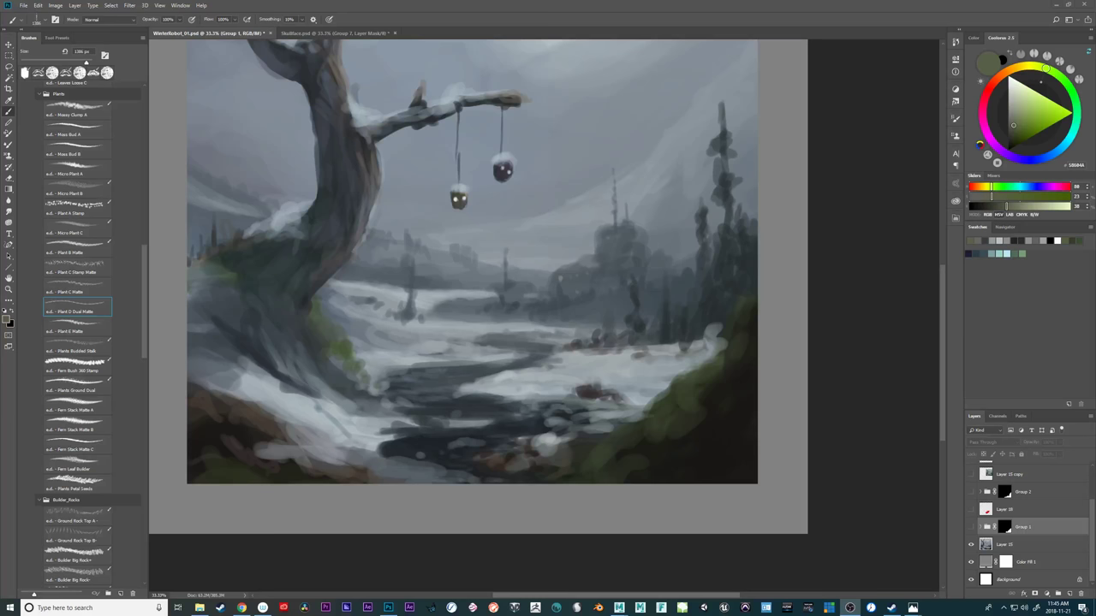
# Switch to the Skullface.psd document and view the foreground rocks and grass
pyautogui.moveTo(722, 270)
pyautogui.mouseDown()
pyautogui.moveTo(800, 340)
pyautogui.moveTo(779, 397)
pyautogui.moveTo(774, 377)
pyautogui.mouseUp()
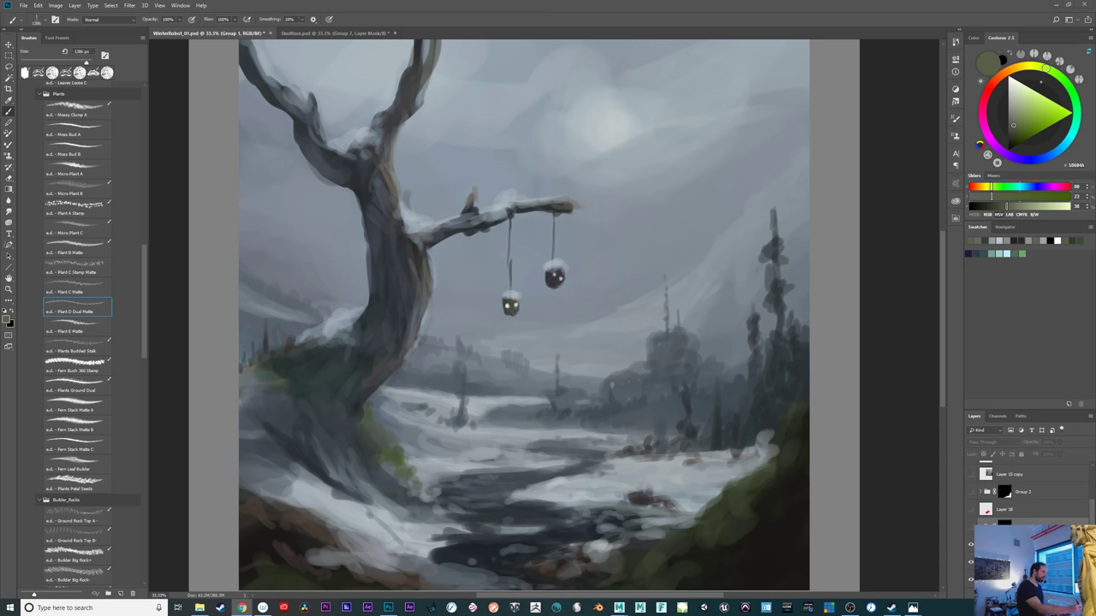
pyautogui.click(355, 36)
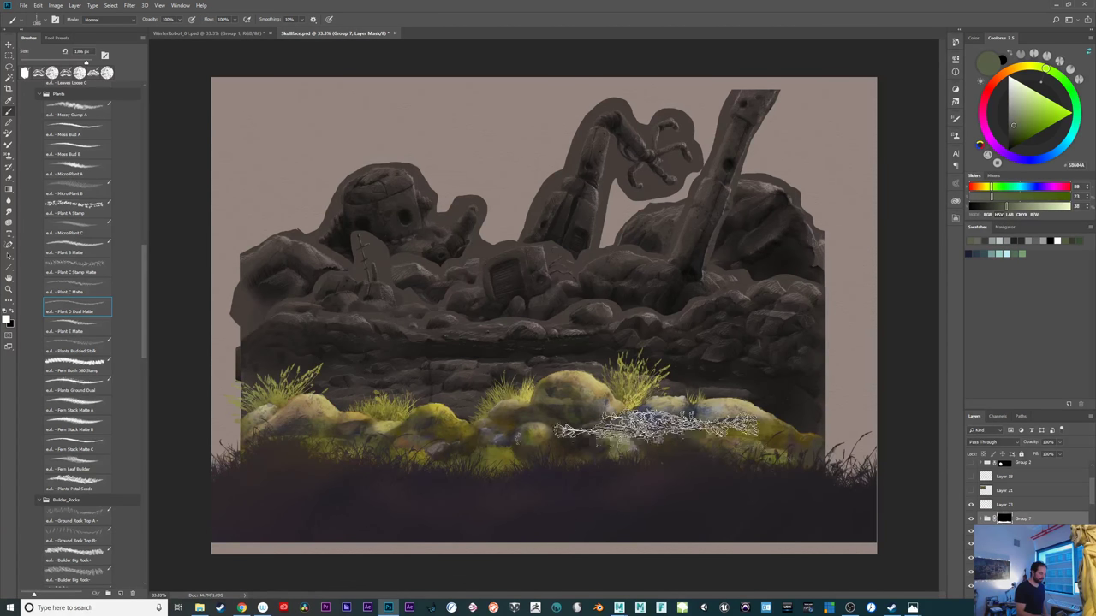
pyautogui.hotkey('ctrl', '+')
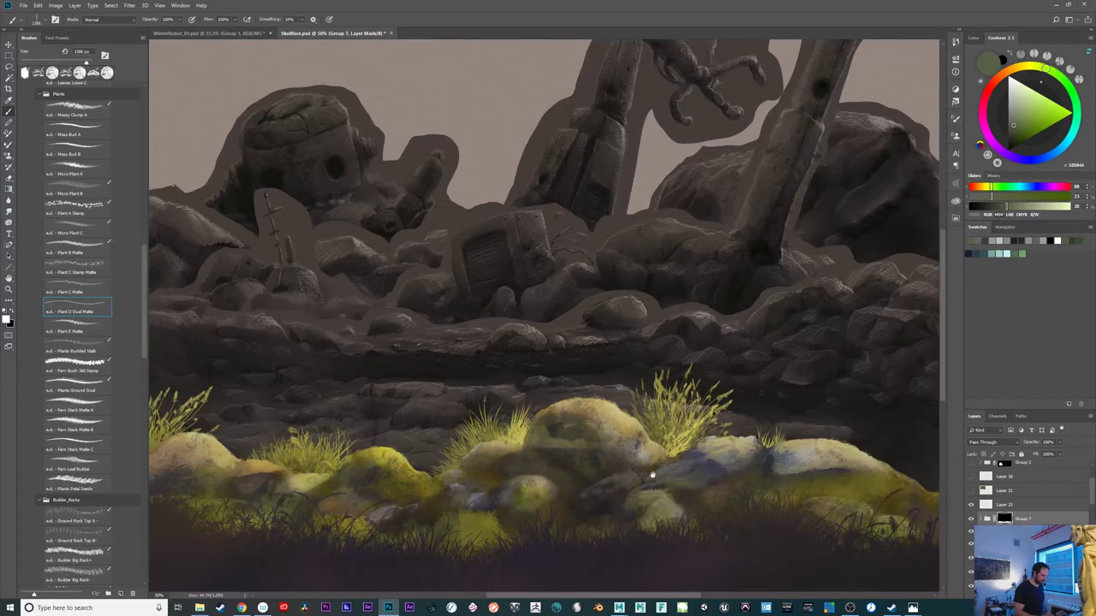
pyautogui.moveTo(677, 456); pyautogui.dragTo(737, 364)
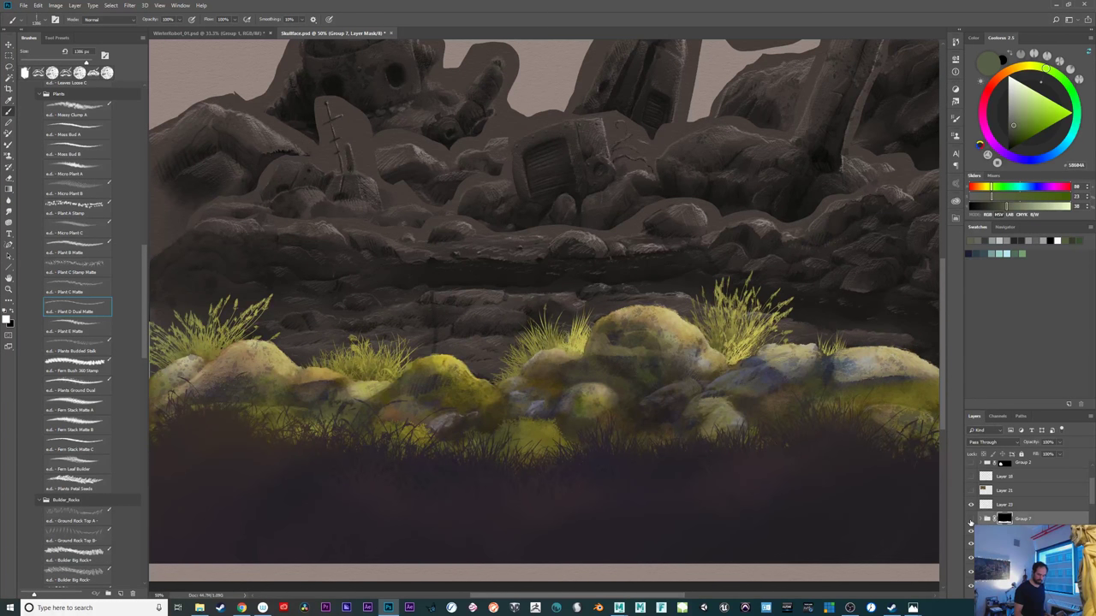
# Toggle Group 7 and the foreground rock group off and on to compare the painting with and without them
pyautogui.click(972, 520)
pyautogui.click(972, 520)
pyautogui.click(972, 519)
pyautogui.click(972, 521)
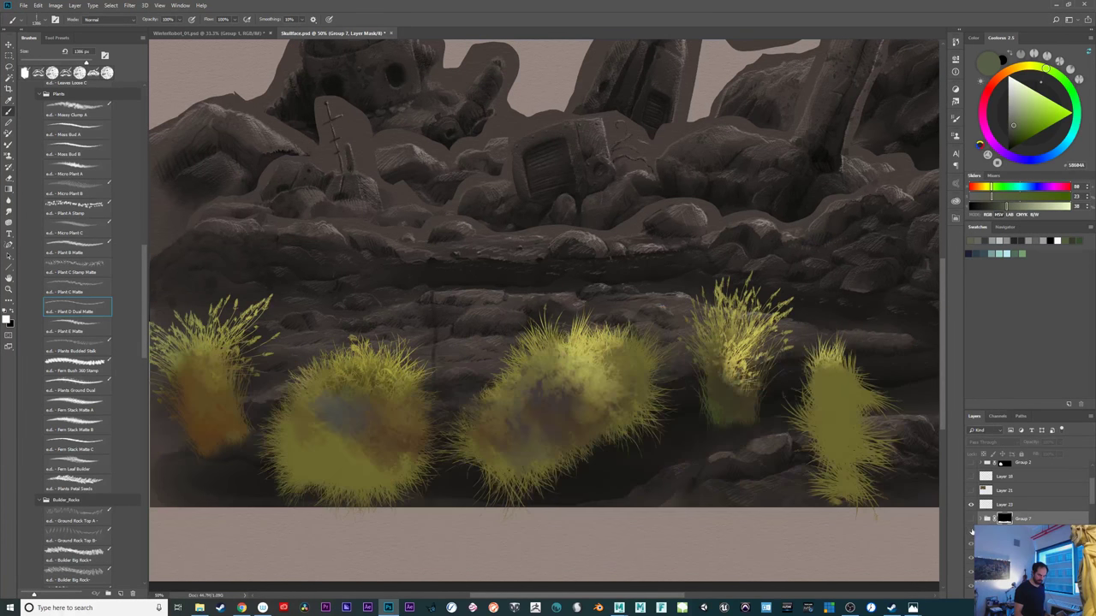
pyautogui.click(971, 522)
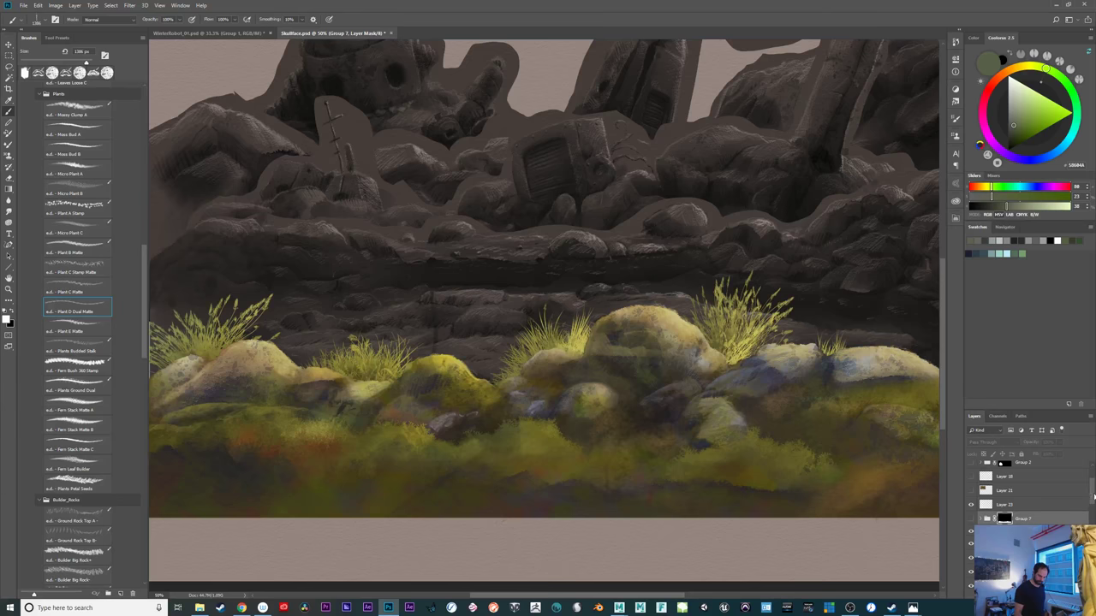
pyautogui.moveTo(1094, 497)
pyautogui.mouseDown()
pyautogui.moveTo(1091, 515)
pyautogui.moveTo(1085, 504)
pyautogui.mouseUp()
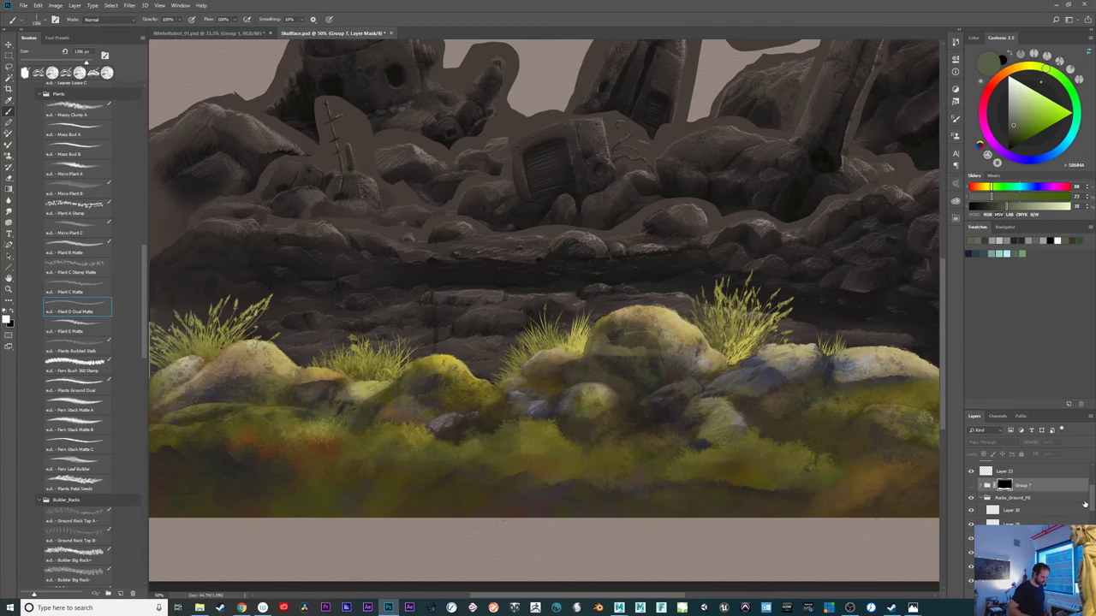
pyautogui.hotkey('ctrl', '-')
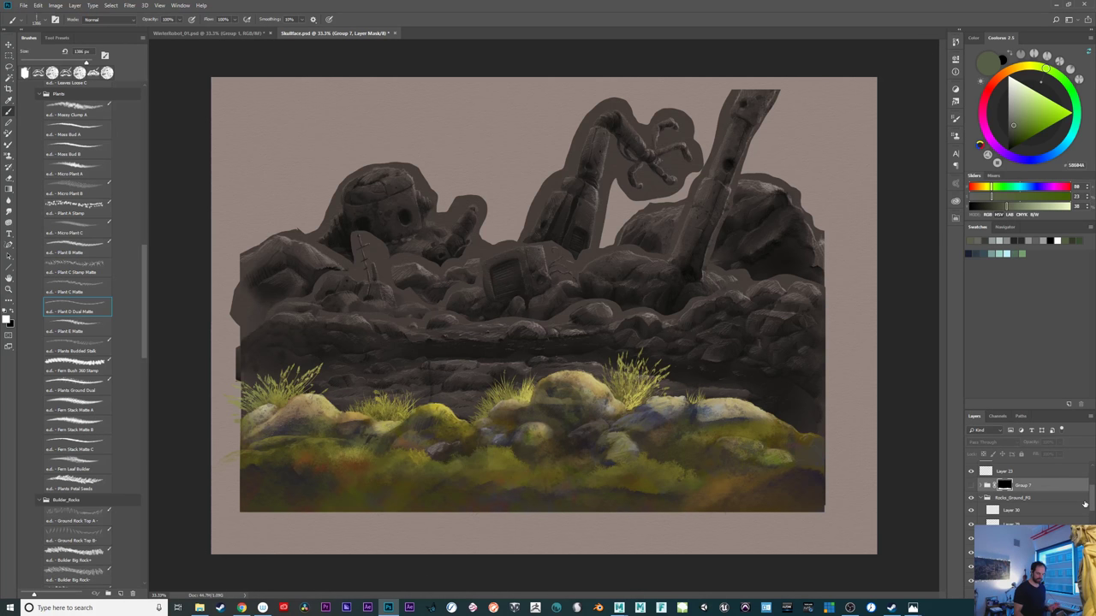
pyautogui.click(971, 486)
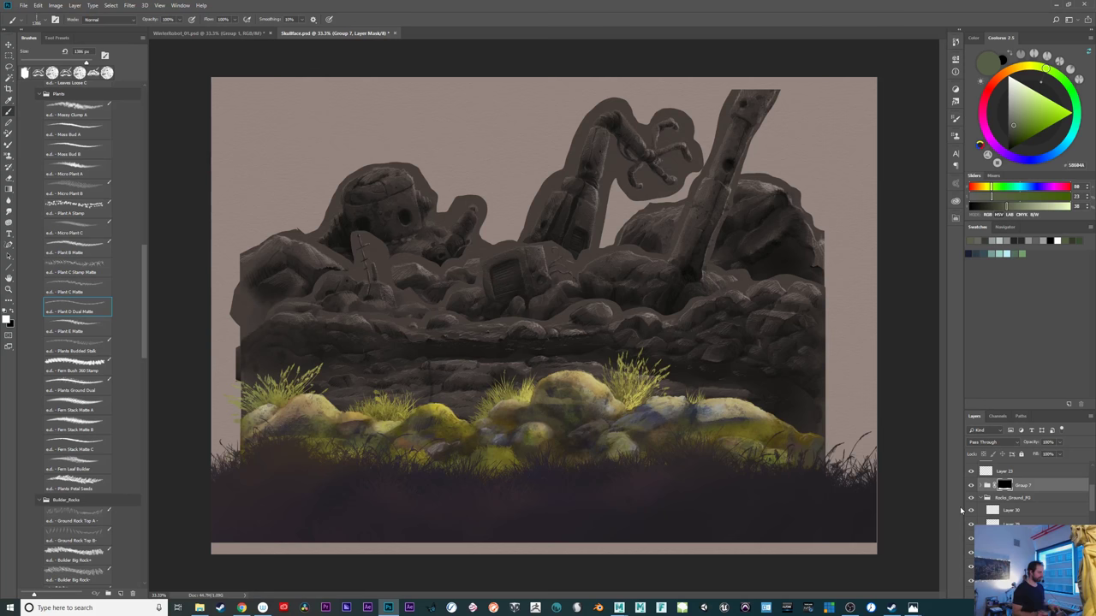
# Examine the painted texture of the foreground boulders and grass tufts up close in the Skullface painting
pyautogui.hotkey('ctrl', '+')
pyautogui.hotkey('ctrl', '+')
pyautogui.hotkey('ctrl', '+')
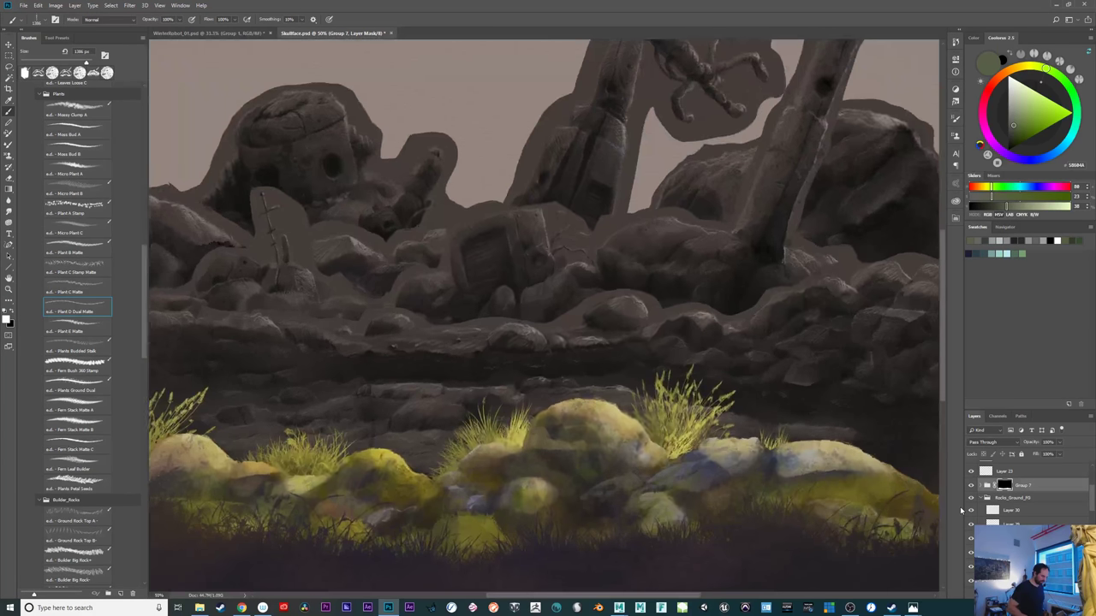
pyautogui.scroll(-3, 745, 512)
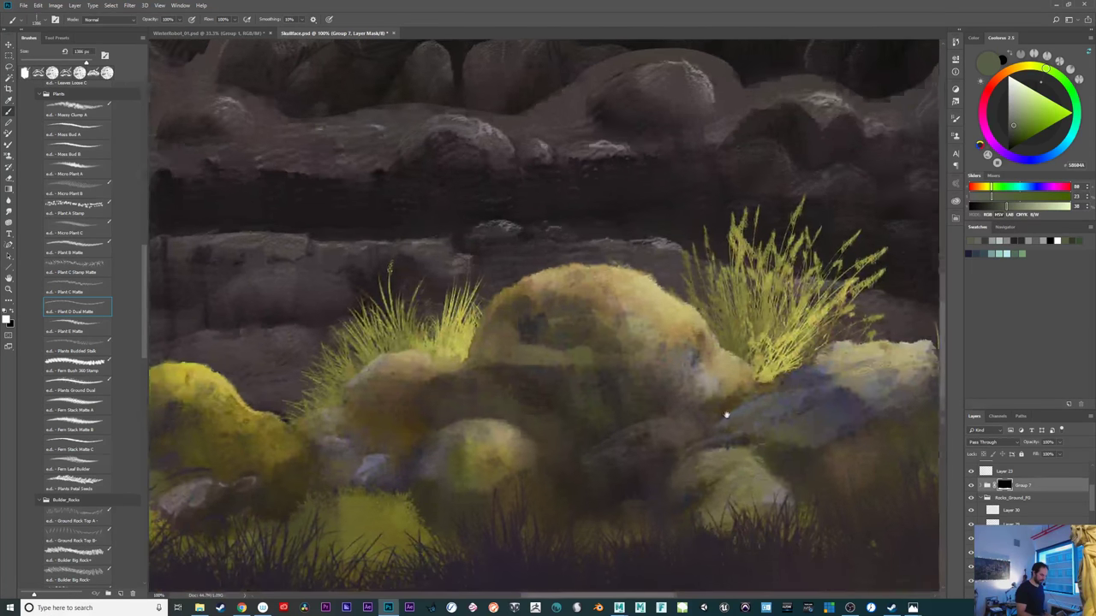
pyautogui.moveTo(683, 479); pyautogui.dragTo(791, 494)
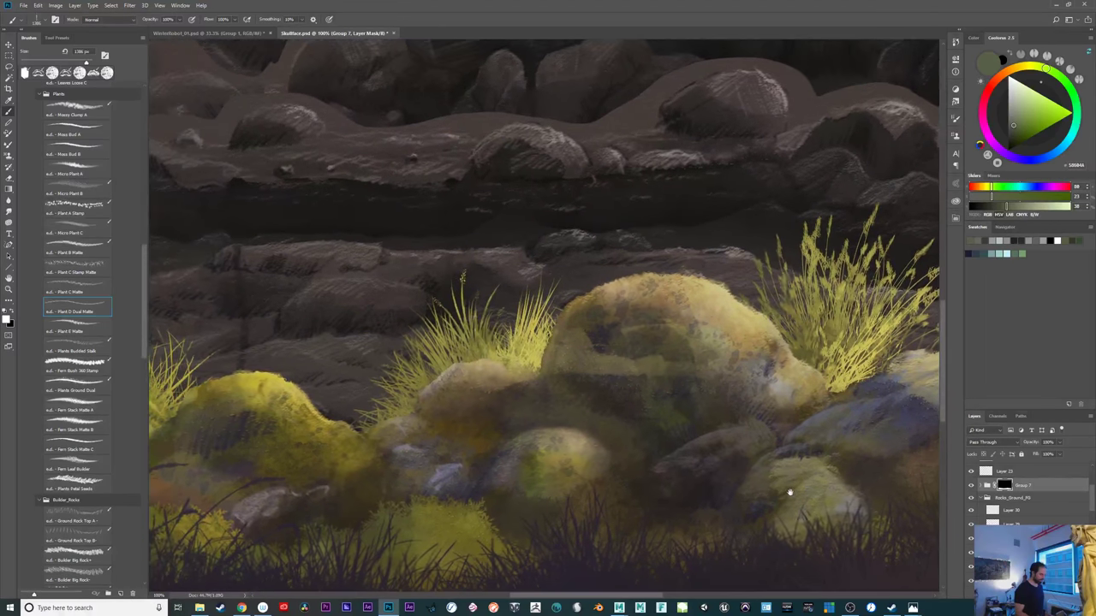
pyautogui.hotkey('ctrl', '-')
pyautogui.hotkey('ctrl', '-')
pyautogui.hotkey('ctrl', '-')
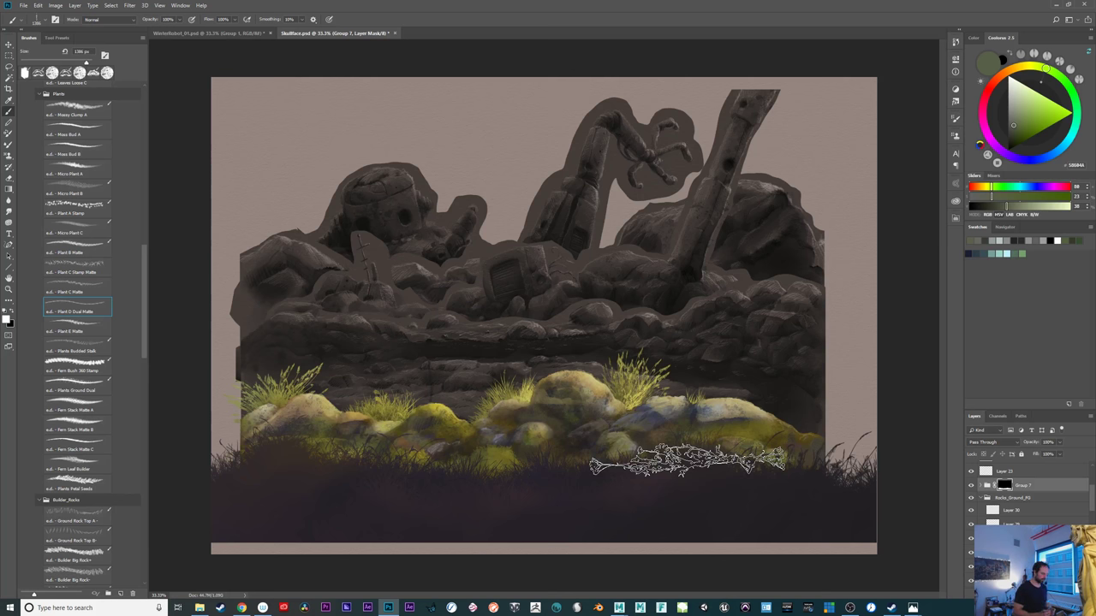
# Merge the Rocks_Ground_FG group into a single layer
pyautogui.click(971, 511)
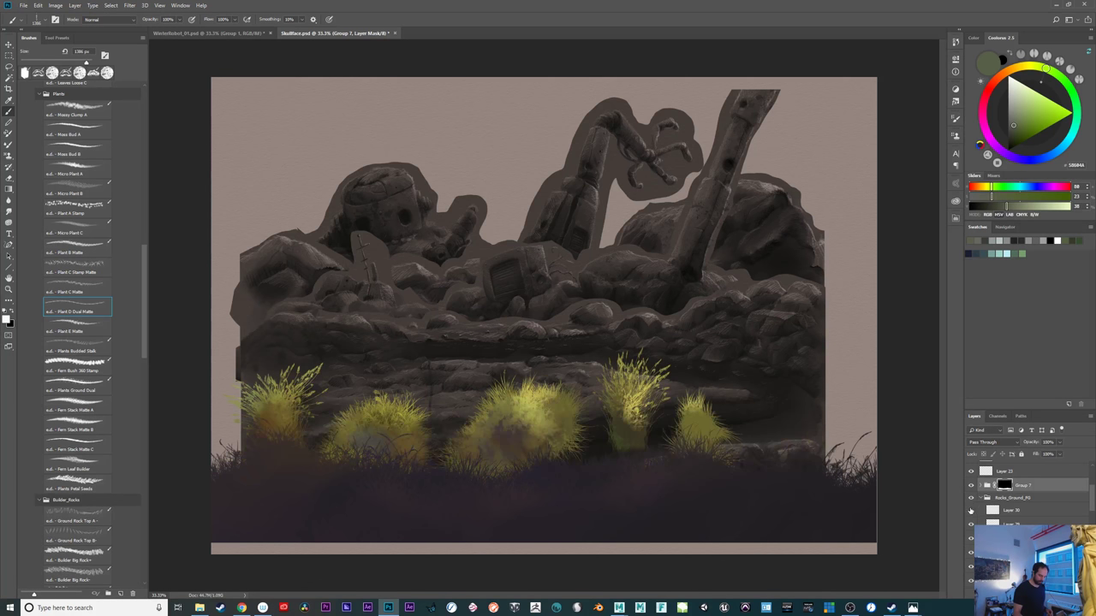
pyautogui.click(971, 511)
pyautogui.click(1000, 500)
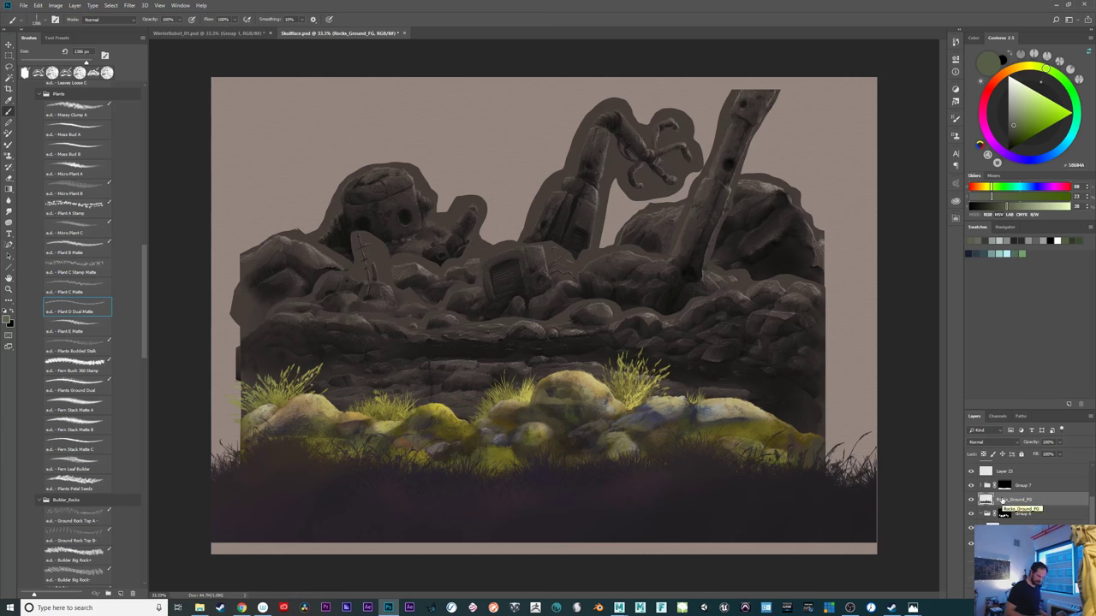
# Check the grass in Group 6, and reduce the Rocks_Ground_FG layer's saturation to -34 with Hue/Saturation
pyautogui.click(971, 514)
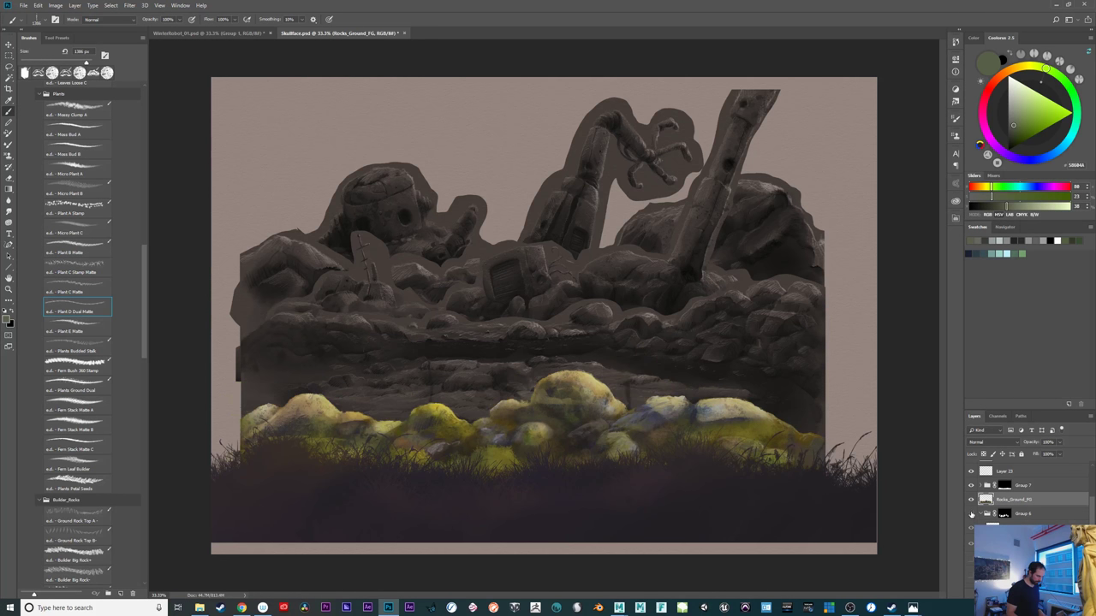
pyautogui.click(971, 514)
pyautogui.press('i')
pyautogui.moveTo(887, 494); pyautogui.dragTo(874, 494)
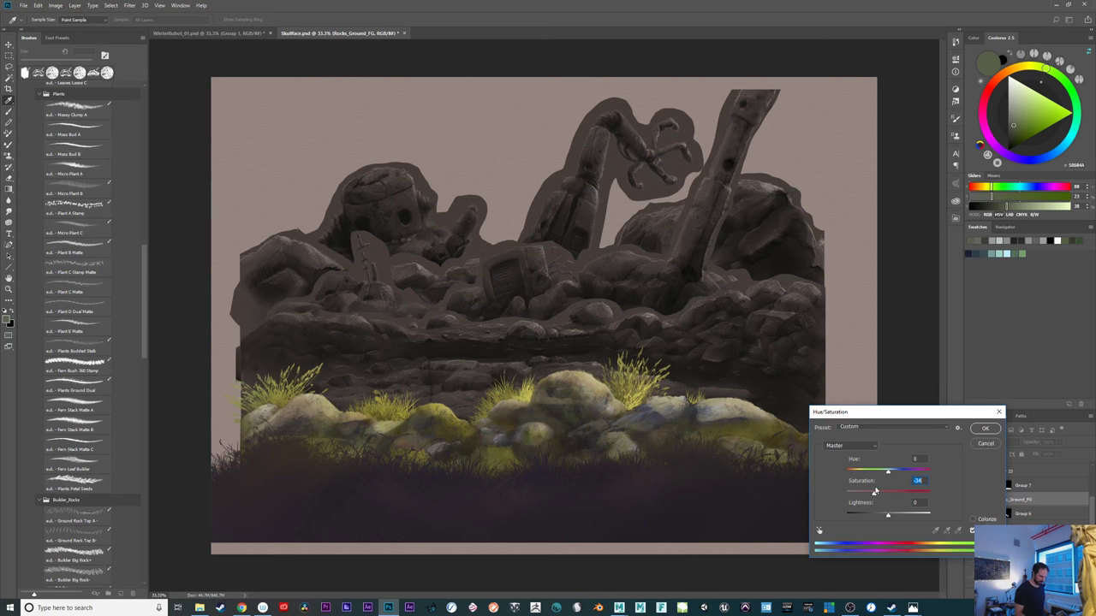
pyautogui.click(985, 429)
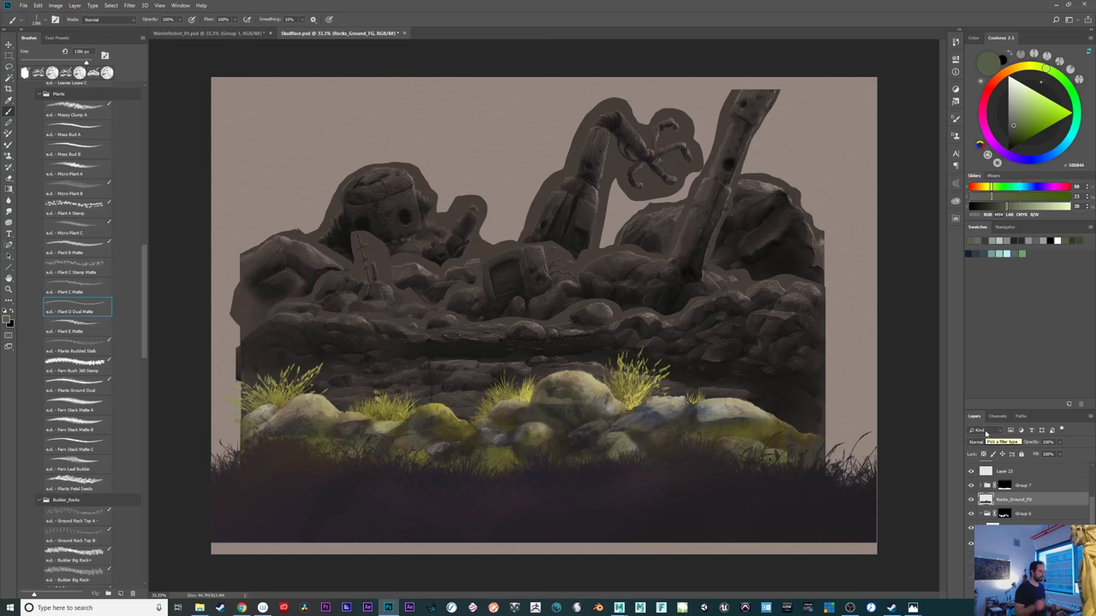
# Return to the WinterRobot_01.psd document and browse the Nature Mega 001 brush set
pyautogui.click(246, 34)
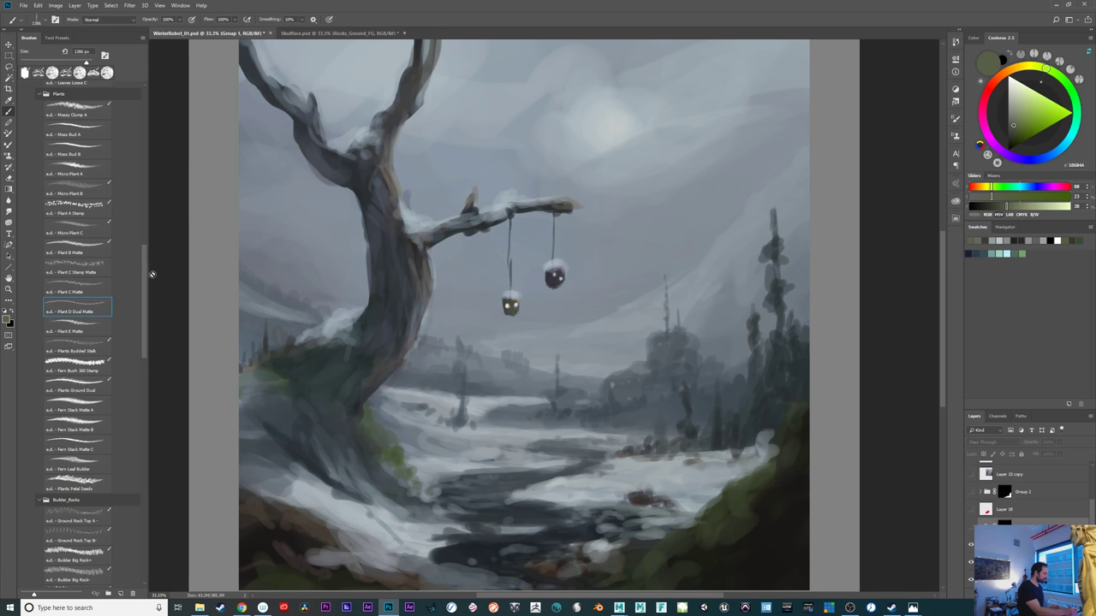
pyautogui.moveTo(150, 274)
pyautogui.mouseDown()
pyautogui.moveTo(149, 180)
pyautogui.moveTo(131, 204)
pyautogui.mouseUp()
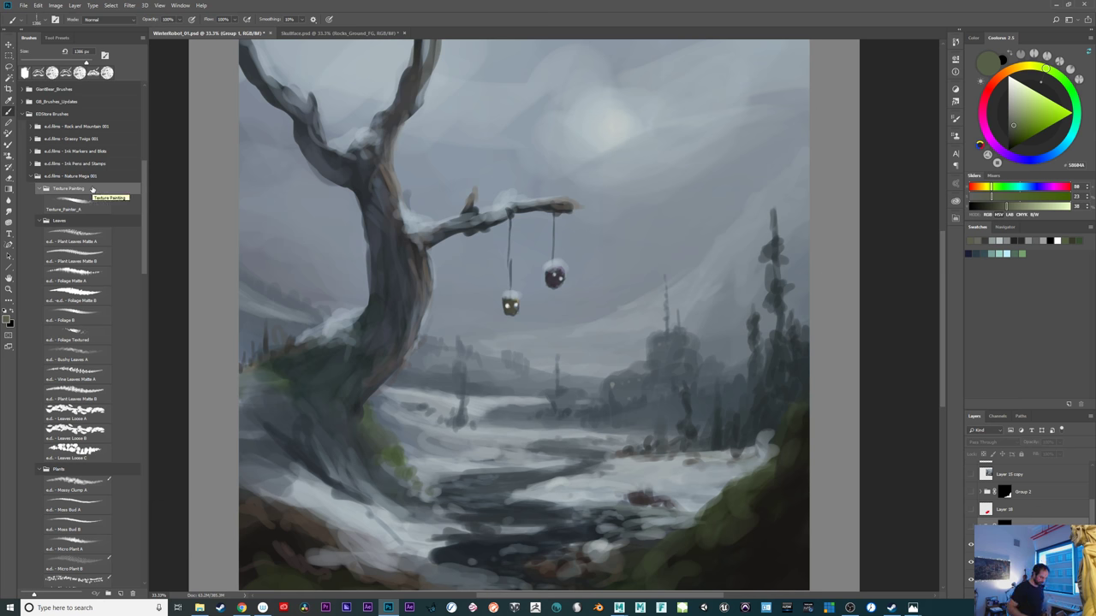
pyautogui.moveTo(765, 388); pyautogui.dragTo(775, 369)
pyautogui.moveTo(728, 469); pyautogui.dragTo(740, 490)
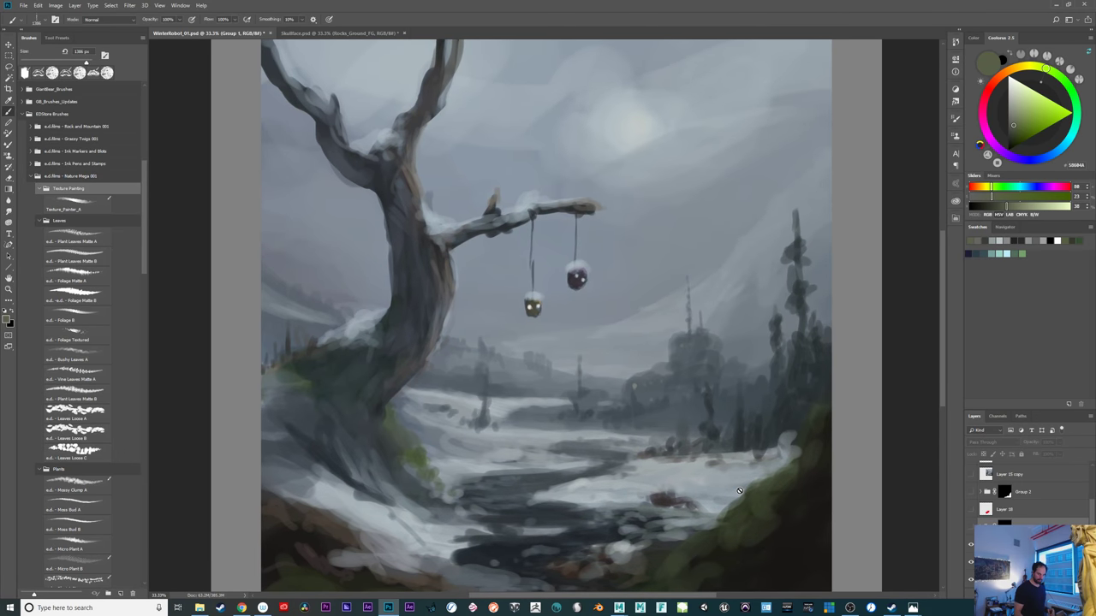
# Select the painting layer directly below Group 1 and choose the Hard Round brush in the last brush folder
pyautogui.click(1011, 544)
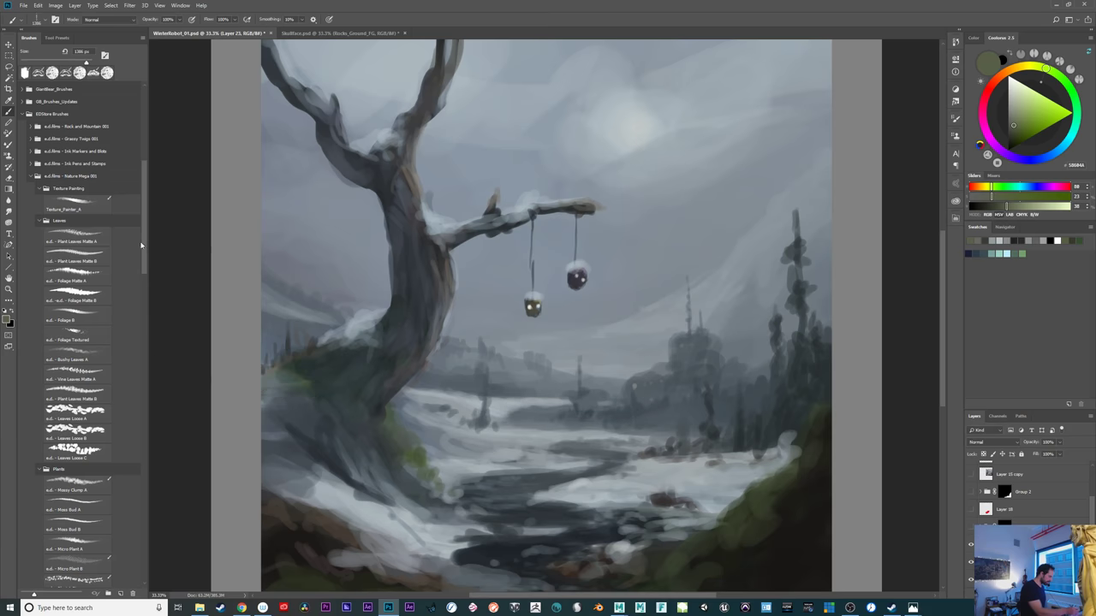
pyautogui.moveTo(144, 251); pyautogui.dragTo(153, 570)
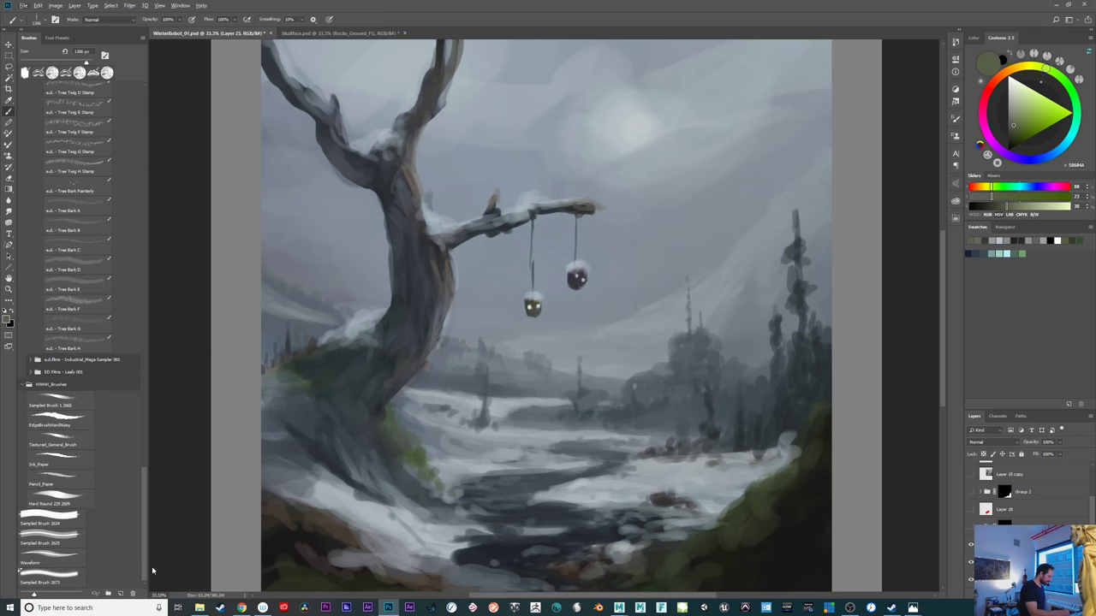
pyautogui.click(70, 497)
# Try olive-green test strokes in the sky beside the hanging lanterns with the Hard Round brush and undo them
pyautogui.moveTo(691, 195)
pyautogui.mouseDown()
pyautogui.moveTo(707, 243)
pyautogui.moveTo(649, 253)
pyautogui.moveTo(646, 239)
pyautogui.mouseUp()
pyautogui.hotkey('ctrl', 'z')
pyautogui.moveTo(676, 171)
pyautogui.mouseDown()
pyautogui.moveTo(666, 281)
pyautogui.moveTo(705, 227)
pyautogui.moveTo(747, 265)
pyautogui.moveTo(788, 221)
pyautogui.mouseUp()
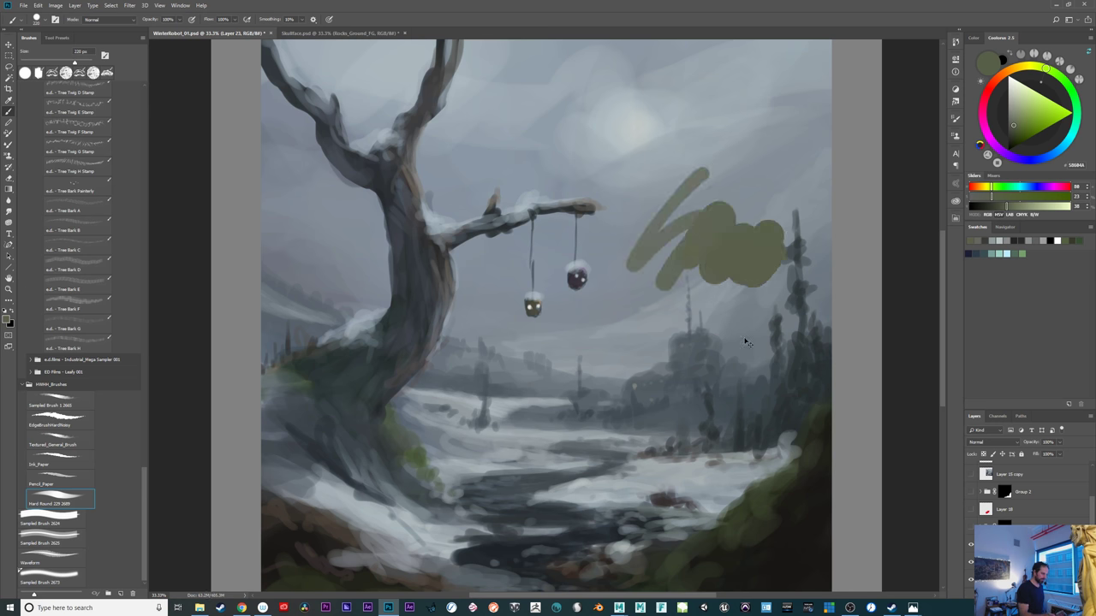
pyautogui.hotkey('ctrl', 'z')
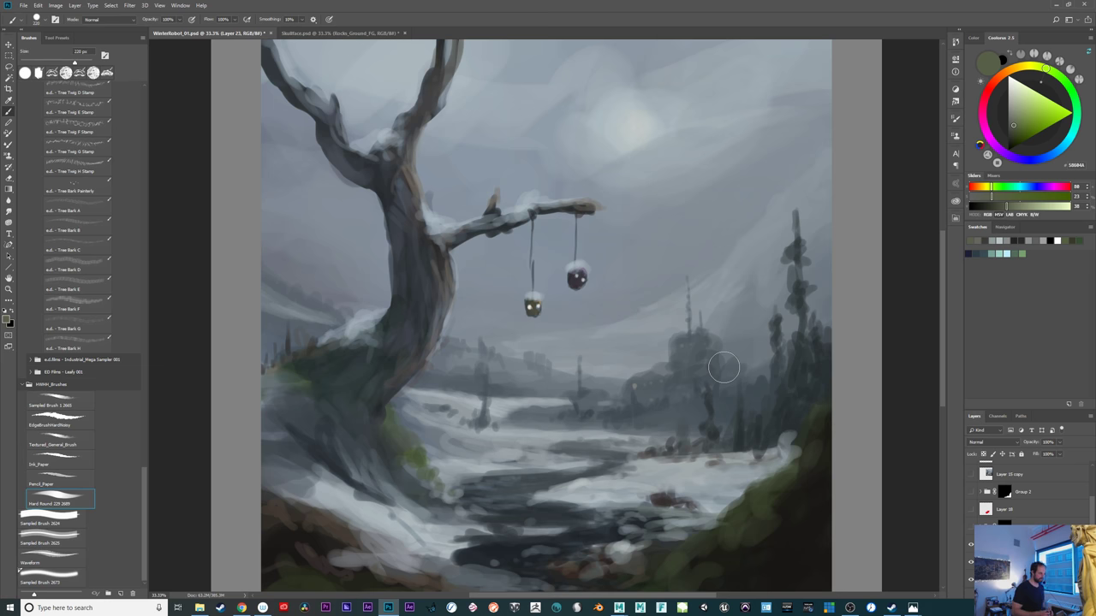
# Show Group 1 with the detailed mossy rocks in the foreground and view it up close
pyautogui.moveTo(797, 411)
pyautogui.mouseDown()
pyautogui.moveTo(763, 448)
pyautogui.moveTo(735, 444)
pyautogui.moveTo(709, 384)
pyautogui.moveTo(731, 481)
pyautogui.mouseUp()
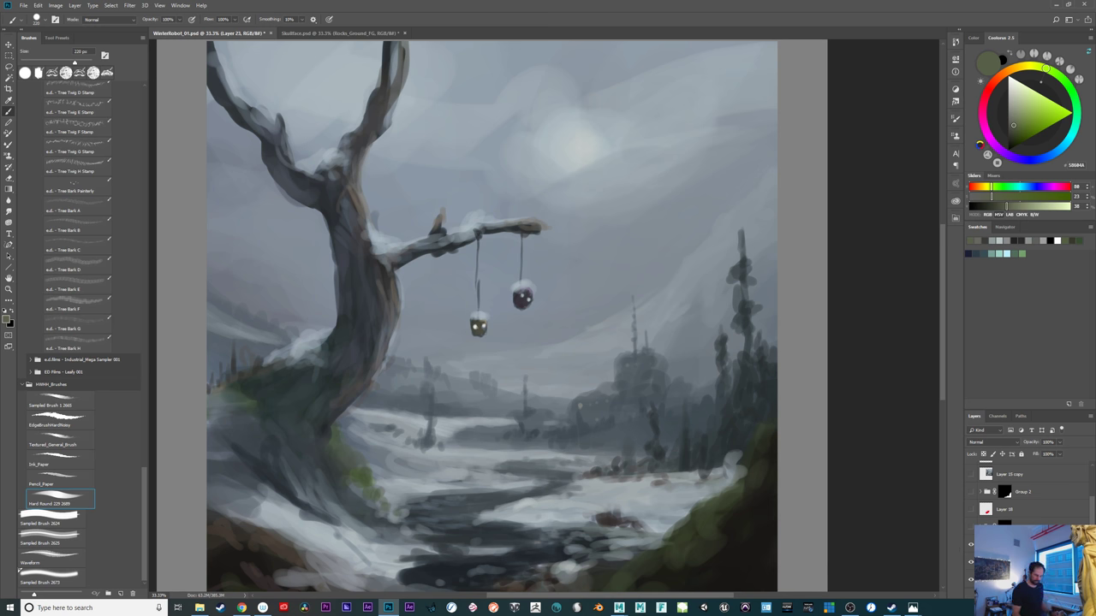
pyautogui.click(971, 528)
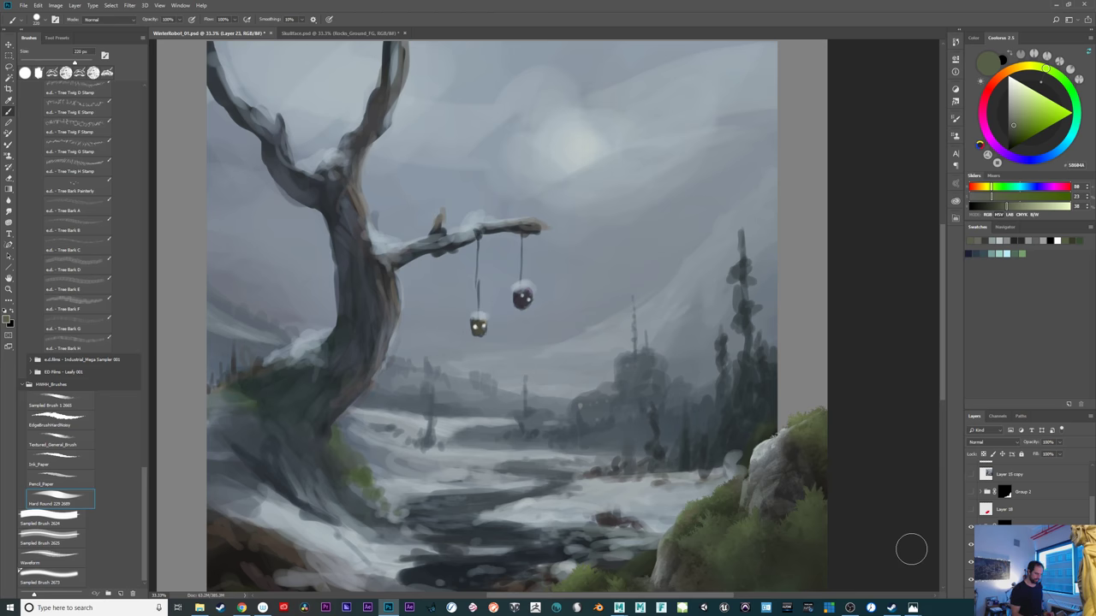
pyautogui.moveTo(911, 549); pyautogui.dragTo(812, 367)
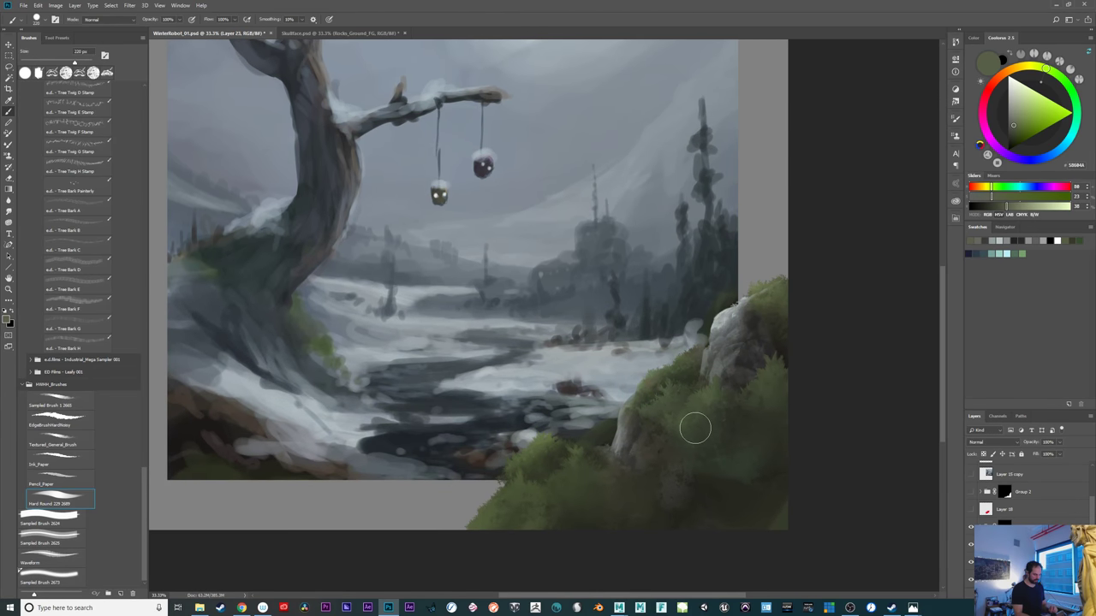
pyautogui.hotkey('ctrl', '+')
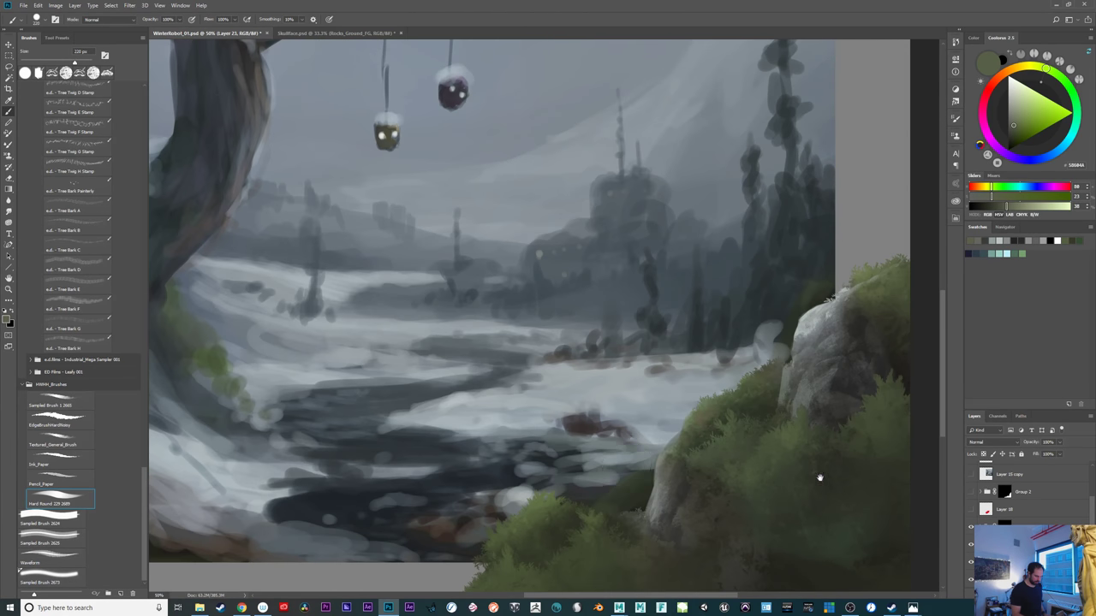
pyautogui.moveTo(819, 478); pyautogui.dragTo(727, 411)
# Toggle Group 1 off and on to compare the rough foreground hill with the detailed mossy rocks
pyautogui.click(971, 528)
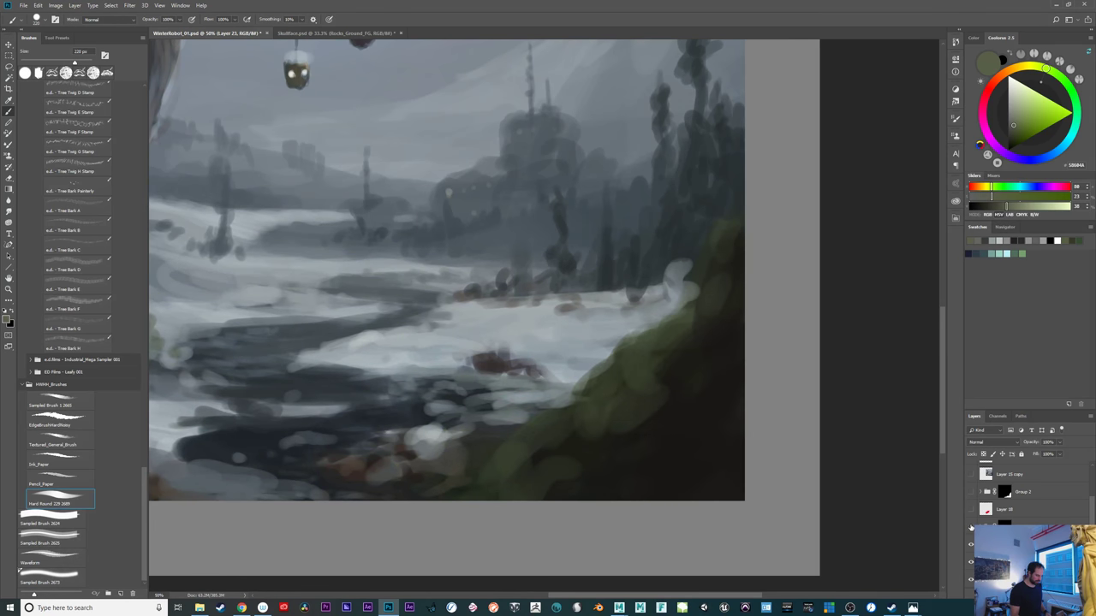
pyautogui.click(971, 527)
pyautogui.click(971, 528)
pyautogui.click(971, 527)
pyautogui.hotkey('ctrl', '-')
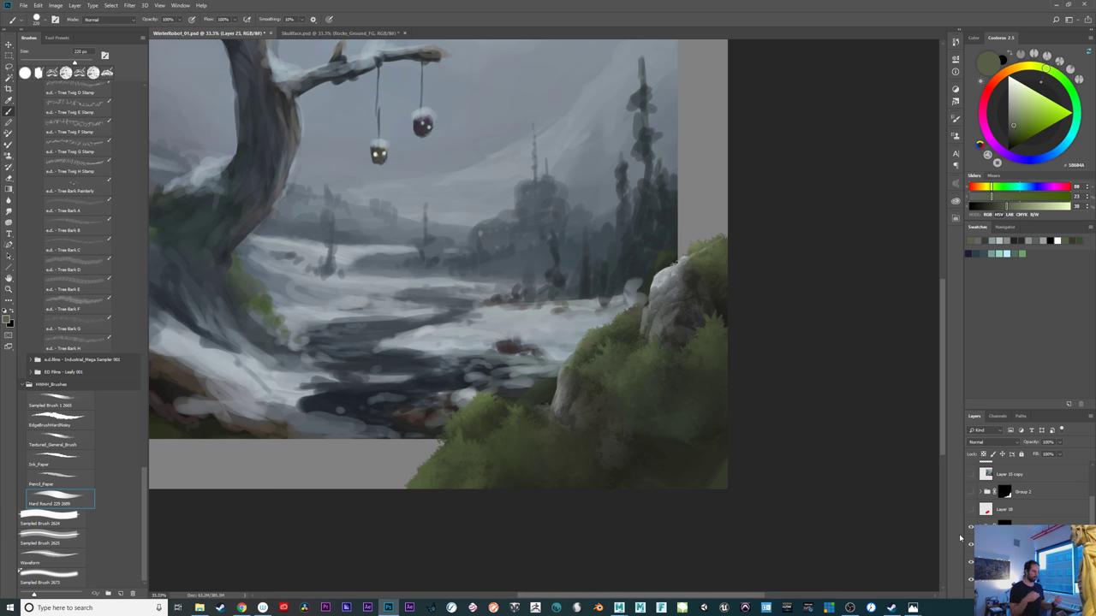
pyautogui.moveTo(774, 470); pyautogui.dragTo(829, 519)
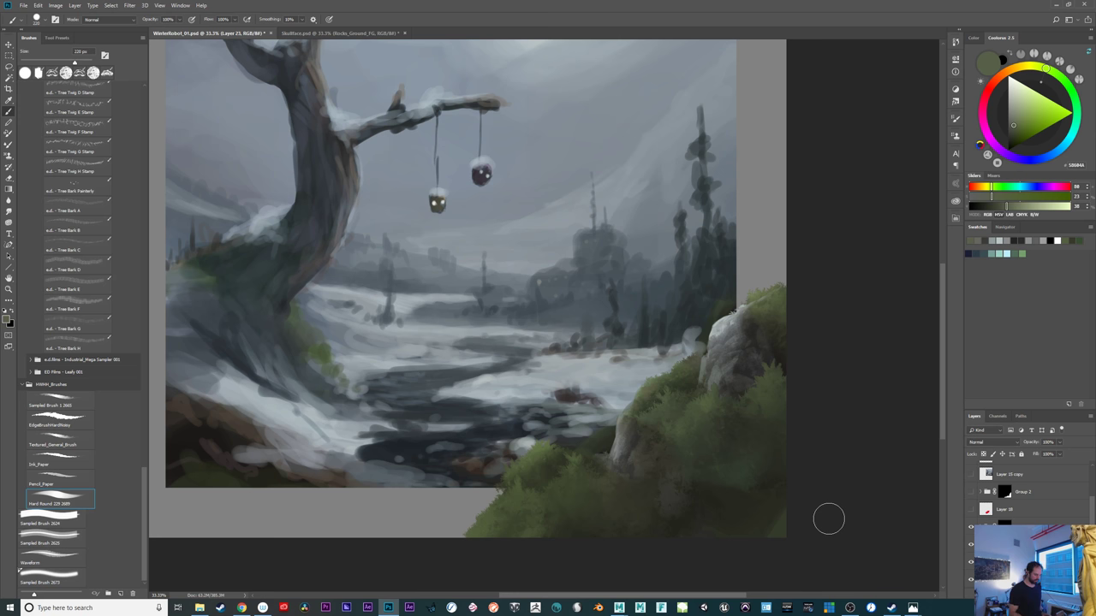
pyautogui.click(972, 528)
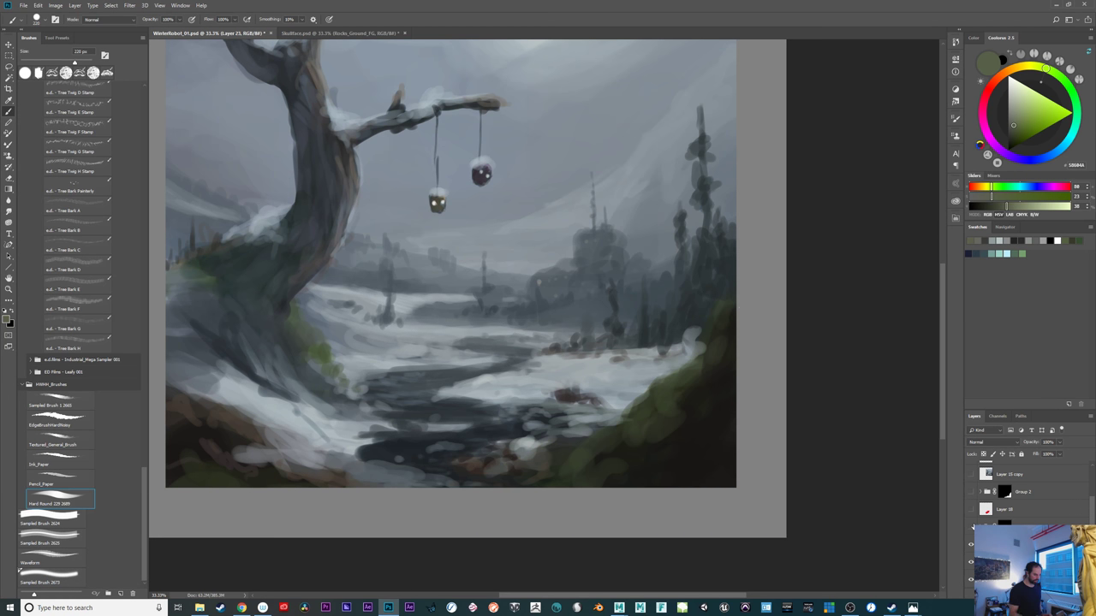
pyautogui.moveTo(741, 465); pyautogui.dragTo(800, 536)
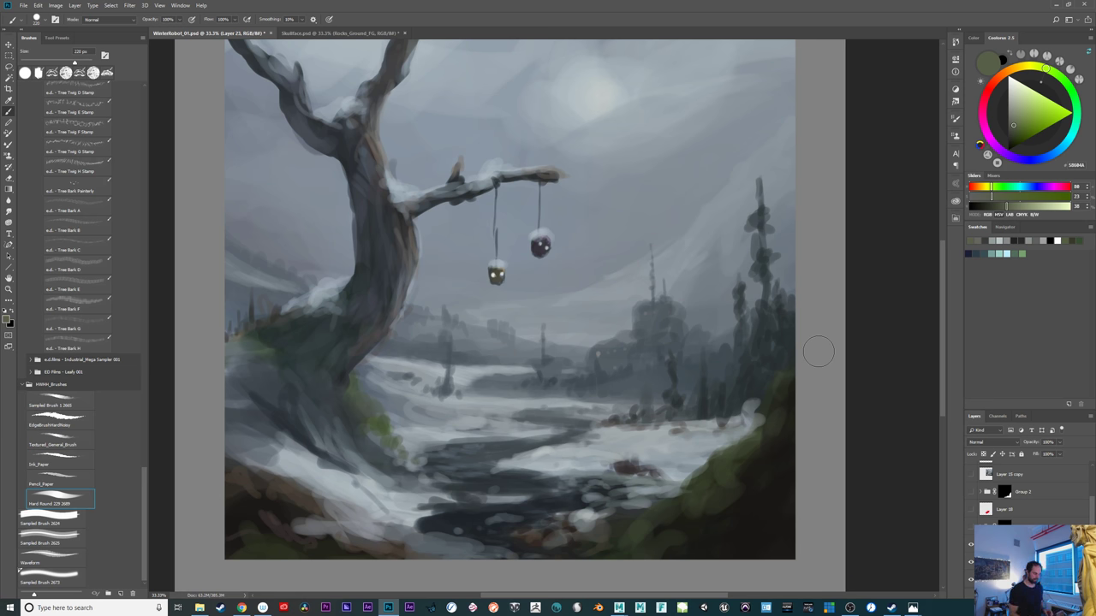
pyautogui.click(969, 528)
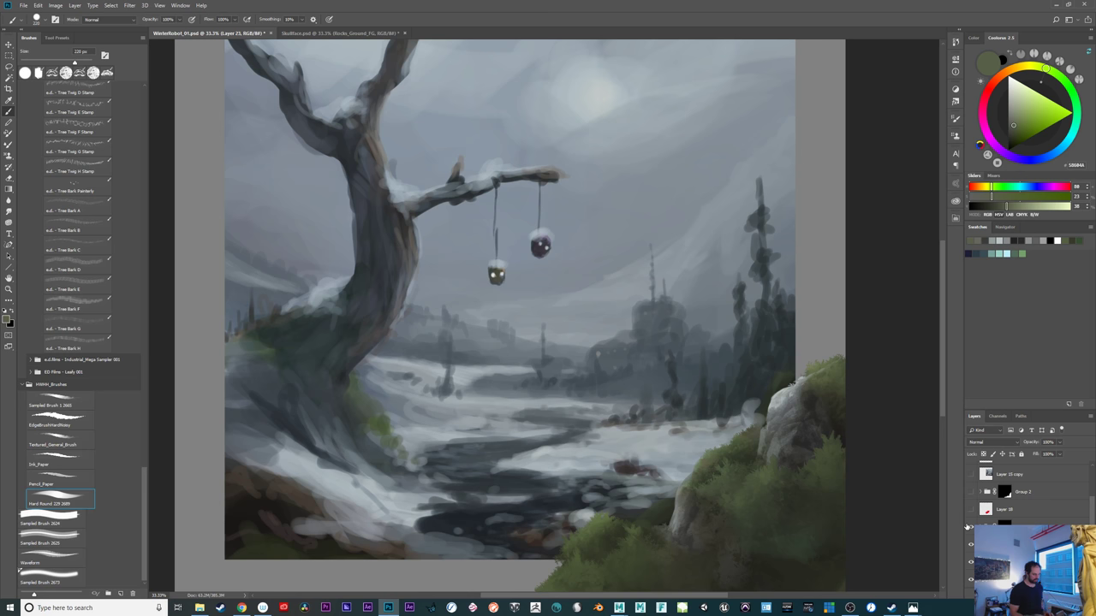
# Examine the mossy rocks and foliage up close, toggling Group 1 to compare them with the rough paint underneath
pyautogui.hotkey('ctrl', '+')
pyautogui.moveTo(828, 533); pyautogui.dragTo(626, 397)
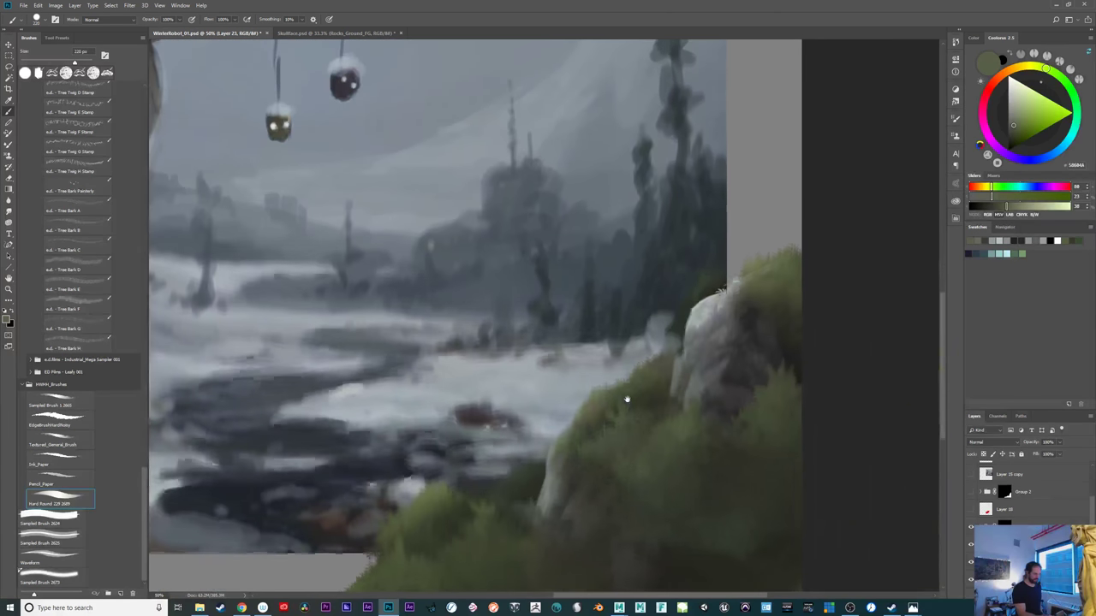
pyautogui.moveTo(707, 511); pyautogui.dragTo(709, 467)
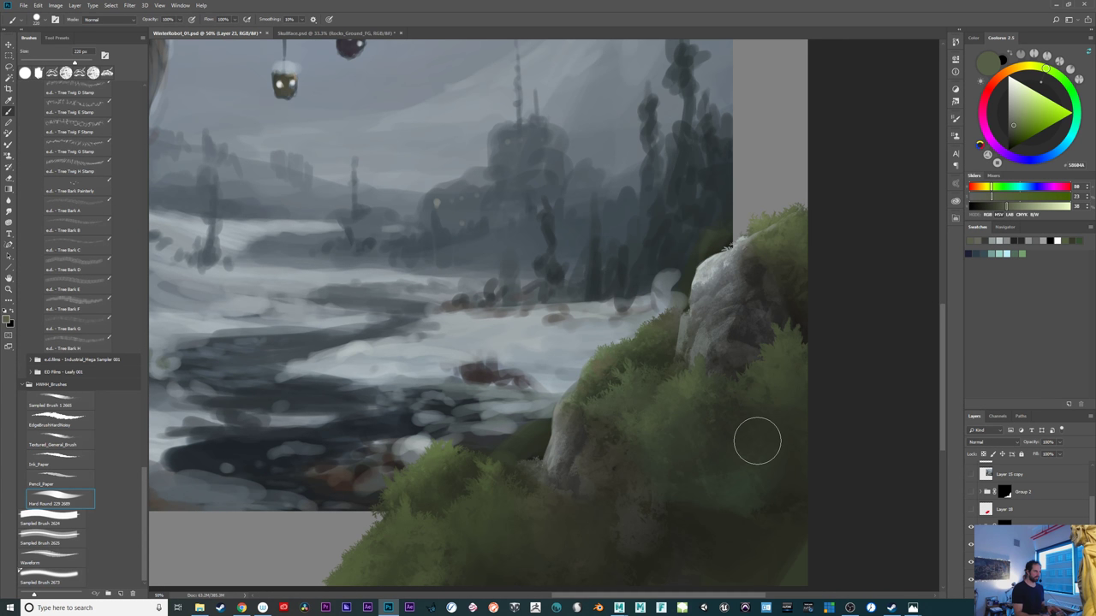
pyautogui.moveTo(754, 506); pyautogui.dragTo(790, 516)
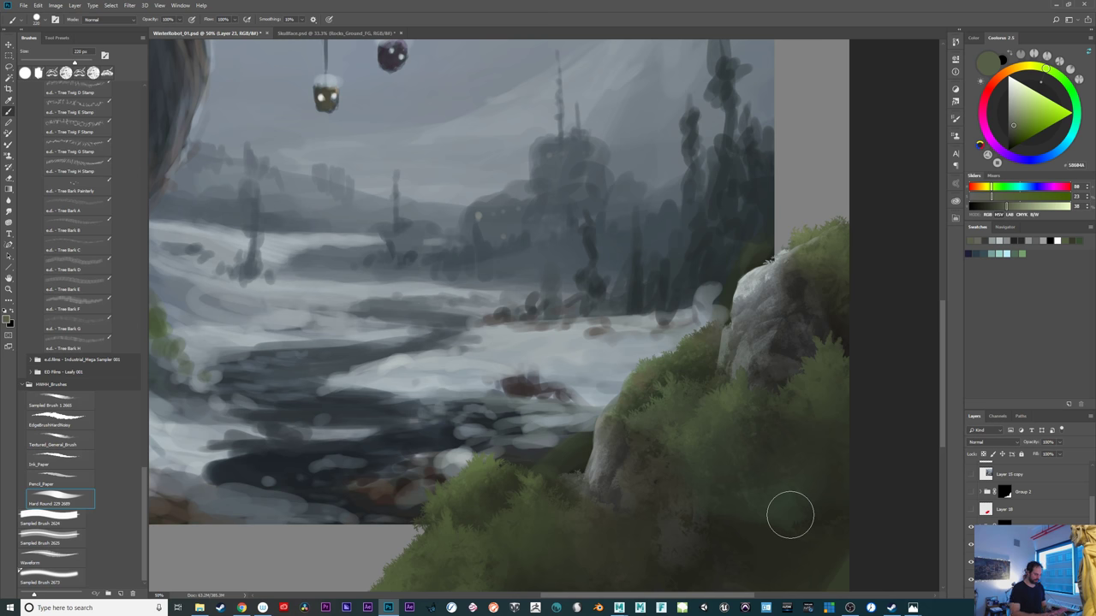
pyautogui.click(971, 528)
pyautogui.click(971, 528)
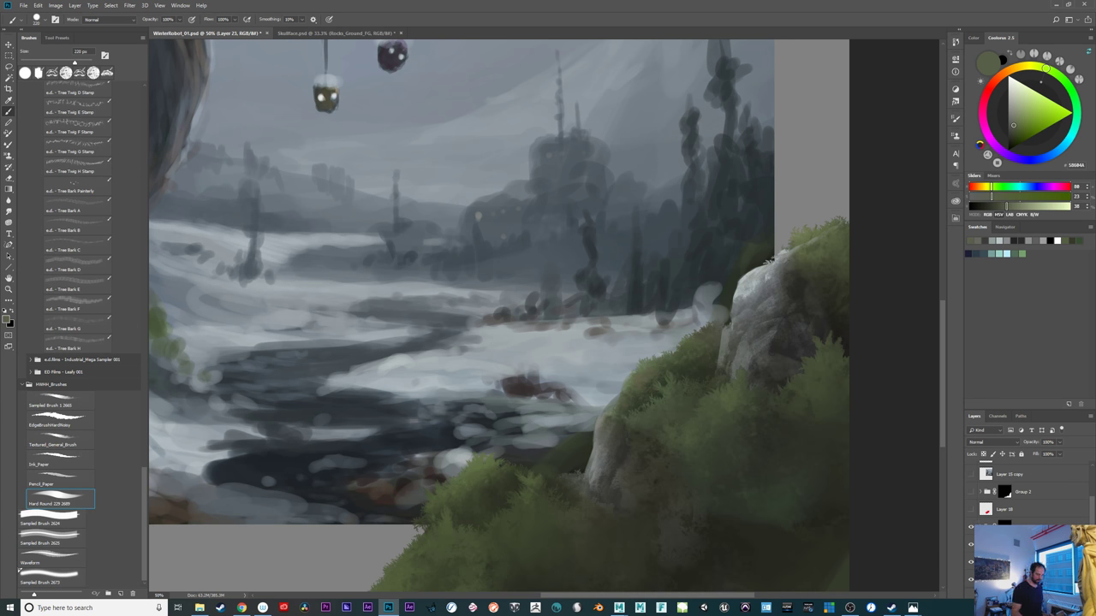
pyautogui.click(970, 528)
pyautogui.click(970, 529)
# Show Group 2's flat dark foreground silhouette and toggle Group 1 off and on to compare the two groups
pyautogui.click(970, 493)
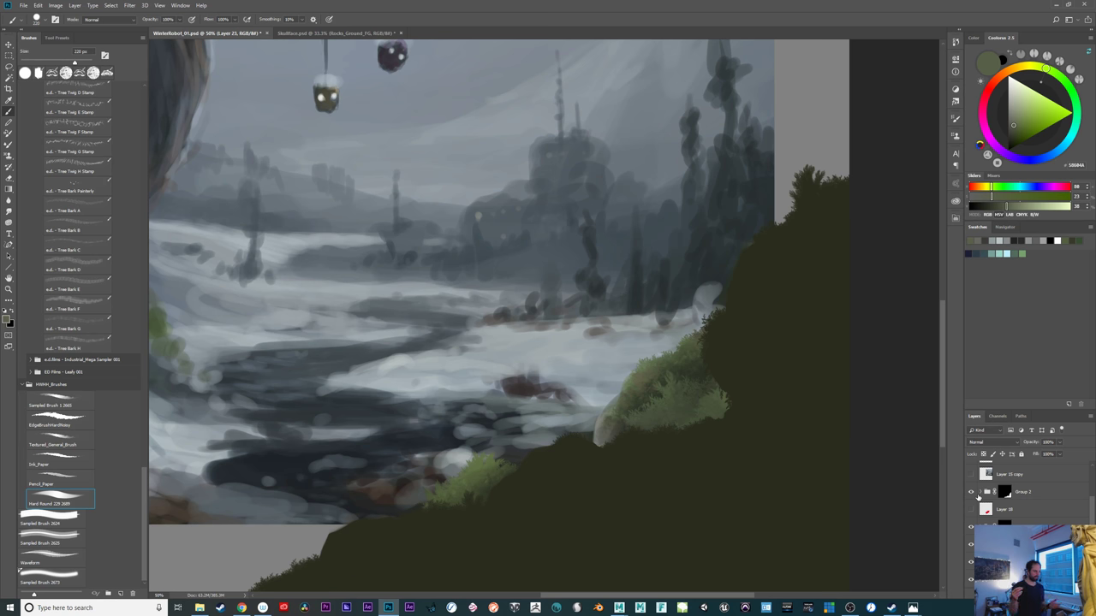
pyautogui.click(971, 528)
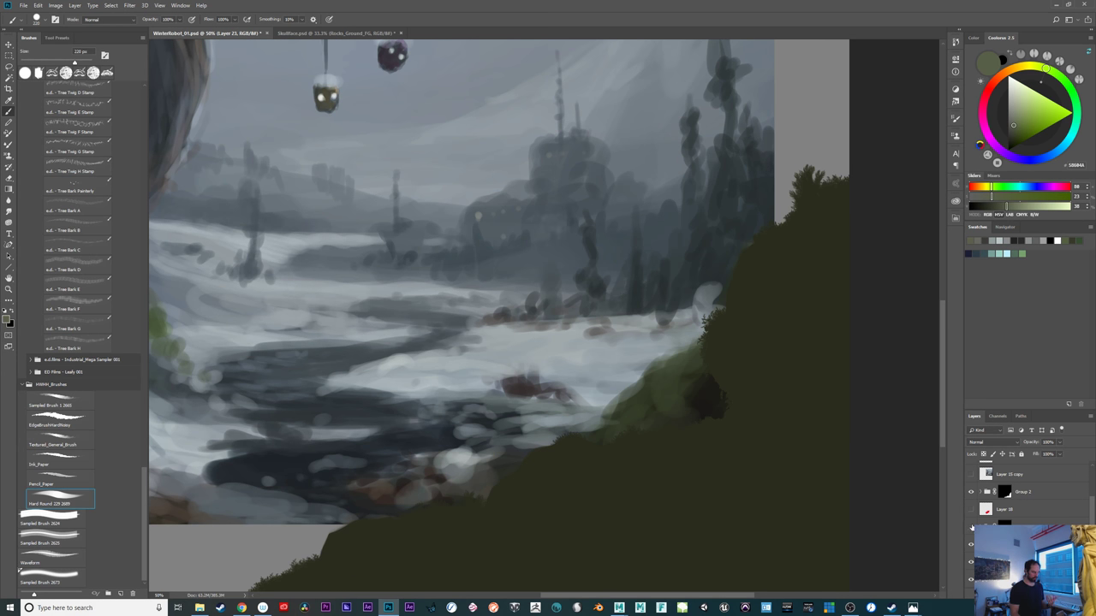
pyautogui.click(971, 527)
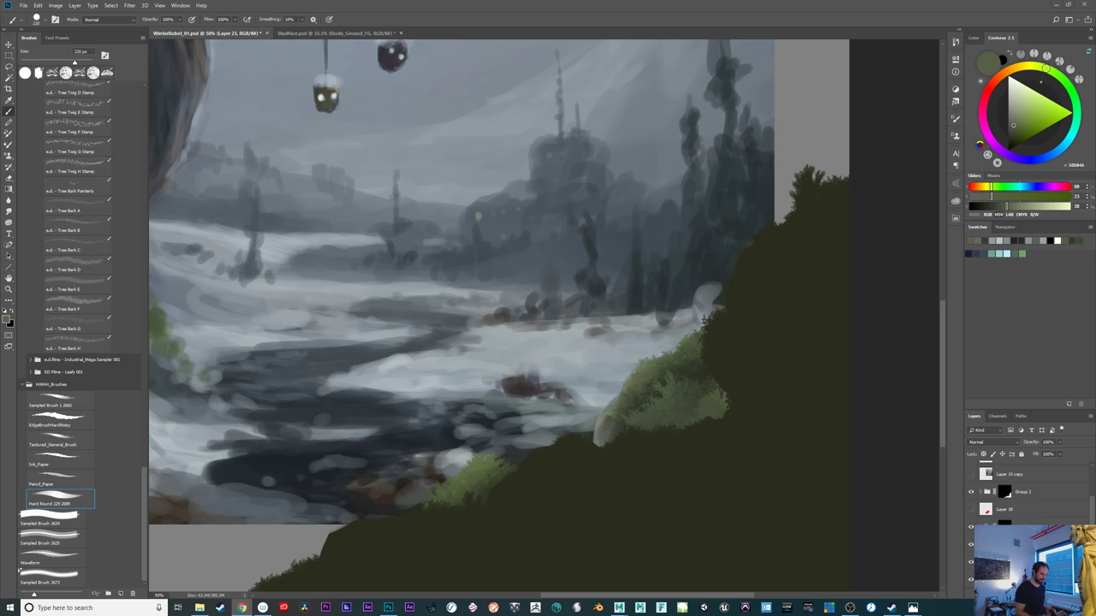
pyautogui.moveTo(695, 518); pyautogui.dragTo(868, 443)
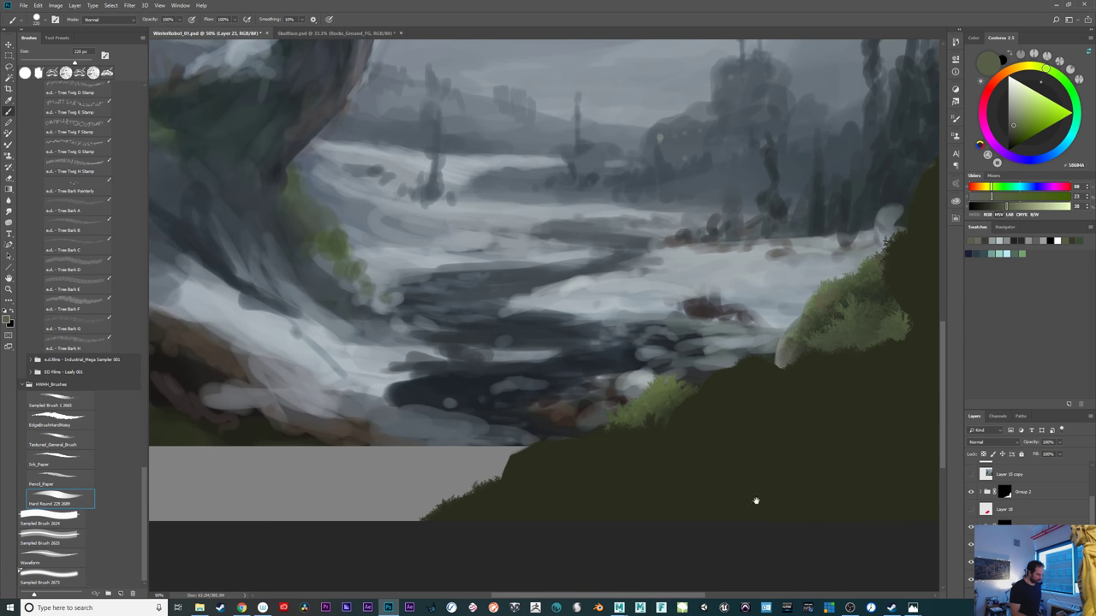
pyautogui.moveTo(724, 509); pyautogui.dragTo(525, 558)
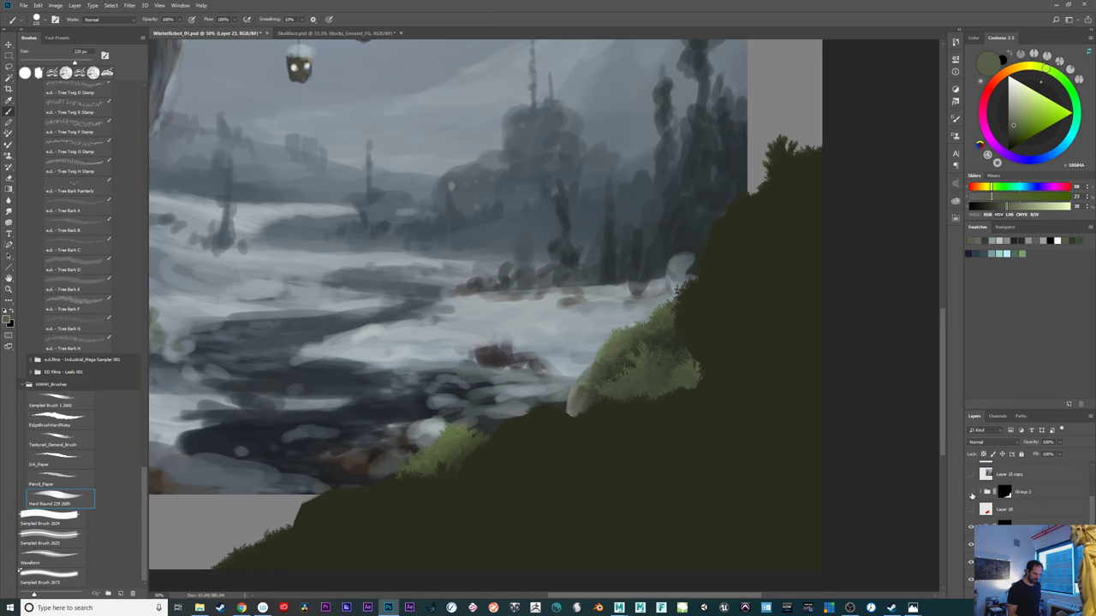
# Toggle Group 2 off and on, and hide both groups to view the rough foreground hill alone
pyautogui.click(971, 493)
pyautogui.click(972, 494)
pyautogui.click(971, 493)
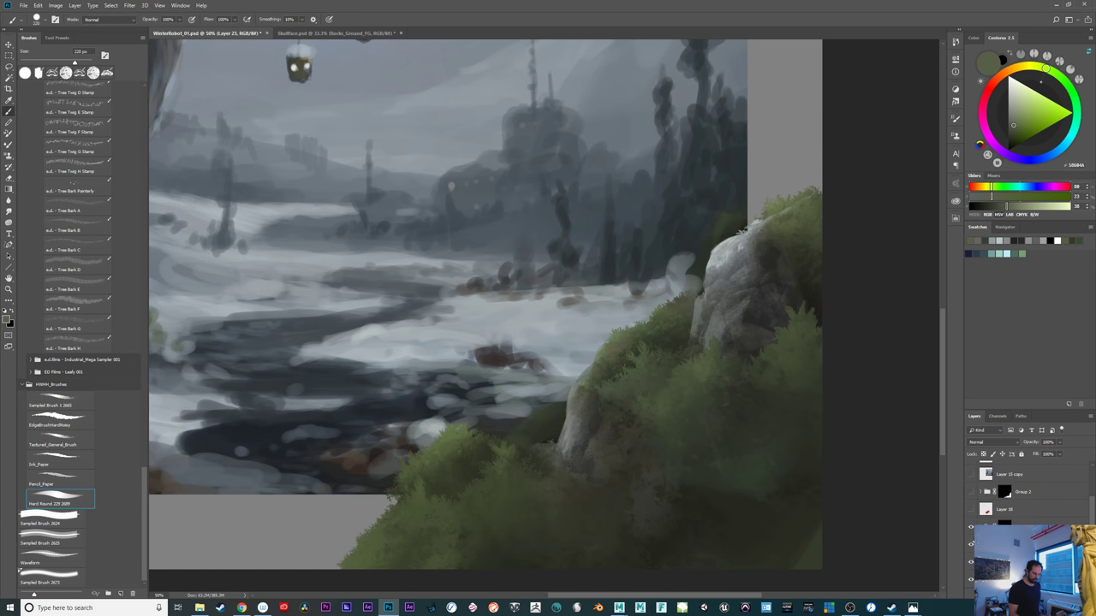
pyautogui.click(972, 525)
pyautogui.moveTo(639, 511)
pyautogui.mouseDown()
pyautogui.moveTo(927, 496)
pyautogui.moveTo(950, 521)
pyautogui.mouseUp()
pyautogui.moveTo(644, 477); pyautogui.dragTo(708, 443)
pyautogui.moveTo(778, 491); pyautogui.dragTo(482, 489)
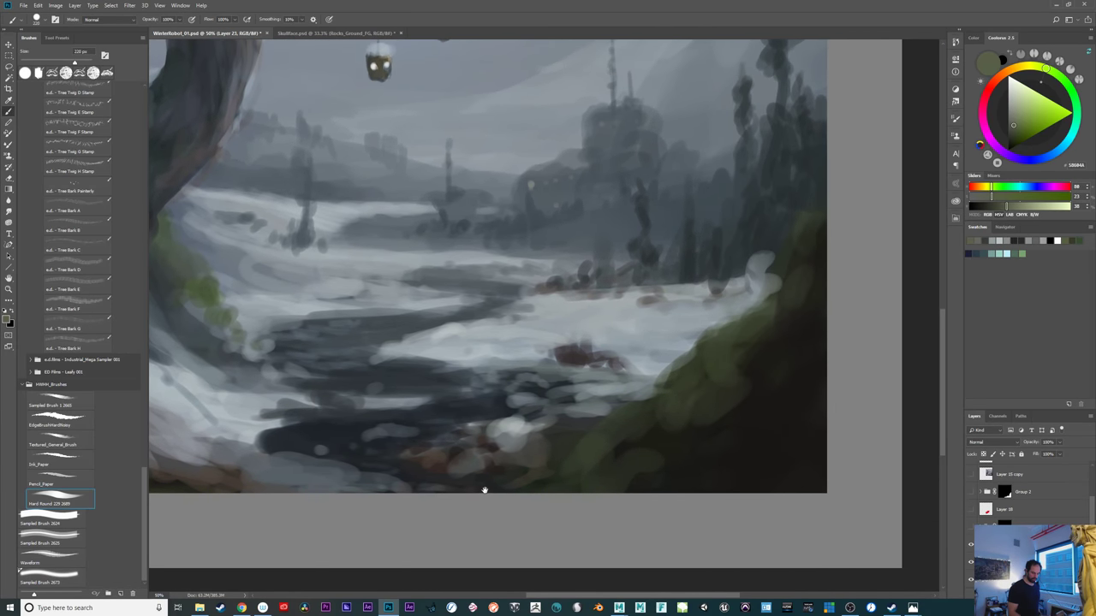
# Show Group 2's dark silhouette over the rough painting and keep Group 1 hidden
pyautogui.click(971, 525)
pyautogui.click(972, 491)
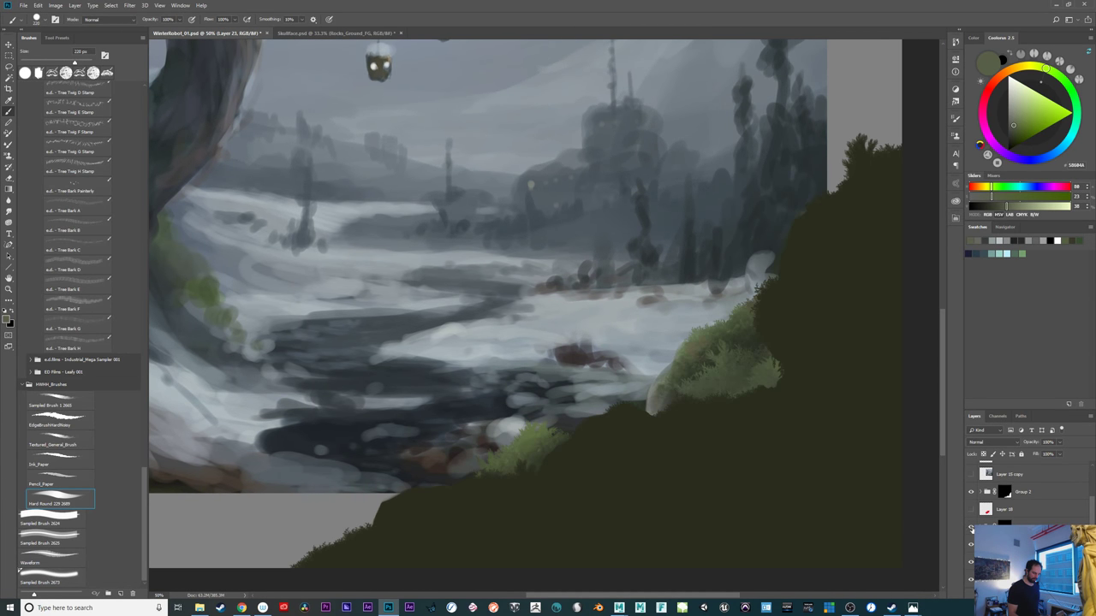
pyautogui.click(971, 527)
pyautogui.moveTo(734, 511)
pyautogui.mouseDown()
pyautogui.moveTo(768, 508)
pyautogui.moveTo(739, 483)
pyautogui.moveTo(797, 528)
pyautogui.moveTo(657, 527)
pyautogui.mouseUp()
# Inspect the silhouette's leafy edge with the painting layer hidden, and show the painting again
pyautogui.click(972, 563)
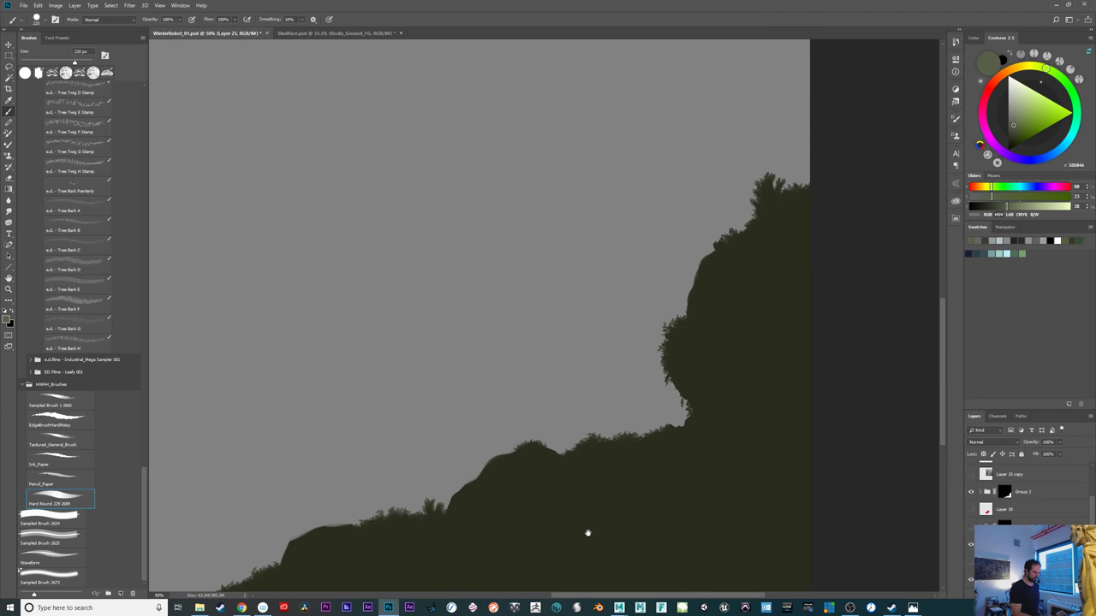
pyautogui.moveTo(588, 533); pyautogui.dragTo(851, 460)
pyautogui.moveTo(631, 480); pyautogui.dragTo(567, 489)
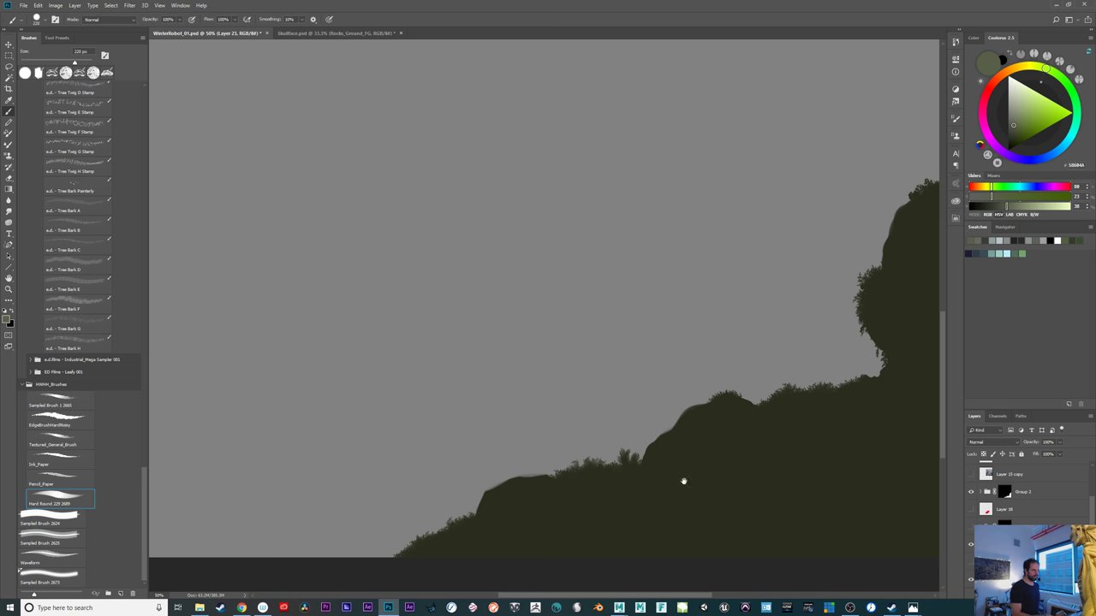
pyautogui.click(972, 564)
pyautogui.moveTo(637, 517); pyautogui.dragTo(825, 509)
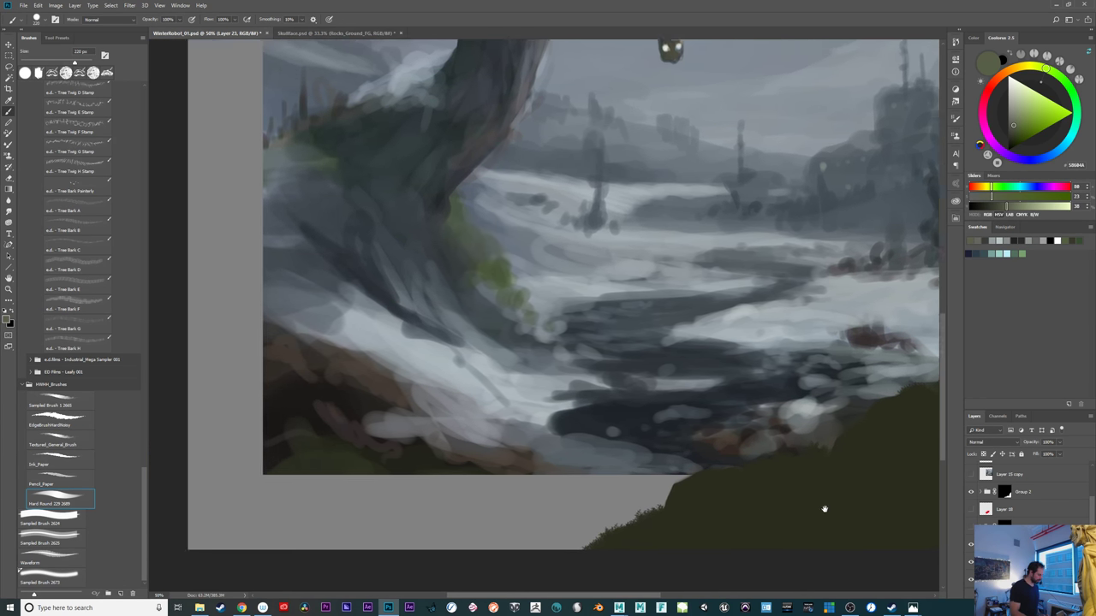
pyautogui.moveTo(590, 519); pyautogui.dragTo(665, 543)
# Lasso a rugged mound shape across the painting's lower-left corner and out to the canvas edges, adding a higher peak to the selection
pyautogui.hotkey('ctrl', '-')
pyautogui.moveTo(812, 436); pyautogui.dragTo(759, 435)
pyautogui.press('l')
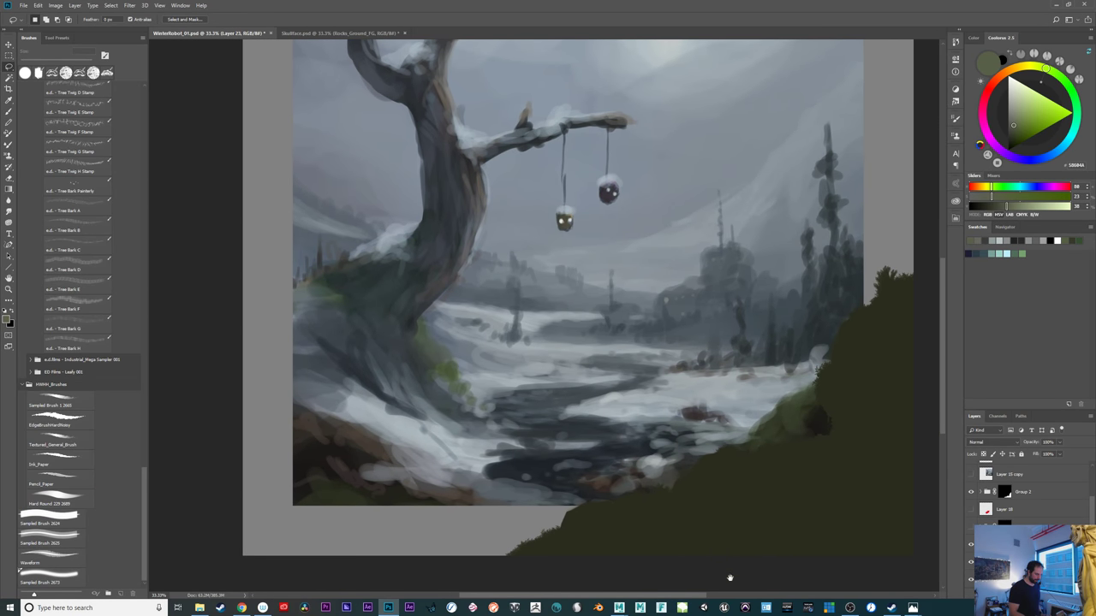
pyautogui.moveTo(729, 579); pyautogui.dragTo(786, 517)
pyautogui.moveTo(702, 520); pyautogui.dragTo(798, 519)
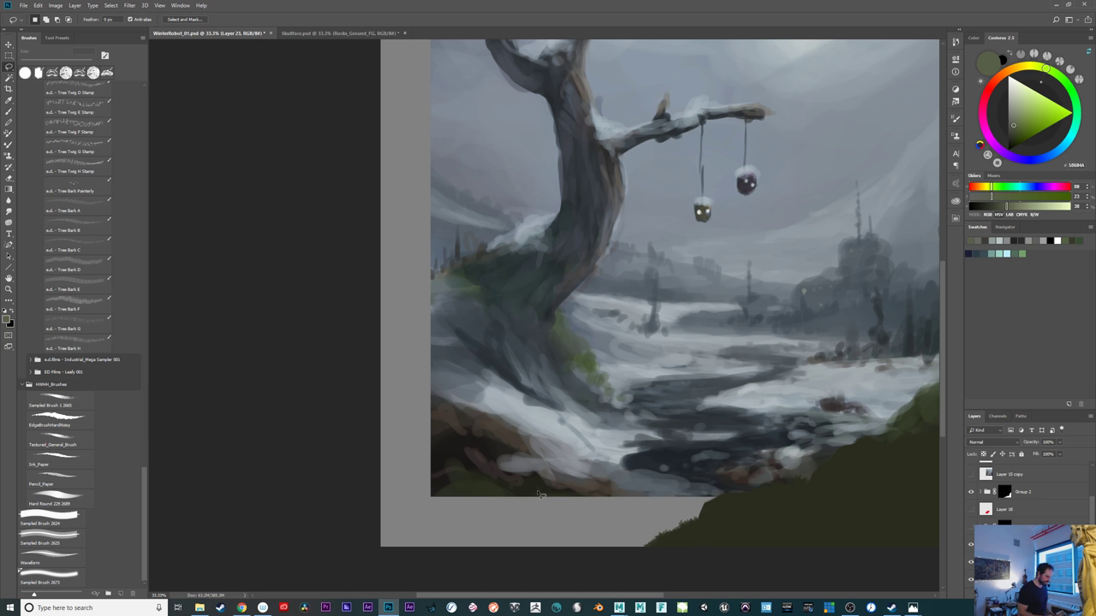
pyautogui.moveTo(515, 432); pyautogui.dragTo(432, 403)
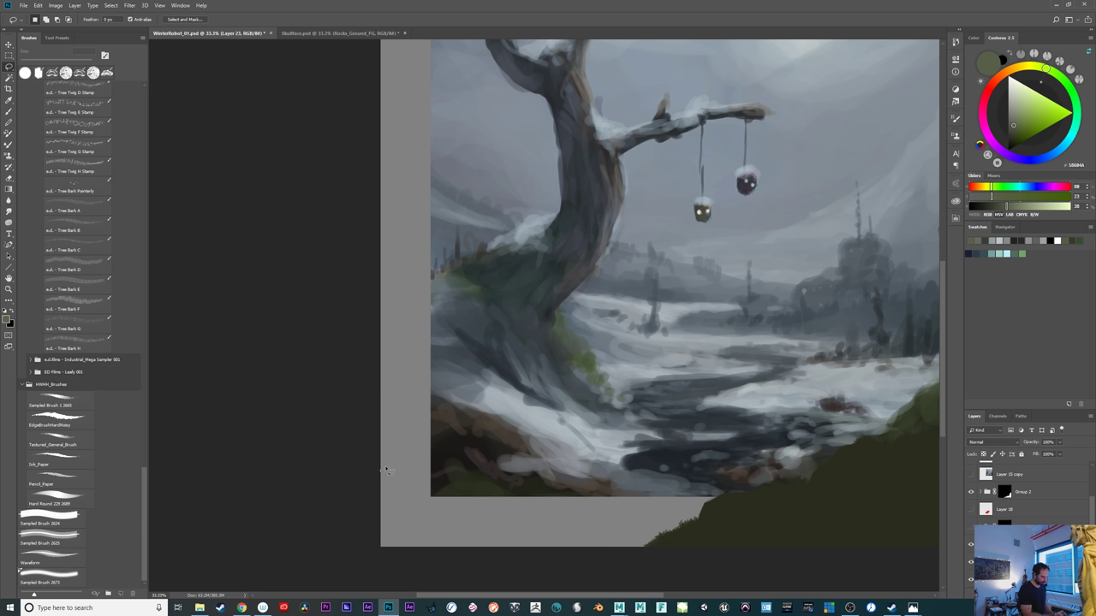
pyautogui.moveTo(385, 469)
pyautogui.mouseDown()
pyautogui.moveTo(467, 458)
pyautogui.moveTo(532, 490)
pyautogui.mouseUp()
pyautogui.moveTo(642, 519)
pyautogui.mouseDown()
pyautogui.moveTo(848, 572)
pyautogui.moveTo(593, 584)
pyautogui.moveTo(424, 569)
pyautogui.moveTo(355, 517)
pyautogui.mouseUp()
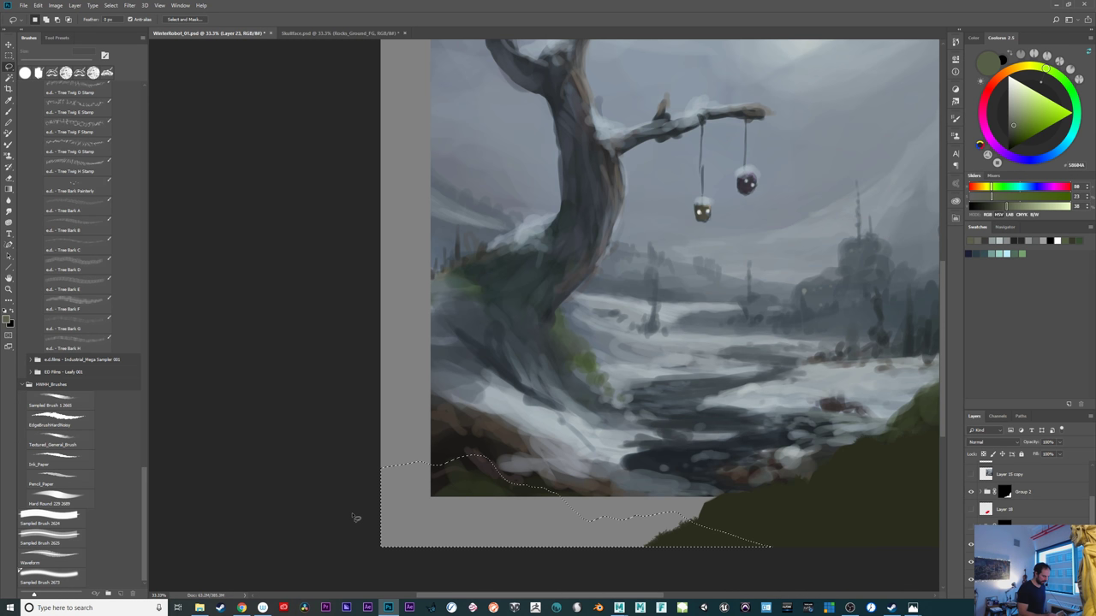
pyautogui.moveTo(471, 460)
pyautogui.mouseDown()
pyautogui.moveTo(434, 445)
pyautogui.moveTo(405, 453)
pyautogui.moveTo(351, 505)
pyautogui.mouseUp()
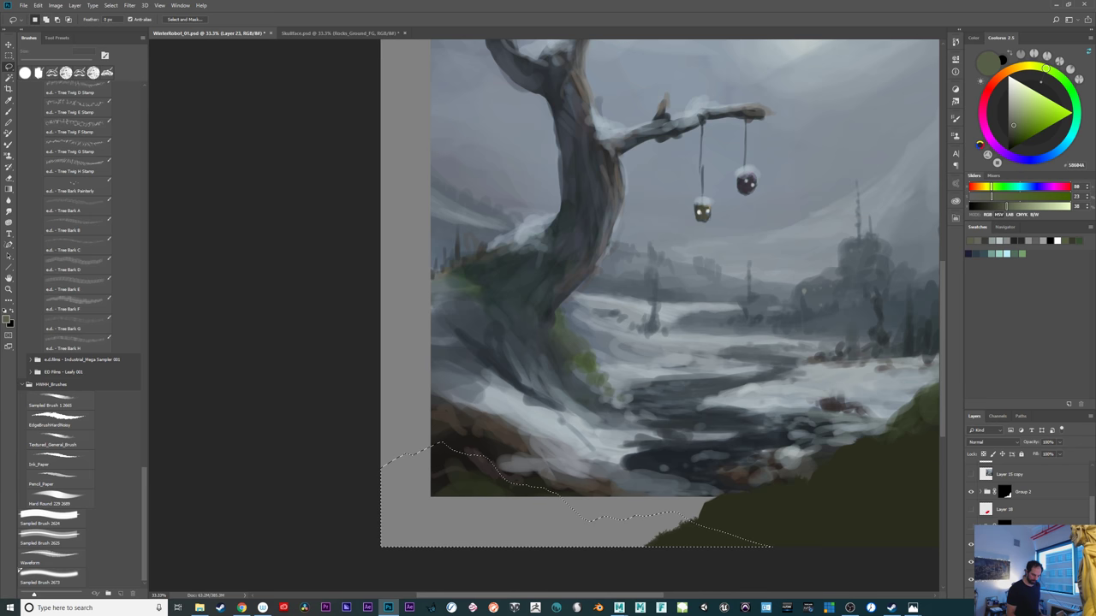
# Fill the mound selection with a Solid Color layer in dark brown sampled from the painted bank, and reselect the painting layer
pyautogui.click(1029, 592)
pyautogui.click(1043, 446)
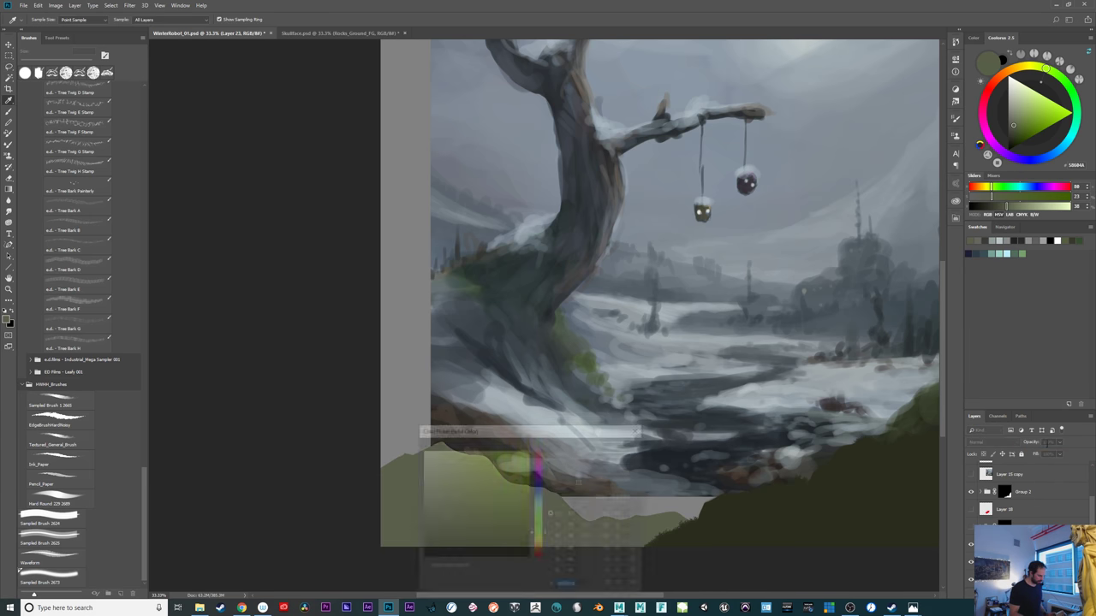
pyautogui.moveTo(580, 429); pyautogui.dragTo(316, 215)
pyautogui.click(503, 441)
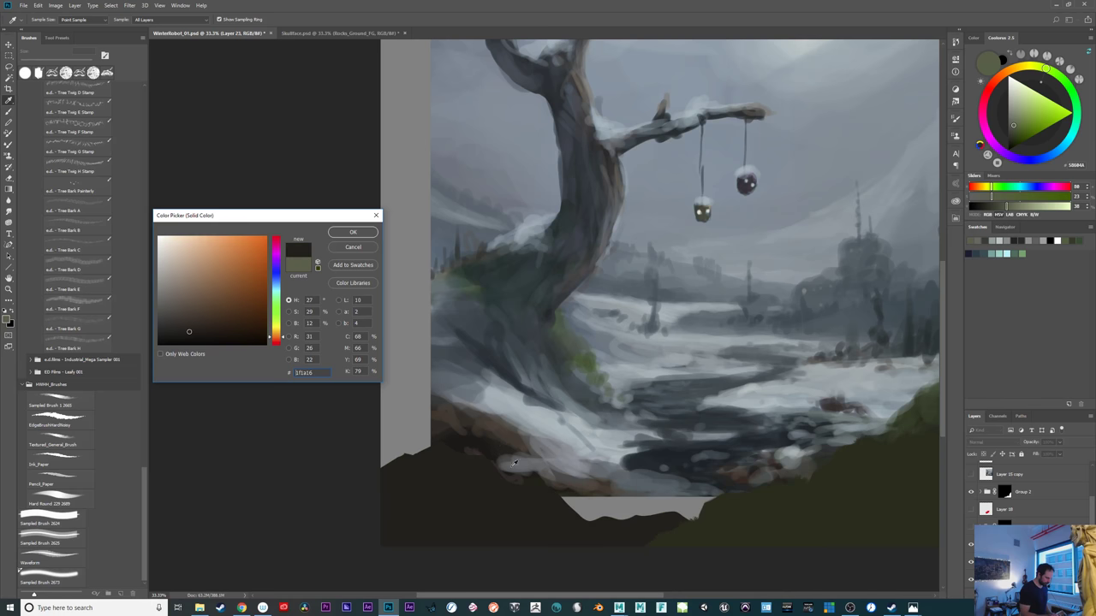
pyautogui.click(507, 445)
pyautogui.click(503, 440)
pyautogui.click(496, 440)
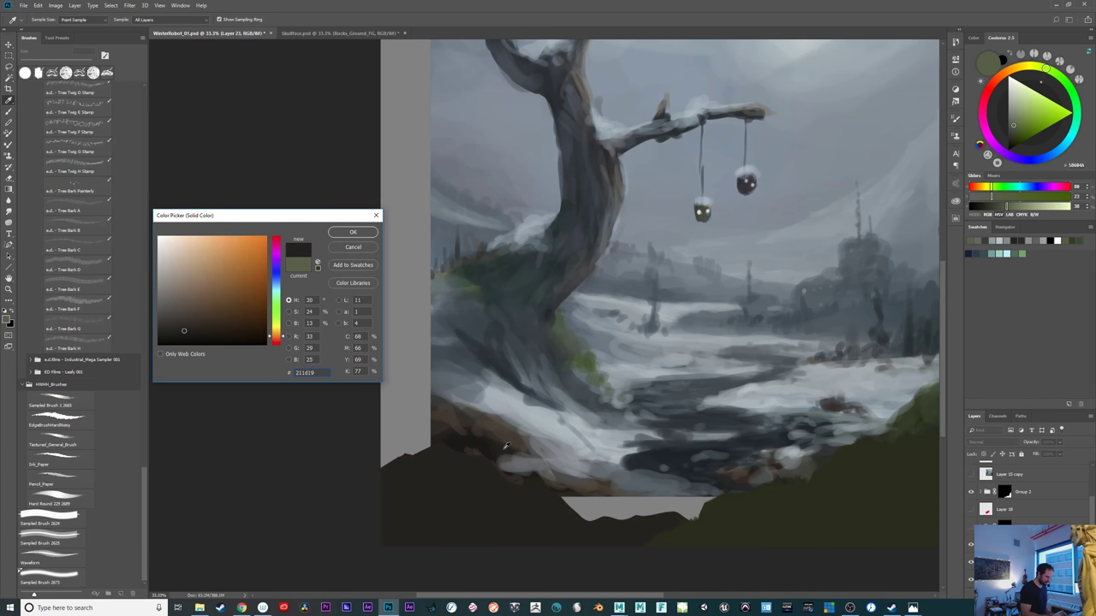
pyautogui.click(503, 444)
pyautogui.click(351, 232)
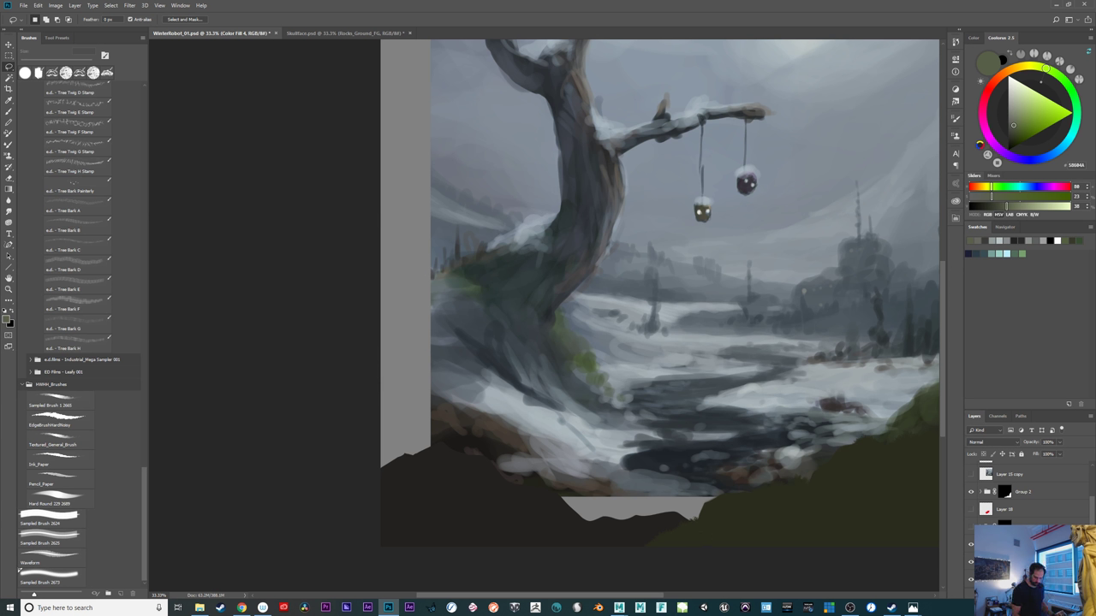
pyautogui.click(1025, 563)
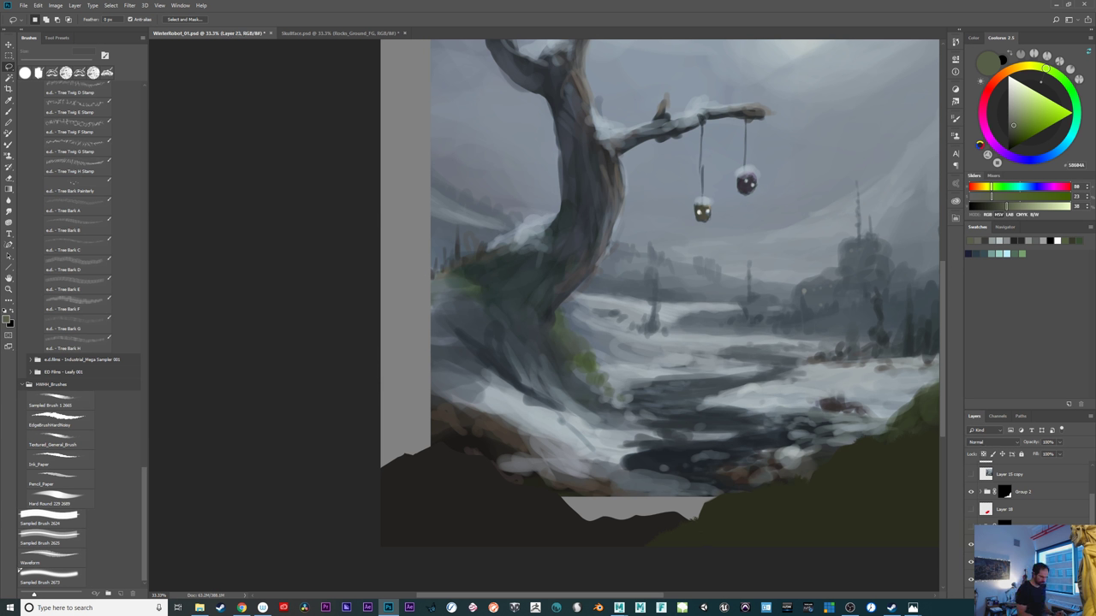
pyautogui.click(370, 411)
pyautogui.click(414, 390)
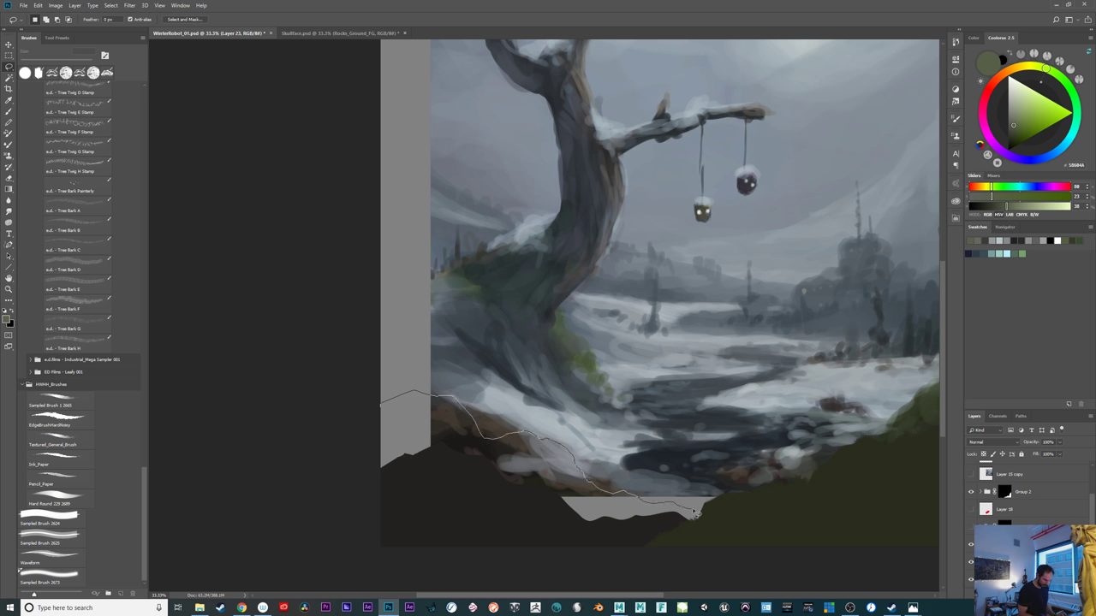
pyautogui.moveTo(730, 504)
pyautogui.mouseDown()
pyautogui.moveTo(851, 549)
pyautogui.moveTo(830, 575)
pyautogui.mouseUp()
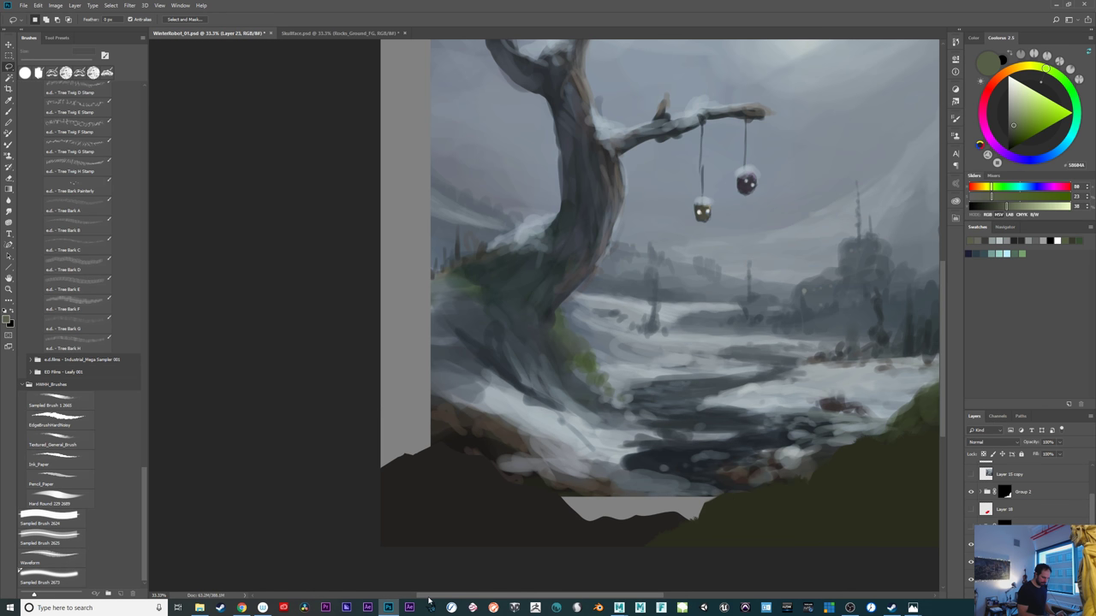
pyautogui.hotkey('ctrl', 'd')
# Lasso a taller mound behind the dark one along the snowy bank and fill it with an olive #58604a Solid Color layer
pyautogui.moveTo(748, 553)
pyautogui.mouseDown()
pyautogui.moveTo(712, 550)
pyautogui.moveTo(658, 519)
pyautogui.mouseUp()
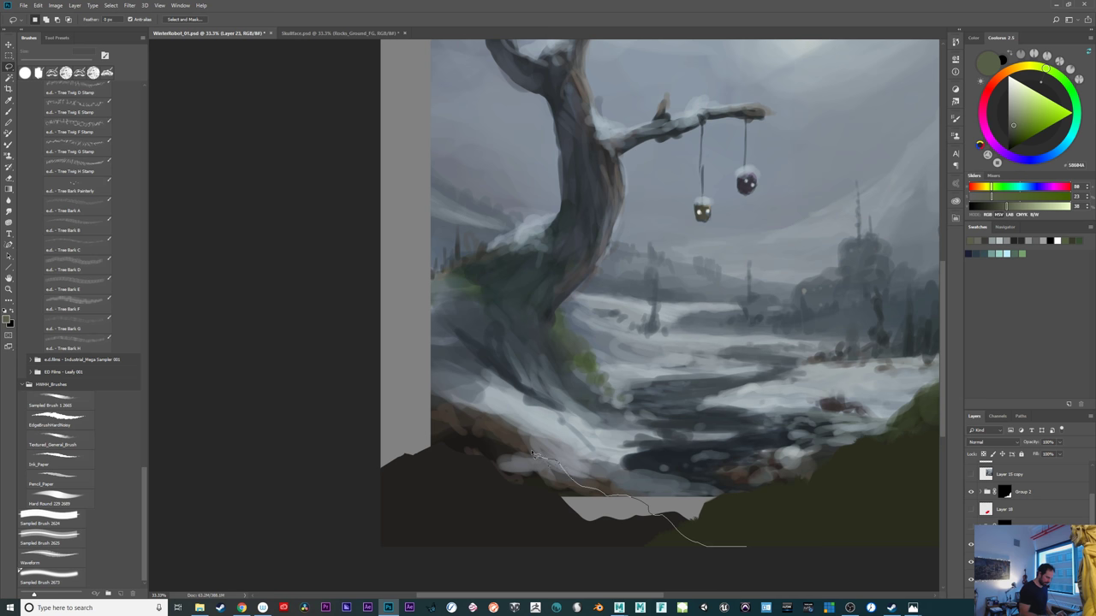
pyautogui.moveTo(455, 407); pyautogui.dragTo(417, 396)
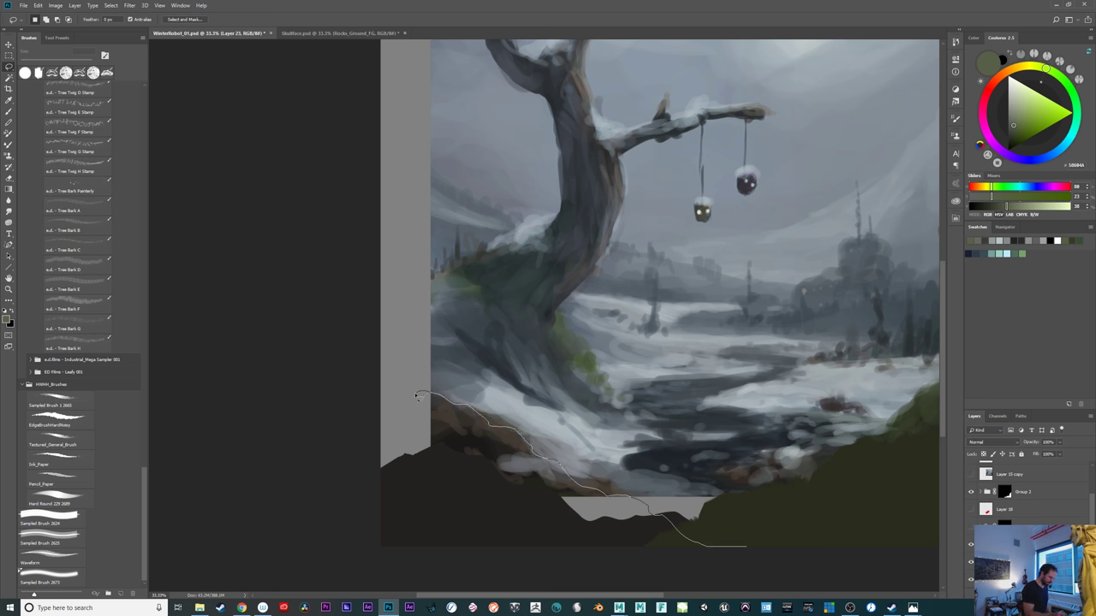
pyautogui.moveTo(341, 414); pyautogui.dragTo(305, 573)
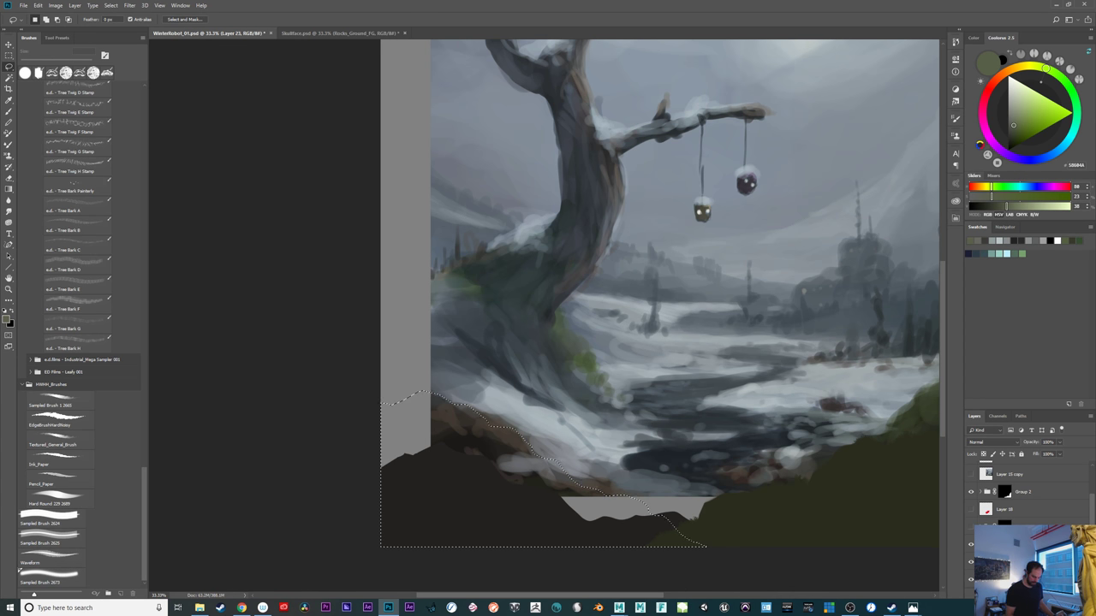
pyautogui.click(1030, 594)
pyautogui.click(1042, 444)
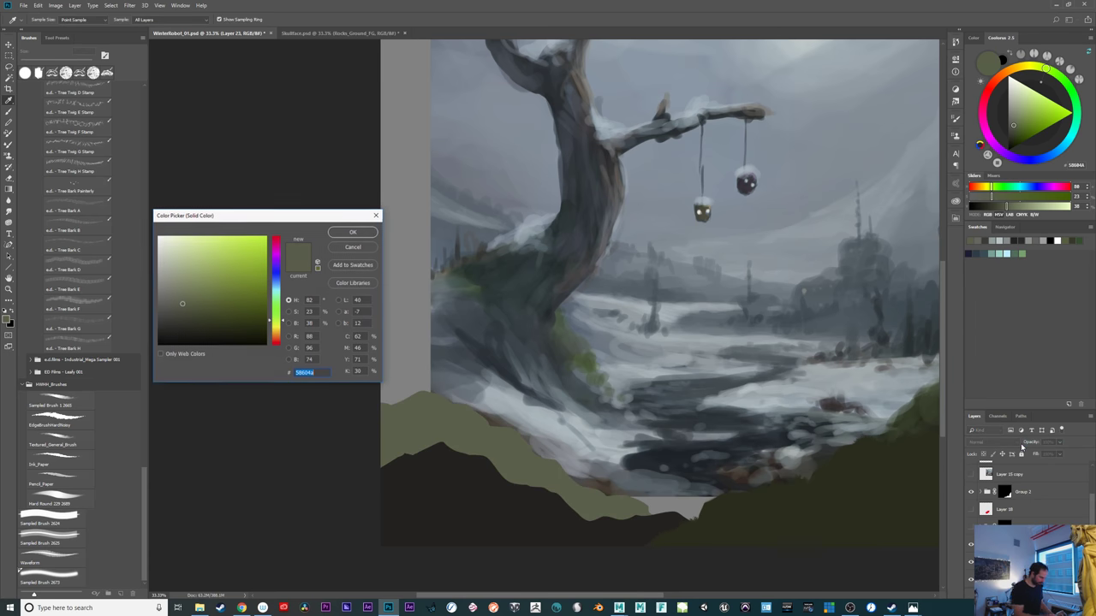
pyautogui.click(353, 232)
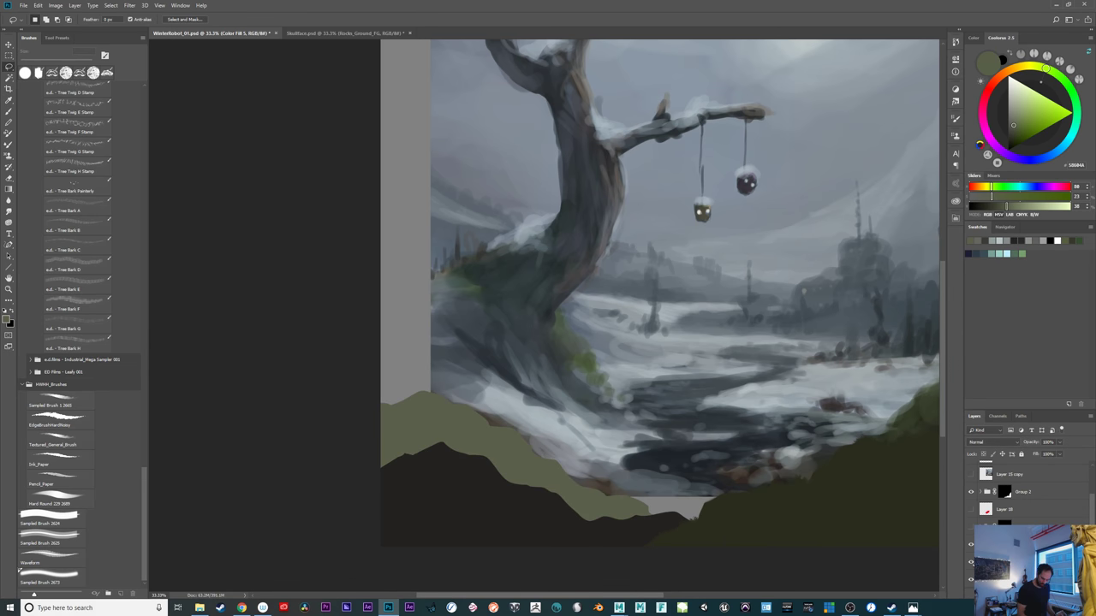
# Recolor the taller mound's fill layer with a medium brown sampled from the painted bank beneath it
pyautogui.click(971, 561)
pyautogui.doubleClick(986, 562)
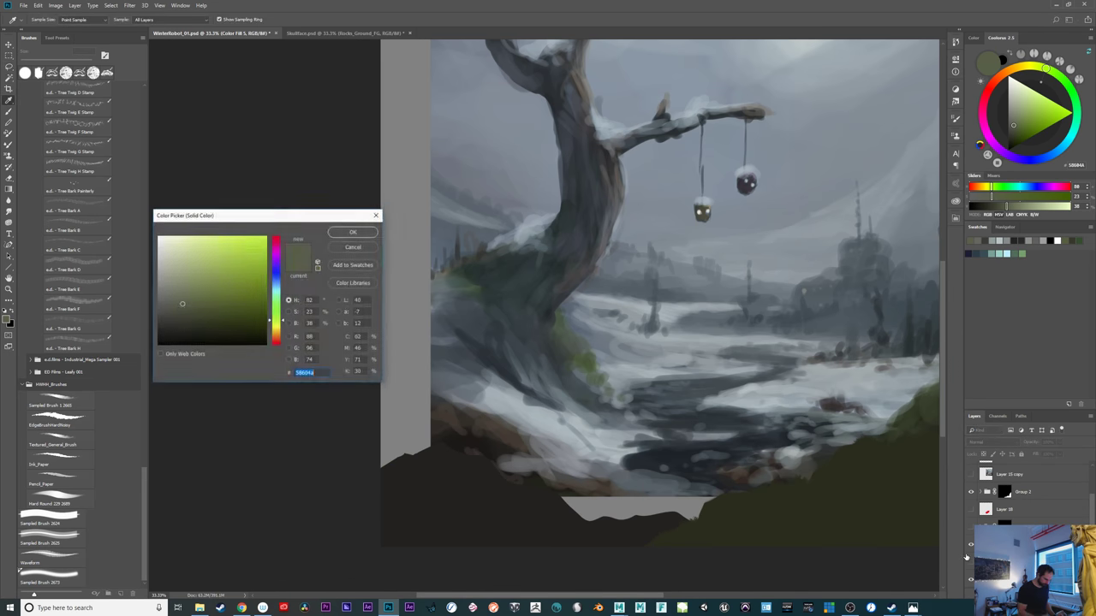
pyautogui.click(493, 425)
pyautogui.press('Return')
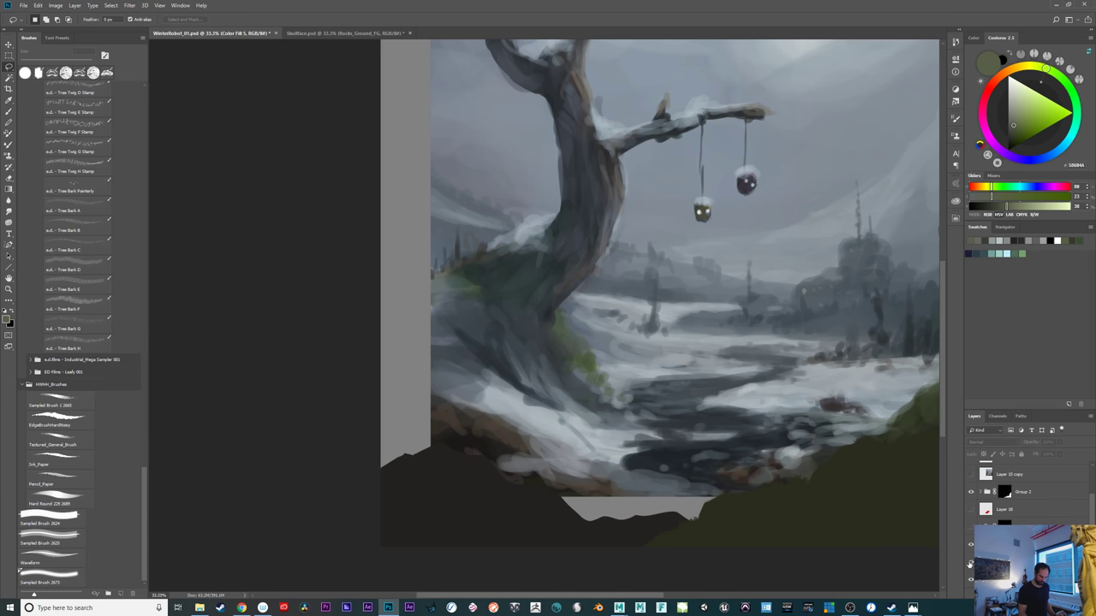
pyautogui.click(971, 563)
pyautogui.press('i')
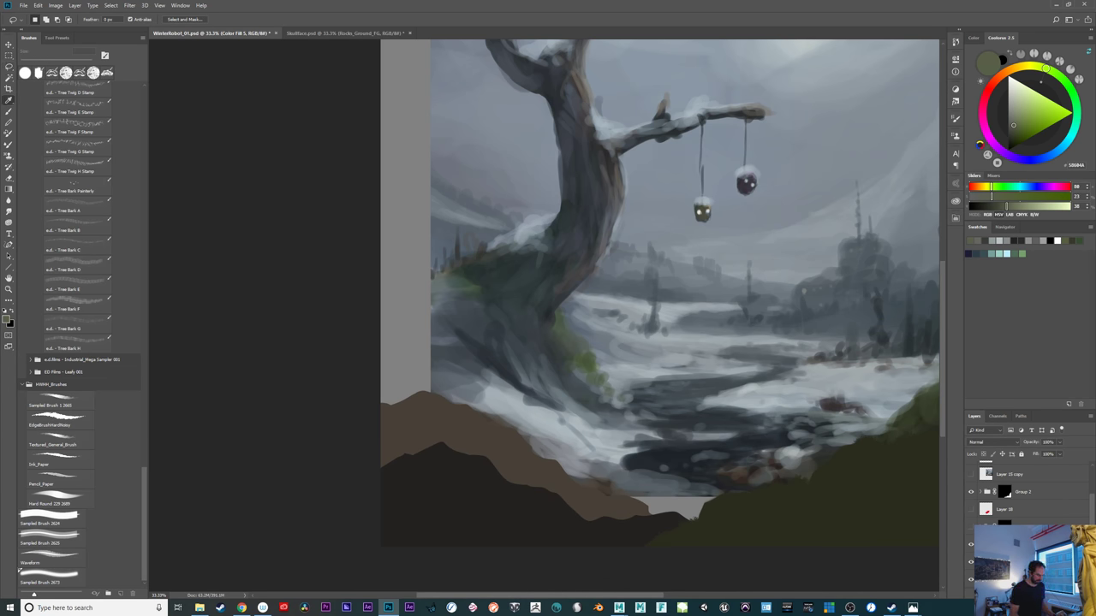
# Darken the taller mound's Solid Color fill layer to brown #3c3228
pyautogui.doubleClick(985, 555)
pyautogui.click(194, 321)
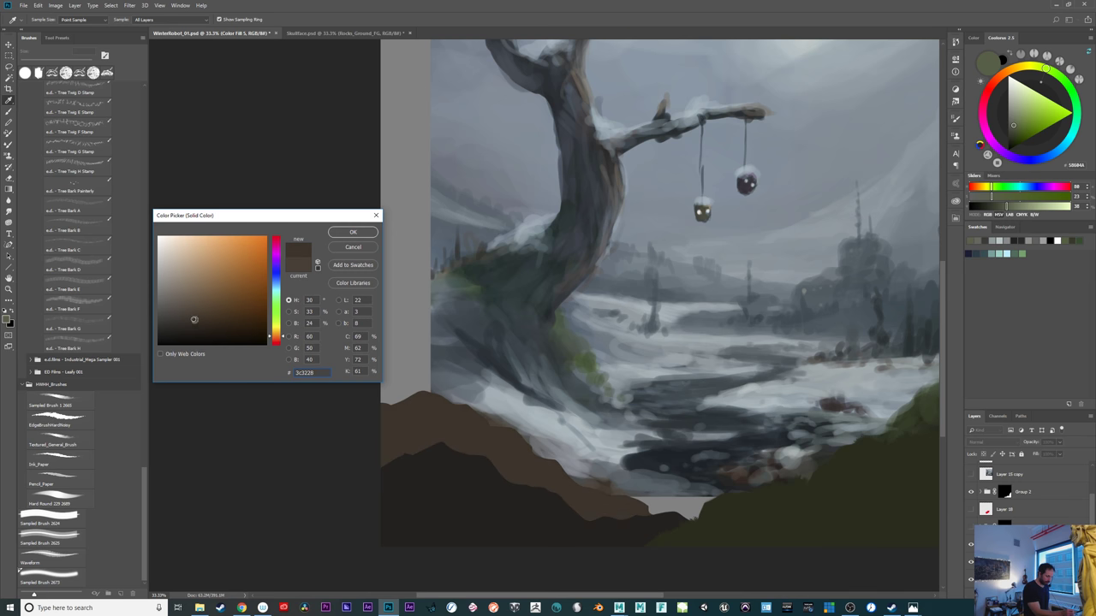
pyautogui.click(352, 232)
pyautogui.moveTo(770, 514); pyautogui.dragTo(553, 498)
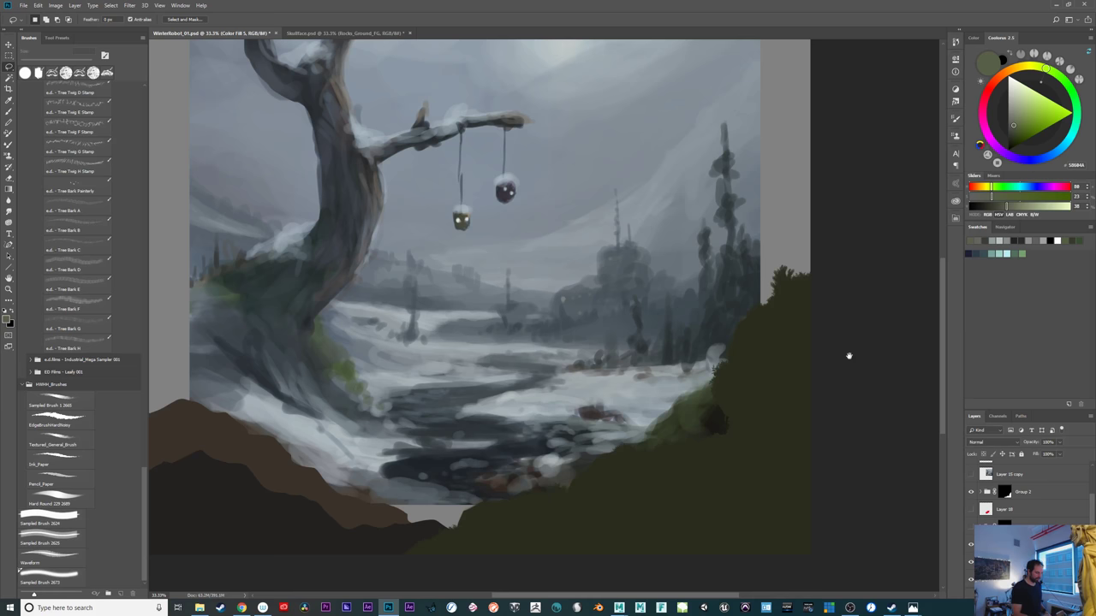
pyautogui.moveTo(719, 492); pyautogui.dragTo(859, 490)
pyautogui.moveTo(695, 516); pyautogui.dragTo(738, 516)
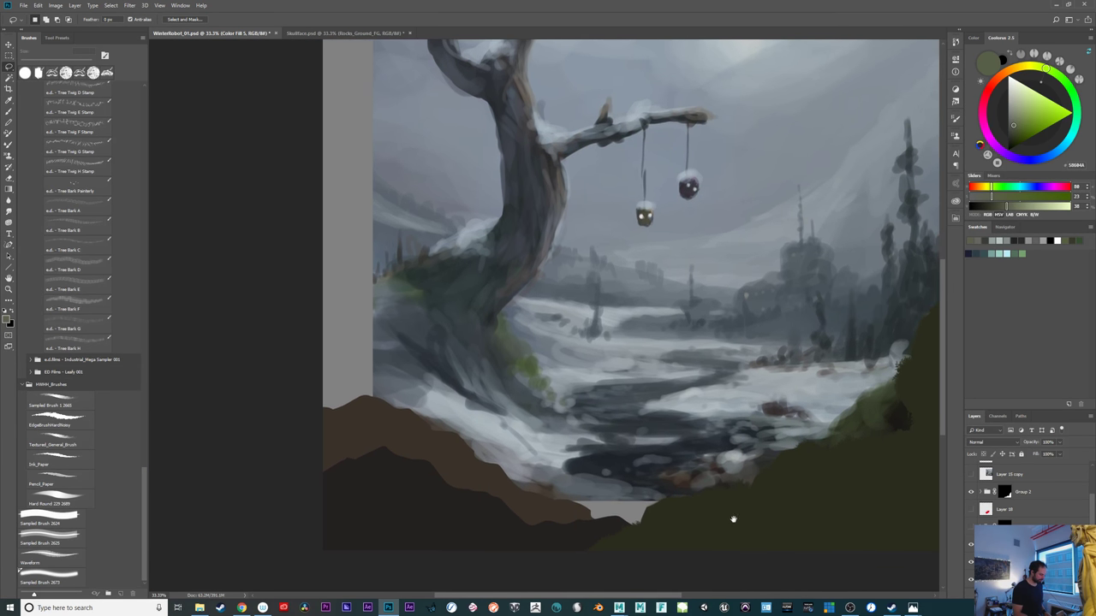
# On the brown mound's layer mask, lasso an irregular area along its riverside slope, fill it with black to carve back the edge, and deselect
pyautogui.click(1004, 562)
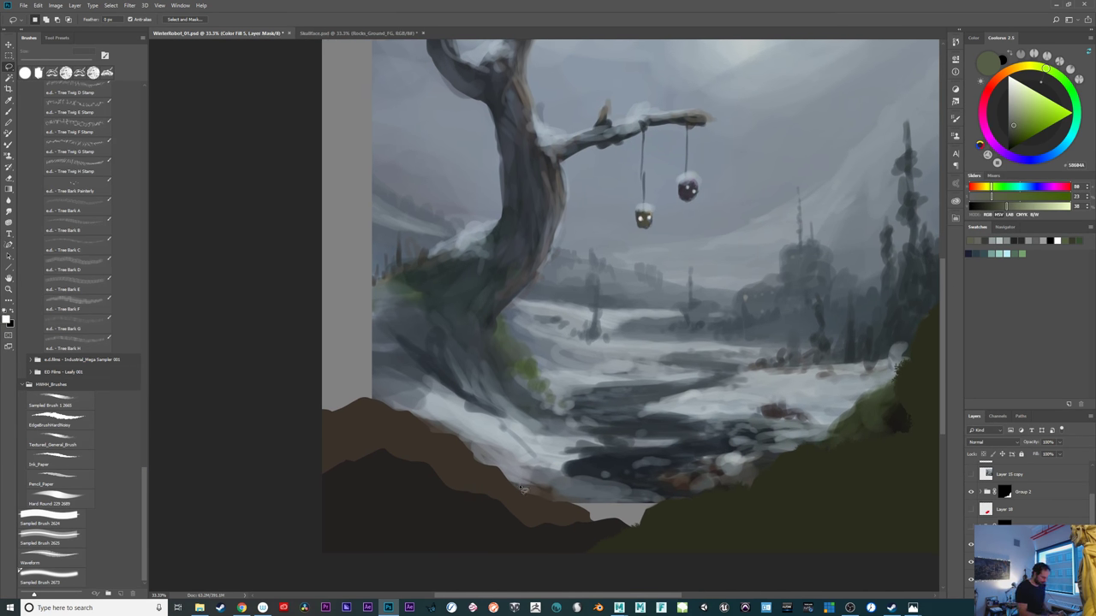
pyautogui.moveTo(556, 508); pyautogui.dragTo(512, 497)
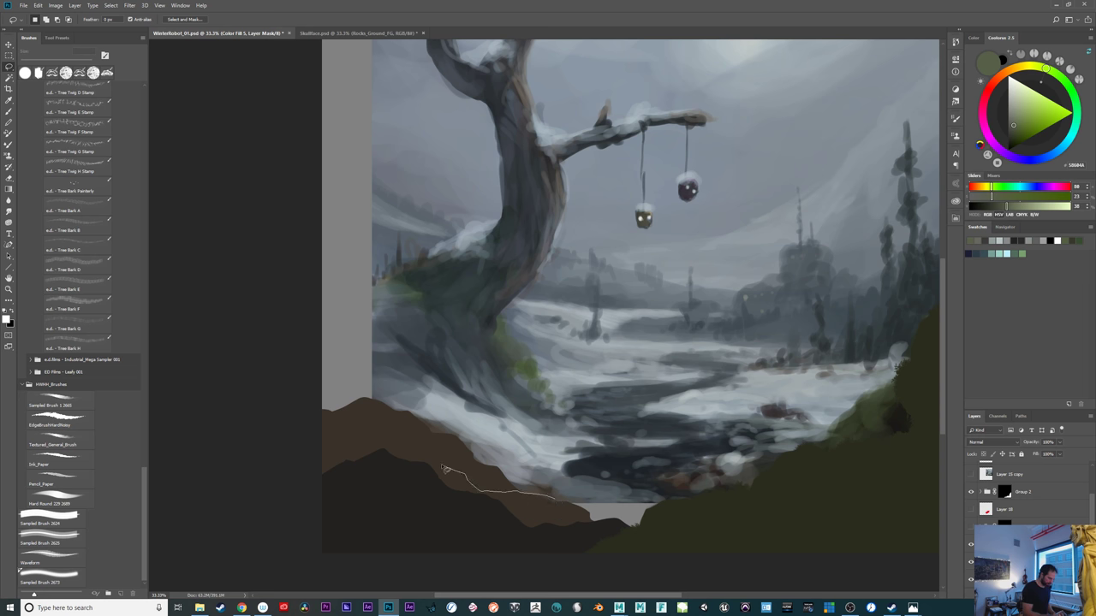
pyautogui.moveTo(444, 469)
pyautogui.mouseDown()
pyautogui.moveTo(489, 380)
pyautogui.moveTo(623, 438)
pyautogui.mouseUp()
pyautogui.press('d')
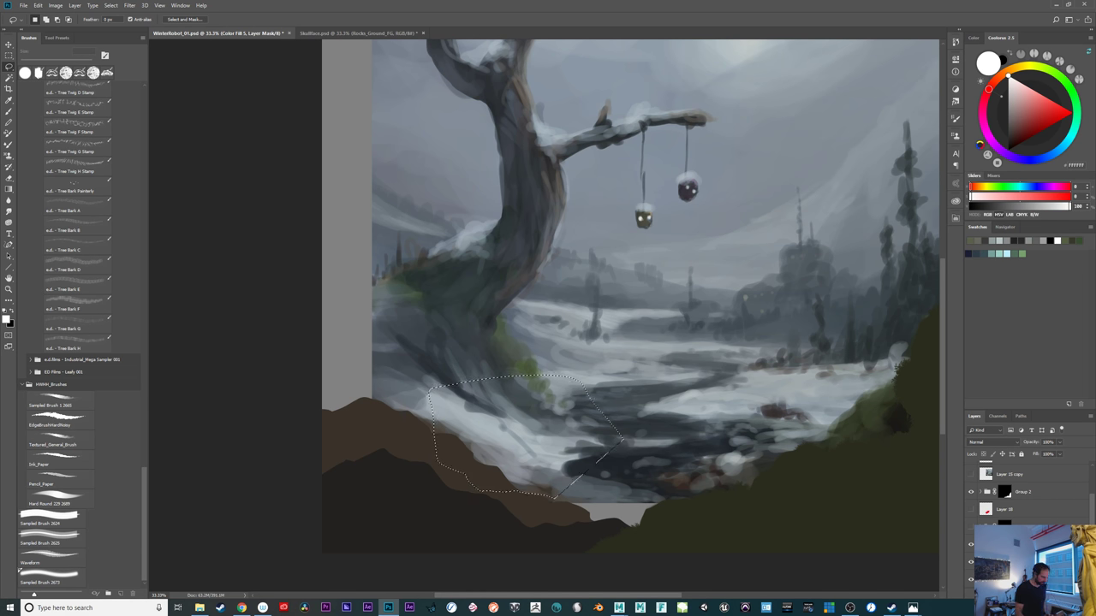
pyautogui.hotkey('ctrl', 'BackSpace')
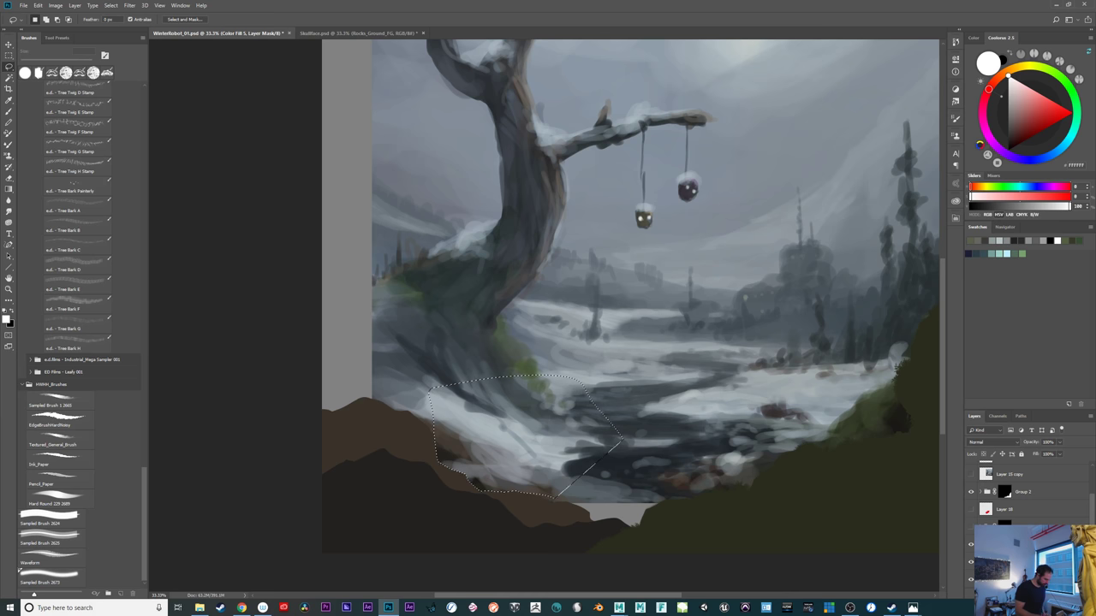
pyautogui.hotkey('ctrl', 'd')
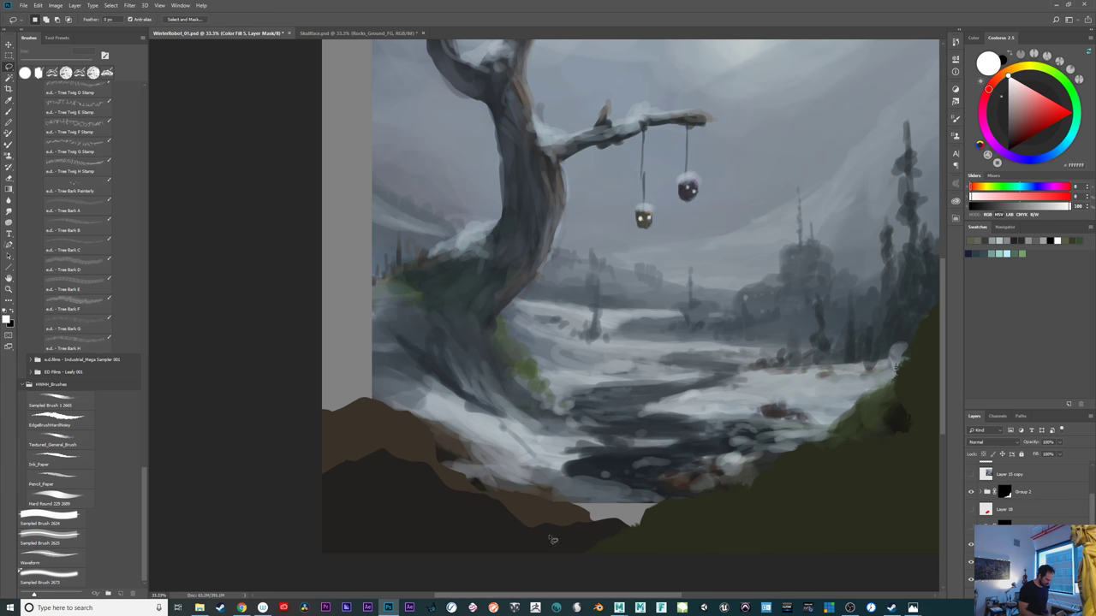
# Shift the brown mound toward the river and restore its mask over the exposed gap at the canvas's left edge
pyautogui.press('v')
pyautogui.moveTo(552, 539); pyautogui.dragTo(602, 532)
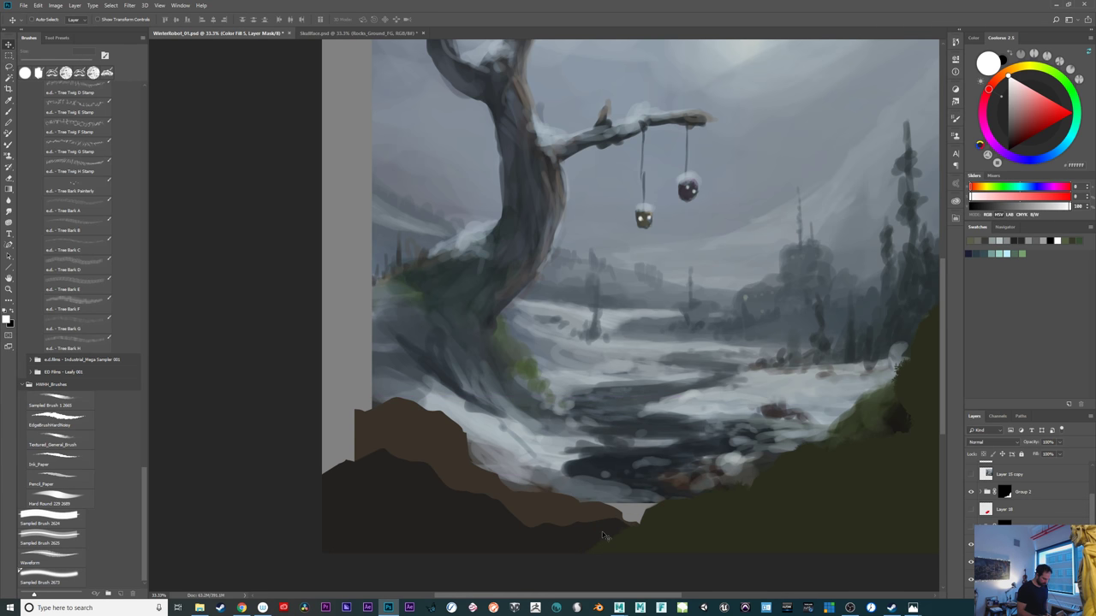
pyautogui.press('l')
pyautogui.moveTo(340, 405)
pyautogui.mouseDown()
pyautogui.moveTo(259, 539)
pyautogui.moveTo(420, 588)
pyautogui.moveTo(511, 537)
pyautogui.mouseUp()
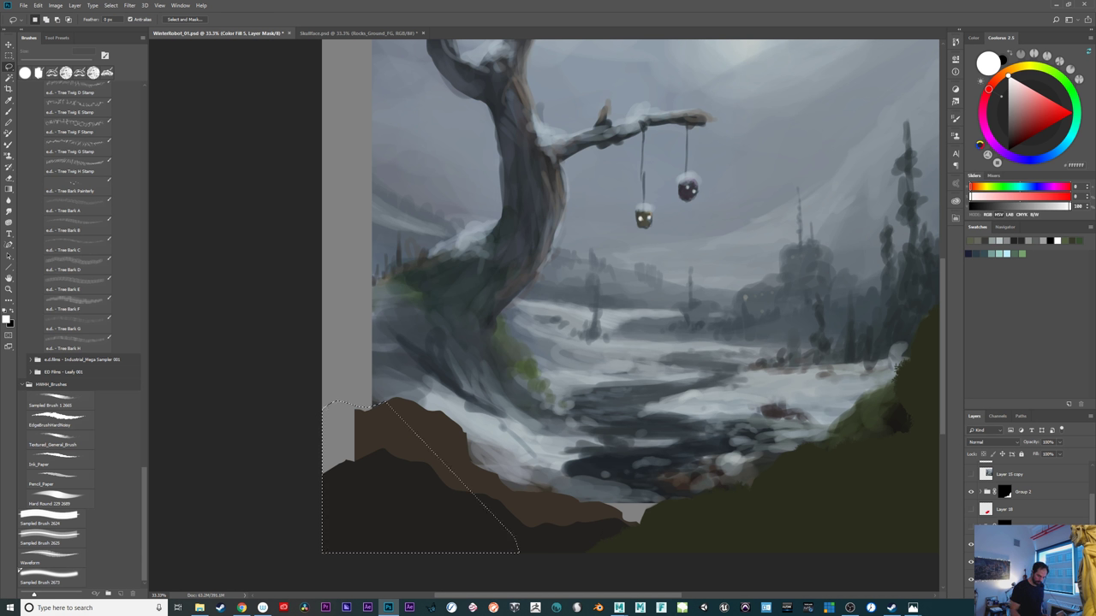
pyautogui.press('x')
pyautogui.hotkey('alt', 'BackSpace')
pyautogui.hotkey('ctrl', 'd')
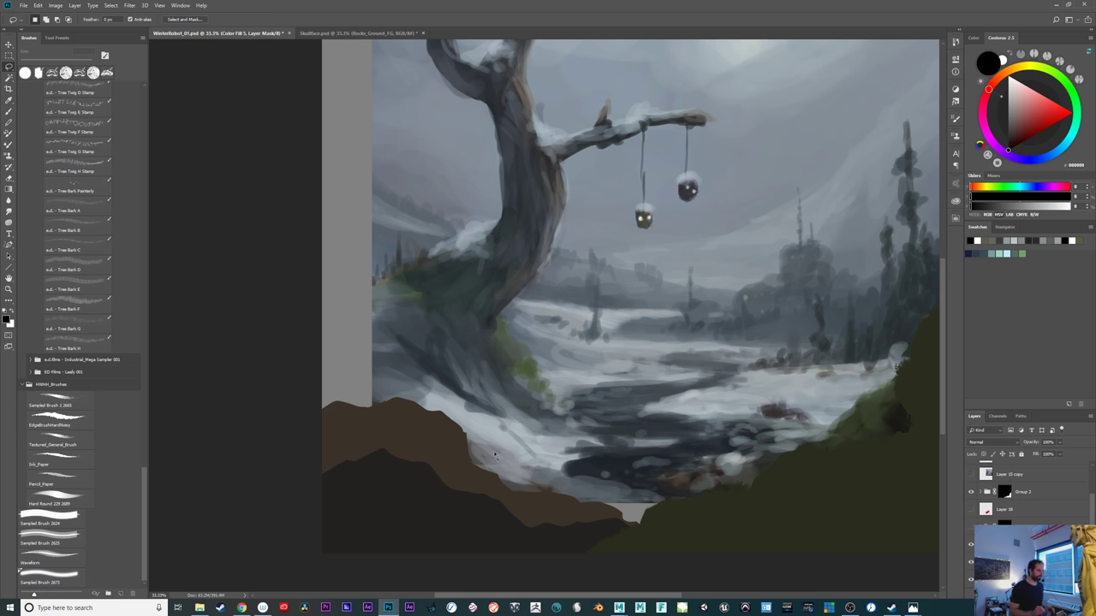
pyautogui.moveTo(744, 520); pyautogui.dragTo(658, 510)
pyautogui.press('v')
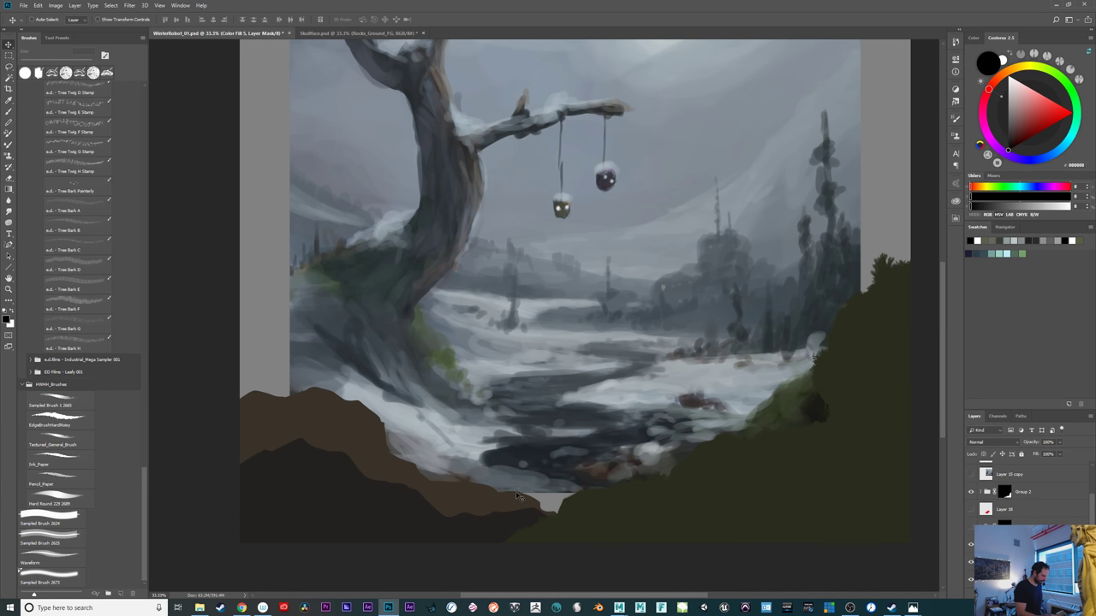
pyautogui.moveTo(520, 502)
pyautogui.mouseDown()
pyautogui.moveTo(484, 506)
pyautogui.moveTo(515, 506)
pyautogui.mouseUp()
pyautogui.moveTo(727, 490); pyautogui.dragTo(771, 469)
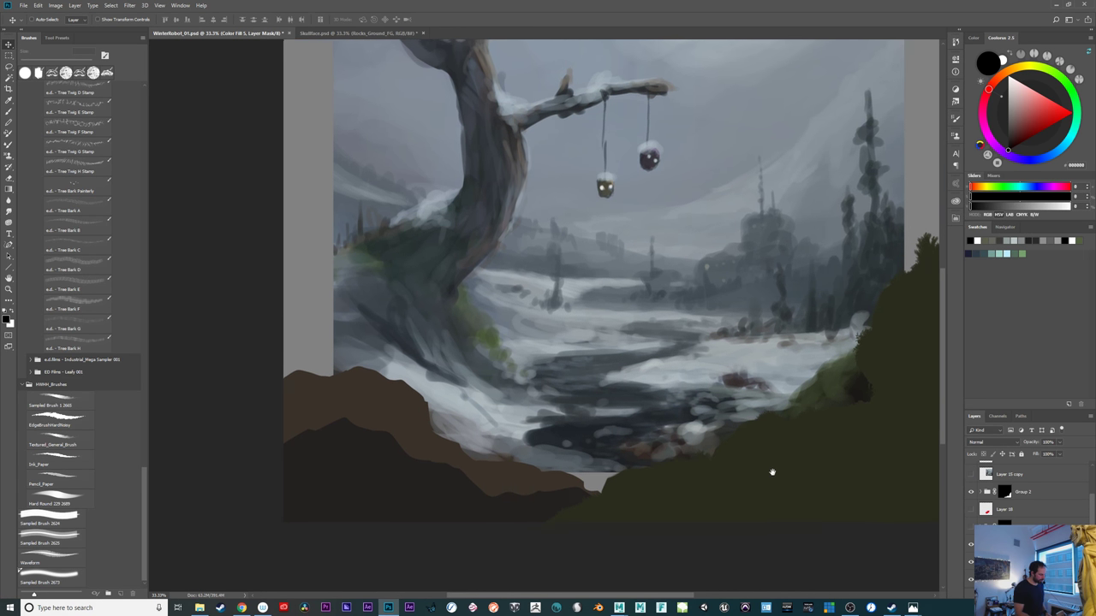
# Lasso a larger bank shape behind the brown mound, sloping from the canvas's left edge to its lower-right corner and enclosing the bottom
pyautogui.press('l')
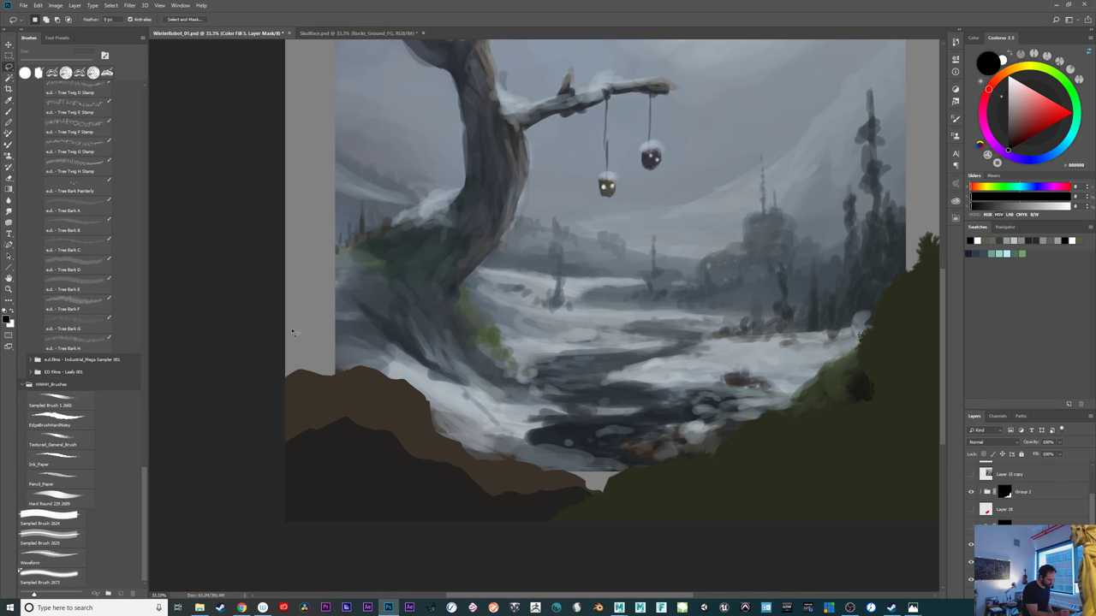
pyautogui.moveTo(273, 314)
pyautogui.mouseDown()
pyautogui.moveTo(360, 329)
pyautogui.moveTo(430, 373)
pyautogui.mouseUp()
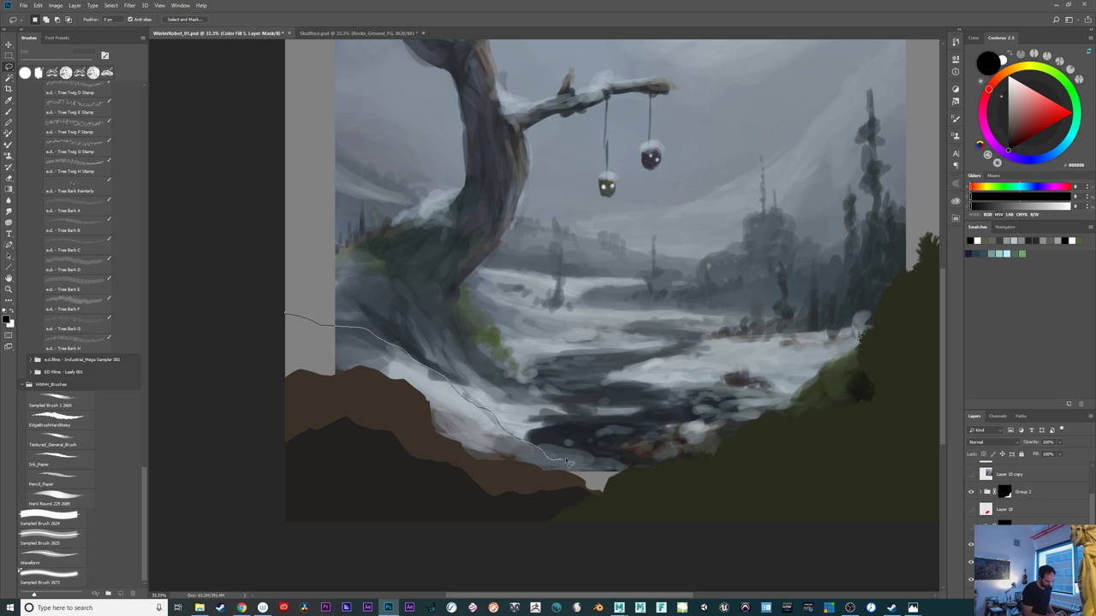
pyautogui.moveTo(567, 462)
pyautogui.mouseDown()
pyautogui.moveTo(940, 521)
pyautogui.moveTo(684, 556)
pyautogui.moveTo(307, 546)
pyautogui.moveTo(231, 392)
pyautogui.mouseUp()
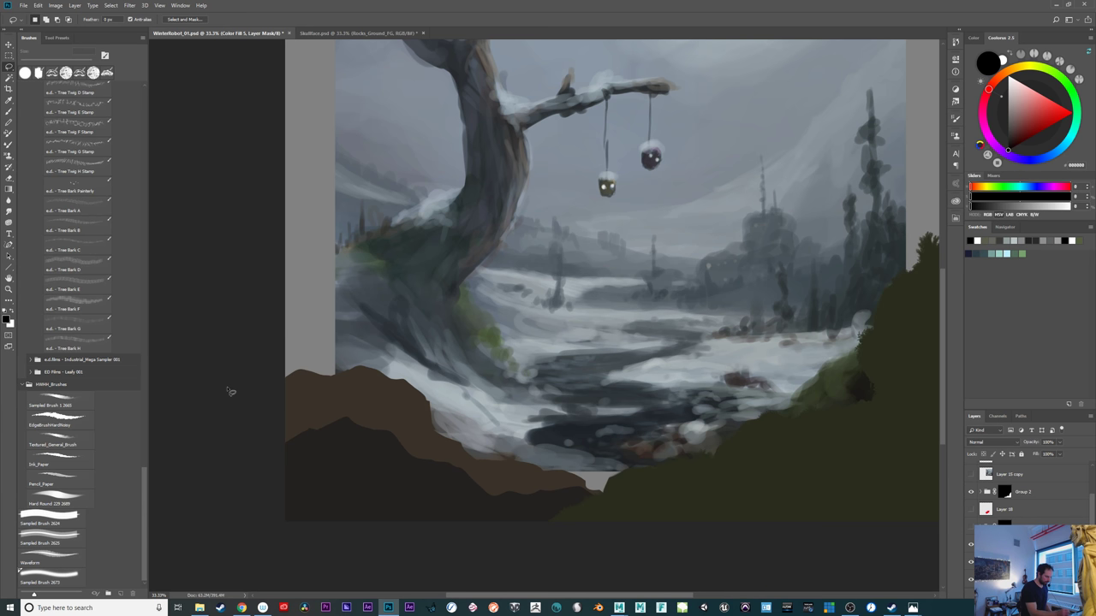
pyautogui.moveTo(763, 472); pyautogui.dragTo(698, 477)
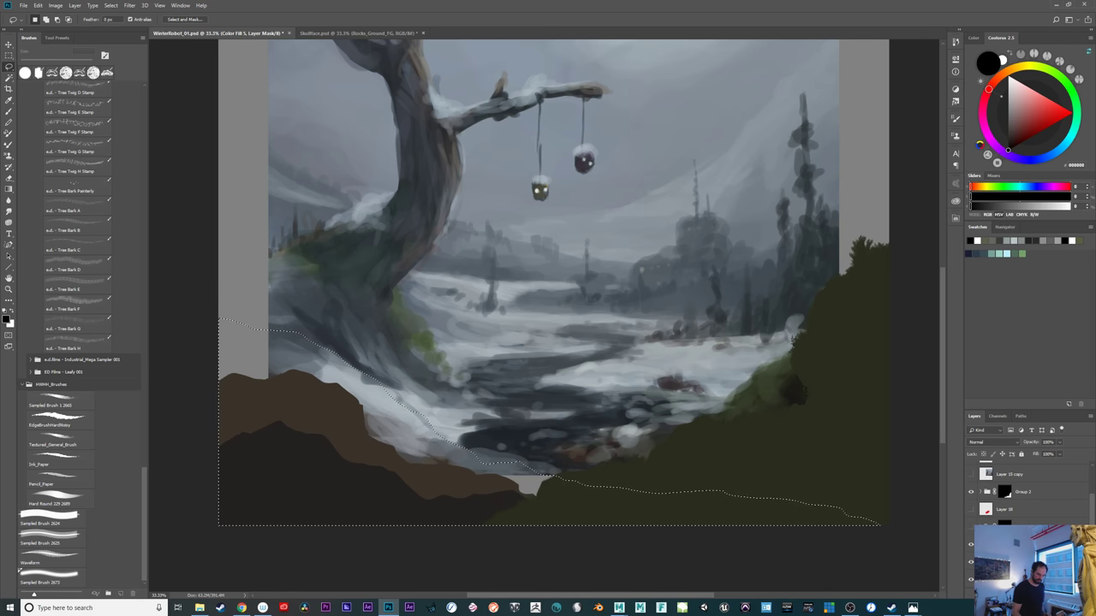
pyautogui.press('v')
pyautogui.moveTo(819, 503)
pyautogui.mouseDown()
pyautogui.moveTo(876, 524)
pyautogui.moveTo(818, 477)
pyautogui.moveTo(844, 528)
pyautogui.moveTo(807, 489)
pyautogui.mouseUp()
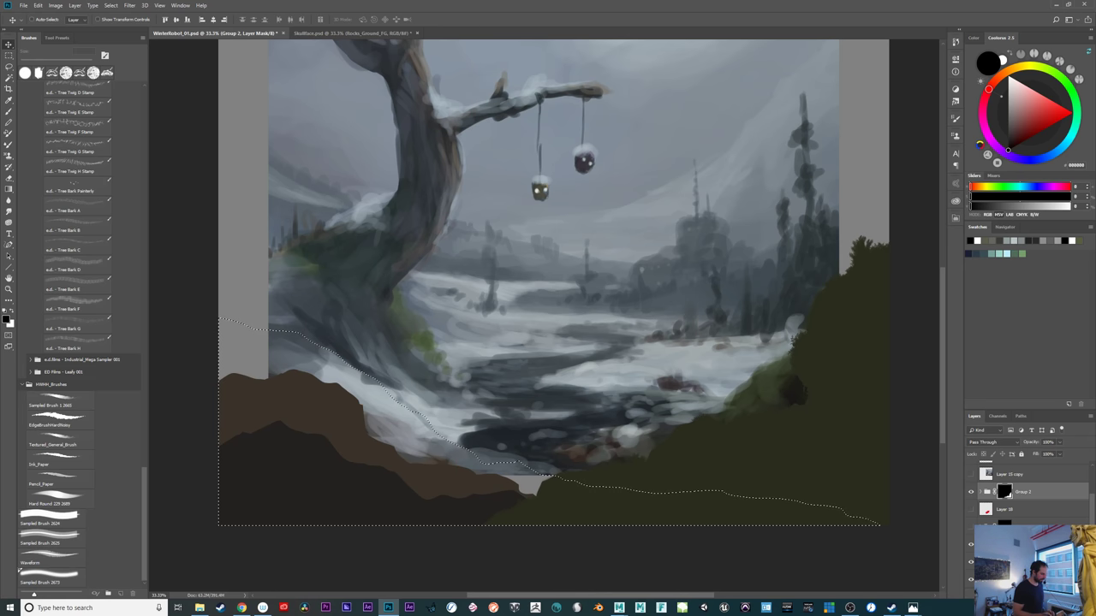
pyautogui.moveTo(795, 391)
pyautogui.mouseDown()
pyautogui.moveTo(777, 485)
pyautogui.moveTo(772, 467)
pyautogui.mouseUp()
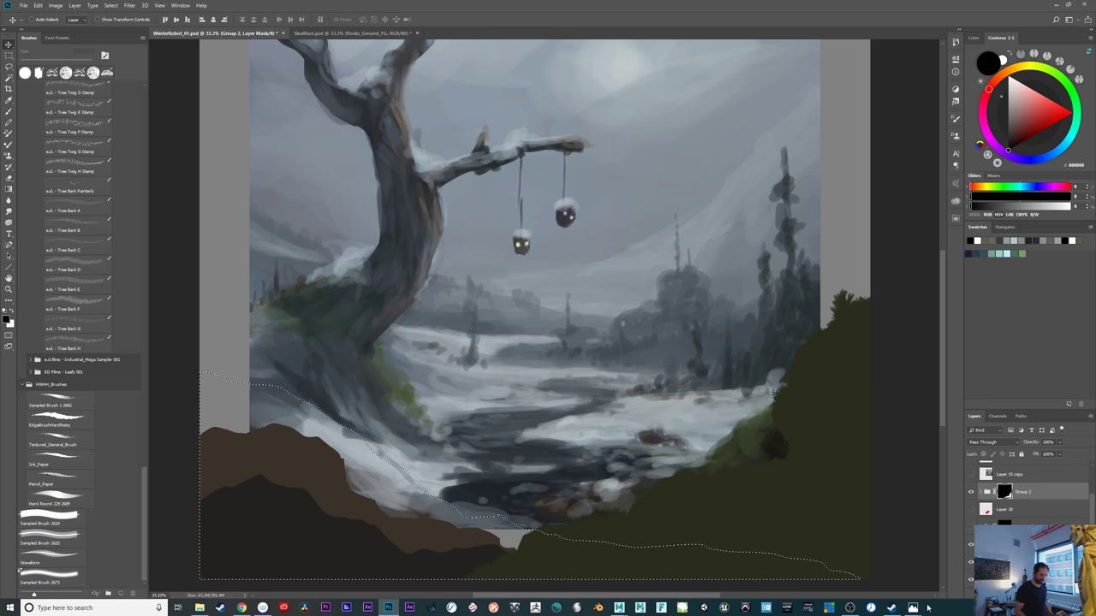
# Select the painting layer, Layer 15, and fill the bank selection with an olive #58604a Solid Color layer above it
pyautogui.click(1019, 563)
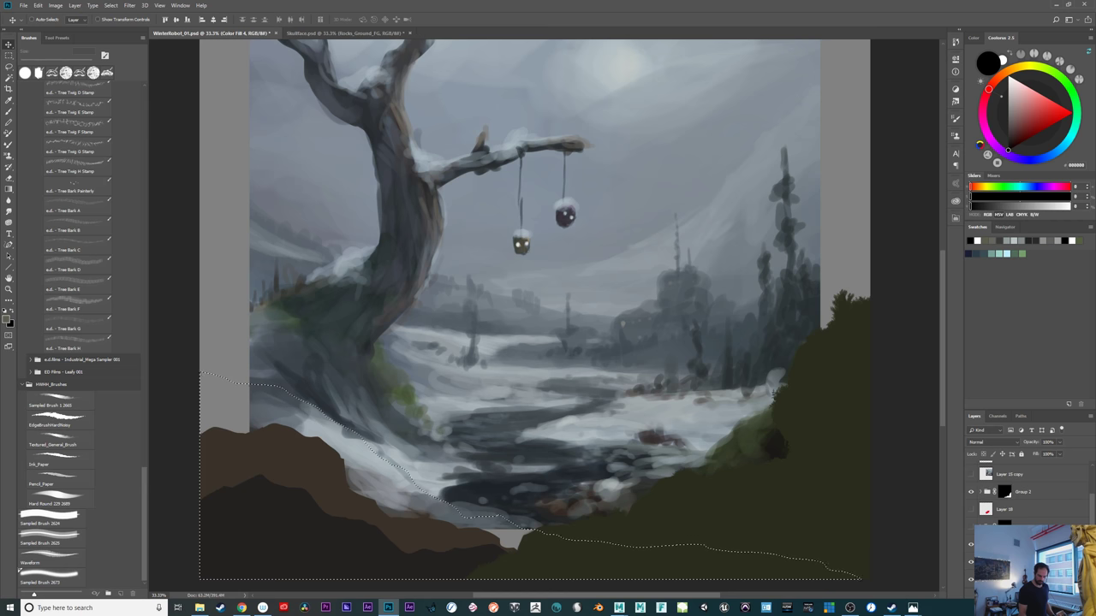
pyautogui.click(1026, 594)
pyautogui.click(1024, 443)
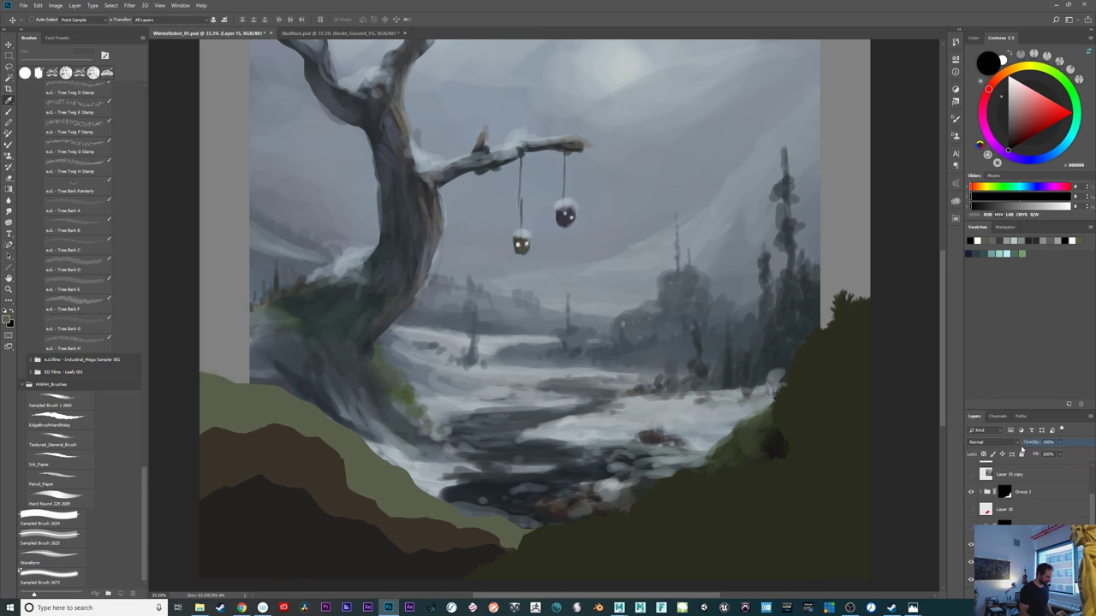
pyautogui.click(340, 234)
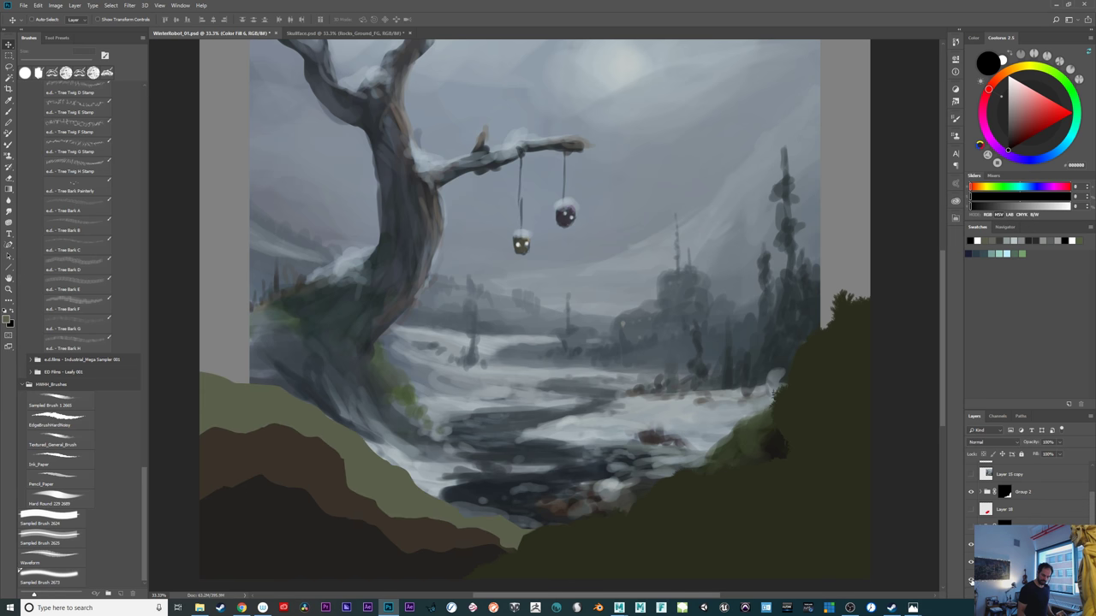
# Hide the new bank's fill layer, recolor it with a pale blue-grey sampled from the painted snow, and show it again
pyautogui.click(971, 580)
pyautogui.doubleClick(987, 580)
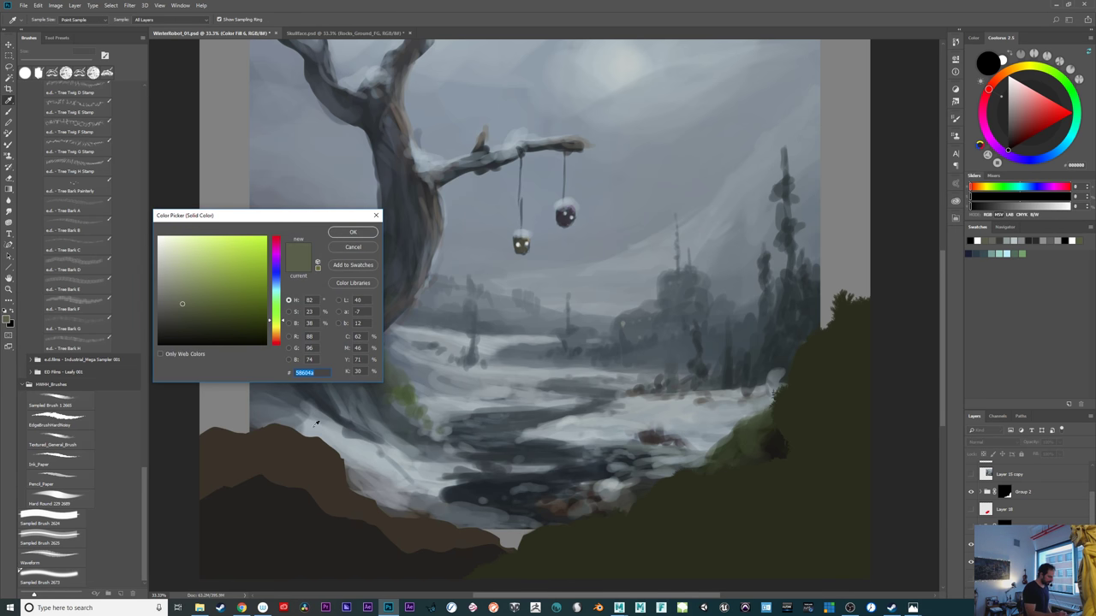
pyautogui.click(305, 421)
pyautogui.click(352, 232)
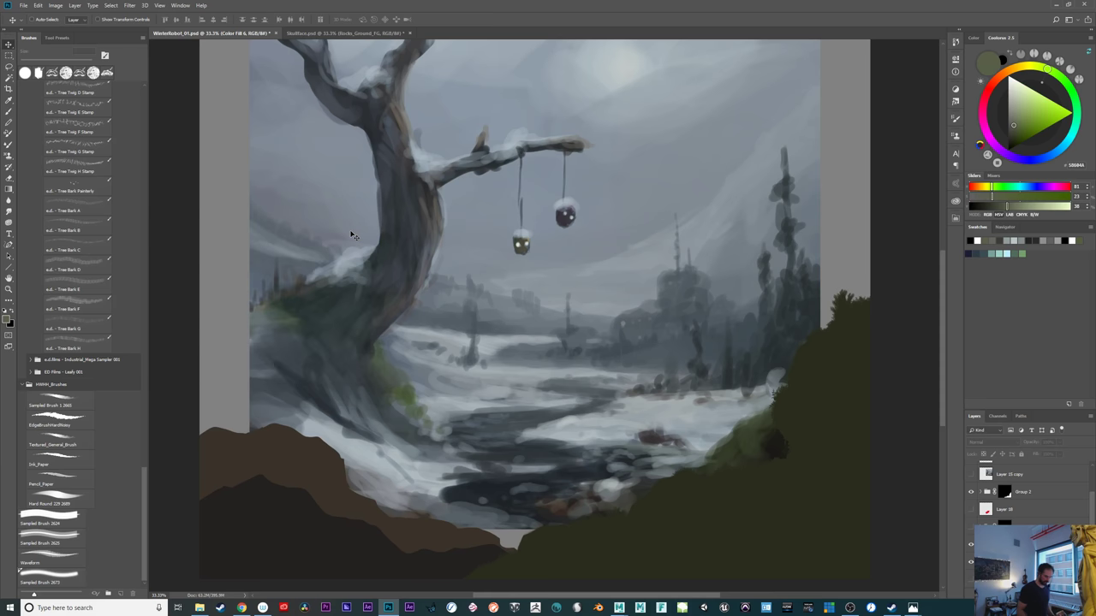
pyautogui.click(971, 581)
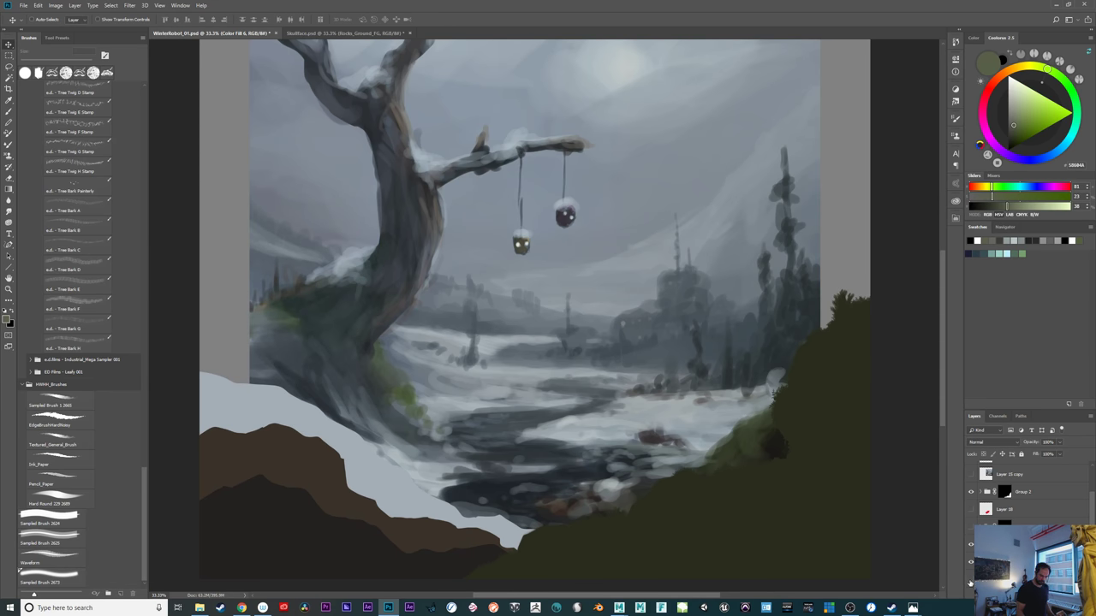
# Hide the bank's fill layer, recolor it with the darker blue-grey #5b6770 sampled from the painted bank, and show it again
pyautogui.click(971, 581)
pyautogui.doubleClick(986, 579)
pyautogui.click(275, 411)
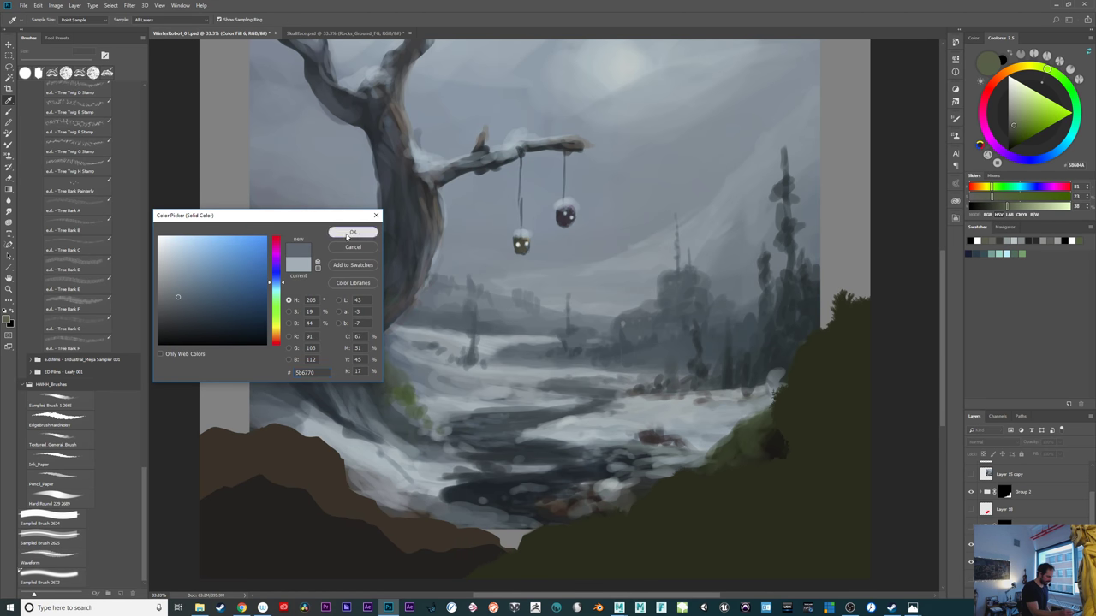
pyautogui.click(350, 233)
pyautogui.click(971, 581)
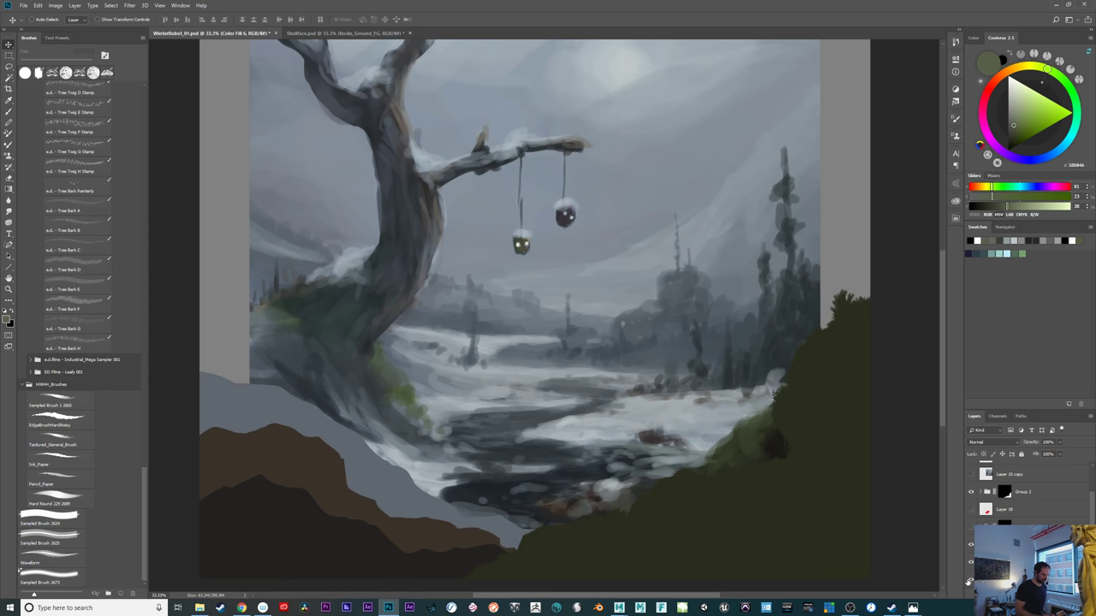
# Select the brown mound's layer mask, and hide and show the three mound layers to examine their separate silhouettes against the painting
pyautogui.moveTo(771, 532); pyautogui.dragTo(649, 521)
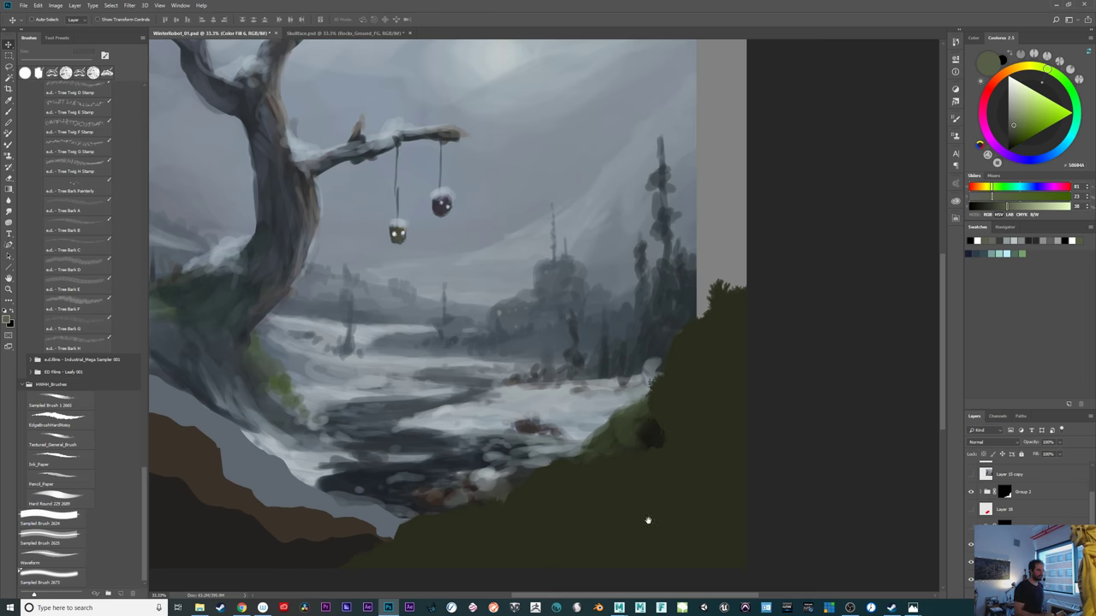
pyautogui.moveTo(648, 521); pyautogui.dragTo(820, 455)
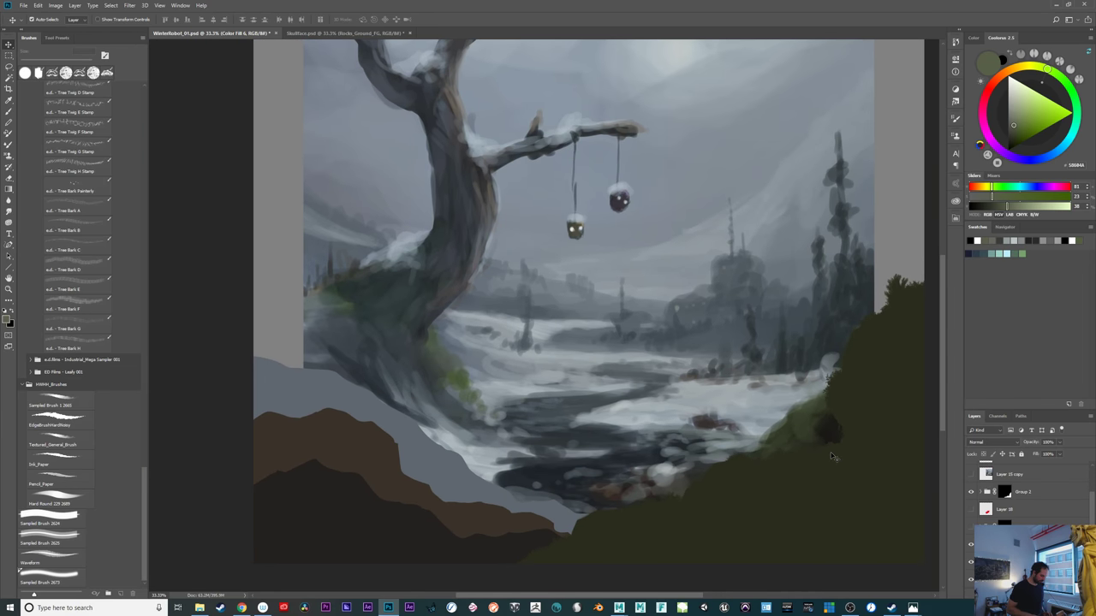
pyautogui.hotkey('ctrl', '+')
pyautogui.moveTo(678, 470); pyautogui.dragTo(885, 408)
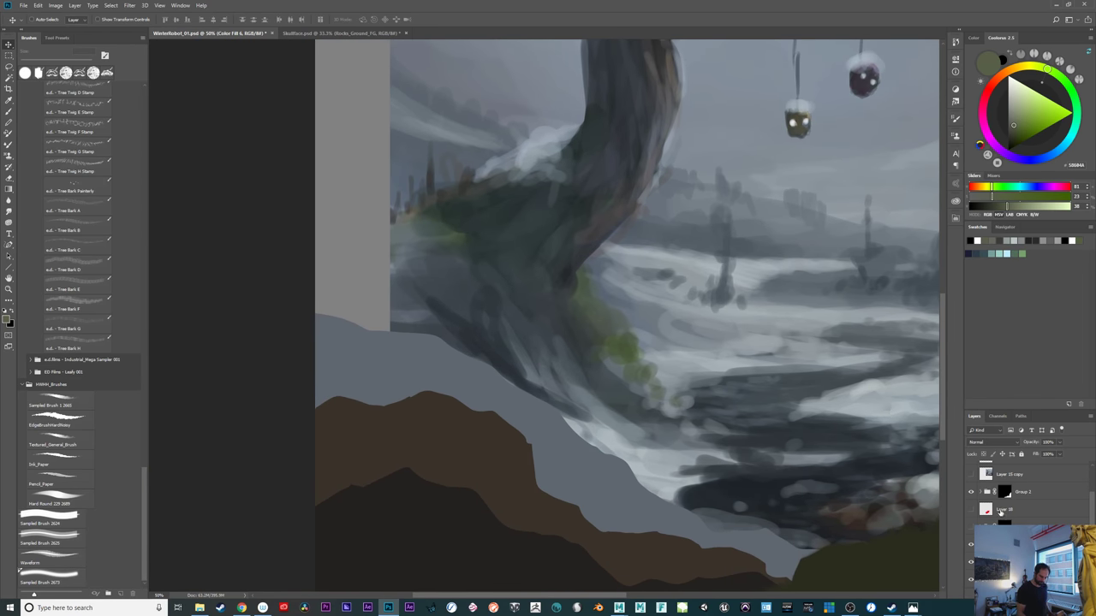
pyautogui.click(1027, 562)
pyautogui.moveTo(731, 516); pyautogui.dragTo(605, 418)
pyautogui.click(972, 546)
pyautogui.click(970, 564)
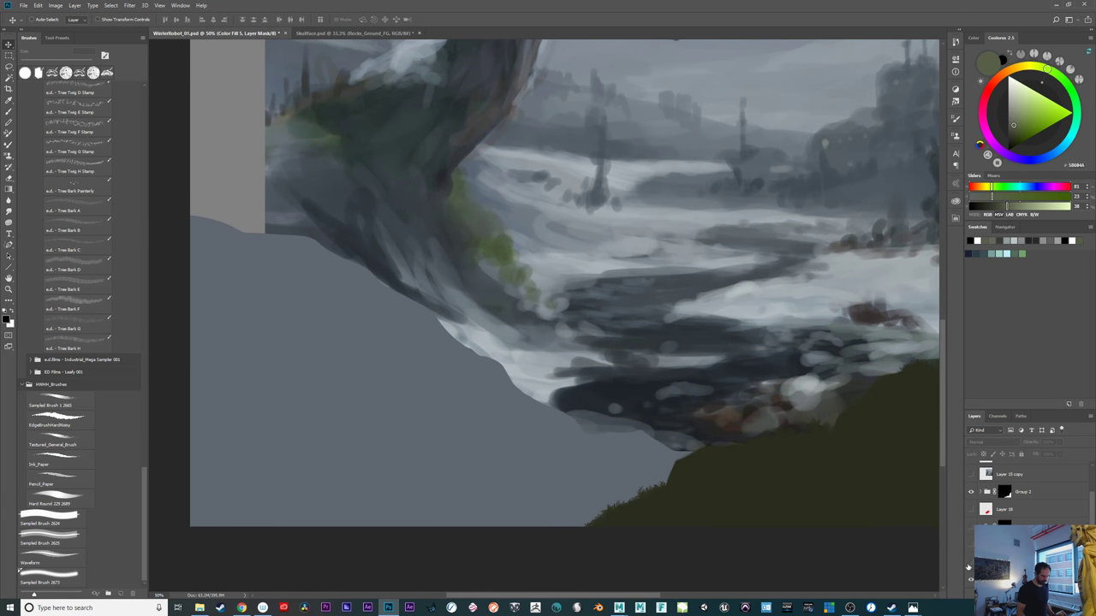
pyautogui.click(969, 548)
pyautogui.click(970, 548)
pyautogui.click(970, 548)
pyautogui.click(969, 532)
pyautogui.click(968, 531)
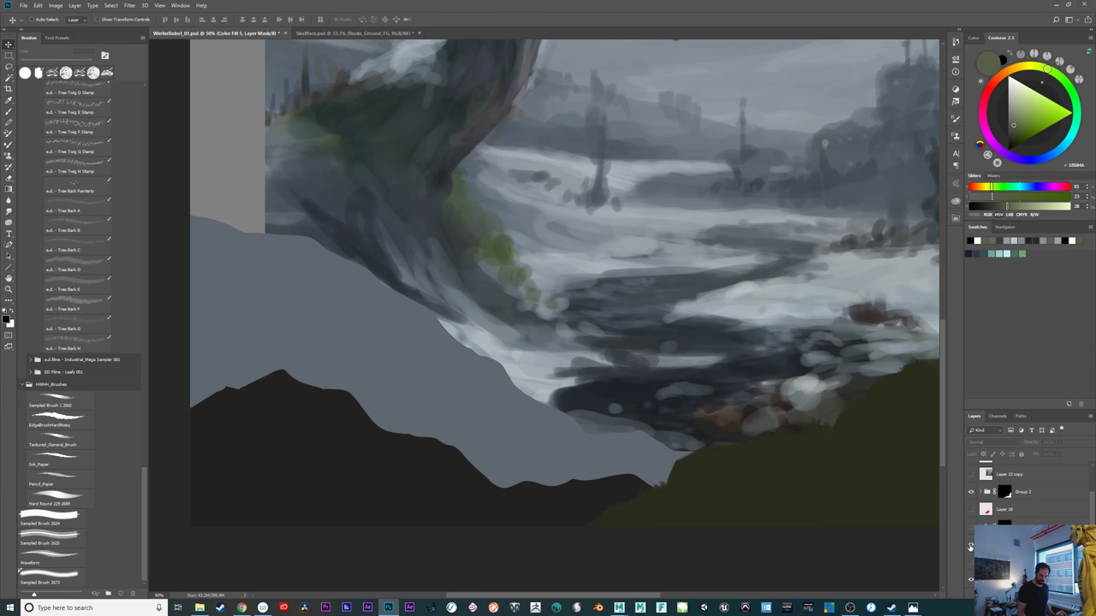
pyautogui.moveTo(970, 547); pyautogui.dragTo(970, 583)
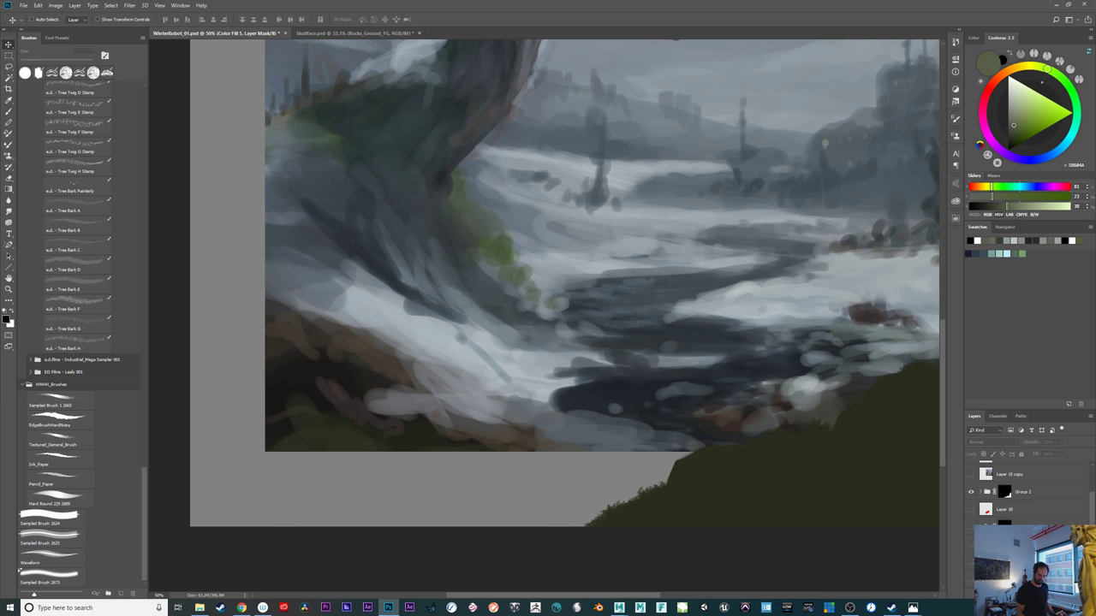
pyautogui.moveTo(970, 580); pyautogui.dragTo(970, 545)
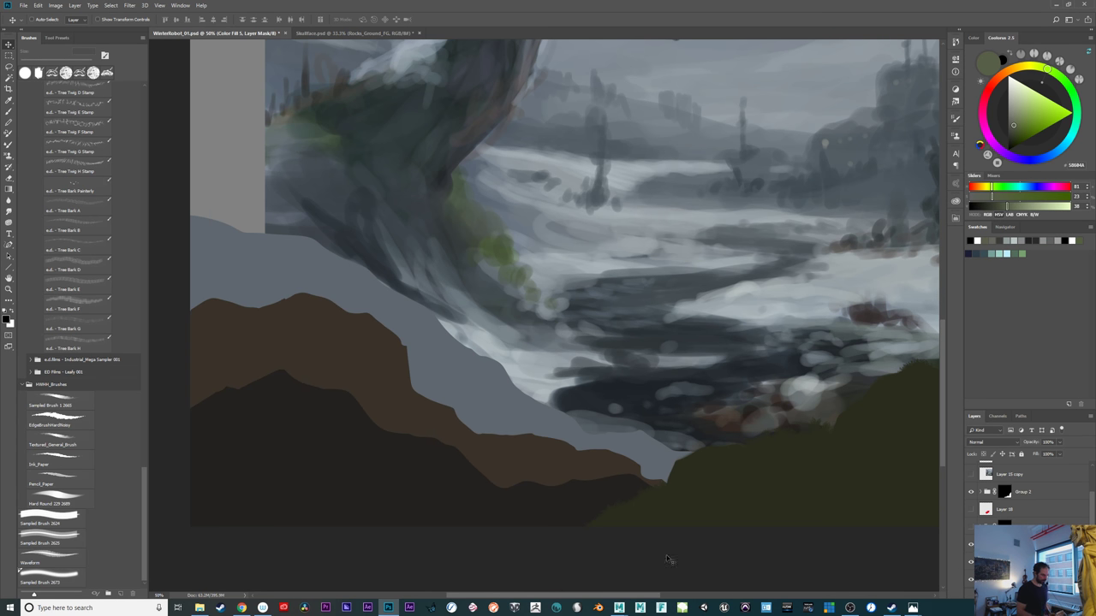
pyautogui.hotkey('ctrl', '-')
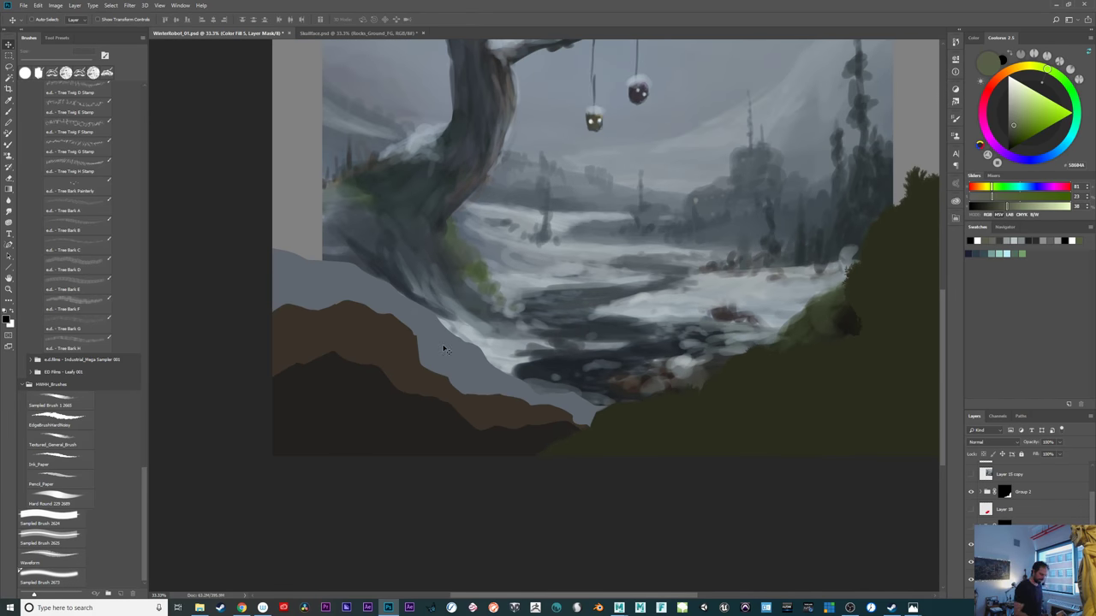
# Lasso a piece of the brown mound beside its steep slope, remove it from the mask, and refine the edge with the Textured_General_Brush eraser
pyautogui.press('l')
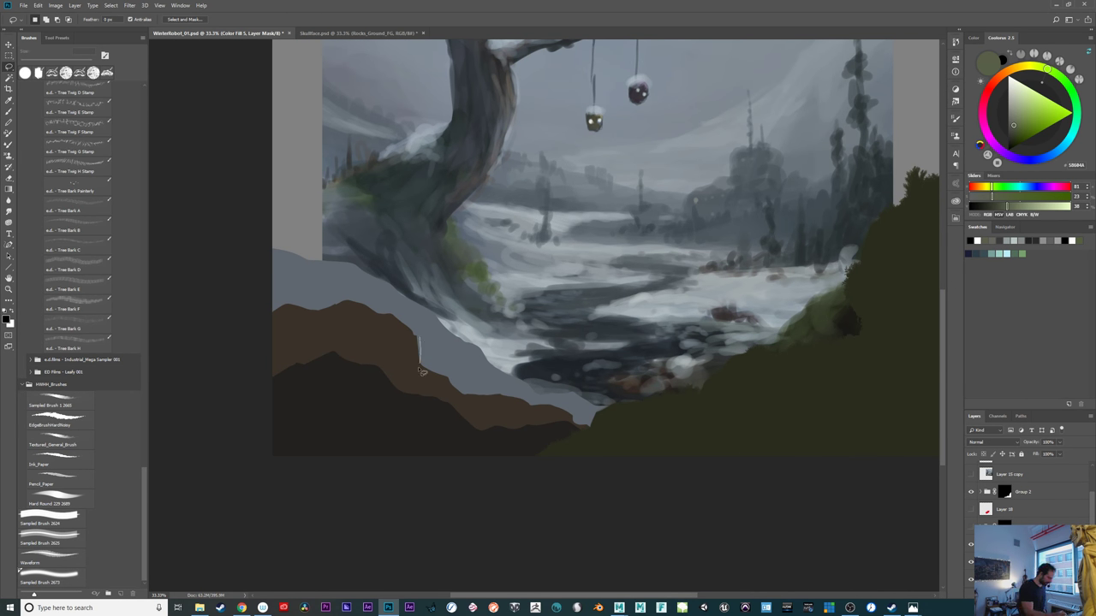
pyautogui.moveTo(412, 389)
pyautogui.mouseDown()
pyautogui.moveTo(461, 377)
pyautogui.moveTo(443, 331)
pyautogui.mouseUp()
pyautogui.press('d')
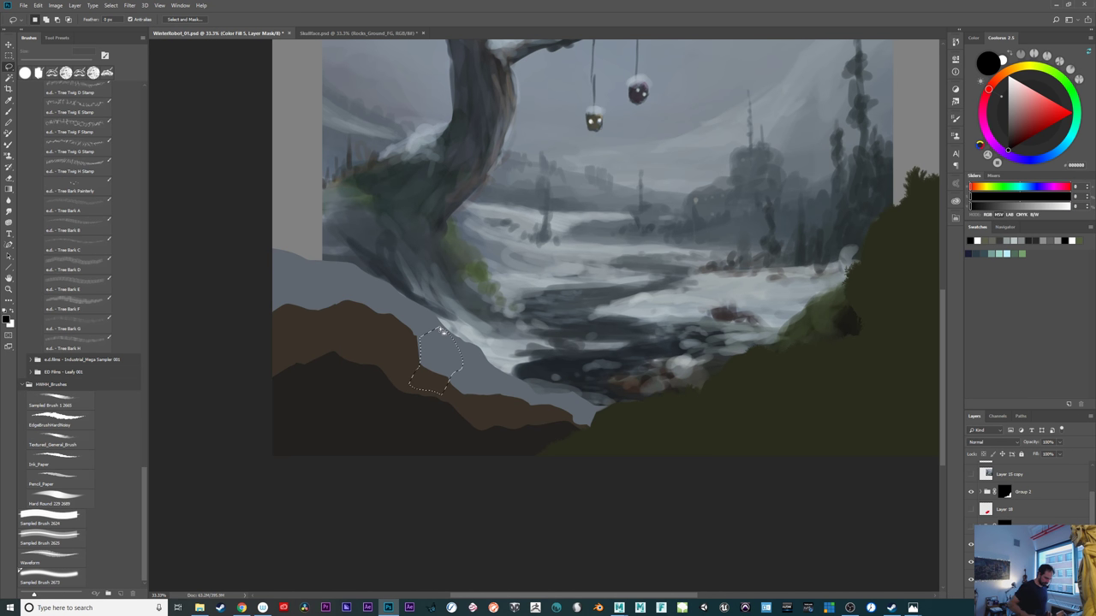
pyautogui.press('x')
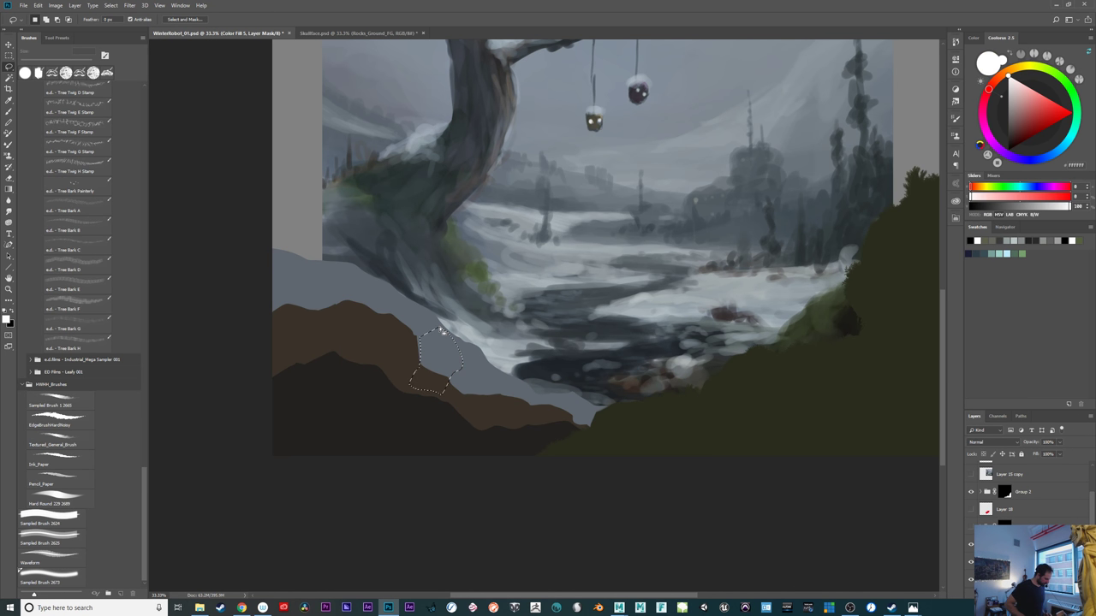
pyautogui.hotkey('alt', 'BackSpace')
pyautogui.press('b')
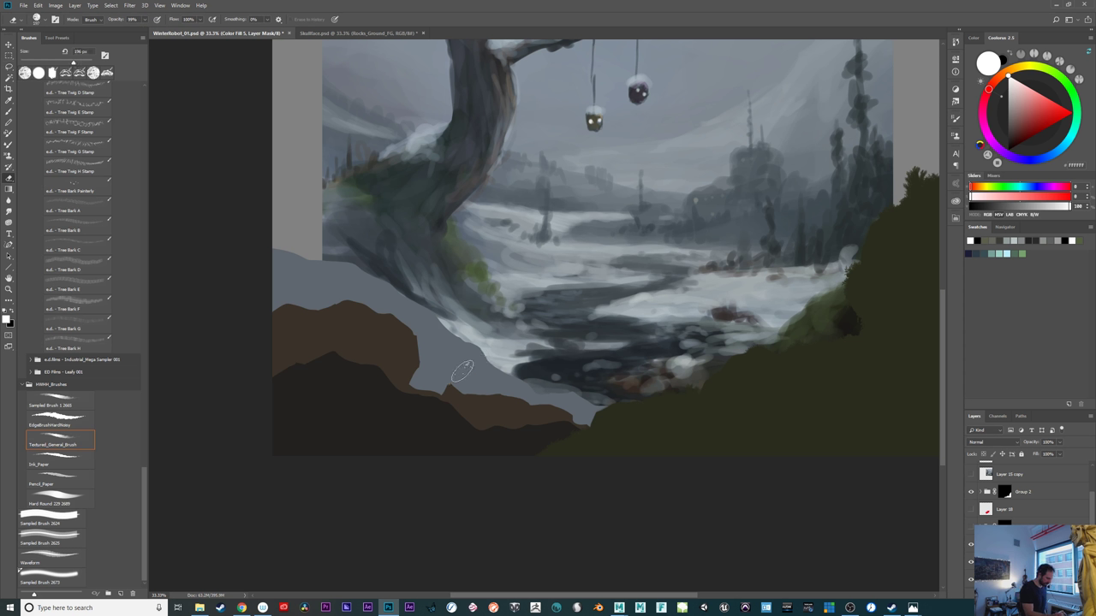
pyautogui.click(463, 360)
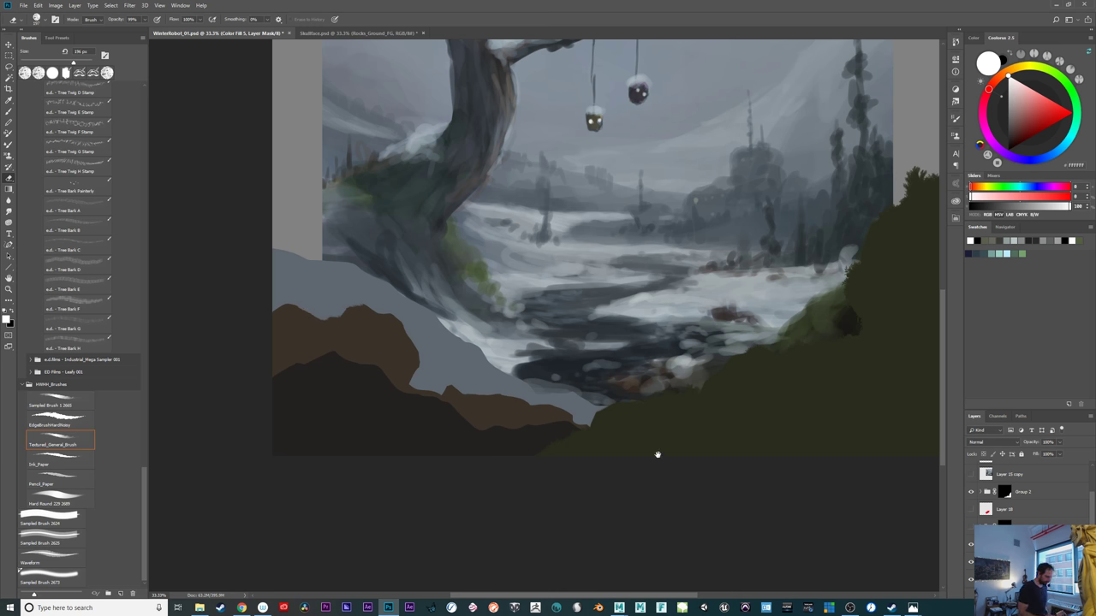
# Choose the Mossy Clump A brush from the Plants set of the Nature Mega brushes
pyautogui.moveTo(658, 454); pyautogui.dragTo(665, 447)
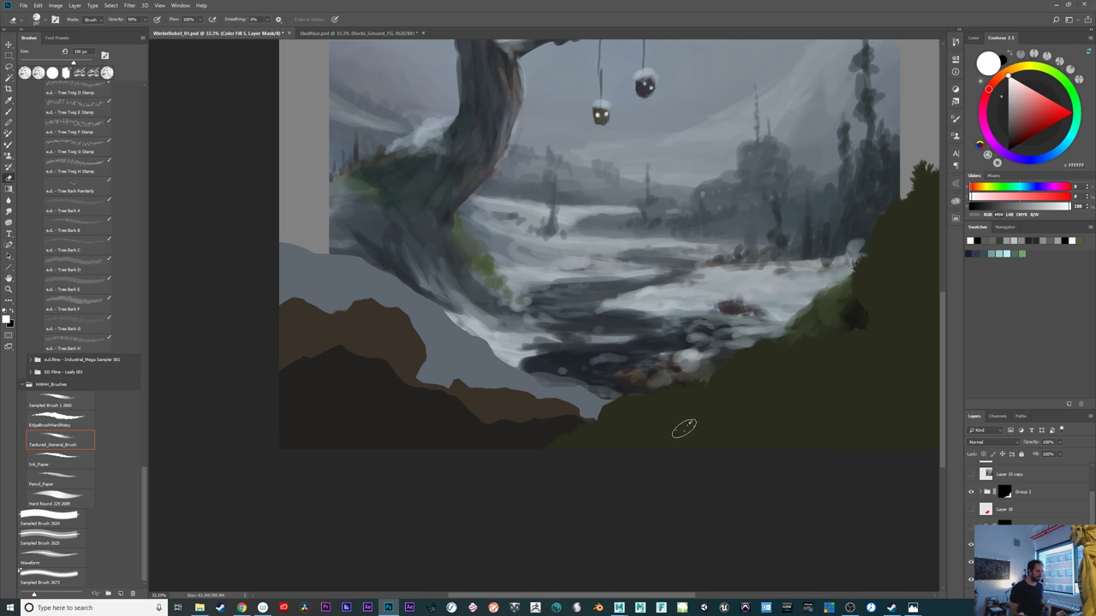
pyautogui.scroll(2, 143, 446)
pyautogui.moveTo(144, 450); pyautogui.dragTo(130, 192)
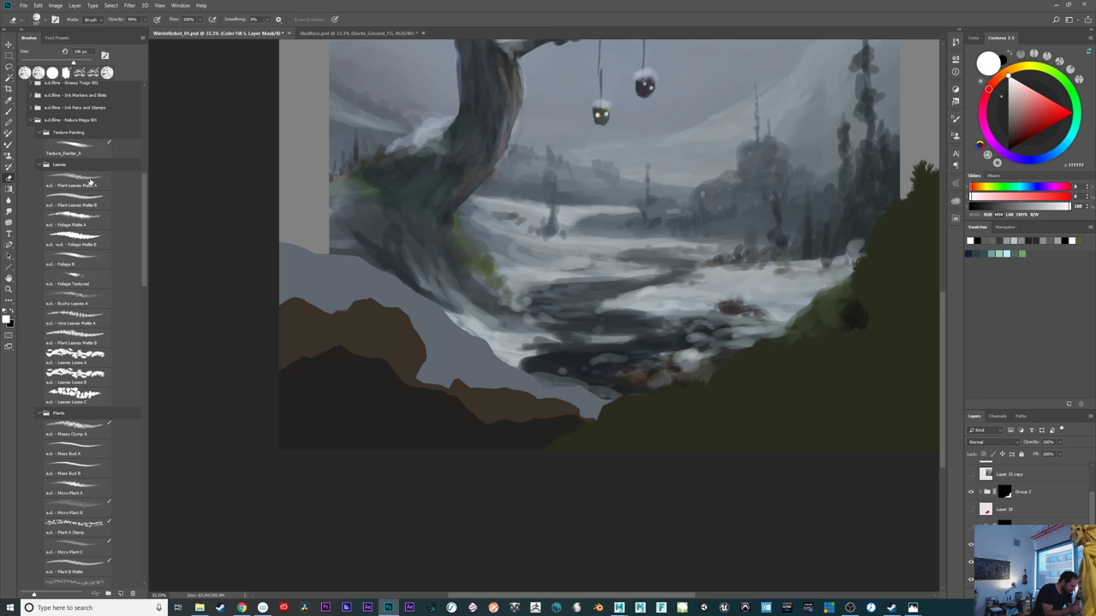
pyautogui.click(91, 184)
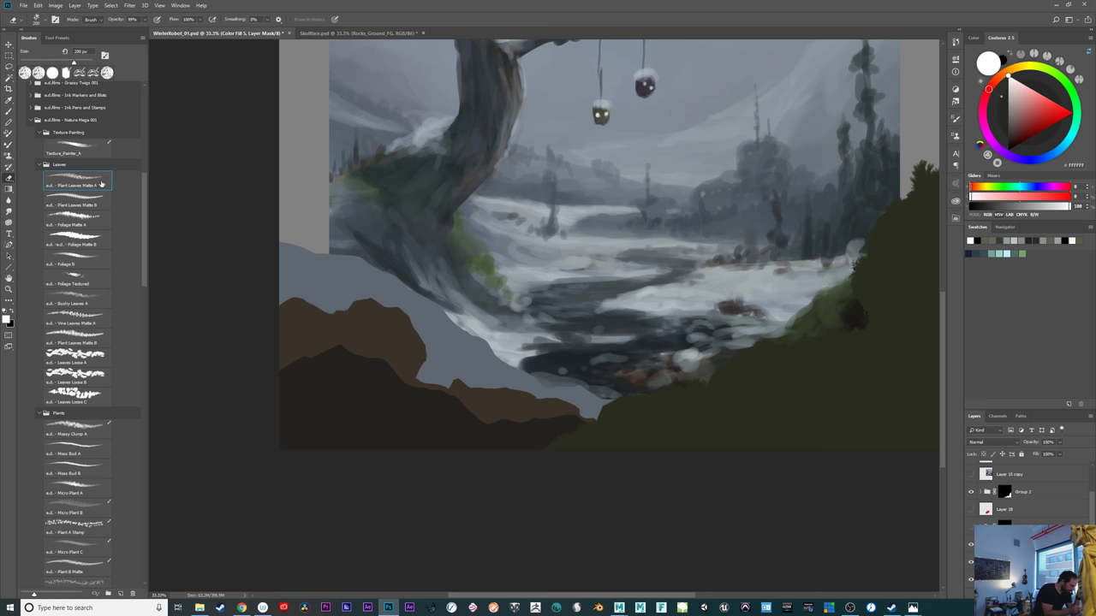
pyautogui.click(82, 423)
pyautogui.scroll(-4, 144, 249)
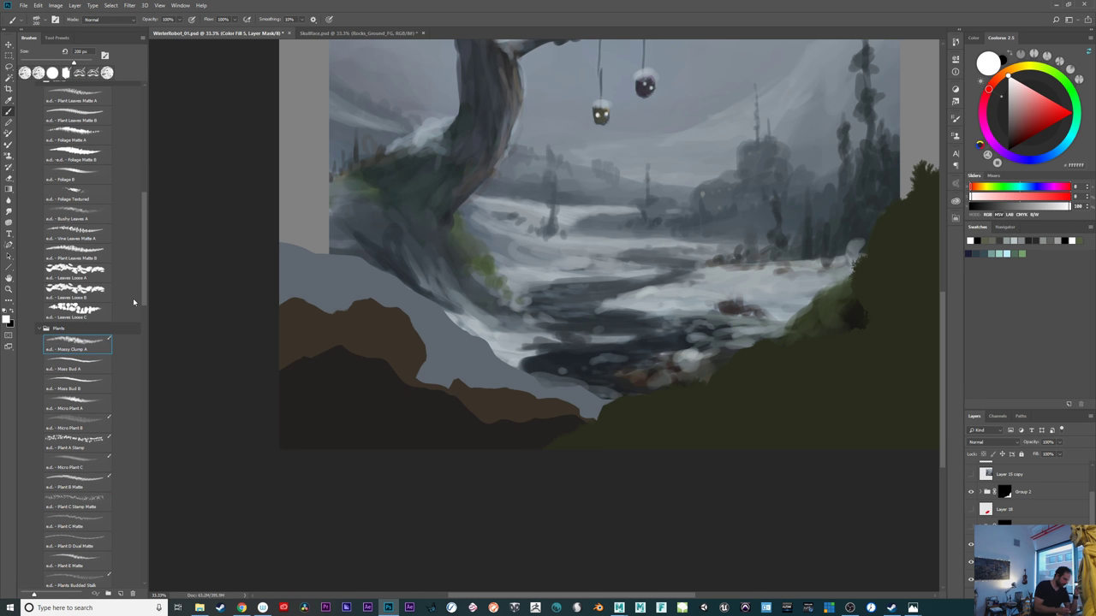
# Reduce the brush to 100 px and paint mossy tufts along the upper edge of the brown mound's mask
pyautogui.hotkey('ctrl', '+')
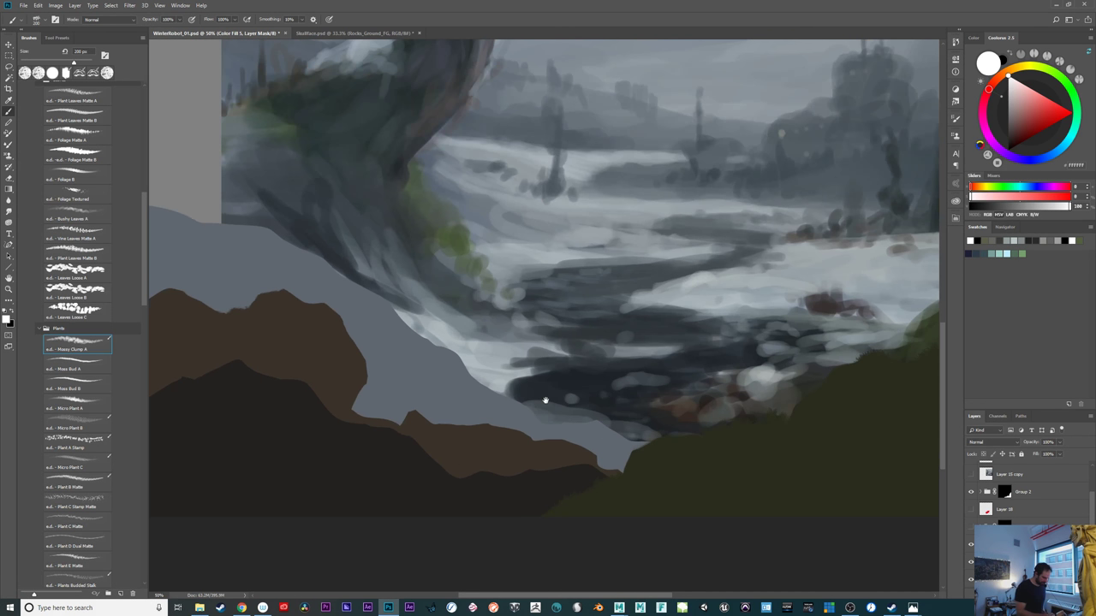
pyautogui.moveTo(545, 399); pyautogui.dragTo(684, 363)
pyautogui.press('[')
pyautogui.press('[')
pyautogui.press('[')
pyautogui.press('[')
pyautogui.moveTo(588, 399); pyautogui.dragTo(590, 399)
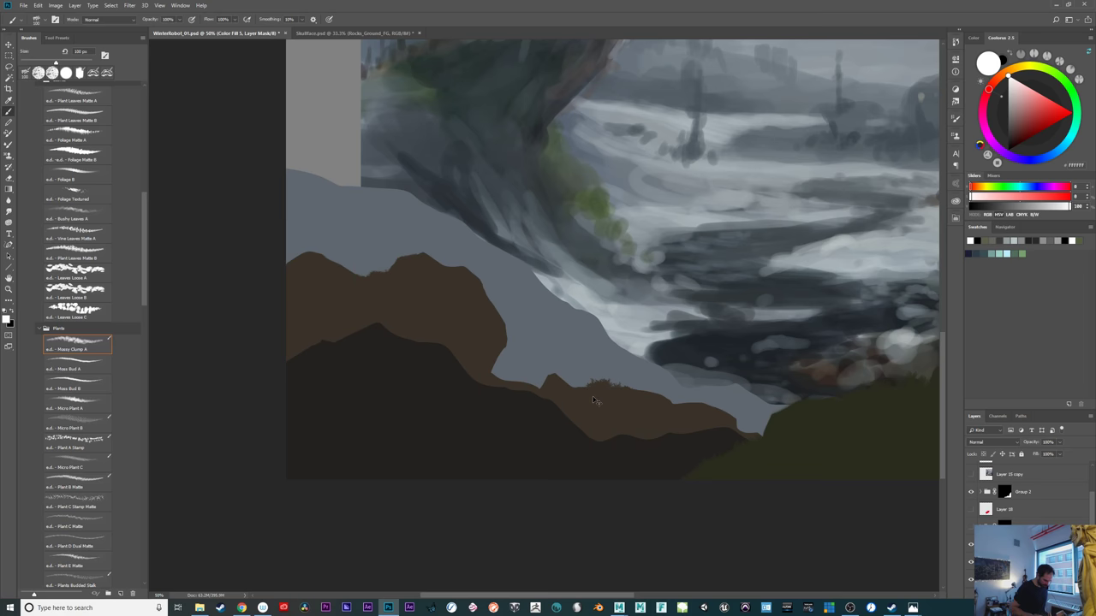
pyautogui.scroll(1, 593, 396)
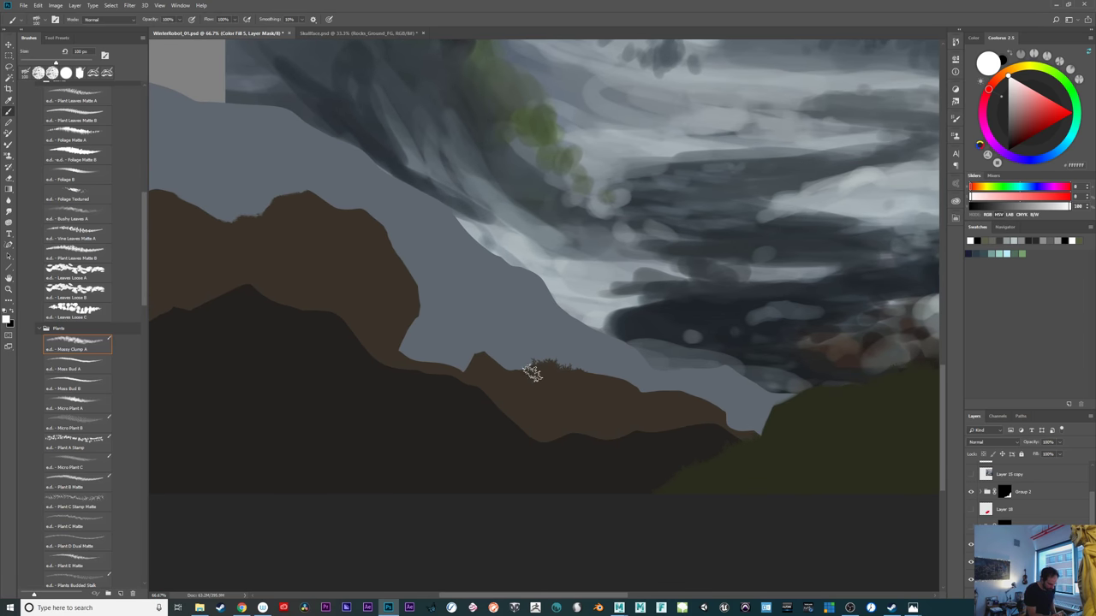
pyautogui.moveTo(550, 376); pyautogui.dragTo(594, 374)
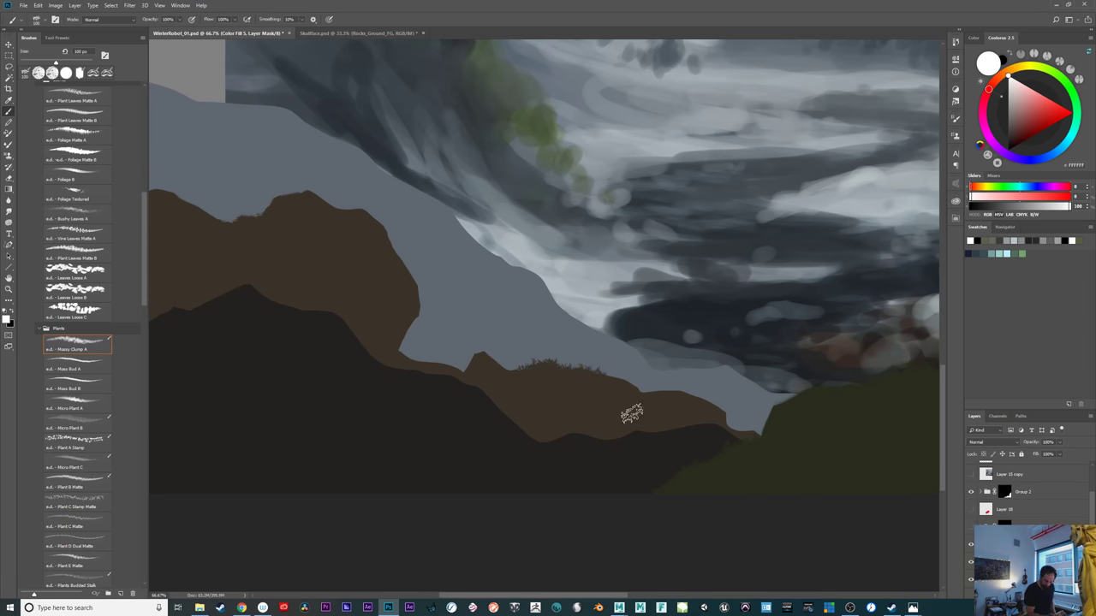
# Select the dark mound, brown mound and blue-grey bank fill layers and group them
pyautogui.click(1032, 526)
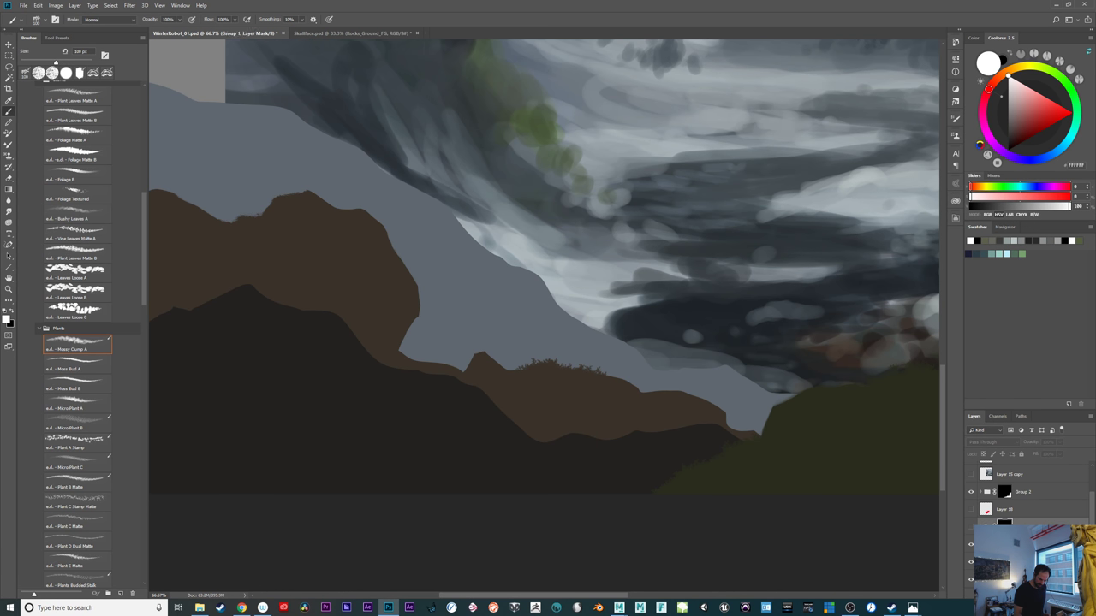
pyautogui.click(1031, 546)
pyautogui.keyDown('shift'); pyautogui.click(1032, 562); pyautogui.keyUp('shift')
pyautogui.scroll(-1, 1032, 548)
pyautogui.scroll(-1, 1032, 548)
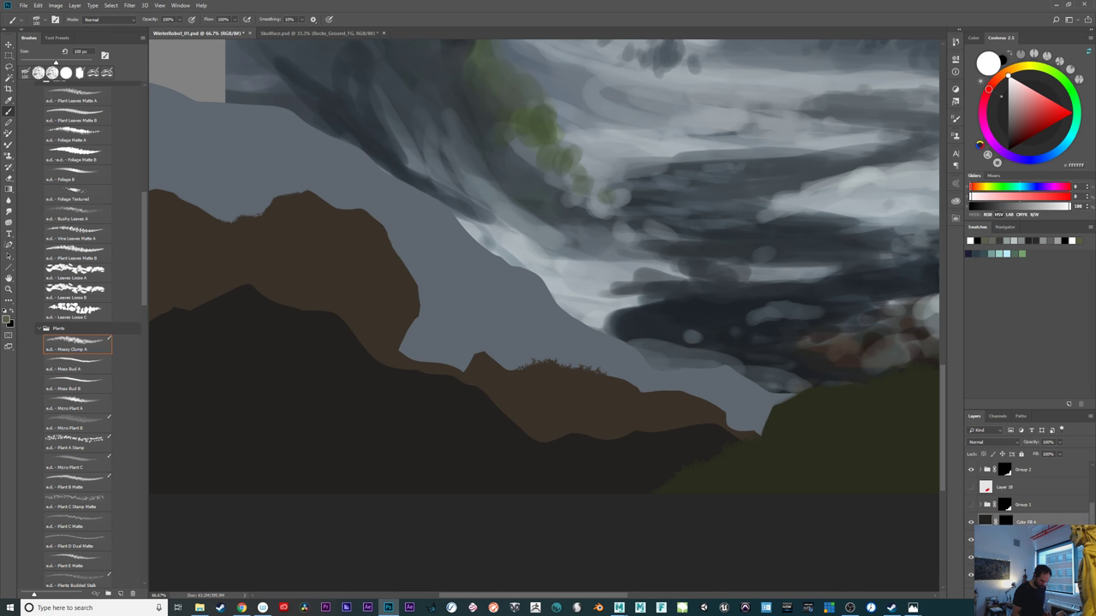
pyautogui.hotkey('ctrl', 'z')
# Hide and show the new group to compare the silhouettes with the painting underneath
pyautogui.click(971, 533)
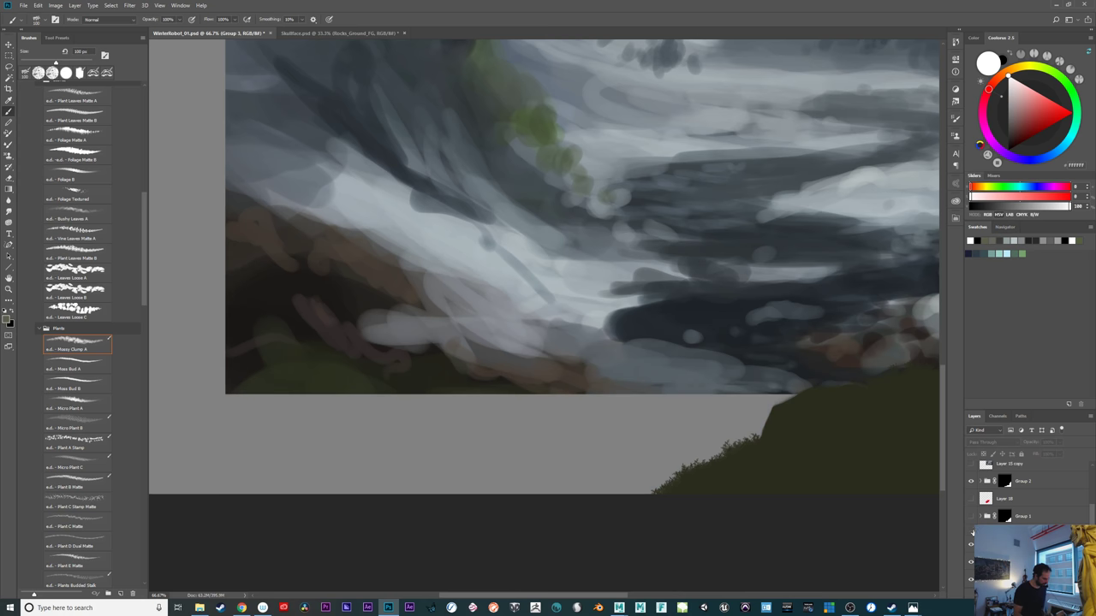
pyautogui.click(971, 532)
pyautogui.click(971, 533)
pyautogui.hotkey('ctrl', '-')
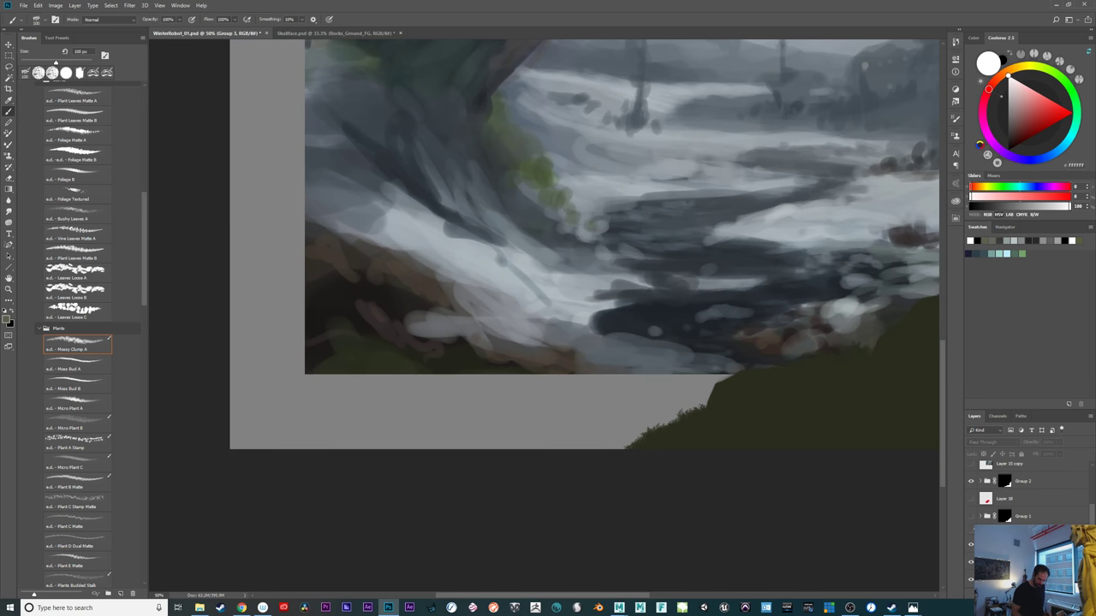
pyautogui.click(971, 532)
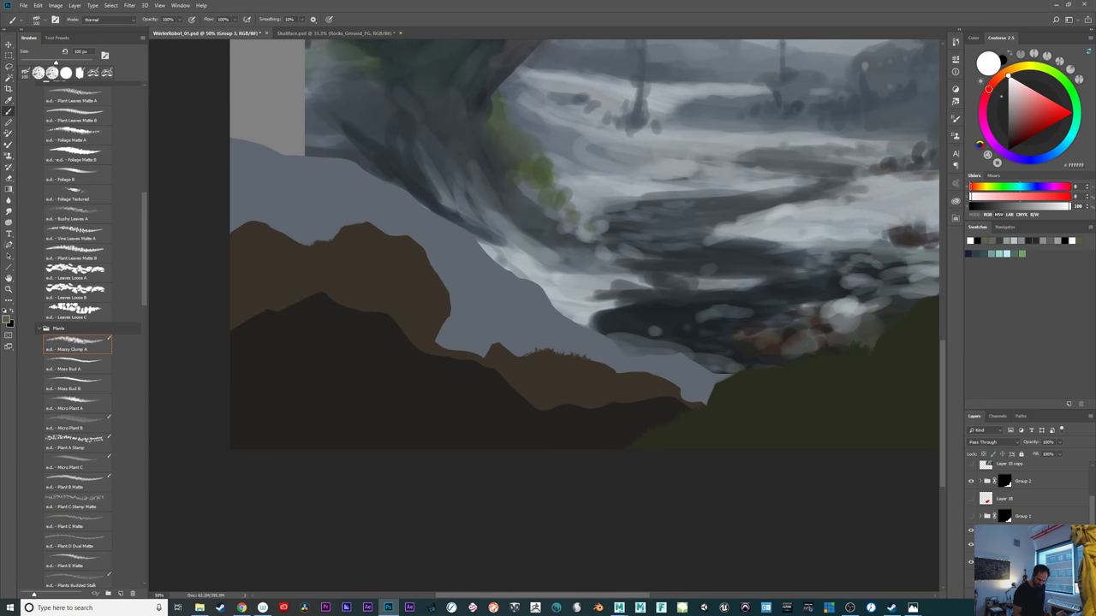
# Hide the blue-grey bank's fill layer, and toggle the group to compare the two remaining mounds with the painting
pyautogui.click(971, 580)
pyautogui.click(971, 532)
pyautogui.click(971, 533)
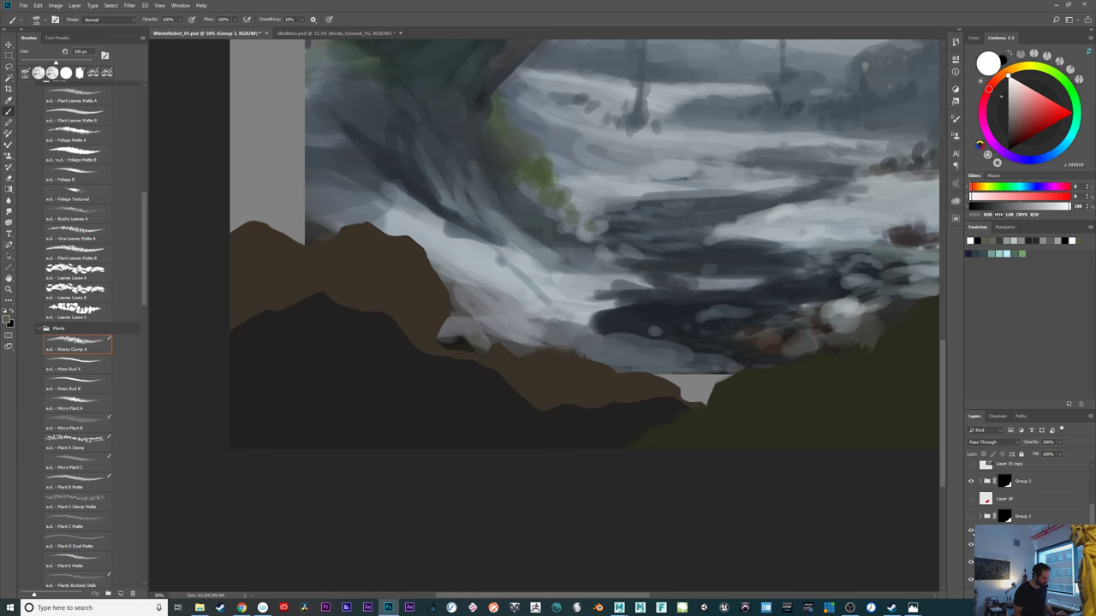
pyautogui.click(971, 532)
pyautogui.click(971, 532)
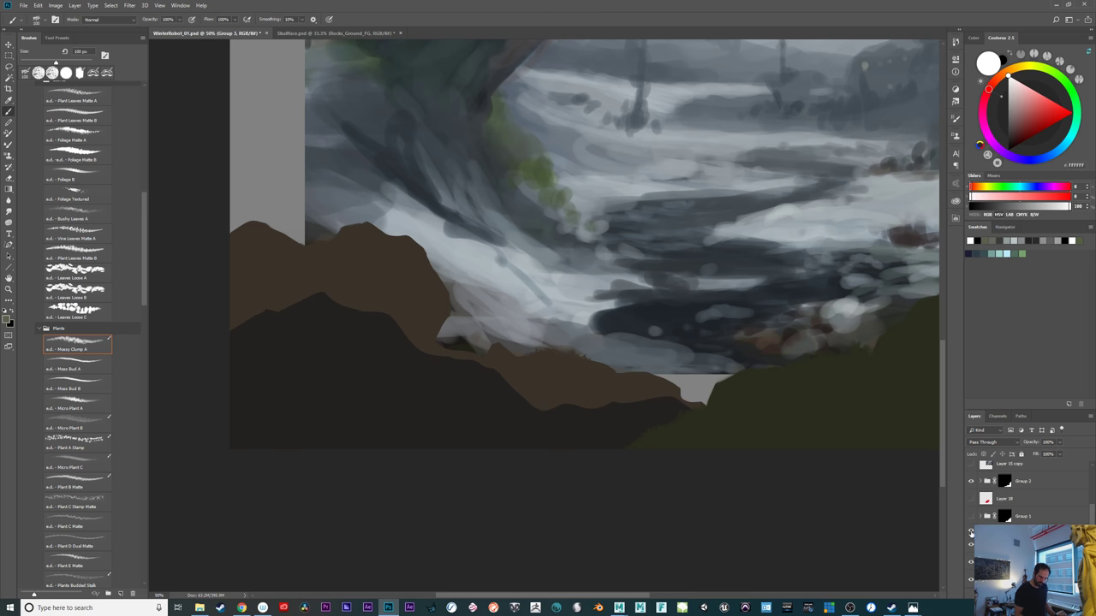
pyautogui.click(971, 532)
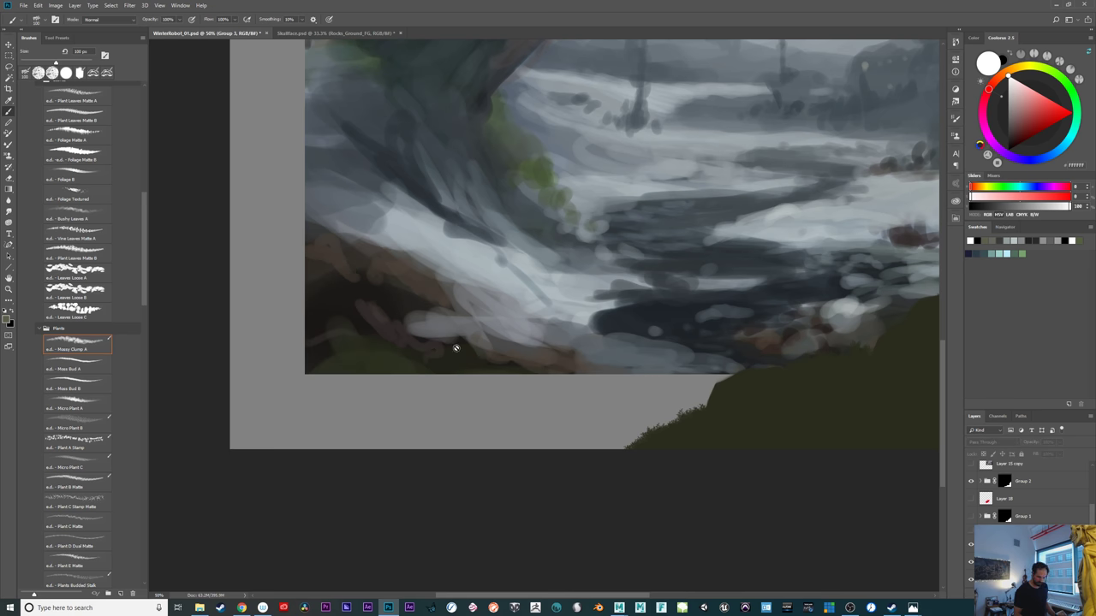
pyautogui.click(971, 533)
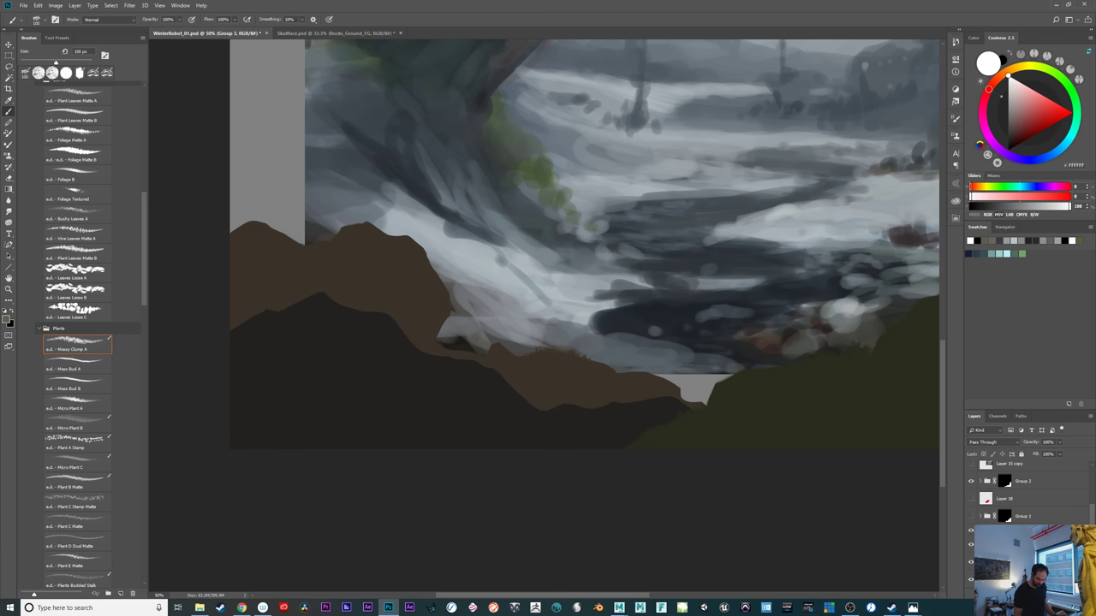
# Select the dark mound's layer mask and paint mossy tufts along its low lower ridge with a 150 px brush
pyautogui.click(1014, 547)
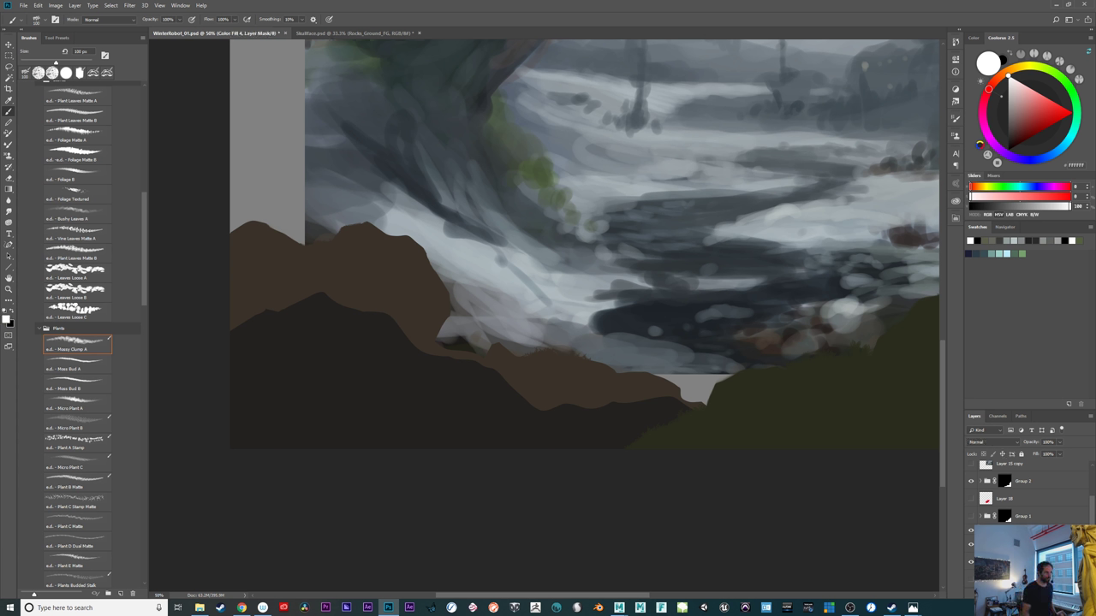
pyautogui.moveTo(562, 412)
pyautogui.mouseDown()
pyautogui.moveTo(595, 419)
pyautogui.moveTo(556, 405)
pyautogui.mouseUp()
pyautogui.press(']')
pyautogui.press(']')
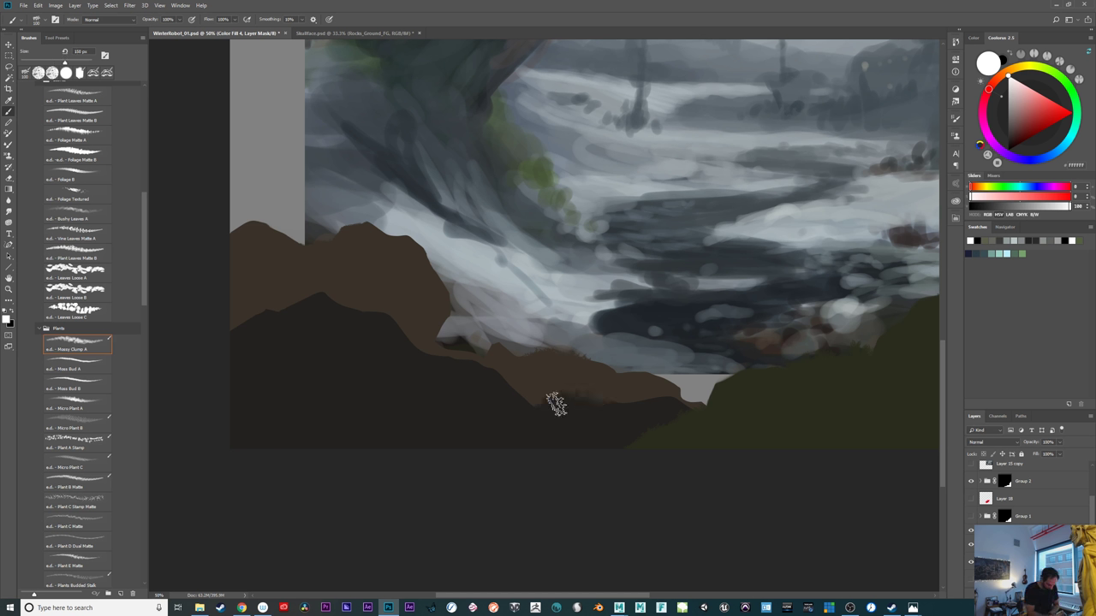
pyautogui.moveTo(621, 423); pyautogui.dragTo(612, 421)
pyautogui.moveTo(540, 425); pyautogui.dragTo(539, 414)
# Reduce the brush to 90 px, then 60 px, and paint mossy tufts along the dark mound's slope and peak
pyautogui.press('[')
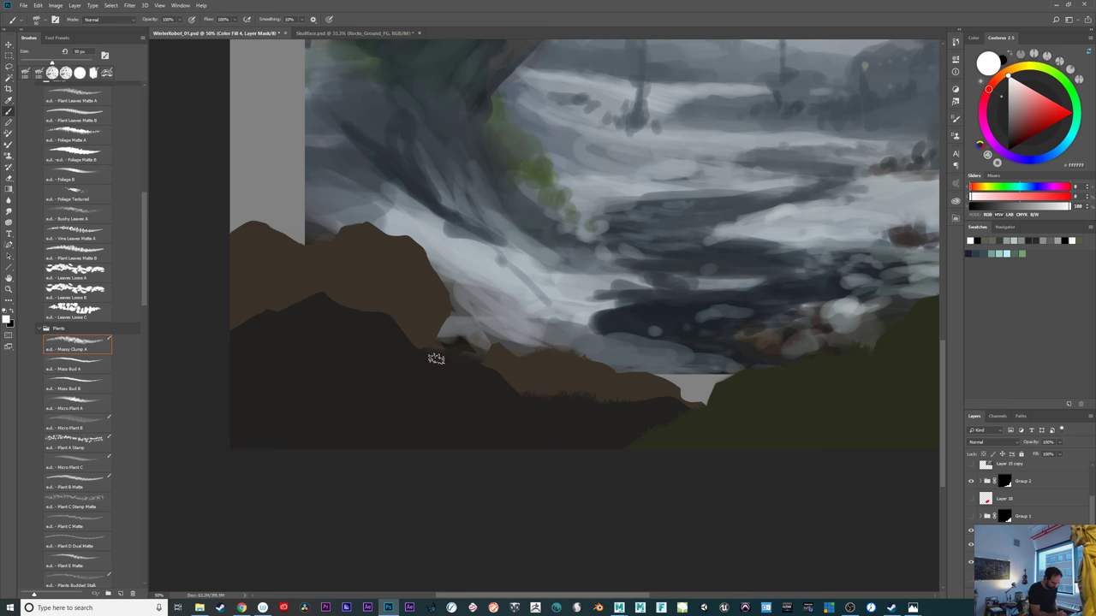
pyautogui.moveTo(843, 440); pyautogui.dragTo(591, 493)
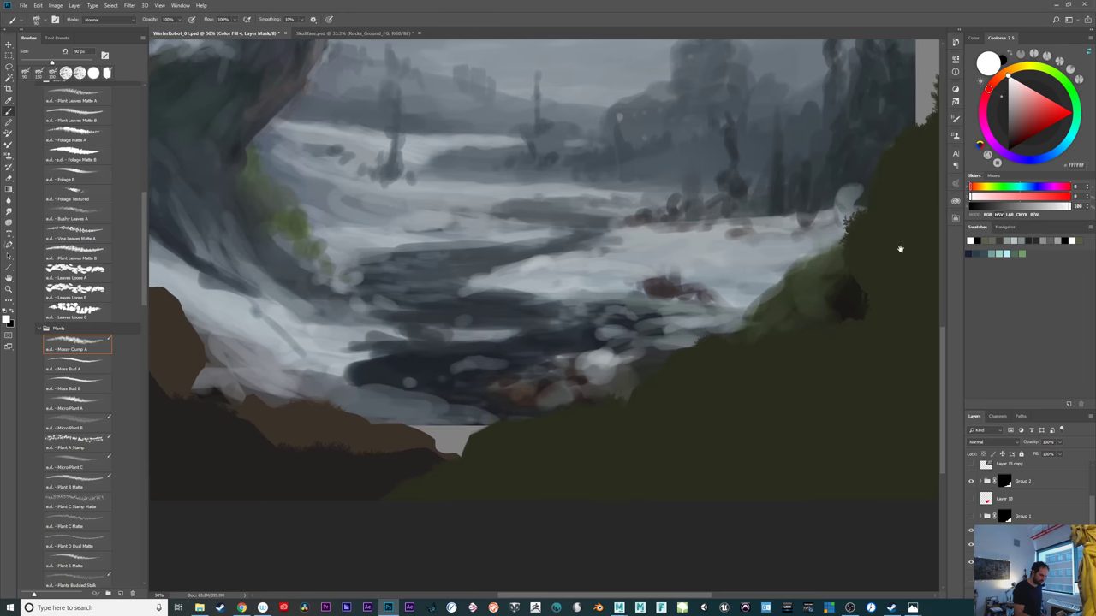
pyautogui.moveTo(525, 503); pyautogui.dragTo(868, 448)
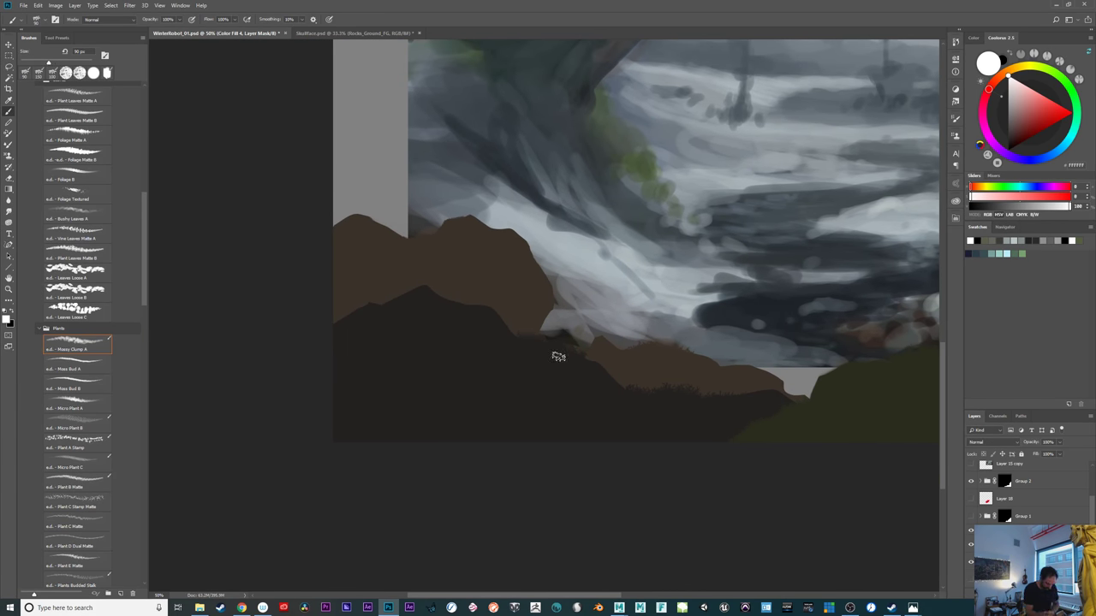
pyautogui.moveTo(586, 372); pyautogui.dragTo(601, 380)
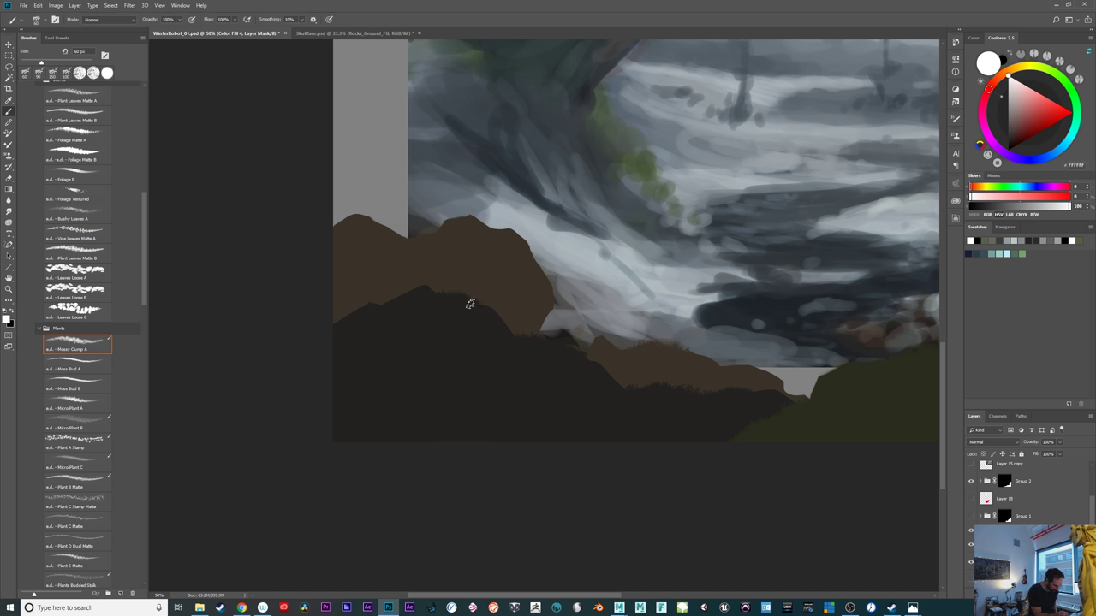
pyautogui.moveTo(386, 302)
pyautogui.mouseDown()
pyautogui.moveTo(342, 312)
pyautogui.moveTo(360, 306)
pyautogui.moveTo(345, 302)
pyautogui.mouseUp()
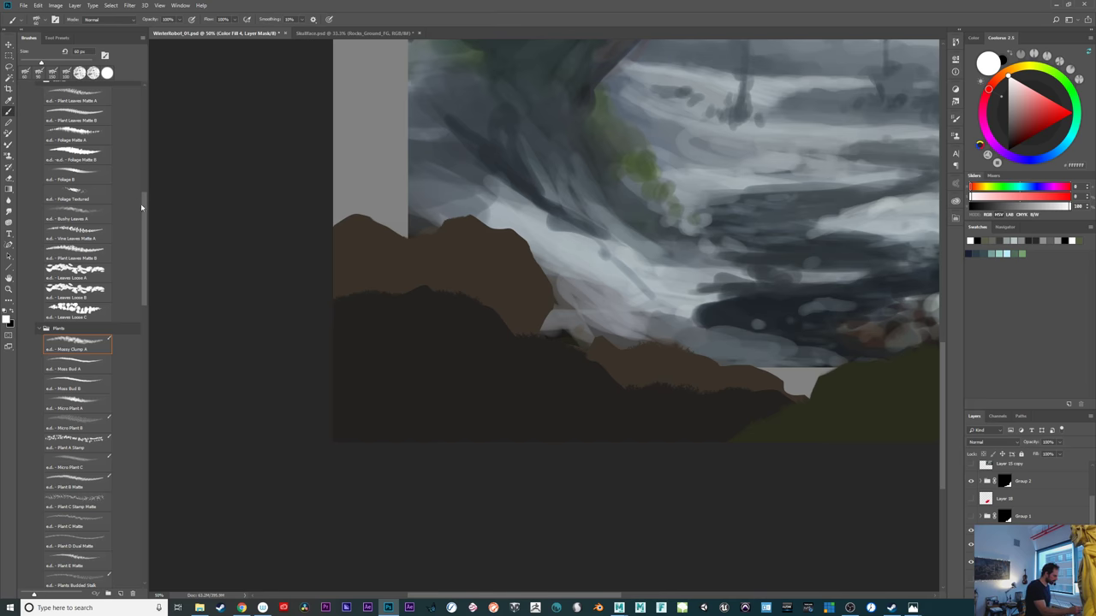
# Choose the Texture_Painter_A brush and refine the edge of the dark mound's mask, alternating between white and black
pyautogui.scroll(3, 93, 210)
pyautogui.click(75, 224)
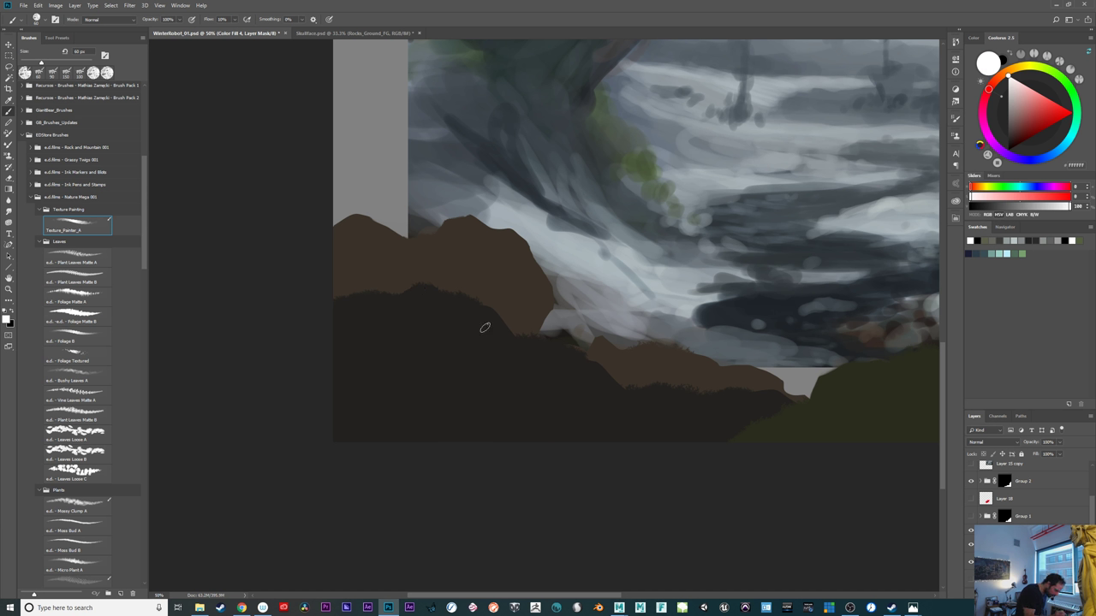
pyautogui.press('x')
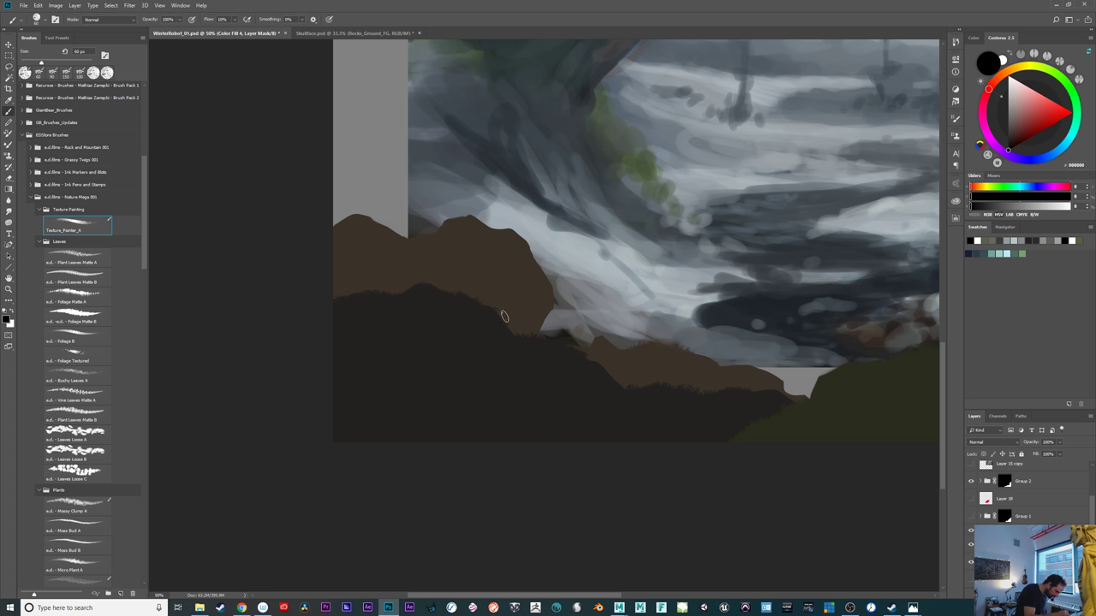
pyautogui.press('x')
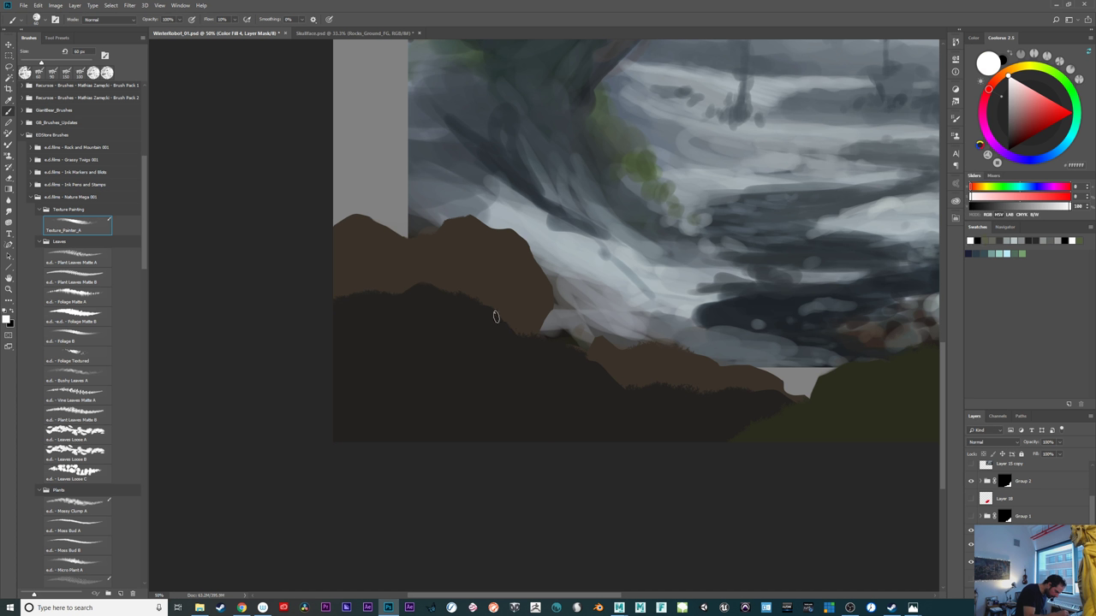
pyautogui.press('x')
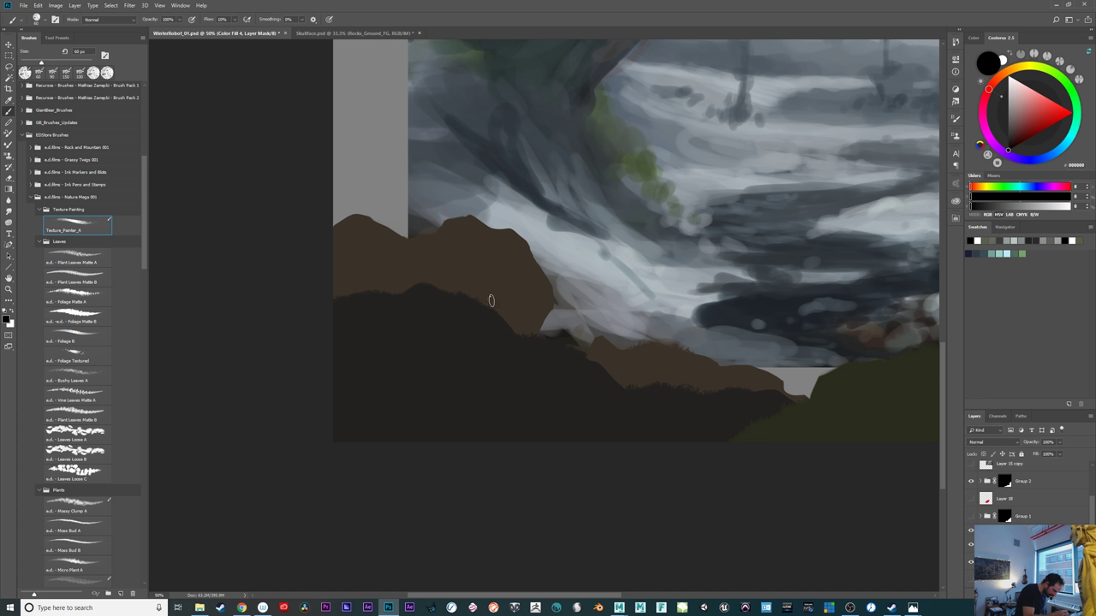
pyautogui.press('x')
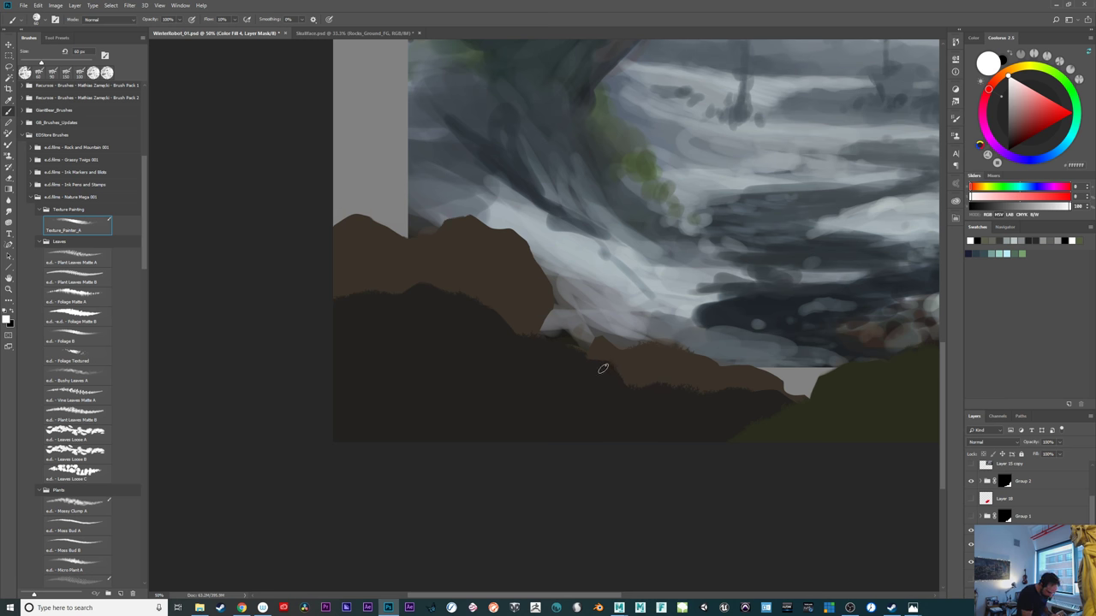
pyautogui.scroll(-2, 1029, 497)
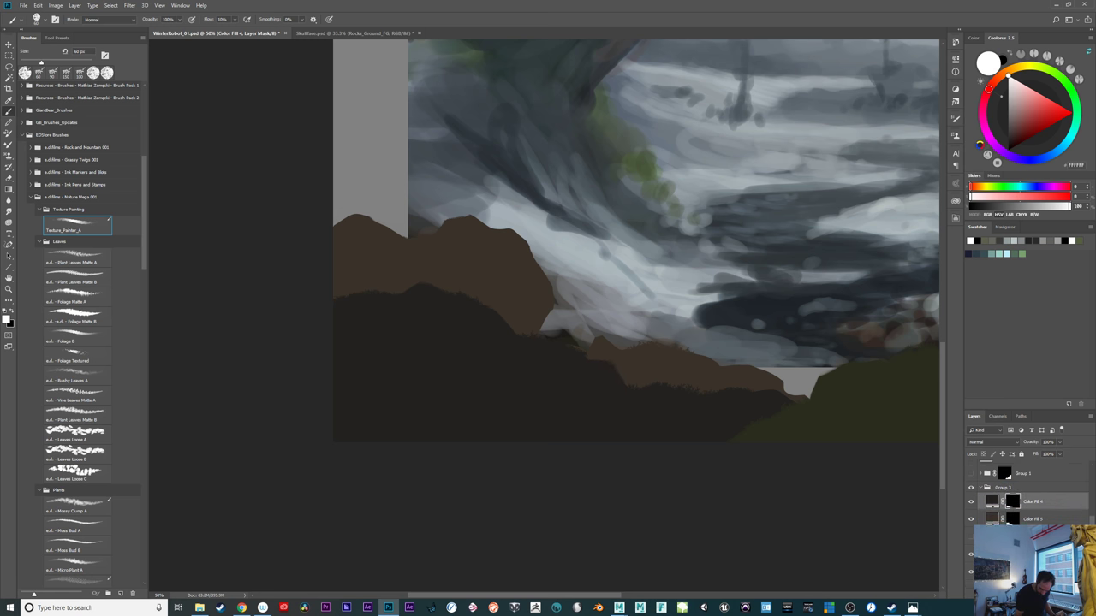
# Hide the painting and the brown mound's fill layer, and refine the notch in the dark mound's slope with the Texture_Painter_A brush
pyautogui.click(971, 573)
pyautogui.click(970, 573)
pyautogui.click(971, 555)
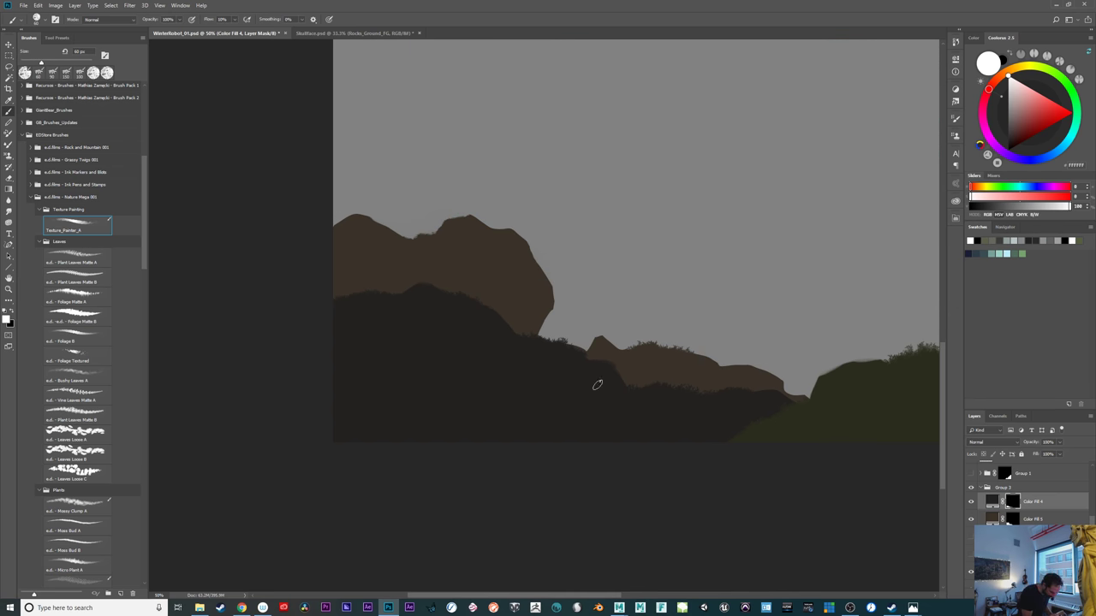
pyautogui.click(970, 520)
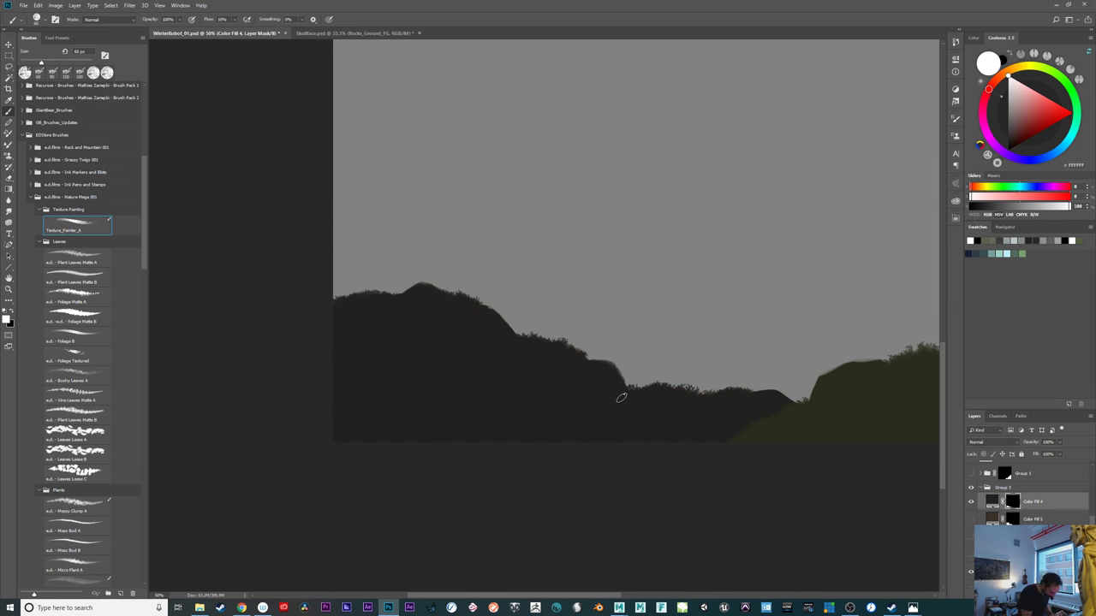
pyautogui.moveTo(630, 390); pyautogui.dragTo(617, 372)
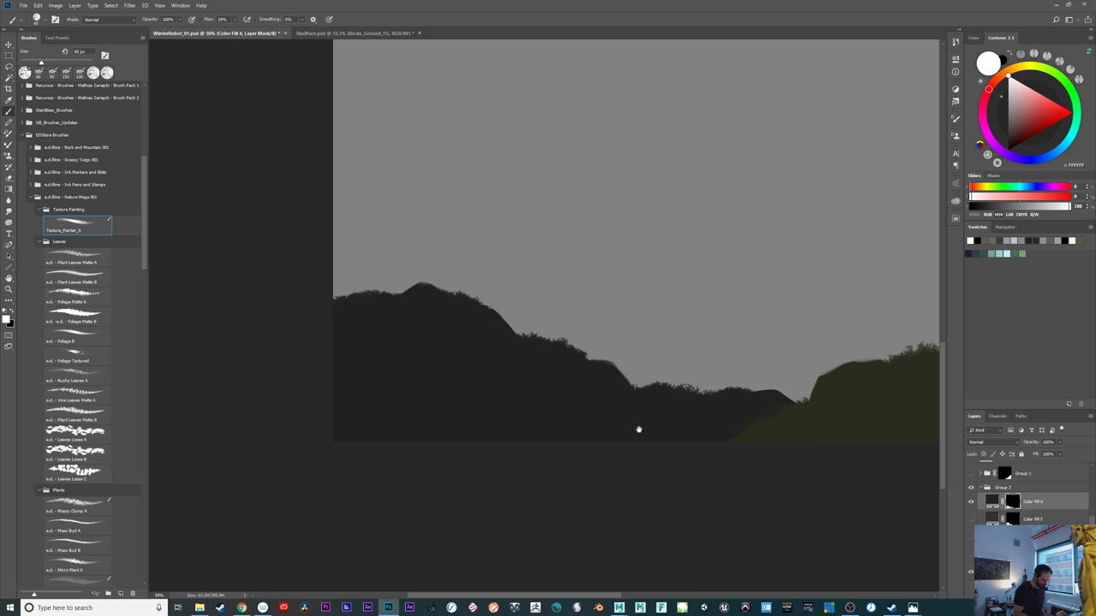
# Toggle the mound group to check its silhouette, and hide the green bank so the dark mound stands alone
pyautogui.moveTo(785, 428)
pyautogui.mouseDown()
pyautogui.moveTo(756, 430)
pyautogui.moveTo(749, 396)
pyautogui.mouseUp()
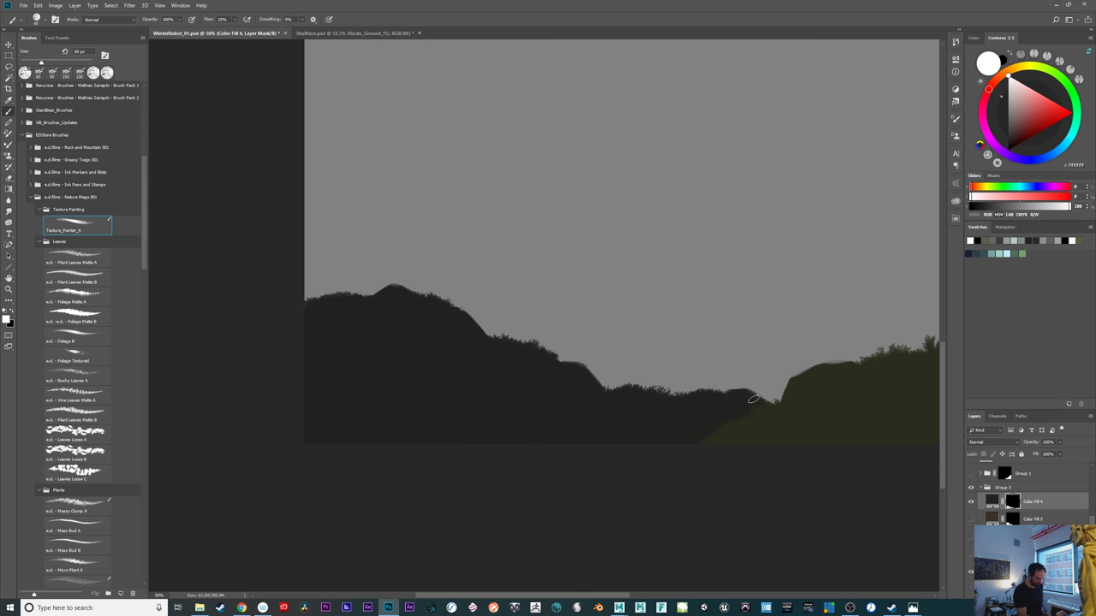
pyautogui.click(971, 488)
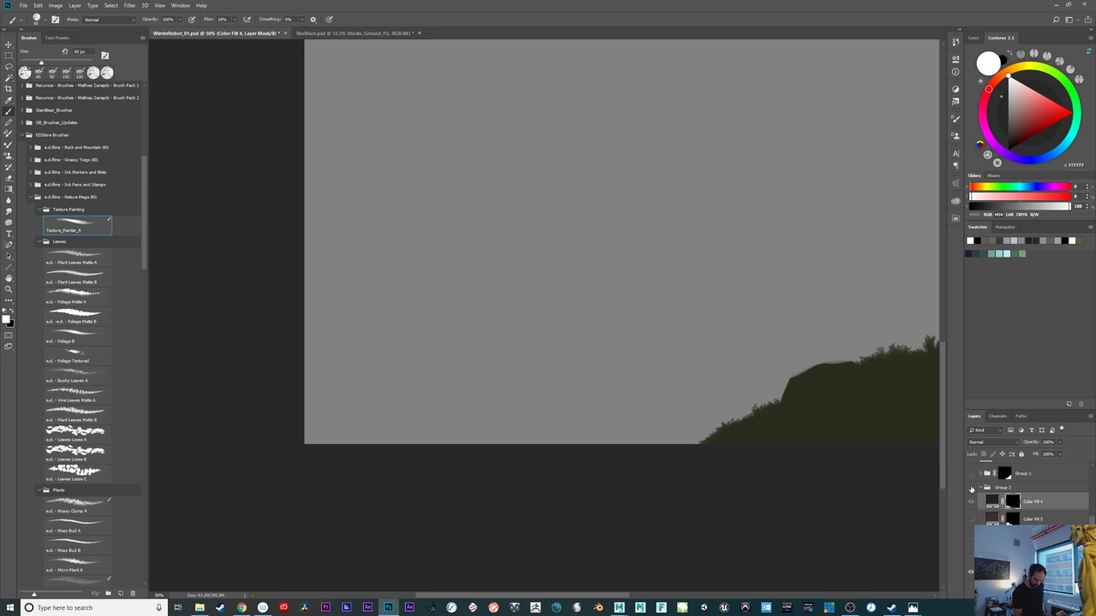
pyautogui.click(971, 488)
pyautogui.moveTo(1093, 525); pyautogui.dragTo(1093, 505)
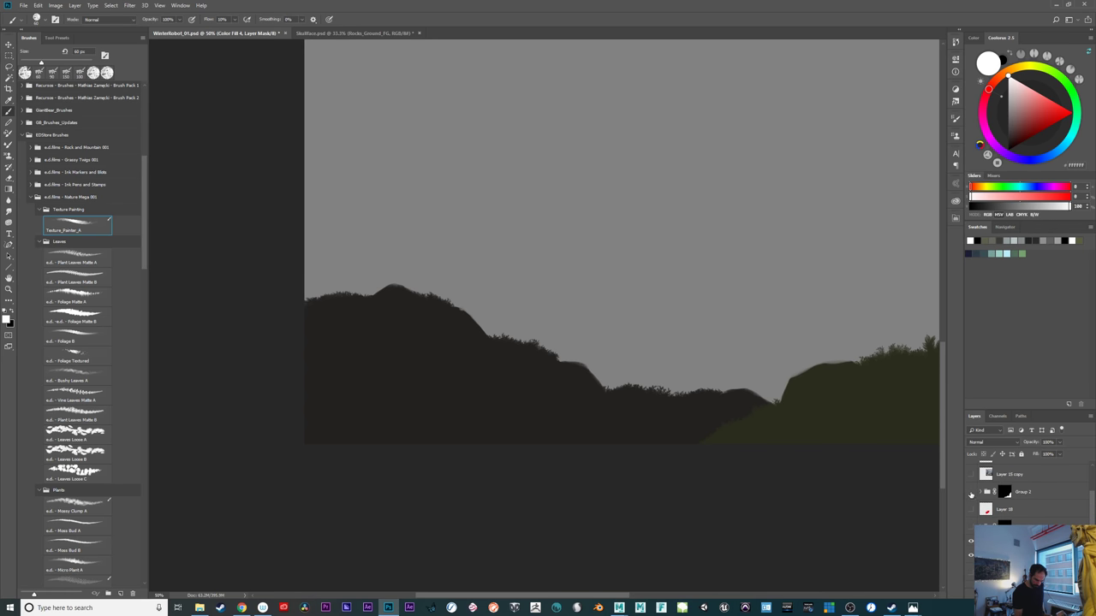
pyautogui.click(971, 490)
pyautogui.moveTo(768, 447)
pyautogui.mouseDown()
pyautogui.moveTo(650, 403)
pyautogui.moveTo(698, 401)
pyautogui.moveTo(742, 424)
pyautogui.mouseUp()
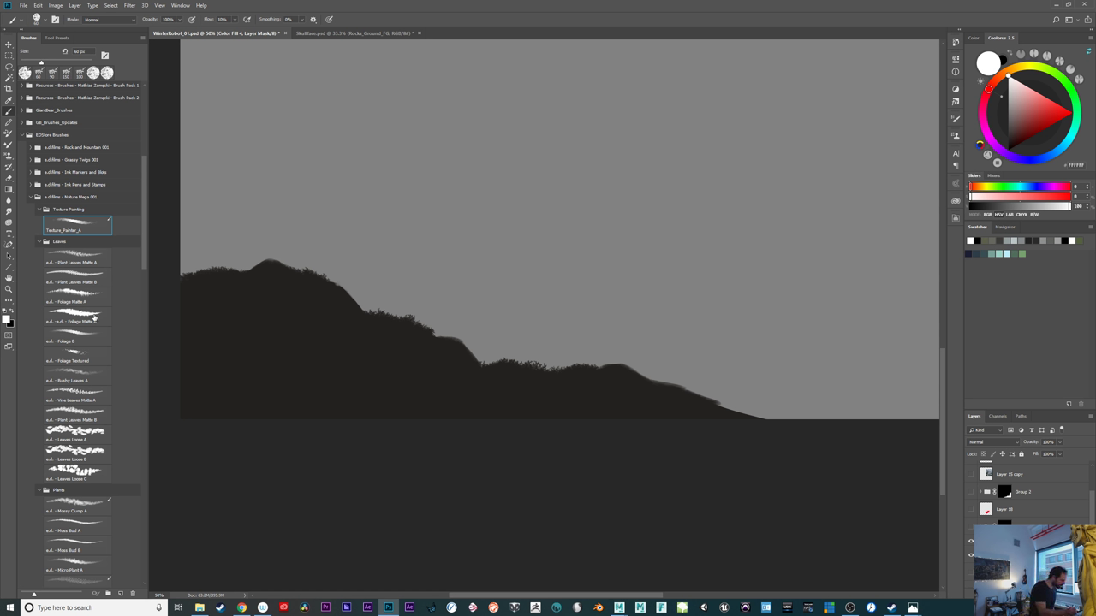
# Choose the Mossy Clump A brush, reduce it to 90 px, and paint mossy tufts along the dark mound's lower end slope
pyautogui.click(94, 317)
pyautogui.click(83, 293)
pyautogui.click(89, 254)
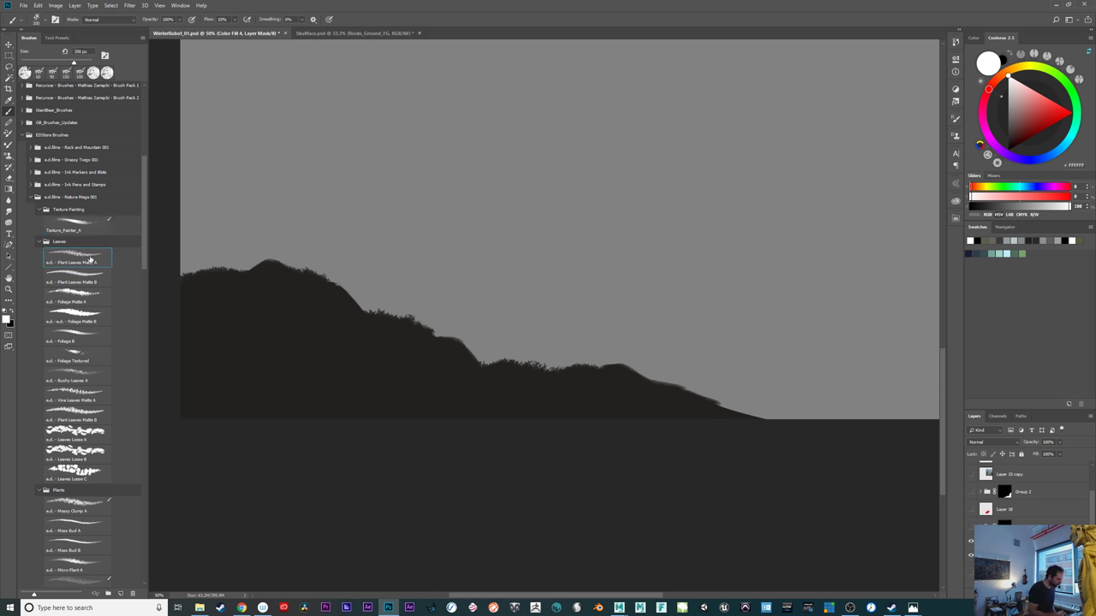
pyautogui.click(88, 506)
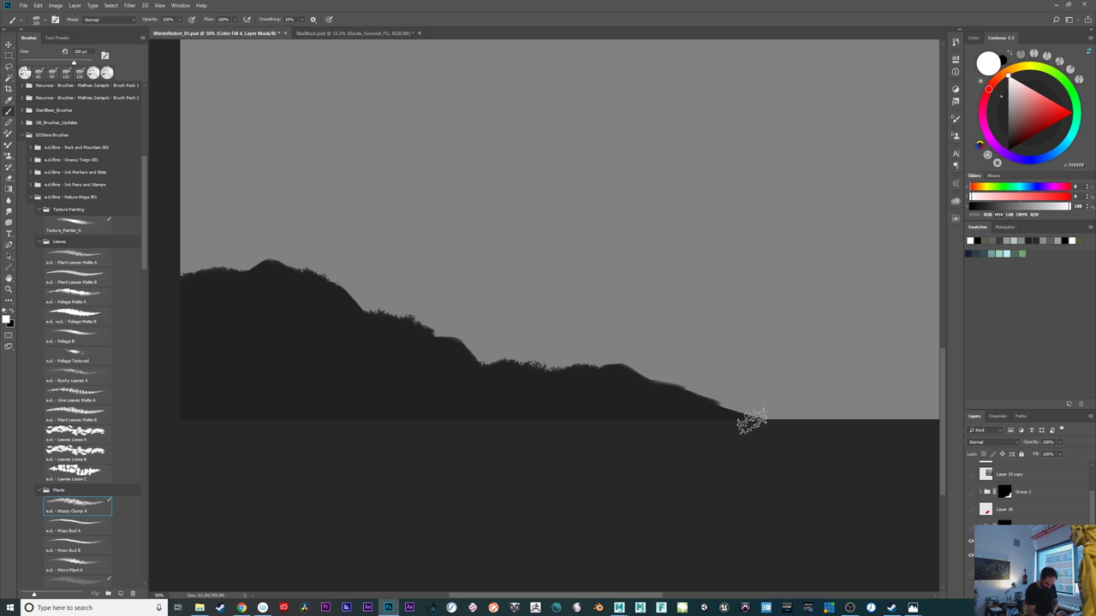
pyautogui.press('[')
pyautogui.press('[')
pyautogui.press('[')
pyautogui.press('[')
pyautogui.press('[')
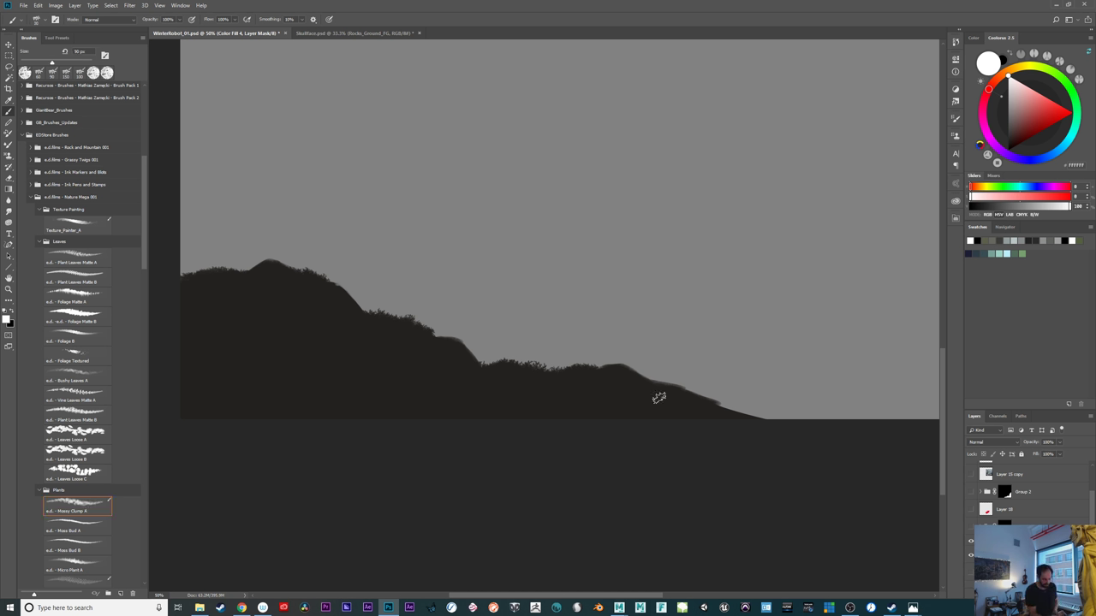
pyautogui.moveTo(656, 394)
pyautogui.mouseDown()
pyautogui.moveTo(675, 384)
pyautogui.moveTo(698, 408)
pyautogui.moveTo(715, 399)
pyautogui.moveTo(749, 421)
pyautogui.mouseUp()
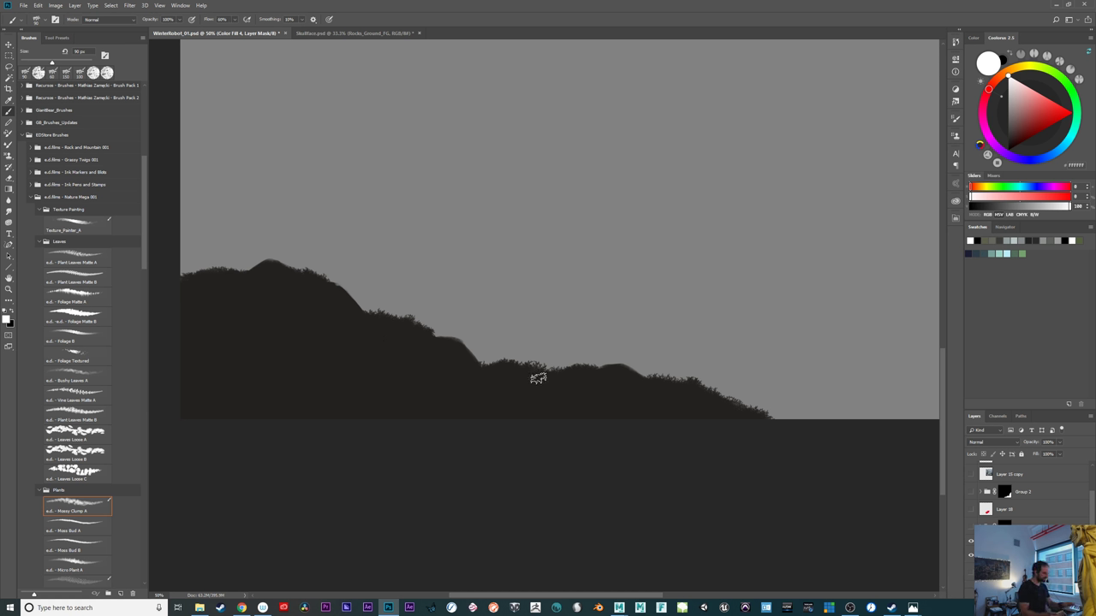
# Try painting a semi-transparent clump of tufts on the dark mound's low ridge with an enlarged Mossy Clump A brush at 60% flow
pyautogui.click(249, 22)
pyautogui.moveTo(574, 371)
pyautogui.mouseDown()
pyautogui.moveTo(537, 357)
pyautogui.moveTo(519, 370)
pyautogui.moveTo(519, 388)
pyautogui.moveTo(544, 385)
pyautogui.moveTo(512, 392)
pyautogui.moveTo(588, 372)
pyautogui.moveTo(563, 349)
pyautogui.moveTo(500, 383)
pyautogui.moveTo(535, 398)
pyautogui.moveTo(574, 385)
pyautogui.mouseUp()
pyautogui.hotkey('ctrl', 'z')
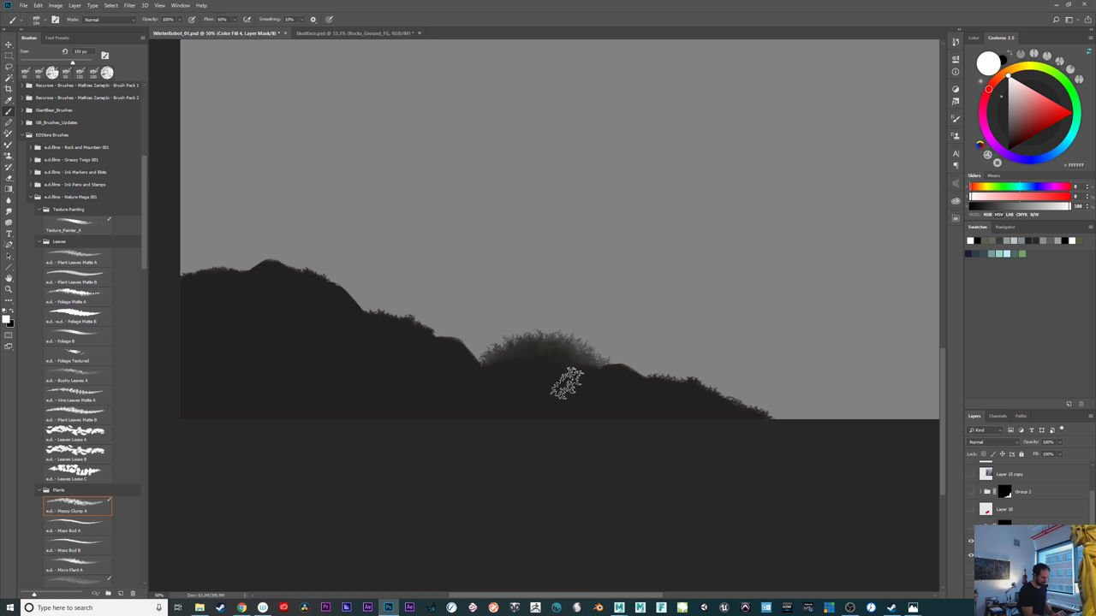
pyautogui.moveTo(466, 366)
pyautogui.mouseDown()
pyautogui.moveTo(539, 334)
pyautogui.moveTo(627, 386)
pyautogui.moveTo(501, 348)
pyautogui.moveTo(624, 379)
pyautogui.mouseUp()
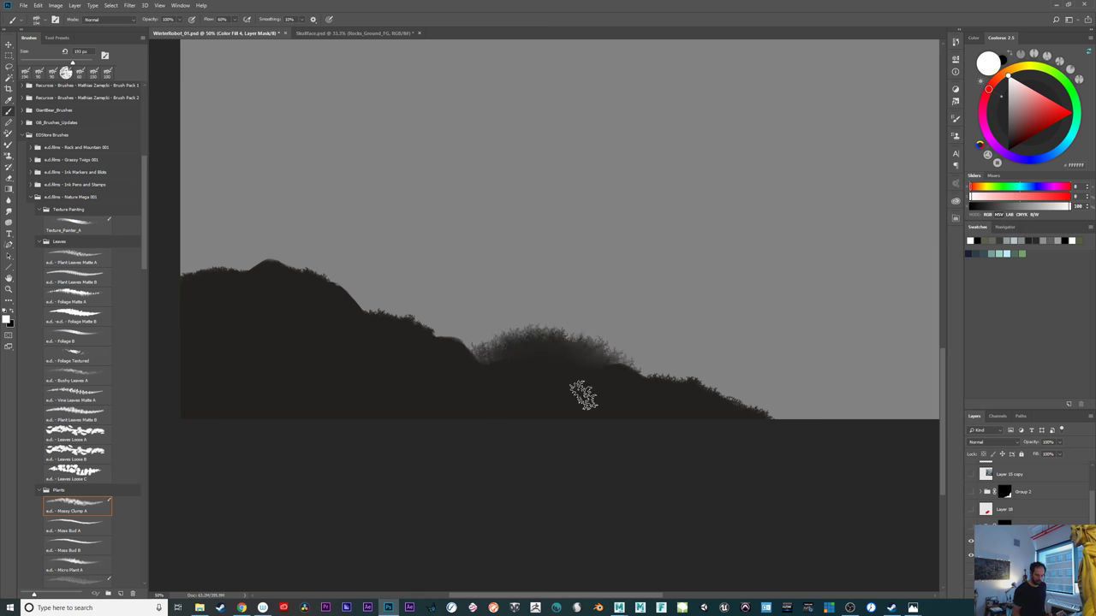
# Show the brown mound's fill layer again behind the dark mound
pyautogui.click(971, 574)
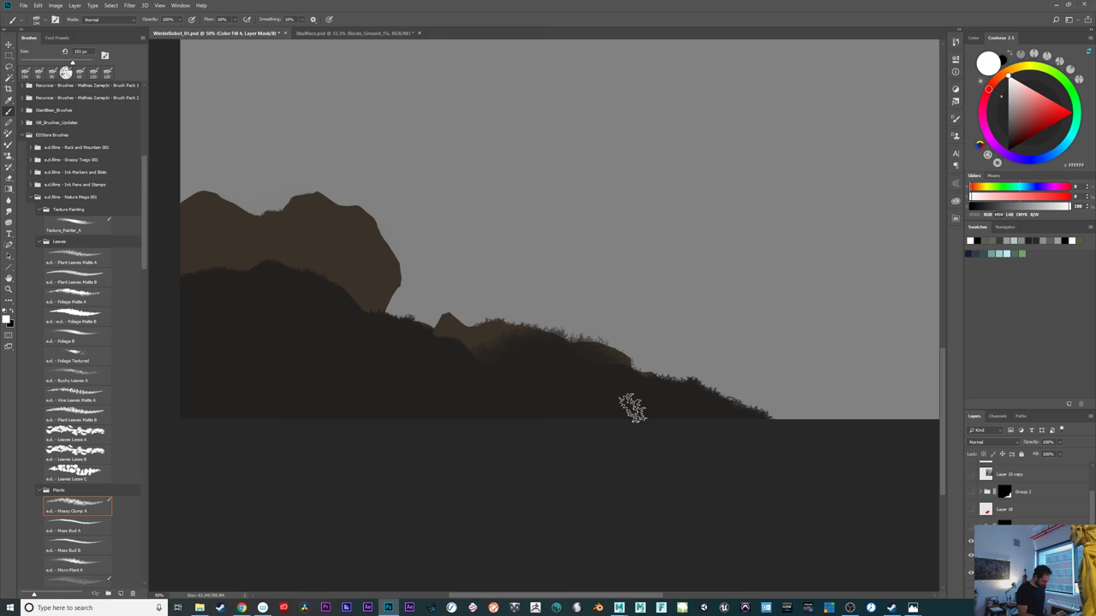
# Try lightening the brown mound's fill colour to #655b51
pyautogui.press('v')
pyautogui.doubleClick(987, 574)
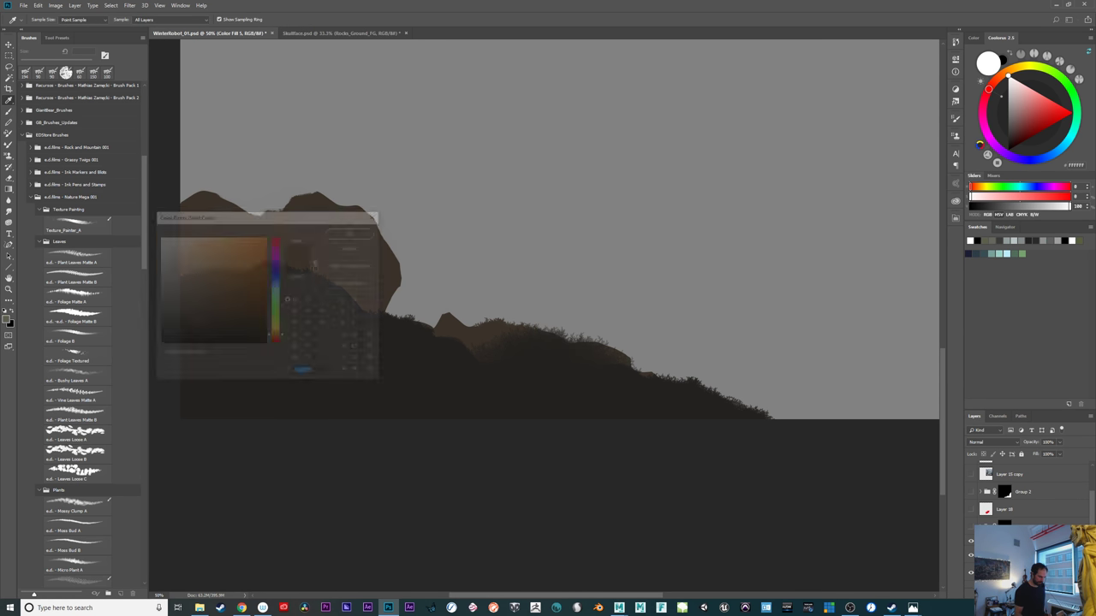
pyautogui.click(194, 291)
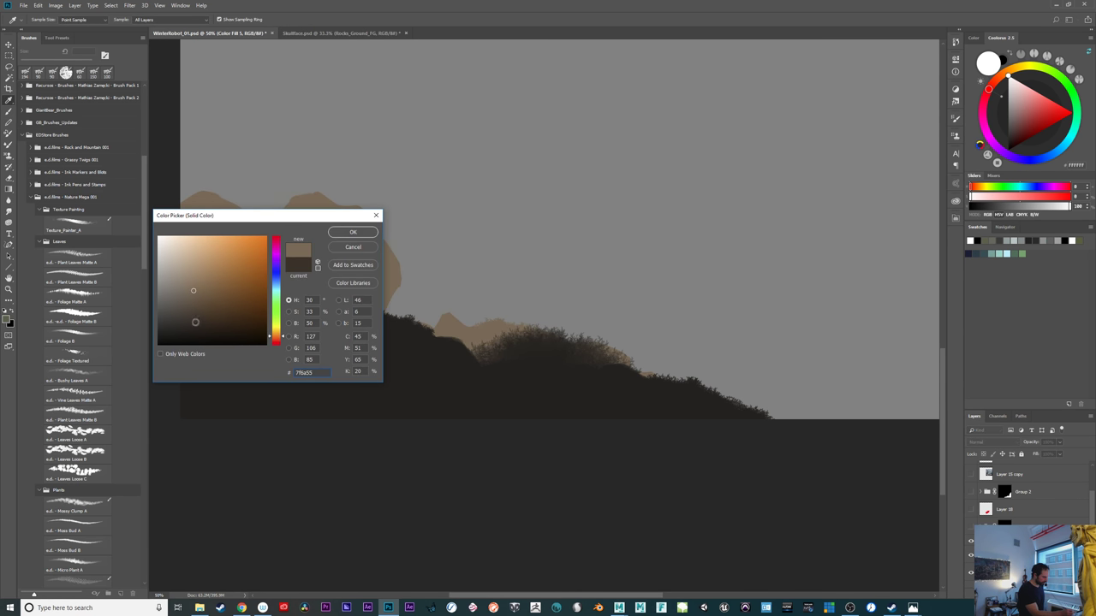
pyautogui.click(190, 331)
pyautogui.click(185, 308)
pyautogui.click(179, 301)
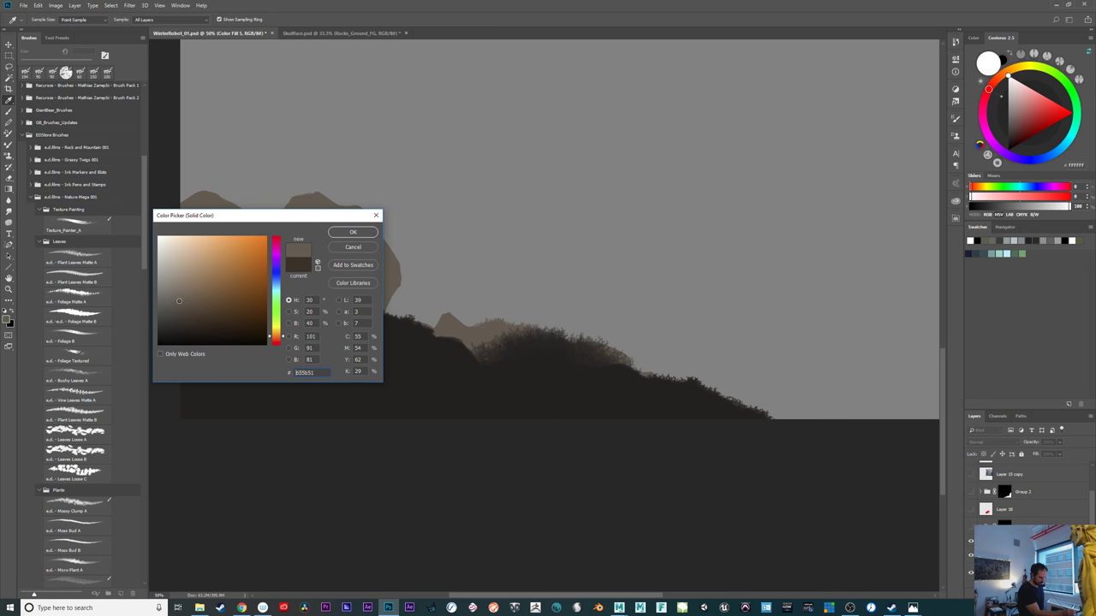
pyautogui.click(353, 233)
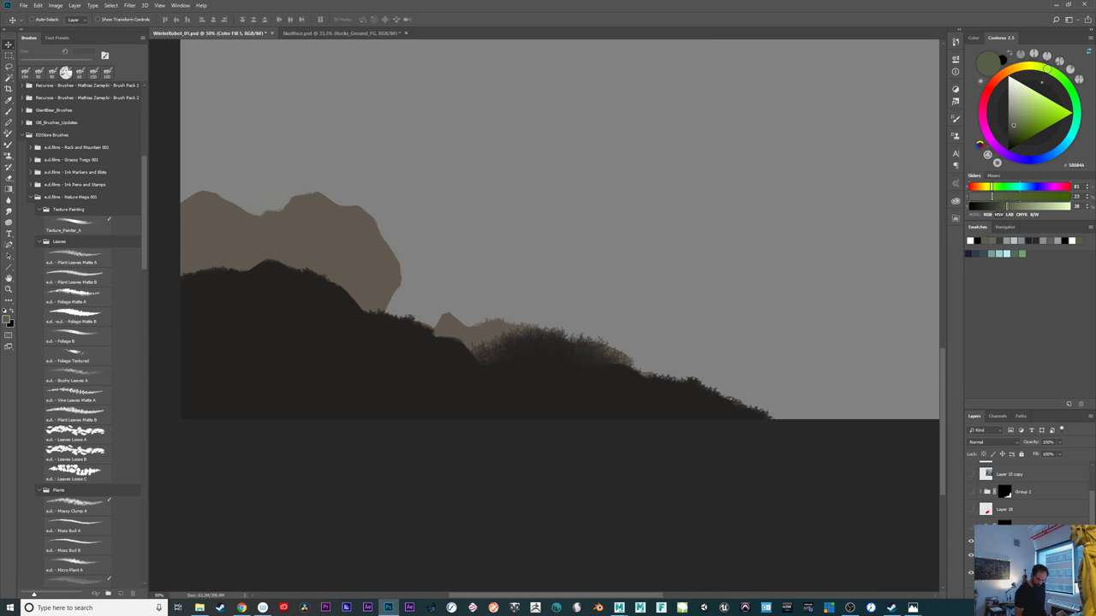
# Undo the brown mound's lighter fill colour and the semi-transparent tufts on the dark mound
pyautogui.moveTo(610, 454); pyautogui.dragTo(640, 415)
pyautogui.moveTo(679, 417); pyautogui.dragTo(600, 438)
pyautogui.moveTo(629, 406)
pyautogui.mouseDown()
pyautogui.moveTo(677, 408)
pyautogui.moveTo(623, 406)
pyautogui.mouseUp()
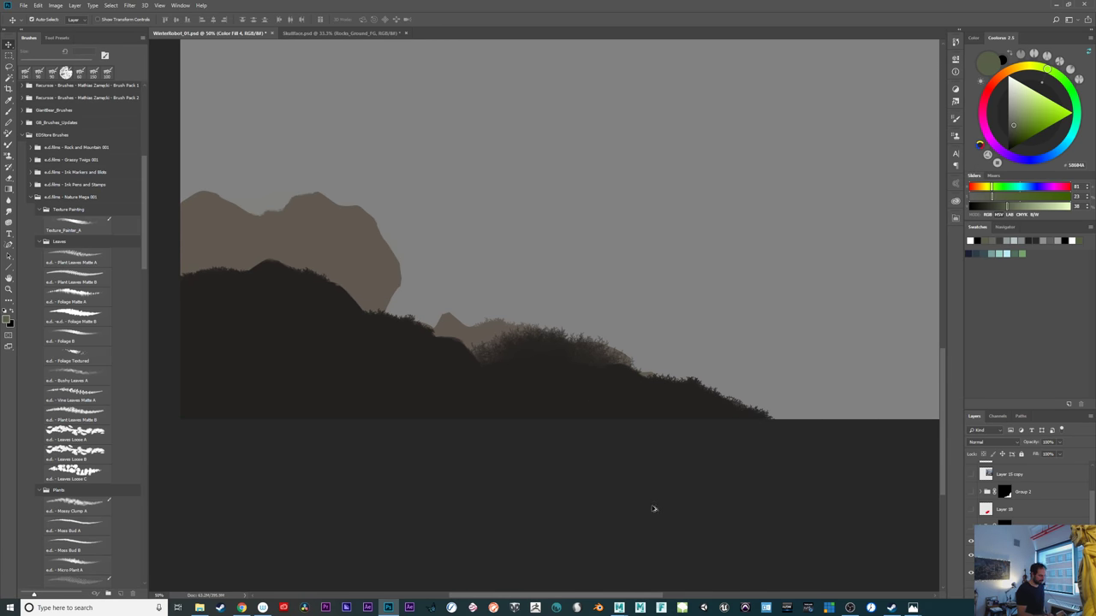
pyautogui.hotkey('ctrl', '[')
pyautogui.hotkey('ctrl', '[')
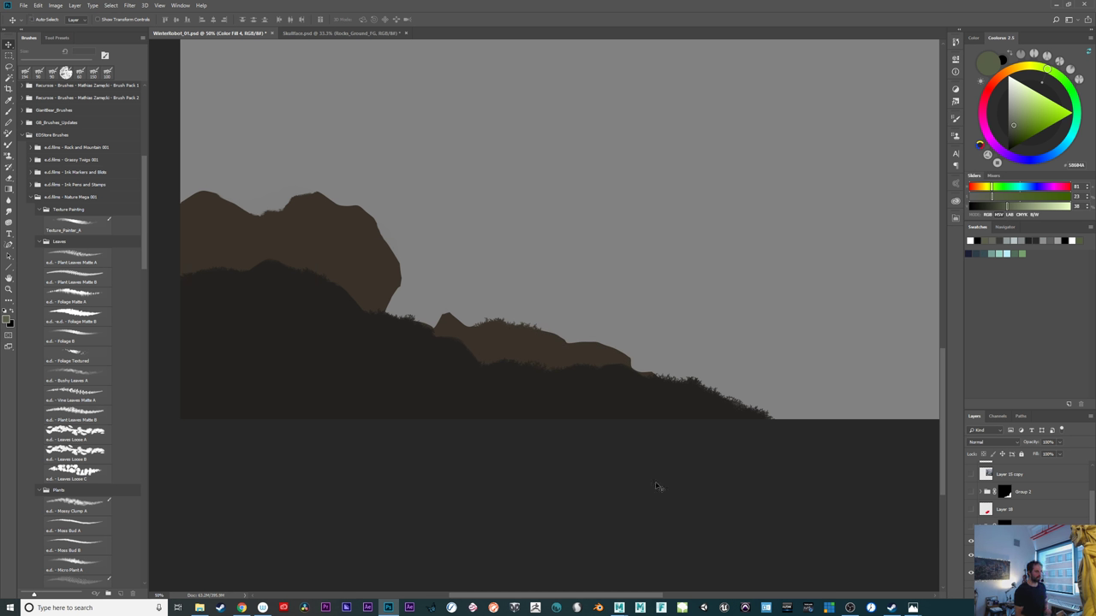
# Select the dark mound's layer mask and paint small tufts on its low ridge with a reduced Moss Bud A brush
pyautogui.click(1004, 557)
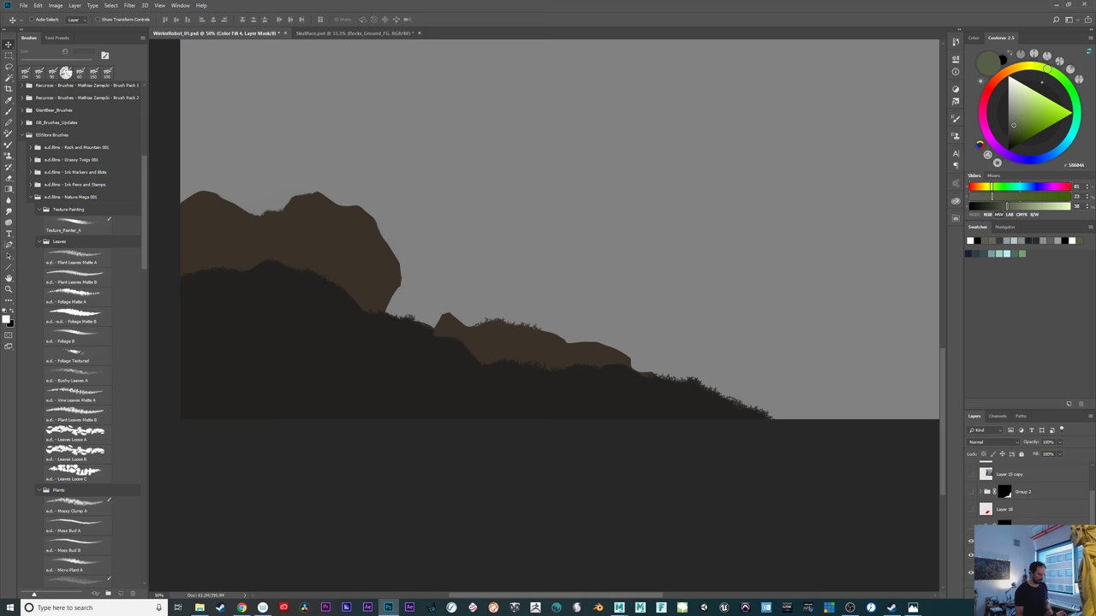
pyautogui.click(93, 506)
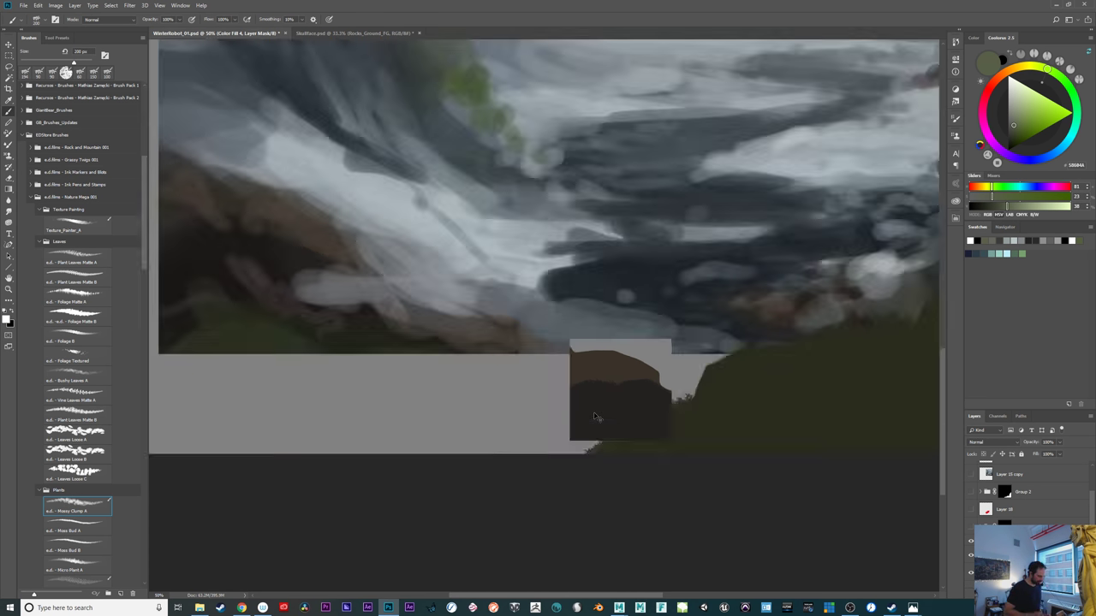
pyautogui.hotkey('ctrl', '+')
pyautogui.moveTo(726, 443)
pyautogui.mouseDown()
pyautogui.moveTo(726, 390)
pyautogui.moveTo(752, 391)
pyautogui.mouseUp()
pyautogui.moveTo(602, 377); pyautogui.dragTo(619, 385)
pyautogui.hotkey('ctrl', 'z')
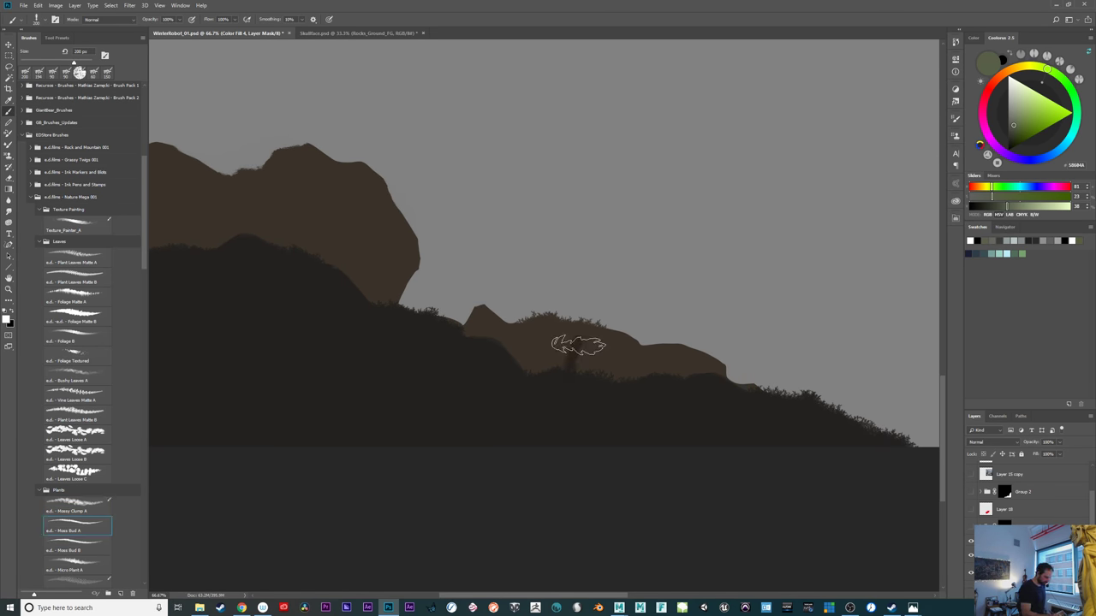
pyautogui.moveTo(596, 361); pyautogui.dragTo(577, 368)
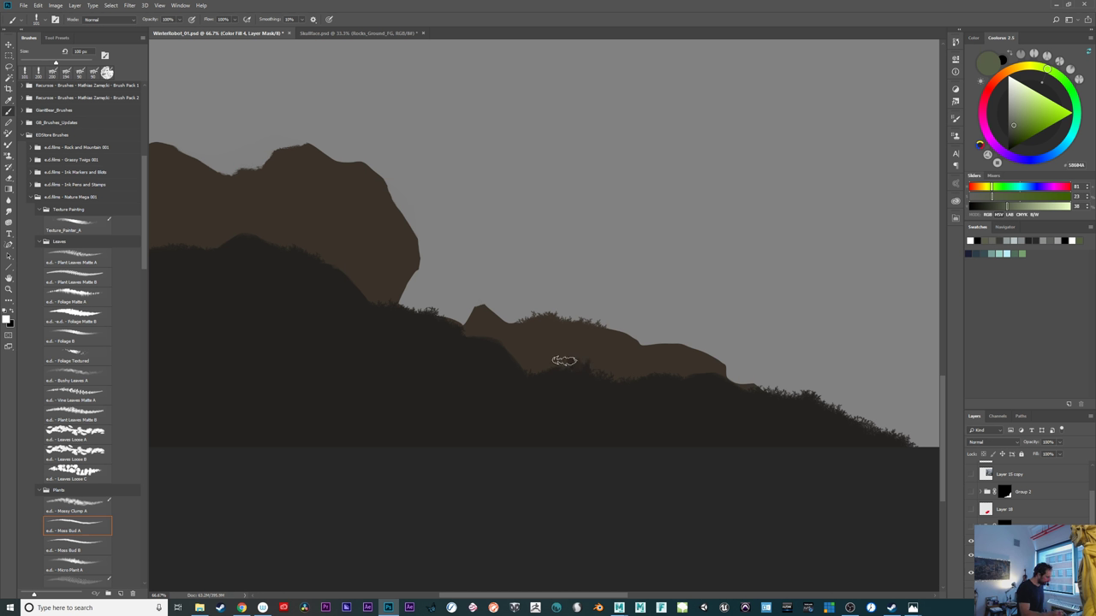
# Paint plant tufts on the dark mound's low ridge with the Micro Plant A brush, and undo a test stroke above the mounds
pyautogui.click(80, 564)
pyautogui.click(570, 381)
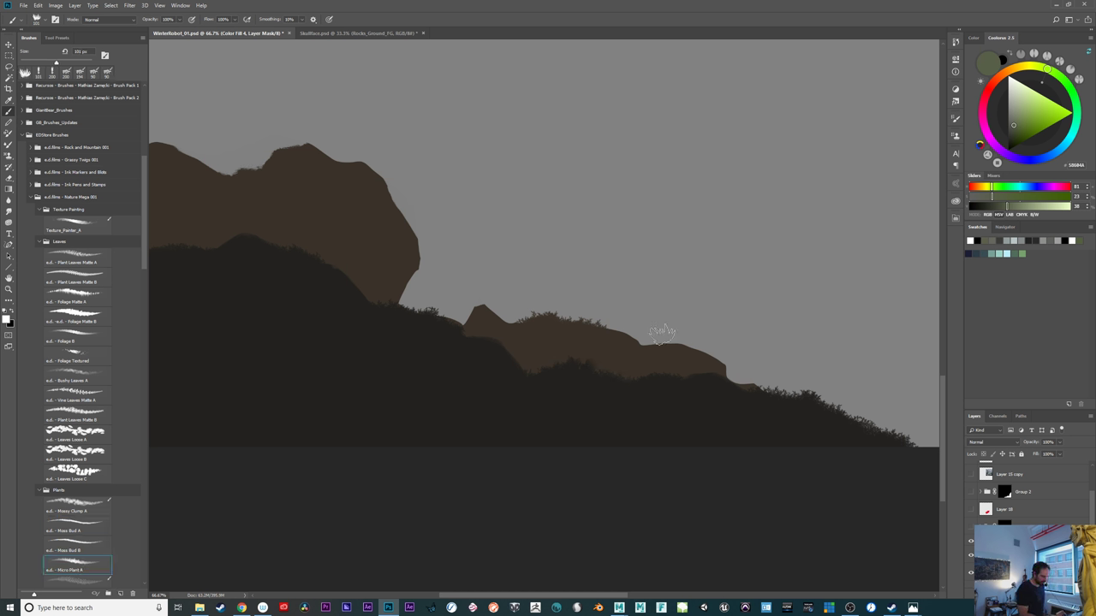
pyautogui.moveTo(695, 268); pyautogui.dragTo(688, 296)
pyautogui.hotkey('ctrl', 'z')
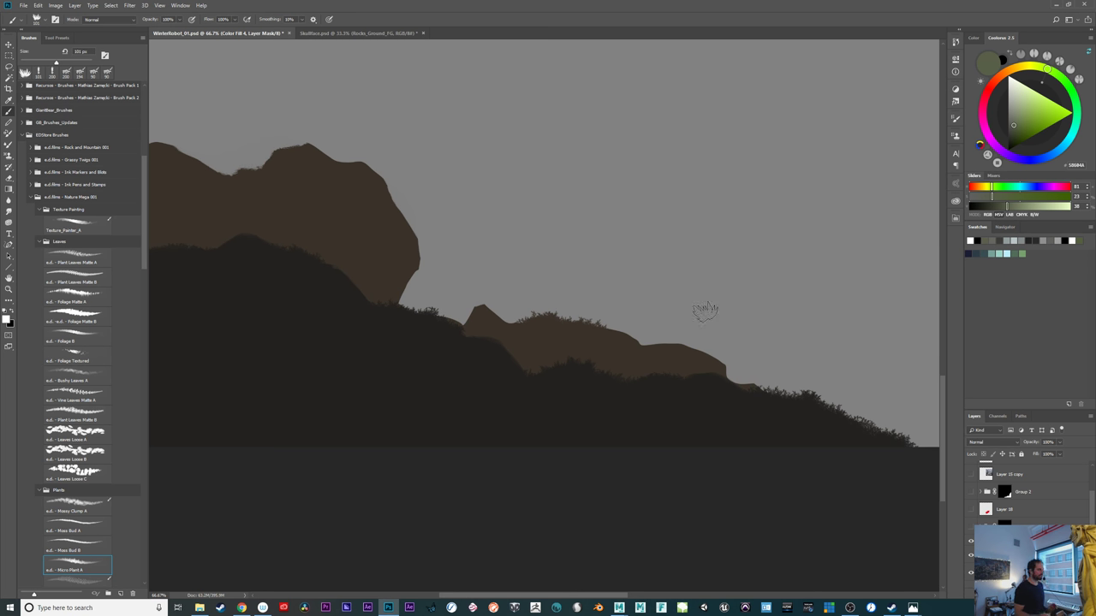
# Paint Micro Plant A tufts along the dark mound's lower end slope, and larger ones along its upper ridge beside the canvas edge
pyautogui.moveTo(740, 457); pyautogui.dragTo(701, 438)
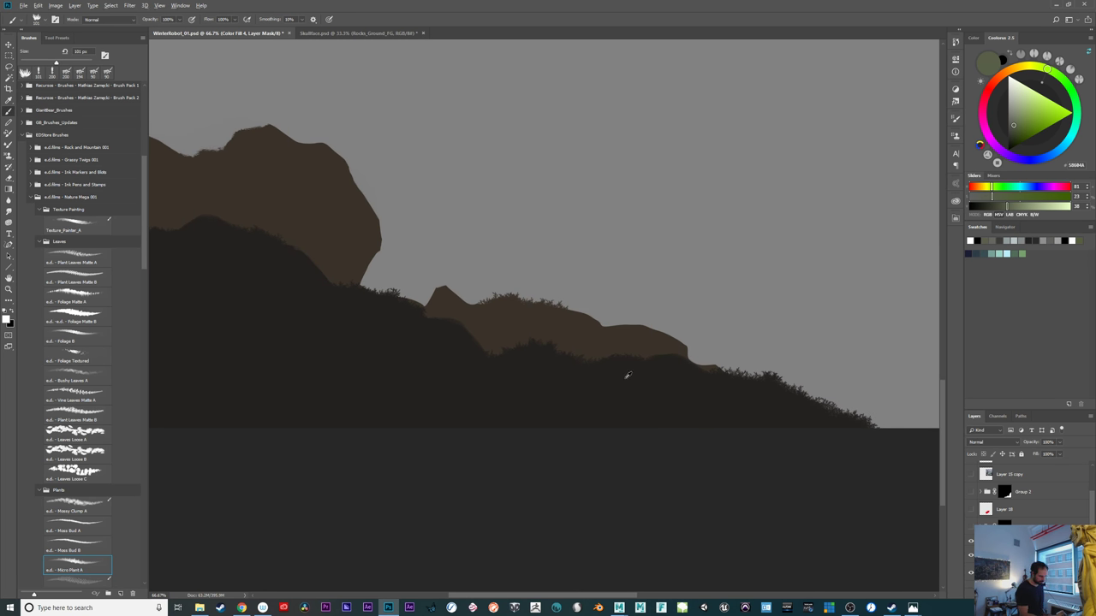
pyautogui.moveTo(614, 380); pyautogui.dragTo(614, 379)
pyautogui.moveTo(802, 406); pyautogui.dragTo(821, 406)
pyautogui.moveTo(808, 404); pyautogui.dragTo(829, 423)
pyautogui.moveTo(631, 376); pyautogui.dragTo(831, 435)
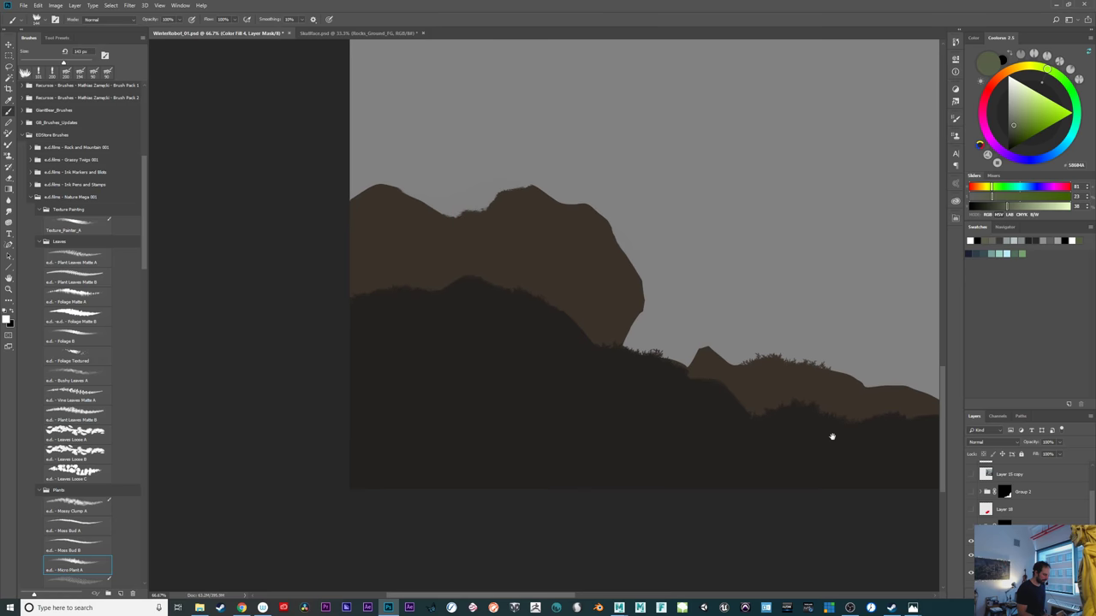
pyautogui.moveTo(385, 304); pyautogui.dragTo(410, 302)
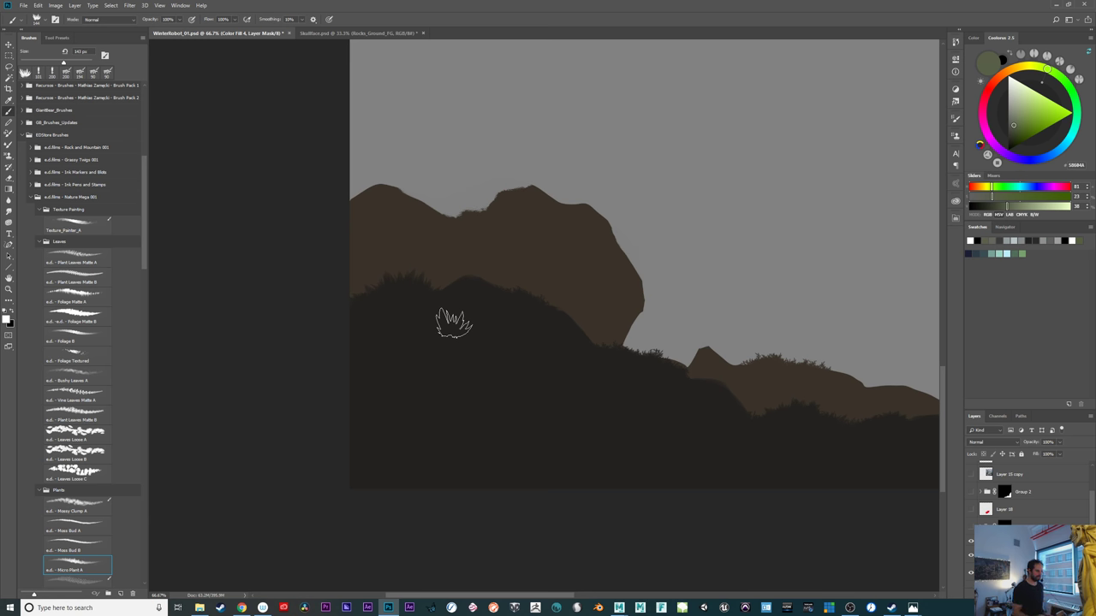
# Reduce the Micro Plant A brush and paint a tuft on the dark mound's shoulder below the brown boulder, undoing unwanted strokes
pyautogui.moveTo(716, 414); pyautogui.dragTo(616, 421)
pyautogui.moveTo(548, 363)
pyautogui.mouseDown()
pyautogui.moveTo(561, 383)
pyautogui.moveTo(533, 374)
pyautogui.moveTo(584, 364)
pyautogui.moveTo(557, 368)
pyautogui.mouseUp()
pyautogui.hotkey('ctrl', 'z')
pyautogui.hotkey('ctrl', 'z')
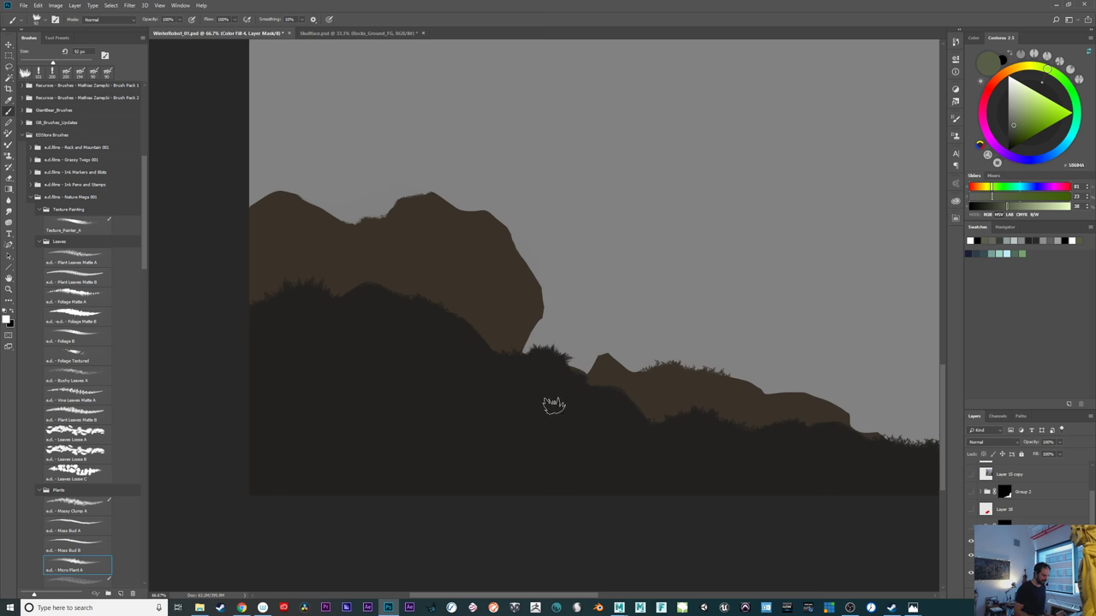
# Select the brown mound's layer mask and try Micro Plant A tufts on its low ridge, undoing the first stroke
pyautogui.moveTo(793, 480); pyautogui.dragTo(697, 450)
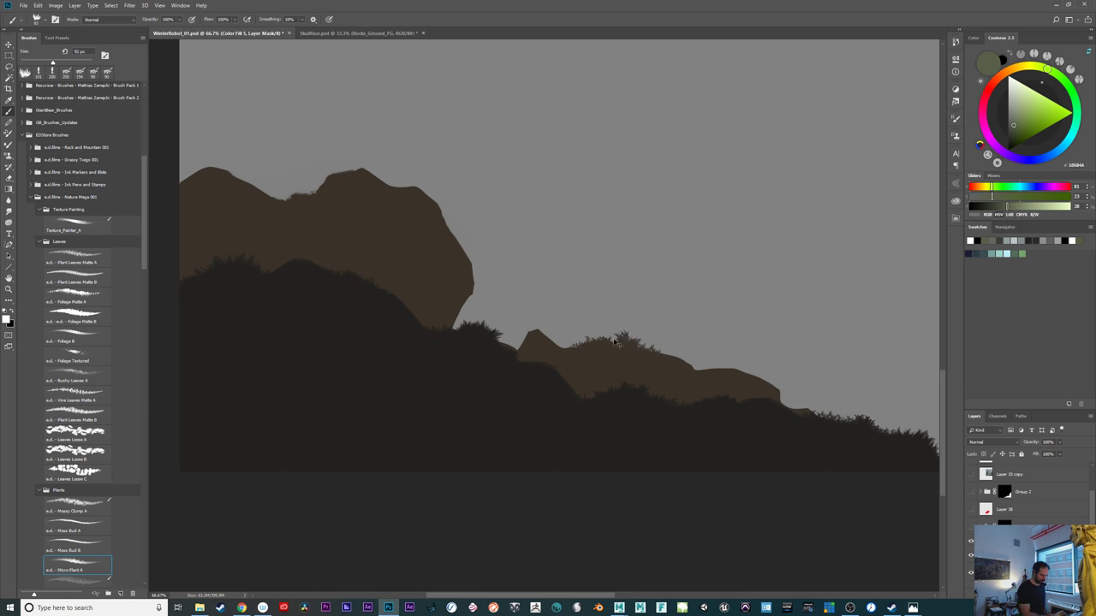
pyautogui.hotkey('ctrl', 'z')
pyautogui.moveTo(625, 340); pyautogui.dragTo(617, 339)
pyautogui.moveTo(448, 483); pyautogui.dragTo(557, 424)
# Try several leaf brushes and paint a leafy bush on the brown mound's low ridge with Foliage Matte A
pyautogui.click(84, 396)
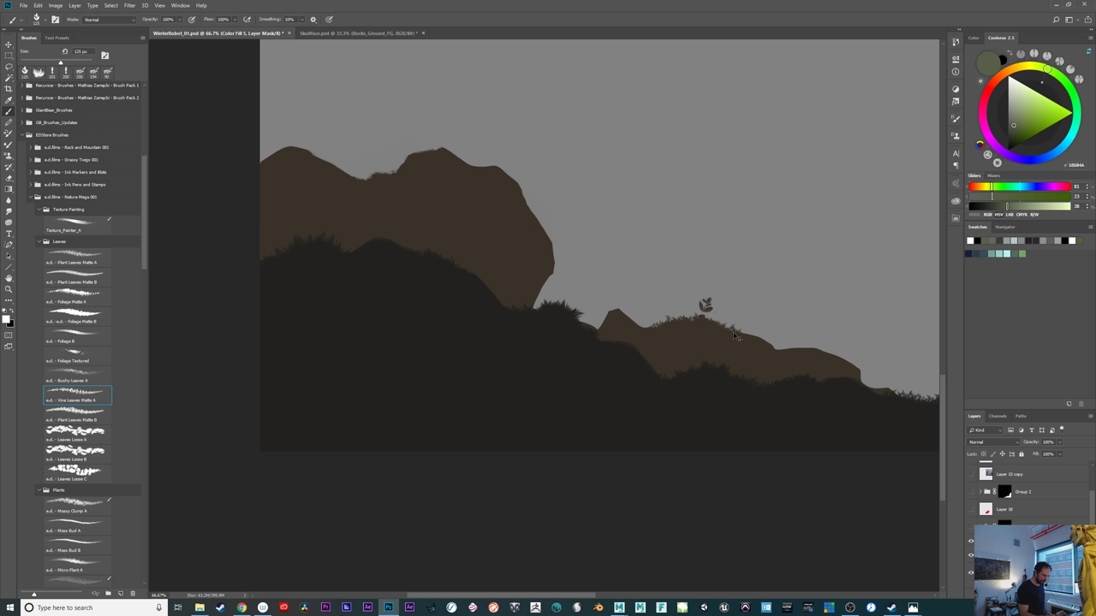
pyautogui.click(92, 357)
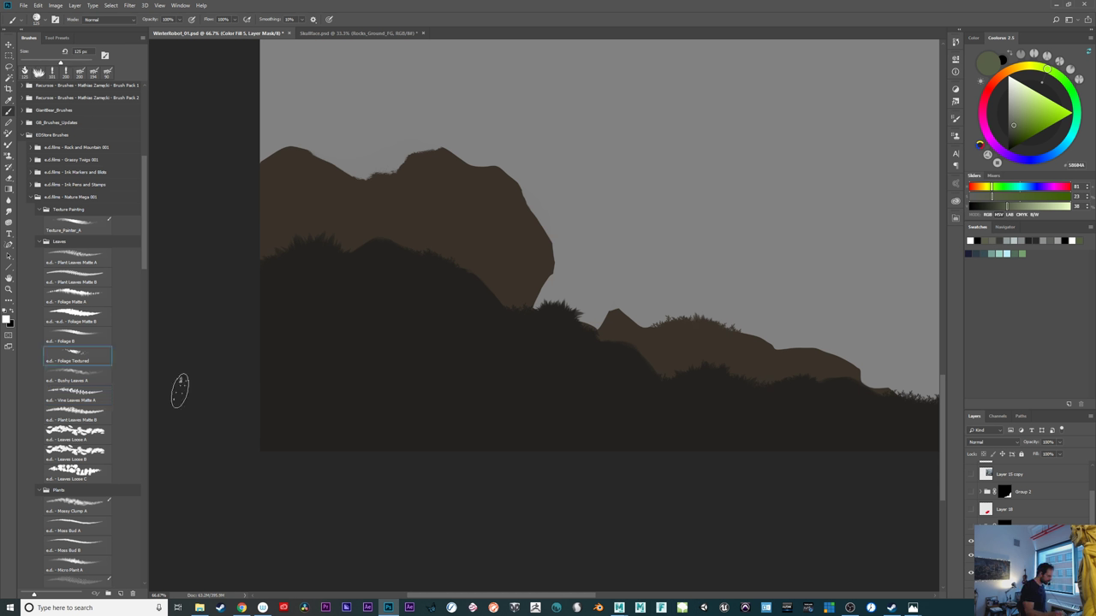
pyautogui.click(88, 324)
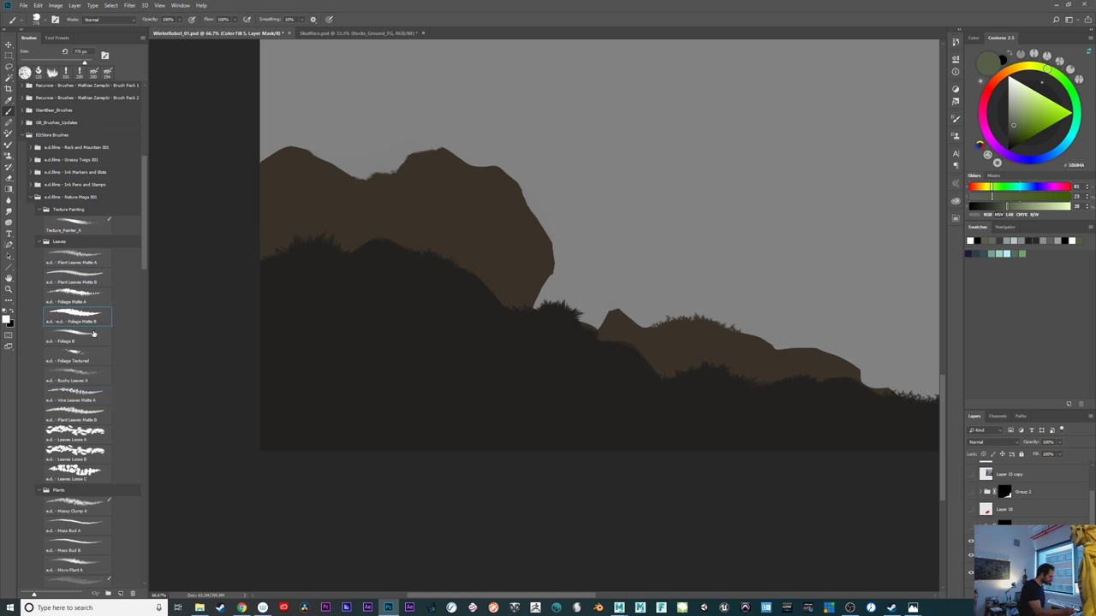
pyautogui.click(107, 527)
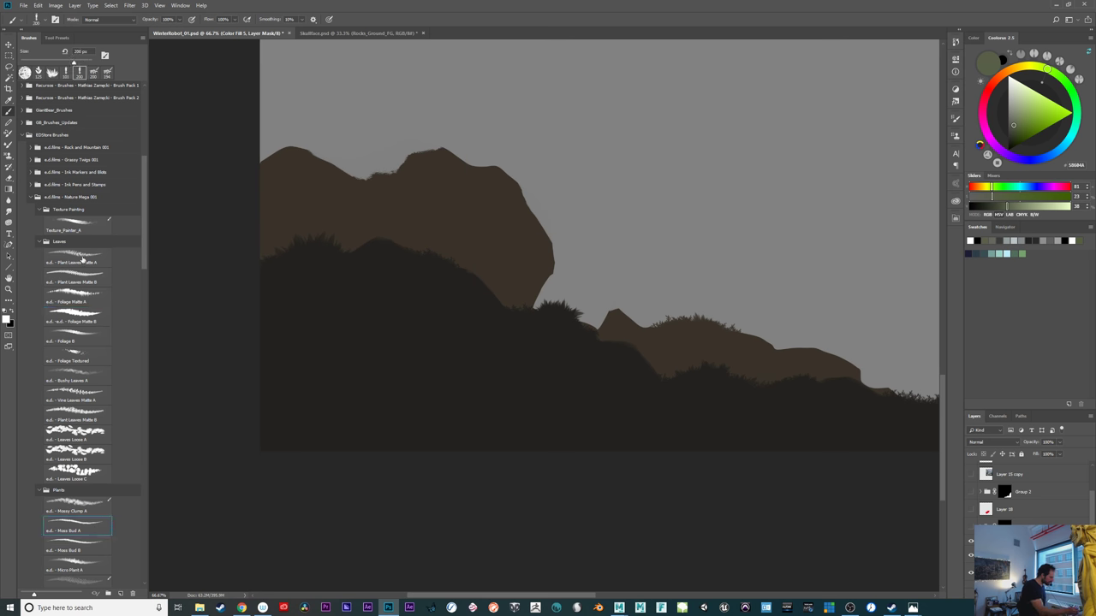
pyautogui.click(94, 283)
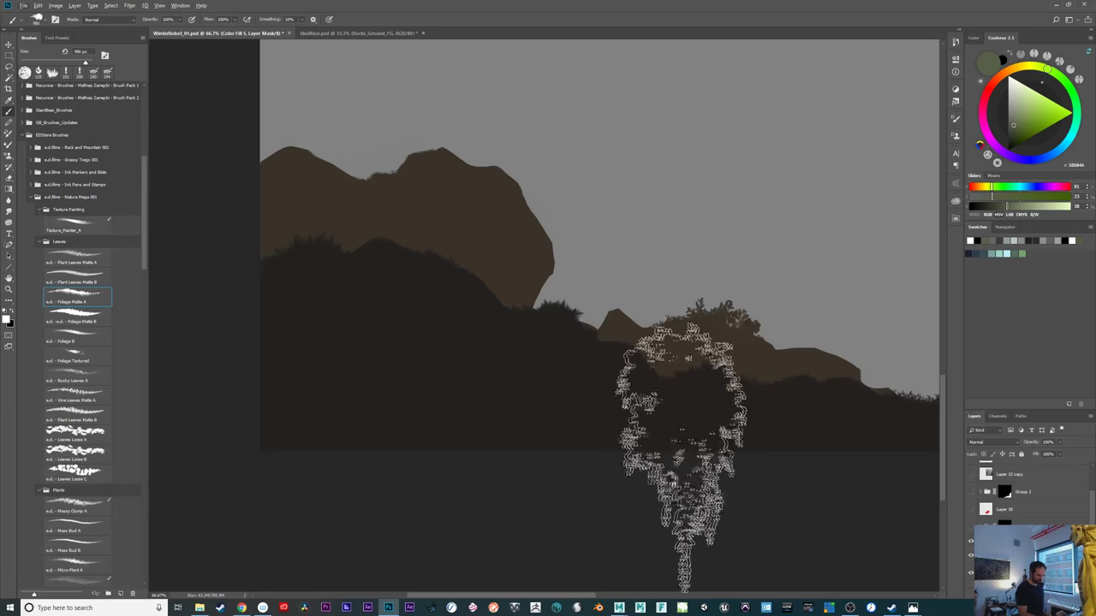
# Paint a small Foliage Matte A sprig in the dip along the brown boulder's top, undoing an unwanted stroke
pyautogui.moveTo(836, 464); pyautogui.dragTo(559, 454)
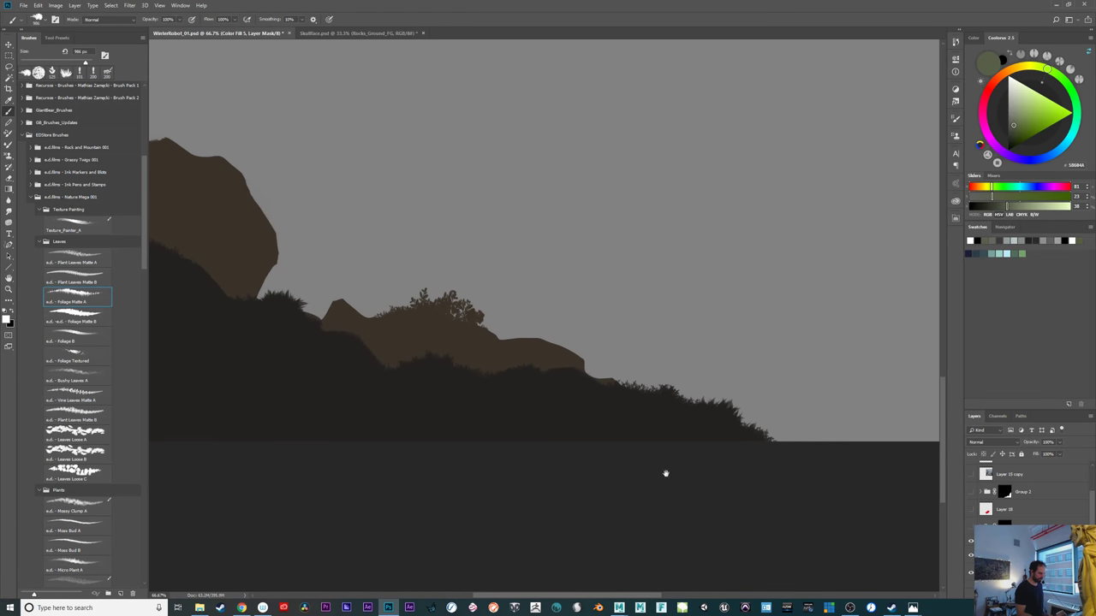
pyautogui.moveTo(666, 471)
pyautogui.mouseDown()
pyautogui.moveTo(848, 487)
pyautogui.moveTo(927, 509)
pyautogui.mouseUp()
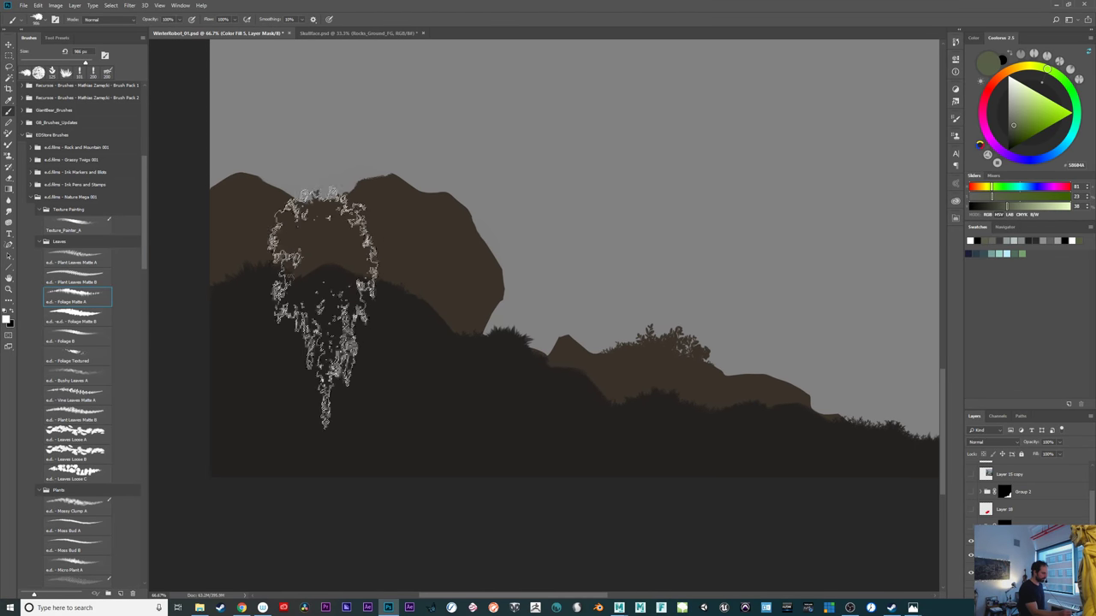
pyautogui.moveTo(675, 439); pyautogui.dragTo(596, 525)
pyautogui.moveTo(728, 137)
pyautogui.mouseDown()
pyautogui.moveTo(646, 115)
pyautogui.moveTo(454, 129)
pyautogui.mouseUp()
pyautogui.hotkey('ctrl', 'z')
pyautogui.moveTo(723, 500)
pyautogui.mouseDown()
pyautogui.moveTo(719, 420)
pyautogui.moveTo(602, 392)
pyautogui.mouseUp()
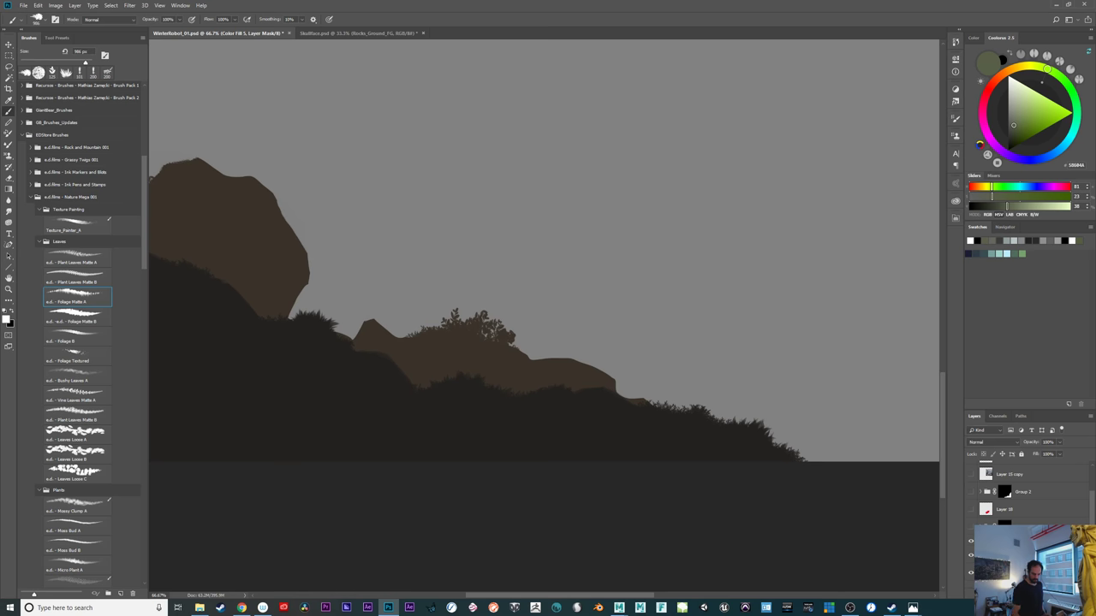
# Enlarge Foliage Matte A to 1200 px and paint tufts on the dark mound's mask along its upper ridge and below the brown boulder
pyautogui.moveTo(594, 435)
pyautogui.mouseDown()
pyautogui.moveTo(703, 446)
pyautogui.moveTo(704, 455)
pyautogui.mouseUp()
pyautogui.press(']')
pyautogui.press(']')
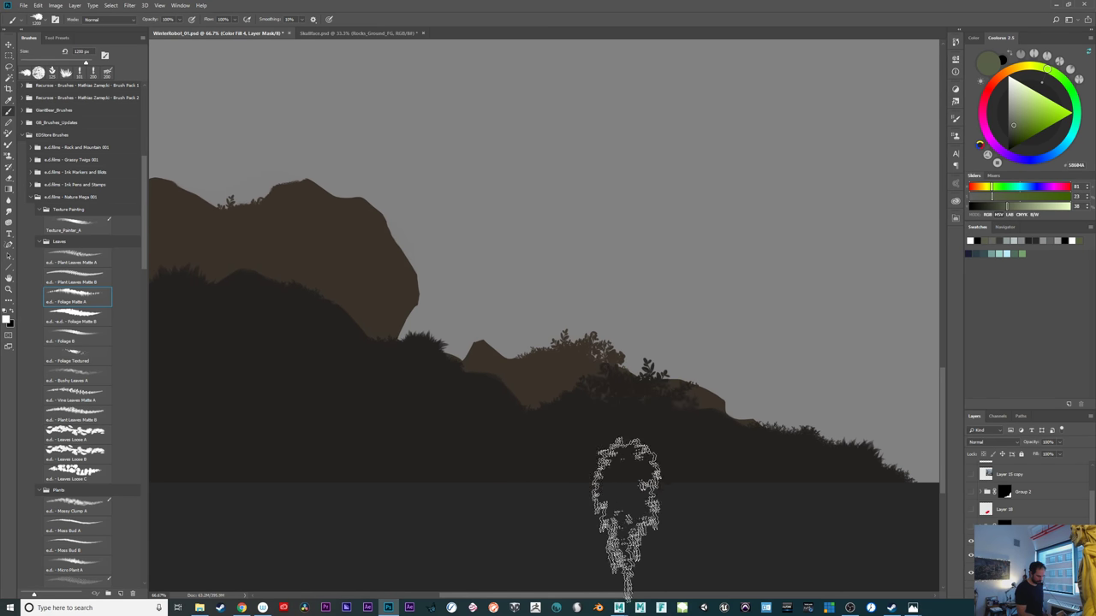
pyautogui.moveTo(489, 472); pyautogui.dragTo(591, 447)
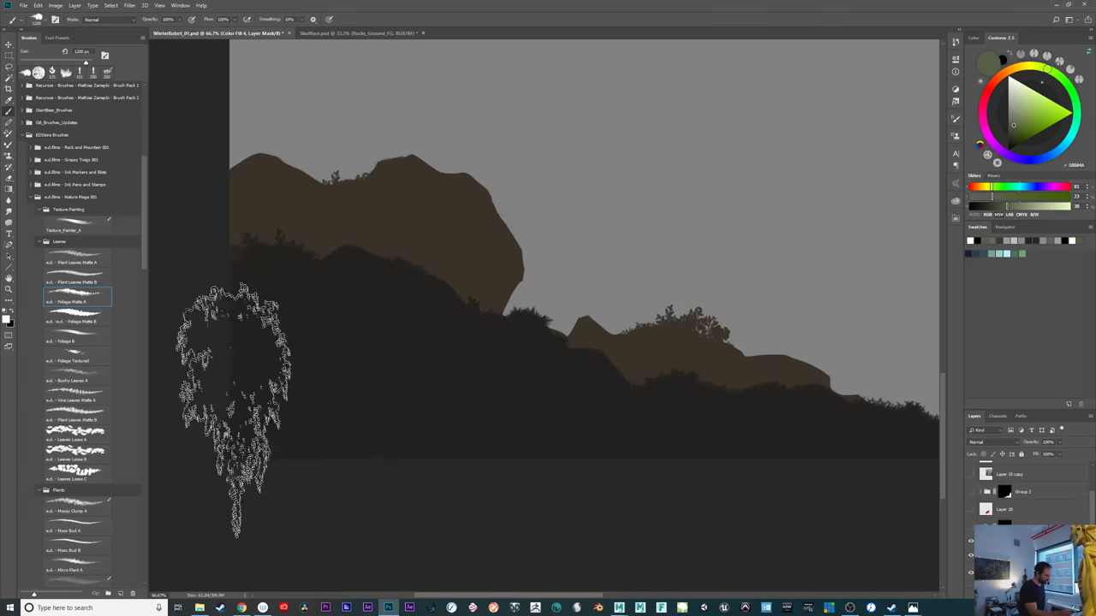
# Try Foliage Matte A bushes and Plant Leaves Matte B leaves on the dark mound's lower end slope, undoing each attempt
pyautogui.moveTo(728, 464); pyautogui.dragTo(460, 426)
pyautogui.click(635, 473)
pyautogui.hotkey('ctrl', 'z')
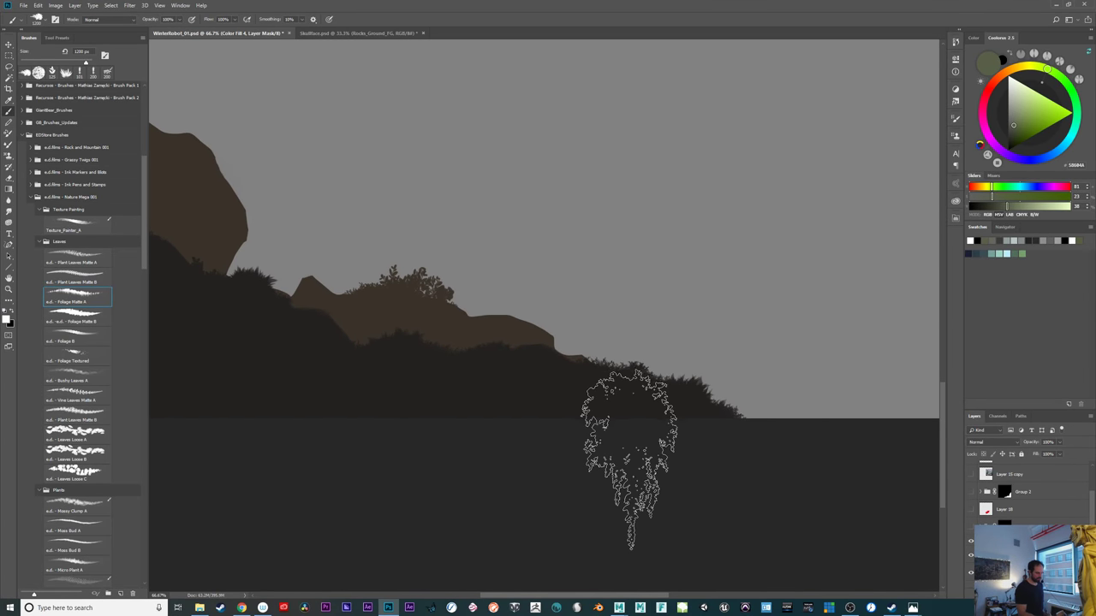
pyautogui.click(643, 463)
pyautogui.hotkey('ctrl', 'z')
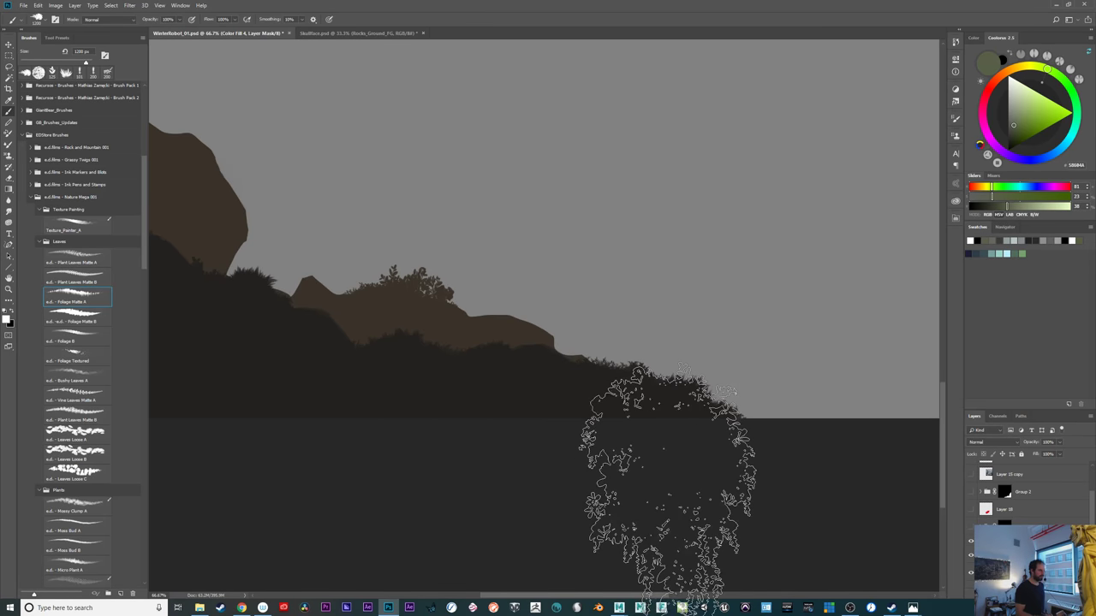
pyautogui.moveTo(648, 365); pyautogui.dragTo(598, 368)
pyautogui.click(650, 425)
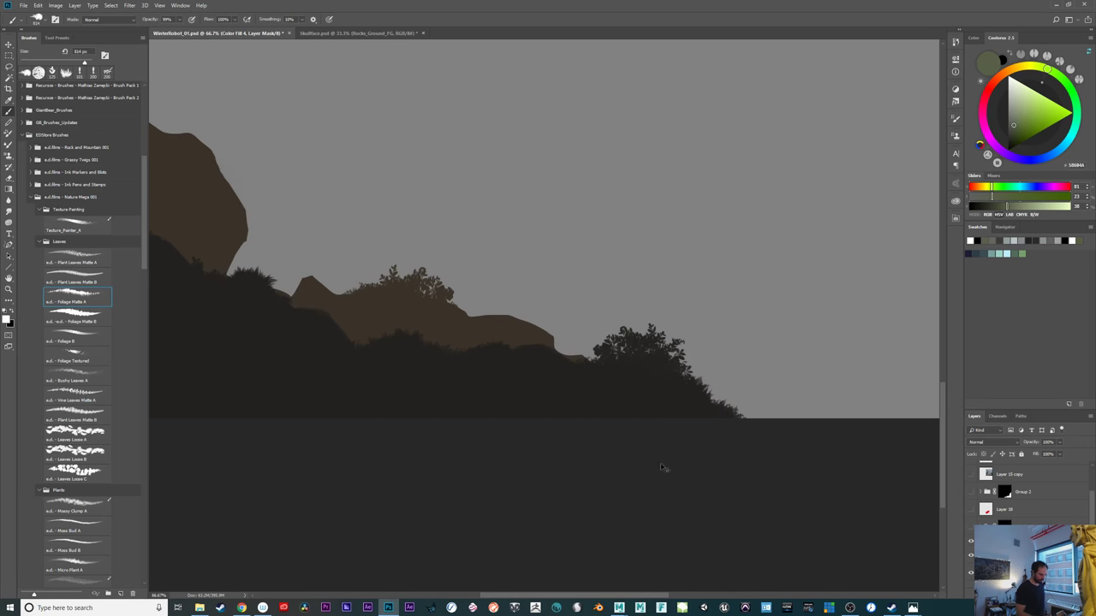
pyautogui.hotkey('ctrl', 'z')
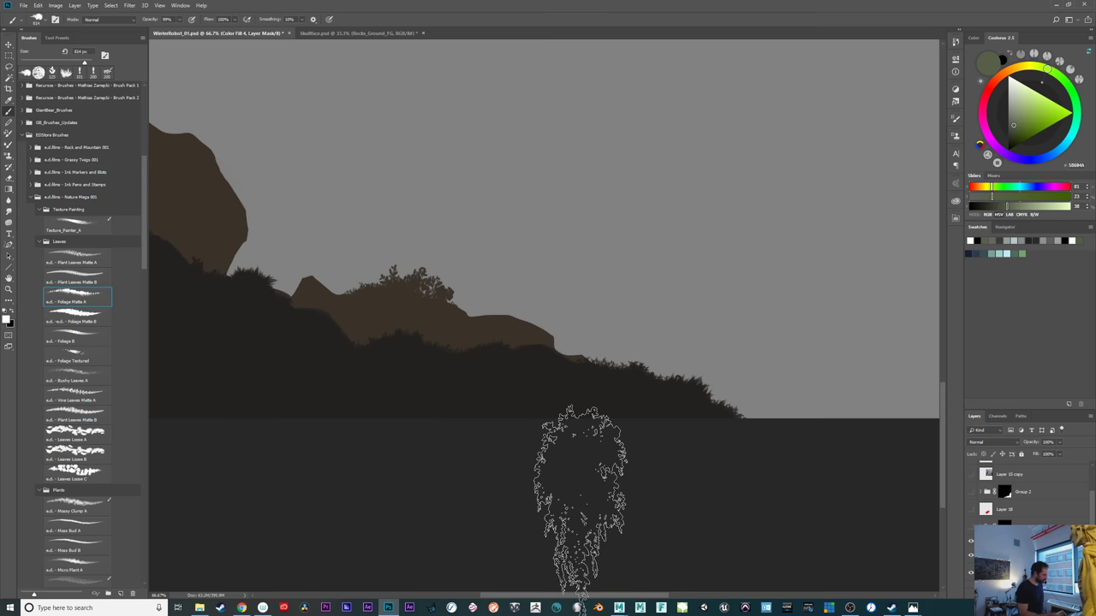
pyautogui.click(94, 414)
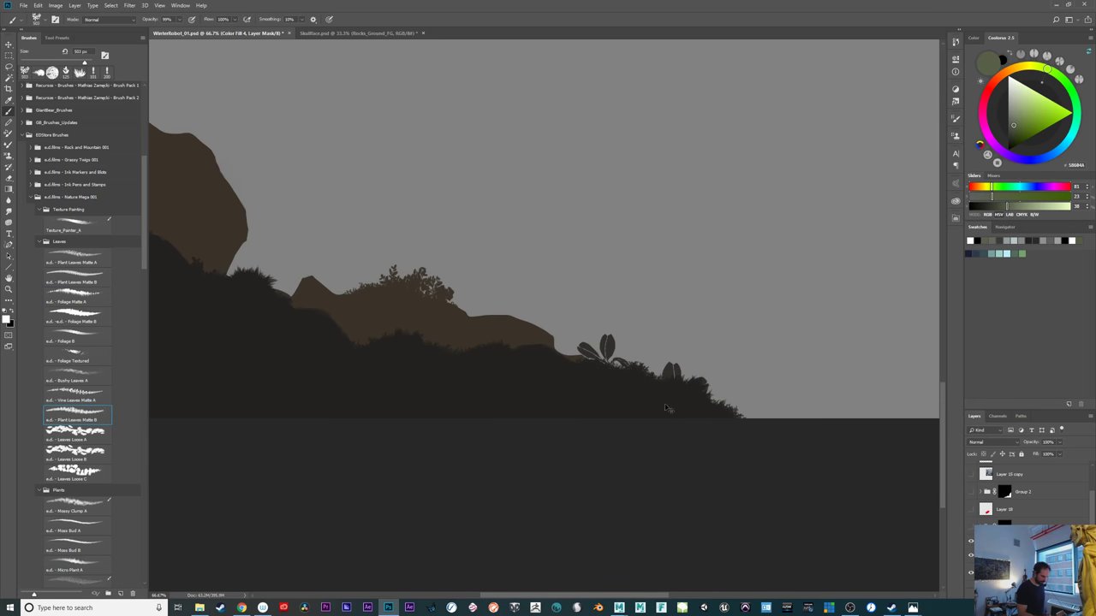
pyautogui.keyDown('alt'); pyautogui.rightClick(650, 374); pyautogui.keyUp('alt')
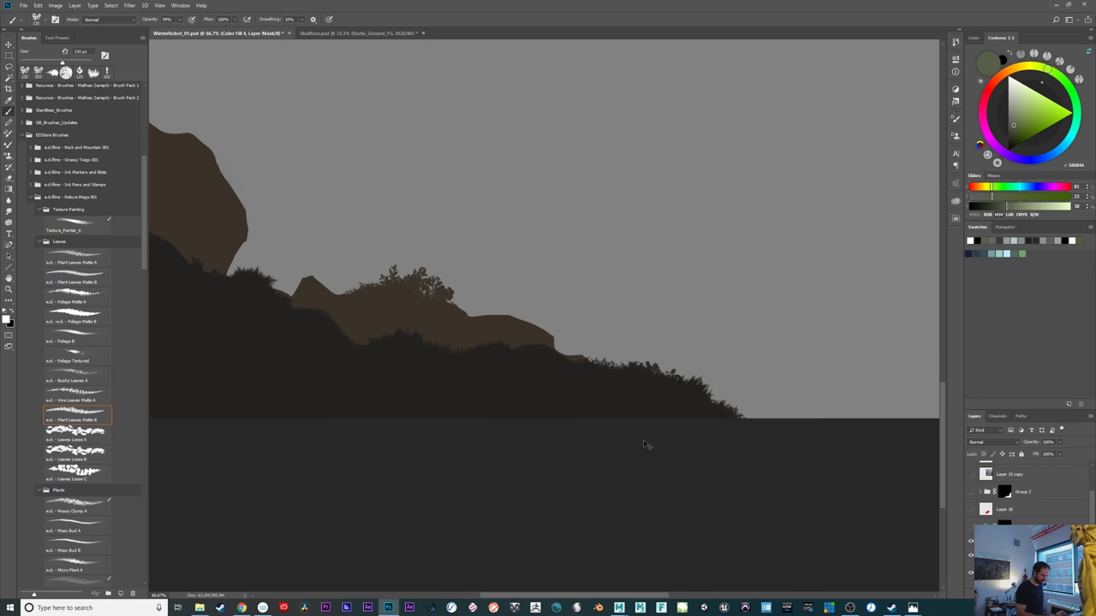
# Paint a feathery plant clump on the dark mound's lower end slope with the Moss Bud B brush at 175 px
pyautogui.click(98, 550)
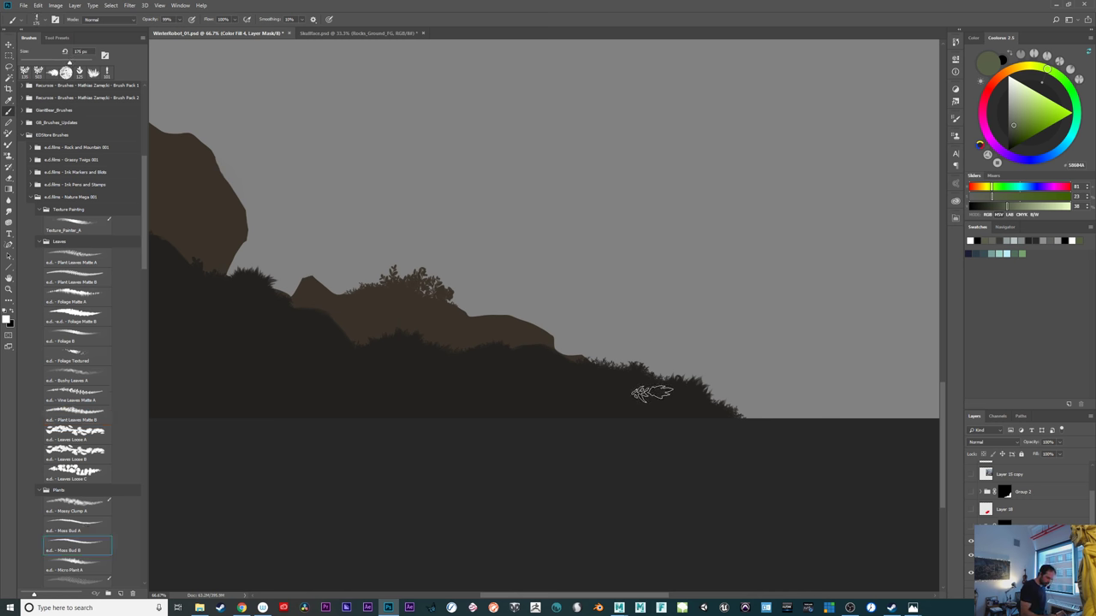
pyautogui.scroll(-3, 143, 251)
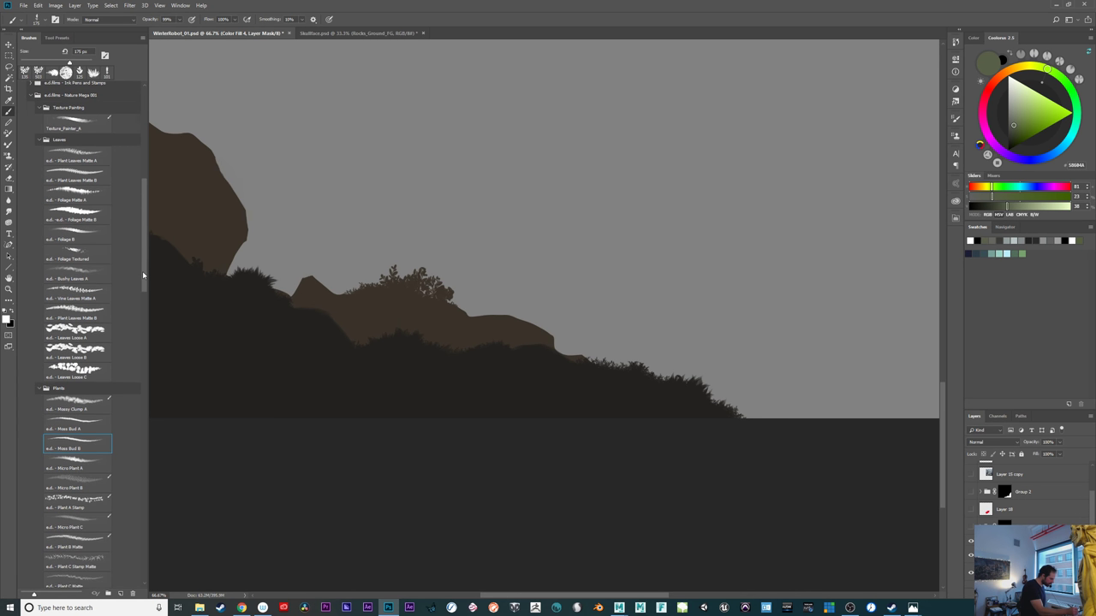
pyautogui.click(664, 384)
pyautogui.click(658, 389)
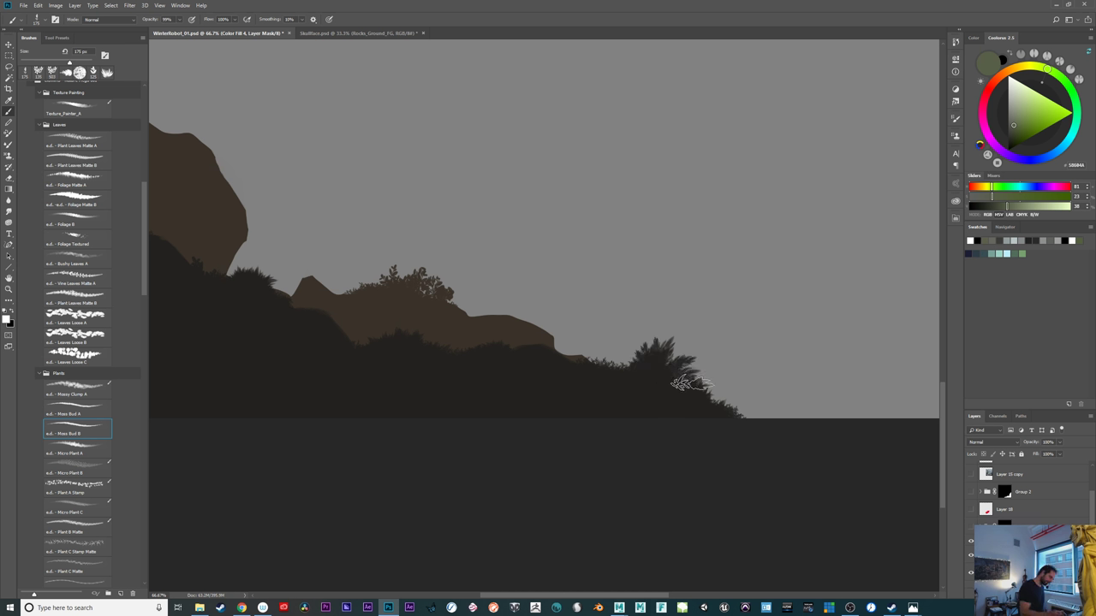
# Try Plant B Matte and Plant C Stamp Matte plants beside the feathery clump, undoing each attempt
pyautogui.click(91, 526)
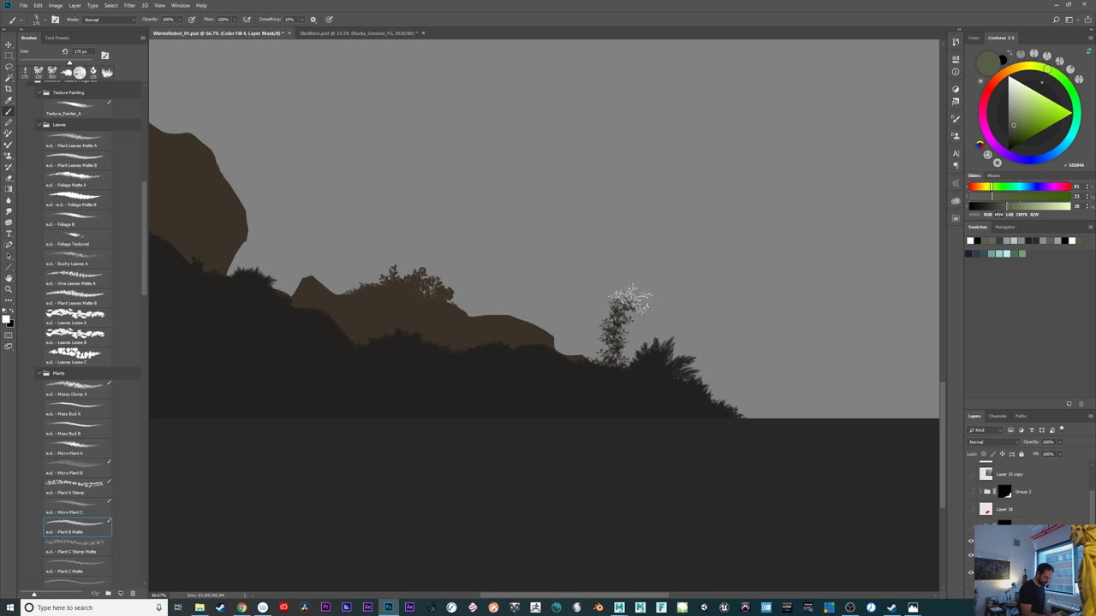
pyautogui.click(605, 373)
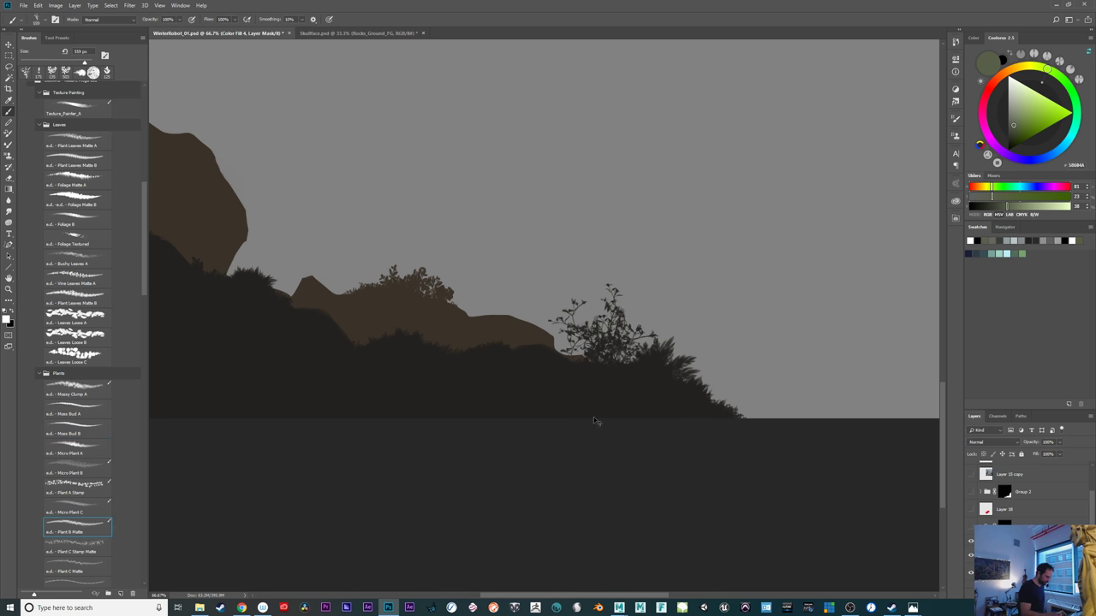
pyautogui.hotkey('ctrl', 'z')
pyautogui.click(614, 361)
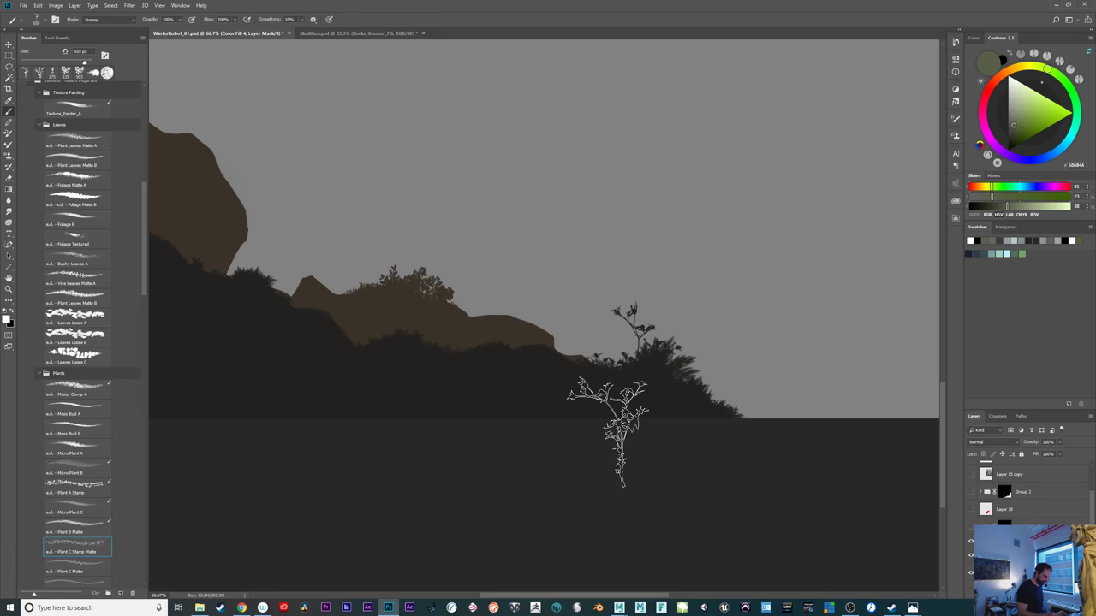
pyautogui.hotkey('ctrl', 'z')
# Try Micro Plant C stalks at different sizes beside the feathery clump on the dark mound, undoing the strokes
pyautogui.click(84, 506)
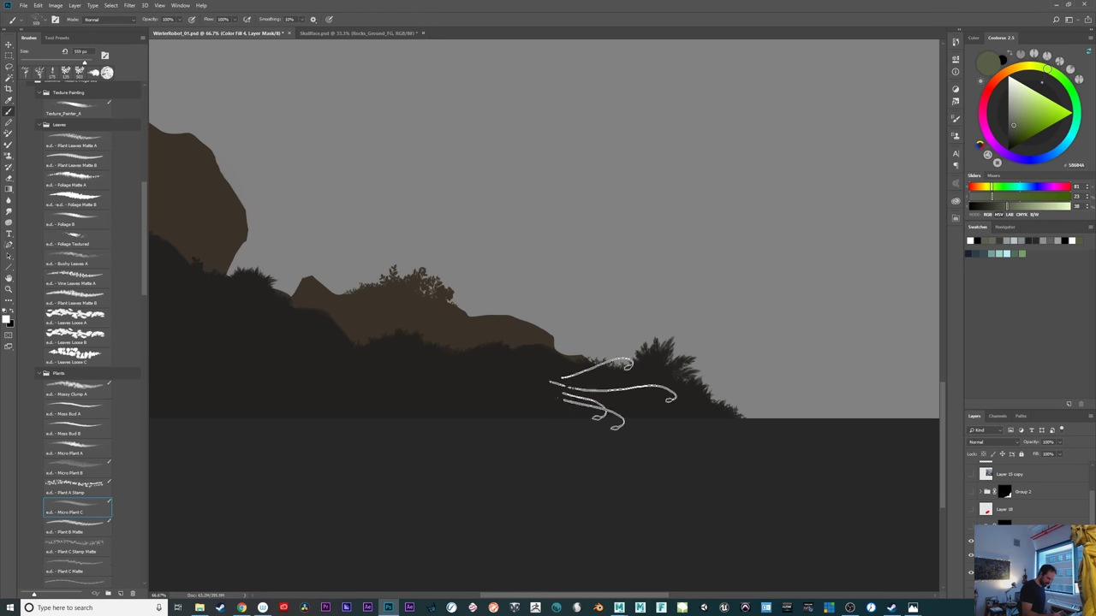
pyautogui.click(619, 359)
pyautogui.hotkey('ctrl', 'z')
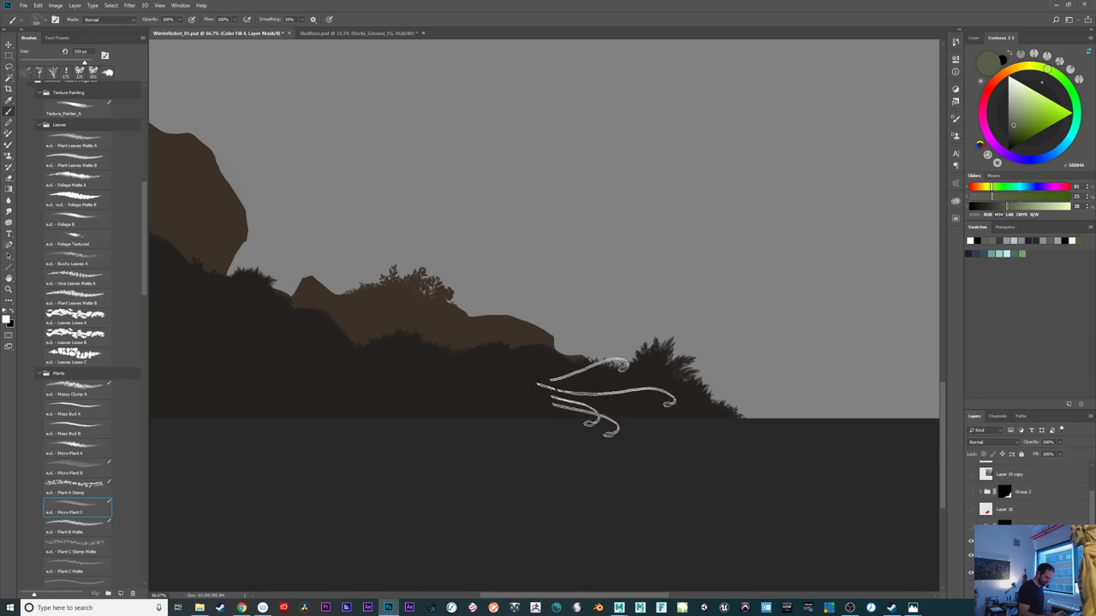
pyautogui.click(618, 358)
pyautogui.click(625, 358)
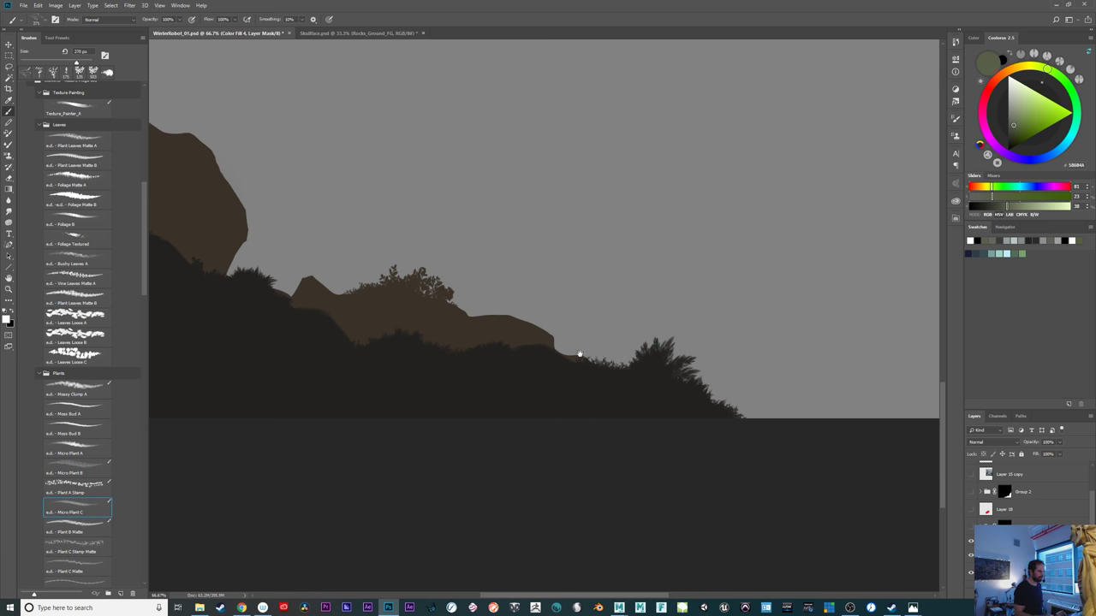
# Paint thin stalks beside the feathery clump on the dark mound with the Plants Budded Stalk brush
pyautogui.moveTo(581, 356); pyautogui.dragTo(742, 355)
pyautogui.click(76, 469)
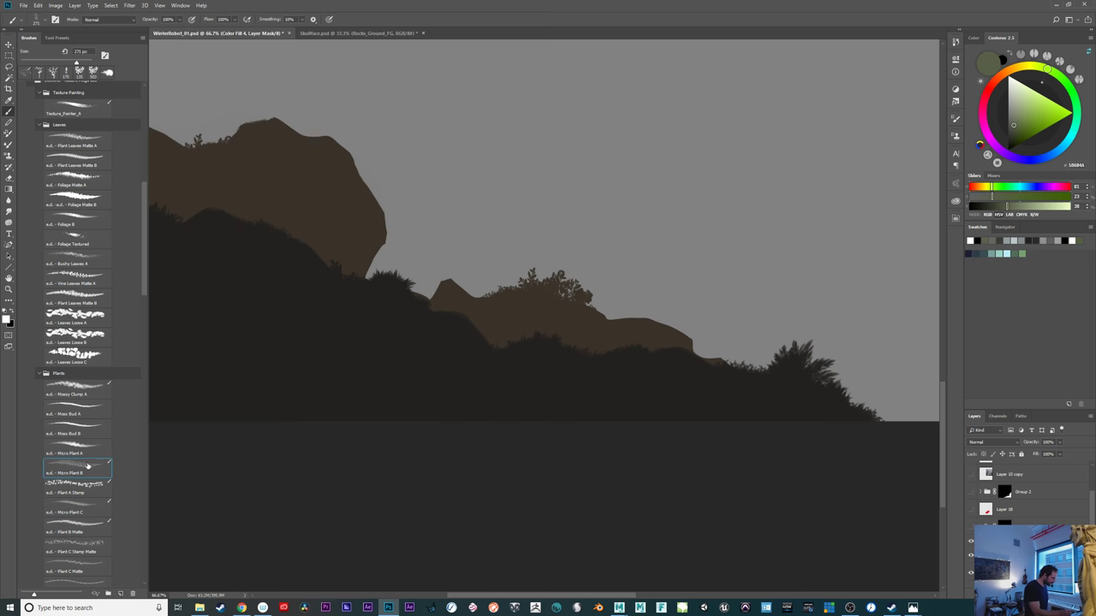
pyautogui.moveTo(146, 271); pyautogui.dragTo(143, 304)
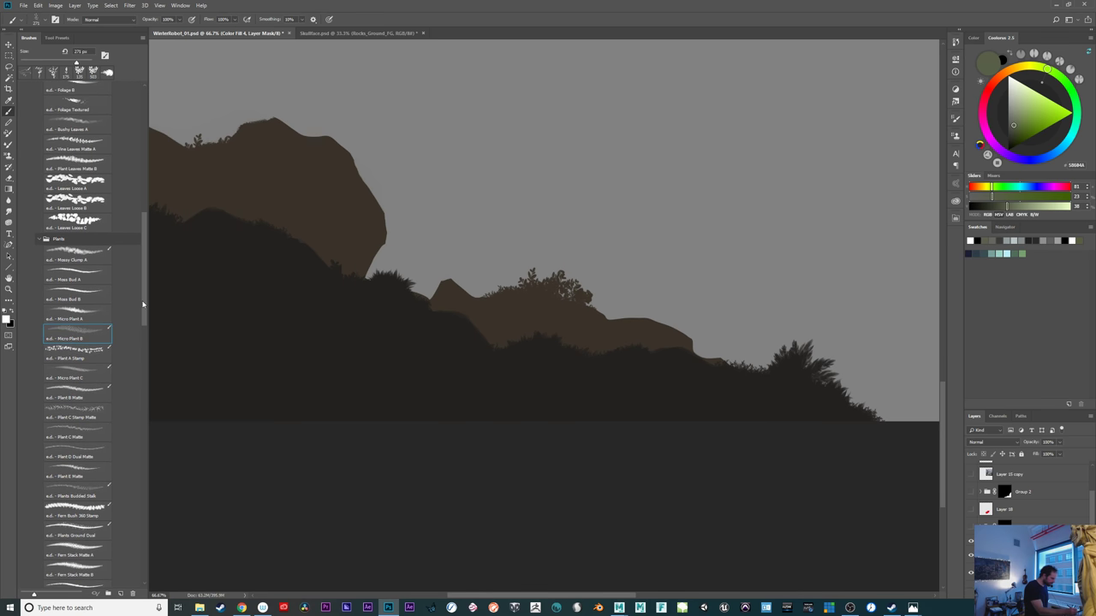
pyautogui.click(75, 494)
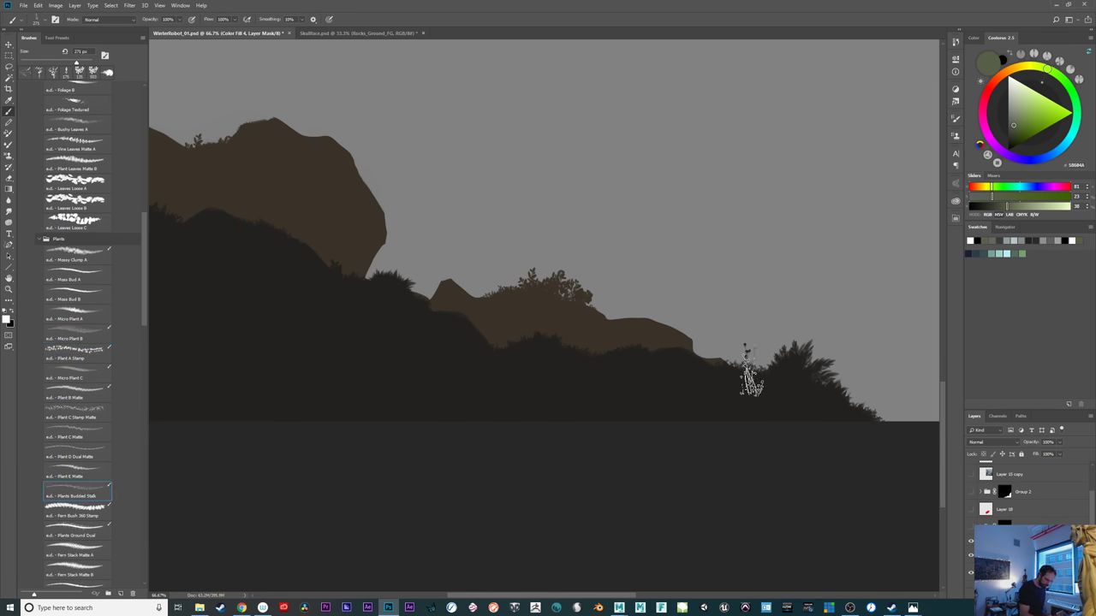
pyautogui.moveTo(746, 368); pyautogui.dragTo(771, 366)
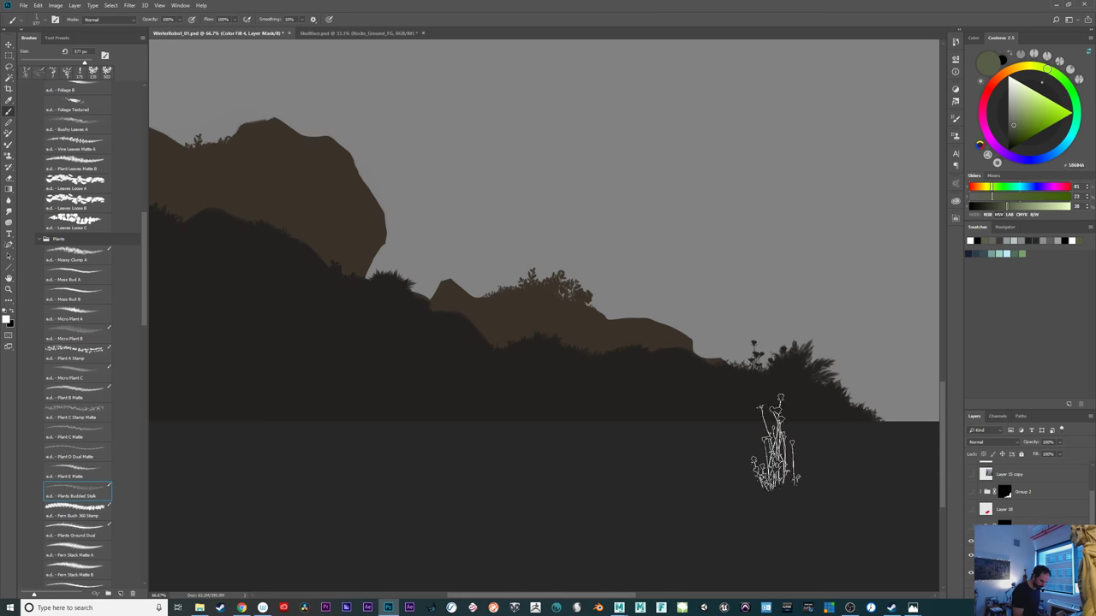
# Show the green foliage hill's layer to compare its edges with the dark mound's silhouette, and hide it again
pyautogui.moveTo(650, 424)
pyautogui.mouseDown()
pyautogui.moveTo(780, 480)
pyautogui.moveTo(563, 442)
pyautogui.mouseUp()
pyautogui.click(970, 529)
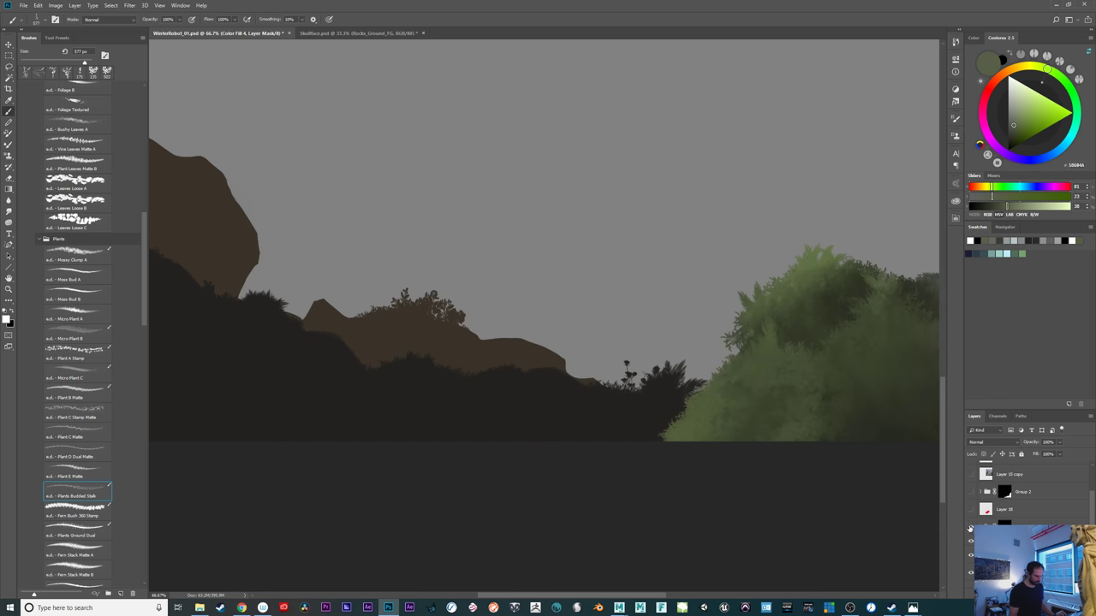
pyautogui.moveTo(838, 405)
pyautogui.mouseDown()
pyautogui.moveTo(478, 488)
pyautogui.moveTo(587, 447)
pyautogui.moveTo(841, 443)
pyautogui.moveTo(762, 442)
pyautogui.moveTo(333, 535)
pyautogui.mouseUp()
pyautogui.moveTo(573, 442)
pyautogui.mouseDown()
pyautogui.moveTo(834, 391)
pyautogui.moveTo(383, 536)
pyautogui.moveTo(744, 391)
pyautogui.moveTo(951, 561)
pyautogui.mouseUp()
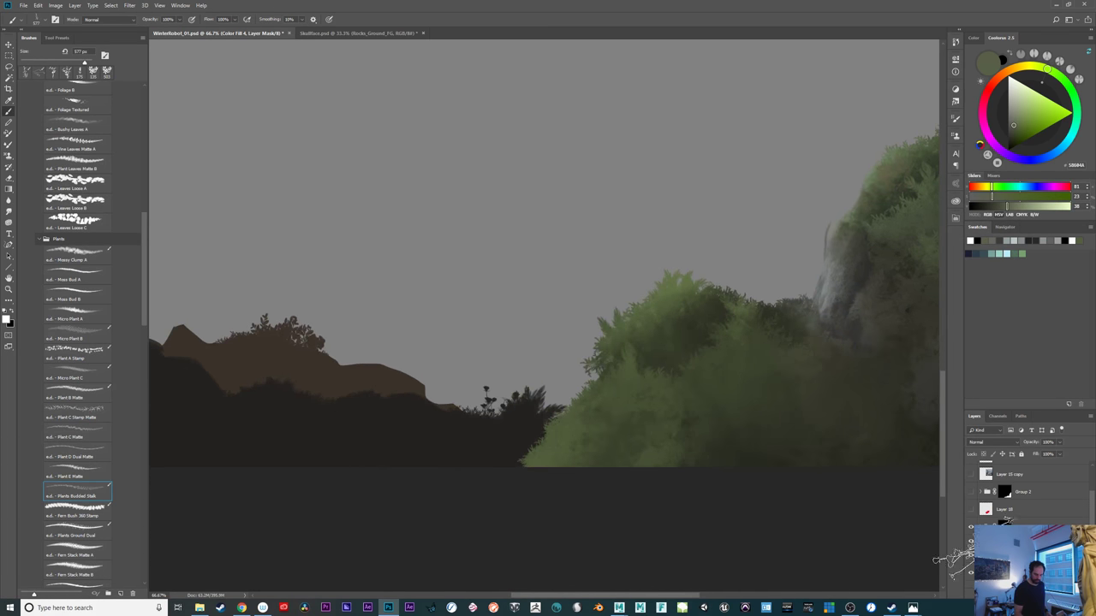
pyautogui.click(971, 541)
pyautogui.click(971, 541)
pyautogui.click(971, 528)
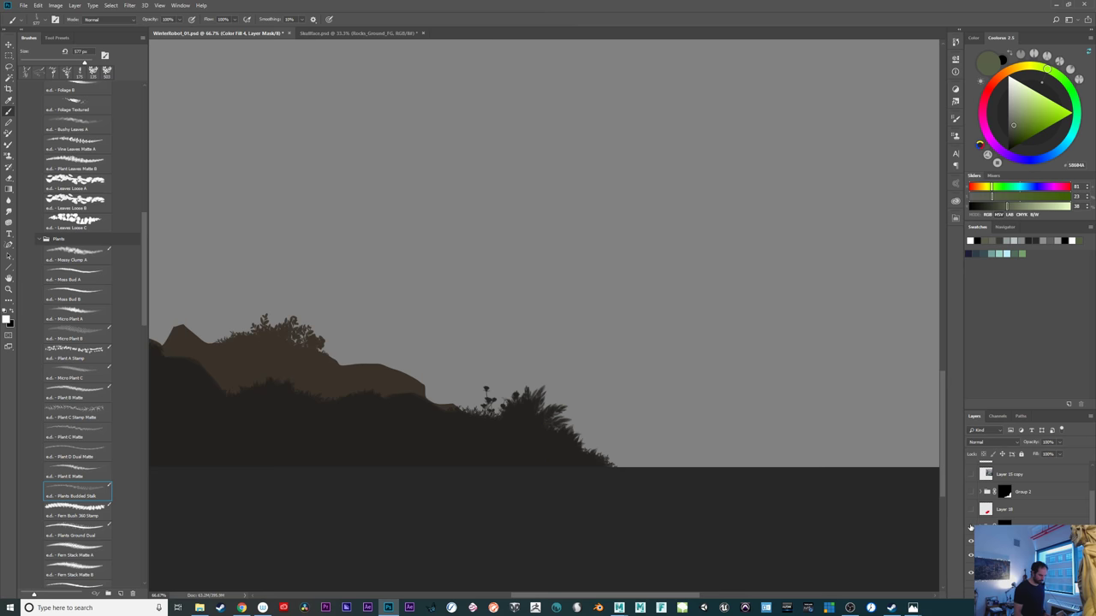
# Hide the dark mound's layer and stamp leafy plants along the brown rock silhouette's edge with the Plant Leaves Matte A eraser
pyautogui.moveTo(552, 429); pyautogui.dragTo(810, 417)
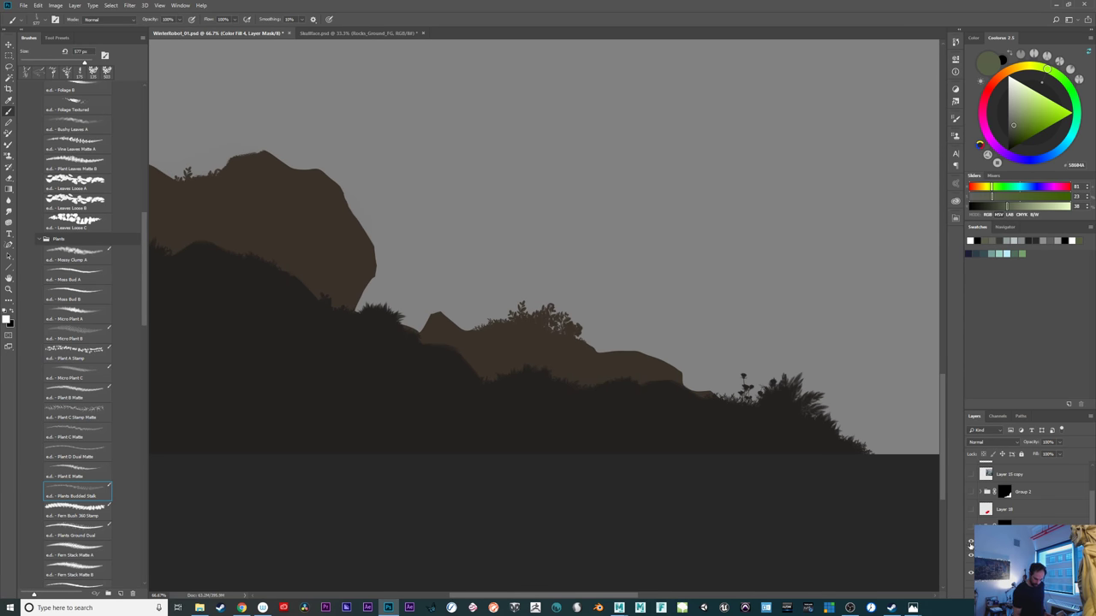
pyautogui.click(971, 555)
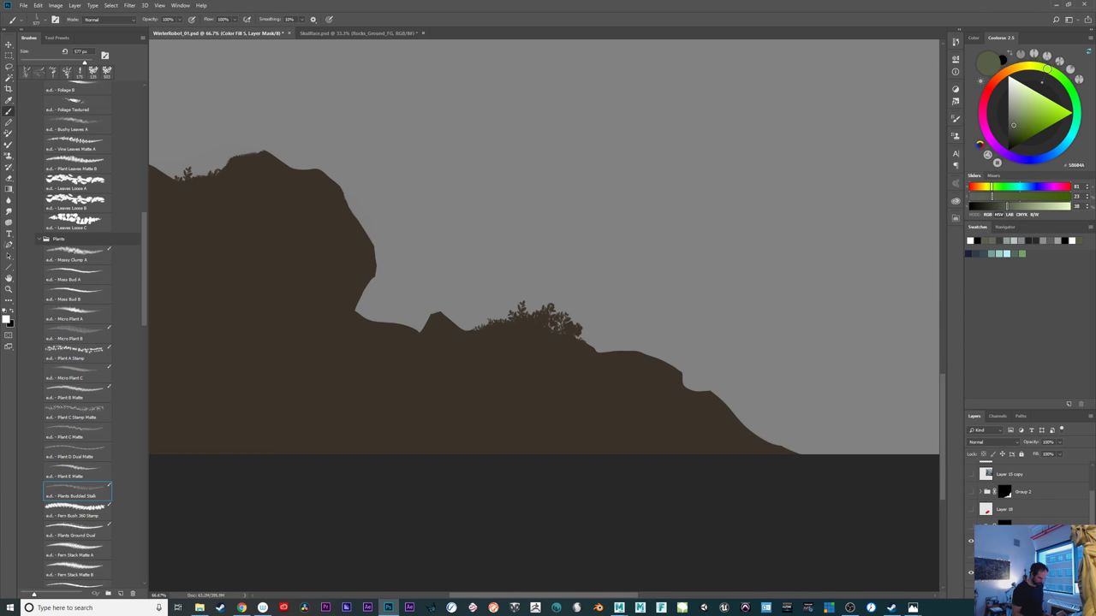
pyautogui.press('e')
pyautogui.moveTo(476, 369); pyautogui.dragTo(609, 397)
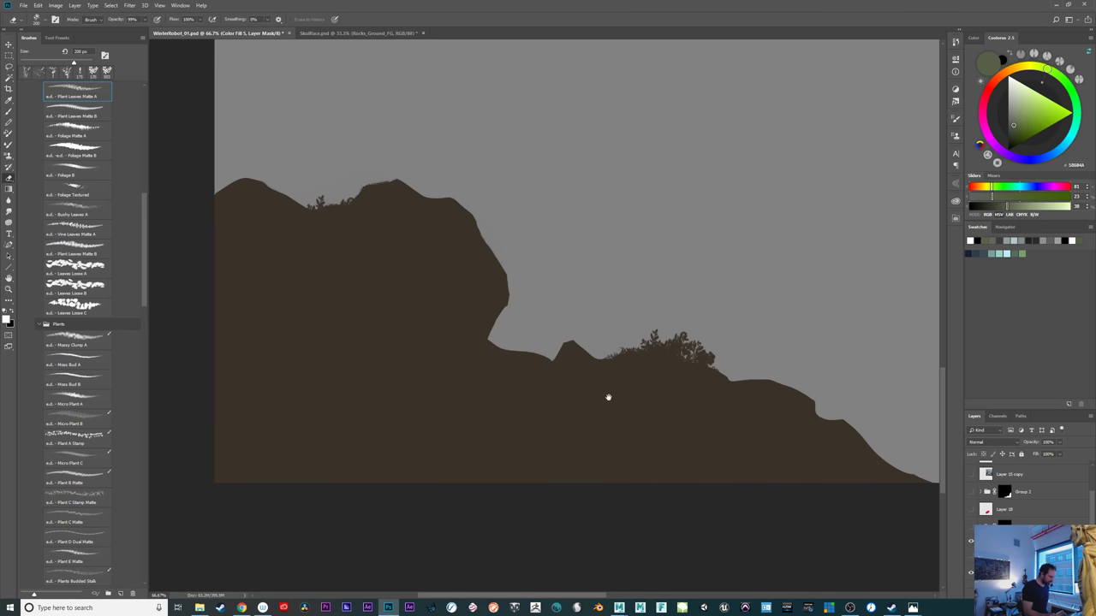
pyautogui.press('d')
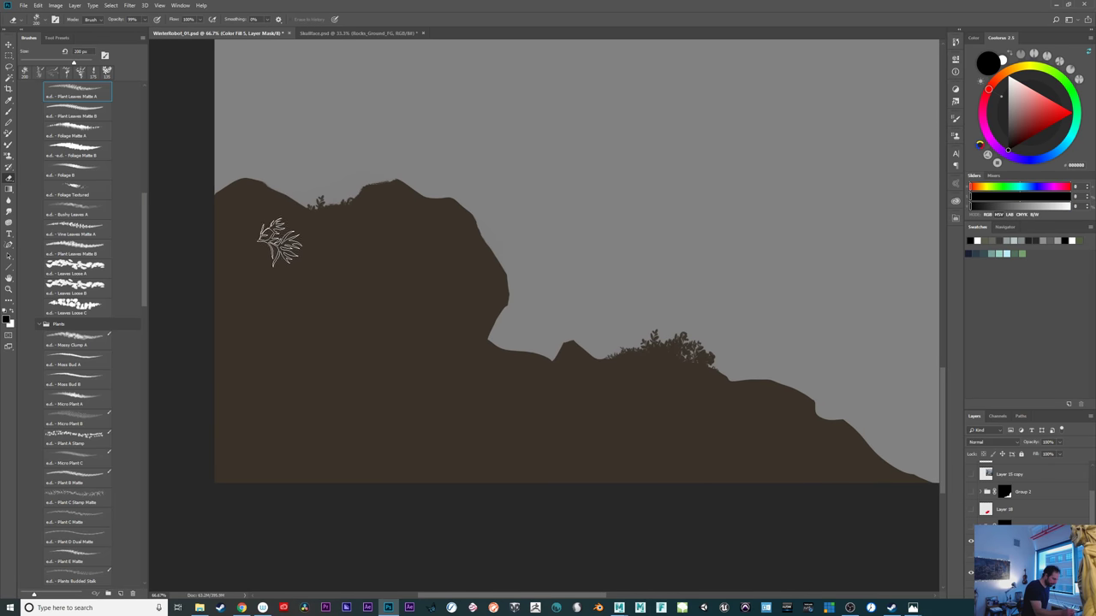
pyautogui.click(294, 224)
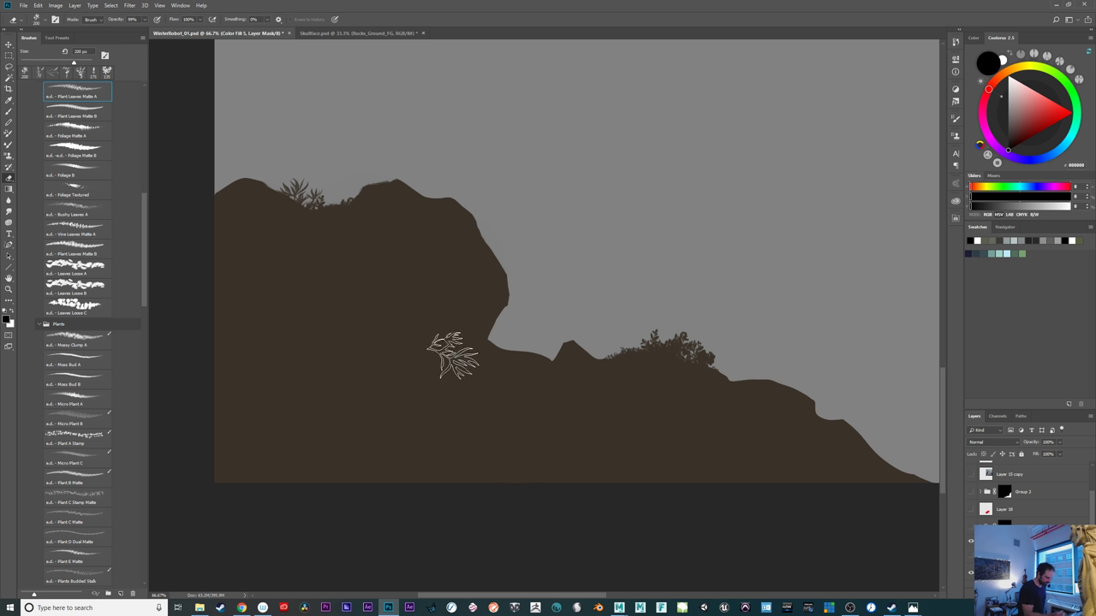
pyautogui.click(501, 335)
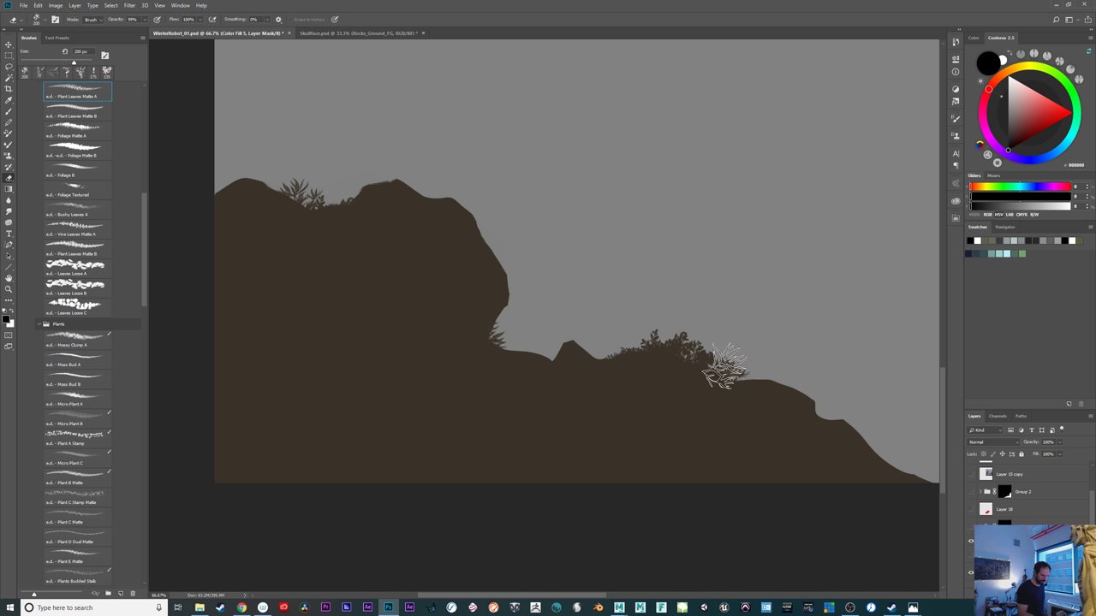
pyautogui.click(725, 368)
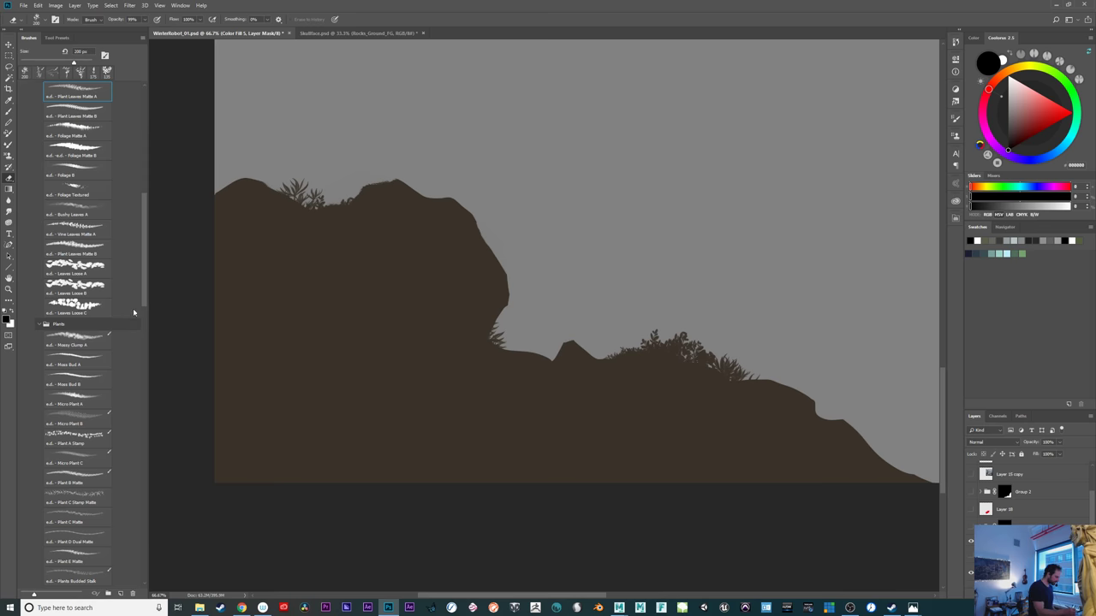
# Roughen the brown silhouette's edges along the tall rock and the lower slope with the Texture_Painter_A brush
pyautogui.moveTo(143, 252); pyautogui.dragTo(143, 200)
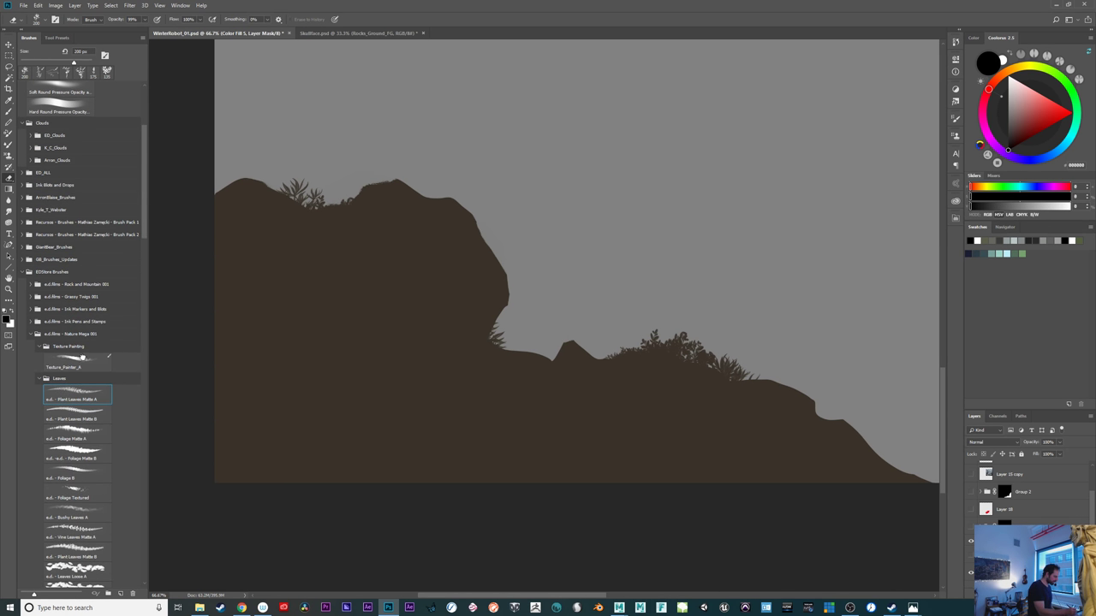
pyautogui.click(77, 361)
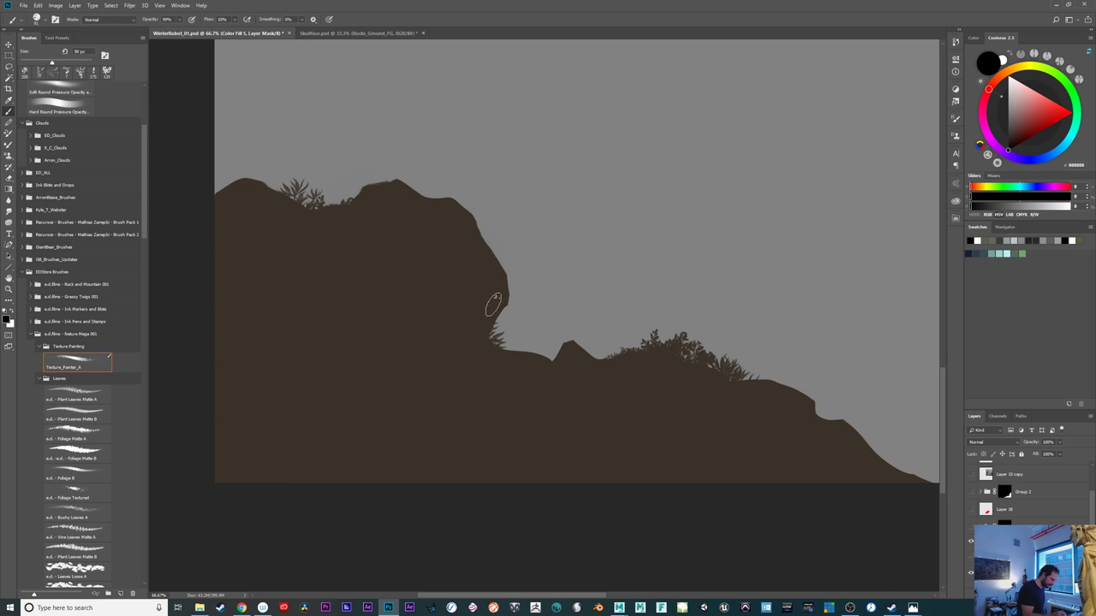
pyautogui.press('x')
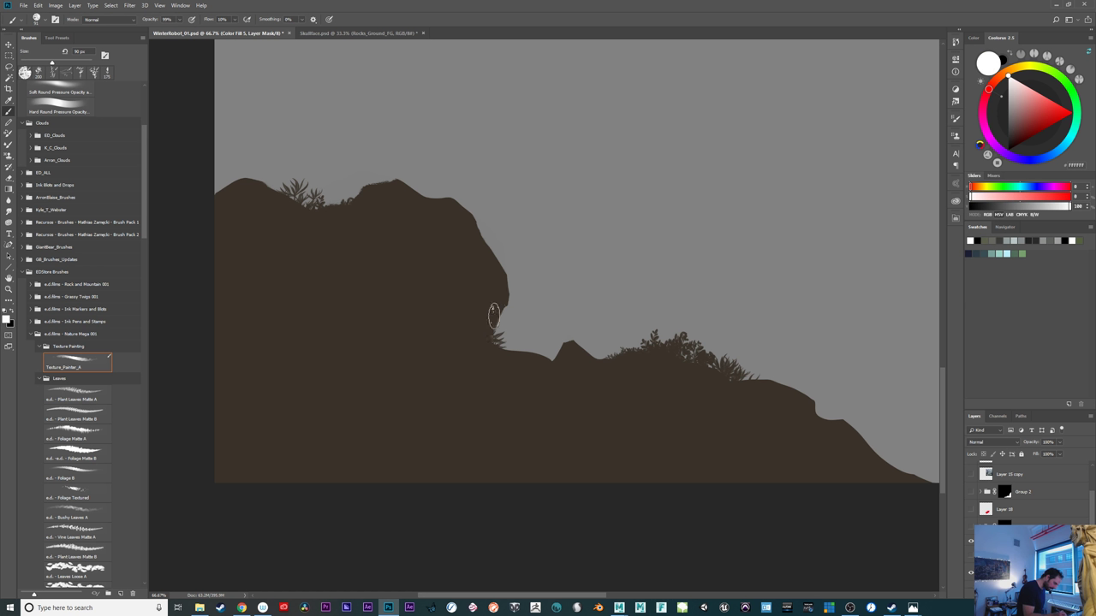
pyautogui.press('x')
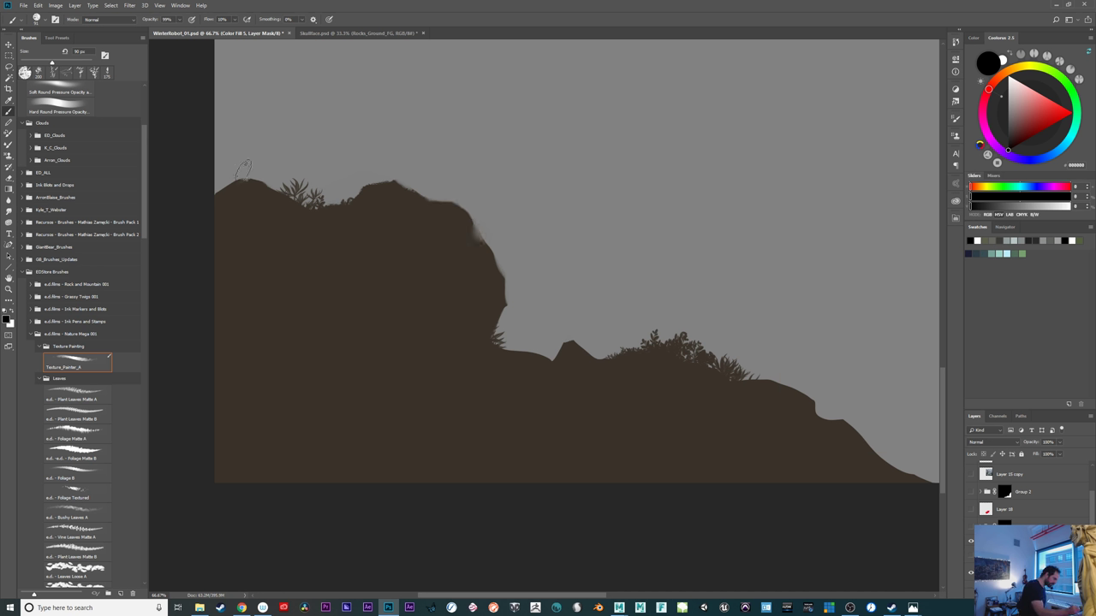
pyautogui.press('x')
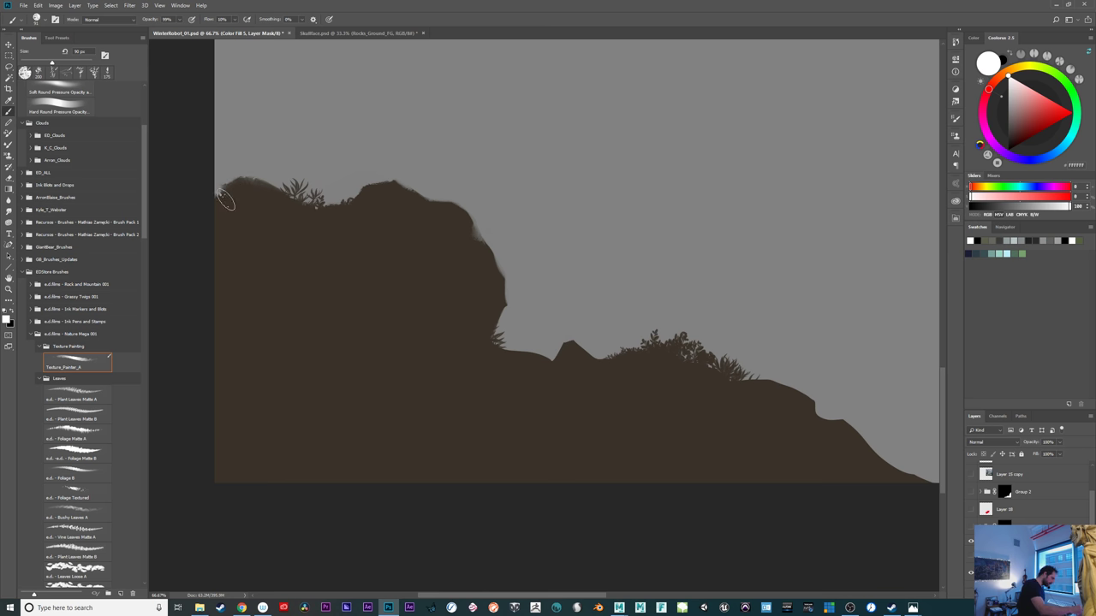
pyautogui.moveTo(719, 466); pyautogui.dragTo(596, 432)
pyautogui.moveTo(735, 411)
pyautogui.mouseDown()
pyautogui.moveTo(782, 446)
pyautogui.moveTo(736, 397)
pyautogui.moveTo(713, 399)
pyautogui.moveTo(738, 400)
pyautogui.moveTo(763, 428)
pyautogui.moveTo(802, 432)
pyautogui.moveTo(782, 441)
pyautogui.moveTo(815, 447)
pyautogui.mouseUp()
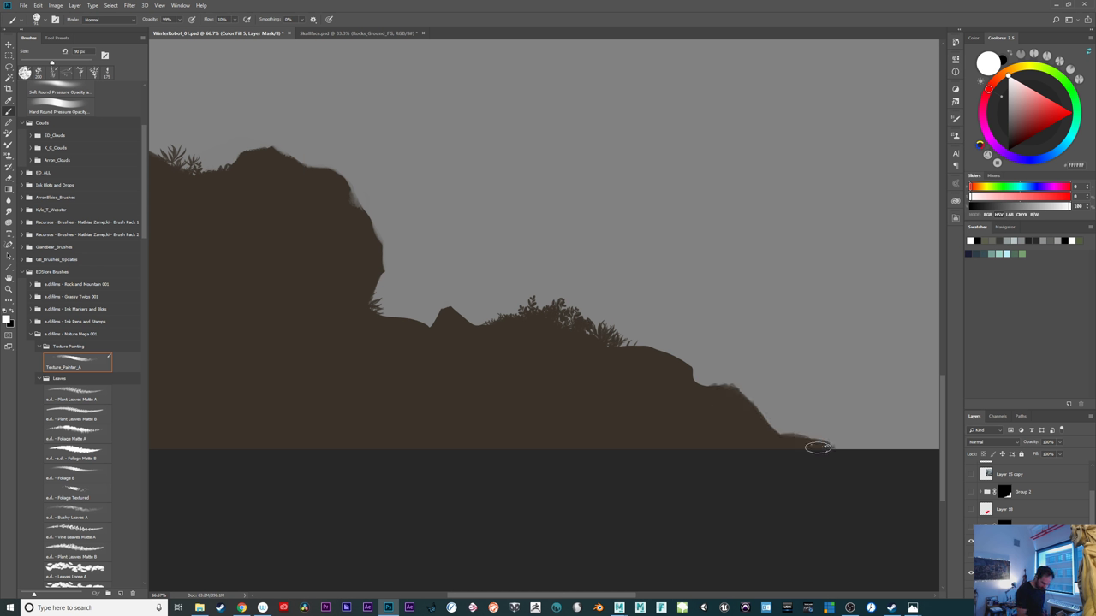
# Carve angular rock steps into the brown silhouette's lower slope on the mask with a smaller brush
pyautogui.press('x')
pyautogui.moveTo(690, 385)
pyautogui.mouseDown()
pyautogui.moveTo(704, 359)
pyautogui.moveTo(694, 366)
pyautogui.mouseUp()
pyautogui.hotkey('ctrl', 'z')
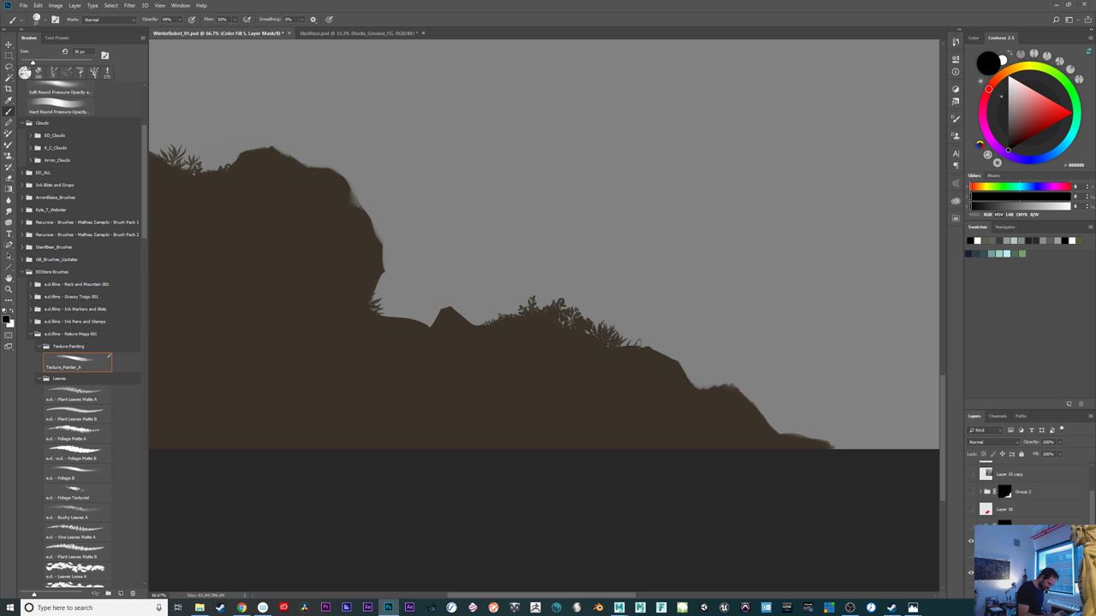
pyautogui.moveTo(639, 344); pyautogui.dragTo(656, 343)
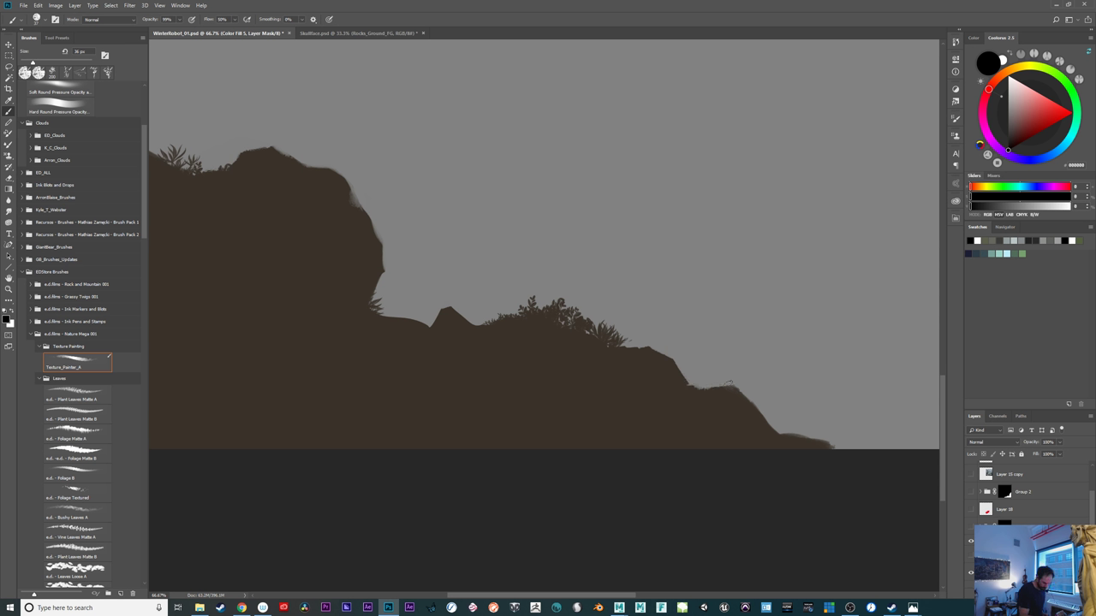
pyautogui.moveTo(749, 396); pyautogui.dragTo(758, 408)
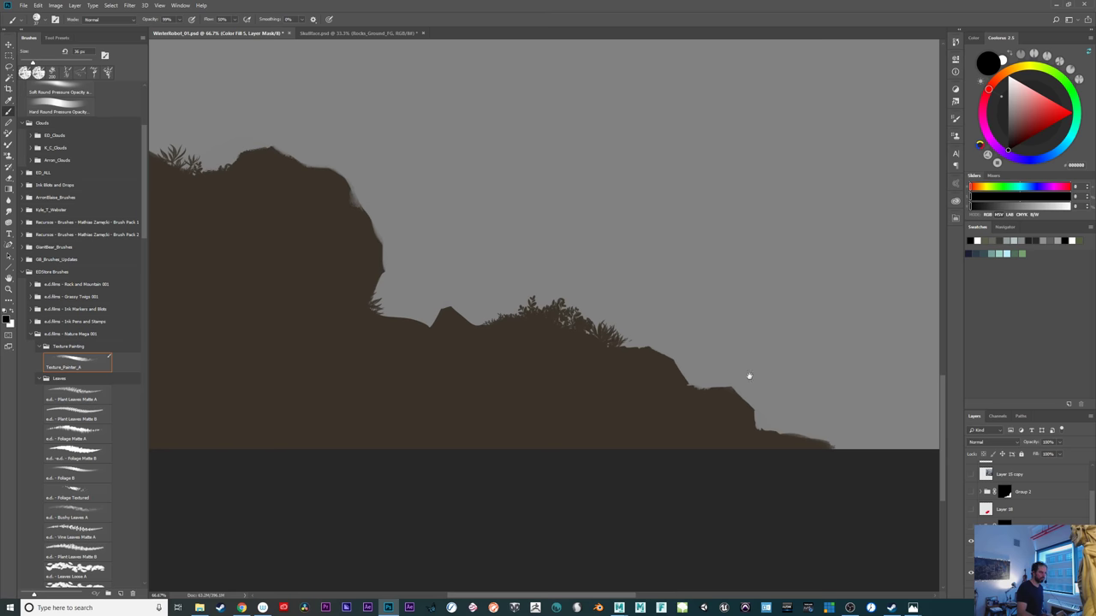
# Fill in the silhouette around the small pointed peak beside the tall rock to form a low rounded boulder
pyautogui.moveTo(750, 376); pyautogui.dragTo(743, 385)
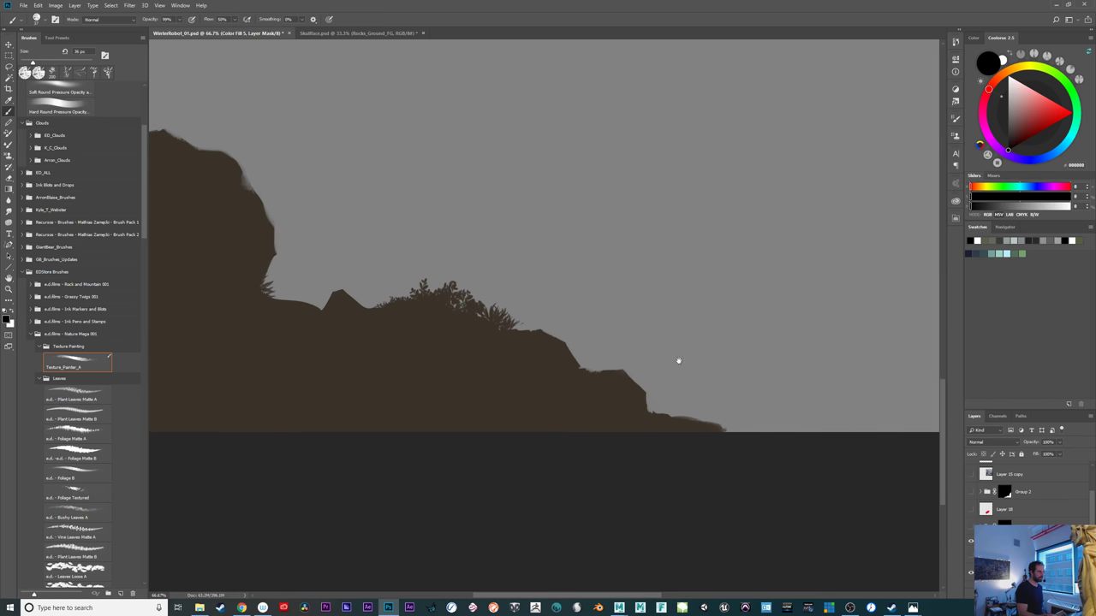
pyautogui.moveTo(678, 361)
pyautogui.mouseDown()
pyautogui.moveTo(797, 363)
pyautogui.moveTo(808, 377)
pyautogui.moveTo(813, 399)
pyautogui.moveTo(749, 499)
pyautogui.mouseUp()
pyautogui.press('x')
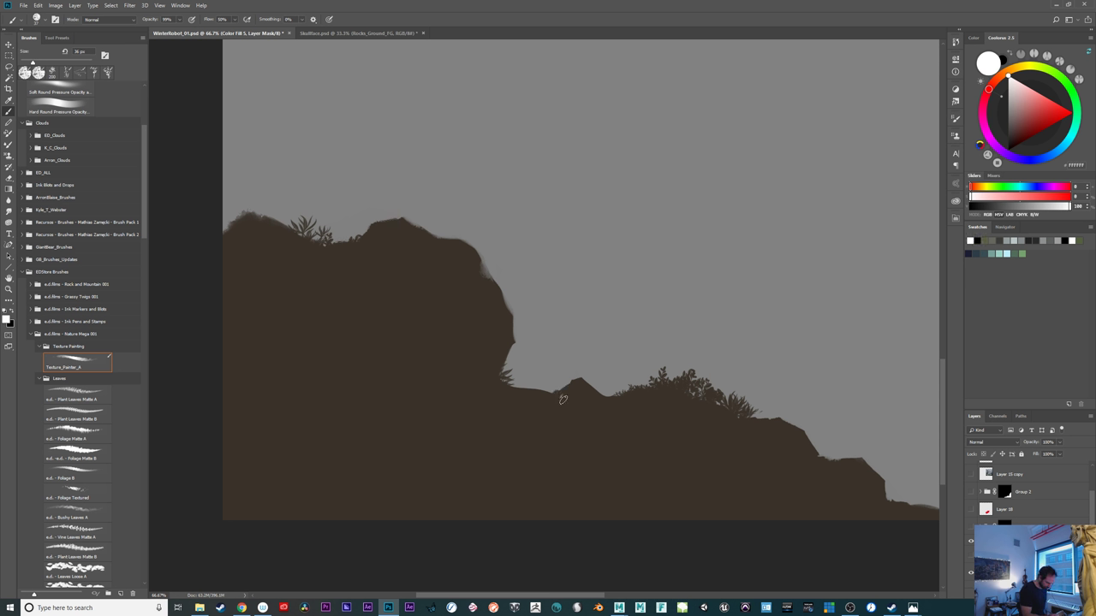
pyautogui.moveTo(582, 380); pyautogui.dragTo(613, 404)
pyautogui.moveTo(543, 392); pyautogui.dragTo(556, 390)
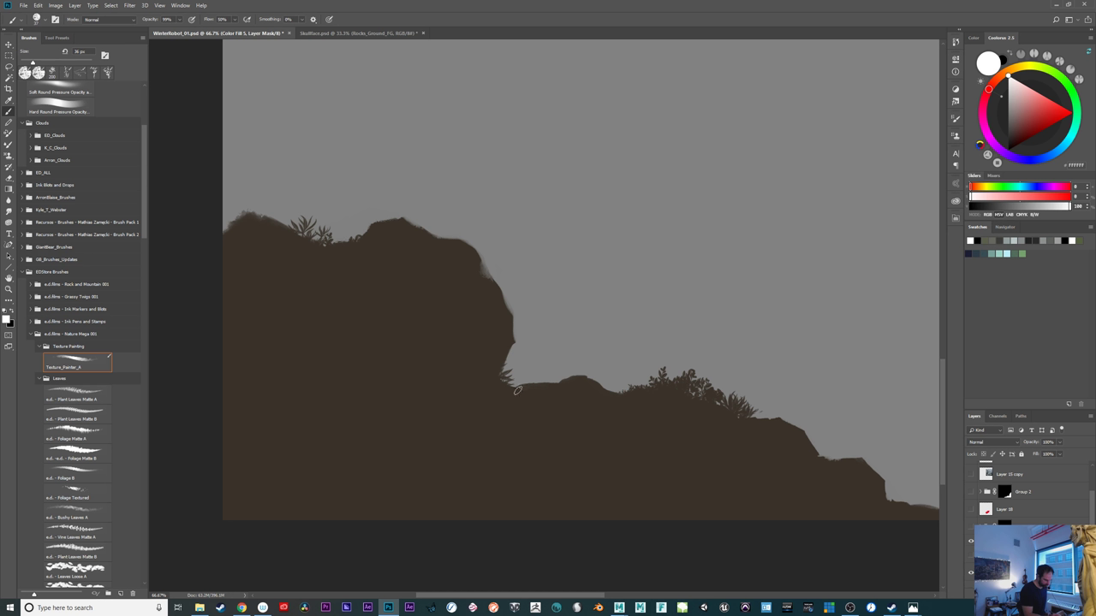
# Cut a hard angular notch into the tall brown rock's outer edge and touch up its contour on the mask
pyautogui.press('x')
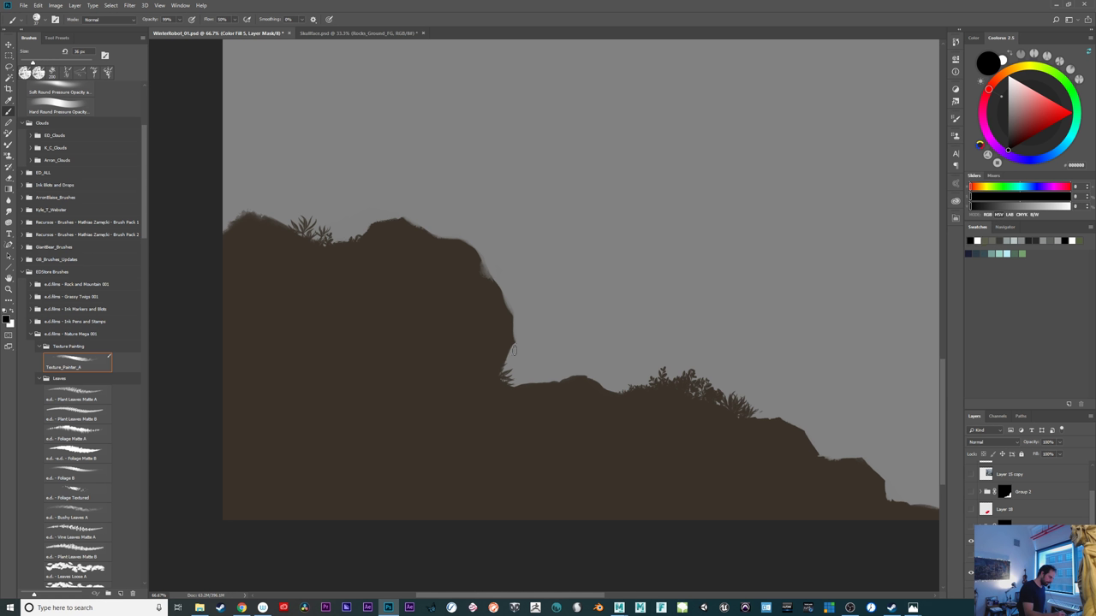
pyautogui.moveTo(502, 291)
pyautogui.mouseDown()
pyautogui.moveTo(481, 259)
pyautogui.moveTo(497, 317)
pyautogui.moveTo(512, 329)
pyautogui.moveTo(478, 246)
pyautogui.mouseUp()
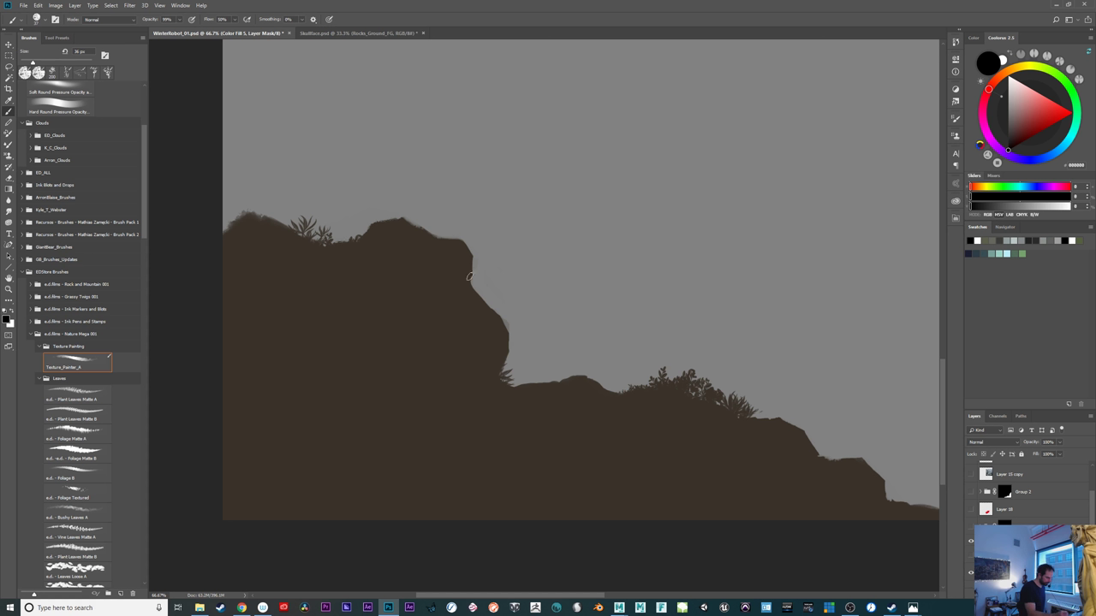
pyautogui.press('x')
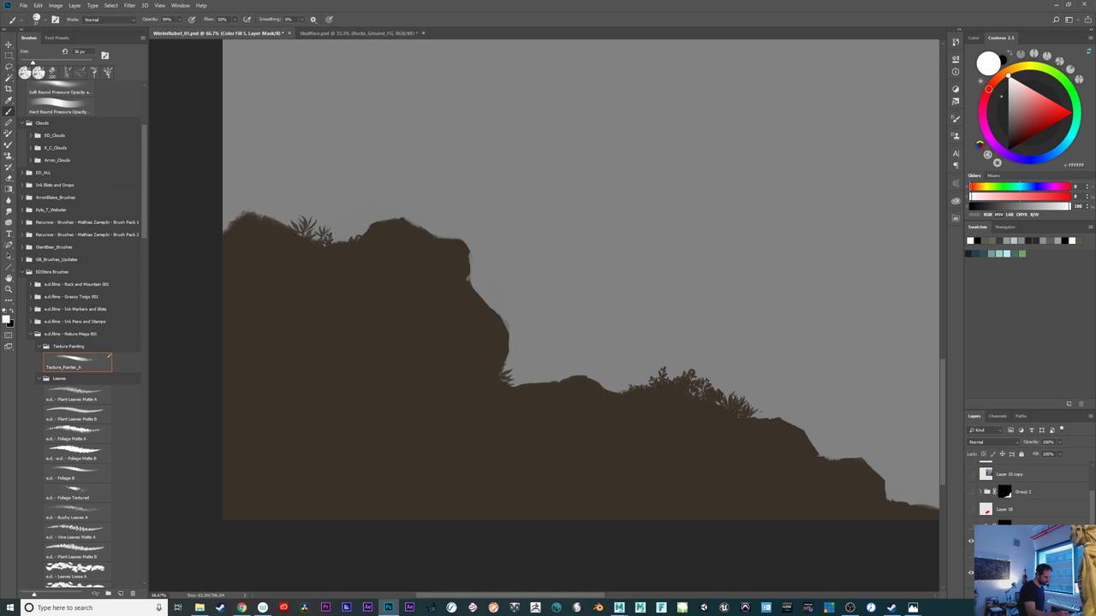
pyautogui.moveTo(472, 251); pyautogui.dragTo(469, 281)
# Show the dark mound, painted green hill and flat dark-green silhouette together, and review how their edges overlap
pyautogui.moveTo(804, 467); pyautogui.dragTo(792, 455)
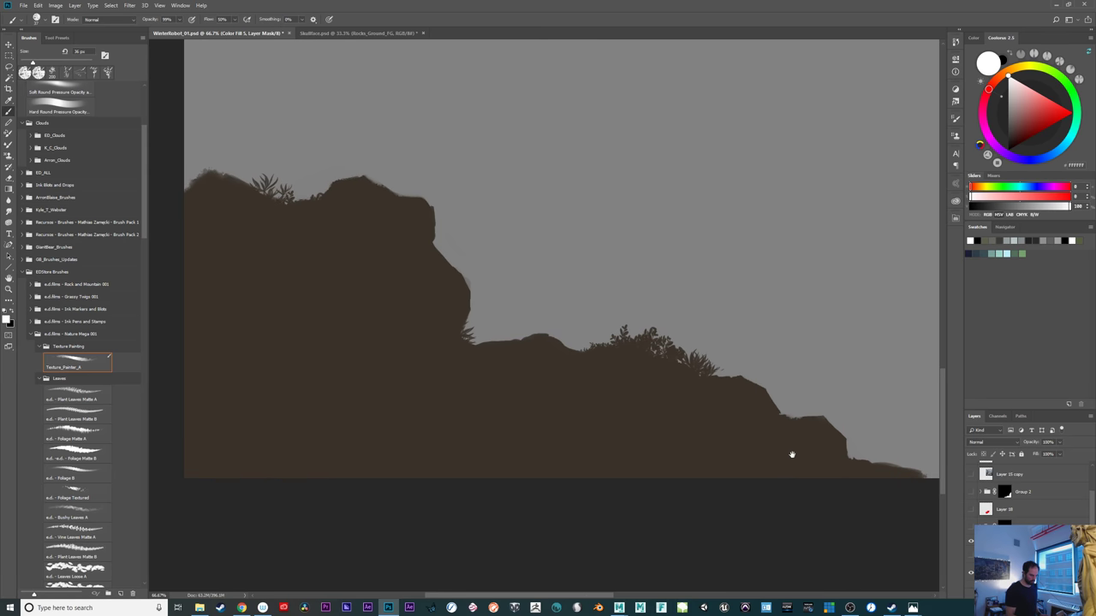
pyautogui.click(970, 558)
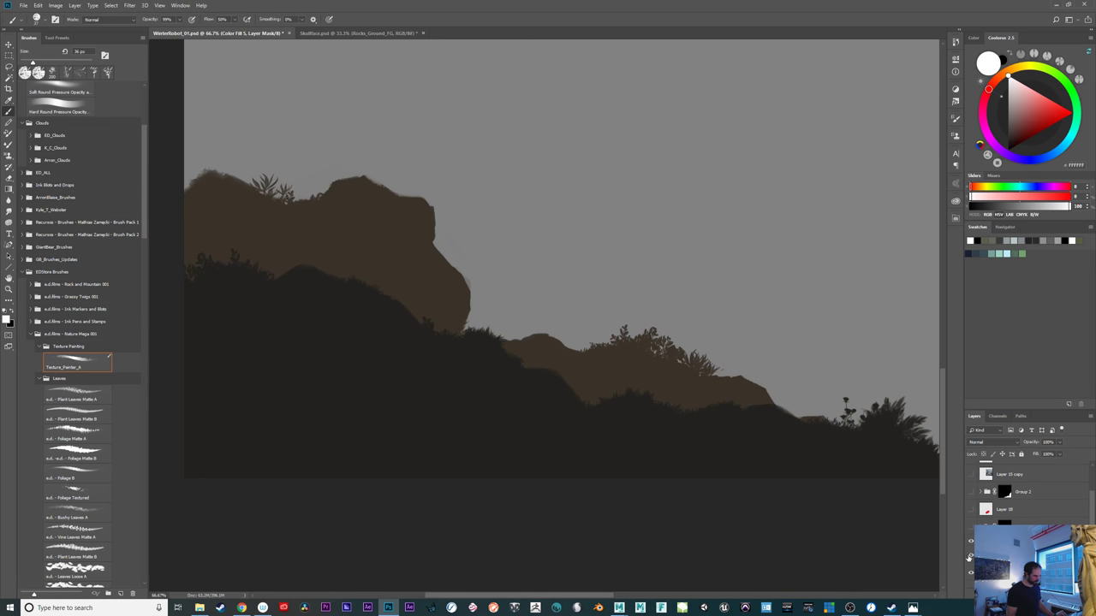
pyautogui.click(971, 529)
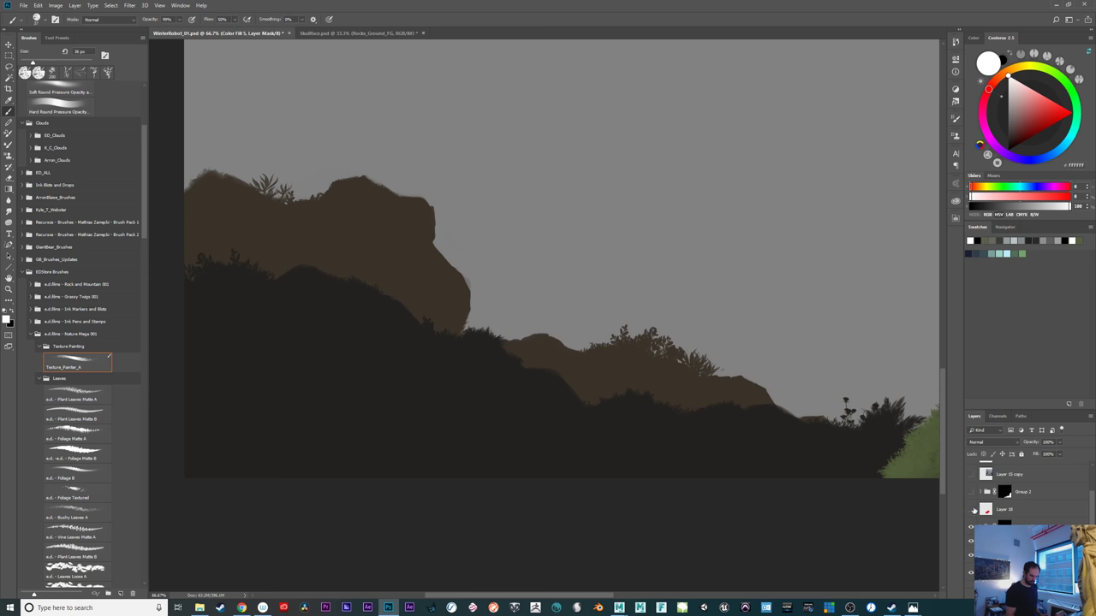
pyautogui.moveTo(794, 497); pyautogui.dragTo(435, 485)
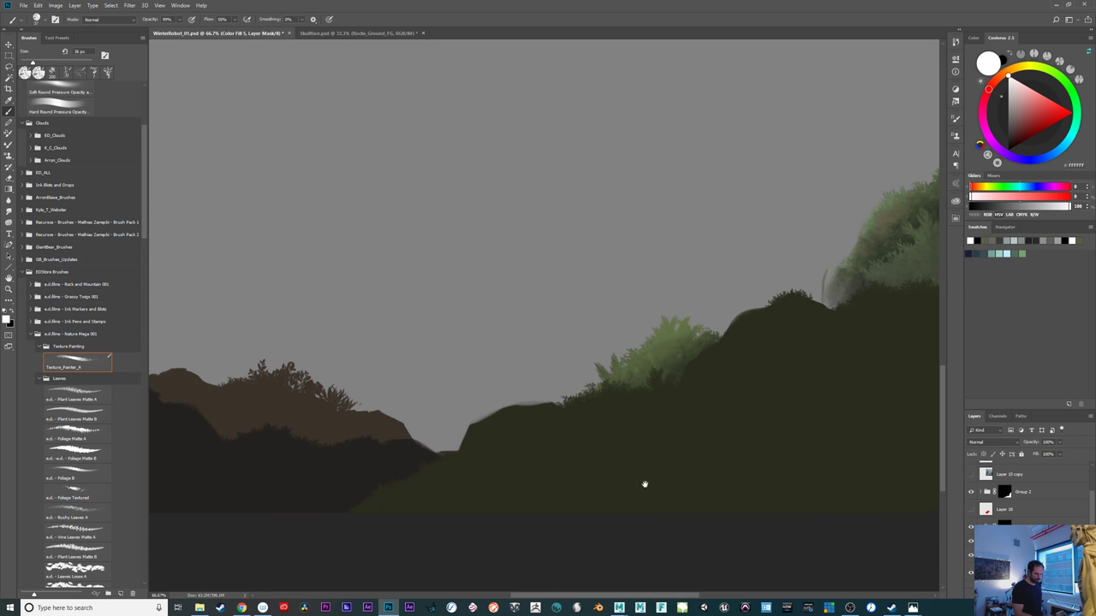
pyautogui.moveTo(666, 477); pyautogui.dragTo(460, 492)
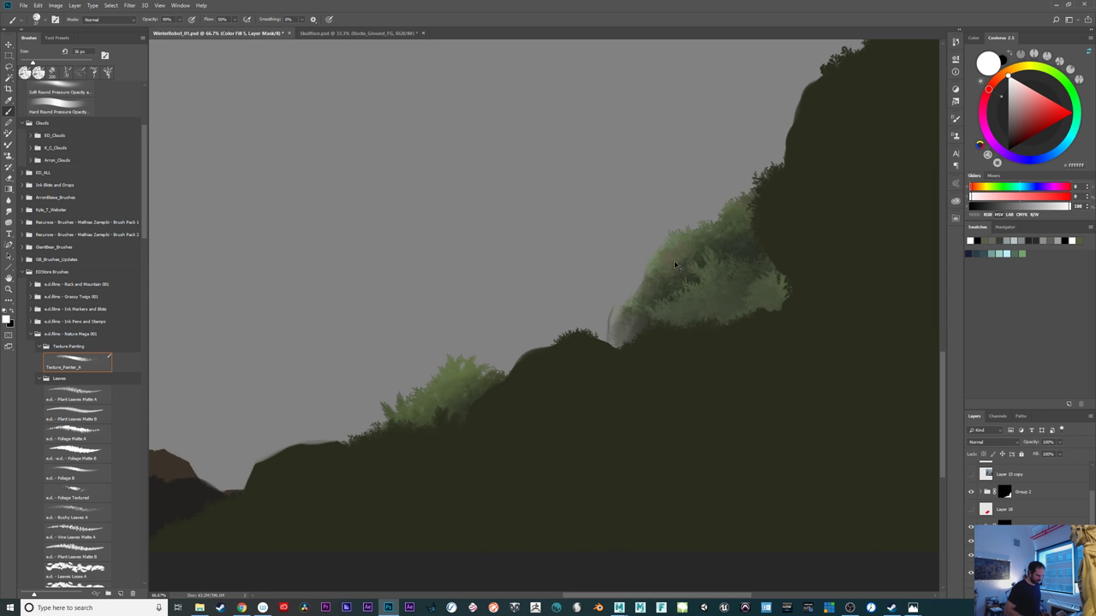
pyautogui.hotkey('ctrl', '-')
pyautogui.moveTo(672, 444); pyautogui.dragTo(822, 494)
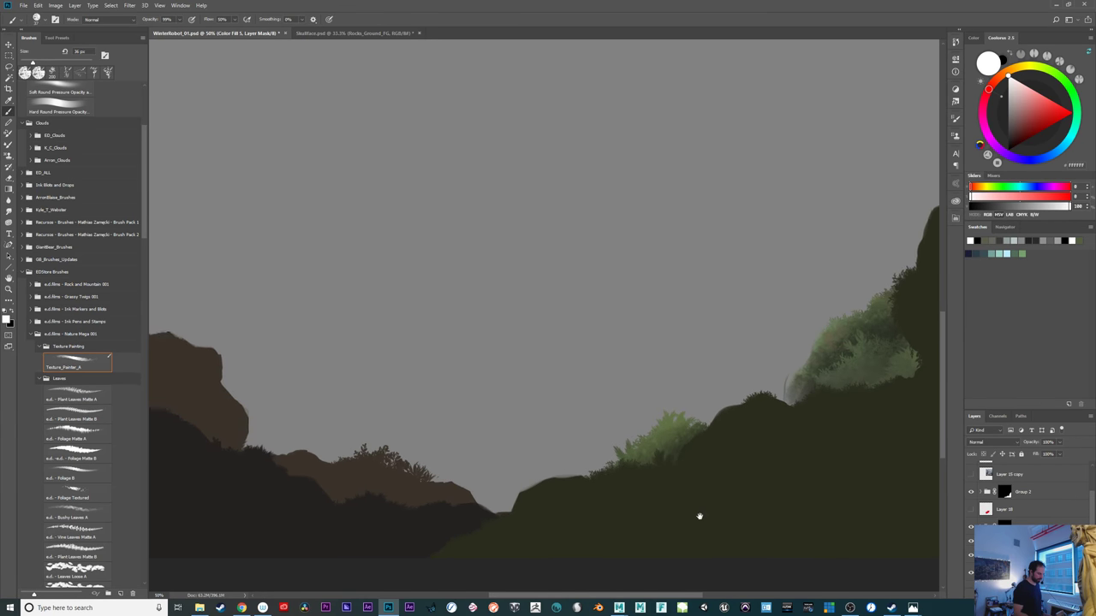
pyautogui.moveTo(702, 516); pyautogui.dragTo(639, 516)
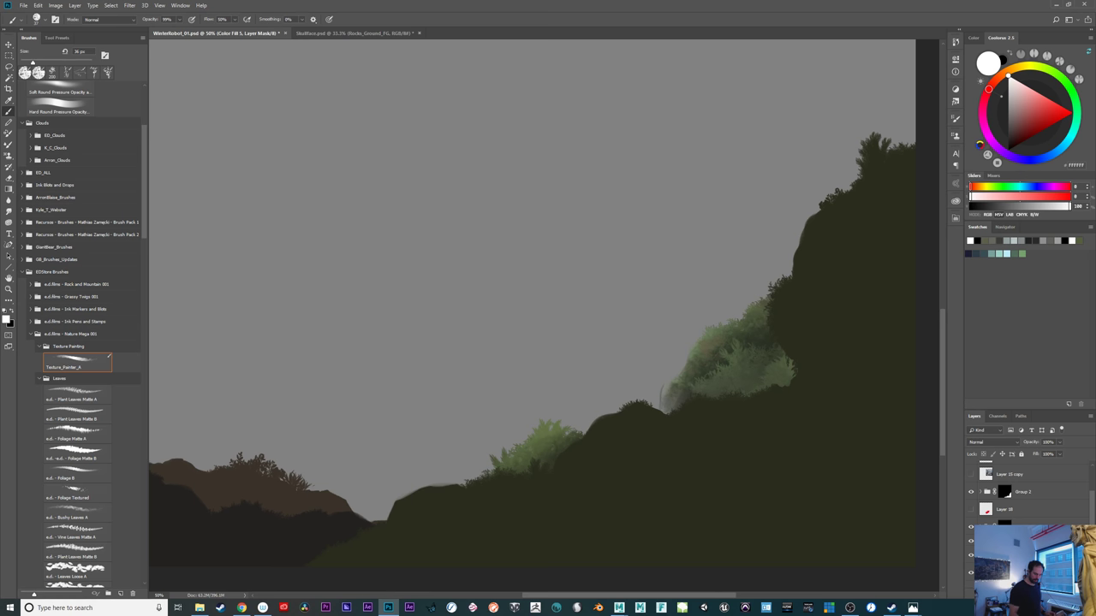
# Show the winter landscape painting behind the foreground silhouettes
pyautogui.click(1006, 555)
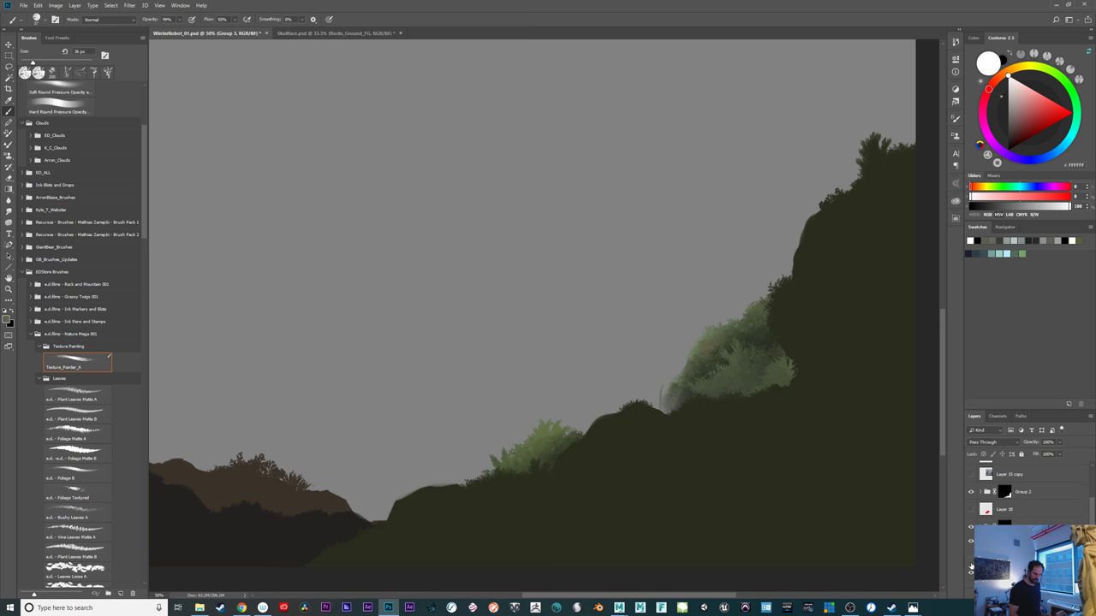
pyautogui.click(970, 567)
pyautogui.moveTo(575, 485); pyautogui.dragTo(619, 464)
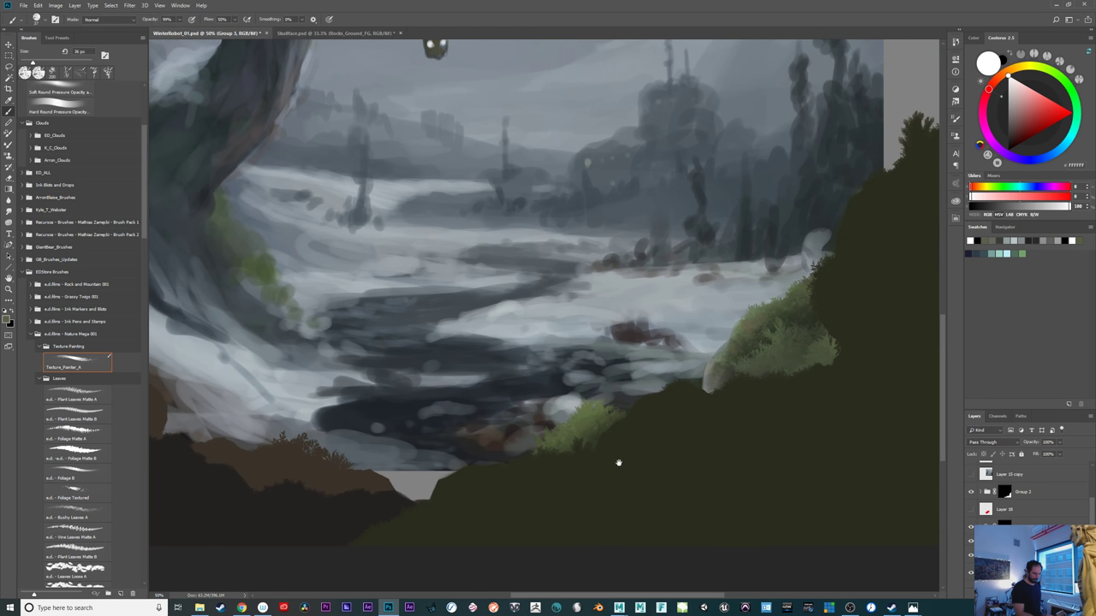
# Hide the flat dark-green silhouette and toggle the painted rock and foliage group to compare it against the winter landscape, leaving it visible
pyautogui.click(1005, 527)
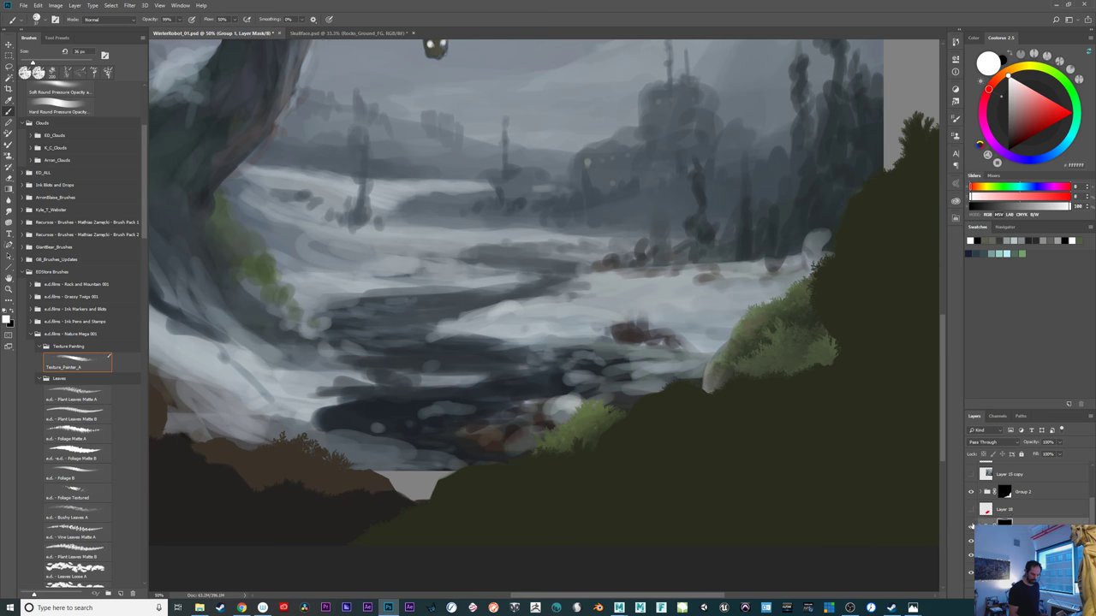
pyautogui.click(971, 527)
pyautogui.click(971, 528)
pyautogui.click(969, 531)
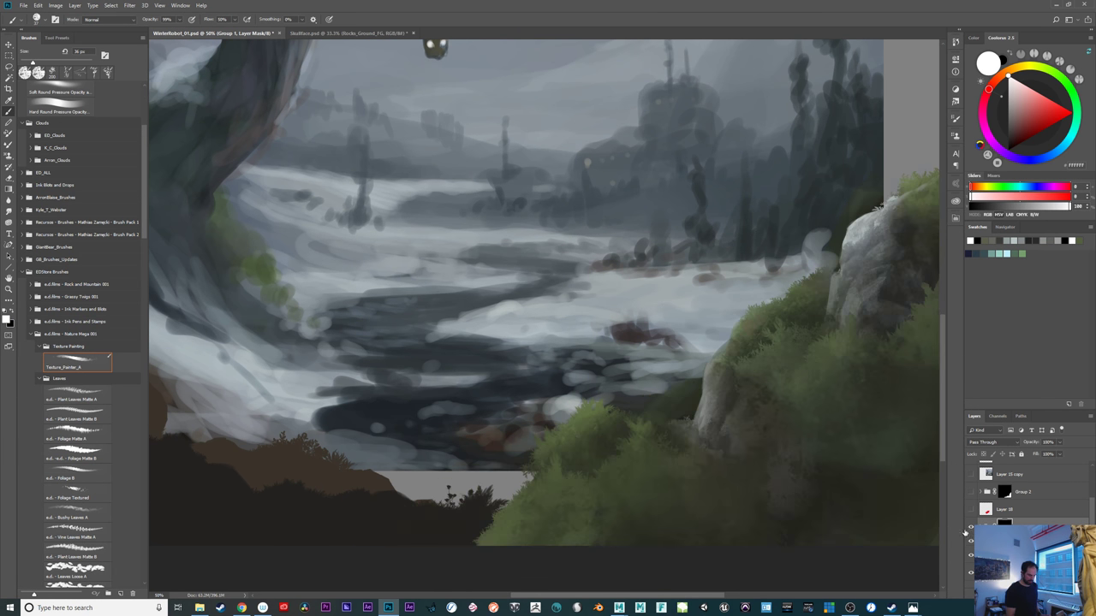
pyautogui.click(970, 531)
pyautogui.click(970, 531)
pyautogui.moveTo(810, 482); pyautogui.dragTo(590, 494)
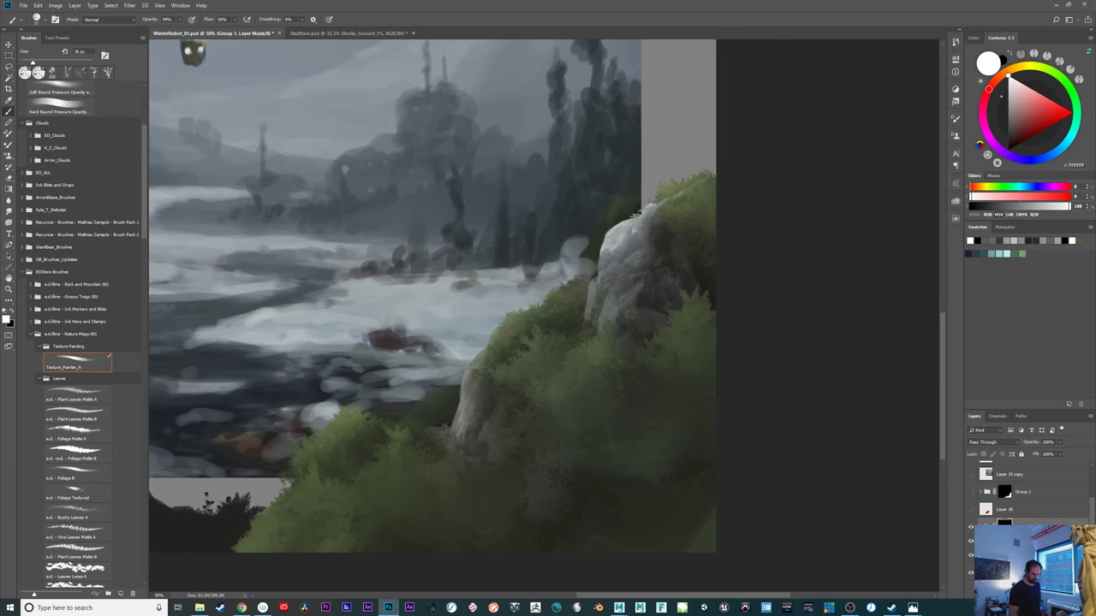
pyautogui.press('v')
pyautogui.moveTo(777, 523); pyautogui.dragTo(653, 427)
pyautogui.hotkey('ctrl', 'z')
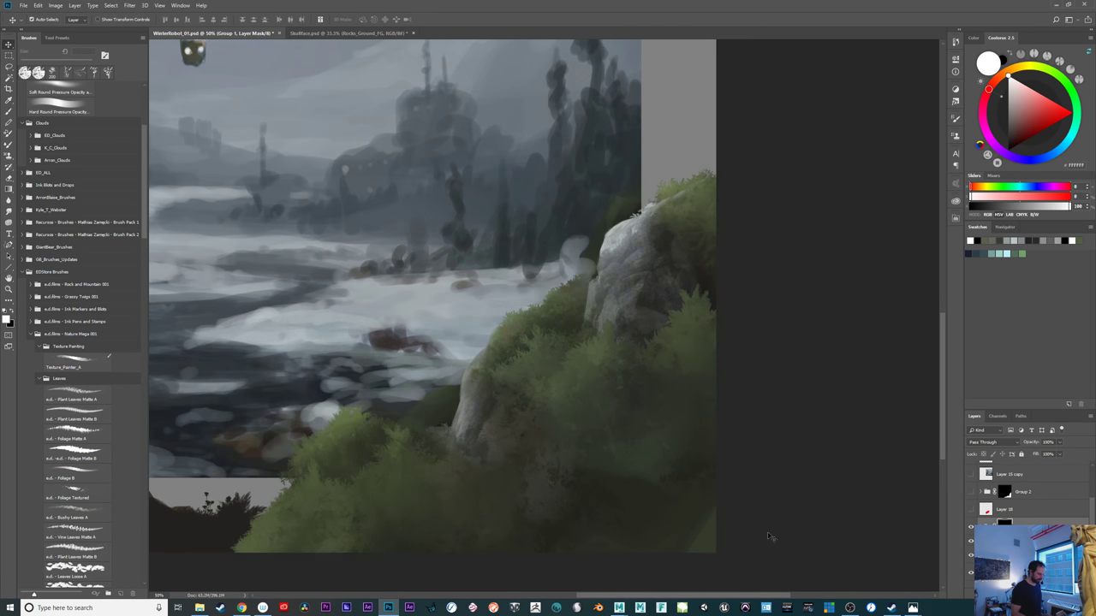
# Show the flat dark-green silhouette group, expand it, and add a new empty layer inside it
pyautogui.moveTo(739, 518); pyautogui.dragTo(791, 501)
pyautogui.click(971, 493)
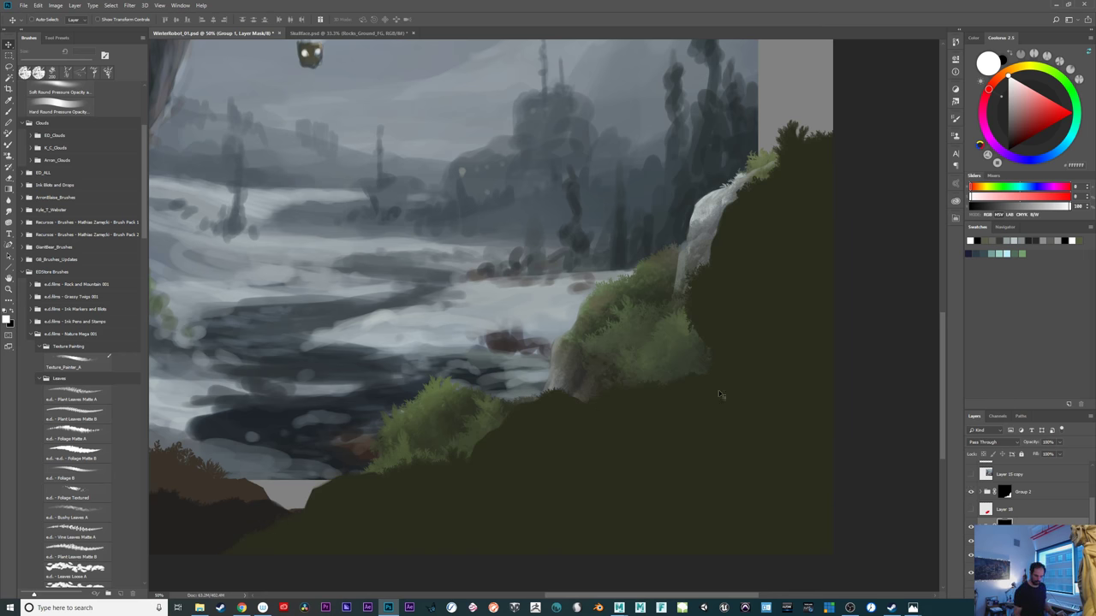
pyautogui.click(971, 494)
pyautogui.click(972, 494)
pyautogui.click(982, 496)
pyautogui.click(1021, 511)
pyautogui.hotkey('ctrl', 'alt', 'shift', 'n')
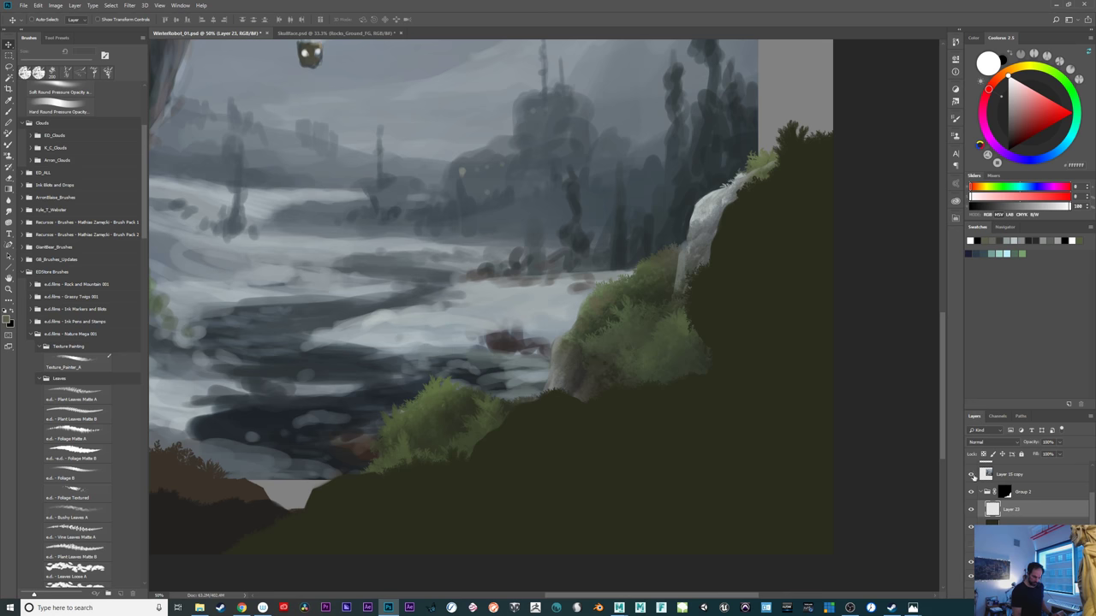
# Show the small copy of the winter landscape and move it clear of the foreground silhouette as a painting reference
pyautogui.hotkey('ctrl', 'v')
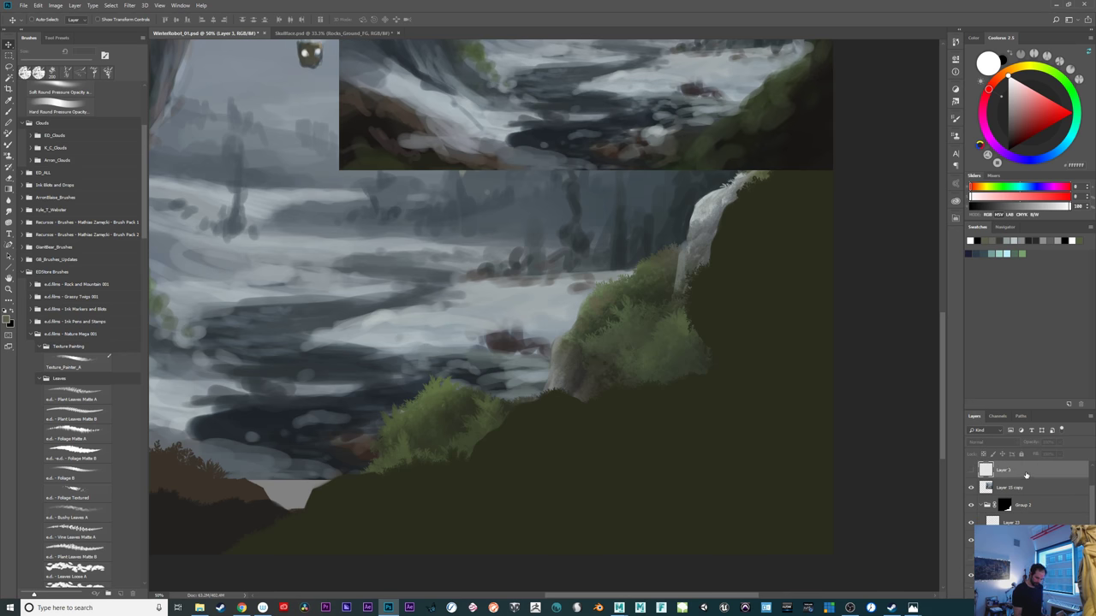
pyautogui.click(1026, 487)
pyautogui.moveTo(756, 233); pyautogui.dragTo(450, 358)
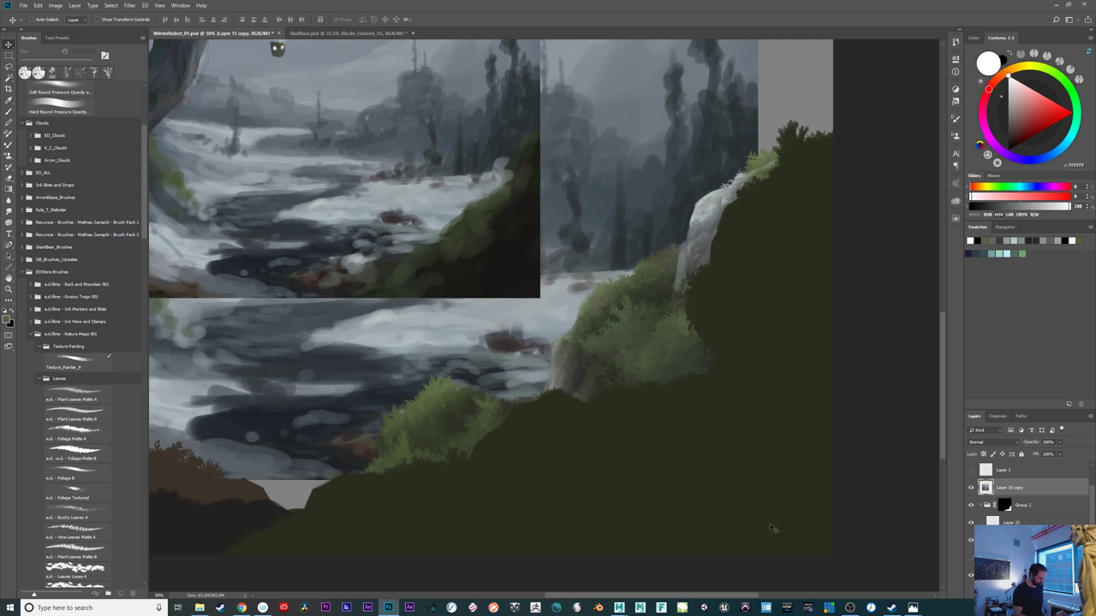
# On the new layer, sample a foliage green and brush large soft patches over the silhouette's upper mound, middle slope and lower bush
pyautogui.press('b')
pyautogui.click(1036, 522)
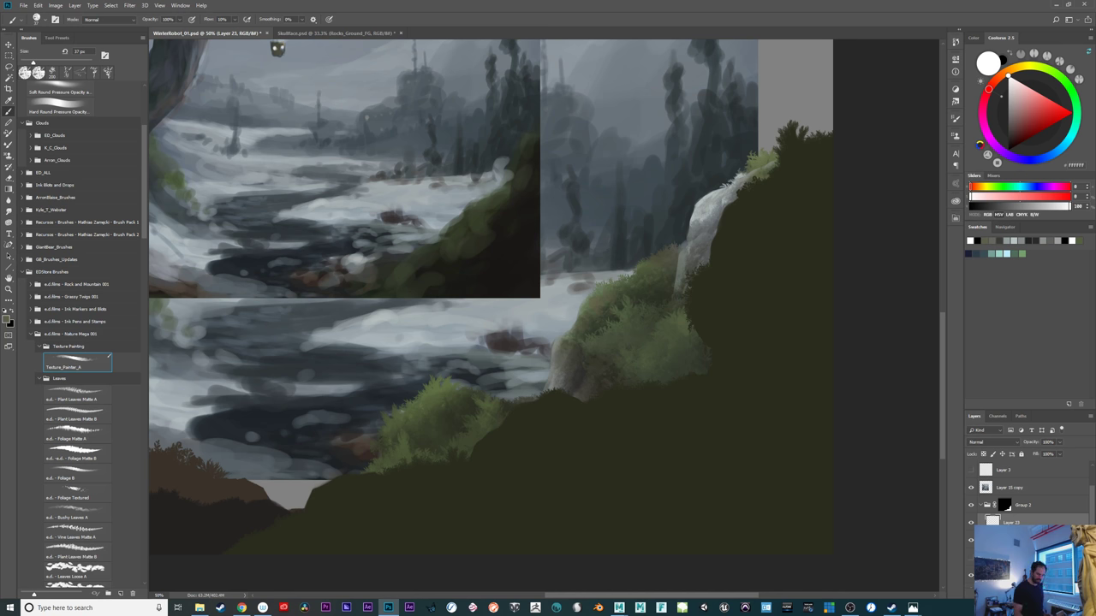
pyautogui.moveTo(673, 262); pyautogui.dragTo(717, 262)
pyautogui.keyDown('alt'); pyautogui.click(679, 319); pyautogui.keyUp('alt')
pyautogui.moveTo(730, 170); pyautogui.dragTo(752, 221)
pyautogui.hotkey('ctrl', 'z')
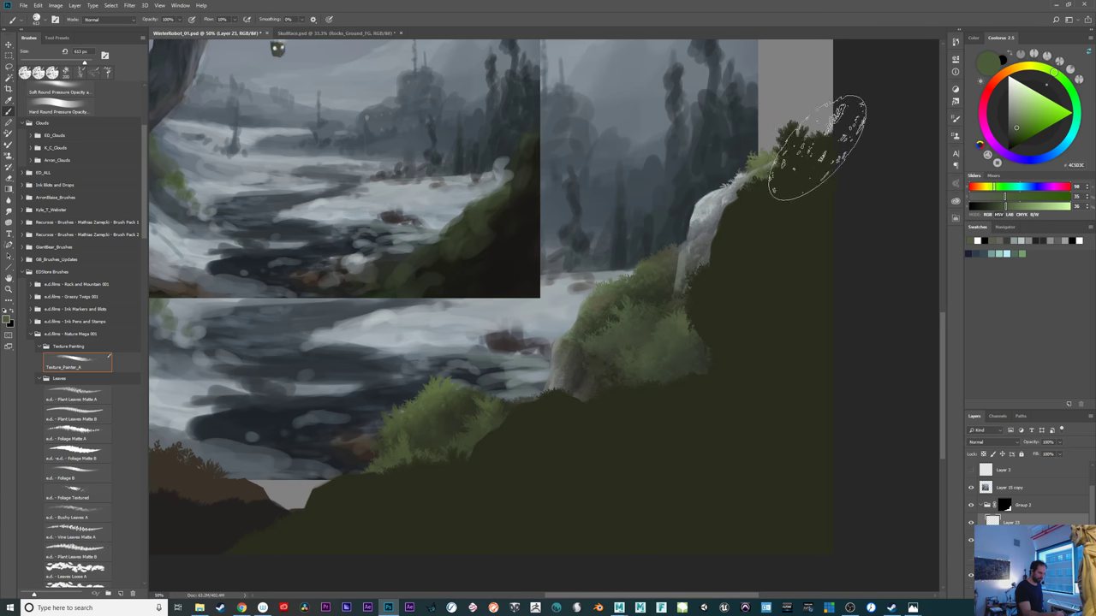
pyautogui.moveTo(824, 135)
pyautogui.mouseDown()
pyautogui.moveTo(798, 188)
pyautogui.moveTo(852, 111)
pyautogui.moveTo(801, 116)
pyautogui.moveTo(829, 172)
pyautogui.moveTo(760, 186)
pyautogui.moveTo(764, 231)
pyautogui.moveTo(685, 293)
pyautogui.mouseUp()
pyautogui.moveTo(730, 368)
pyautogui.mouseDown()
pyautogui.moveTo(649, 367)
pyautogui.moveTo(648, 391)
pyautogui.moveTo(599, 380)
pyautogui.moveTo(717, 428)
pyautogui.moveTo(583, 465)
pyautogui.mouseUp()
pyautogui.moveTo(441, 459)
pyautogui.mouseDown()
pyautogui.moveTo(401, 482)
pyautogui.moveTo(440, 460)
pyautogui.moveTo(412, 487)
pyautogui.moveTo(435, 384)
pyautogui.mouseUp()
# Sample a lighter green from the lower bush, mute it slightly, and brighten the soft patches on the lower bush and middle slope
pyautogui.keyDown('alt'); pyautogui.click(435, 385); pyautogui.keyUp('alt')
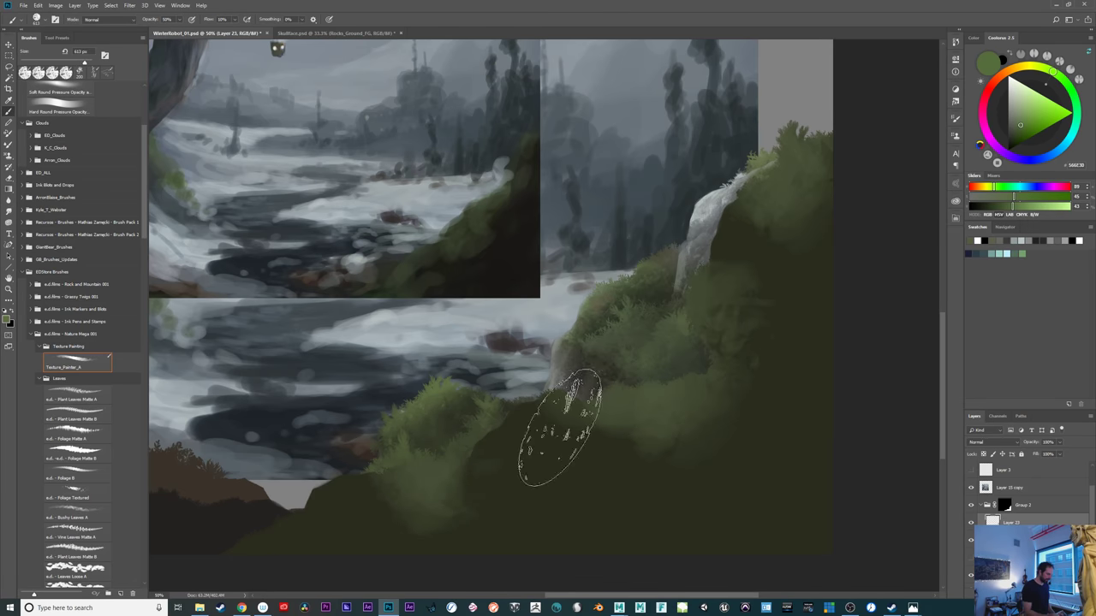
pyautogui.moveTo(1020, 124); pyautogui.dragTo(1016, 123)
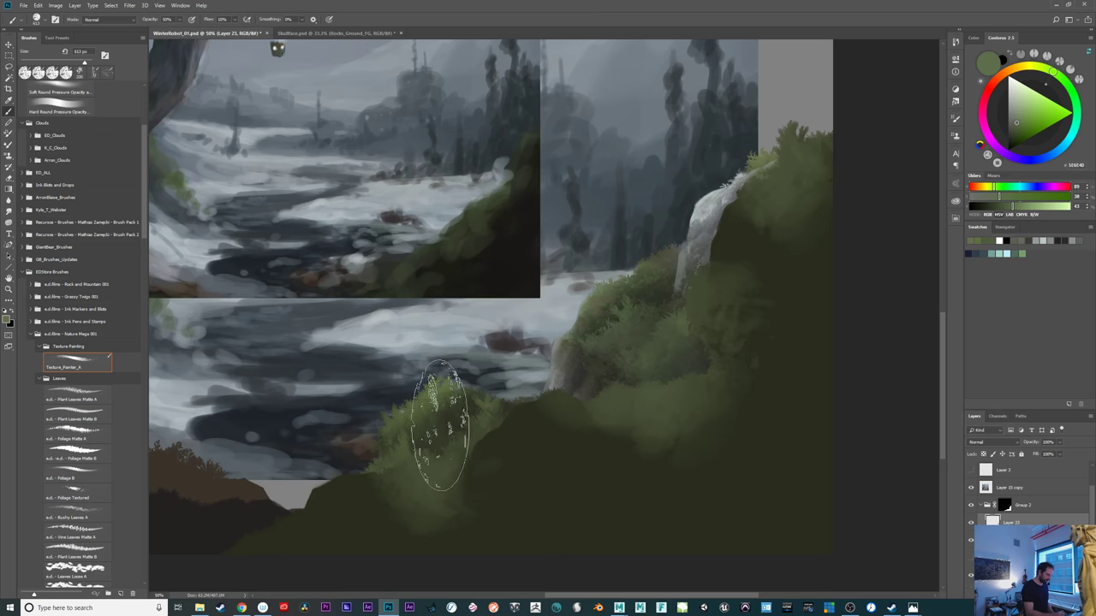
pyautogui.moveTo(441, 428)
pyautogui.mouseDown()
pyautogui.moveTo(482, 410)
pyautogui.moveTo(411, 463)
pyautogui.mouseUp()
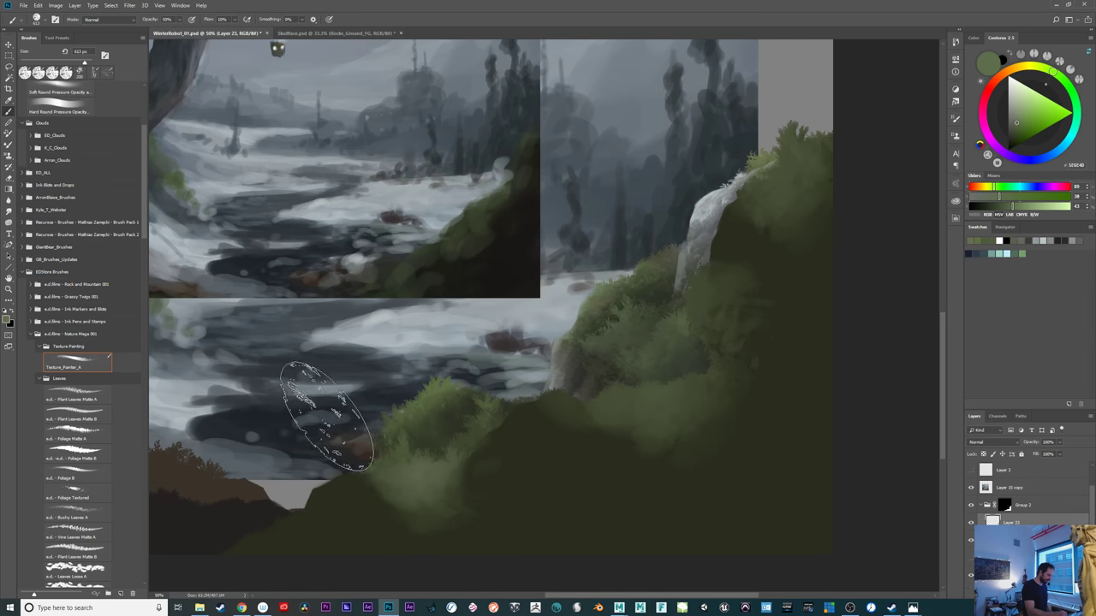
pyautogui.moveTo(653, 378); pyautogui.dragTo(684, 399)
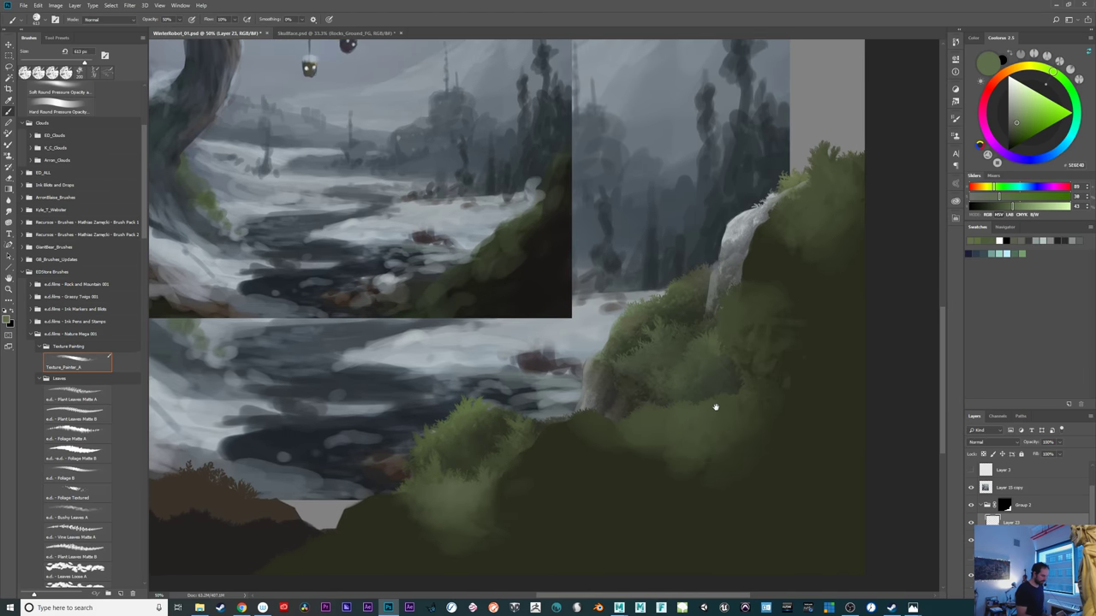
pyautogui.moveTo(702, 272); pyautogui.dragTo(713, 304)
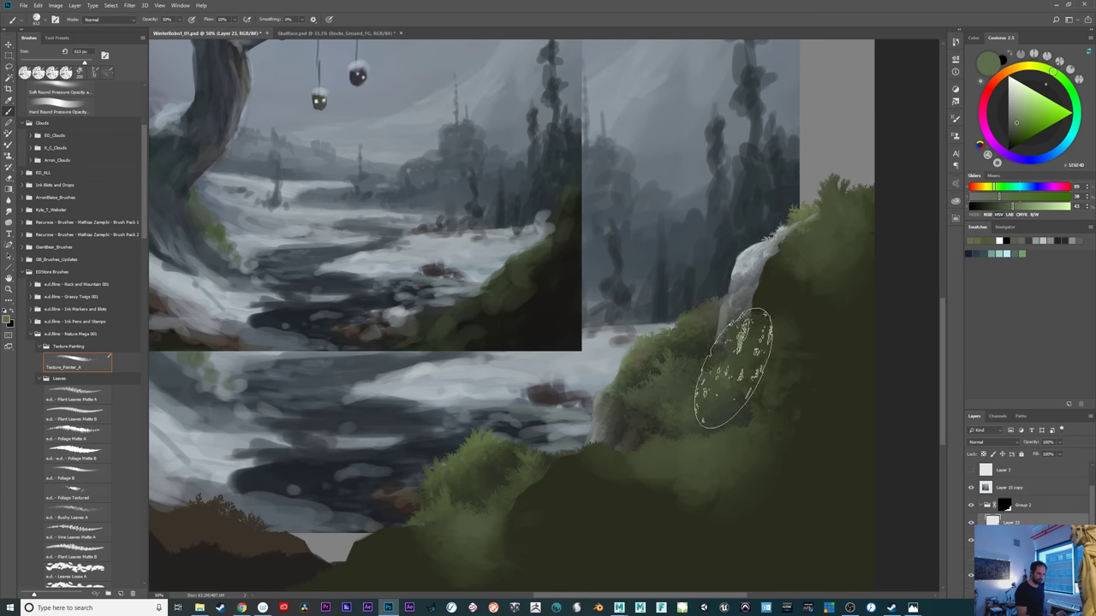
# Try yellow-green and lighter green highlights around the pale rock face, undoing the test strokes
pyautogui.click(1041, 67)
pyautogui.moveTo(1039, 110); pyautogui.dragTo(1031, 109)
pyautogui.click(1034, 66)
pyautogui.moveTo(1035, 68); pyautogui.dragTo(1033, 65)
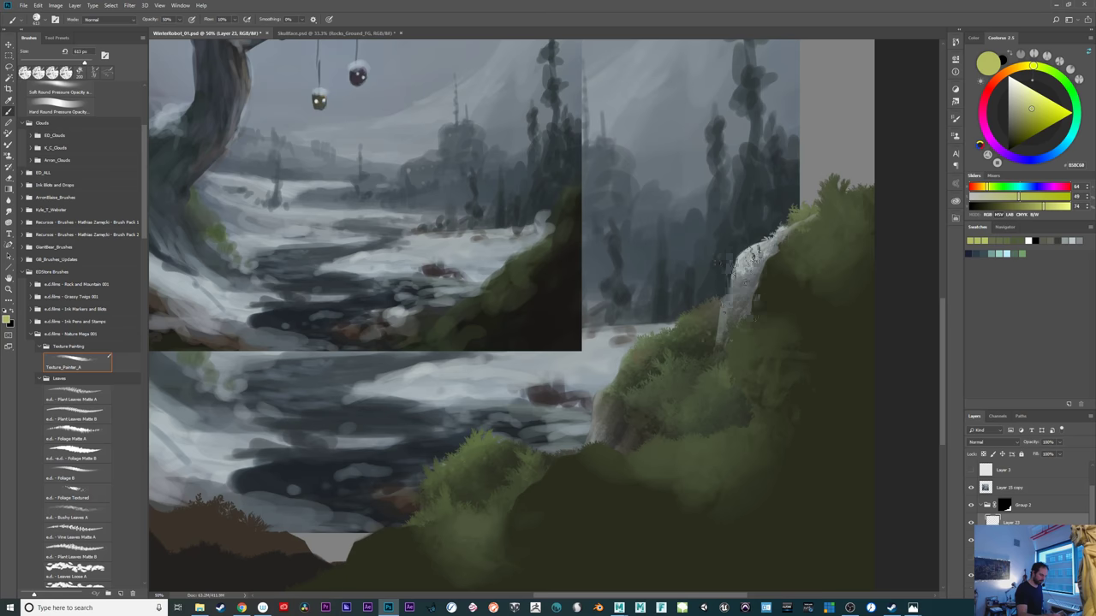
pyautogui.moveTo(732, 269)
pyautogui.mouseDown()
pyautogui.moveTo(741, 262)
pyautogui.moveTo(747, 333)
pyautogui.mouseUp()
pyautogui.hotkey('ctrl', 'z')
pyautogui.hotkey('ctrl', 'z')
pyautogui.click(1036, 104)
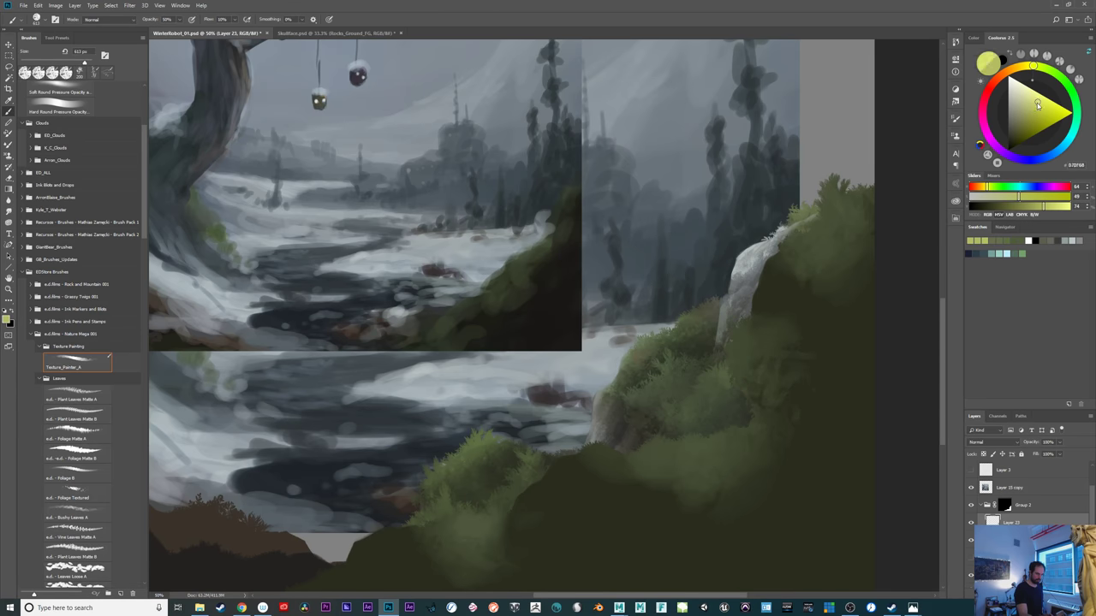
pyautogui.moveTo(1053, 72); pyautogui.dragTo(1059, 77)
pyautogui.click(1022, 115)
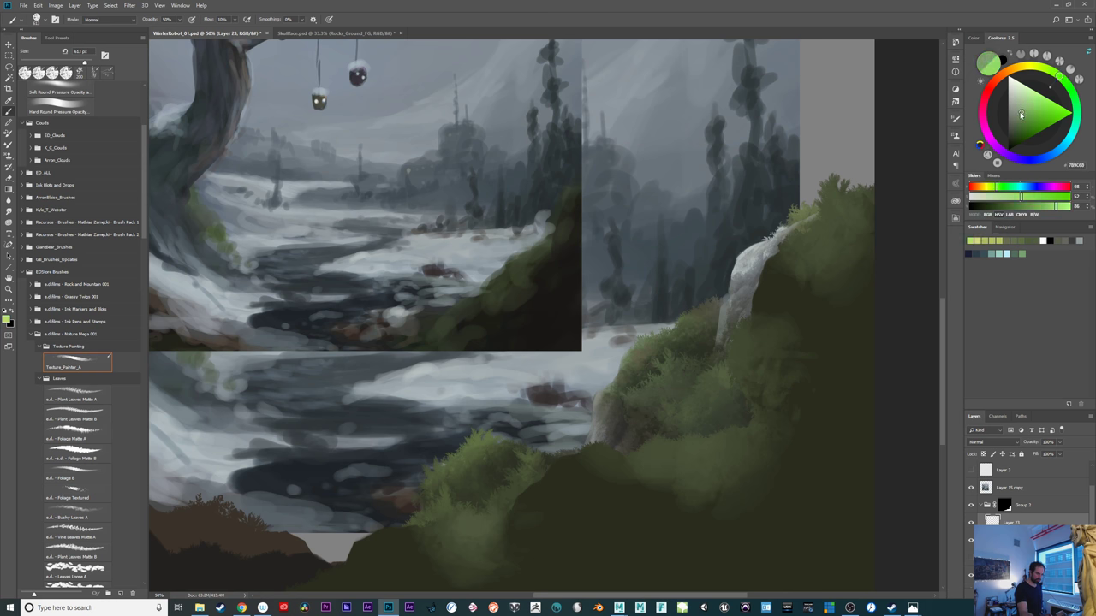
pyautogui.click(1020, 112)
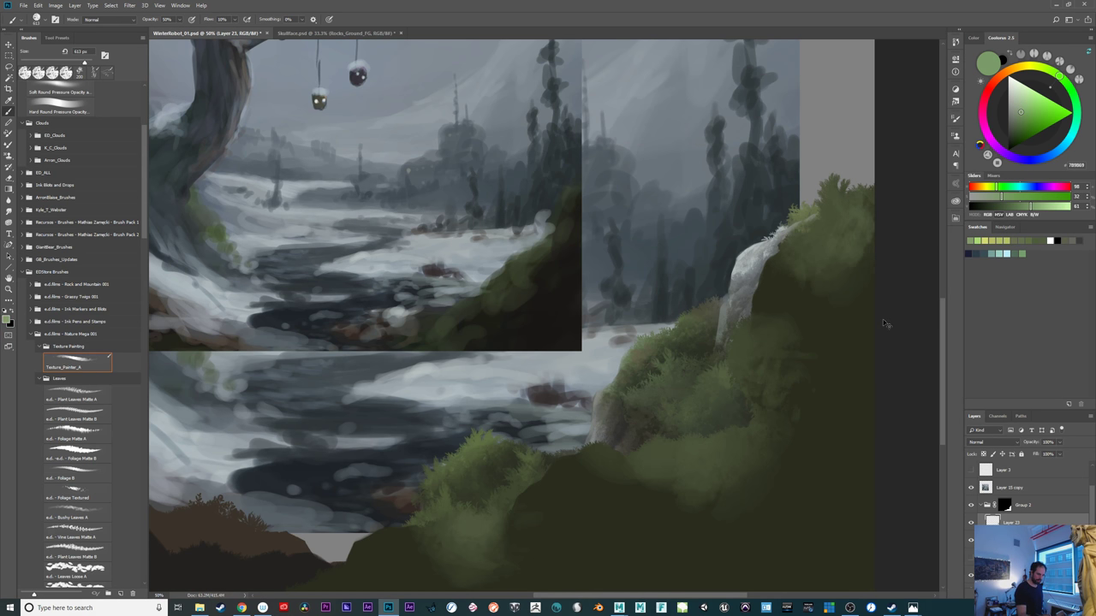
pyautogui.hotkey('ctrl', 'z')
# Mix a dark cool green and paint it down the mound's outer side to its base, comparing with the group hidden and shown
pyautogui.moveTo(1024, 127); pyautogui.dragTo(1019, 131)
pyautogui.moveTo(1072, 93); pyautogui.dragTo(1074, 109)
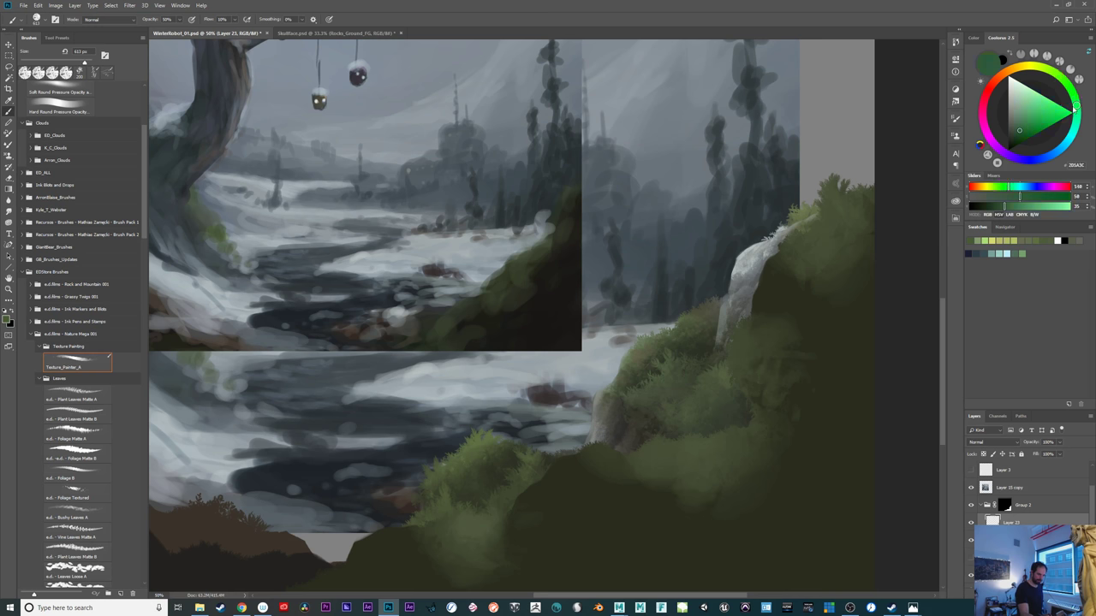
pyautogui.moveTo(1019, 130); pyautogui.dragTo(1015, 134)
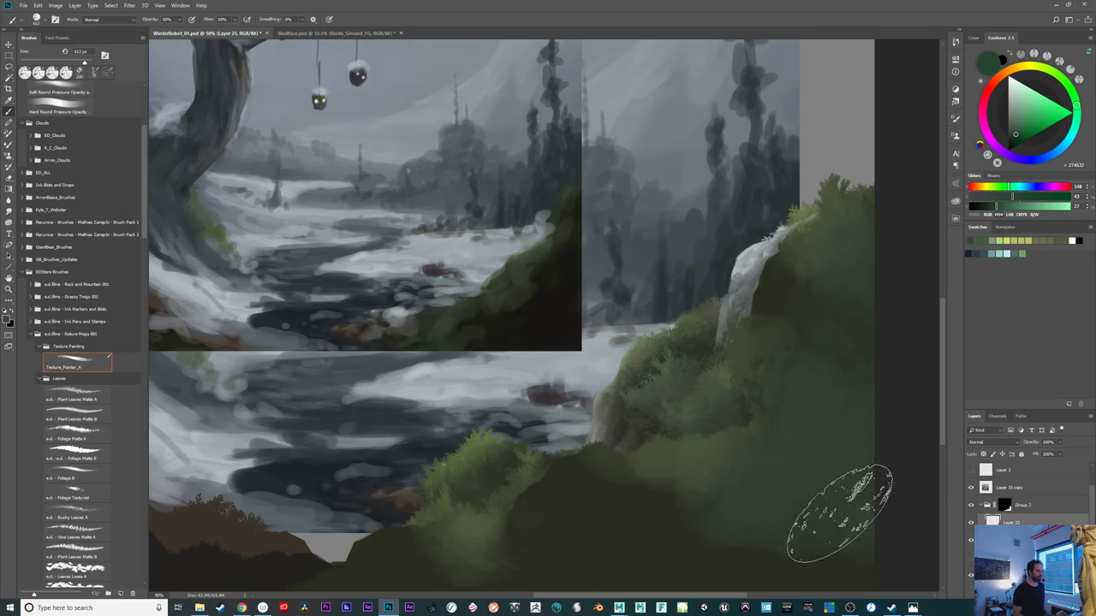
pyautogui.moveTo(839, 412); pyautogui.dragTo(848, 321)
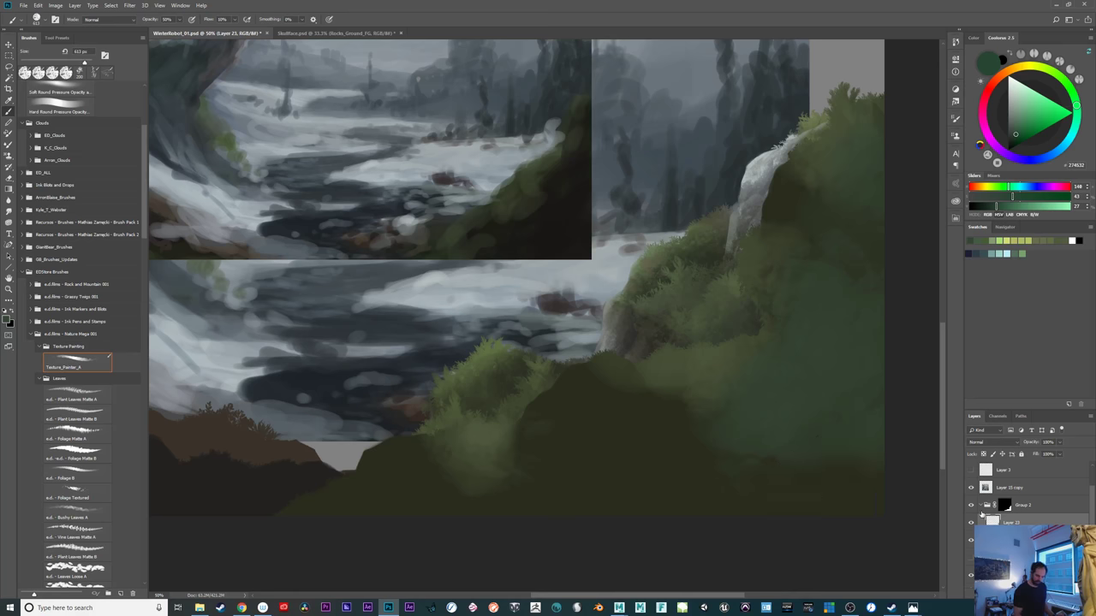
pyautogui.click(971, 508)
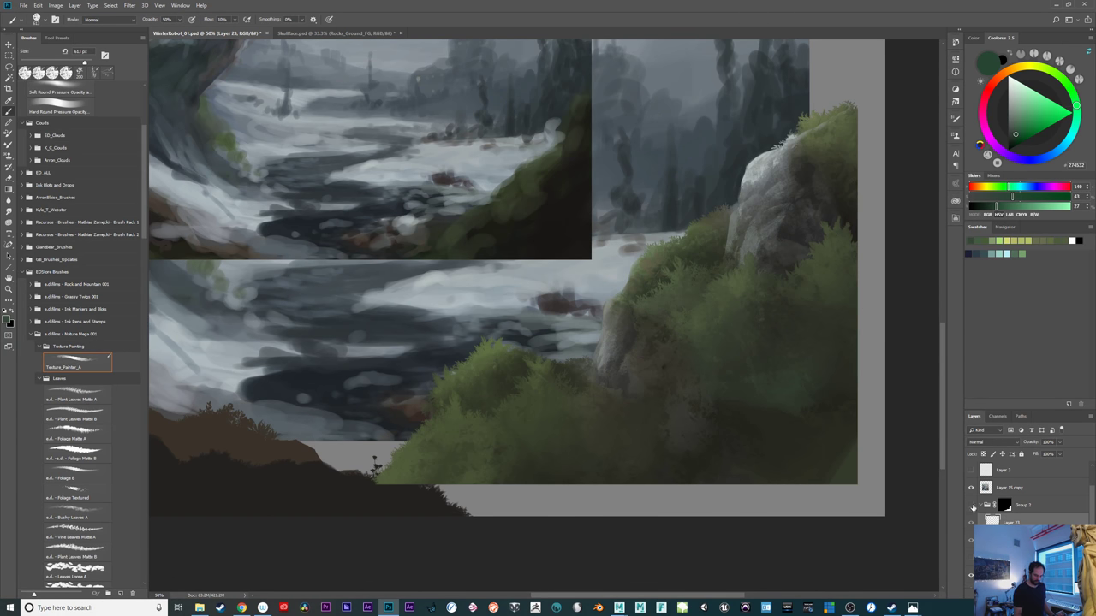
pyautogui.click(971, 507)
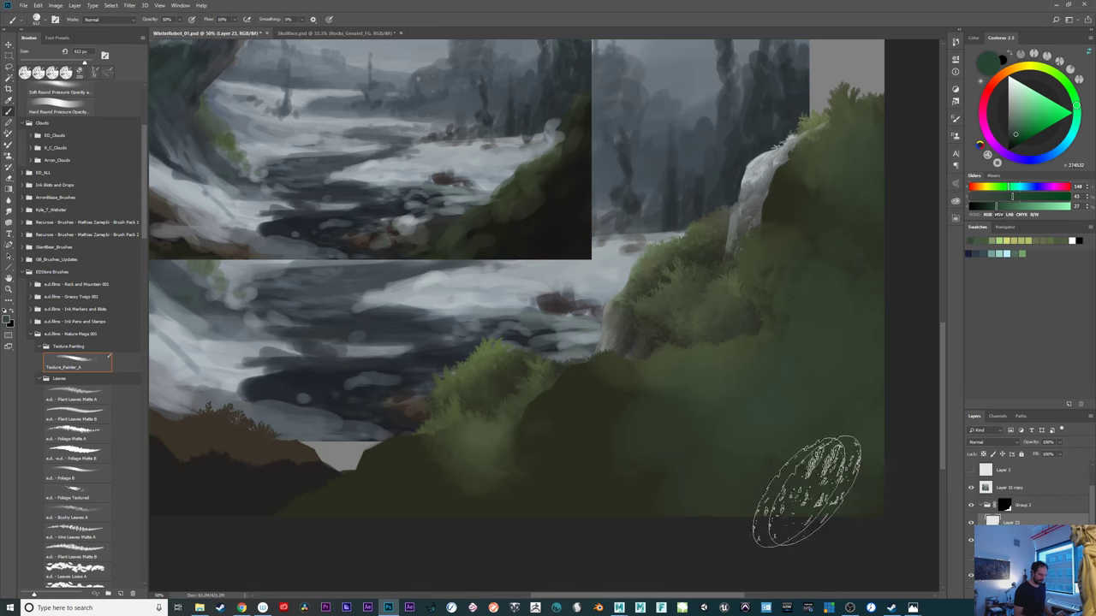
pyautogui.moveTo(807, 492); pyautogui.dragTo(849, 471)
# Darken the colour to a near-black blue-green and paint a diagonal shadow across the mound's lower outer corner
pyautogui.click(1014, 140)
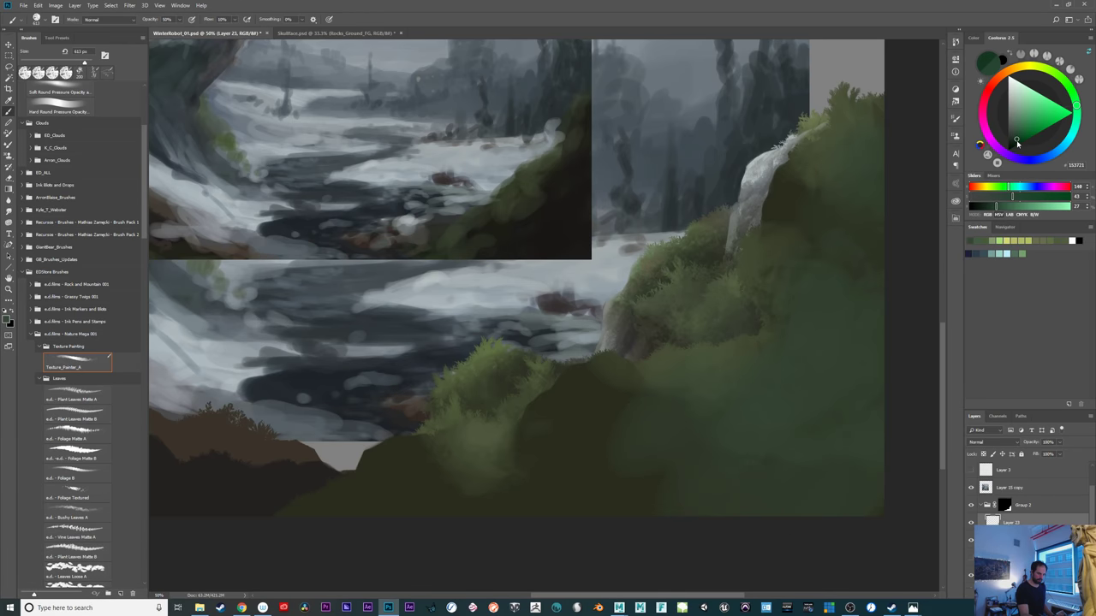
pyautogui.click(1077, 120)
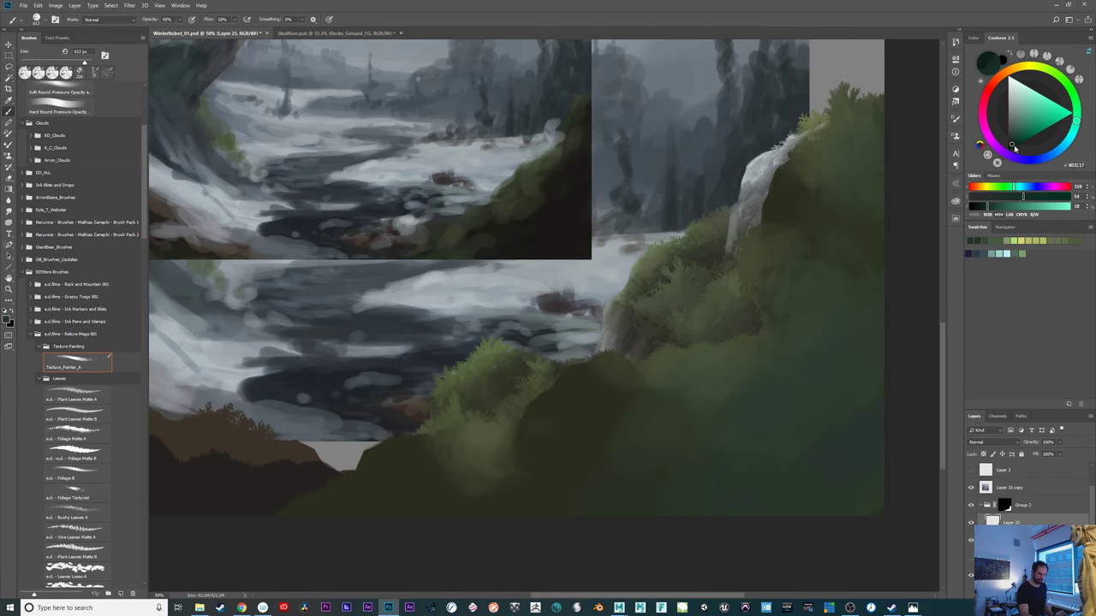
pyautogui.click(1012, 145)
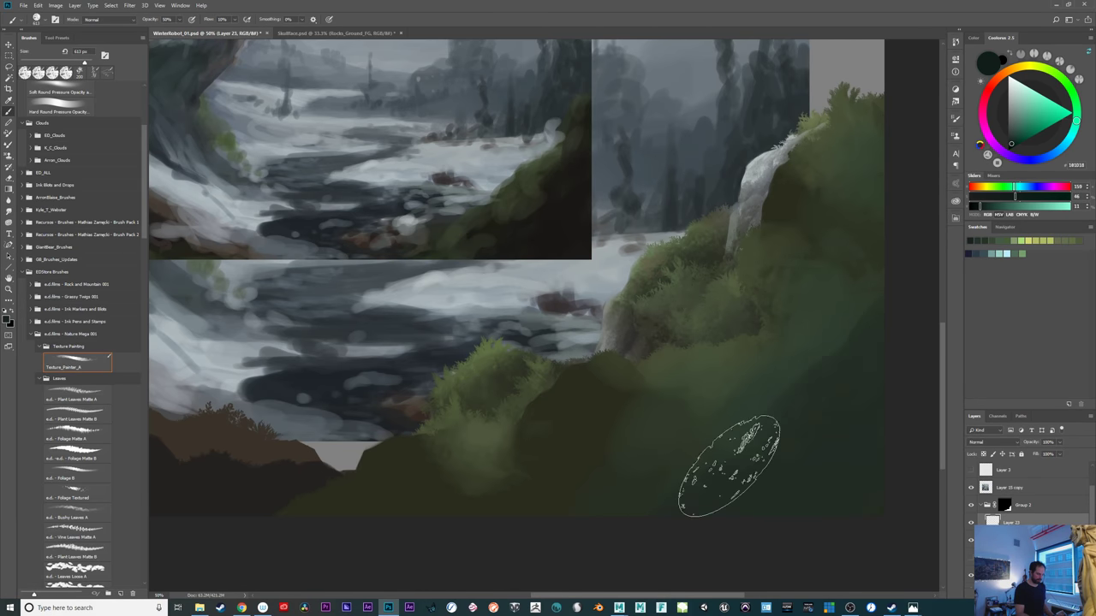
pyautogui.moveTo(613, 543)
pyautogui.mouseDown()
pyautogui.moveTo(728, 444)
pyautogui.moveTo(864, 372)
pyautogui.mouseUp()
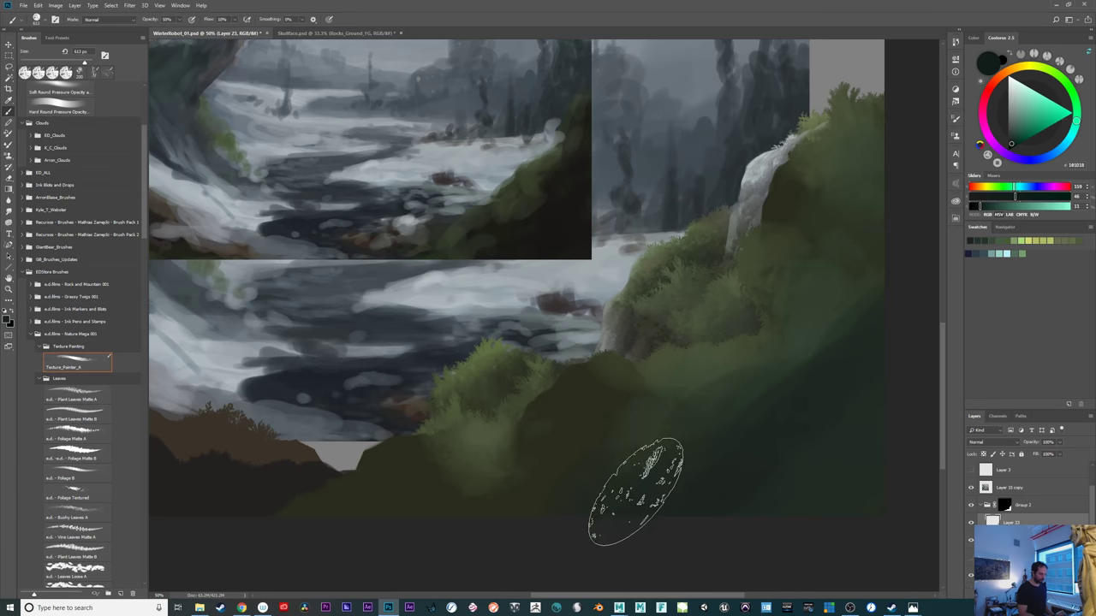
# Sample the mound's mid greens and blend them across the flat base, softening the shadow's edge
pyautogui.keyDown('alt'); pyautogui.click(797, 341); pyautogui.keyUp('alt')
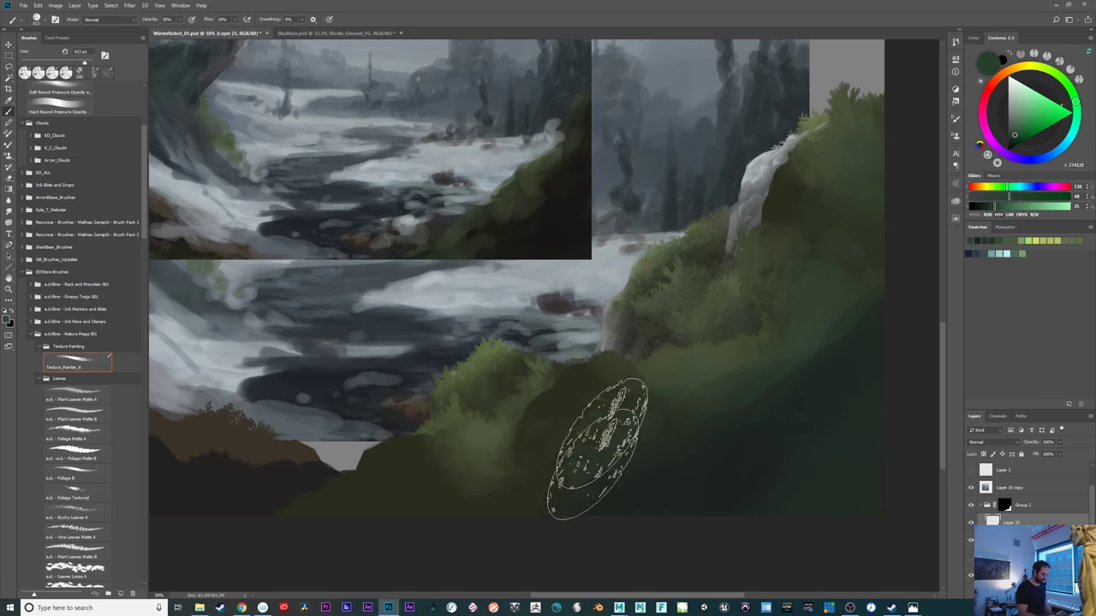
pyautogui.moveTo(598, 449)
pyautogui.mouseDown()
pyautogui.moveTo(481, 495)
pyautogui.moveTo(538, 489)
pyautogui.moveTo(448, 479)
pyautogui.moveTo(330, 494)
pyautogui.moveTo(471, 489)
pyautogui.moveTo(453, 436)
pyautogui.moveTo(391, 481)
pyautogui.moveTo(552, 445)
pyautogui.moveTo(387, 461)
pyautogui.moveTo(435, 487)
pyautogui.moveTo(627, 496)
pyautogui.moveTo(526, 422)
pyautogui.moveTo(691, 529)
pyautogui.moveTo(725, 566)
pyautogui.moveTo(664, 451)
pyautogui.moveTo(640, 511)
pyautogui.moveTo(673, 484)
pyautogui.mouseUp()
pyautogui.keyDown('alt'); pyautogui.click(672, 413); pyautogui.keyUp('alt')
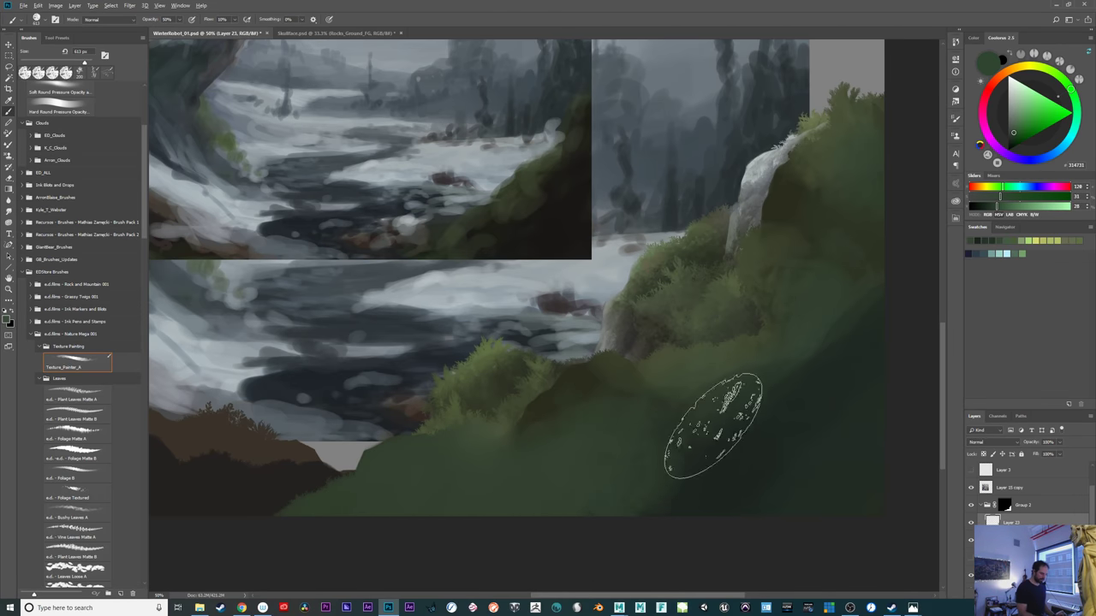
pyautogui.moveTo(713, 426)
pyautogui.mouseDown()
pyautogui.moveTo(731, 370)
pyautogui.moveTo(714, 333)
pyautogui.moveTo(713, 363)
pyautogui.moveTo(733, 354)
pyautogui.moveTo(697, 341)
pyautogui.moveTo(662, 360)
pyautogui.moveTo(721, 456)
pyautogui.moveTo(681, 483)
pyautogui.mouseUp()
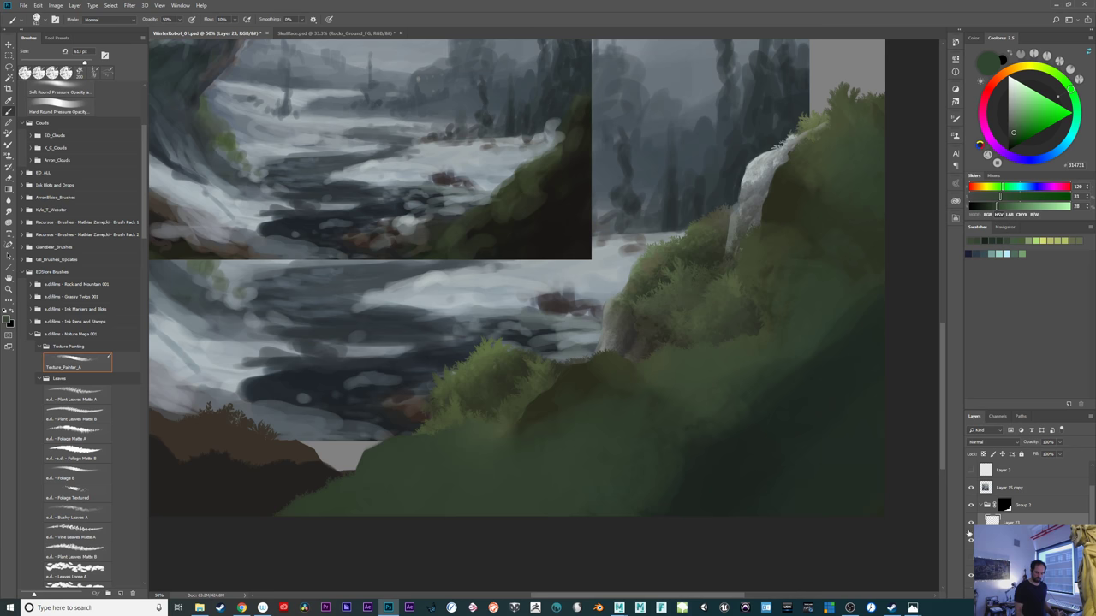
# Collapse the silhouette group and compare the whole composition with the foreground mound and foliage hidden and shown
pyautogui.click(979, 505)
pyautogui.click(971, 505)
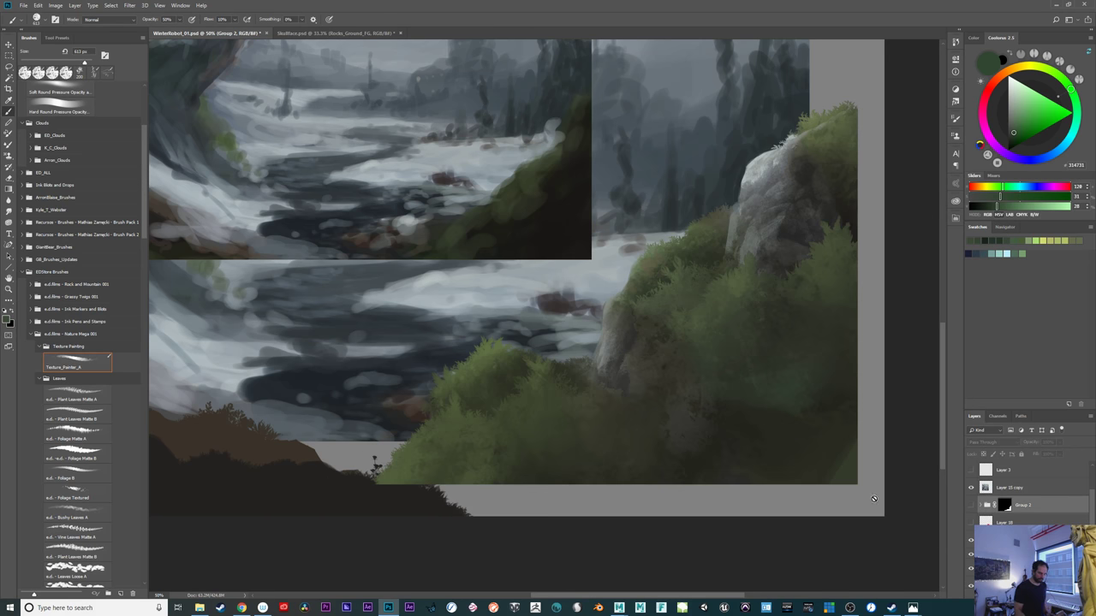
pyautogui.hotkey('ctrl', '-')
pyautogui.hotkey('ctrl', '-')
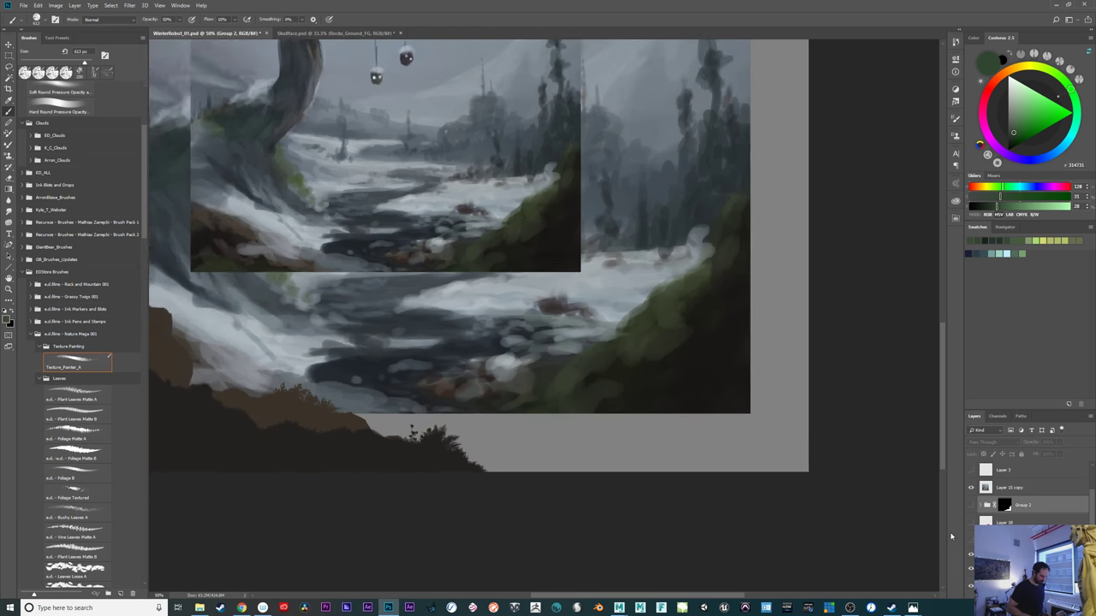
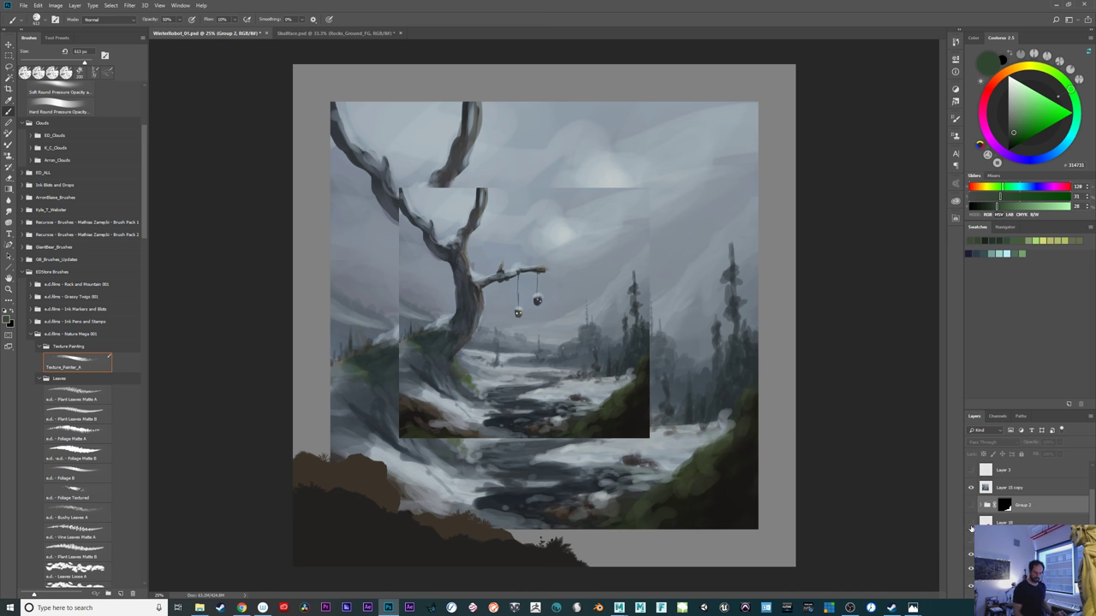
pyautogui.click(971, 519)
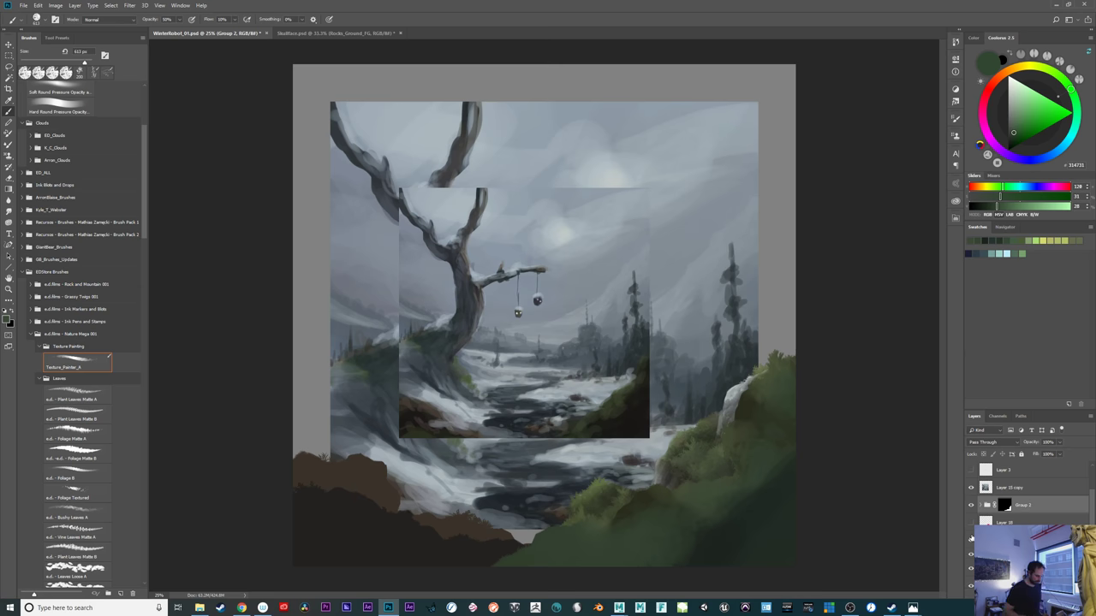
# Hide the painted rock and foliage and the large winter landscape to examine the newly coloured mound's silhouette on its own
pyautogui.hotkey('ctrl', '+')
pyautogui.moveTo(725, 402); pyautogui.dragTo(697, 342)
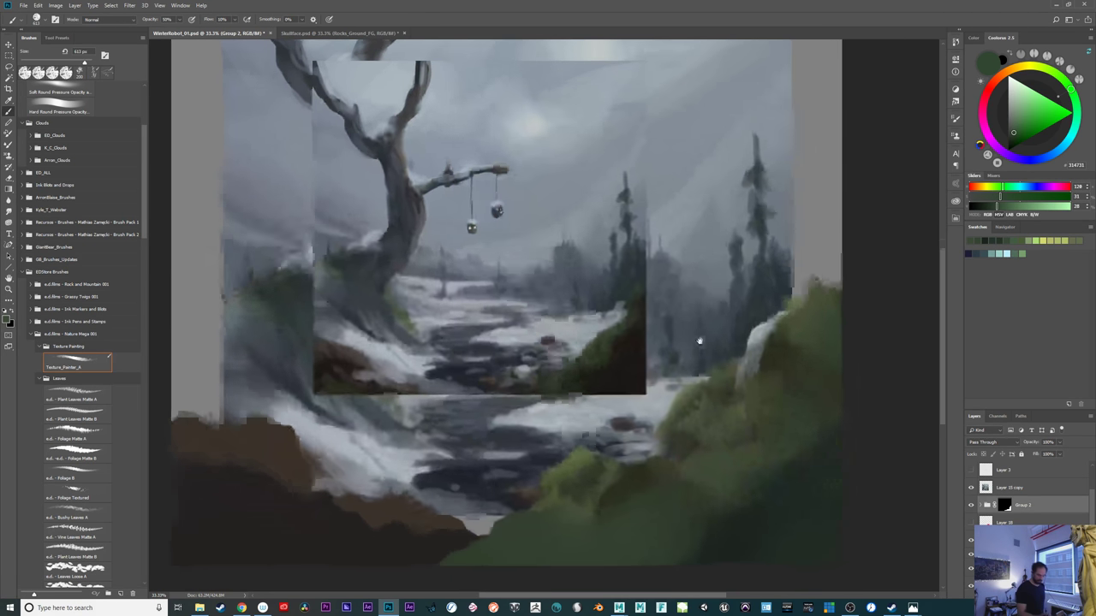
pyautogui.hotkey('ctrl', '+')
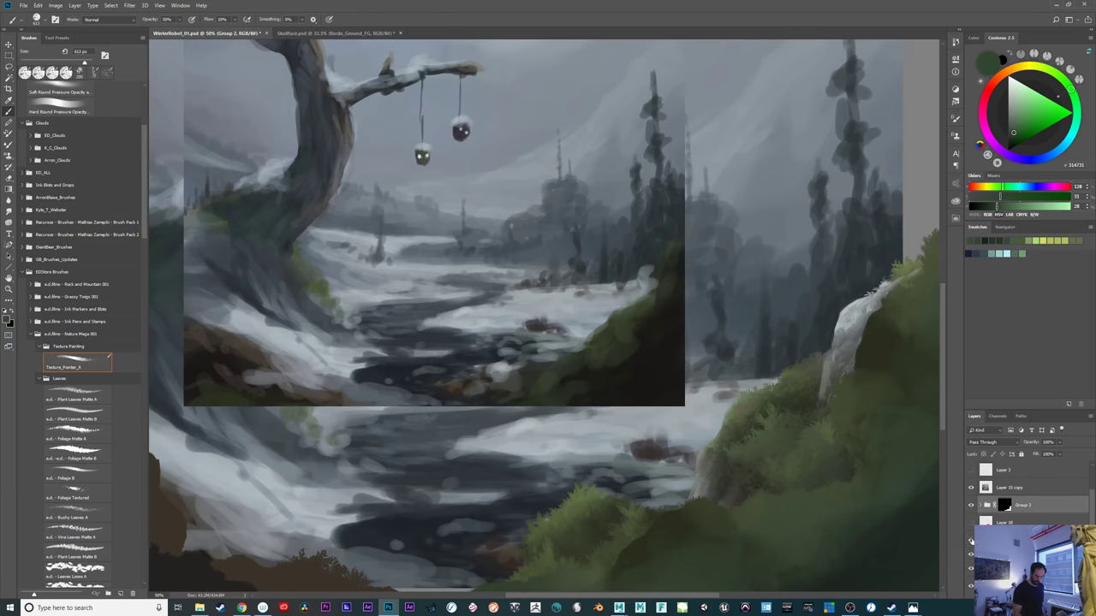
pyautogui.moveTo(827, 514); pyautogui.dragTo(661, 417)
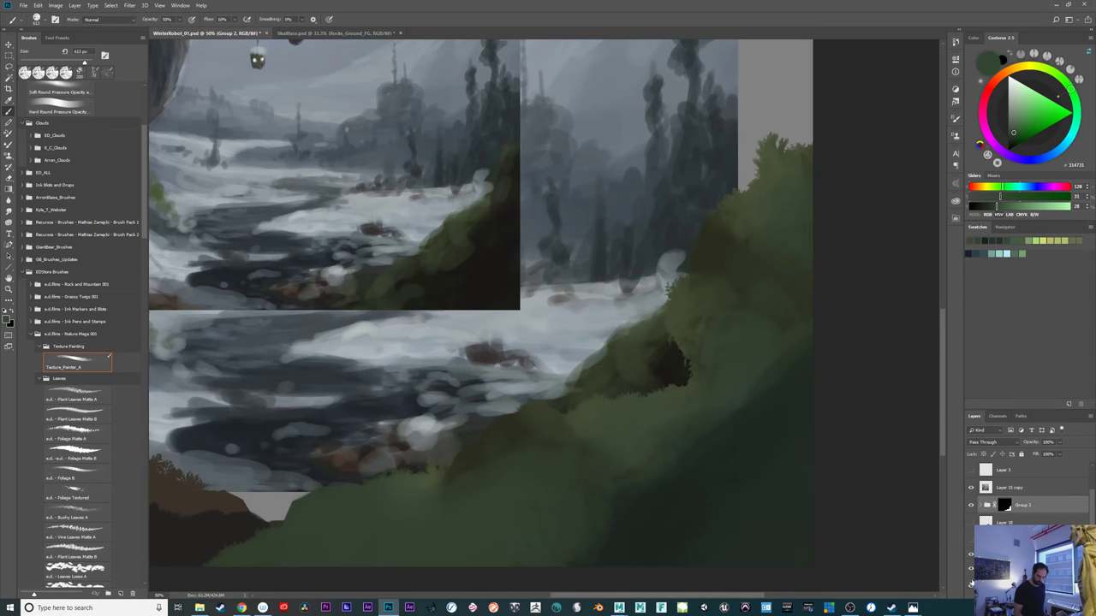
pyautogui.click(970, 567)
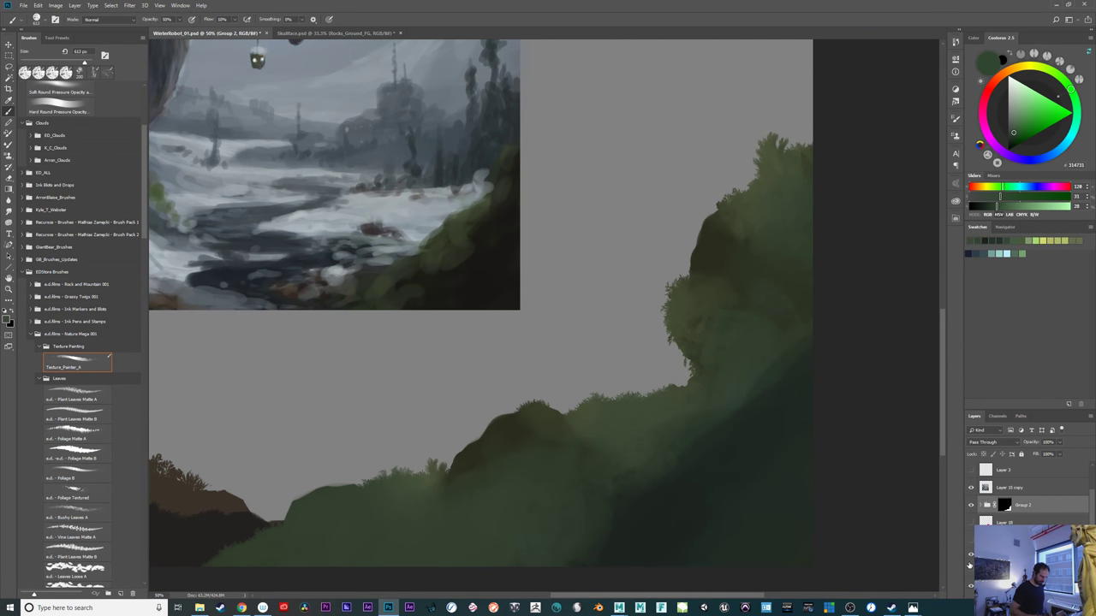
# Compare the landscape with the newly coloured mound group hidden and shown
pyautogui.moveTo(791, 477); pyautogui.dragTo(799, 495)
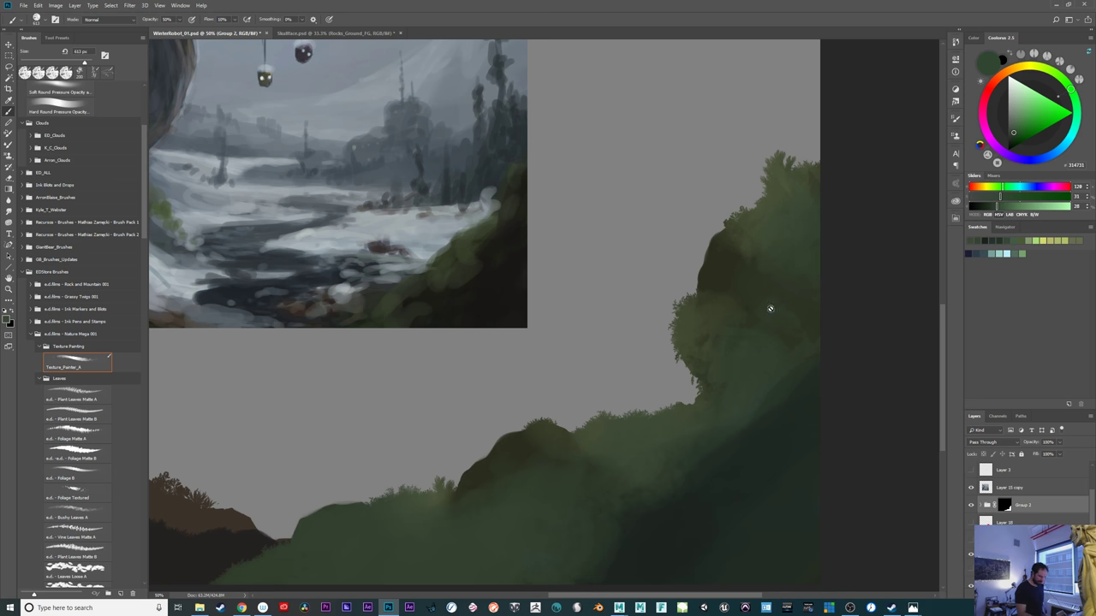
pyautogui.click(972, 506)
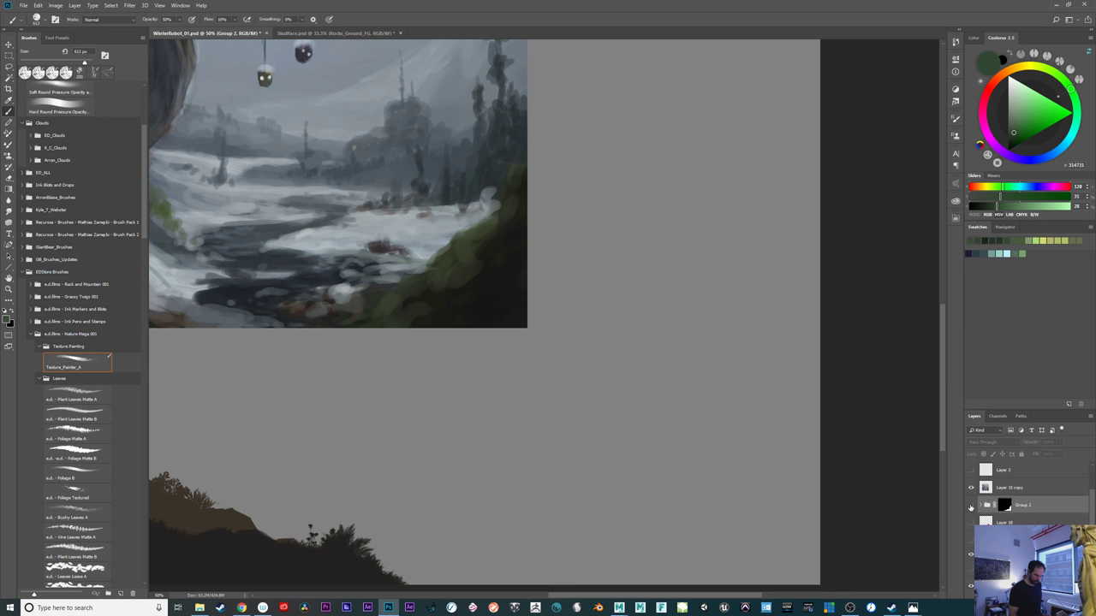
pyautogui.click(972, 506)
# On Layer 23 inside the mound group, sample near-black green and deepen the shadow across the mound's base and up its outer side
pyautogui.click(1019, 523)
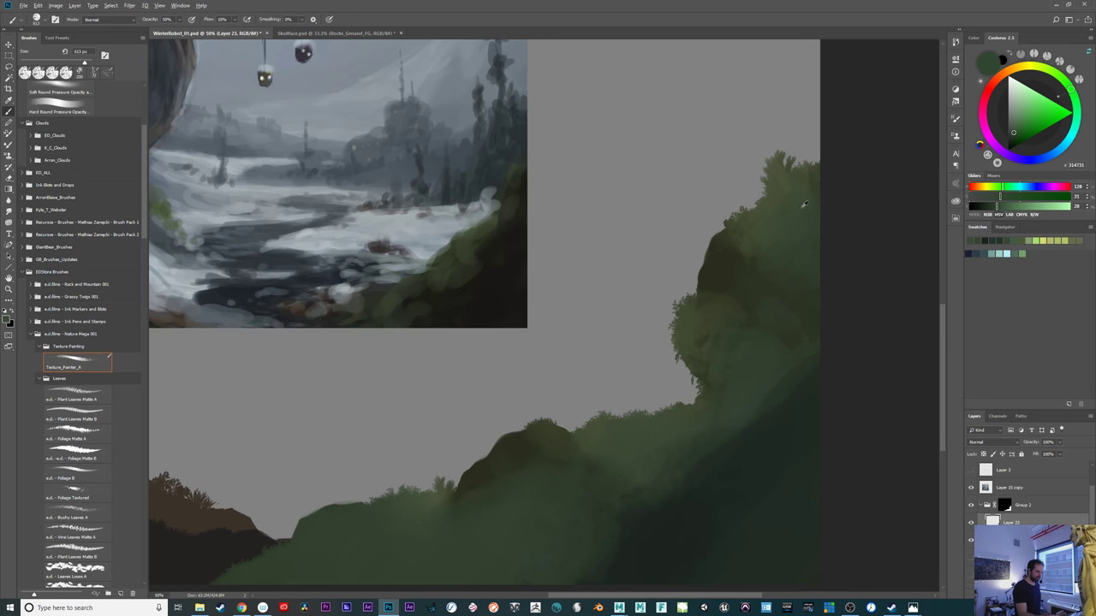
pyautogui.moveTo(791, 434); pyautogui.dragTo(850, 380)
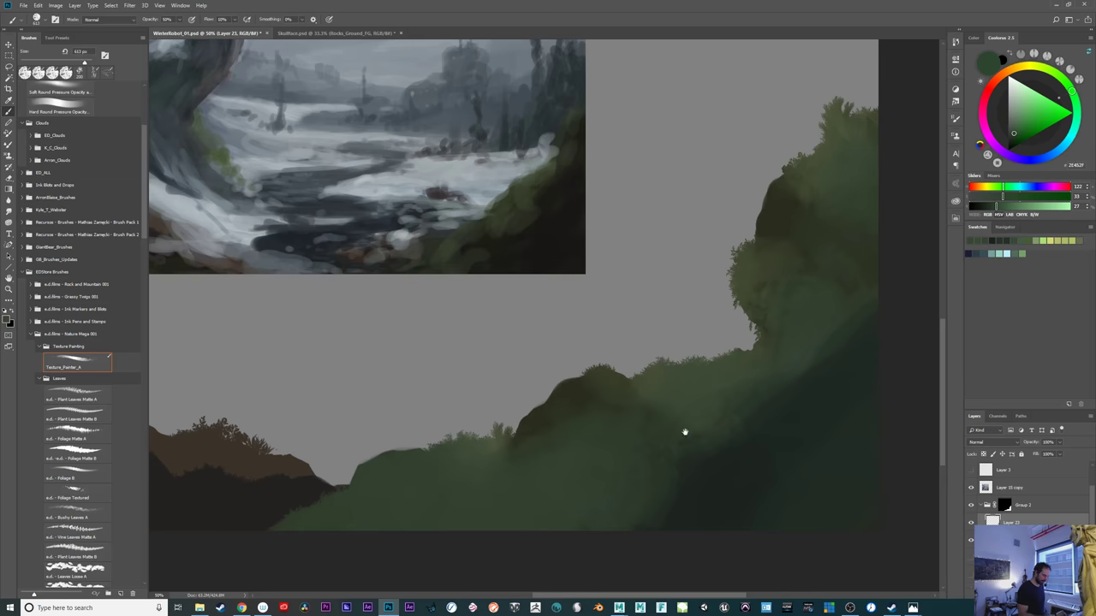
pyautogui.moveTo(739, 406); pyautogui.dragTo(728, 429)
pyautogui.keyDown('alt'); pyautogui.click(707, 409); pyautogui.keyUp('alt')
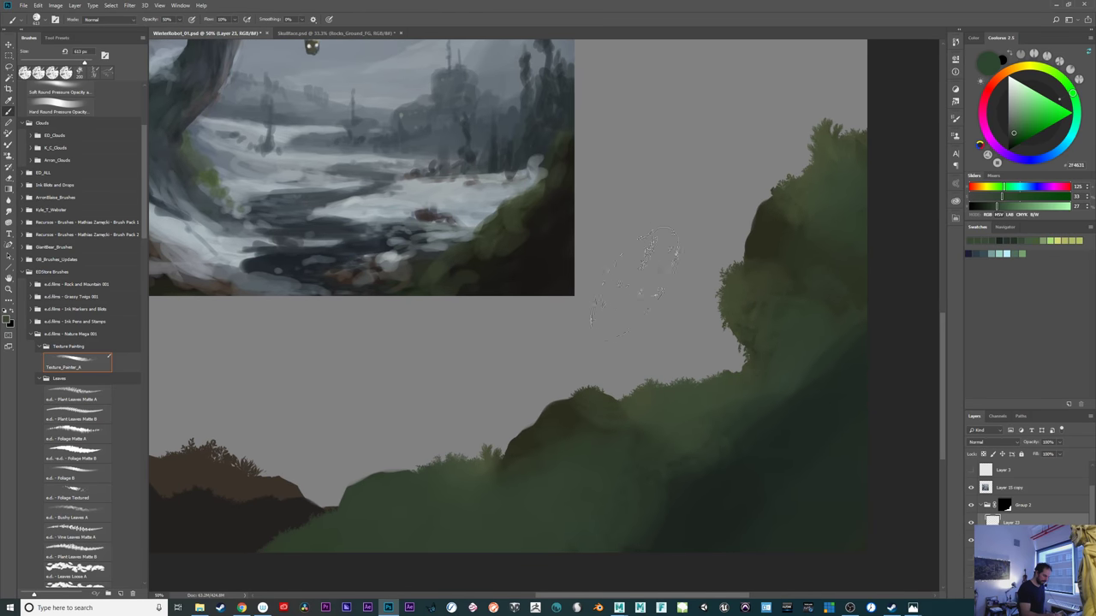
pyautogui.moveTo(657, 413); pyautogui.dragTo(680, 412)
pyautogui.keyDown('alt'); pyautogui.click(546, 440); pyautogui.keyUp('alt')
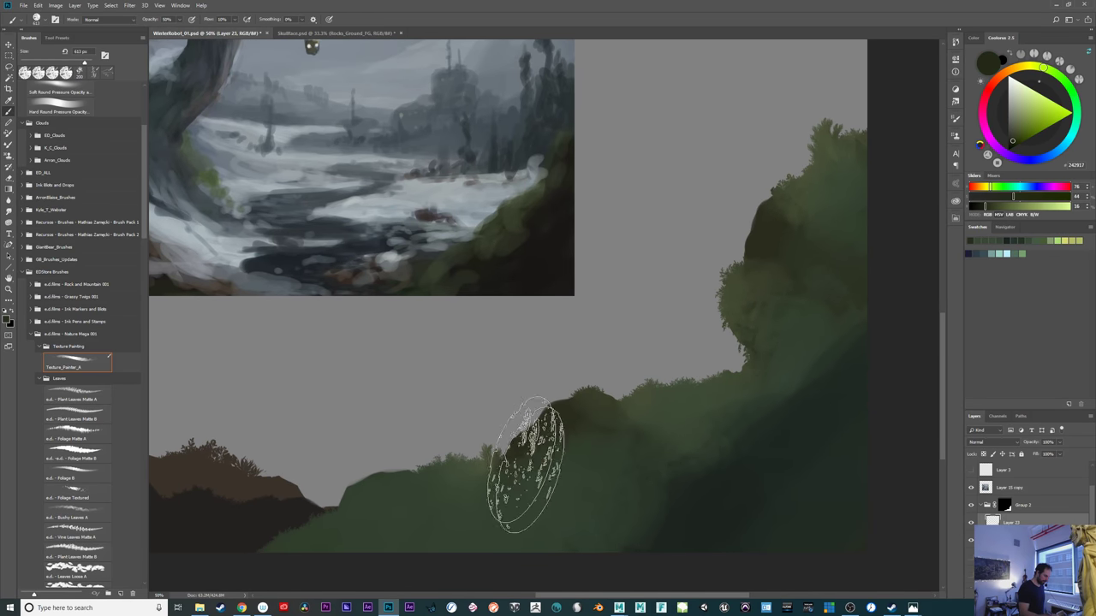
pyautogui.keyDown('alt'); pyautogui.click(726, 512); pyautogui.keyUp('alt')
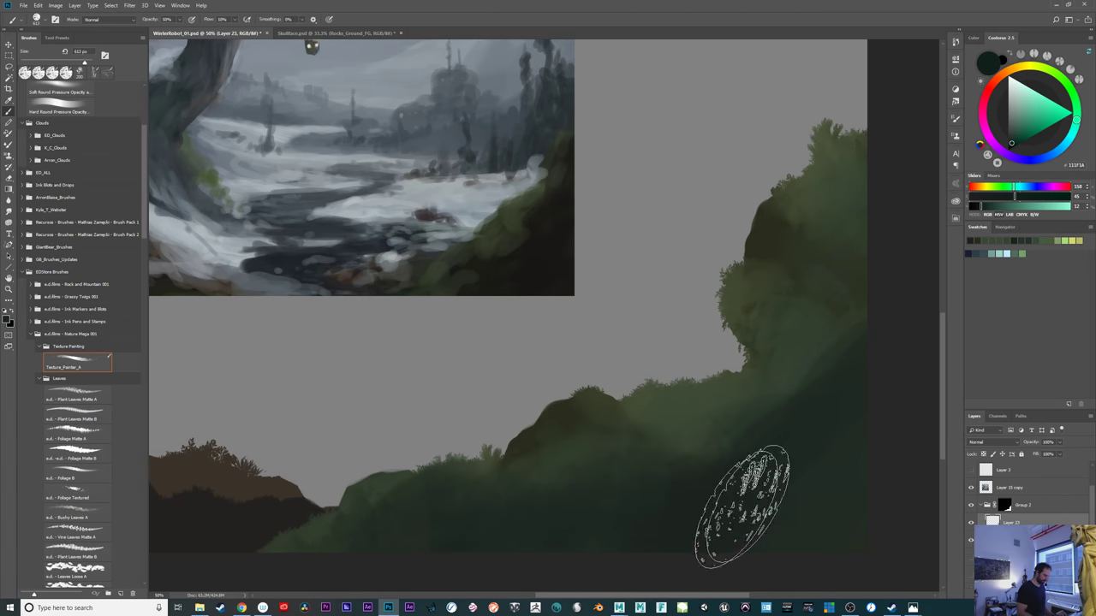
pyautogui.moveTo(517, 457)
pyautogui.mouseDown()
pyautogui.moveTo(709, 445)
pyautogui.moveTo(519, 457)
pyautogui.mouseUp()
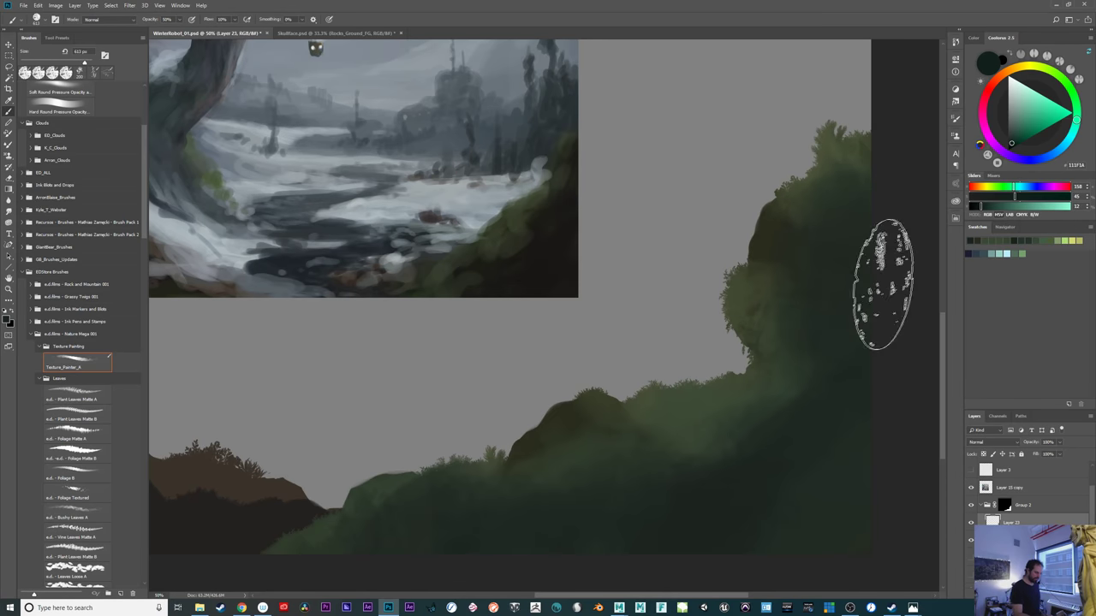
# Sample a mid green, shift it brighter and more saturated, and paint soft light along the low foliage at the mound's inner end
pyautogui.keyDown('alt'); pyautogui.click(694, 423); pyautogui.keyUp('alt')
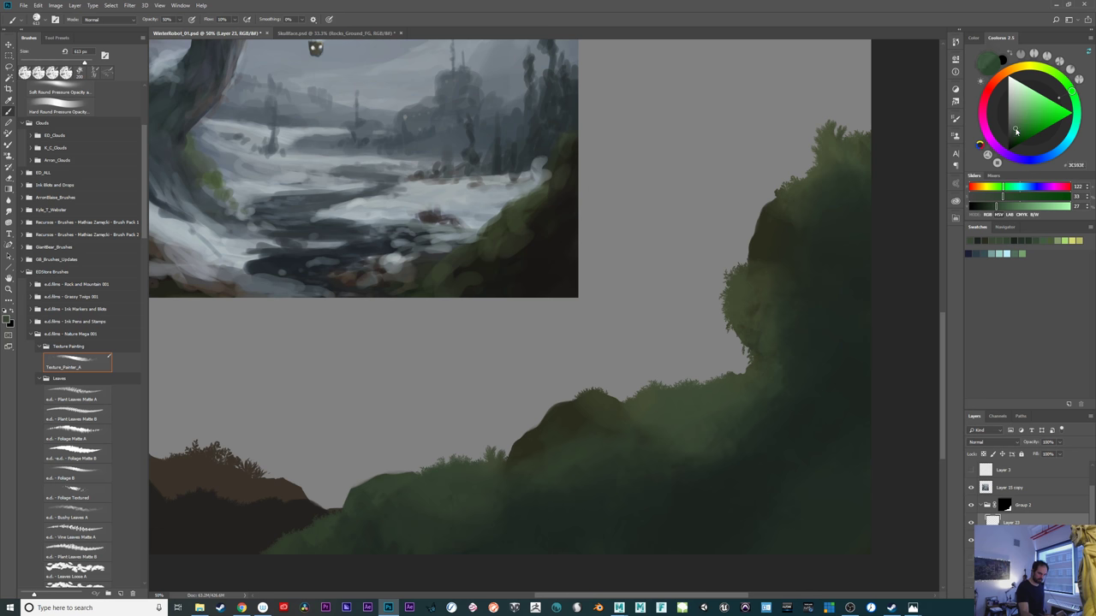
pyautogui.moveTo(1016, 131); pyautogui.dragTo(1015, 126)
pyautogui.click(1065, 83)
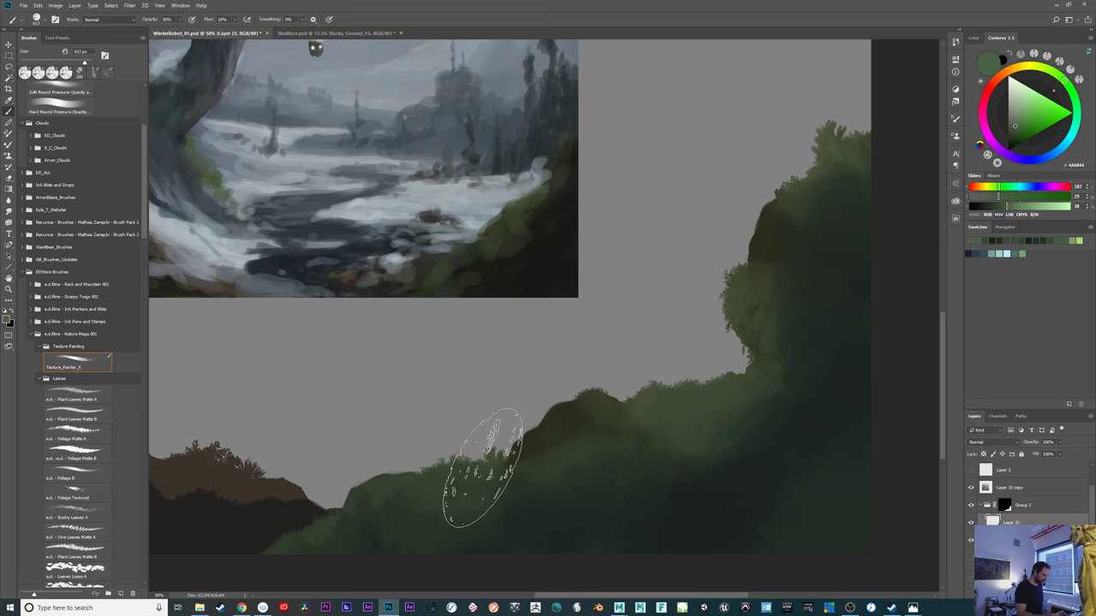
pyautogui.moveTo(445, 478); pyautogui.dragTo(478, 487)
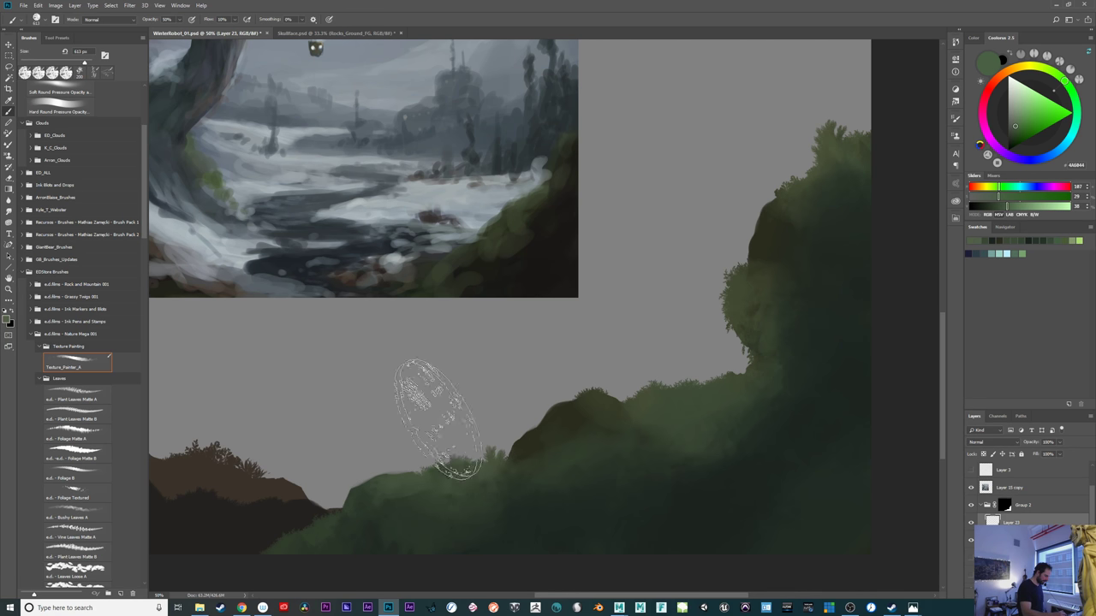
pyautogui.click(1017, 134)
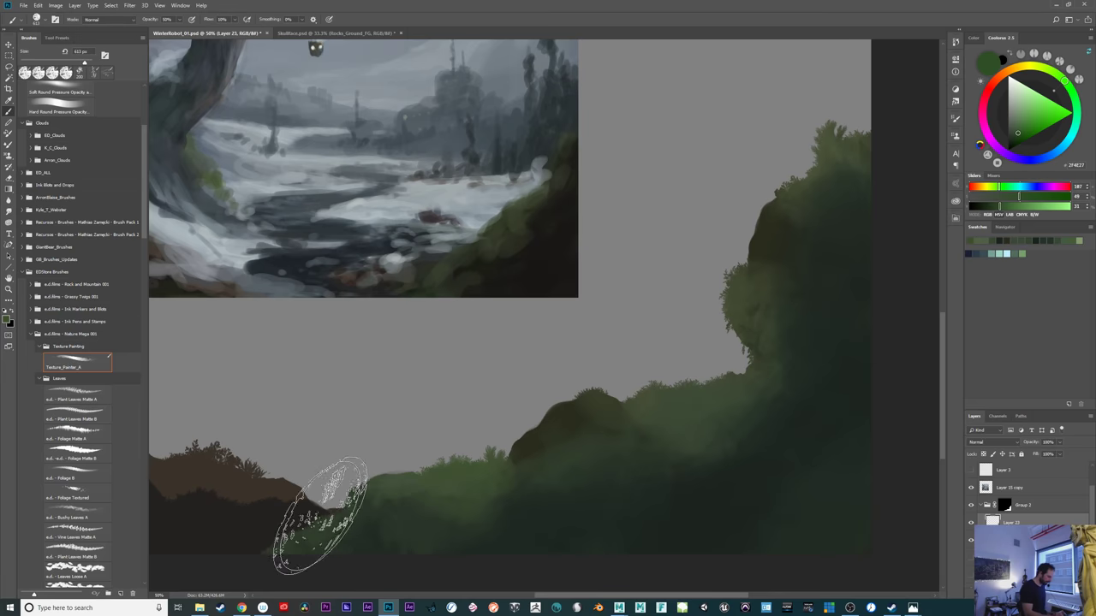
pyautogui.moveTo(279, 548)
pyautogui.mouseDown()
pyautogui.moveTo(433, 551)
pyautogui.moveTo(416, 526)
pyautogui.mouseUp()
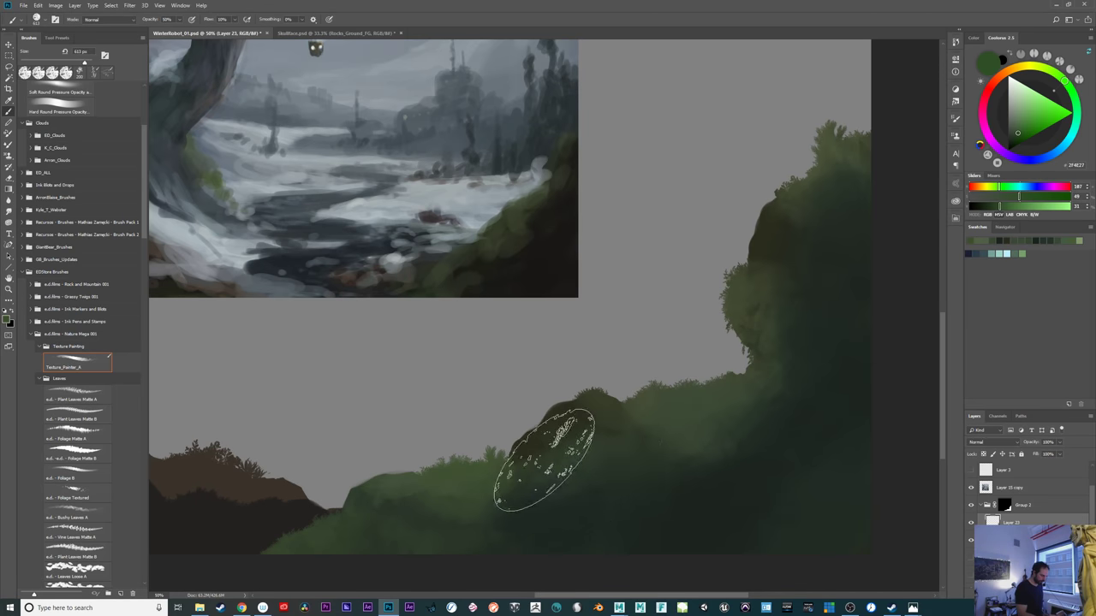
# Show the painted rock and foliage again and touch up the lower rock's pale edge on a new layer with greys sampled from the upper rock
pyautogui.moveTo(721, 498); pyautogui.dragTo(776, 519)
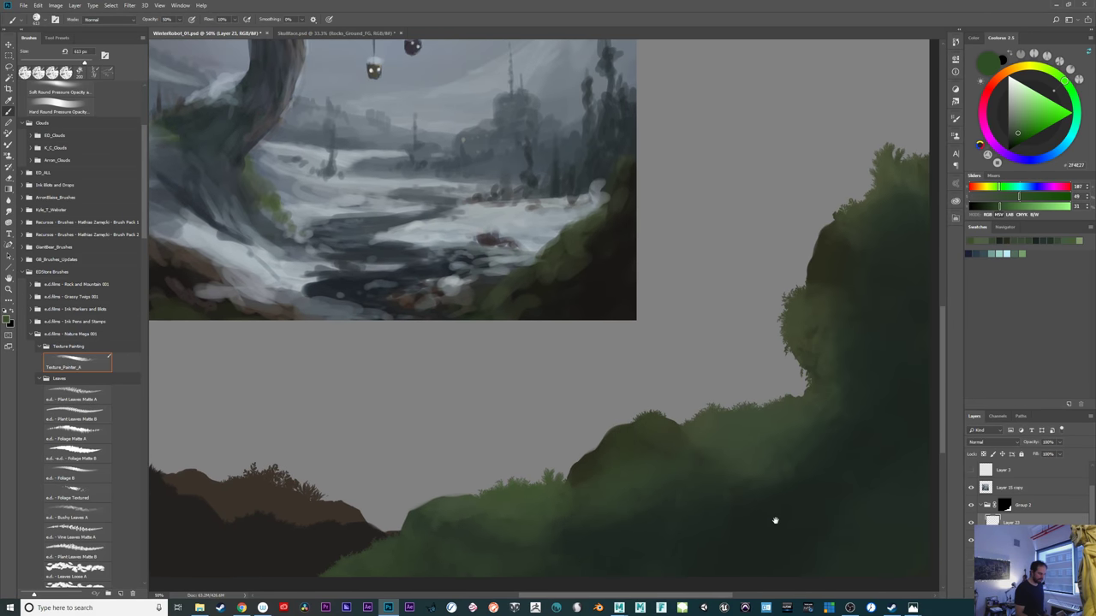
pyautogui.moveTo(589, 518); pyautogui.dragTo(663, 519)
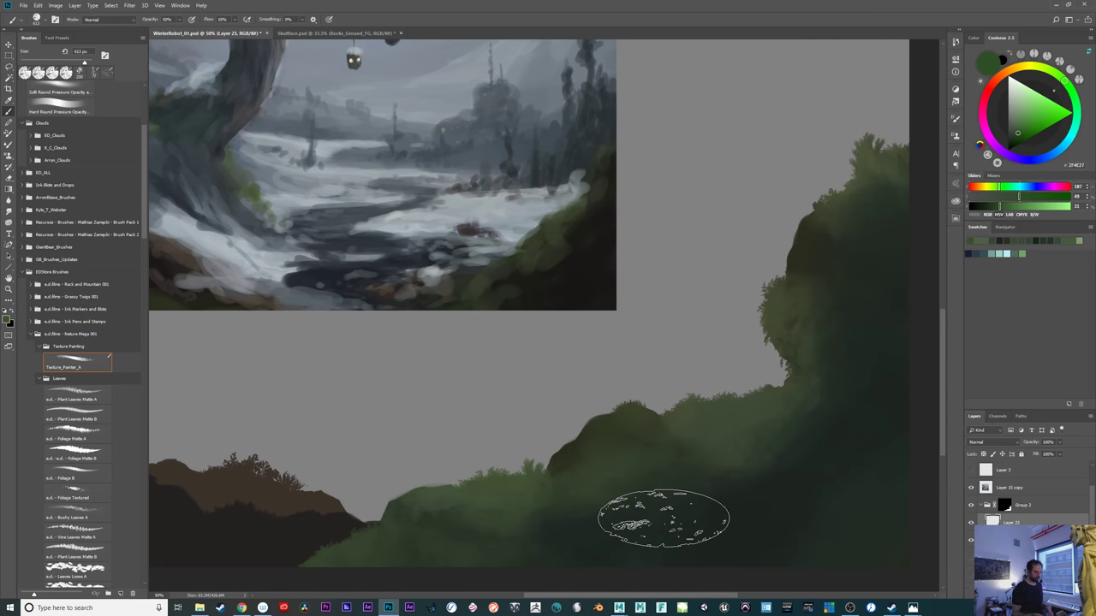
pyautogui.moveTo(663, 519); pyautogui.dragTo(670, 541)
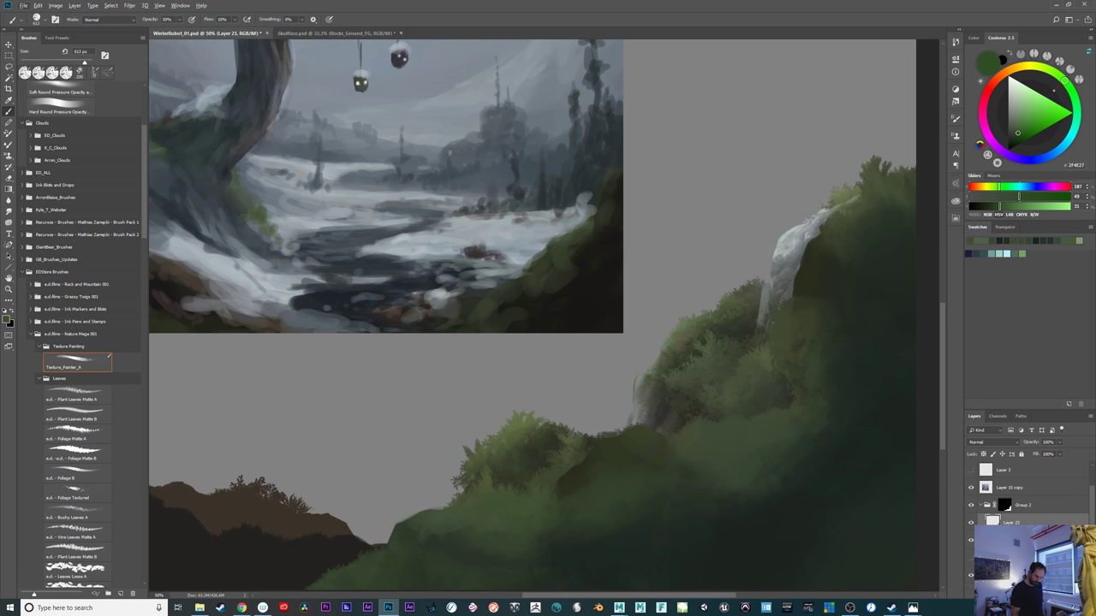
pyautogui.scroll(-2, 1019, 546)
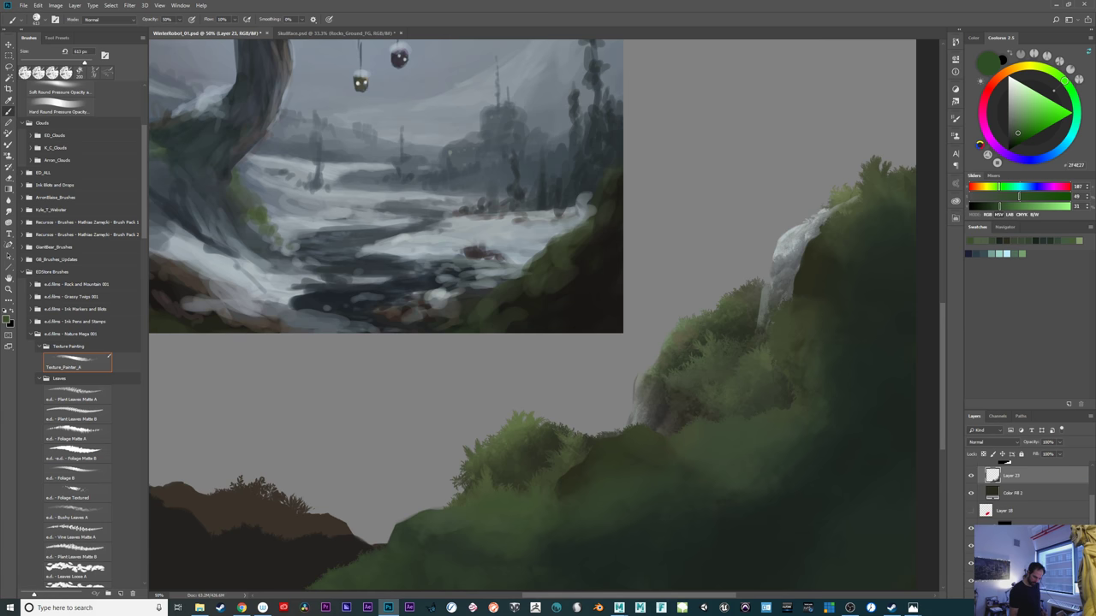
pyautogui.click(1019, 546)
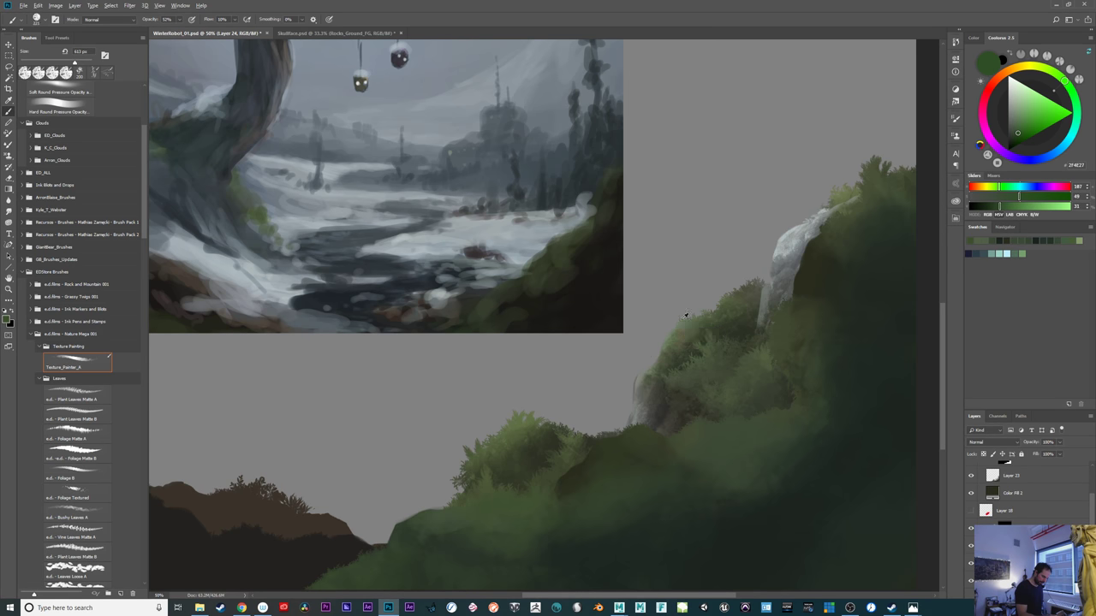
pyautogui.keyDown('alt'); pyautogui.click(789, 231); pyautogui.keyUp('alt')
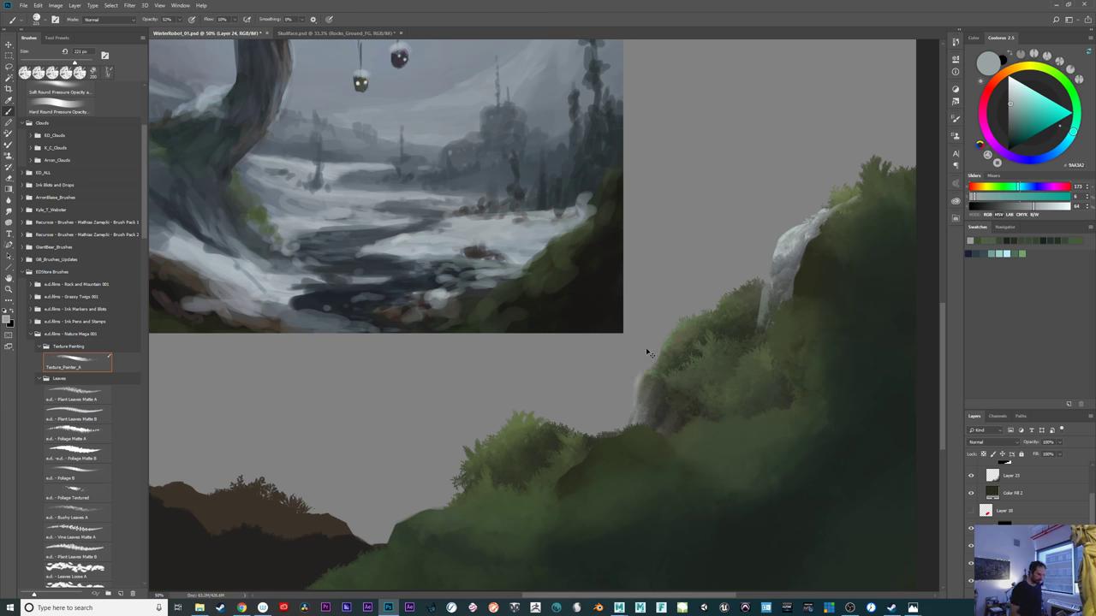
pyautogui.keyDown('alt'); pyautogui.click(791, 259); pyautogui.keyUp('alt')
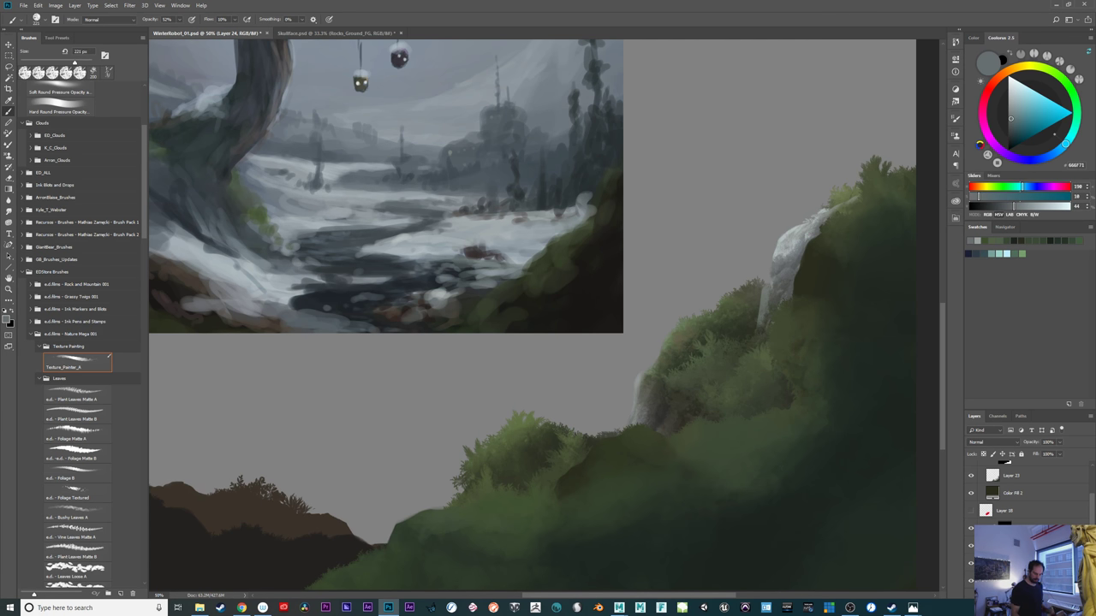
# Hide the painted rock and foliage and add a new layer above Layer 23 in the mound group
pyautogui.click(971, 530)
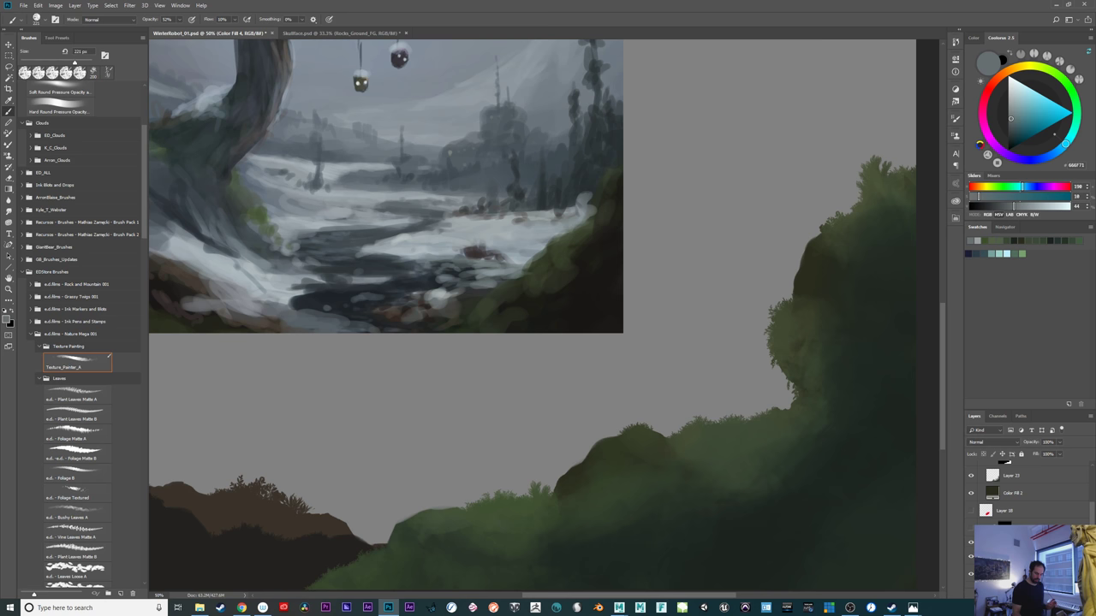
pyautogui.click(1056, 479)
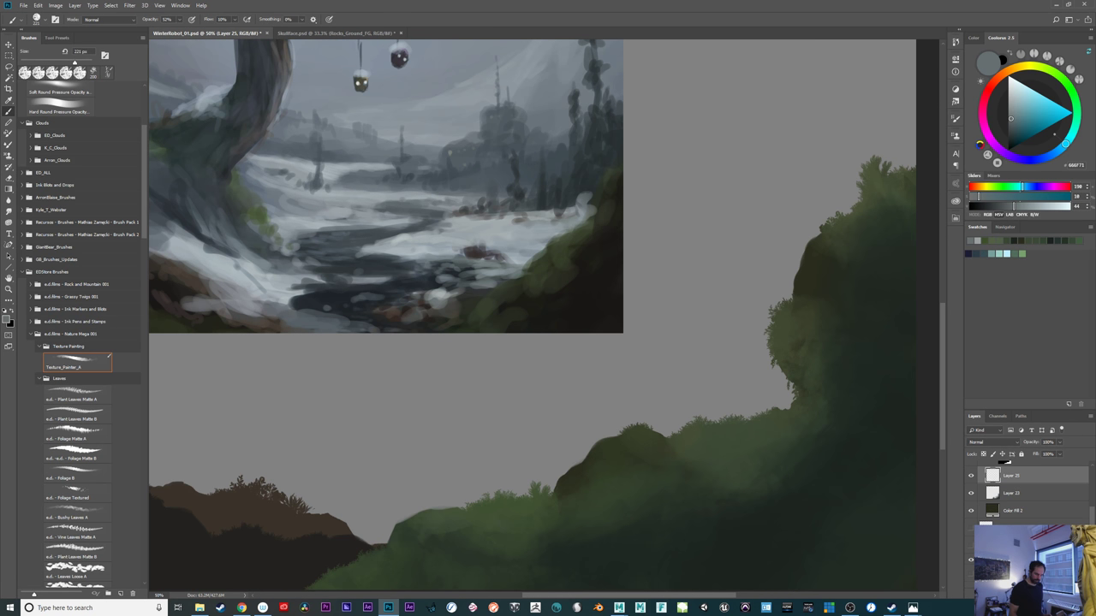
pyautogui.scroll(4, 527, 244)
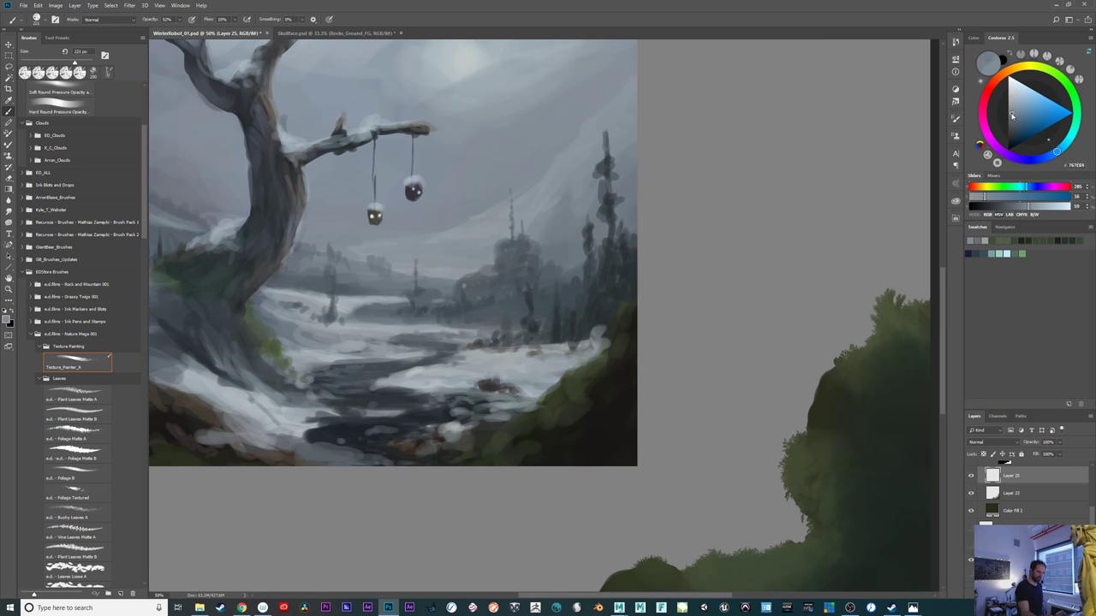
# Try blocking in the small rock bump with light blue-grey, then clear the strokes from the new layer
pyautogui.click(1012, 119)
pyautogui.moveTo(662, 404); pyautogui.dragTo(581, 274)
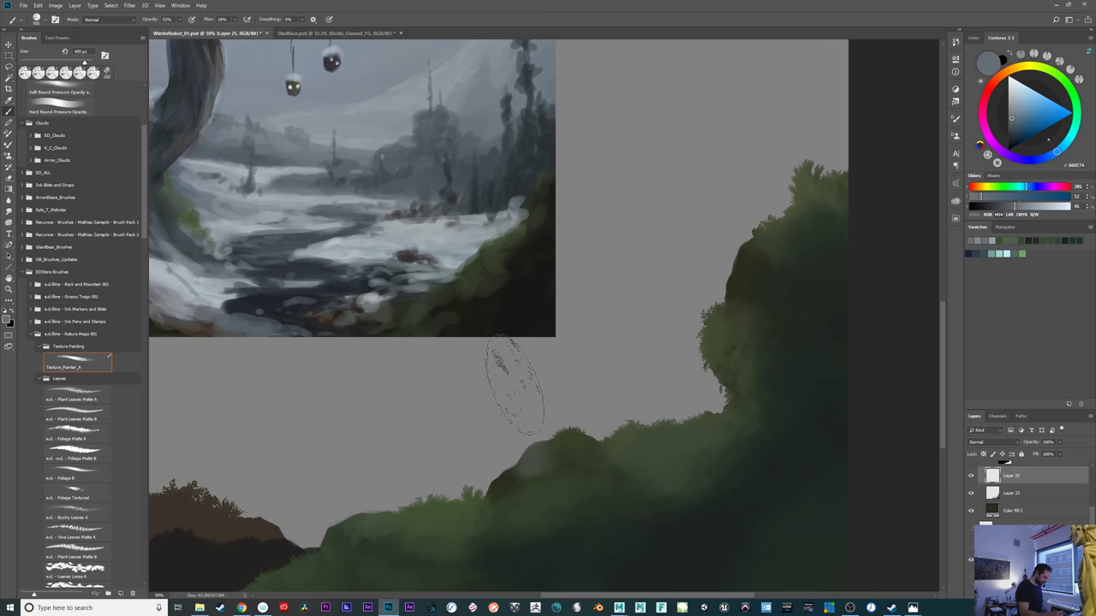
pyautogui.moveTo(519, 422)
pyautogui.mouseDown()
pyautogui.moveTo(487, 455)
pyautogui.moveTo(471, 451)
pyautogui.moveTo(480, 433)
pyautogui.moveTo(473, 452)
pyautogui.moveTo(507, 459)
pyautogui.moveTo(528, 412)
pyautogui.moveTo(543, 467)
pyautogui.moveTo(496, 472)
pyautogui.moveTo(521, 460)
pyautogui.mouseUp()
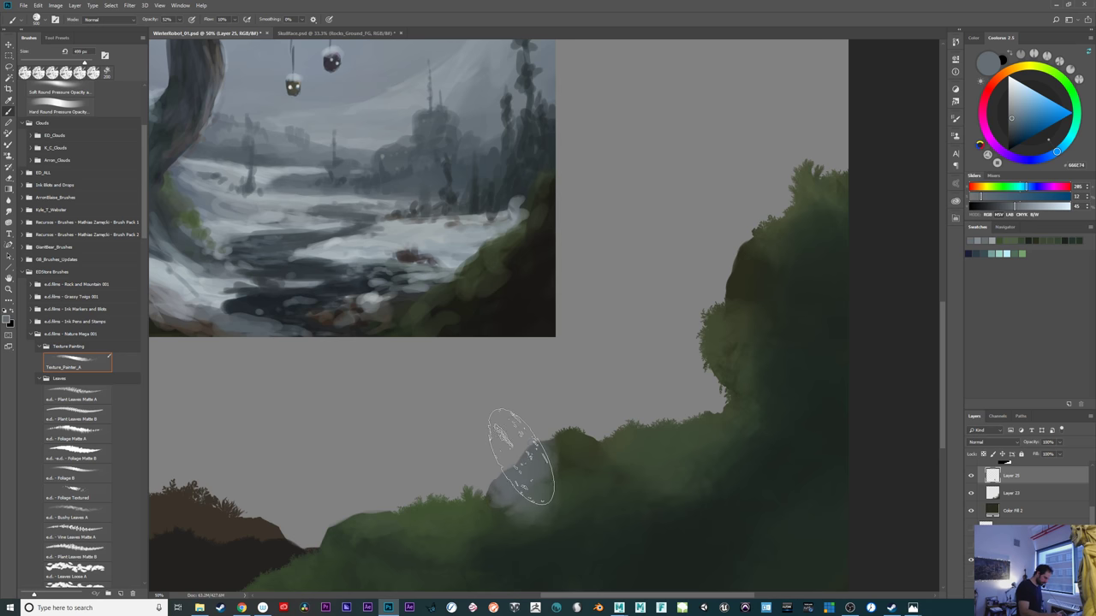
pyautogui.click(1012, 126)
pyautogui.moveTo(526, 477); pyautogui.dragTo(524, 451)
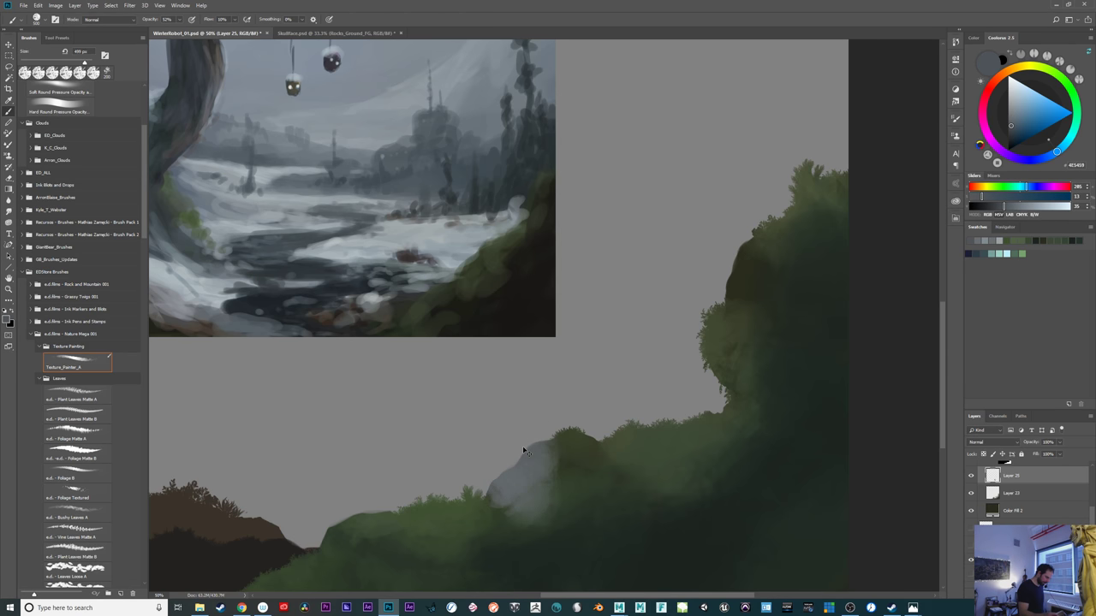
pyautogui.click(1009, 135)
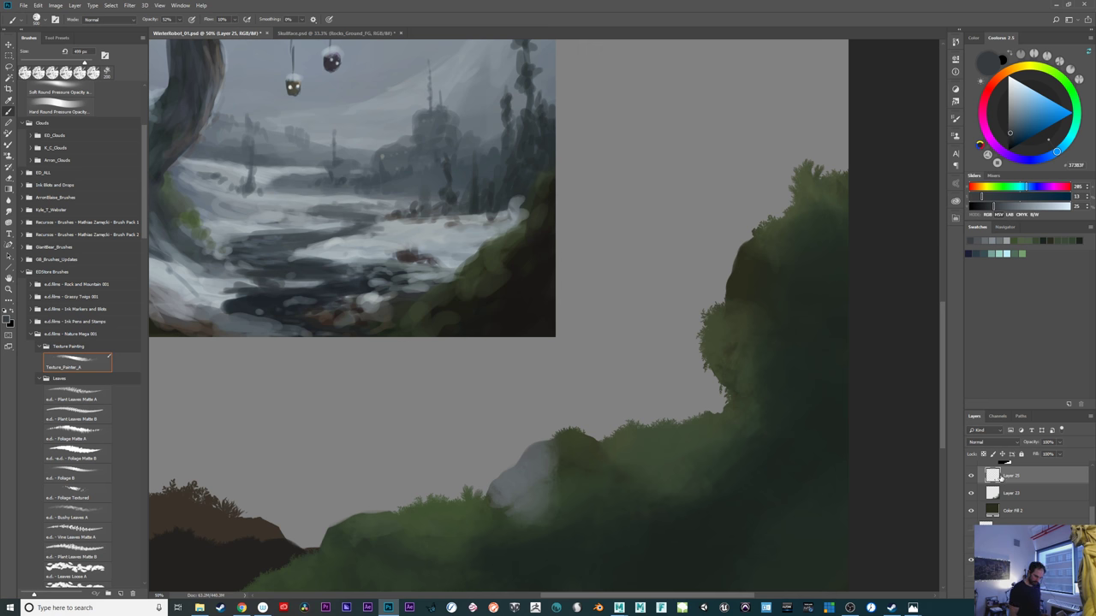
pyautogui.press('Delete')
pyautogui.hotkey('ctrl', 'd')
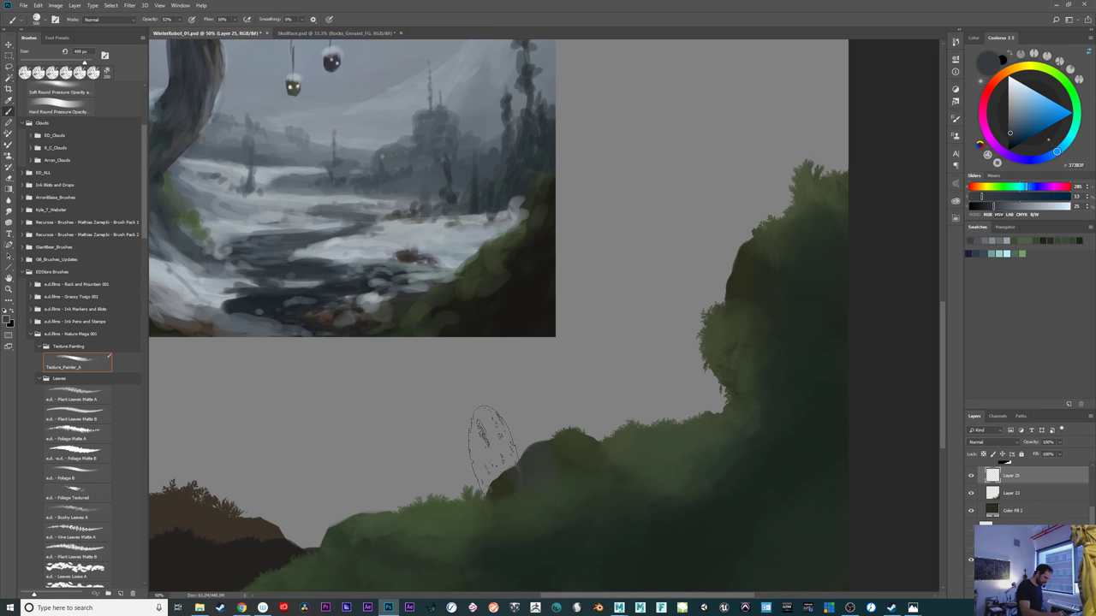
# Paint dark blue-grey over the small rock bump and block in a larger rock mass in the mound's base below it
pyautogui.moveTo(521, 489)
pyautogui.mouseDown()
pyautogui.moveTo(527, 434)
pyautogui.moveTo(511, 420)
pyautogui.moveTo(487, 467)
pyautogui.moveTo(505, 470)
pyautogui.moveTo(525, 507)
pyautogui.moveTo(537, 476)
pyautogui.moveTo(489, 440)
pyautogui.mouseUp()
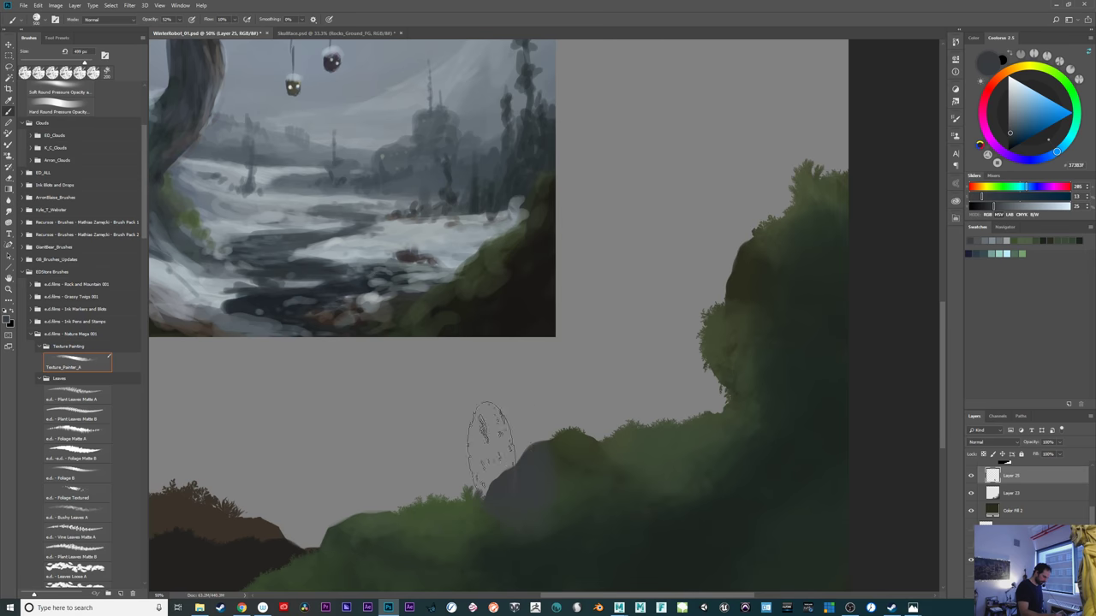
pyautogui.moveTo(563, 541)
pyautogui.mouseDown()
pyautogui.moveTo(553, 506)
pyautogui.moveTo(586, 535)
pyautogui.moveTo(527, 562)
pyautogui.moveTo(650, 575)
pyautogui.moveTo(577, 531)
pyautogui.moveTo(586, 519)
pyautogui.moveTo(577, 547)
pyautogui.moveTo(600, 551)
pyautogui.moveTo(557, 538)
pyautogui.mouseUp()
pyautogui.moveTo(788, 432)
pyautogui.mouseDown()
pyautogui.moveTo(814, 340)
pyautogui.moveTo(843, 324)
pyautogui.mouseUp()
pyautogui.moveTo(567, 471)
pyautogui.mouseDown()
pyautogui.moveTo(605, 492)
pyautogui.moveTo(485, 551)
pyautogui.moveTo(587, 479)
pyautogui.moveTo(626, 502)
pyautogui.mouseUp()
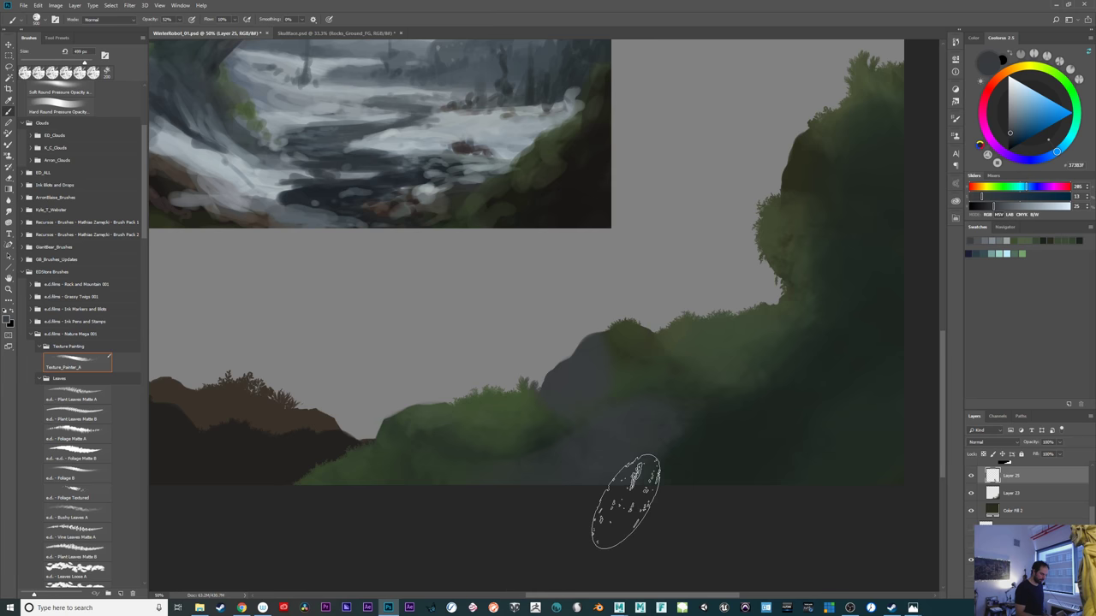
# Brush lighter blue-grey onto both rocks, reducing the brush to 407 px, and define the larger rock's edge with sampled dark green
pyautogui.click(1012, 121)
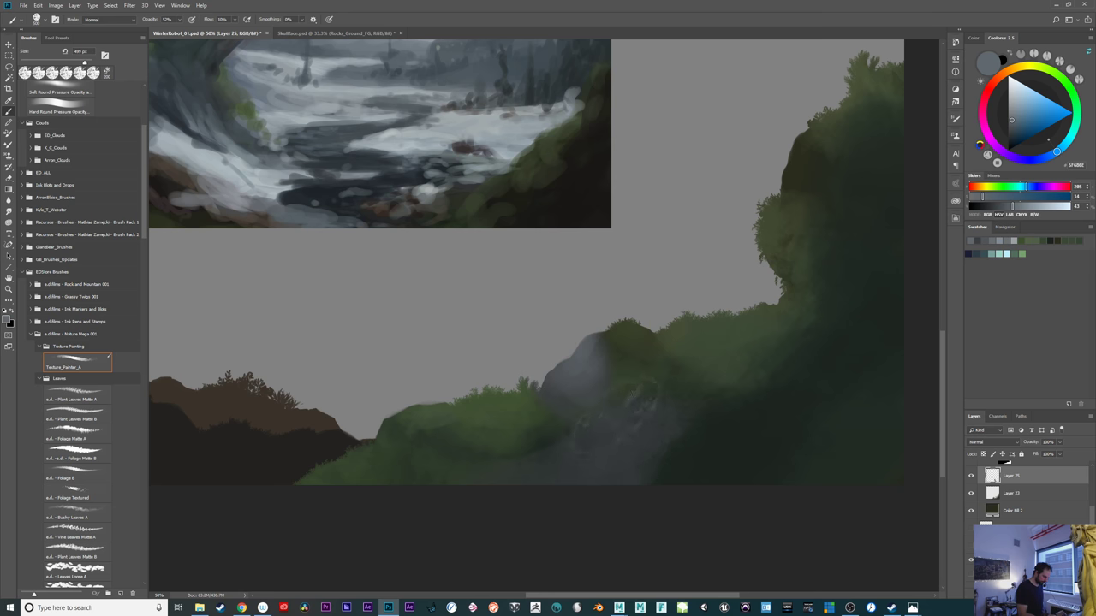
pyautogui.moveTo(635, 394); pyautogui.dragTo(625, 418)
pyautogui.hotkey('ctrl', 'z')
pyautogui.press('[')
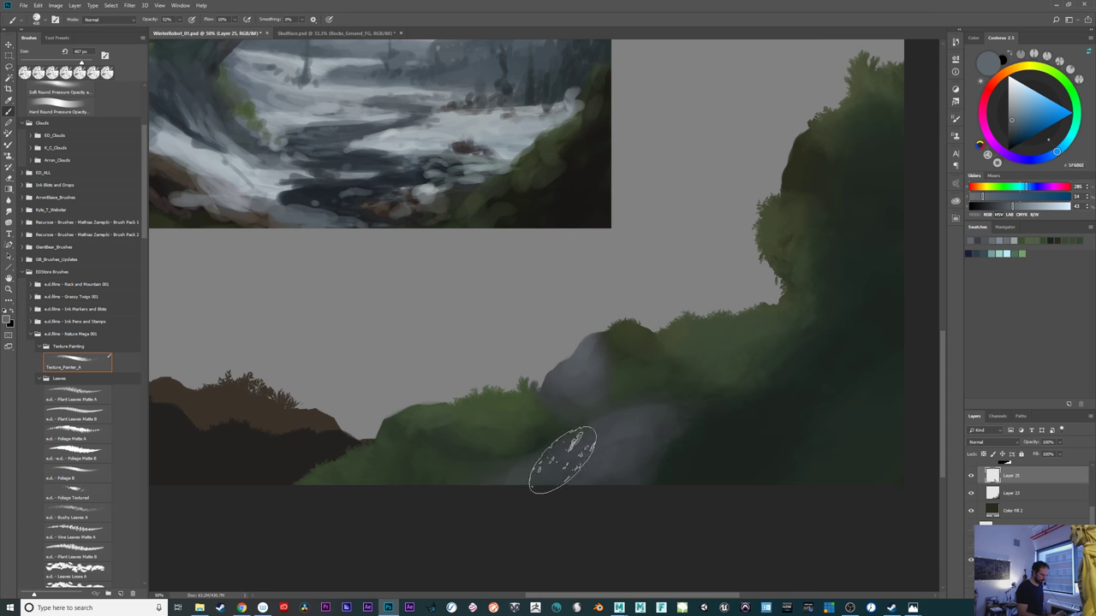
pyautogui.keyDown('alt'); pyautogui.click(548, 442); pyautogui.keyUp('alt')
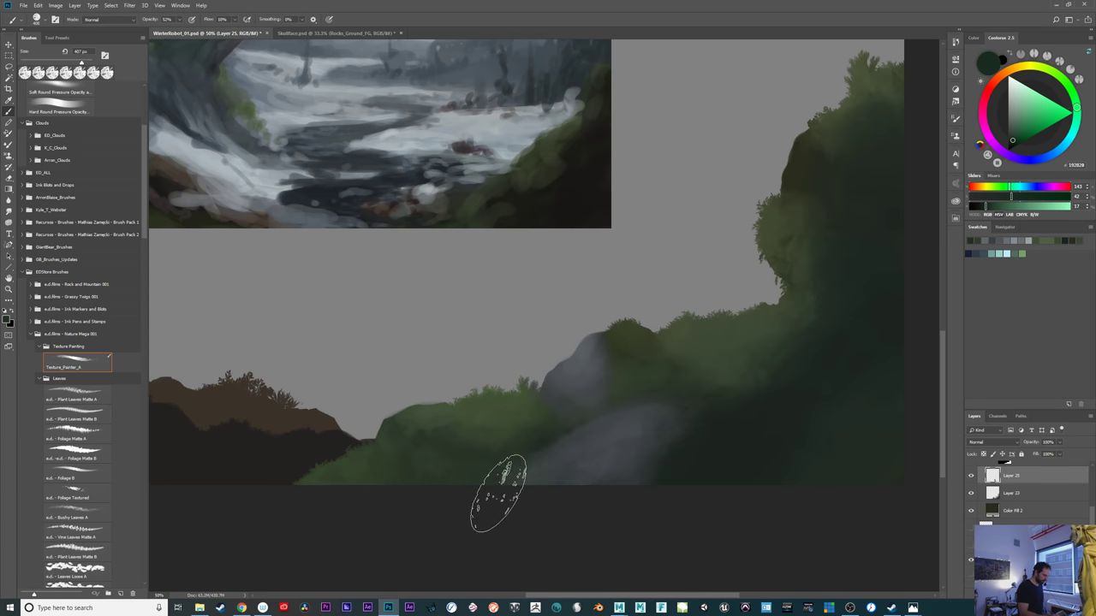
# Sample the rocks' blue-greys and paint them over the exposed rock face high on the mound's steep side
pyautogui.moveTo(787, 472); pyautogui.dragTo(674, 537)
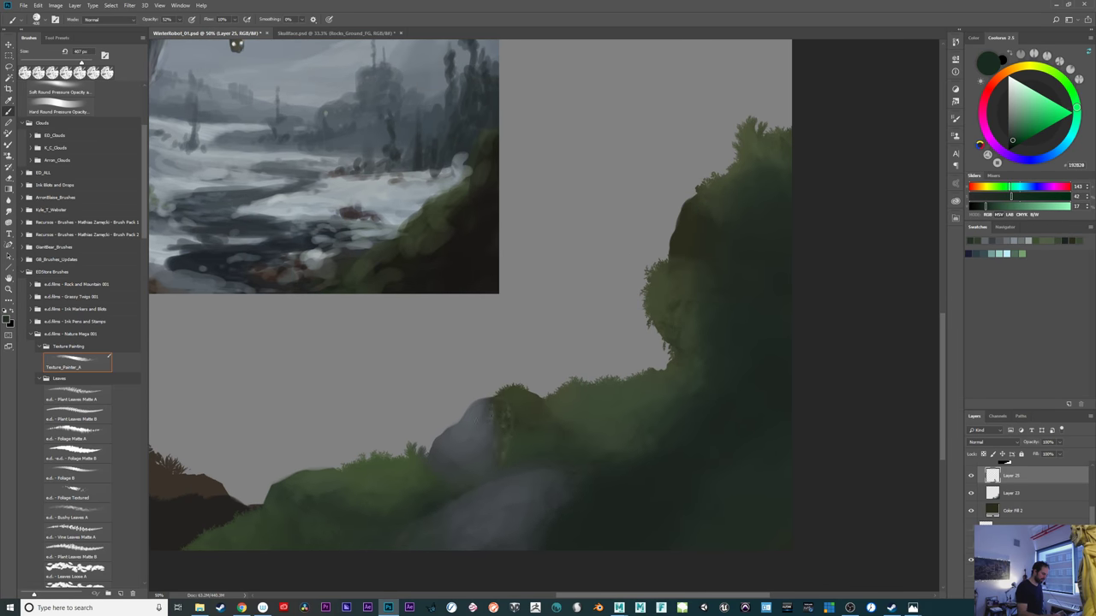
pyautogui.keyDown('alt'); pyautogui.click(485, 418); pyautogui.keyUp('alt')
pyautogui.keyDown('alt'); pyautogui.click(513, 490); pyautogui.keyUp('alt')
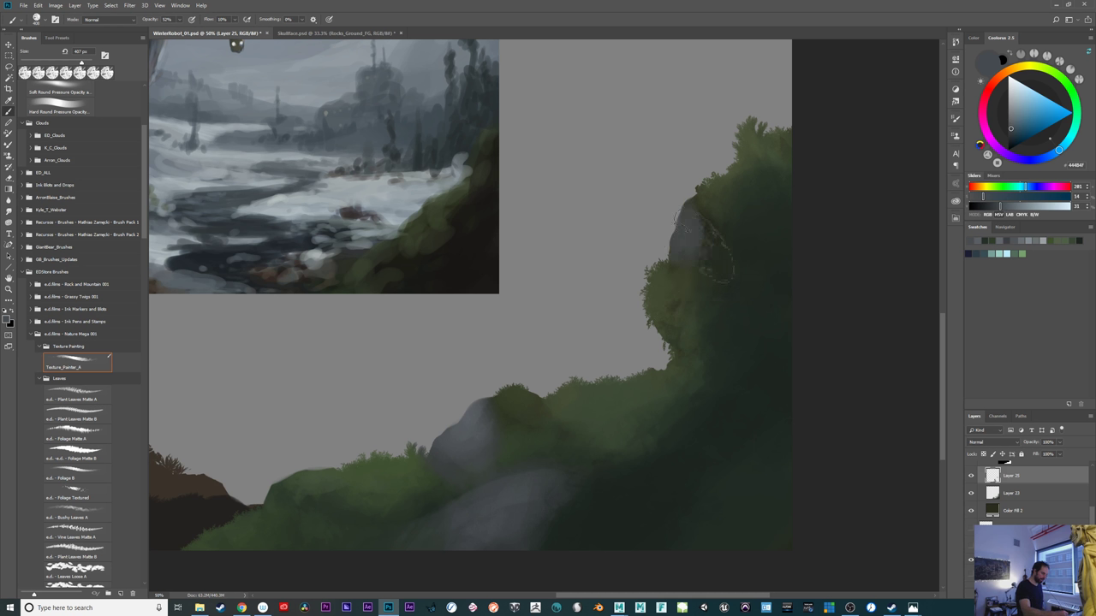
# Brush dark blue-grey into the exposed rock face high on the steep side and lighten its outer edge with a paler grey
pyautogui.moveTo(697, 224); pyautogui.dragTo(684, 228)
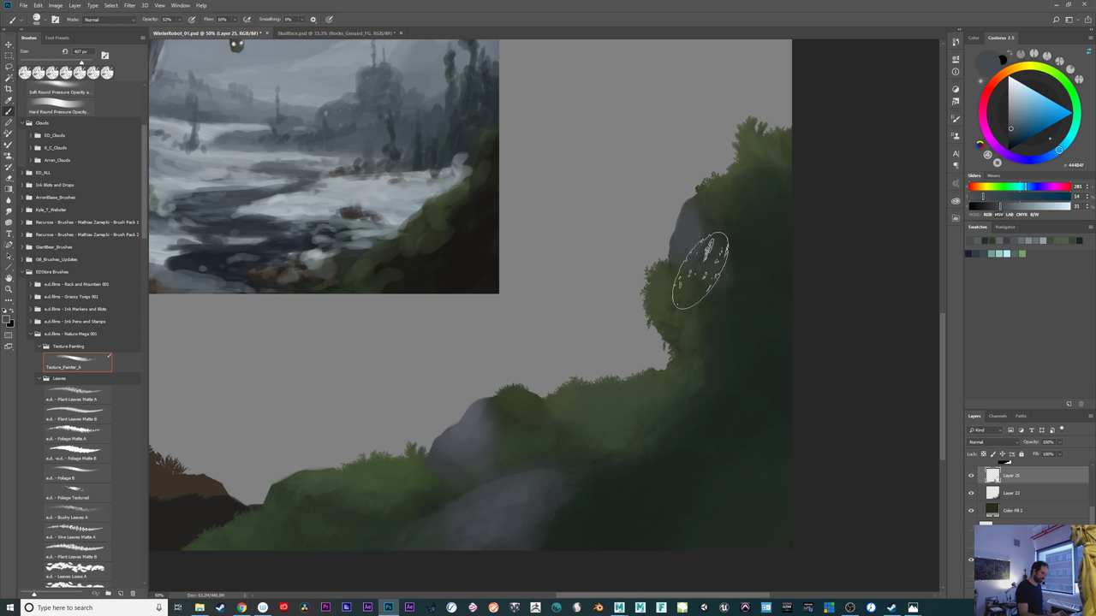
pyautogui.moveTo(701, 270); pyautogui.dragTo(717, 250)
pyautogui.keyDown('alt'); pyautogui.click(458, 422); pyautogui.keyUp('alt')
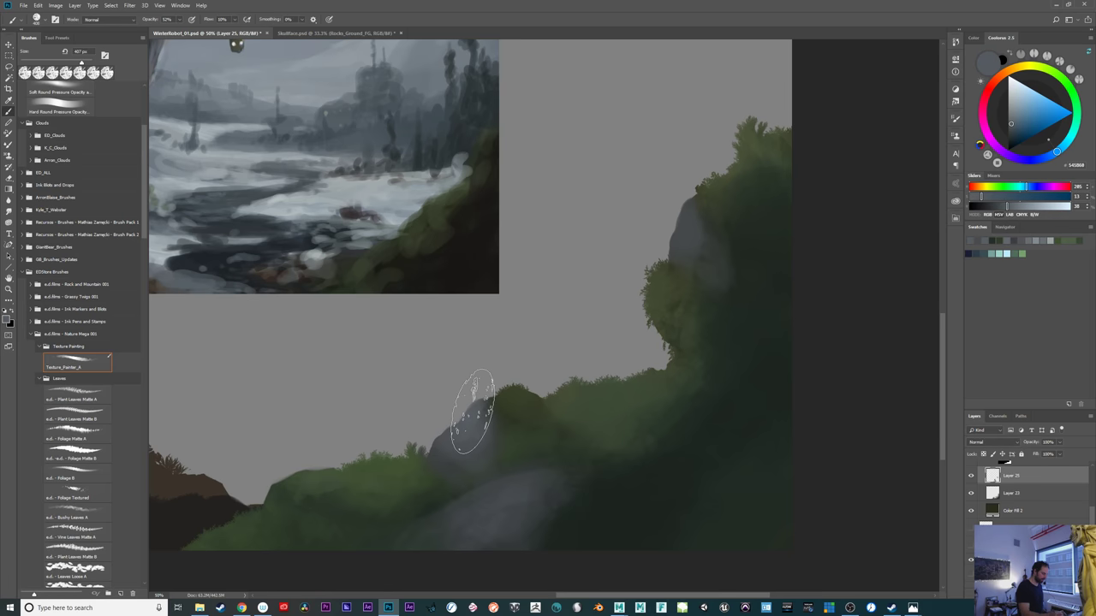
pyautogui.moveTo(825, 268); pyautogui.dragTo(851, 360)
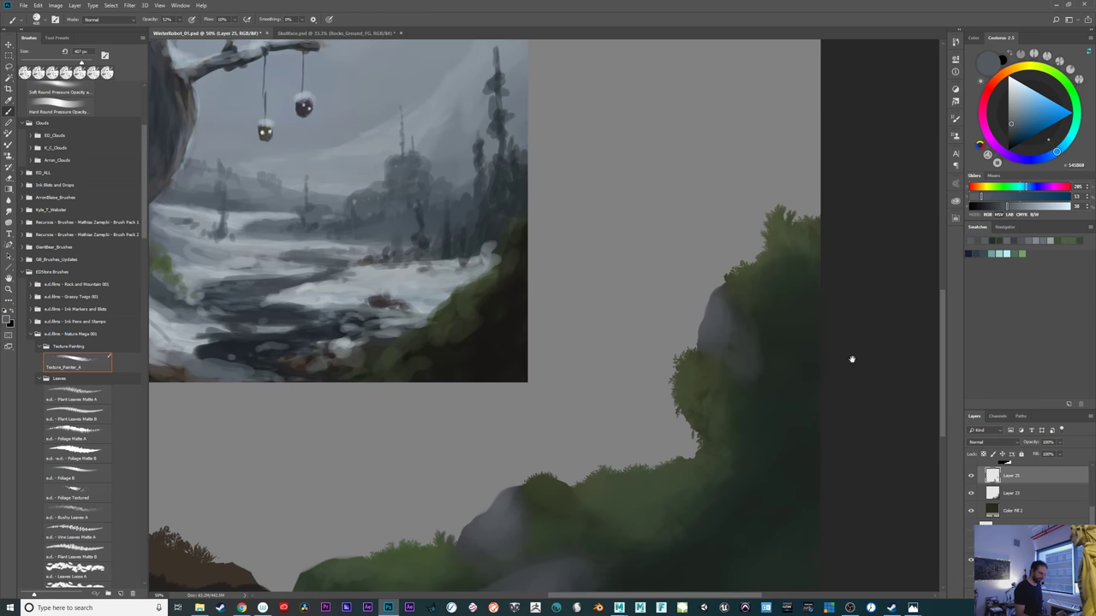
pyautogui.click(1011, 115)
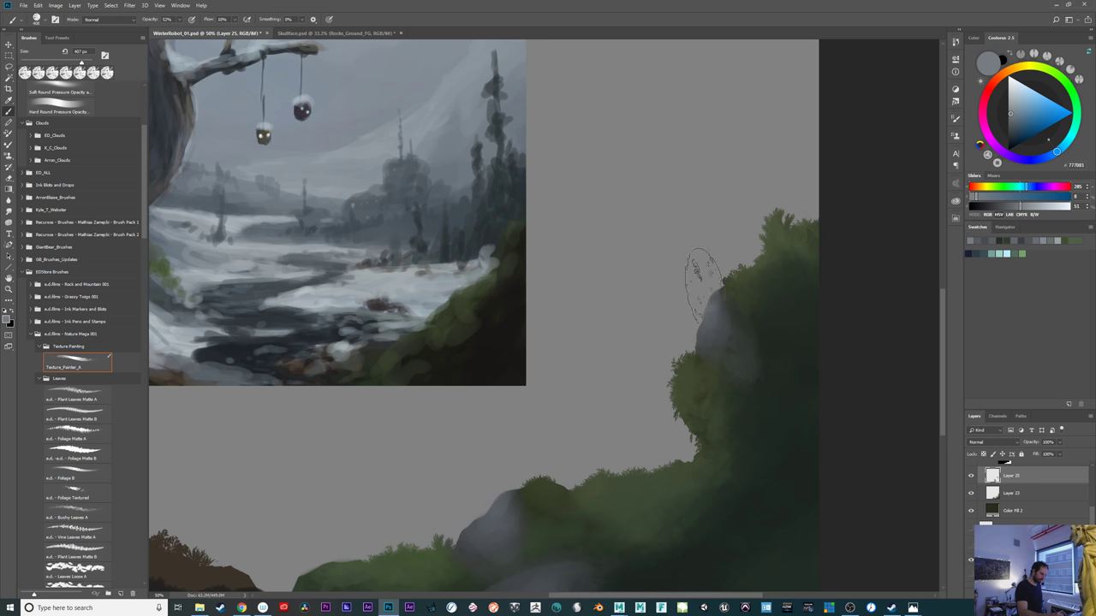
pyautogui.scroll(1, 694, 296)
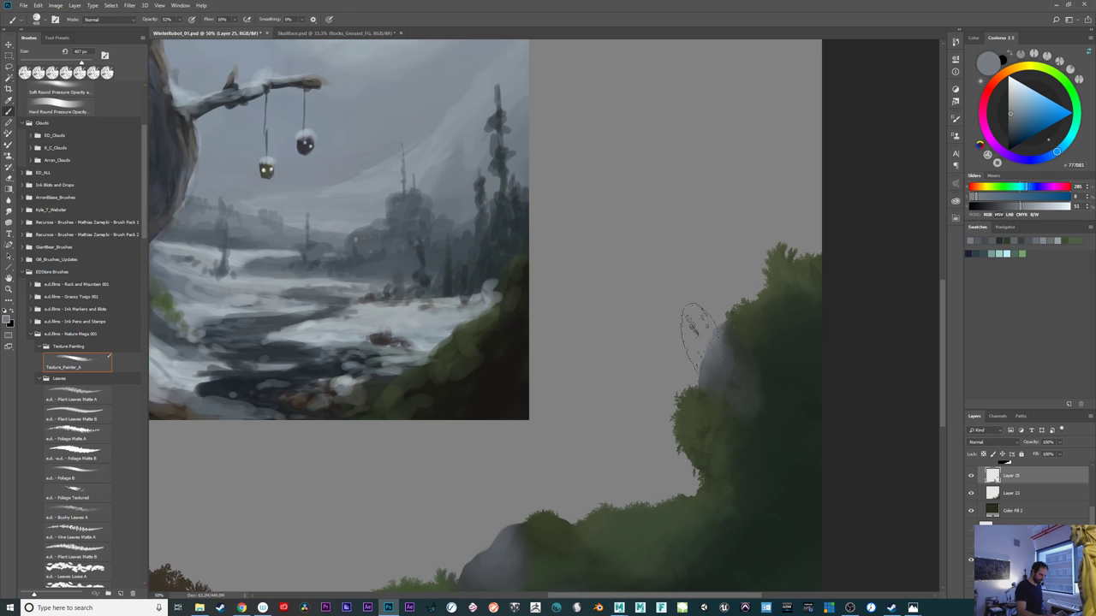
pyautogui.scroll(2, 668, 311)
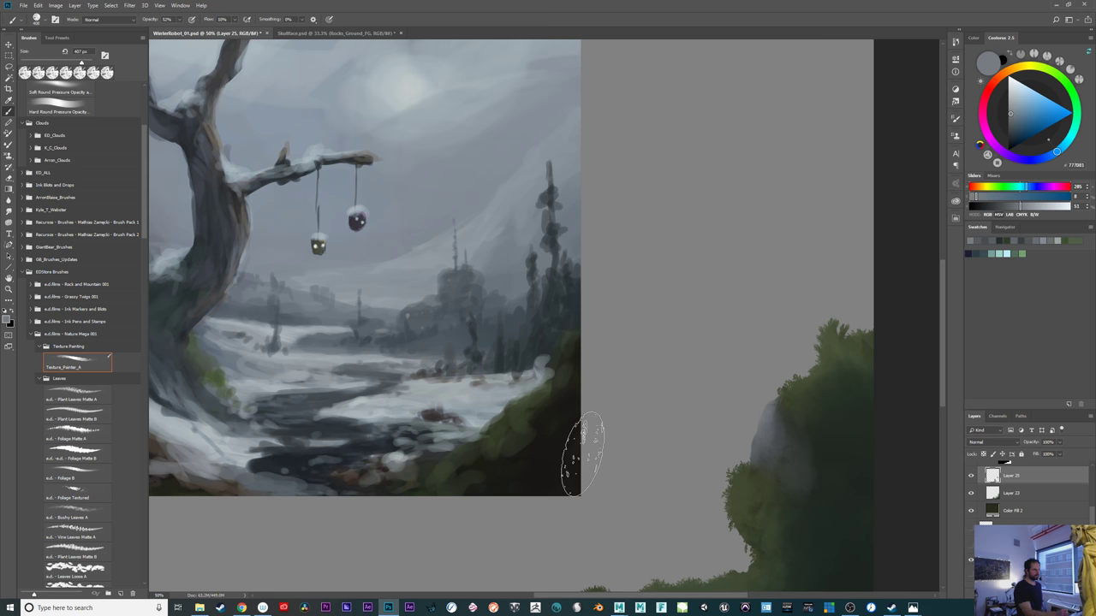
pyautogui.hscroll(2, 707, 481)
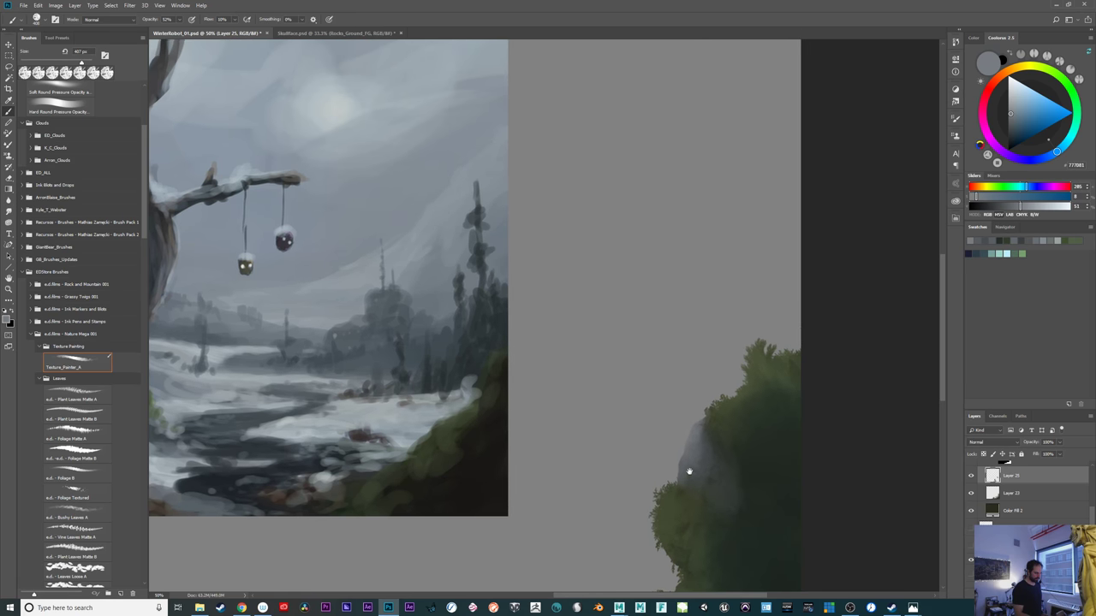
pyautogui.scroll(-2, 746, 408)
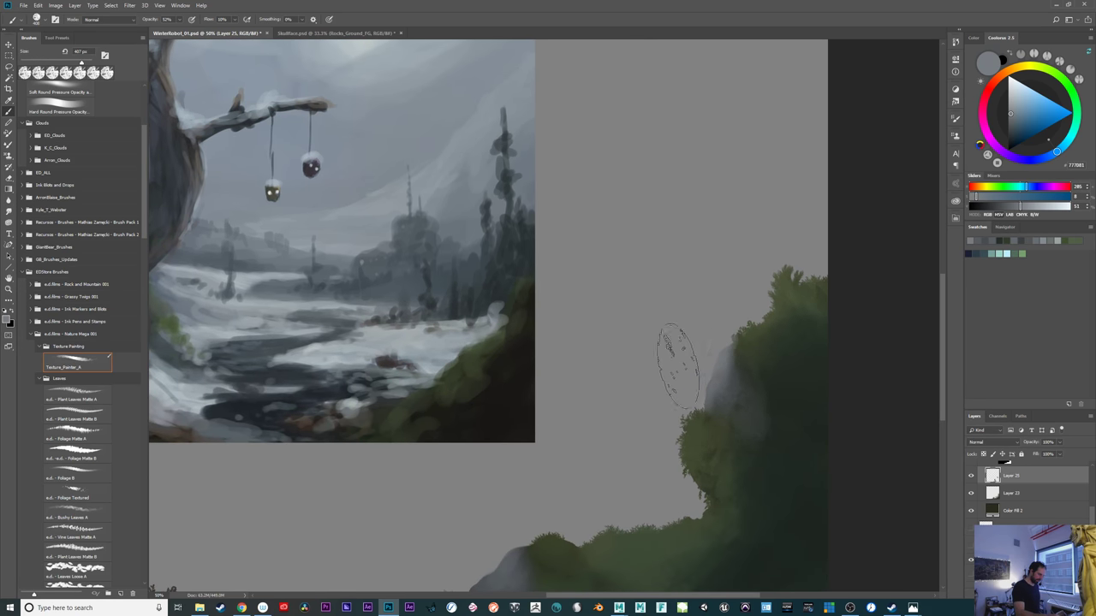
# Brush a lighter, warmer green onto the grassy slope and deepen the adjoining steep side's shadow with sampled dark green
pyautogui.moveTo(723, 460); pyautogui.dragTo(783, 352)
pyautogui.keyDown('alt'); pyautogui.click(688, 435); pyautogui.keyUp('alt')
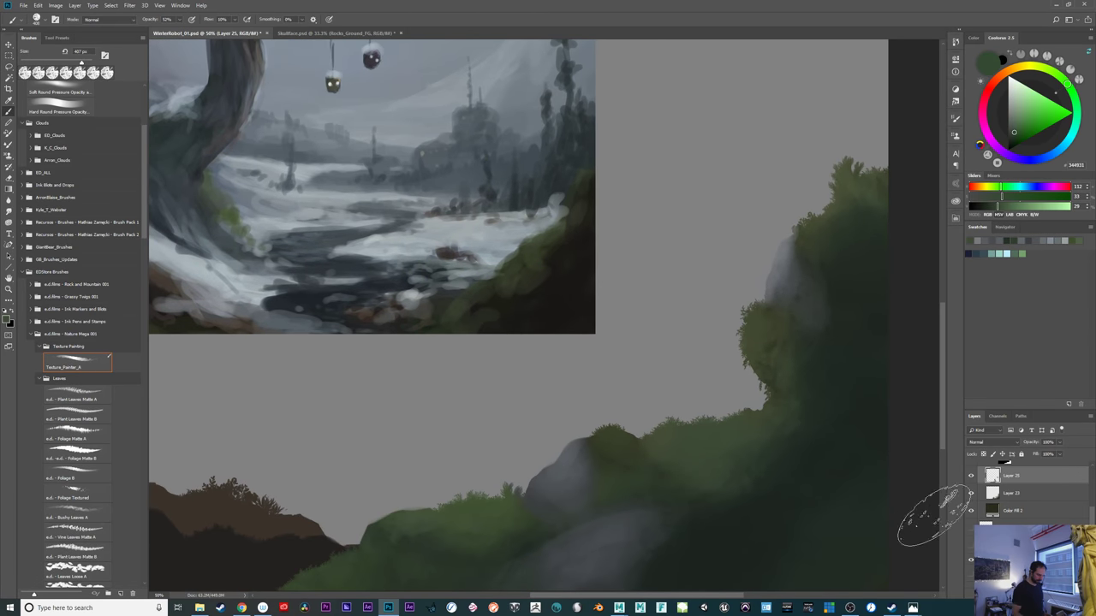
pyautogui.click(1018, 124)
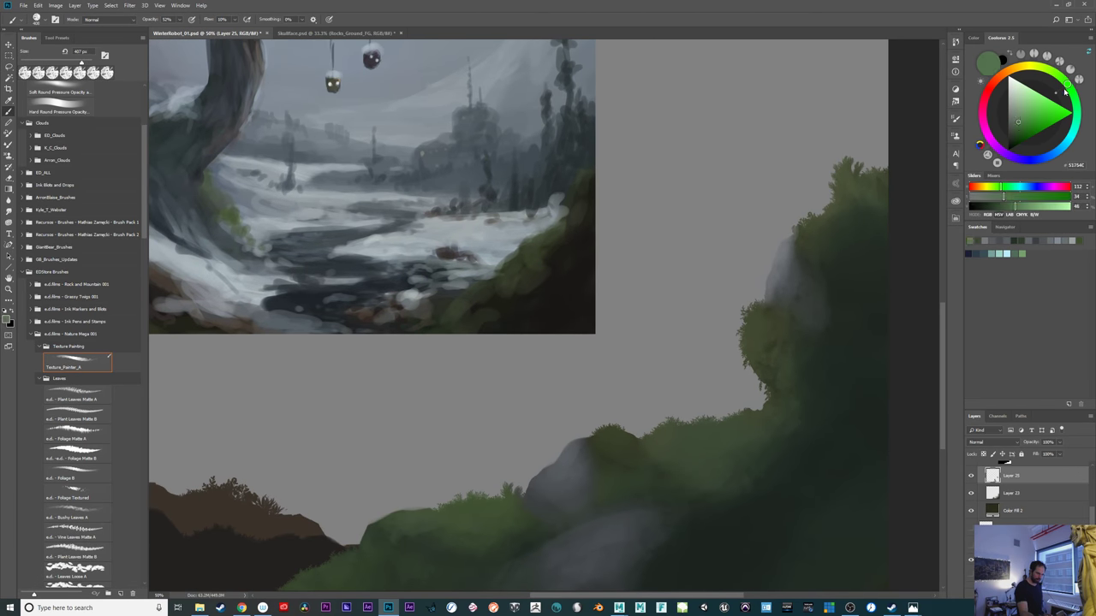
pyautogui.click(1060, 77)
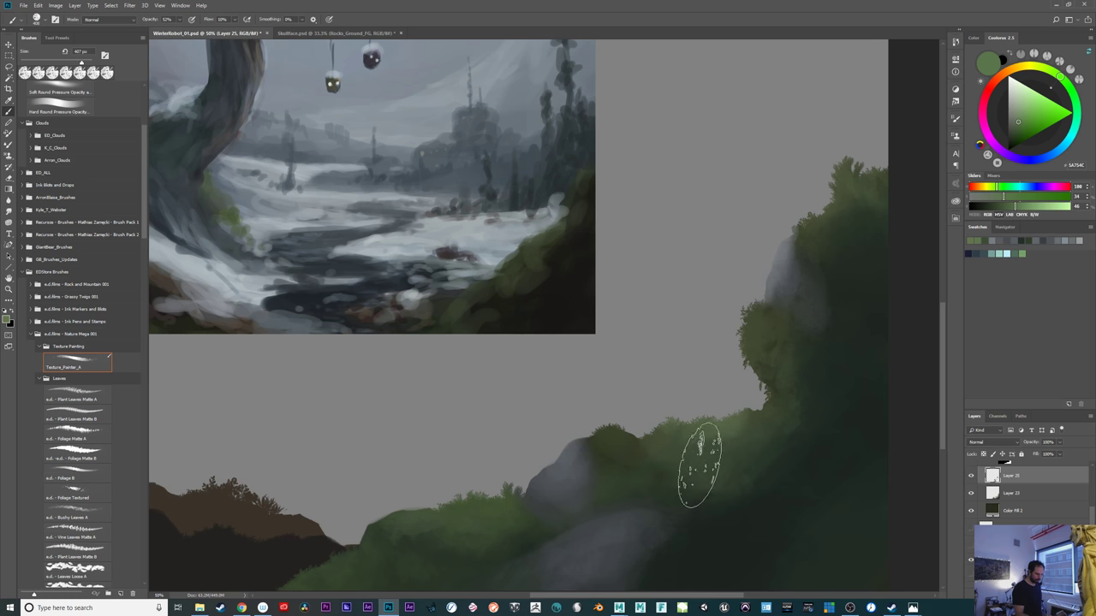
pyautogui.keyDown('alt'); pyautogui.click(849, 365); pyautogui.keyUp('alt')
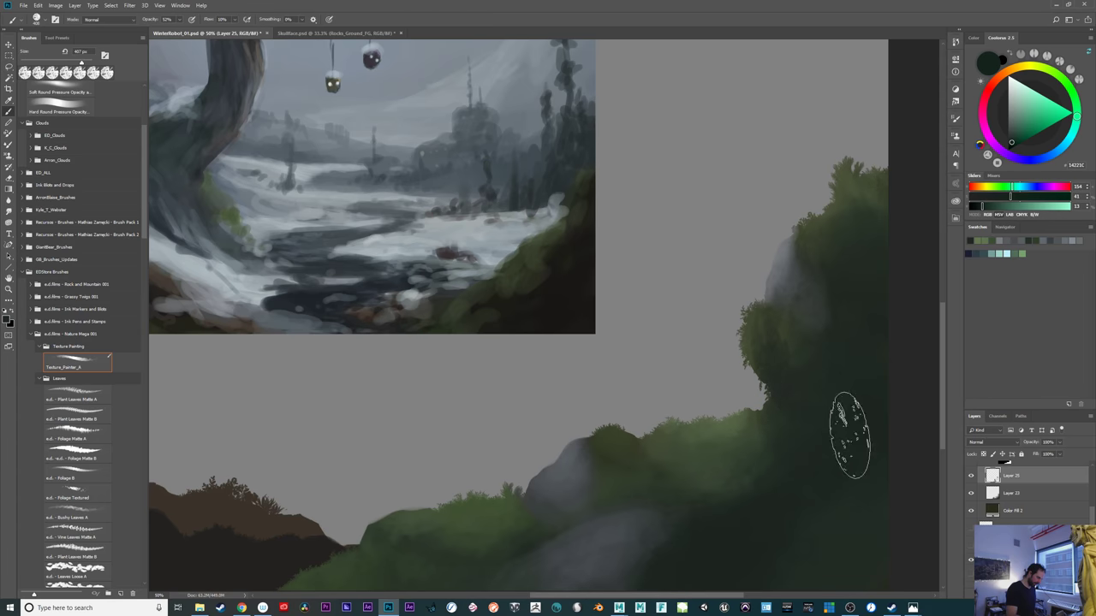
# Enlarge the brush and test soft greens over the mound's shadowed lower corner, undoing trial strokes and settling on a muted blue-green
pyautogui.moveTo(718, 477); pyautogui.dragTo(698, 425)
pyautogui.keyDown('alt'); pyautogui.click(704, 431); pyautogui.keyUp('alt')
pyautogui.moveTo(750, 502)
pyautogui.mouseDown()
pyautogui.moveTo(765, 479)
pyautogui.moveTo(714, 505)
pyautogui.mouseUp()
pyautogui.hotkey('ctrl', 'z')
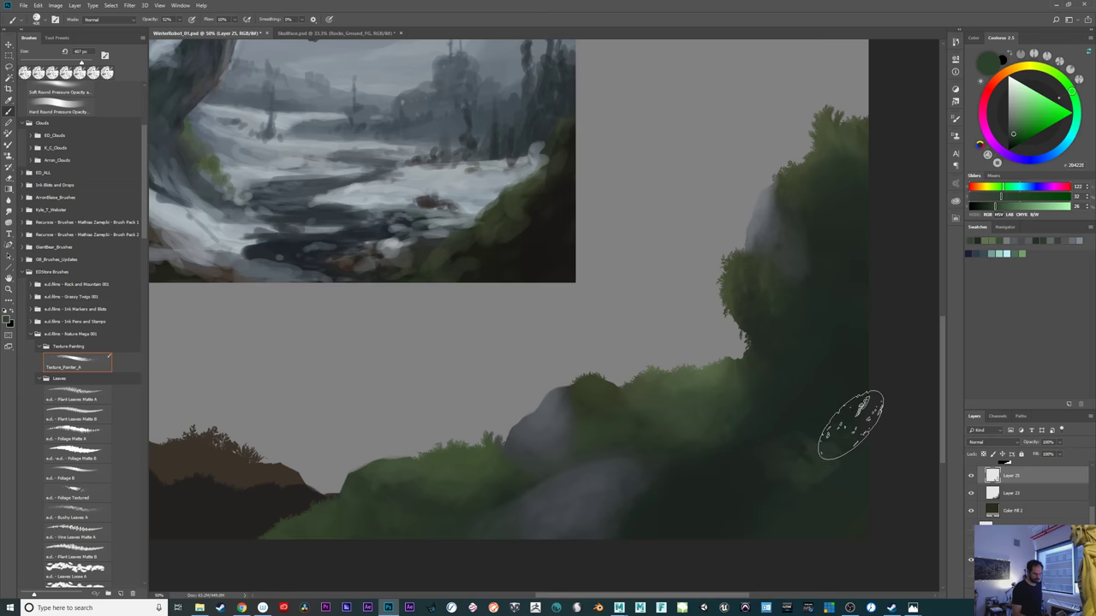
pyautogui.moveTo(768, 445); pyautogui.dragTo(844, 437)
pyautogui.hotkey('ctrl', 'z')
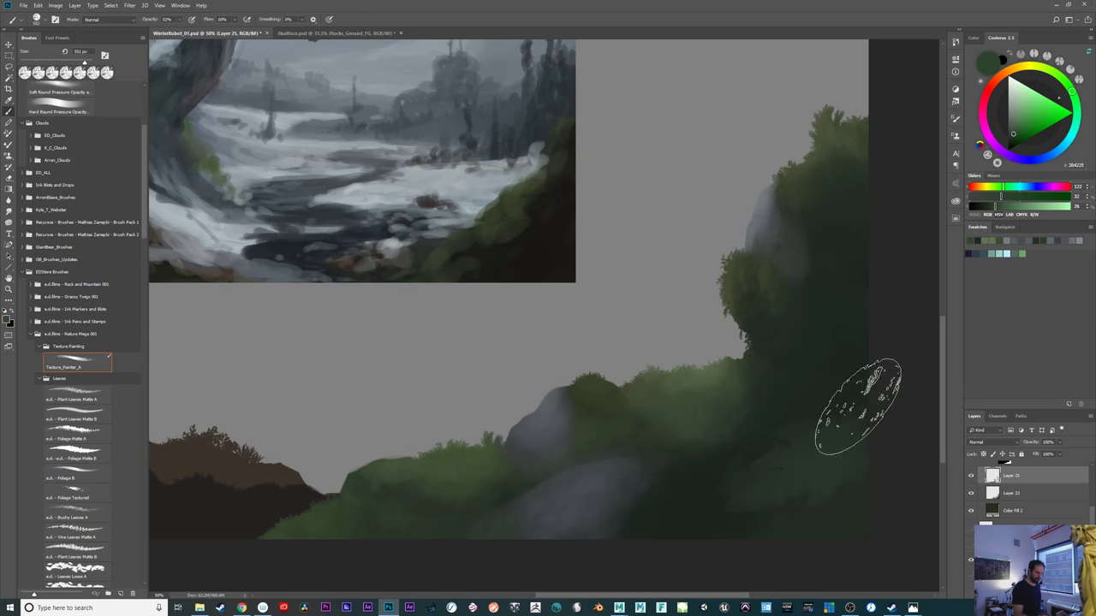
pyautogui.hotkey('ctrl', 'z')
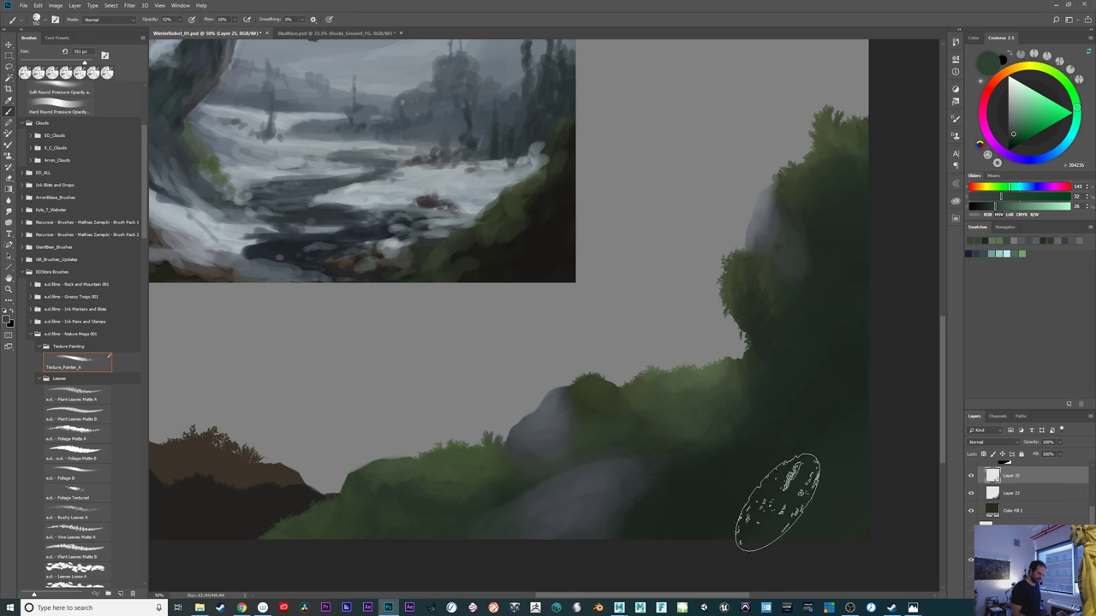
pyautogui.moveTo(778, 505)
pyautogui.mouseDown()
pyautogui.moveTo(760, 487)
pyautogui.moveTo(724, 510)
pyautogui.mouseUp()
pyautogui.hotkey('ctrl', 'z')
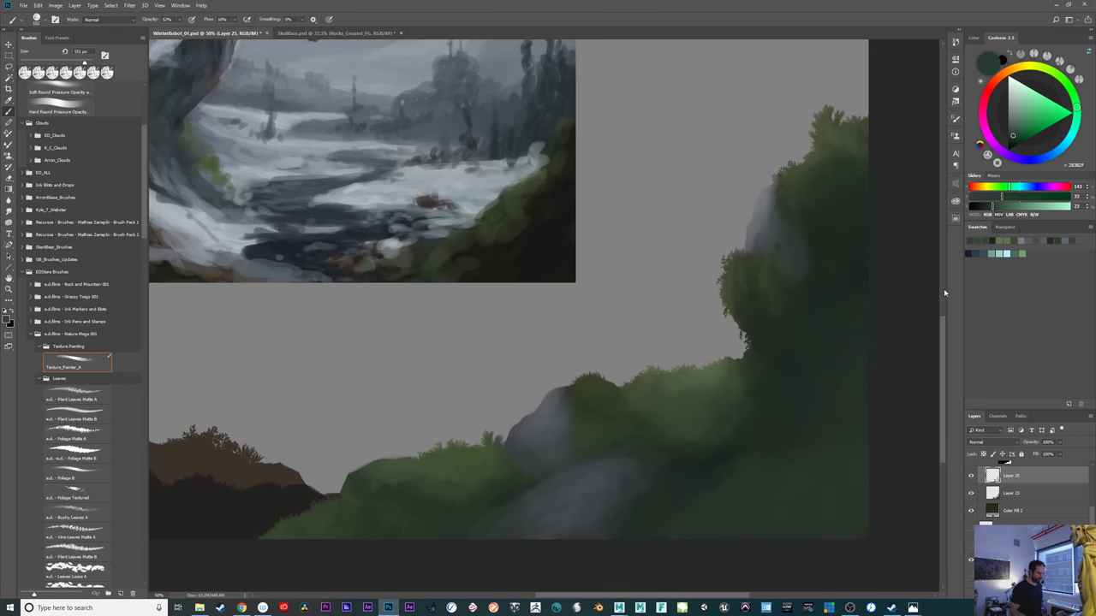
# Shade the large base rock and the small rock bump above it with dark blue-grey 1E2426
pyautogui.moveTo(710, 503); pyautogui.dragTo(785, 486)
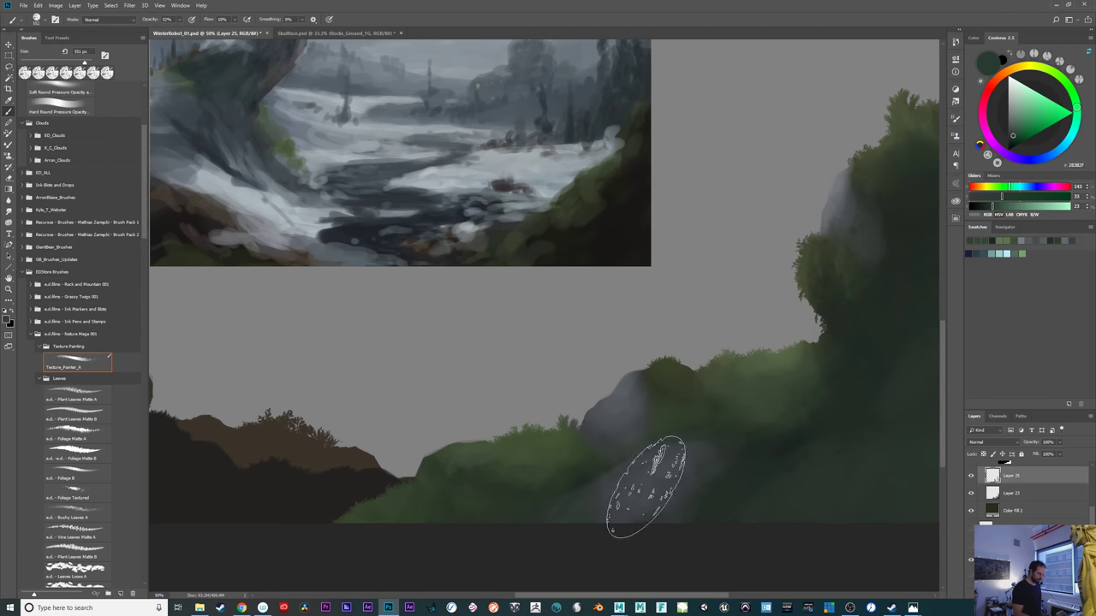
pyautogui.keyDown('alt'); pyautogui.click(651, 472); pyautogui.keyUp('alt')
pyautogui.click(1010, 139)
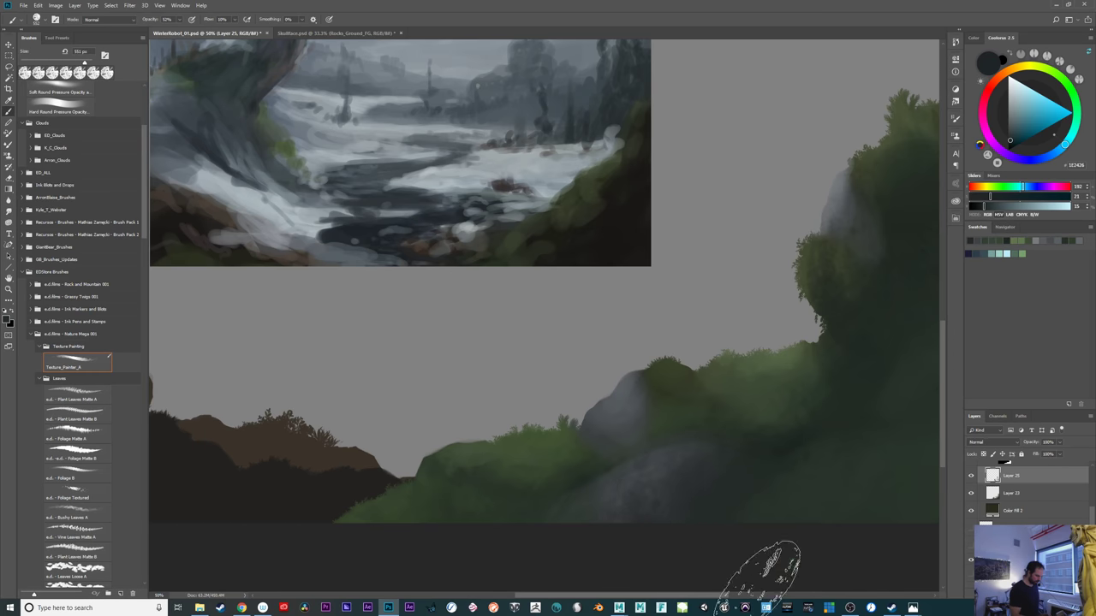
pyautogui.scroll(-1, 778, 480)
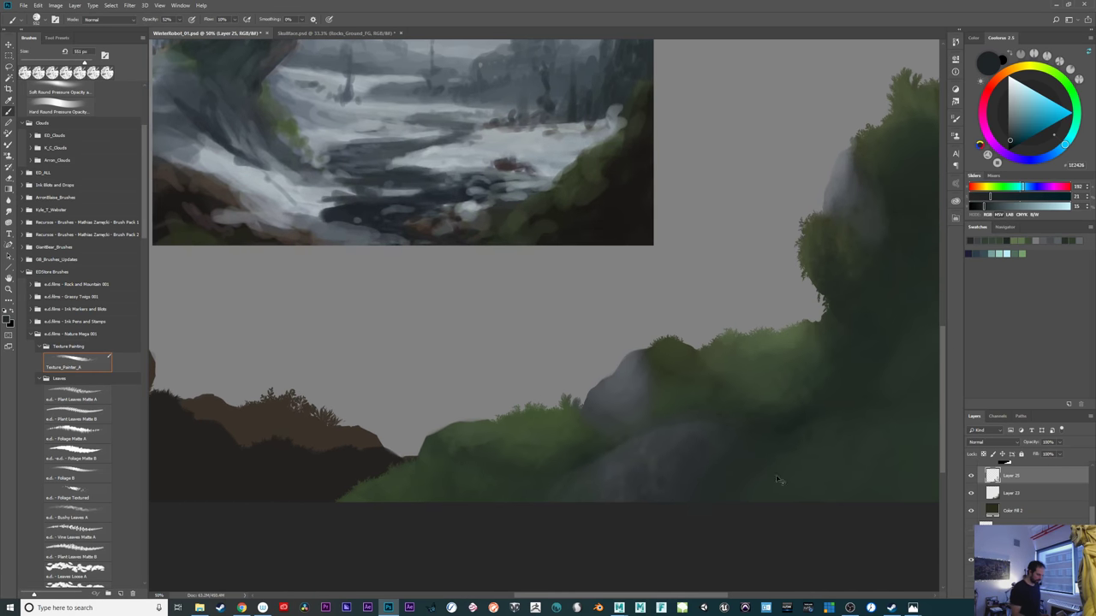
pyautogui.hotkey('ctrl', '+')
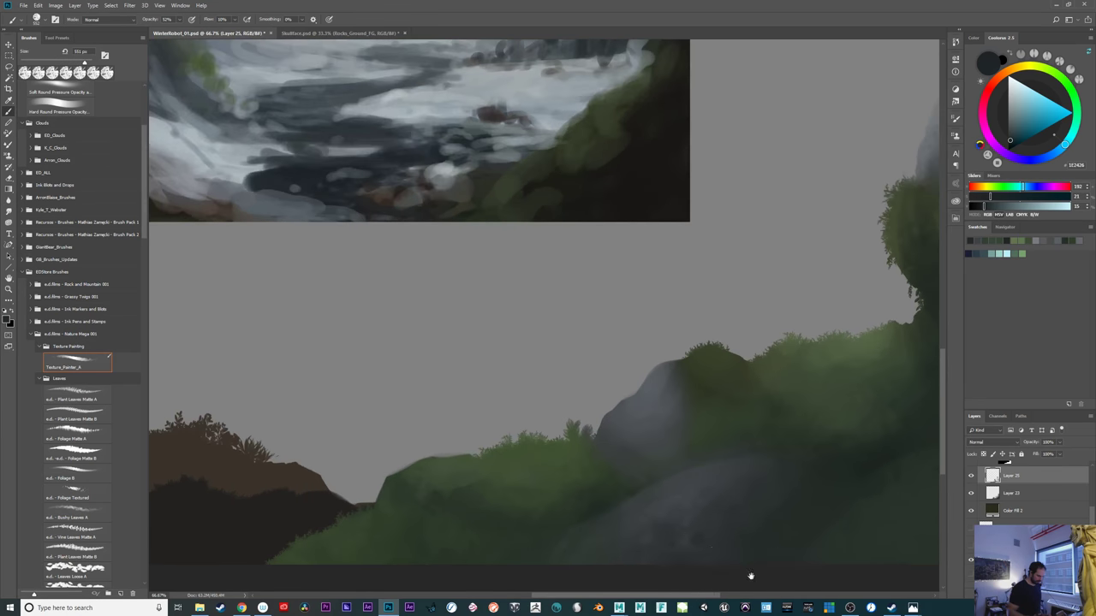
pyautogui.moveTo(750, 576); pyautogui.dragTo(657, 470)
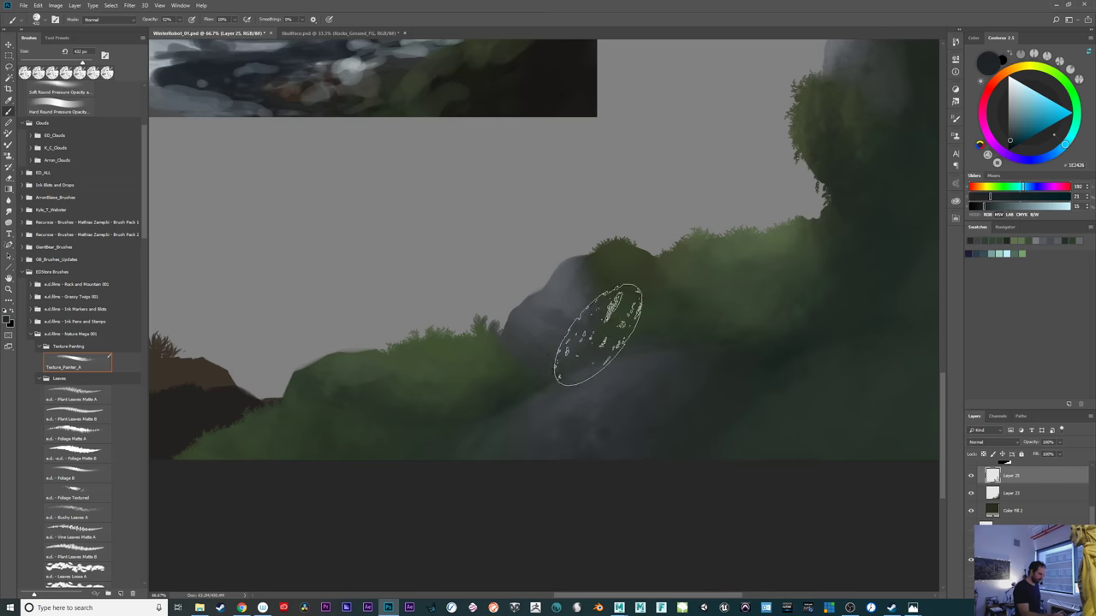
pyautogui.moveTo(807, 452); pyautogui.dragTo(667, 445)
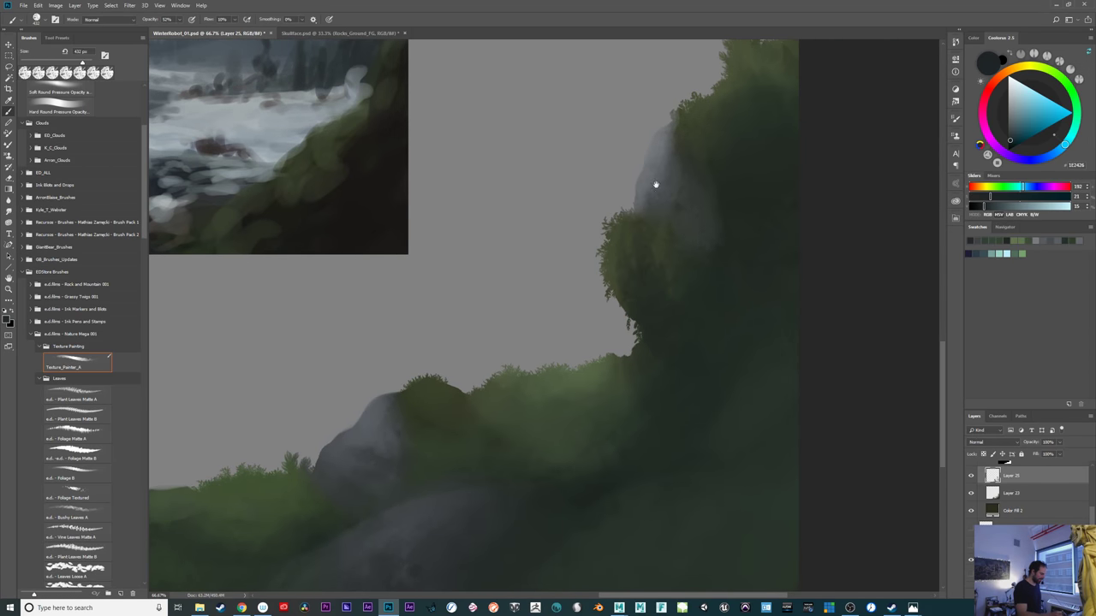
# Block in a blue-grey rock at the mound's low outer end and shade the rocks with a darker blue-grey
pyautogui.moveTo(712, 489)
pyautogui.mouseDown()
pyautogui.moveTo(817, 457)
pyautogui.moveTo(865, 457)
pyautogui.mouseUp()
pyautogui.hotkey('ctrl', '-')
pyautogui.hotkey('ctrl', '-')
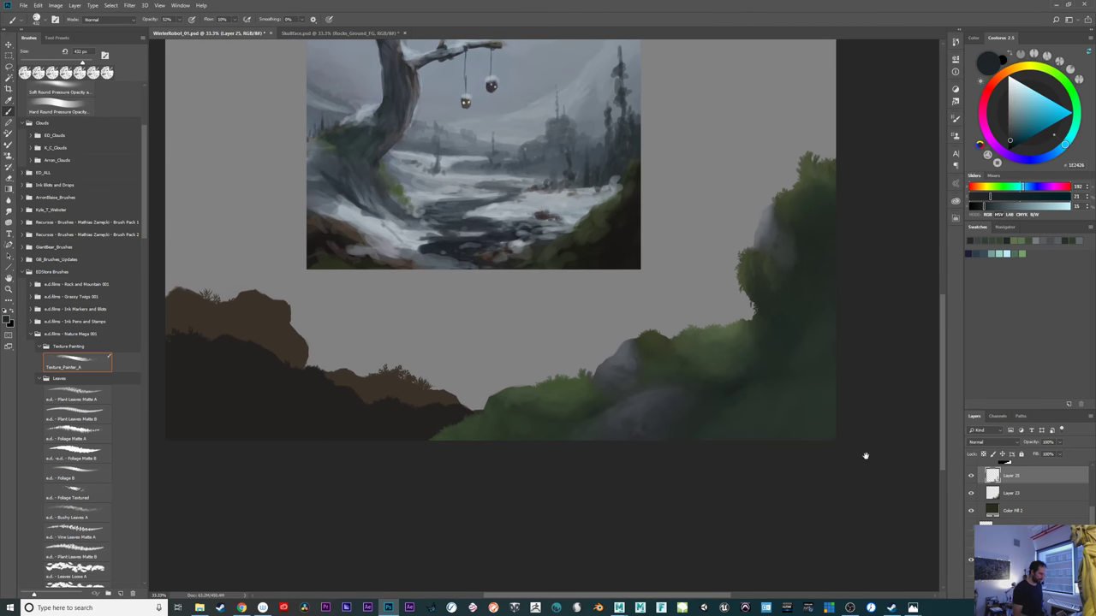
pyautogui.hotkey('ctrl', '+')
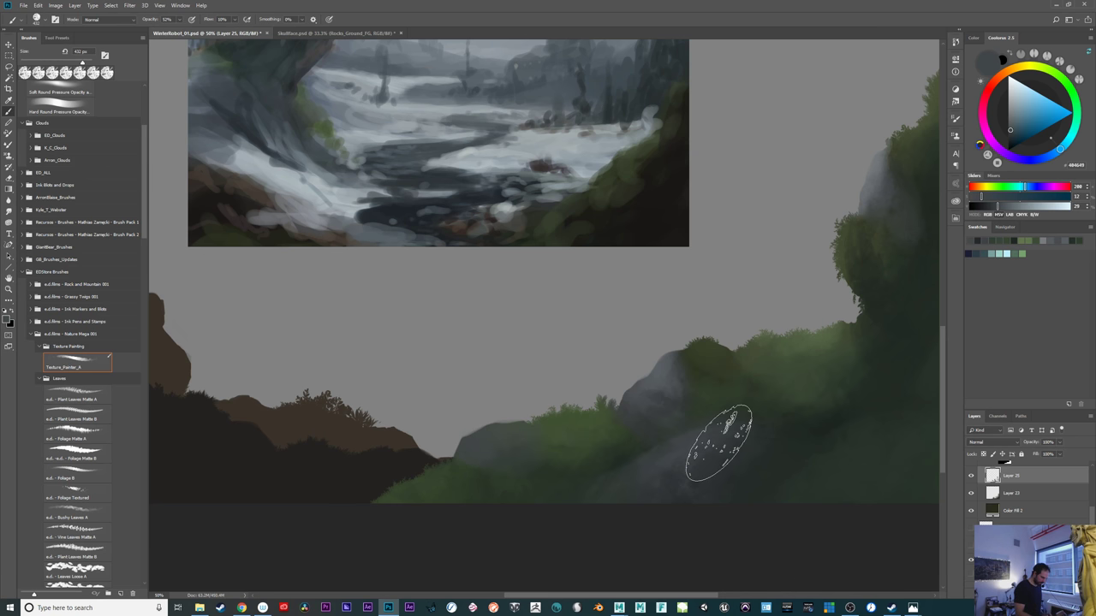
pyautogui.keyDown('alt'); pyautogui.click(667, 490); pyautogui.keyUp('alt')
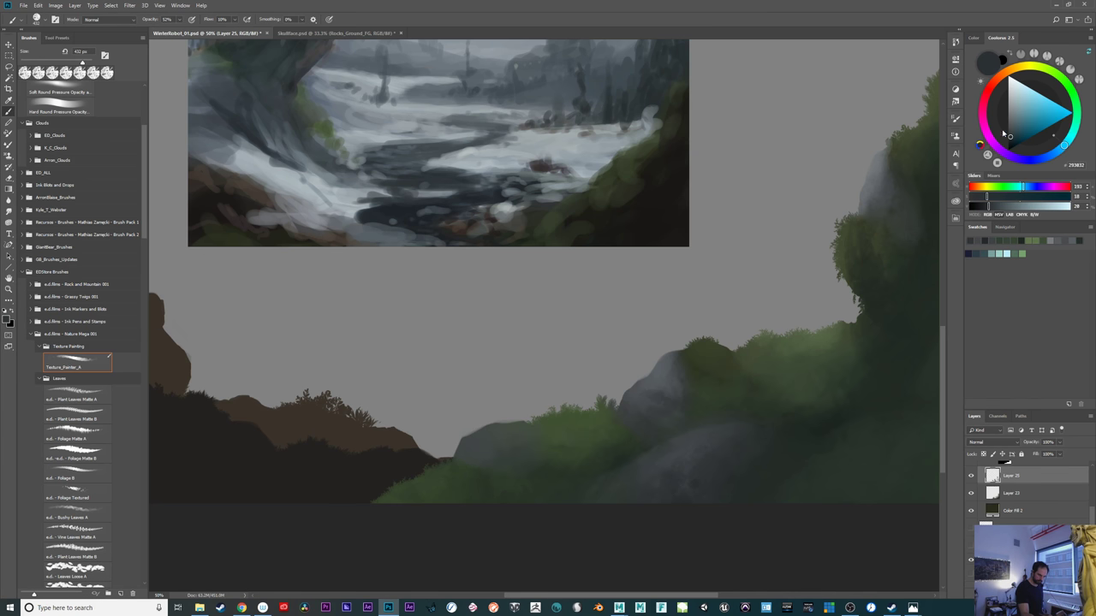
pyautogui.click(1011, 142)
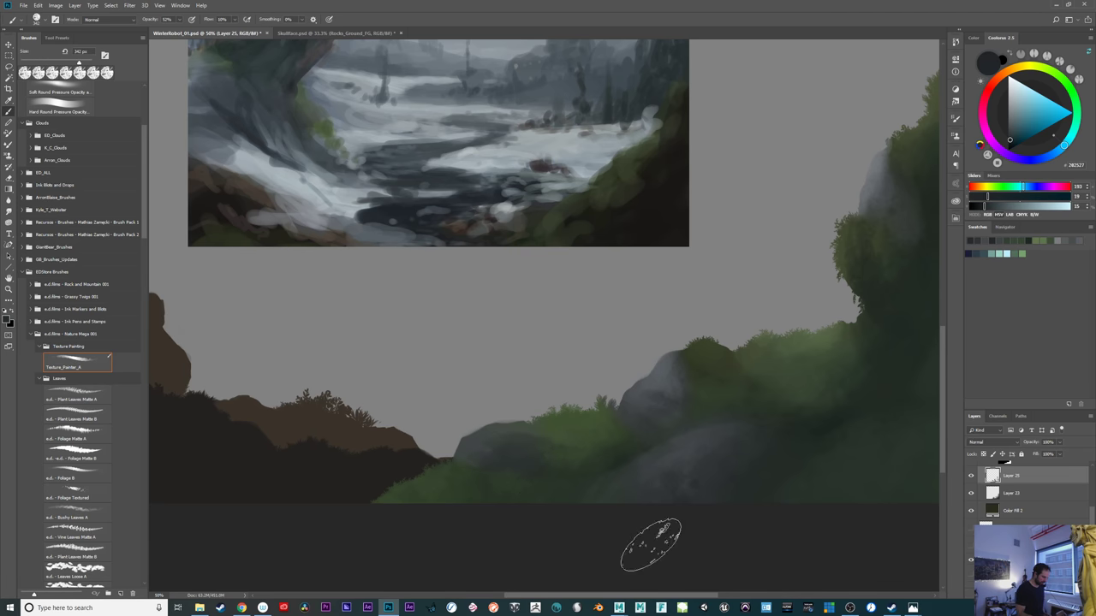
# Review the skull scene document's foreground rocks, then highlight the top of the mound's low outer rock with lighter blue-grey
pyautogui.moveTo(1012, 121); pyautogui.dragTo(1016, 113)
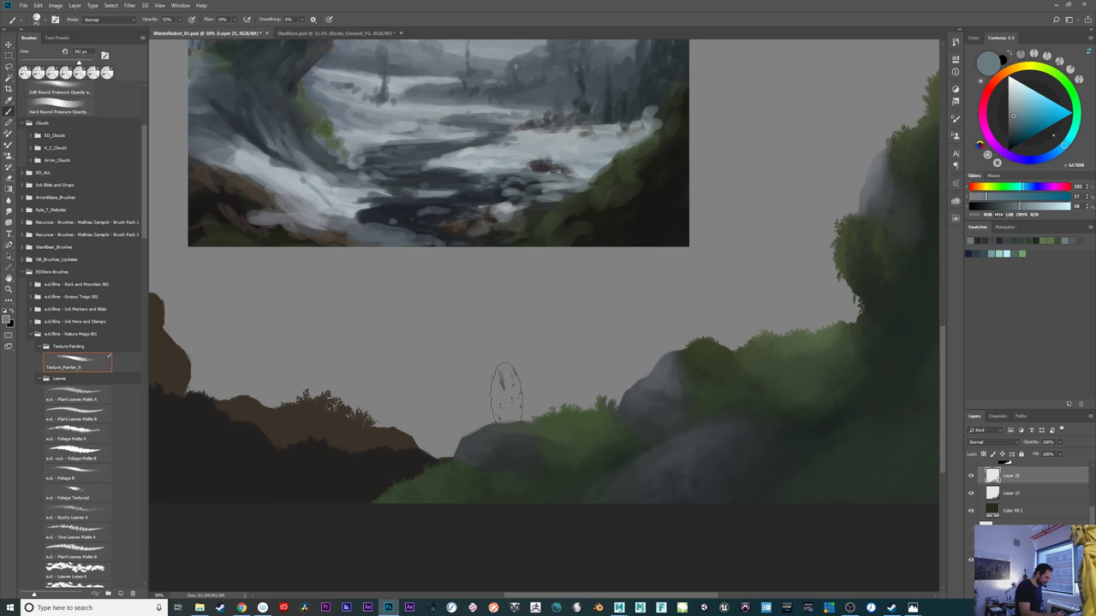
pyautogui.click(337, 33)
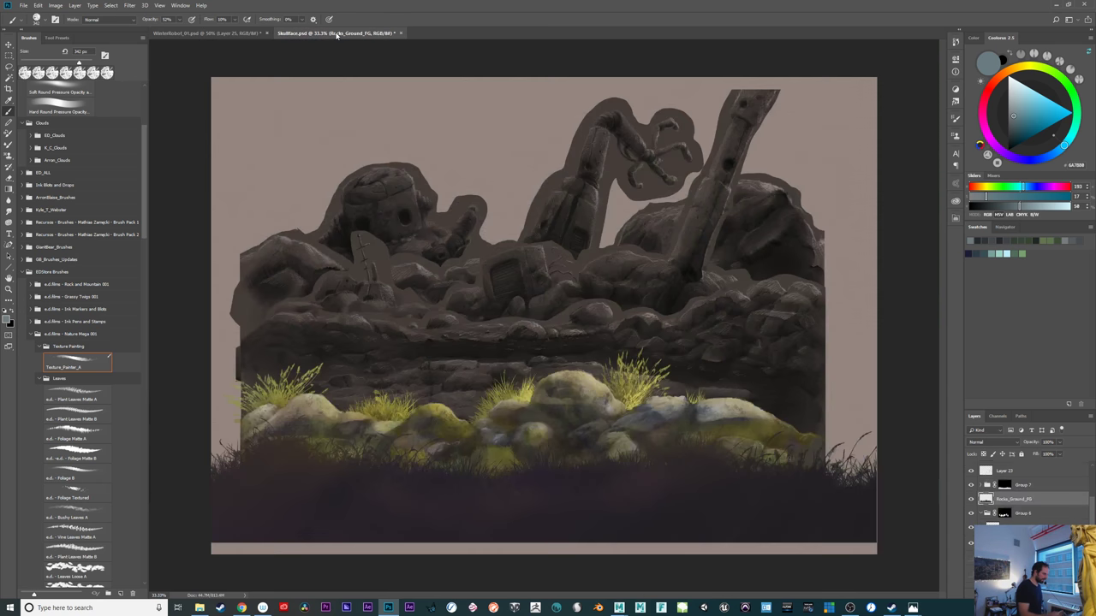
pyautogui.click(217, 32)
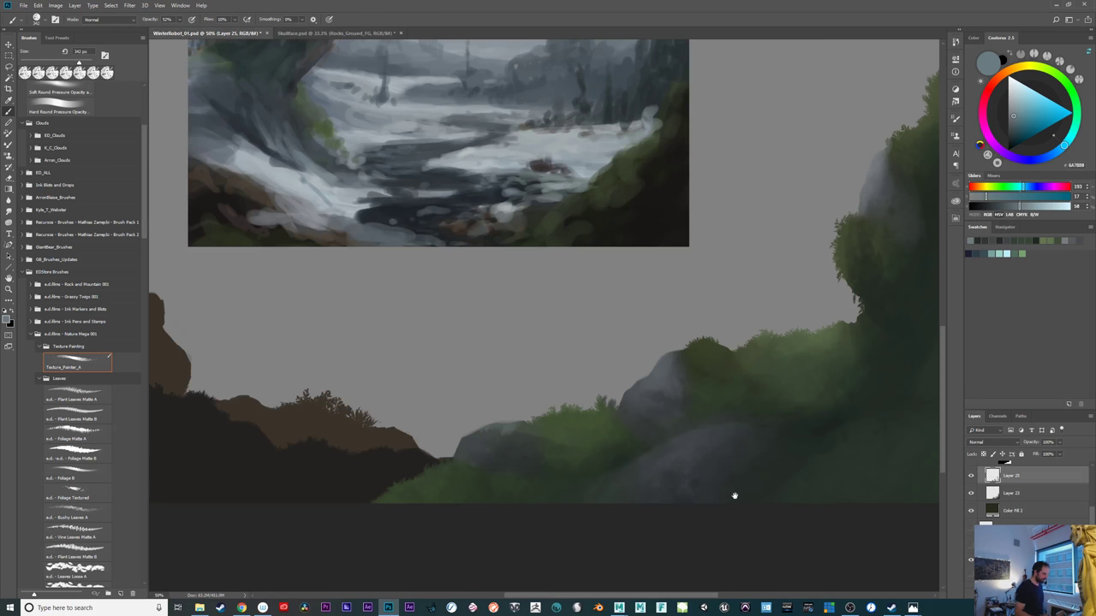
pyautogui.moveTo(669, 465); pyautogui.dragTo(643, 442)
pyautogui.moveTo(528, 238); pyautogui.dragTo(583, 394)
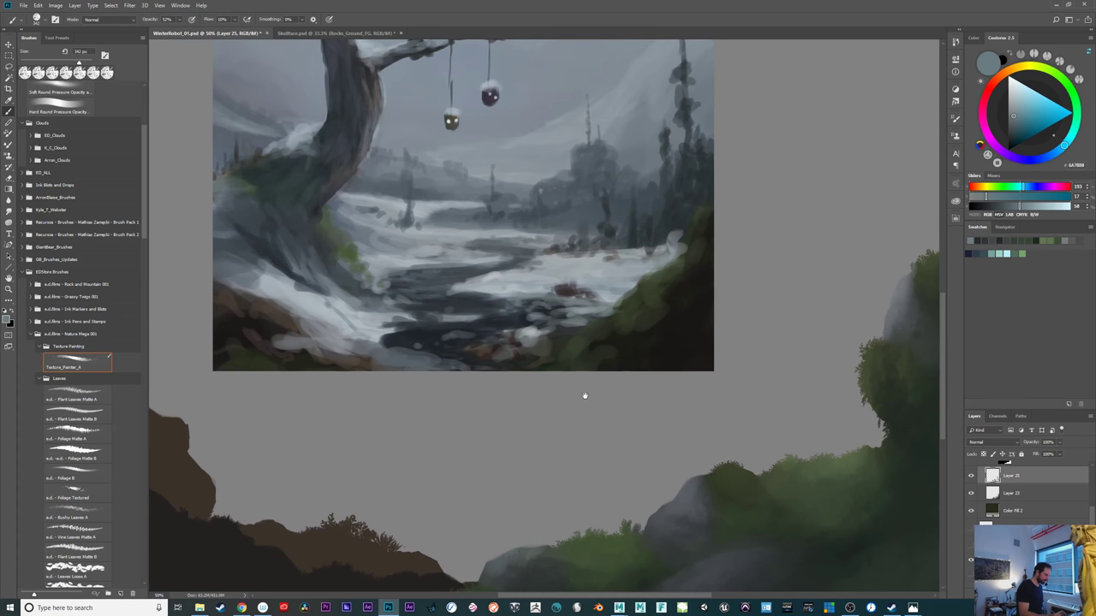
pyautogui.moveTo(511, 445); pyautogui.dragTo(505, 329)
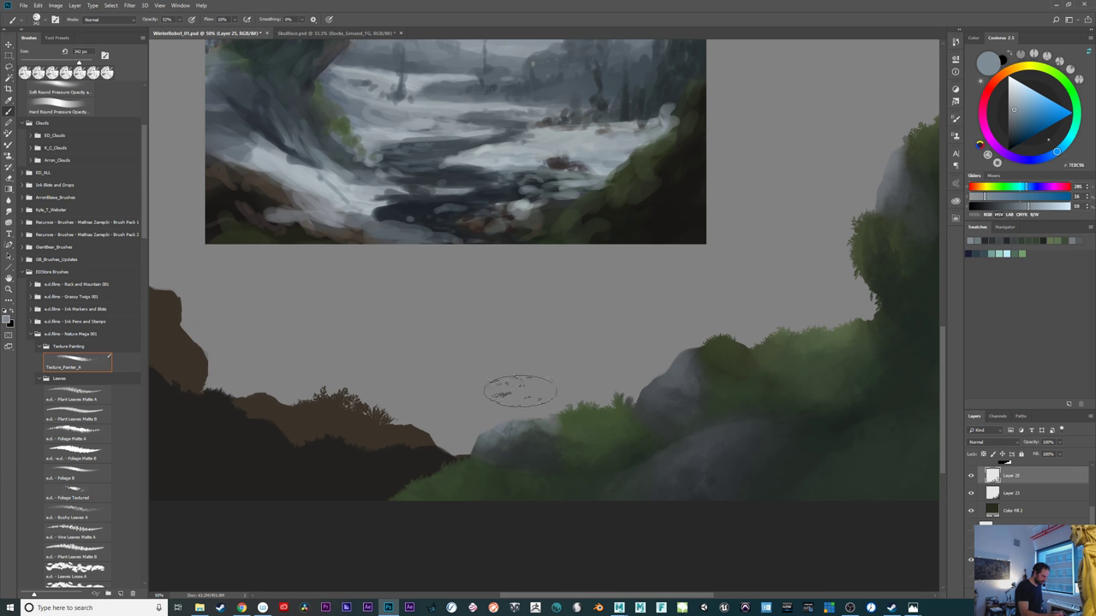
# Sample the slope's green, lighten it to 557A57 and brush soft highlights onto the bush beside the small rock bump
pyautogui.moveTo(829, 498); pyautogui.dragTo(634, 501)
pyautogui.keyDown('alt'); pyautogui.click(613, 350); pyautogui.keyUp('alt')
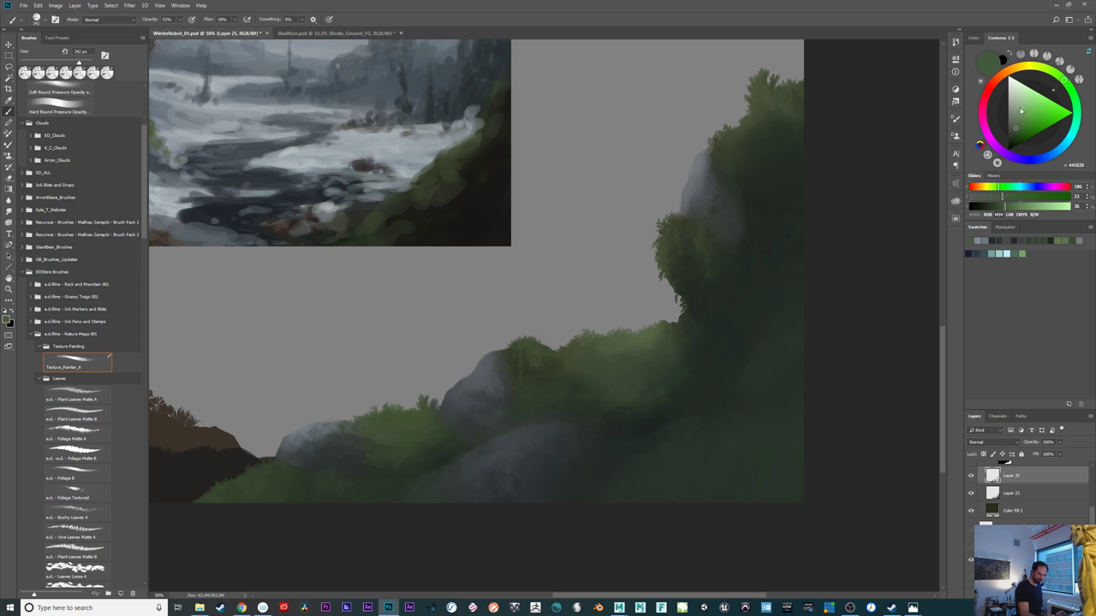
pyautogui.moveTo(1020, 111); pyautogui.dragTo(1019, 116)
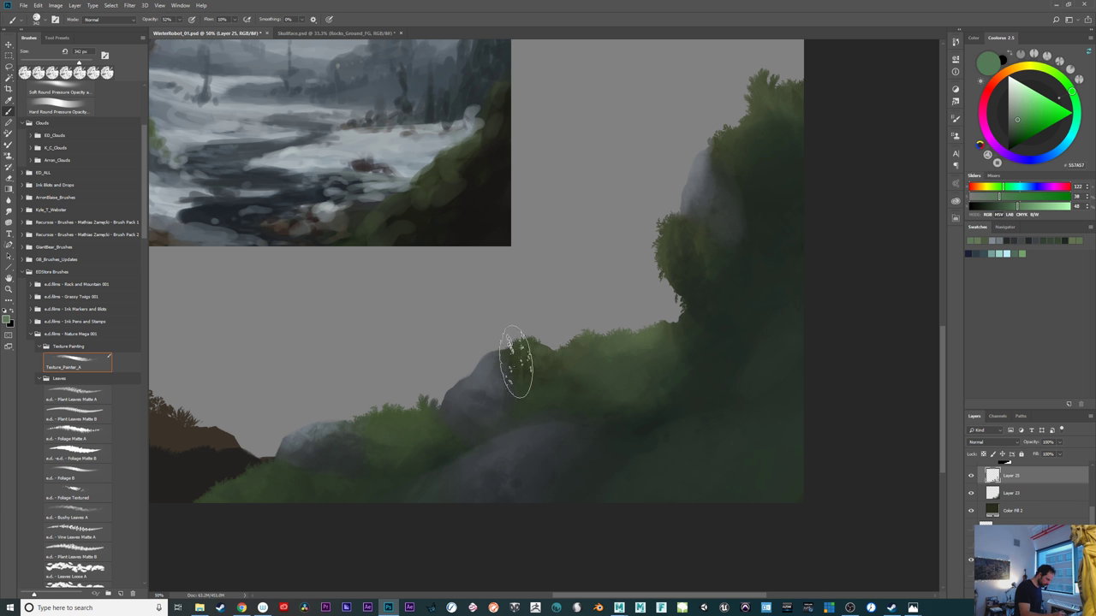
# Choose dark red 5E2C2F, enlarge the brush to 940 px and softly tint the foliage on the upper part of the slope
pyautogui.moveTo(818, 355); pyautogui.dragTo(789, 373)
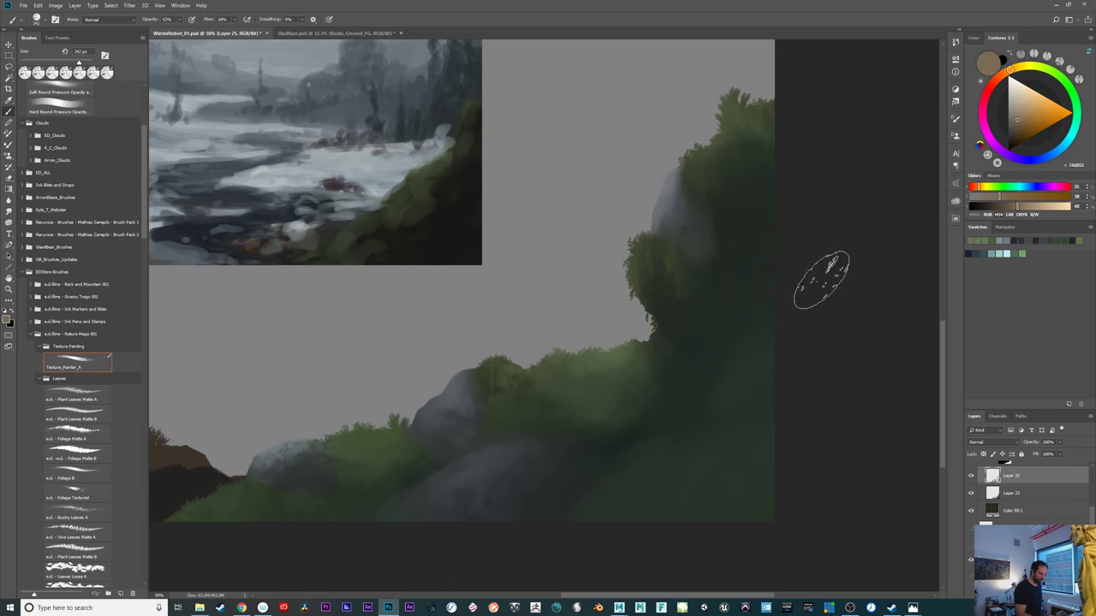
pyautogui.moveTo(1023, 136); pyautogui.dragTo(1021, 130)
pyautogui.click(999, 100)
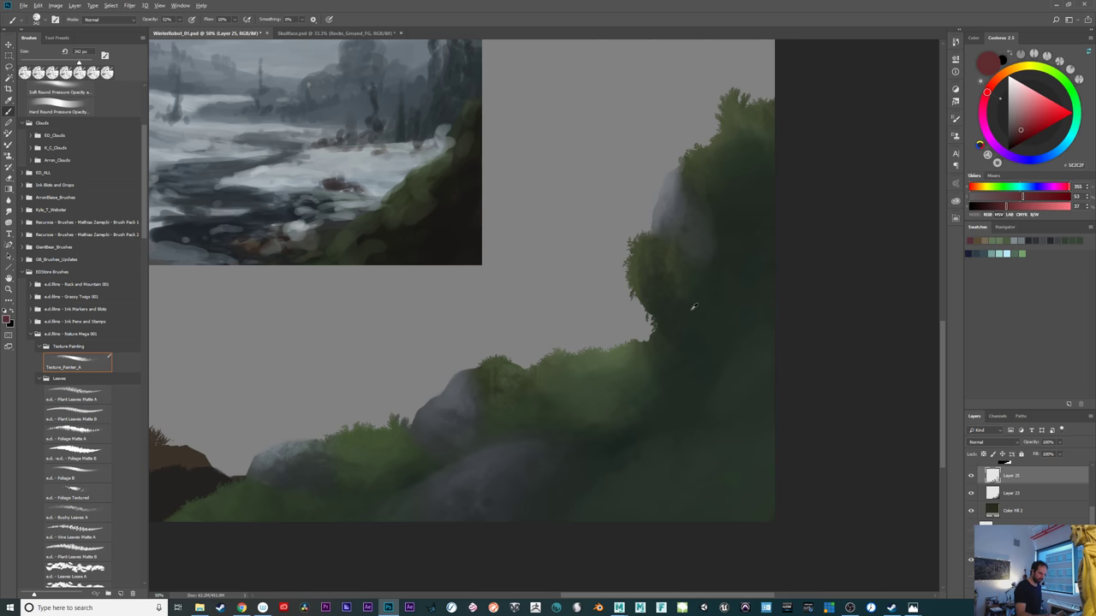
pyautogui.moveTo(692, 309); pyautogui.dragTo(757, 309)
pyautogui.moveTo(752, 136); pyautogui.dragTo(820, 158)
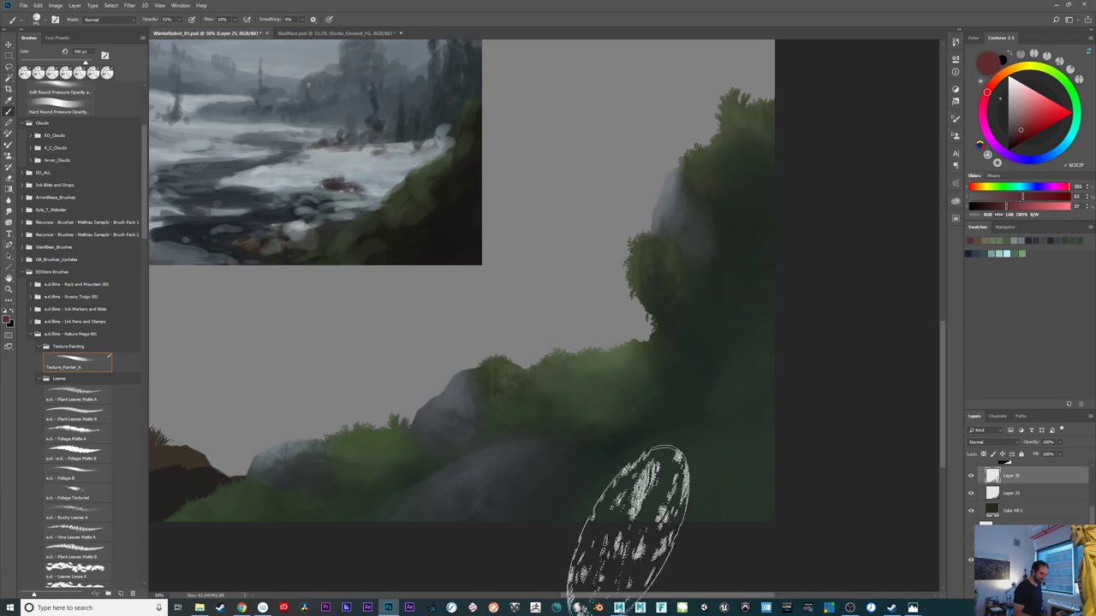
pyautogui.moveTo(622, 433); pyautogui.dragTo(790, 418)
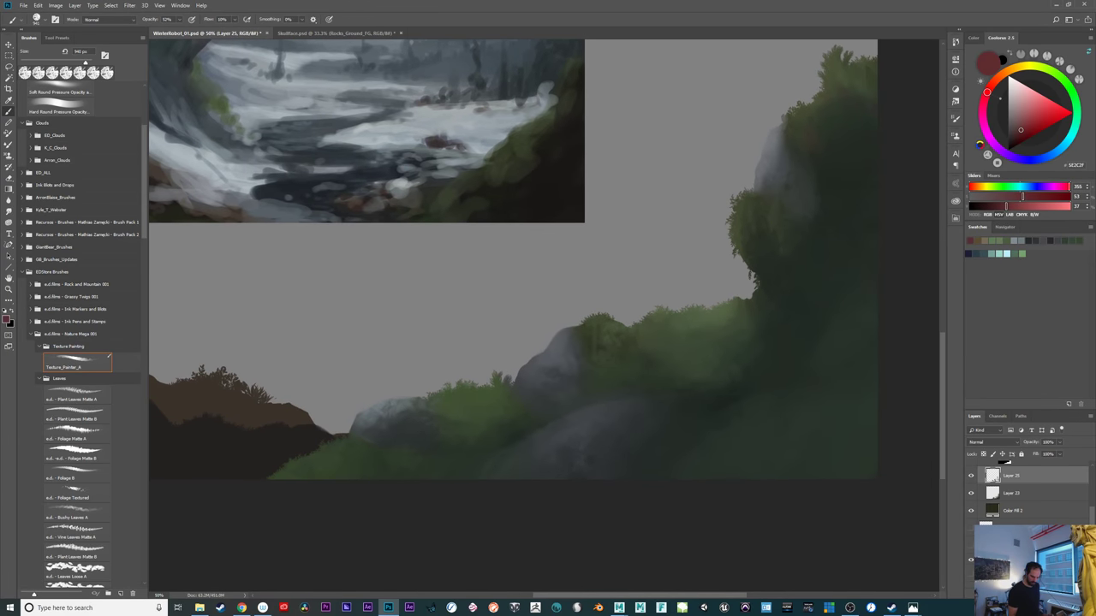
# Hide Group 2 to expose the more detailed foliage mound and add a new layer for colour variation
pyautogui.scroll(3, 1027, 492)
pyautogui.click(980, 500)
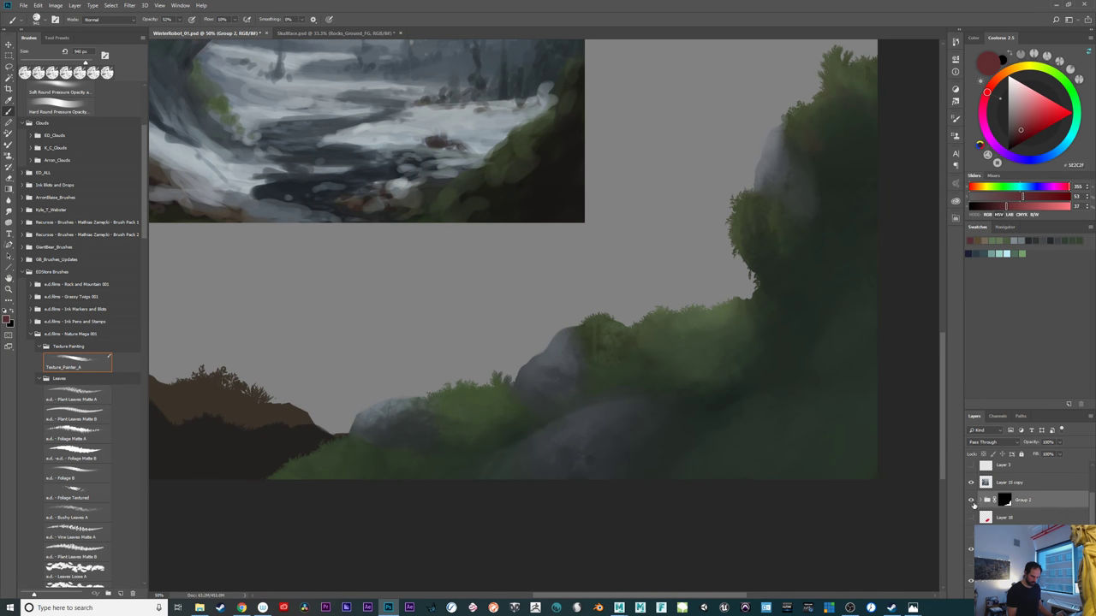
pyautogui.click(972, 502)
pyautogui.click(972, 502)
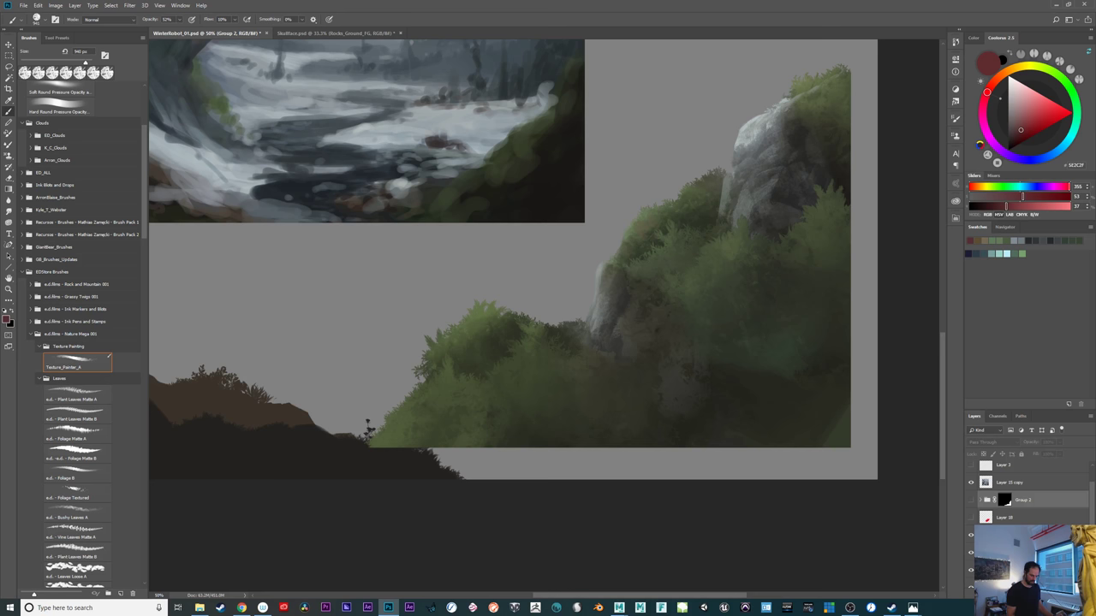
pyautogui.hotkey('ctrl', 'shift', 'alt', 'n')
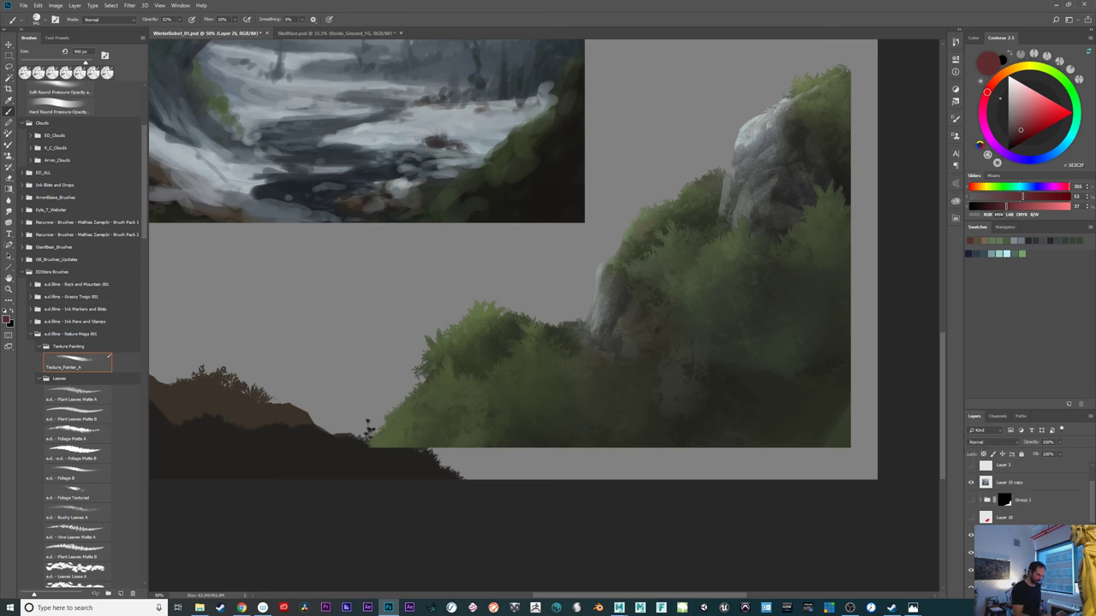
# Shift the red to plum 5E2C3F, reduce the brush to 528 px and dab reddish variation onto the mound's upper foliage
pyautogui.moveTo(610, 471); pyautogui.dragTo(624, 500)
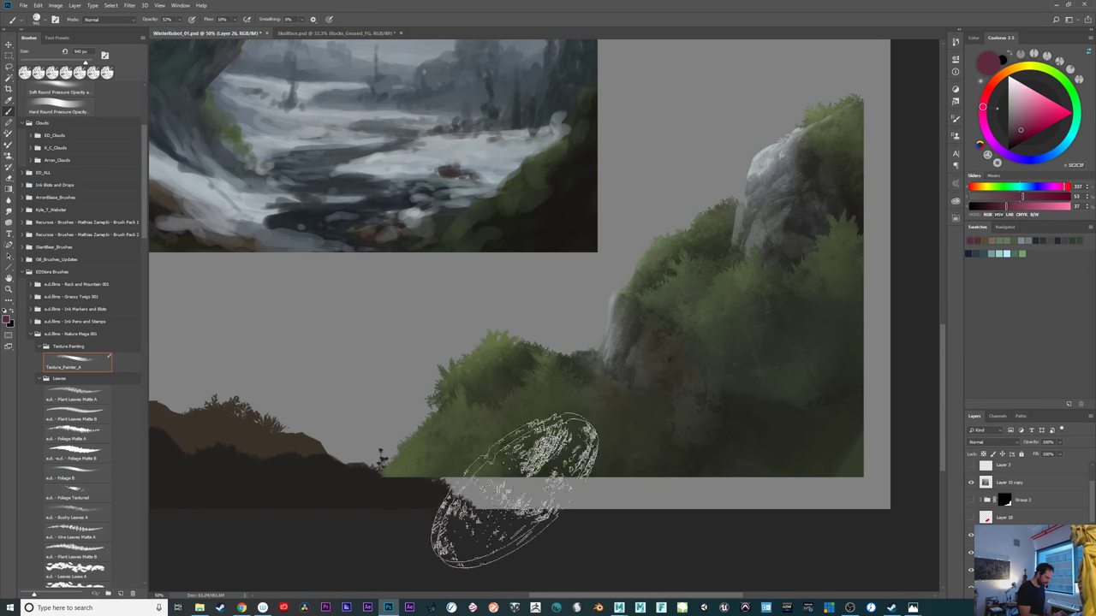
pyautogui.moveTo(852, 382); pyautogui.dragTo(841, 392)
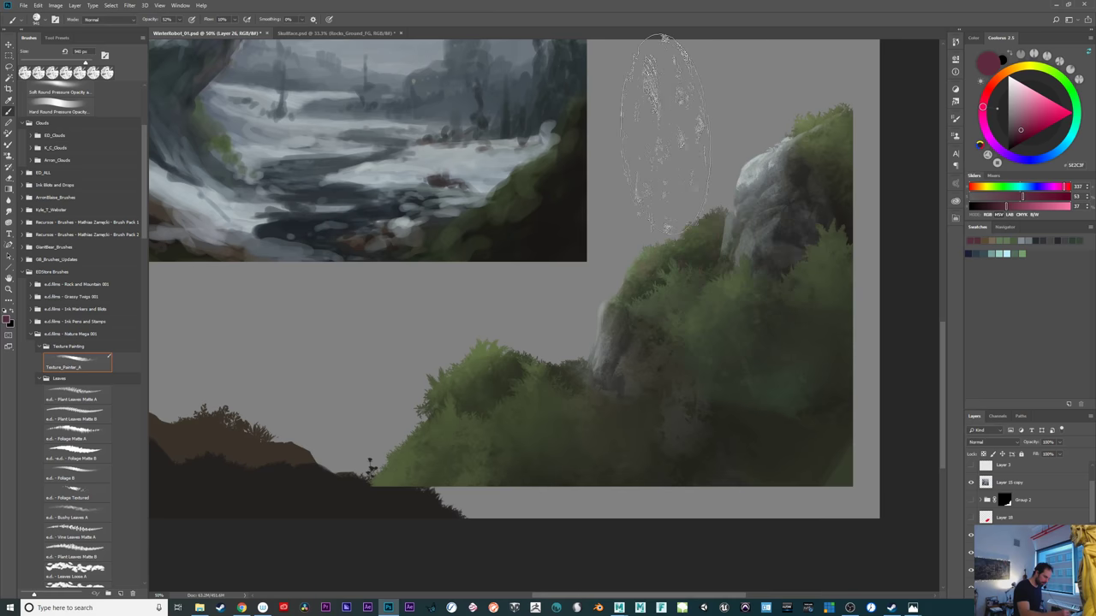
pyautogui.moveTo(685, 191); pyautogui.dragTo(641, 211)
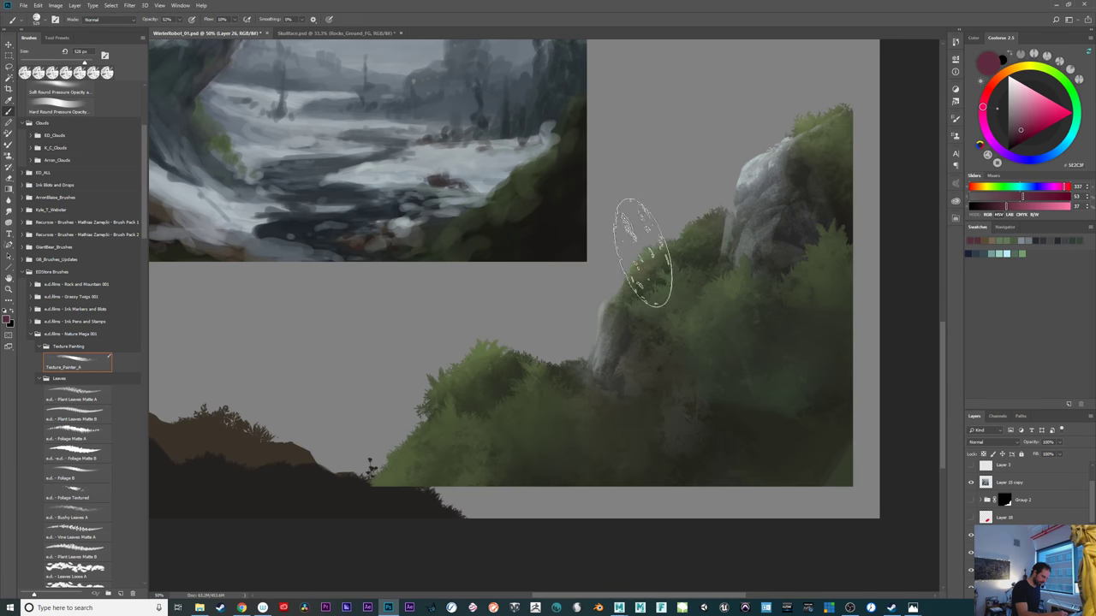
pyautogui.moveTo(709, 241); pyautogui.dragTo(697, 168)
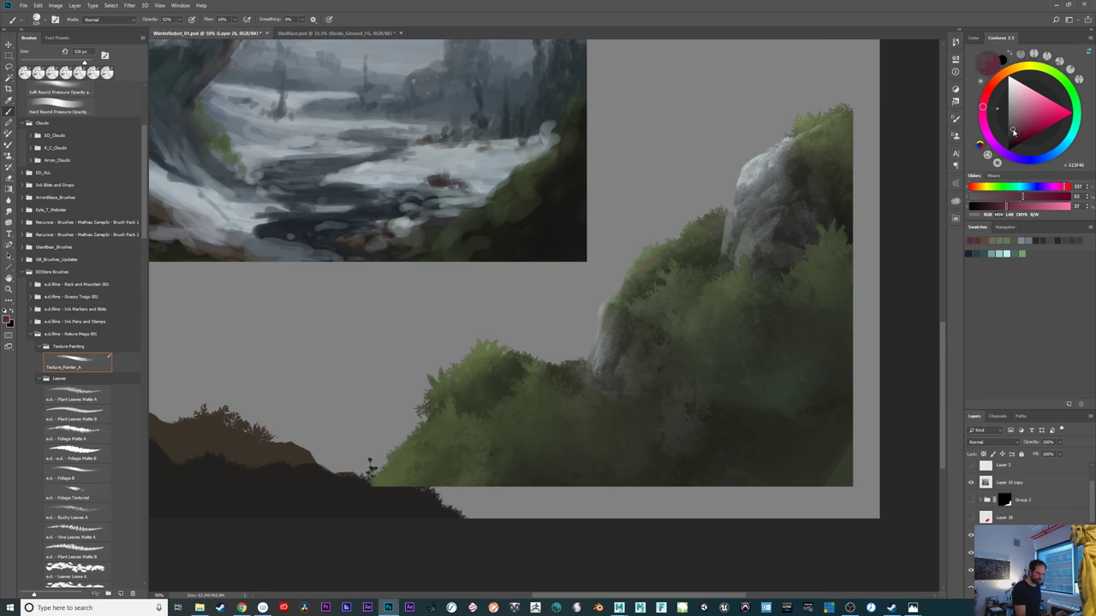
# Mute the plum colour, sample the mound's dark olive shadow and shift its hue to the dark purplish 322528
pyautogui.moveTo(1014, 133); pyautogui.dragTo(1014, 127)
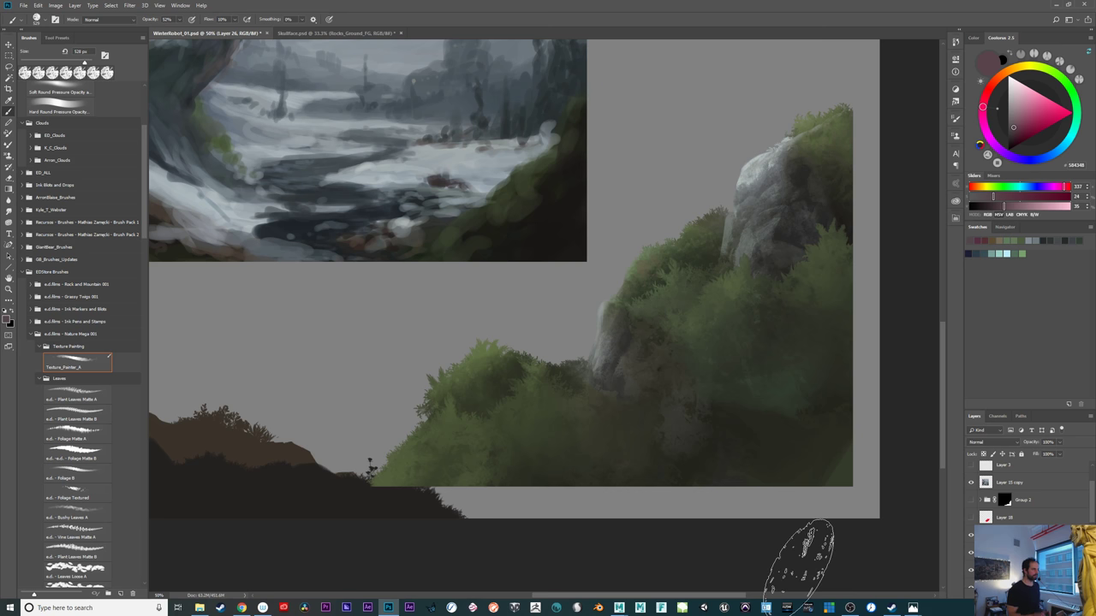
pyautogui.moveTo(601, 495); pyautogui.dragTo(631, 509)
pyautogui.keyDown('alt'); pyautogui.click(566, 424); pyautogui.keyUp('alt')
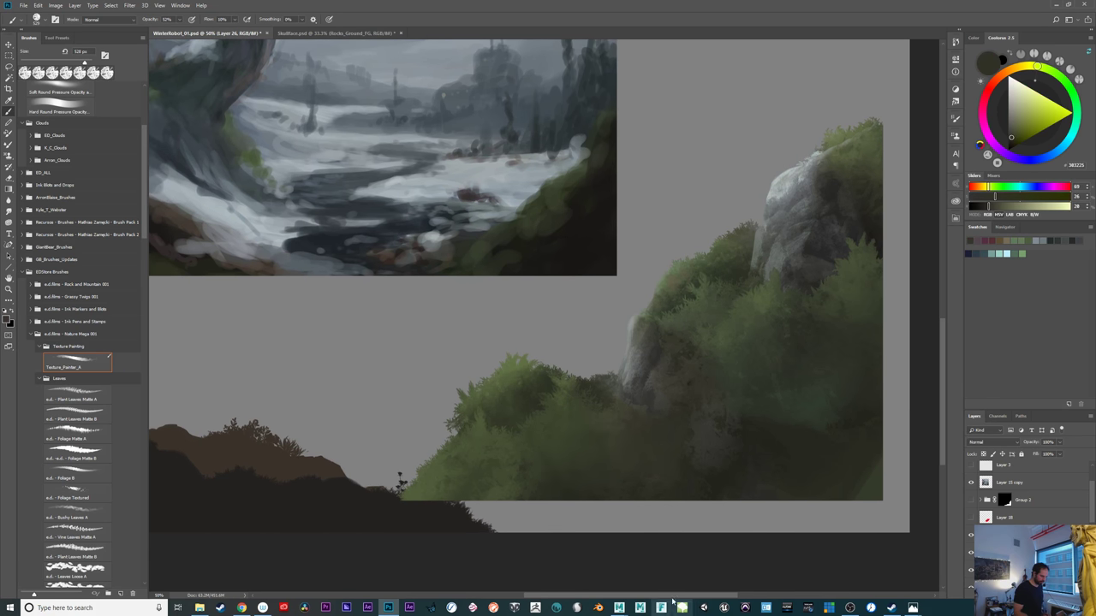
pyautogui.click(982, 110)
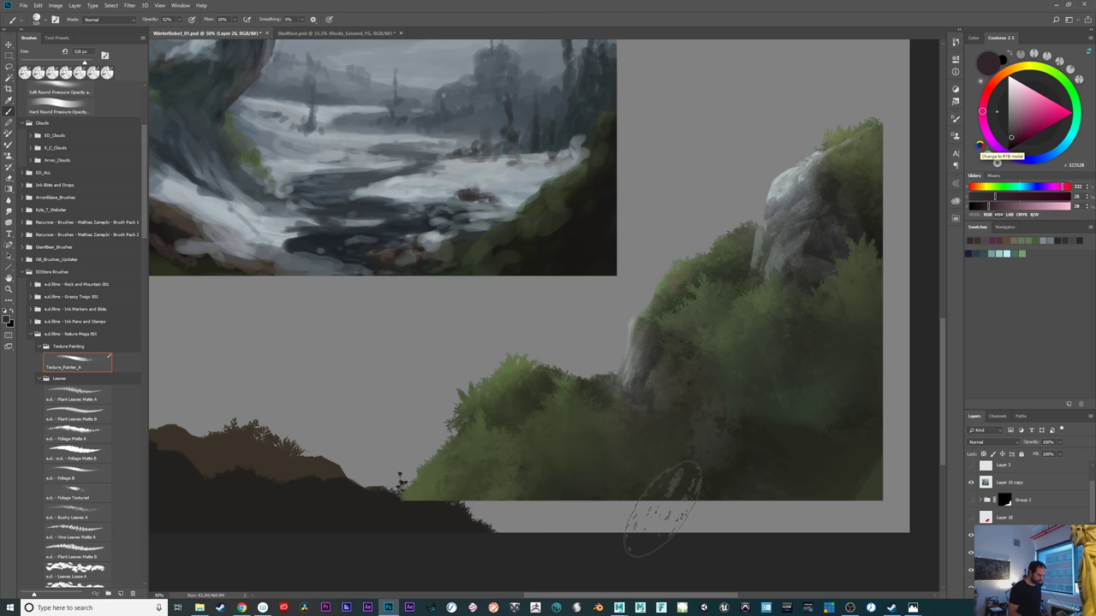
# Make Group 2 visible again over the detailed foliage mound
pyautogui.click(986, 518)
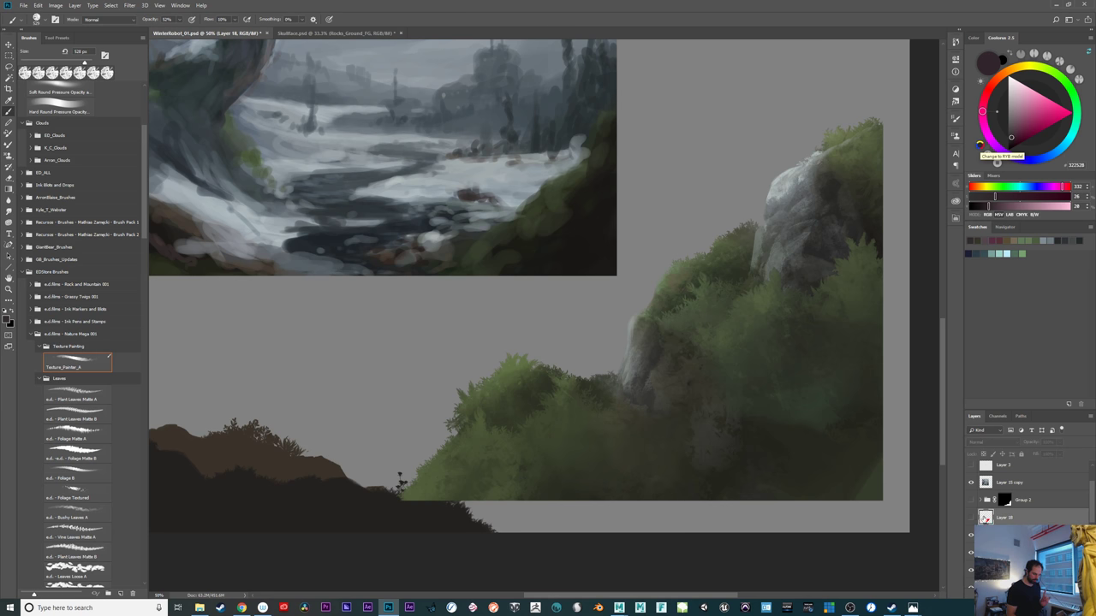
pyautogui.click(971, 500)
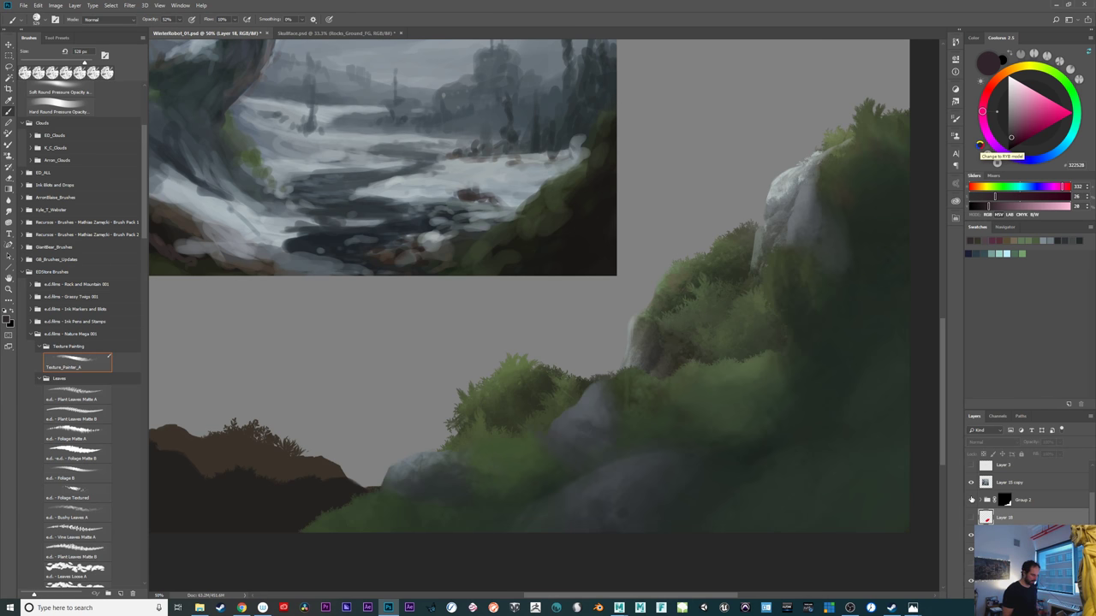
pyautogui.moveTo(845, 485); pyautogui.dragTo(816, 490)
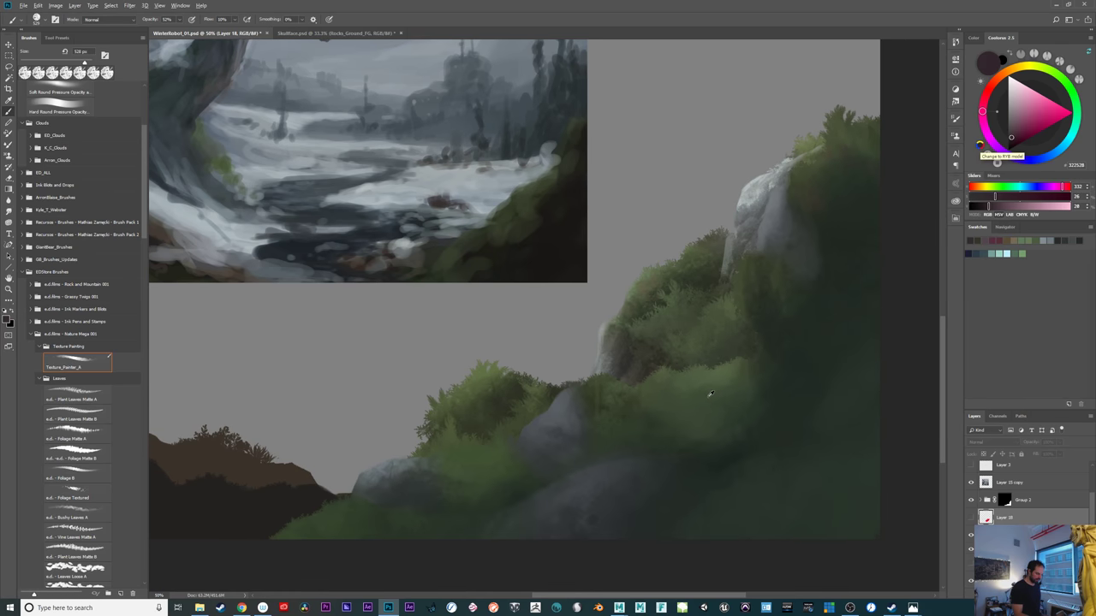
# Sample dark green 344932 from the slope, make Layer 25 inside Group 2 active and enlarge the brush to 828 px
pyautogui.keyDown('alt'); pyautogui.click(719, 428); pyautogui.keyUp('alt')
pyautogui.hotkey('ctrl', '-')
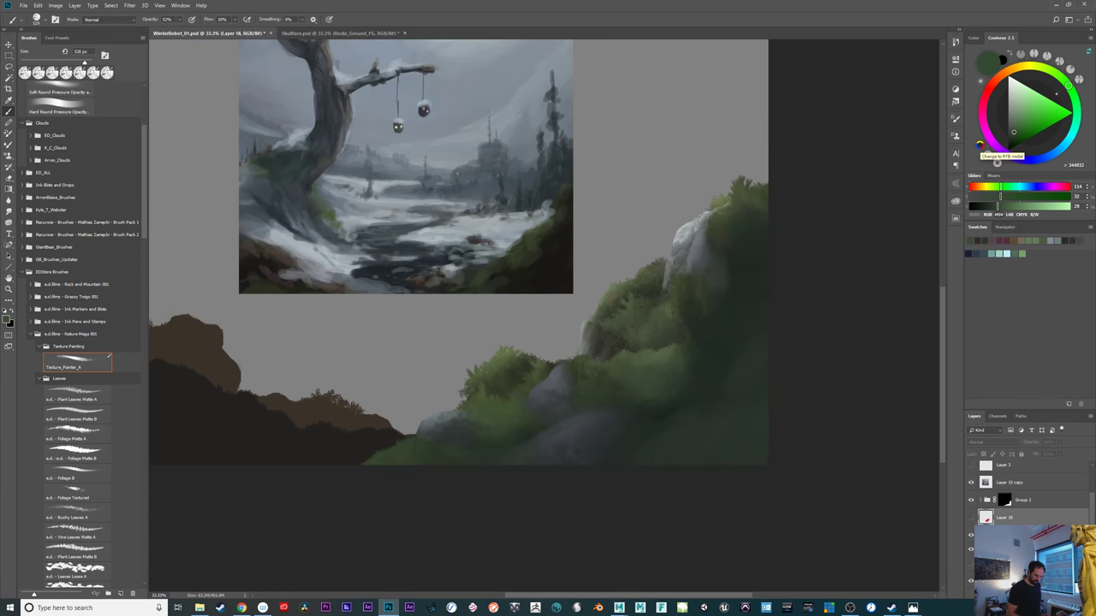
pyautogui.hotkey('ctrl', 'shift', 'alt', 'n')
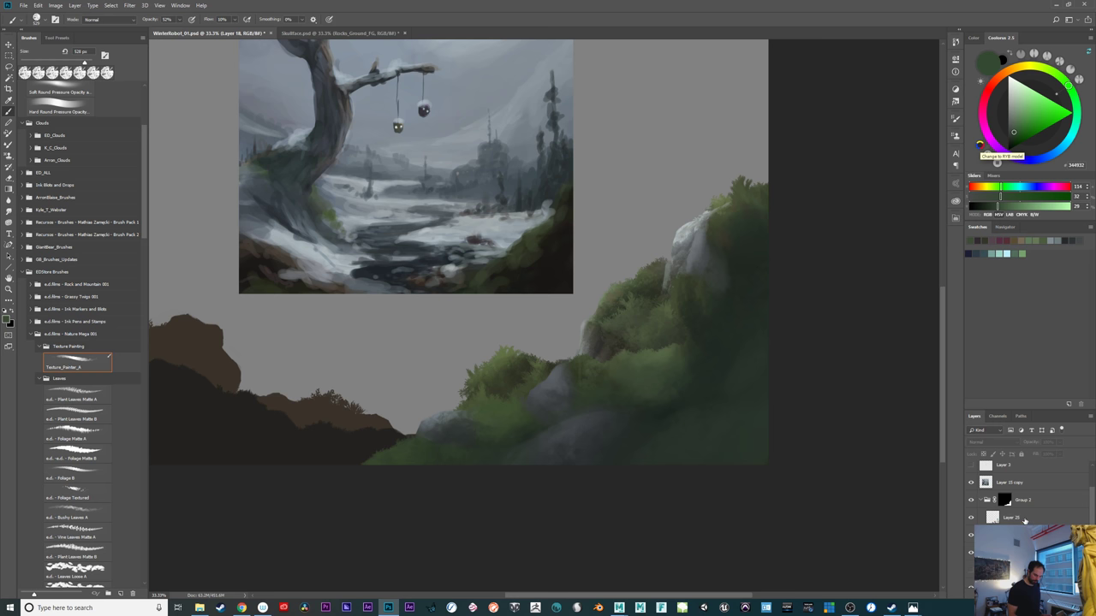
pyautogui.press(']')
pyautogui.press(']')
pyautogui.press(']')
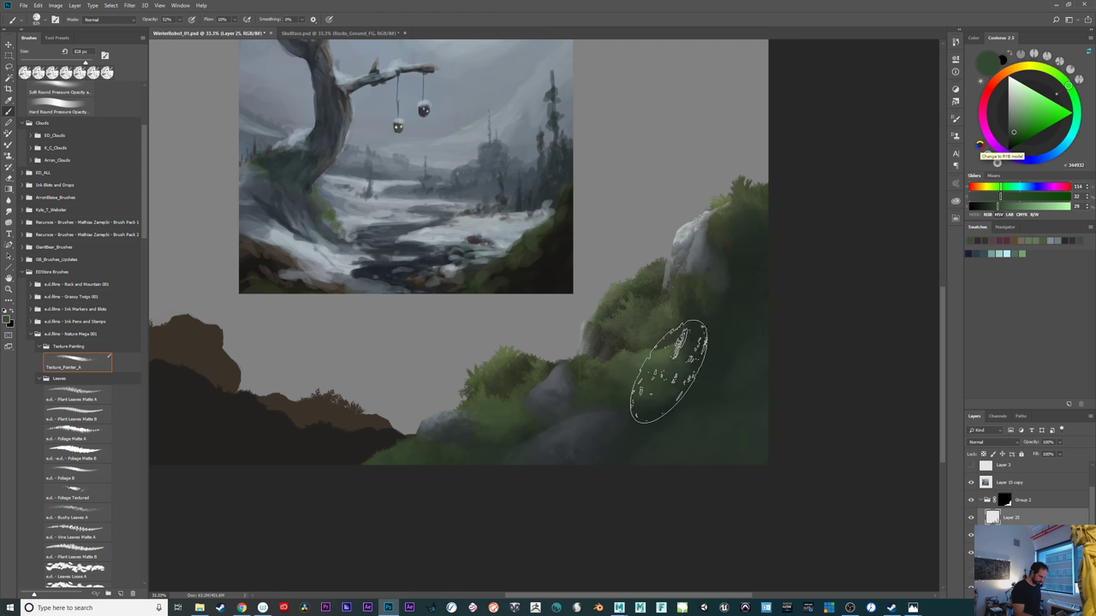
# On a new layer, soften the lower right hillside with dark greens and shade the large rock with grey sampled from the painting
pyautogui.moveTo(671, 374); pyautogui.dragTo(679, 365)
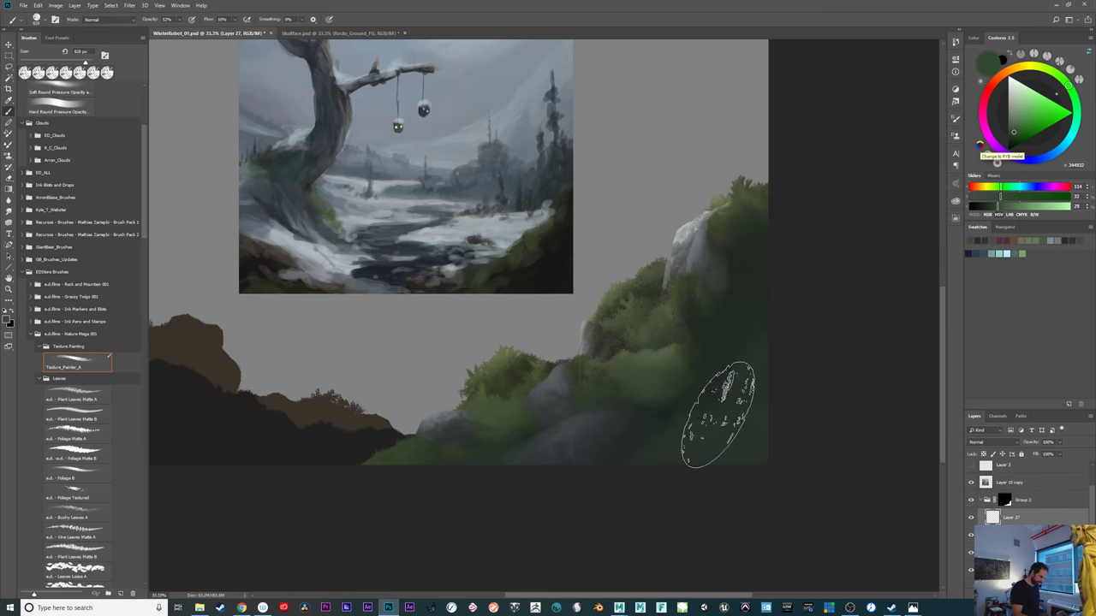
pyautogui.keyDown('alt'); pyautogui.click(729, 337); pyautogui.keyUp('alt')
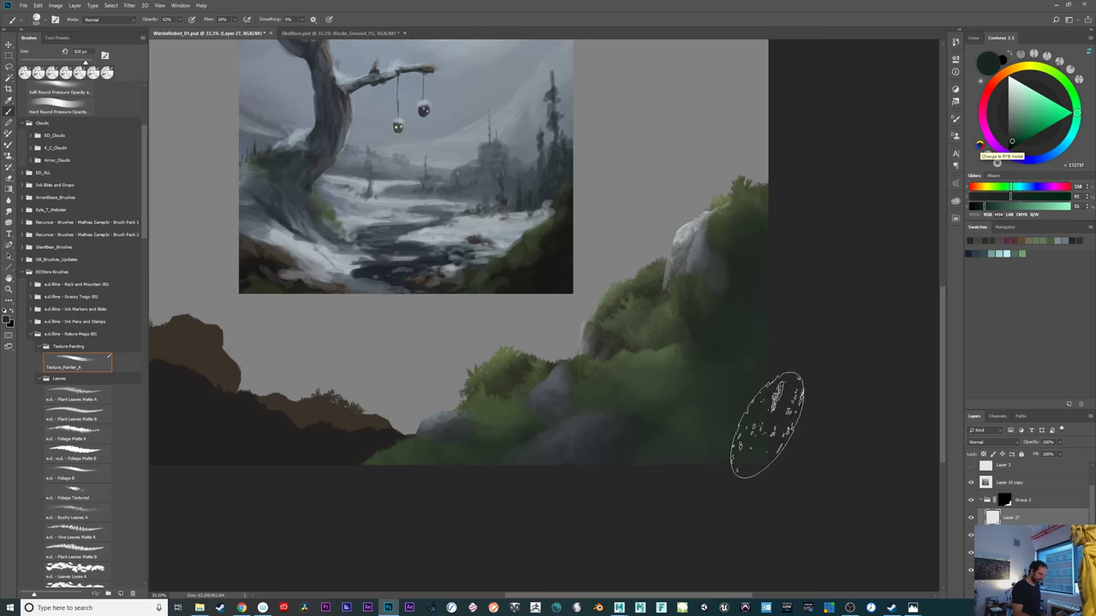
pyautogui.keyDown('alt'); pyautogui.click(694, 441); pyautogui.keyUp('alt')
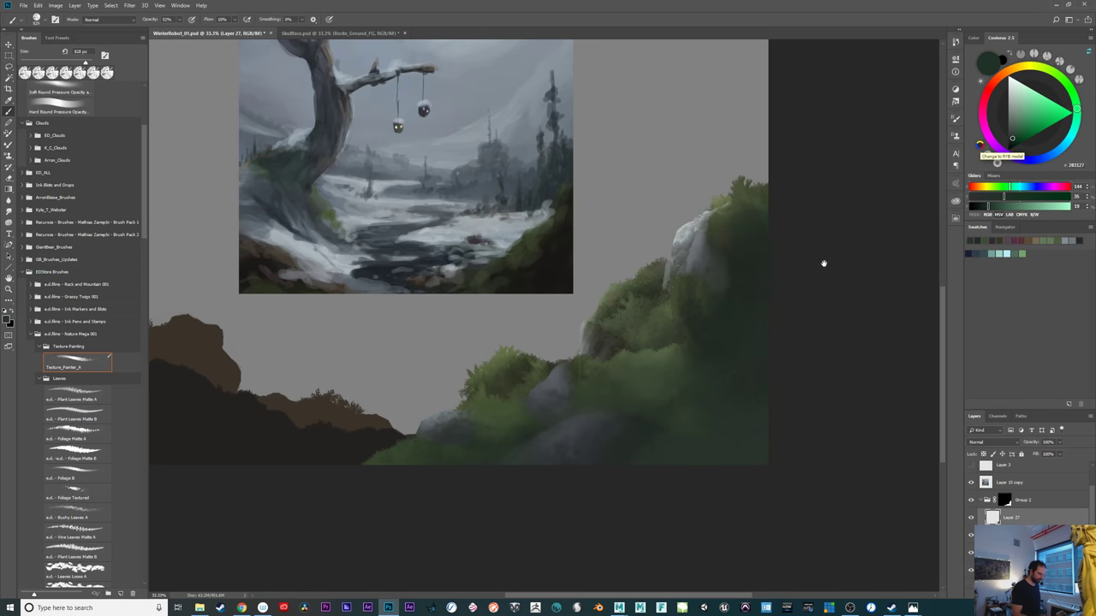
pyautogui.moveTo(800, 513); pyautogui.dragTo(875, 490)
pyautogui.keyDown('alt'); pyautogui.click(629, 364); pyautogui.keyUp('alt')
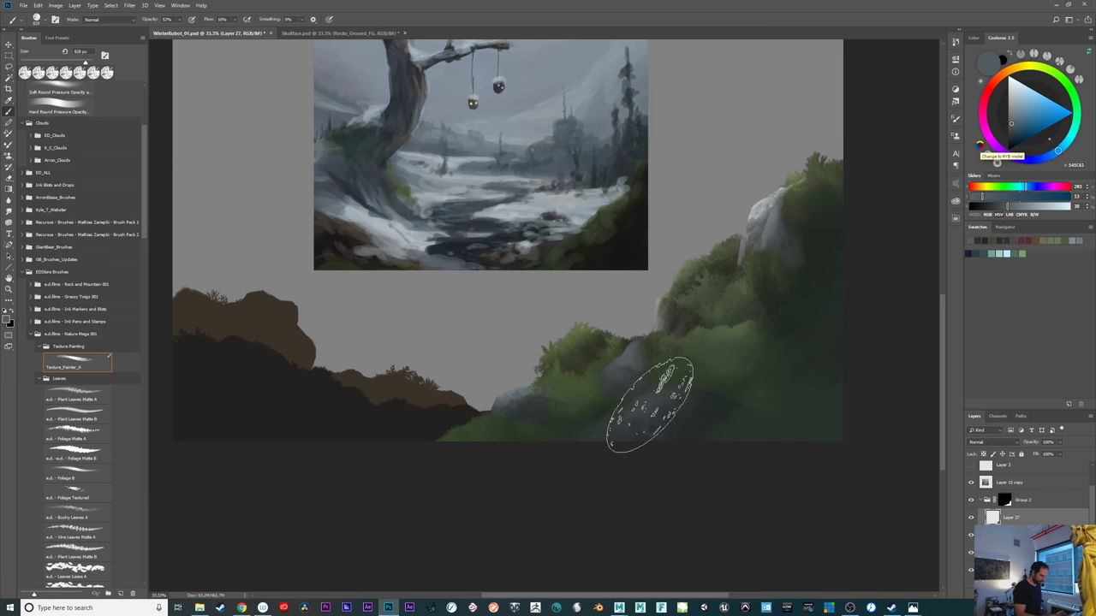
# Brush lighter green highlights onto the bush and grass beside the lower rocks, and shade below them with a smaller dark green brush
pyautogui.keyDown('alt'); pyautogui.click(719, 330); pyautogui.keyUp('alt')
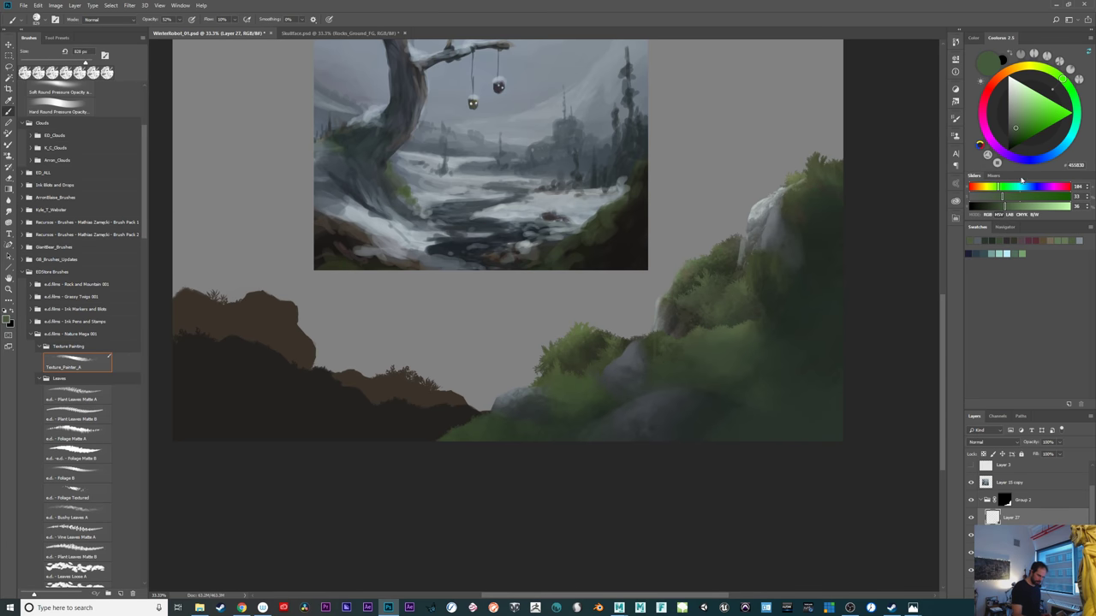
pyautogui.moveTo(1021, 123); pyautogui.dragTo(1018, 118)
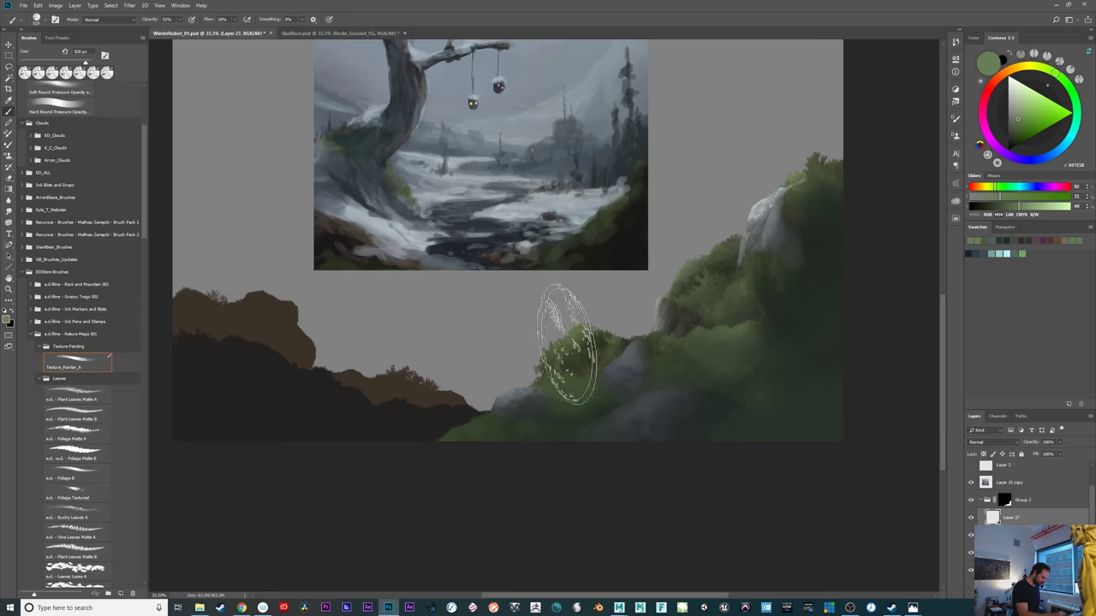
pyautogui.moveTo(548, 355)
pyautogui.mouseDown()
pyautogui.moveTo(588, 317)
pyautogui.moveTo(624, 306)
pyautogui.moveTo(608, 373)
pyautogui.mouseUp()
pyautogui.moveTo(536, 400)
pyautogui.mouseDown()
pyautogui.moveTo(497, 413)
pyautogui.moveTo(528, 411)
pyautogui.mouseUp()
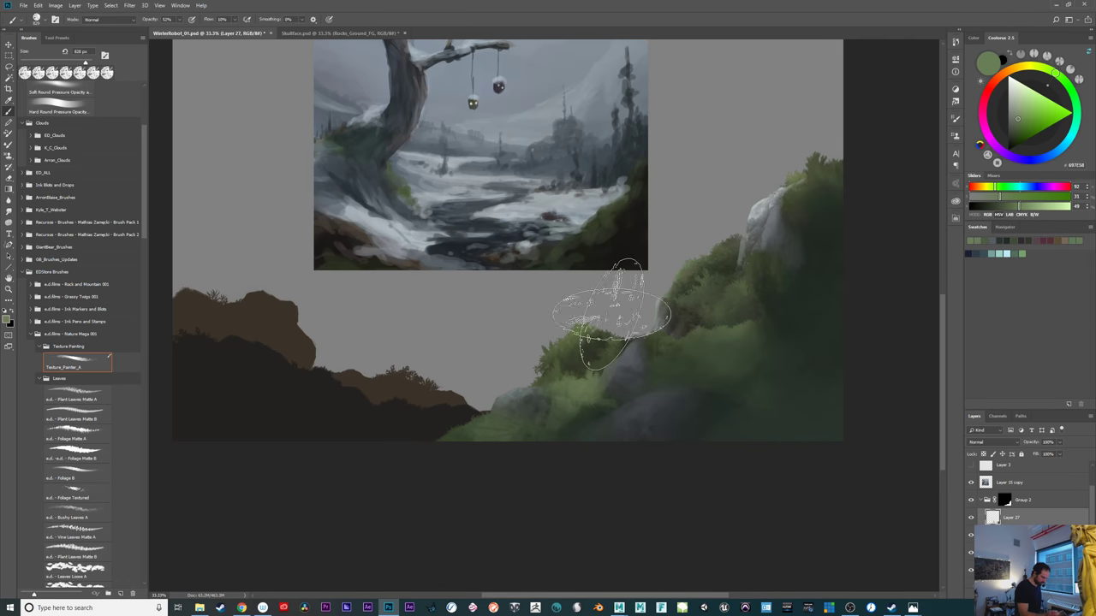
pyautogui.keyDown('alt'); pyautogui.click(588, 421); pyautogui.keyUp('alt')
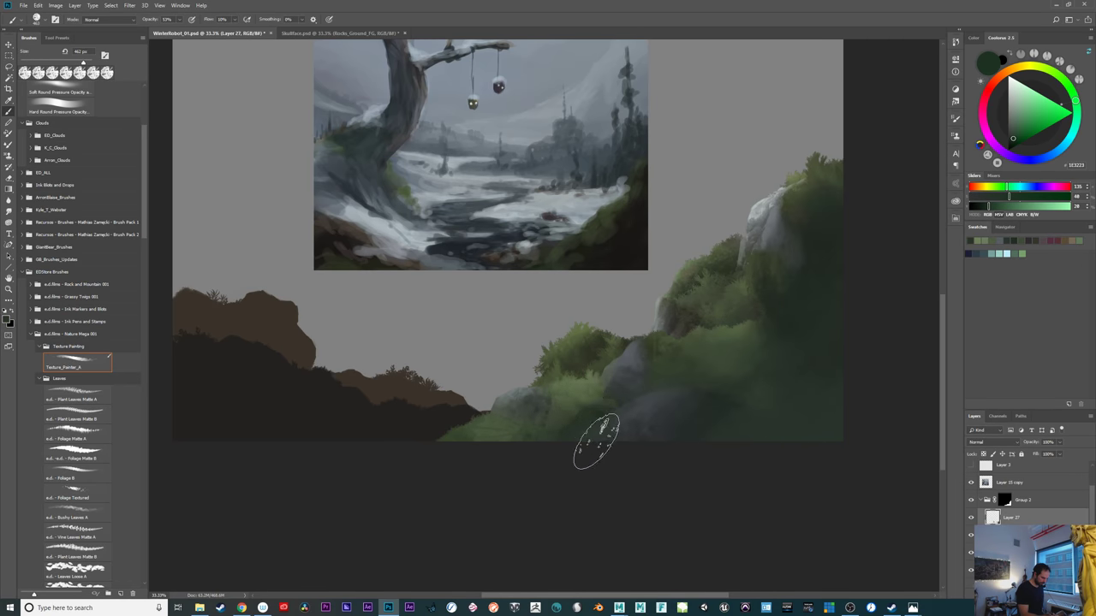
pyautogui.moveTo(786, 500)
pyautogui.mouseDown()
pyautogui.moveTo(759, 494)
pyautogui.moveTo(751, 506)
pyautogui.moveTo(818, 505)
pyautogui.mouseUp()
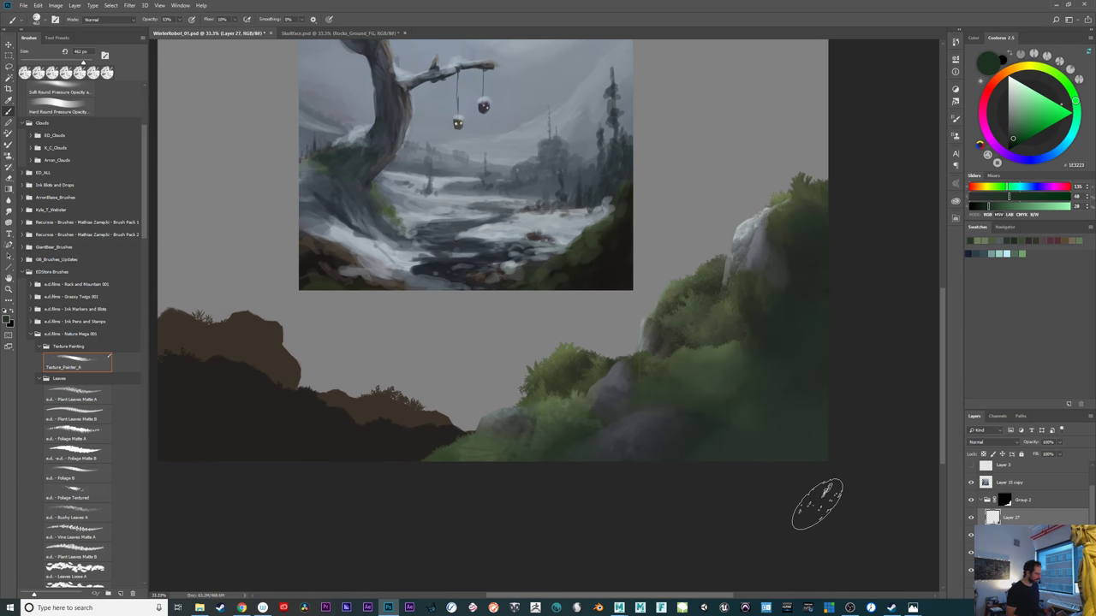
# Show Layer 18 and move its red foliage shape up into the empty grey area above the hillside
pyautogui.moveTo(1091, 510); pyautogui.dragTo(1092, 557)
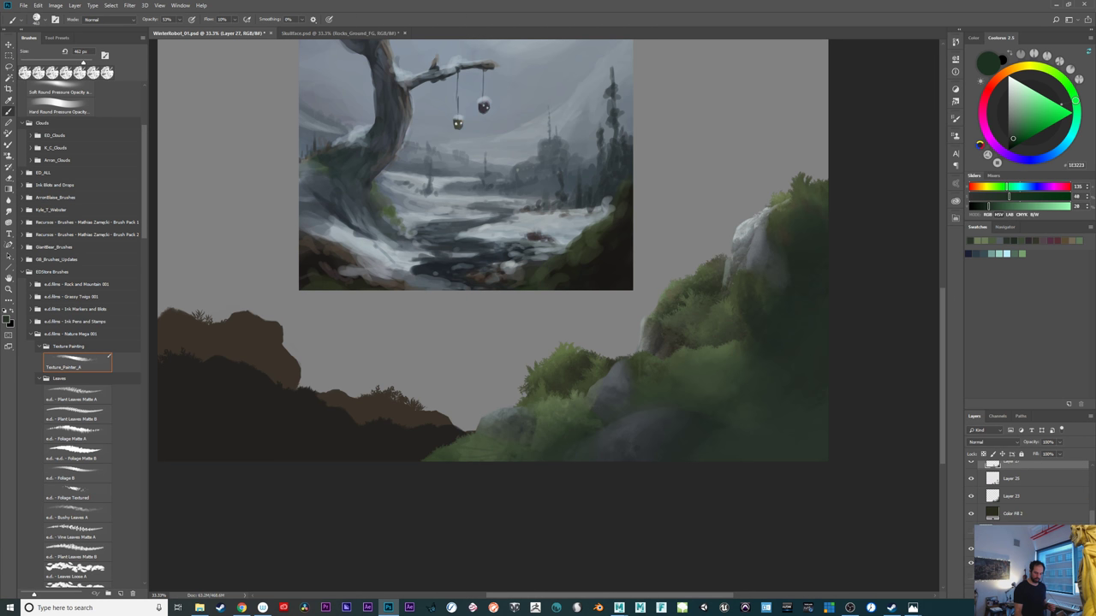
pyautogui.click(971, 533)
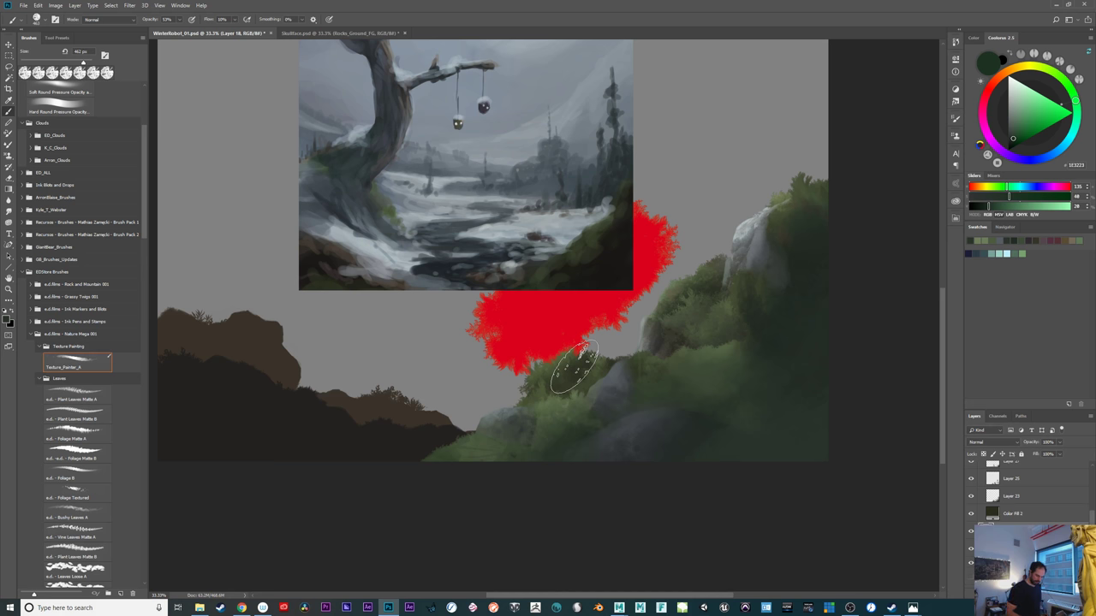
pyautogui.press('v')
pyautogui.moveTo(609, 326)
pyautogui.mouseDown()
pyautogui.moveTo(705, 196)
pyautogui.moveTo(696, 208)
pyautogui.mouseUp()
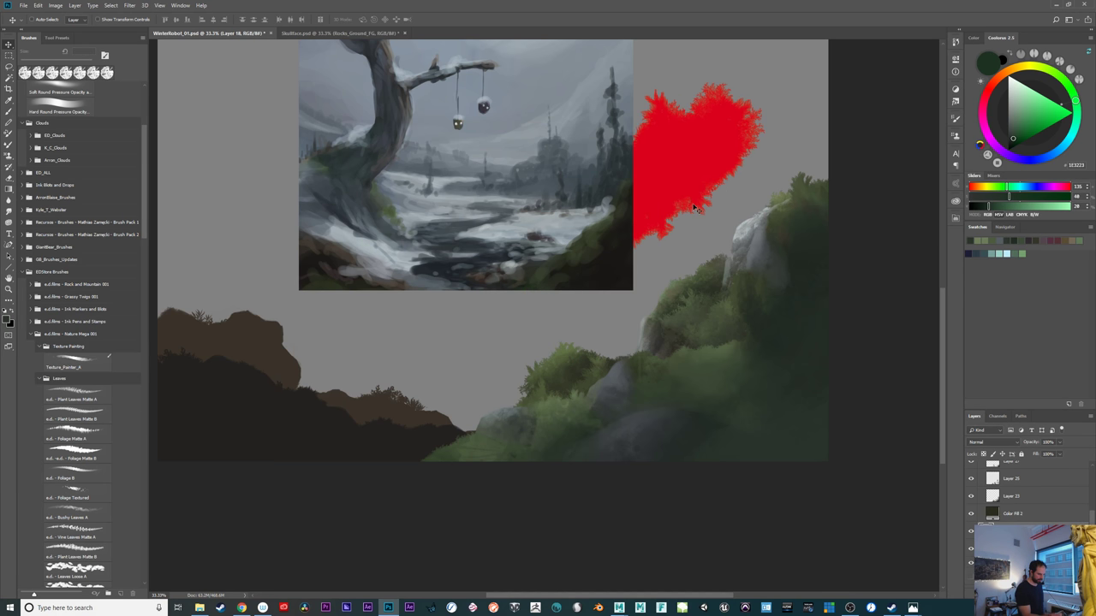
# Turn the red foliage shape on Layer 18 black with a Hue/Saturation adjustment
pyautogui.hotkey('ctrl', '+')
pyautogui.moveTo(720, 384); pyautogui.dragTo(642, 489)
pyautogui.hotkey('ctrl', 'u')
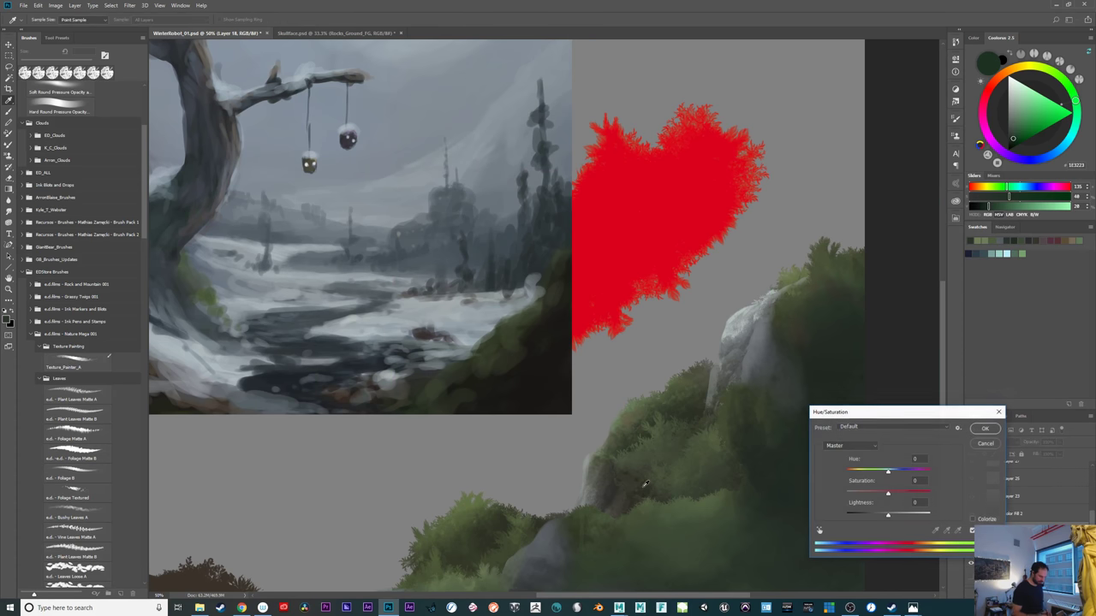
pyautogui.press('Return')
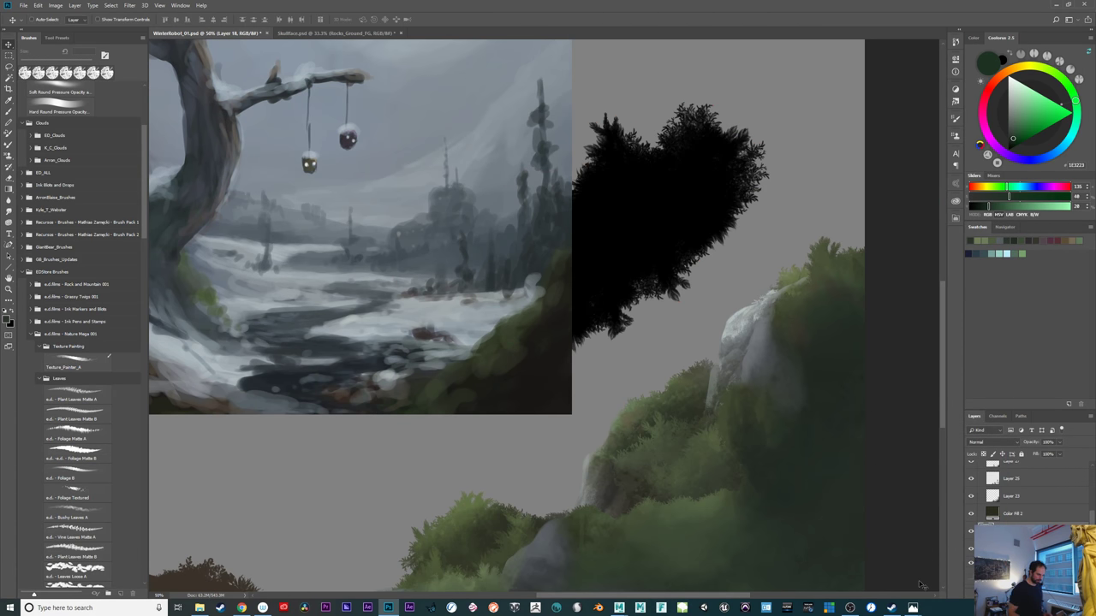
# Hide Layer 18, add a new layer above it, and choose the Mossy Clump A brush with black as the paint colour
pyautogui.click(971, 532)
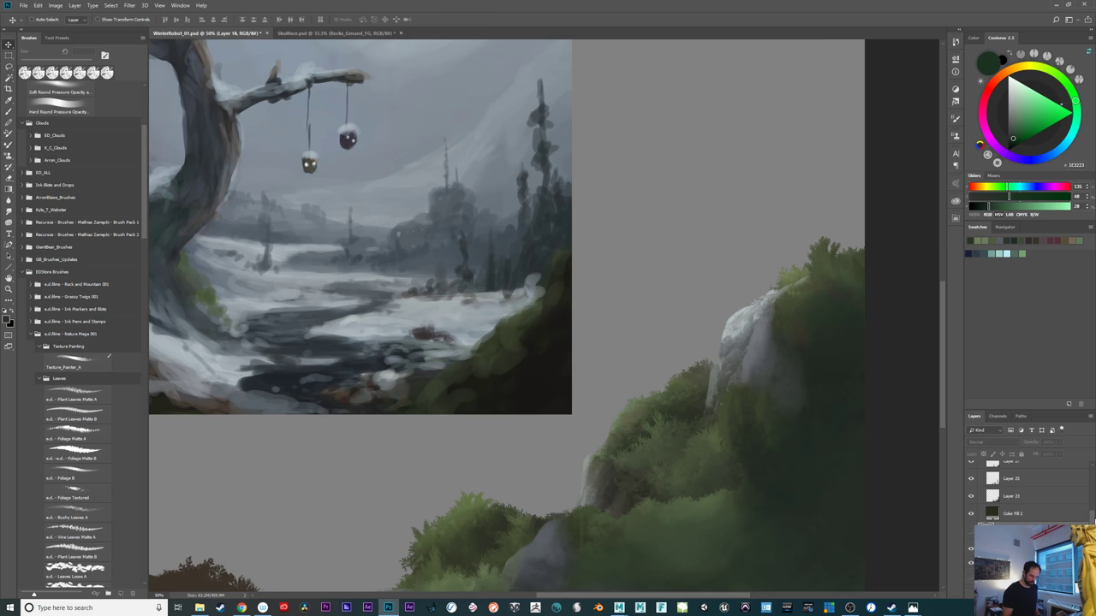
pyautogui.moveTo(1094, 522)
pyautogui.mouseDown()
pyautogui.moveTo(1094, 505)
pyautogui.moveTo(1094, 517)
pyautogui.mouseUp()
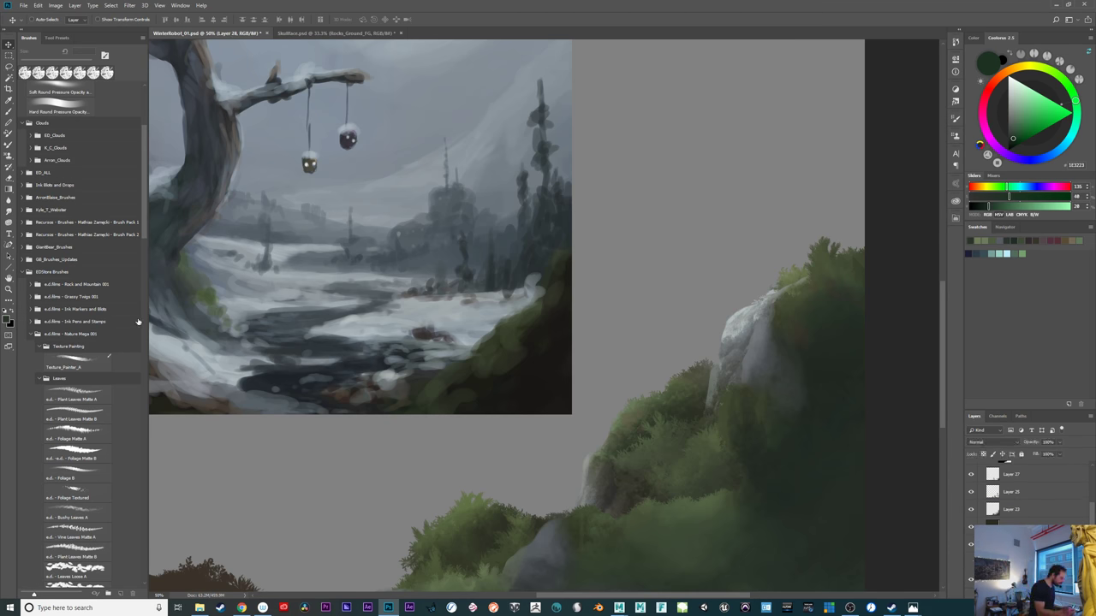
pyautogui.scroll(-3, 85, 342)
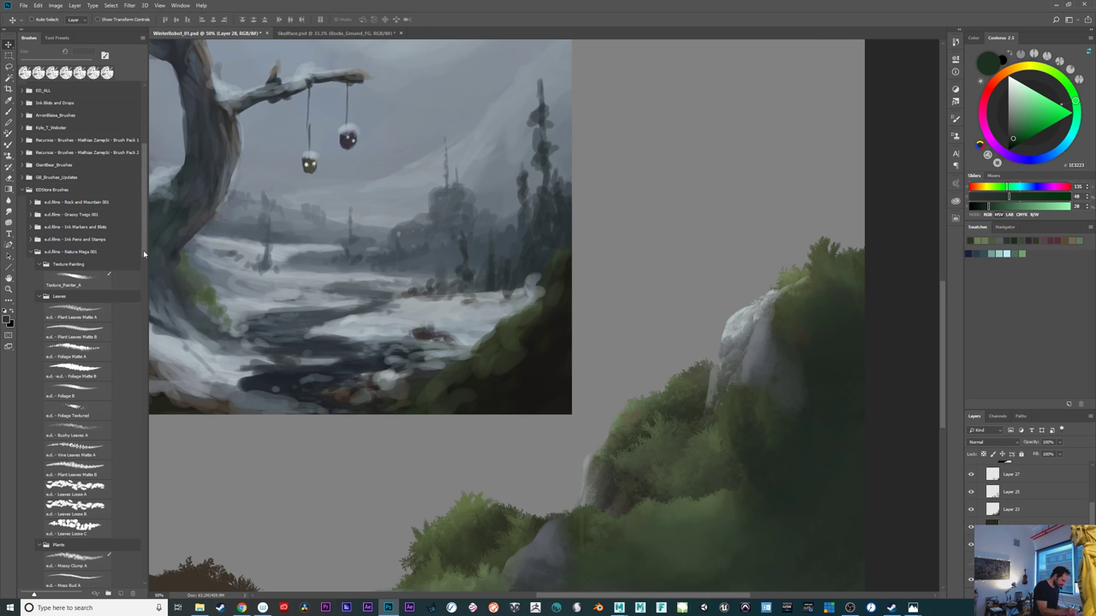
pyautogui.moveTo(143, 250); pyautogui.dragTo(143, 280)
pyautogui.click(87, 454)
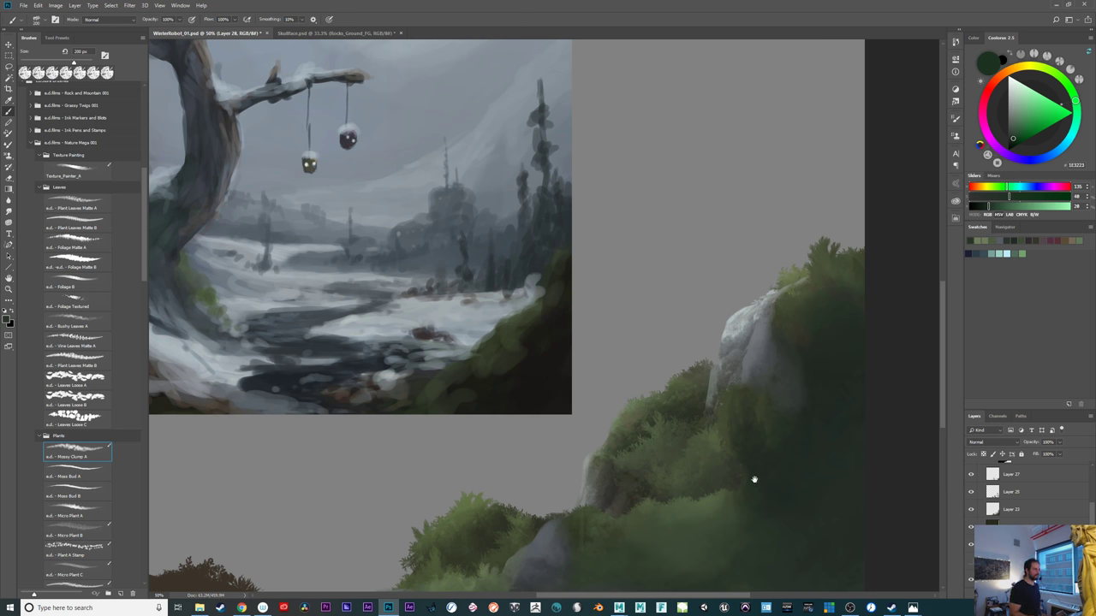
pyautogui.moveTo(754, 480); pyautogui.dragTo(751, 507)
pyautogui.moveTo(1014, 132); pyautogui.dragTo(954, 200)
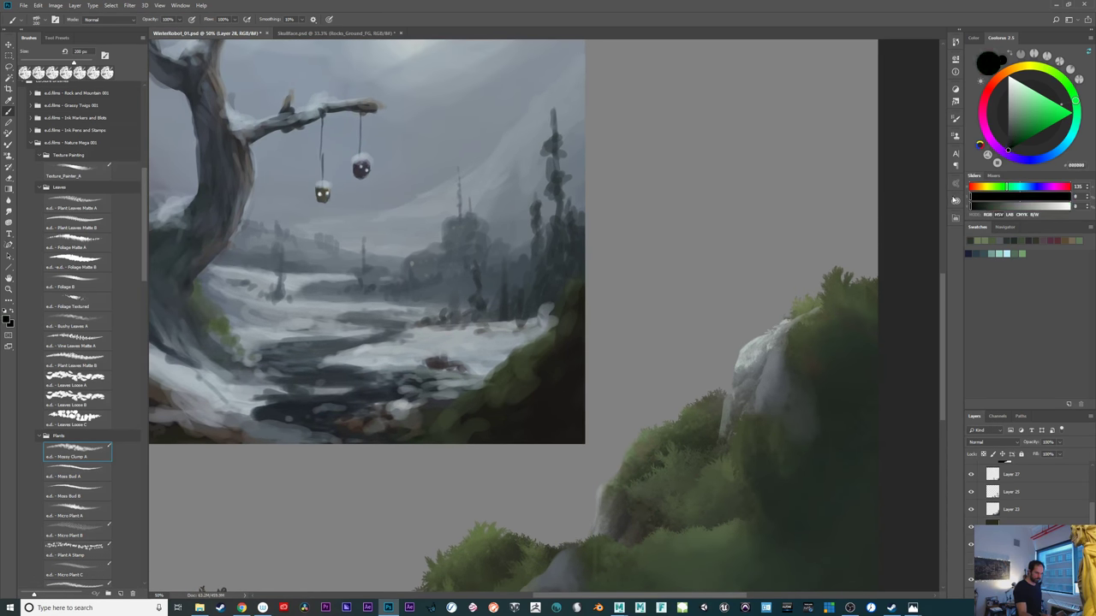
pyautogui.moveTo(649, 318); pyautogui.dragTo(652, 425)
pyautogui.moveTo(690, 284); pyautogui.dragTo(679, 286)
pyautogui.hotkey('ctrl', 'z')
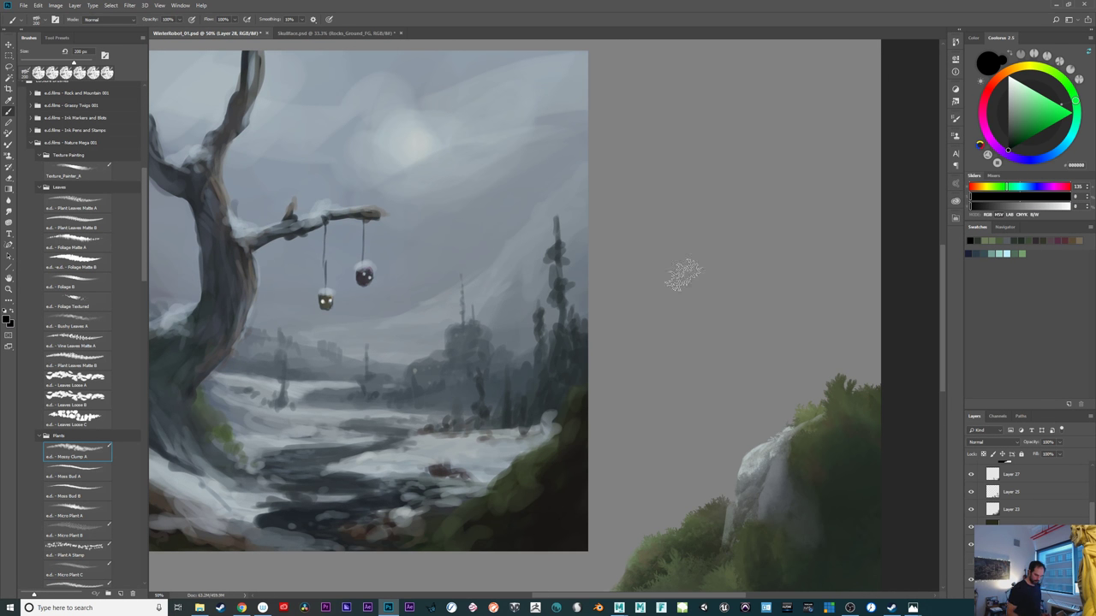
# Hide the winter reference painting on Layer 15 copy, and briefly show Layer 18 to examine its black foliage silhouette
pyautogui.scroll(-2, 1028, 499)
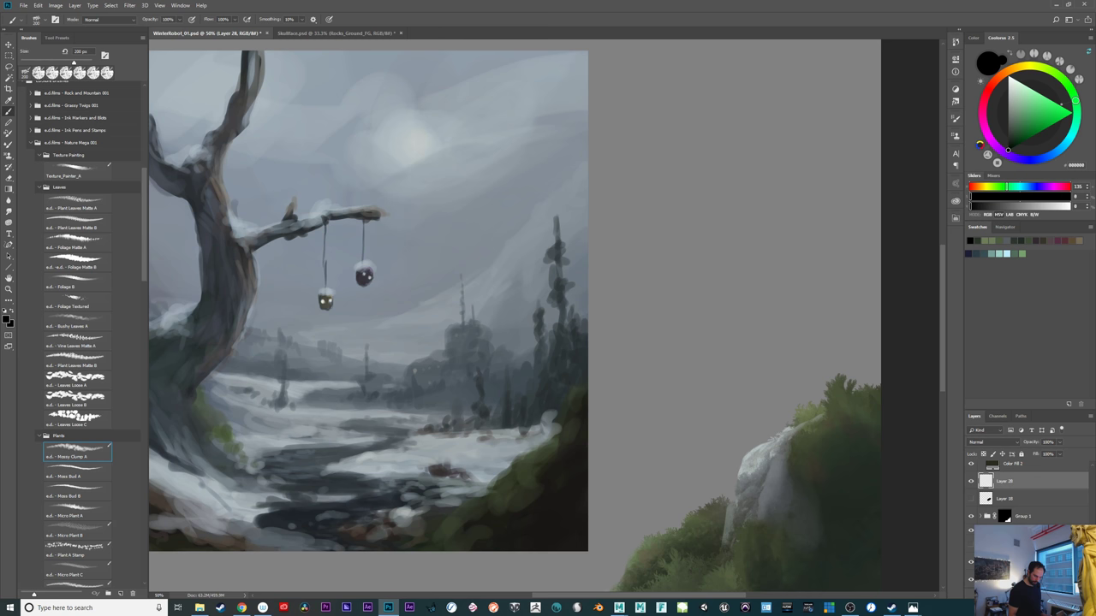
pyautogui.scroll(-3, 1091, 489)
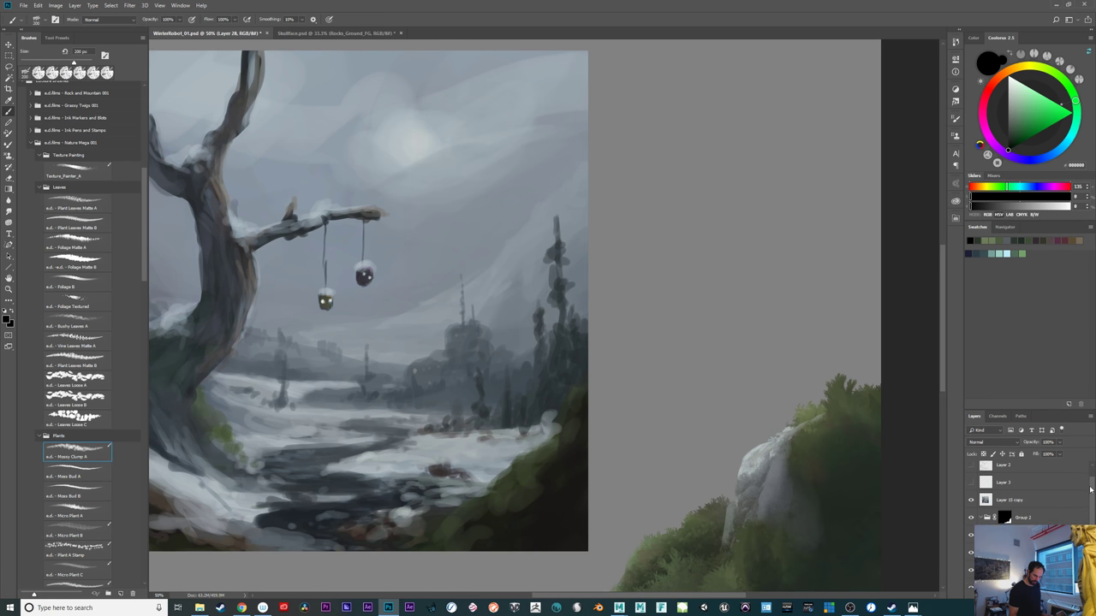
pyautogui.click(971, 501)
pyautogui.scroll(3, 1093, 522)
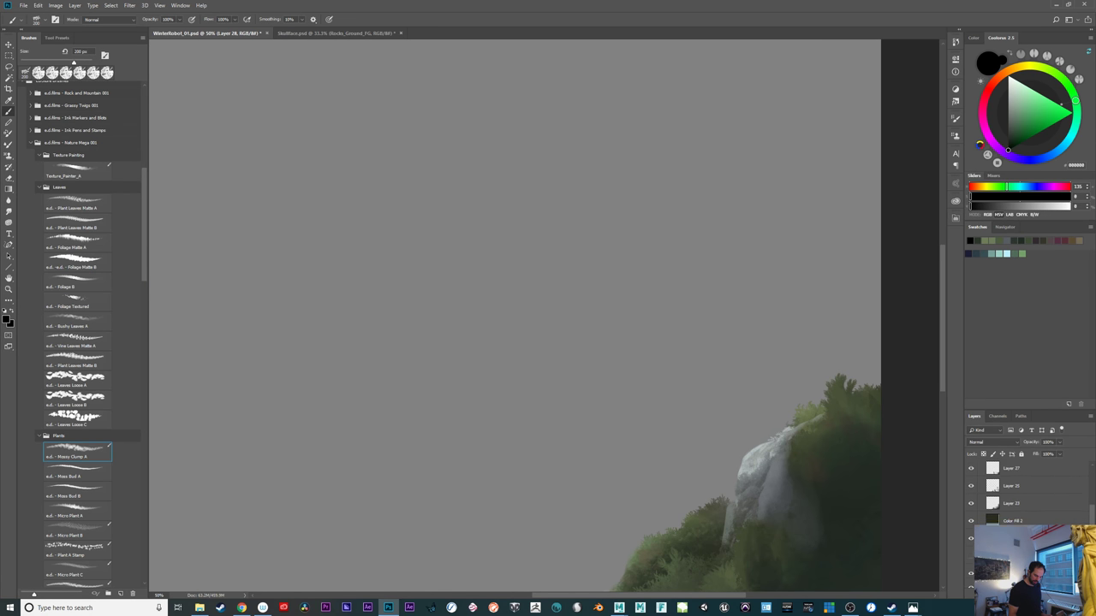
pyautogui.click(971, 546)
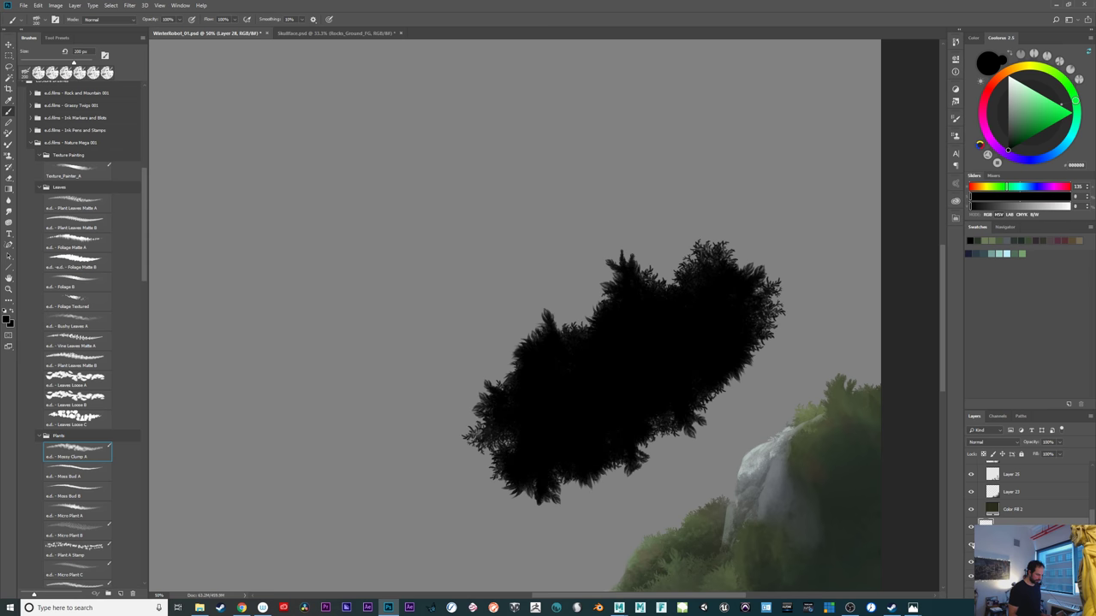
pyautogui.click(971, 545)
# Paint a large black foliage silhouette in the empty grey area with Mossy Clump A, thickening its left and lower edges with varied brush sizes
pyautogui.moveTo(486, 391); pyautogui.dragTo(584, 262)
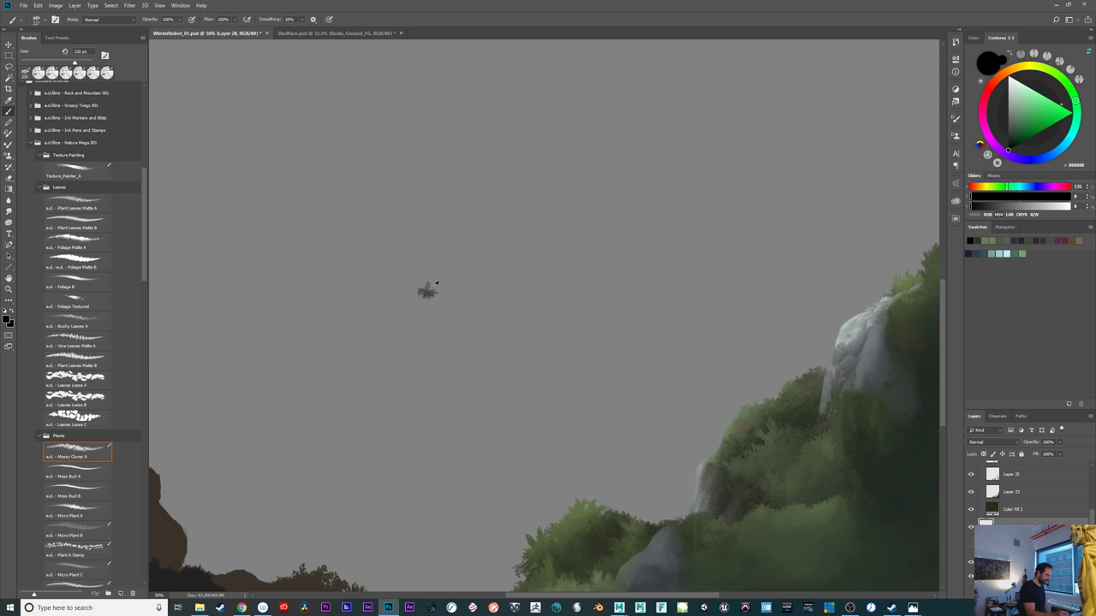
pyautogui.moveTo(425, 297)
pyautogui.mouseDown()
pyautogui.moveTo(481, 285)
pyautogui.moveTo(431, 235)
pyautogui.moveTo(475, 231)
pyautogui.moveTo(473, 270)
pyautogui.moveTo(501, 235)
pyautogui.moveTo(567, 195)
pyautogui.moveTo(572, 231)
pyautogui.moveTo(595, 186)
pyautogui.moveTo(634, 216)
pyautogui.moveTo(688, 186)
pyautogui.moveTo(703, 226)
pyautogui.moveTo(633, 227)
pyautogui.moveTo(670, 212)
pyautogui.moveTo(668, 267)
pyautogui.moveTo(705, 252)
pyautogui.moveTo(610, 286)
pyautogui.moveTo(590, 271)
pyautogui.moveTo(607, 248)
pyautogui.moveTo(608, 264)
pyautogui.moveTo(518, 306)
pyautogui.moveTo(553, 295)
pyautogui.moveTo(475, 347)
pyautogui.moveTo(400, 351)
pyautogui.moveTo(387, 374)
pyautogui.moveTo(428, 362)
pyautogui.moveTo(468, 329)
pyautogui.moveTo(423, 353)
pyautogui.moveTo(510, 287)
pyautogui.moveTo(467, 376)
pyautogui.moveTo(511, 343)
pyautogui.moveTo(531, 360)
pyautogui.moveTo(503, 414)
pyautogui.moveTo(485, 385)
pyautogui.moveTo(500, 406)
pyautogui.moveTo(536, 354)
pyautogui.moveTo(562, 354)
pyautogui.moveTo(551, 333)
pyautogui.moveTo(568, 358)
pyautogui.moveTo(554, 327)
pyautogui.moveTo(580, 299)
pyautogui.moveTo(600, 341)
pyautogui.moveTo(638, 317)
pyautogui.moveTo(631, 340)
pyautogui.moveTo(638, 265)
pyautogui.moveTo(674, 291)
pyautogui.moveTo(574, 322)
pyautogui.moveTo(526, 374)
pyautogui.moveTo(507, 361)
pyautogui.moveTo(531, 392)
pyautogui.moveTo(483, 334)
pyautogui.moveTo(558, 261)
pyautogui.moveTo(591, 248)
pyautogui.moveTo(469, 289)
pyautogui.moveTo(495, 378)
pyautogui.moveTo(544, 289)
pyautogui.moveTo(622, 226)
pyautogui.moveTo(639, 238)
pyautogui.moveTo(617, 230)
pyautogui.moveTo(653, 196)
pyautogui.moveTo(691, 244)
pyautogui.moveTo(682, 272)
pyautogui.mouseUp()
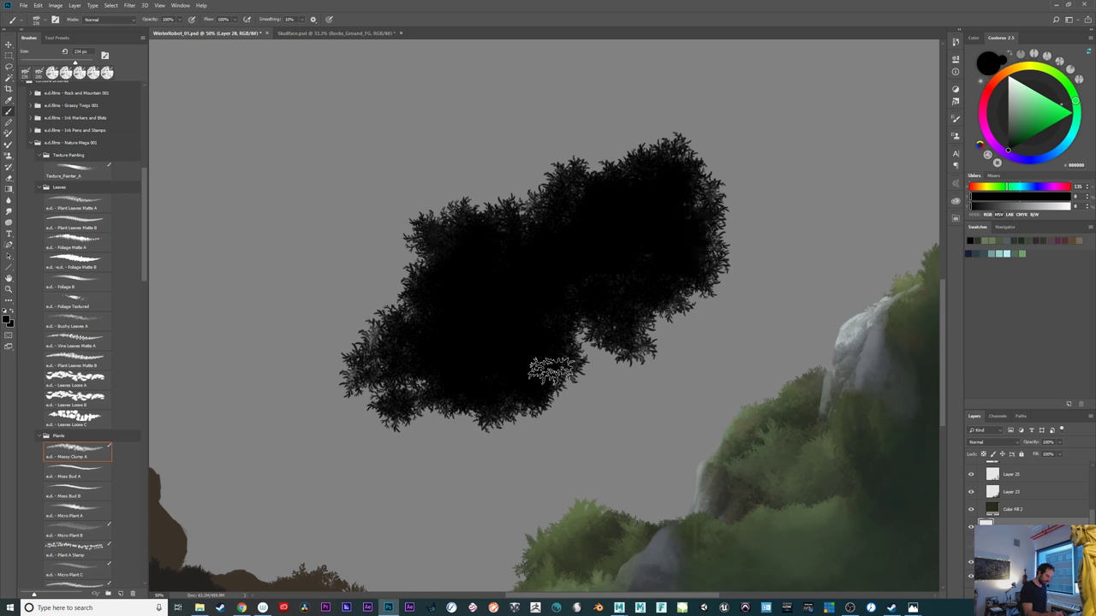
pyautogui.moveTo(552, 369)
pyautogui.mouseDown()
pyautogui.moveTo(489, 412)
pyautogui.moveTo(462, 390)
pyautogui.moveTo(481, 351)
pyautogui.mouseUp()
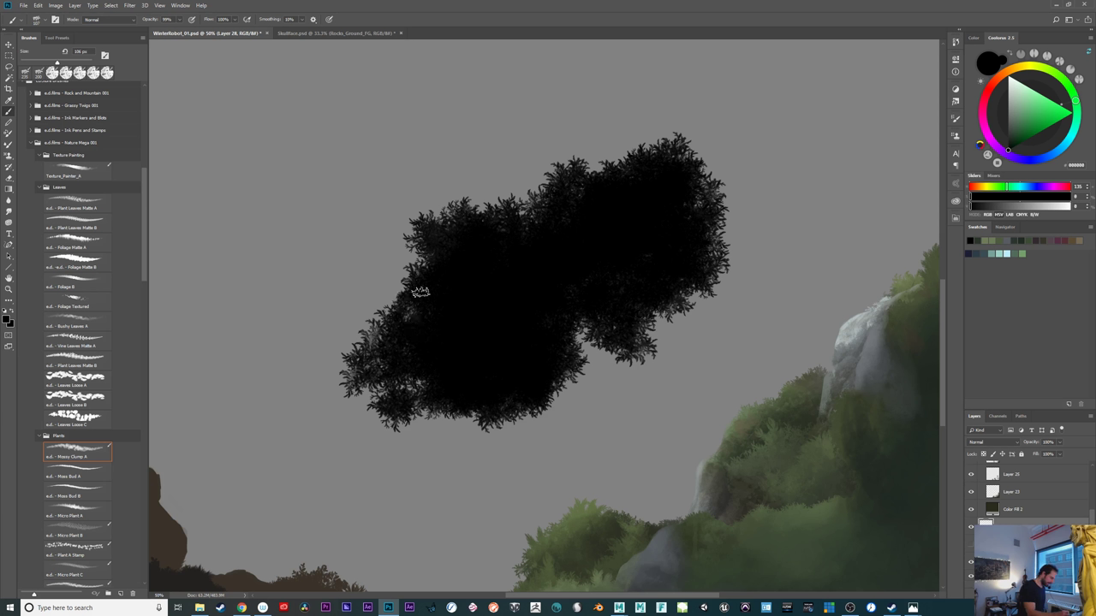
pyautogui.moveTo(388, 320)
pyautogui.mouseDown()
pyautogui.moveTo(382, 307)
pyautogui.moveTo(382, 319)
pyautogui.moveTo(414, 289)
pyautogui.mouseUp()
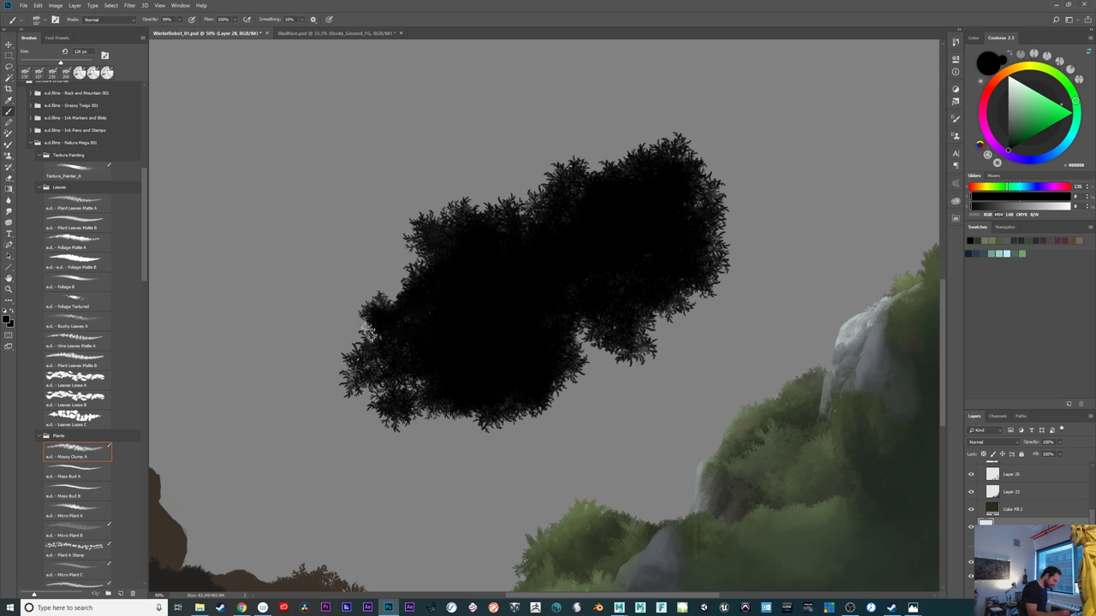
pyautogui.moveTo(375, 337)
pyautogui.mouseDown()
pyautogui.moveTo(371, 304)
pyautogui.moveTo(394, 290)
pyautogui.mouseUp()
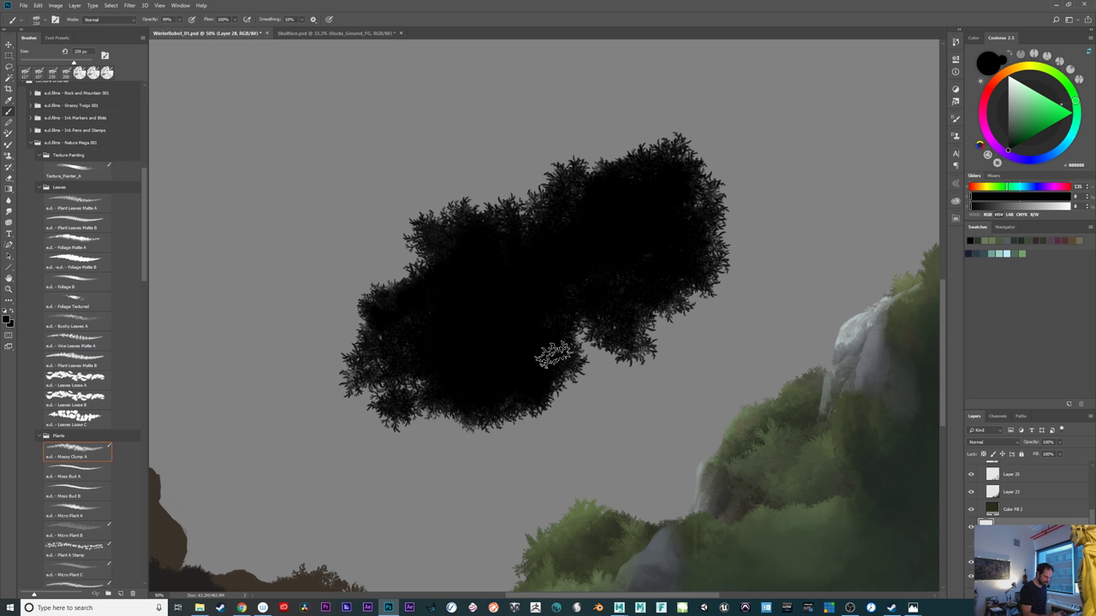
pyautogui.moveTo(557, 356)
pyautogui.mouseDown()
pyautogui.moveTo(520, 417)
pyautogui.moveTo(538, 394)
pyautogui.moveTo(480, 415)
pyautogui.moveTo(440, 391)
pyautogui.mouseUp()
# Add softer, lower-flow foliage along the silhouette's lower, upper and right edges with Mossy Clump A, undoing an unwanted stroke
pyautogui.press(']')
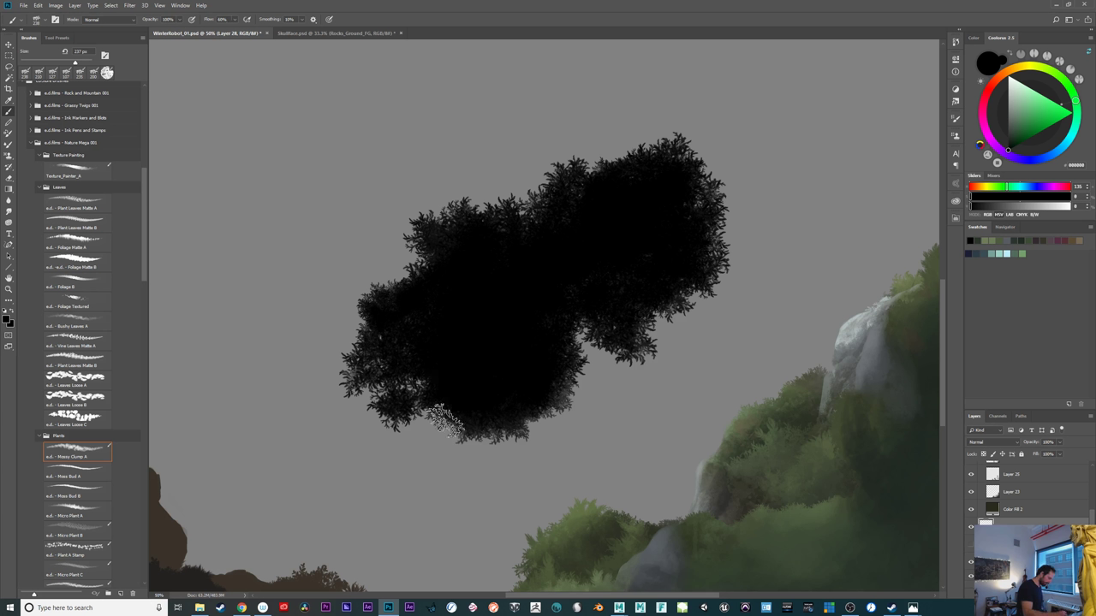
pyautogui.moveTo(448, 411); pyautogui.dragTo(433, 414)
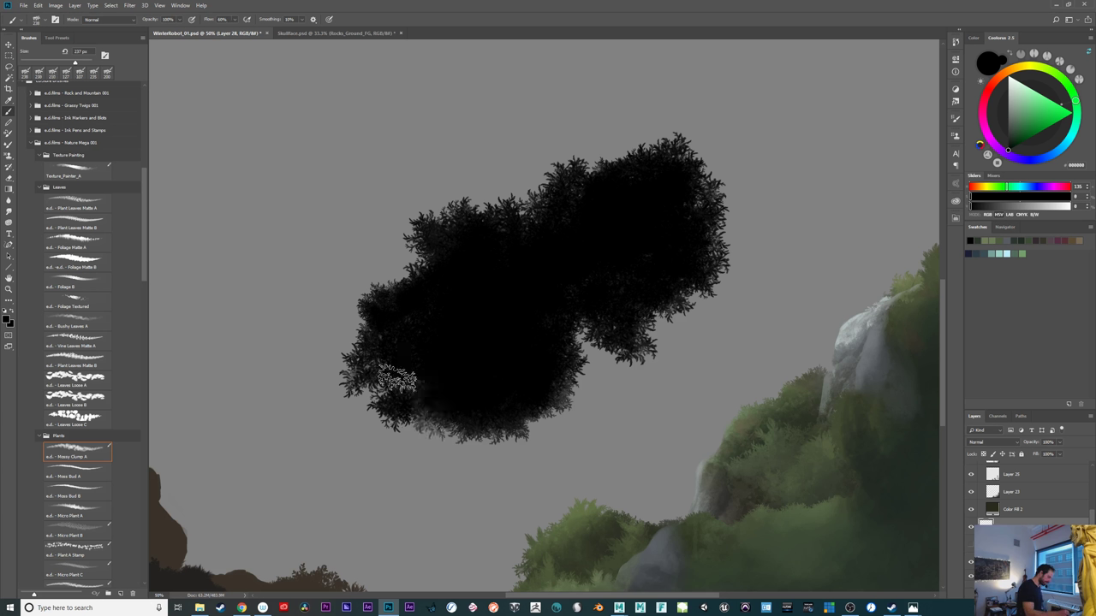
pyautogui.moveTo(632, 189); pyautogui.dragTo(618, 192)
pyautogui.moveTo(625, 161)
pyautogui.mouseDown()
pyautogui.moveTo(609, 190)
pyautogui.moveTo(649, 157)
pyautogui.mouseUp()
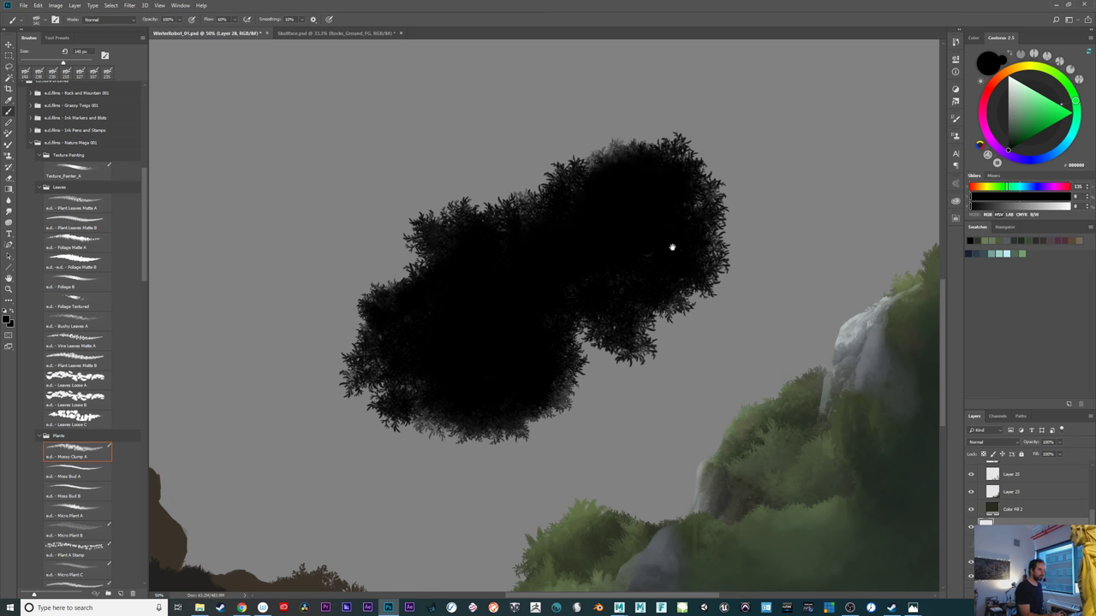
pyautogui.moveTo(672, 248); pyautogui.dragTo(609, 243)
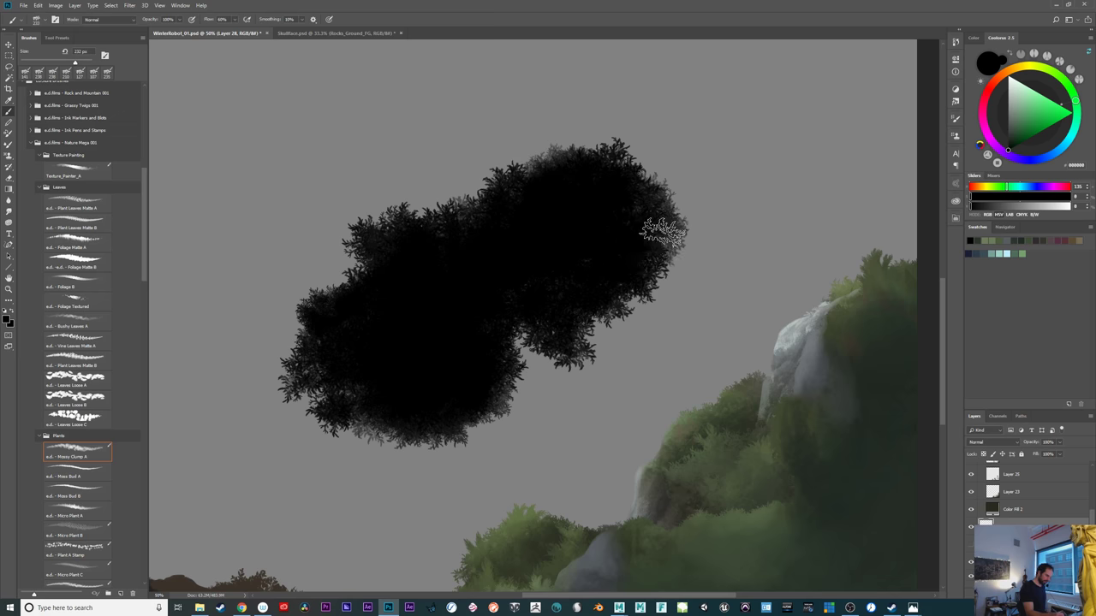
pyautogui.moveTo(655, 208)
pyautogui.mouseDown()
pyautogui.moveTo(647, 268)
pyautogui.moveTo(620, 196)
pyautogui.moveTo(611, 250)
pyautogui.moveTo(629, 226)
pyautogui.moveTo(562, 291)
pyautogui.moveTo(592, 310)
pyautogui.mouseUp()
pyautogui.hotkey('ctrl', 'z')
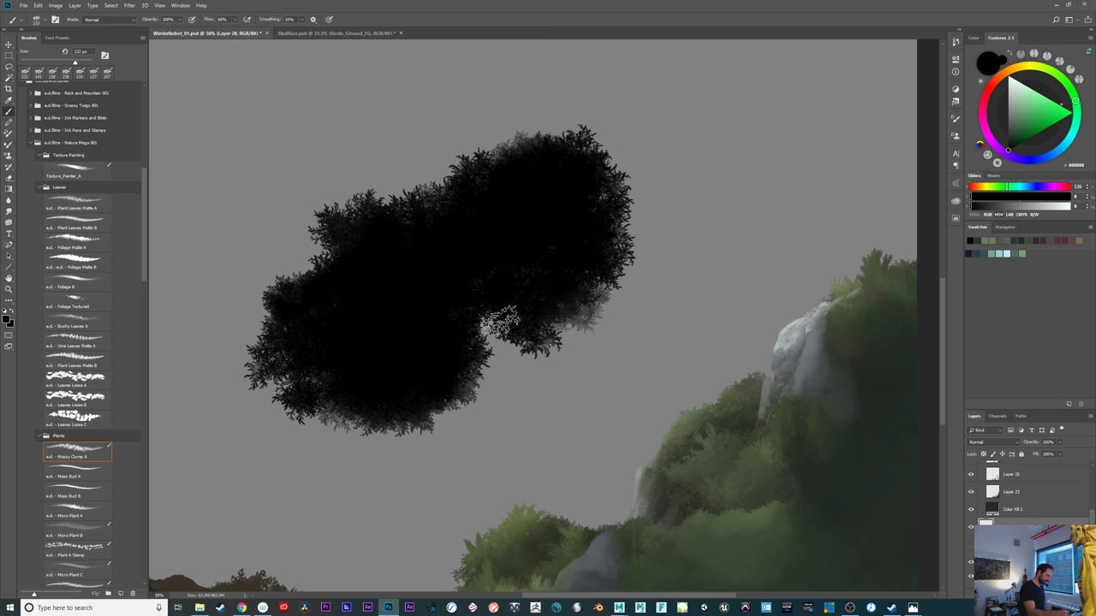
# Add small black moss sprigs with Moss Bud A at 146 px along the silhouette's upper, right and lower edges
pyautogui.moveTo(433, 338); pyautogui.dragTo(553, 316)
pyautogui.click(81, 477)
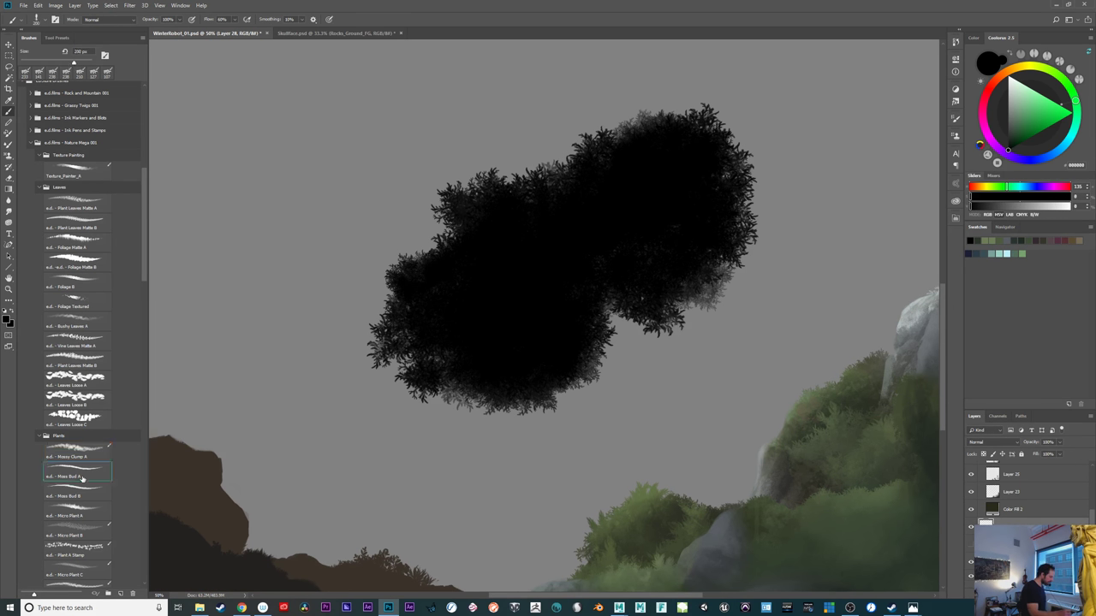
pyautogui.moveTo(479, 262); pyautogui.dragTo(463, 267)
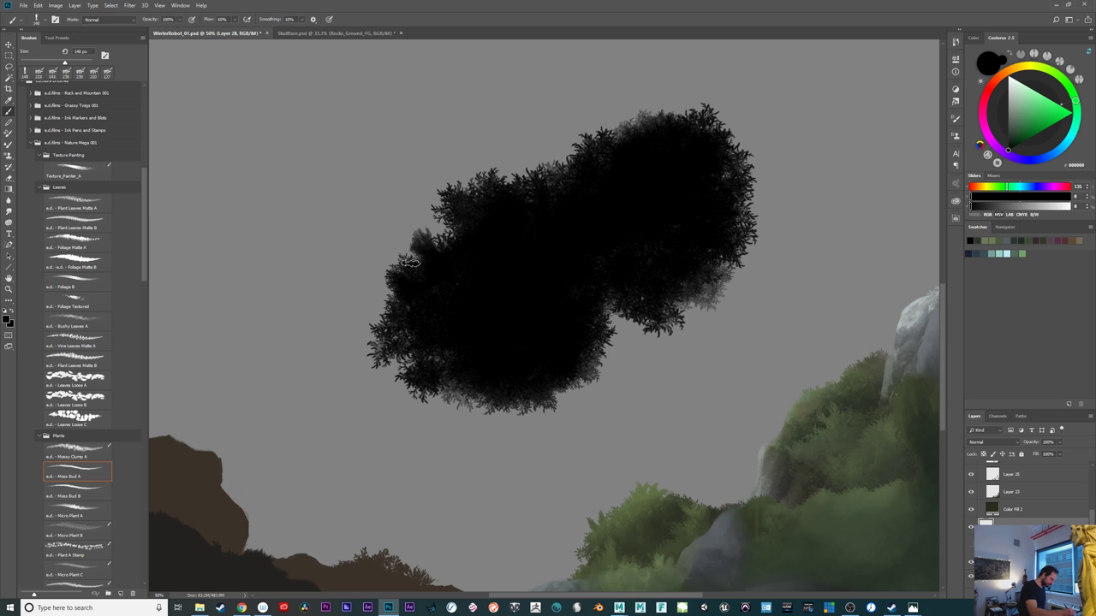
pyautogui.click(525, 183)
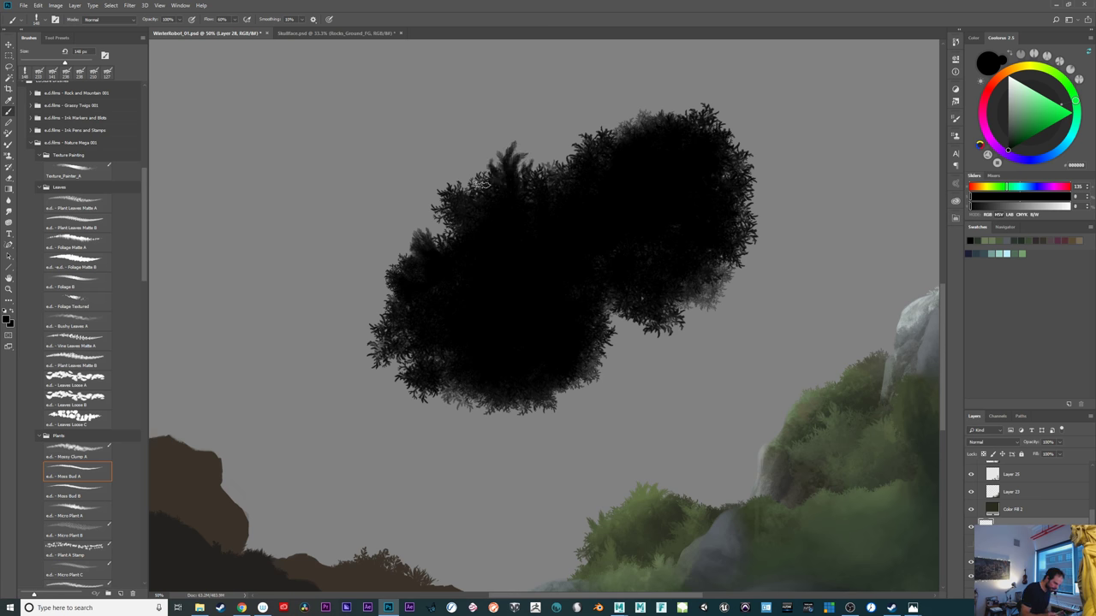
pyautogui.moveTo(678, 338); pyautogui.dragTo(563, 393)
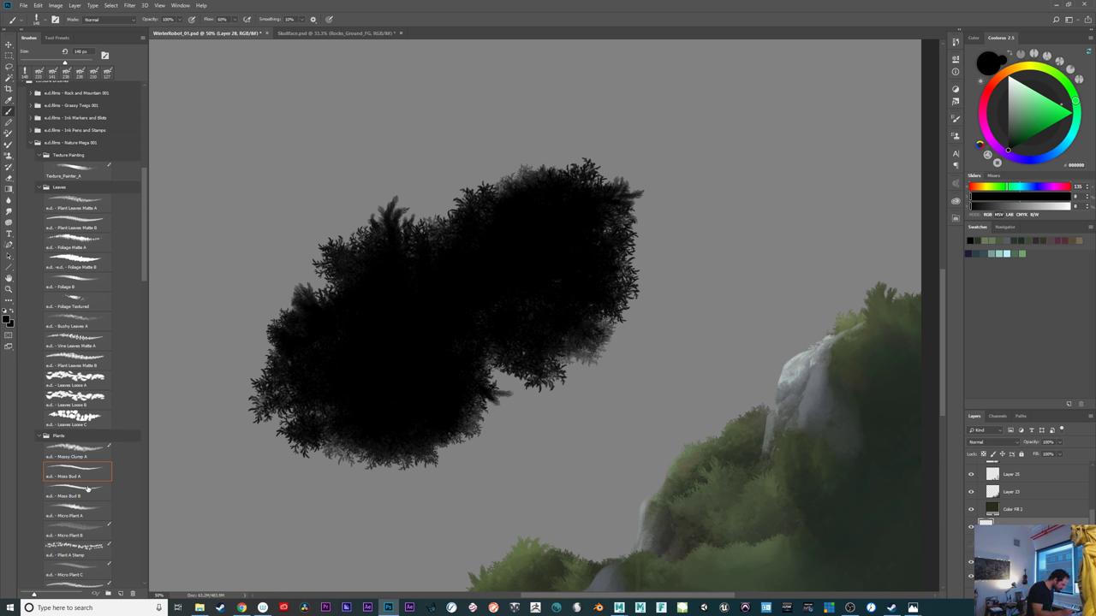
# Add further sprigs with Moss Bud B at 175 px on the silhouette's upper-left, top and lower-left edges
pyautogui.moveTo(345, 282); pyautogui.dragTo(319, 291)
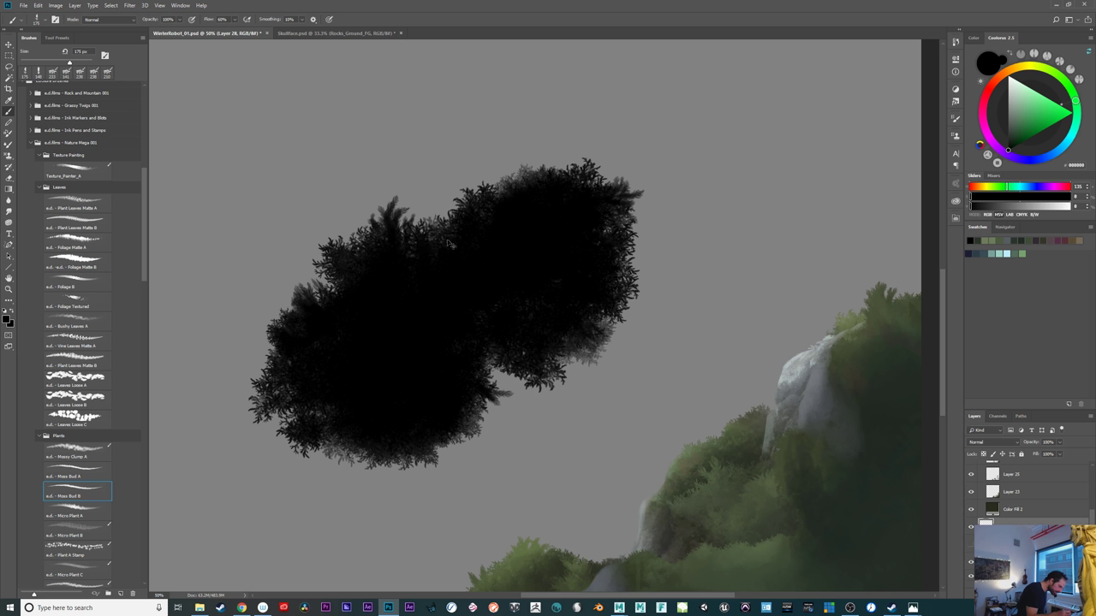
pyautogui.moveTo(468, 224)
pyautogui.mouseDown()
pyautogui.moveTo(450, 207)
pyautogui.moveTo(428, 225)
pyautogui.mouseUp()
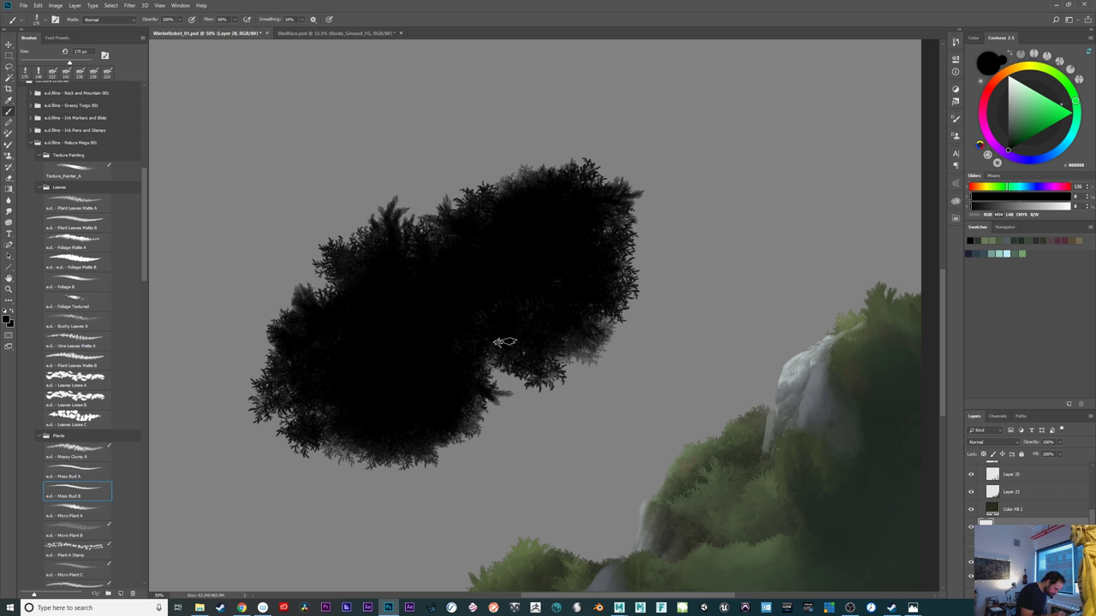
pyautogui.click(354, 454)
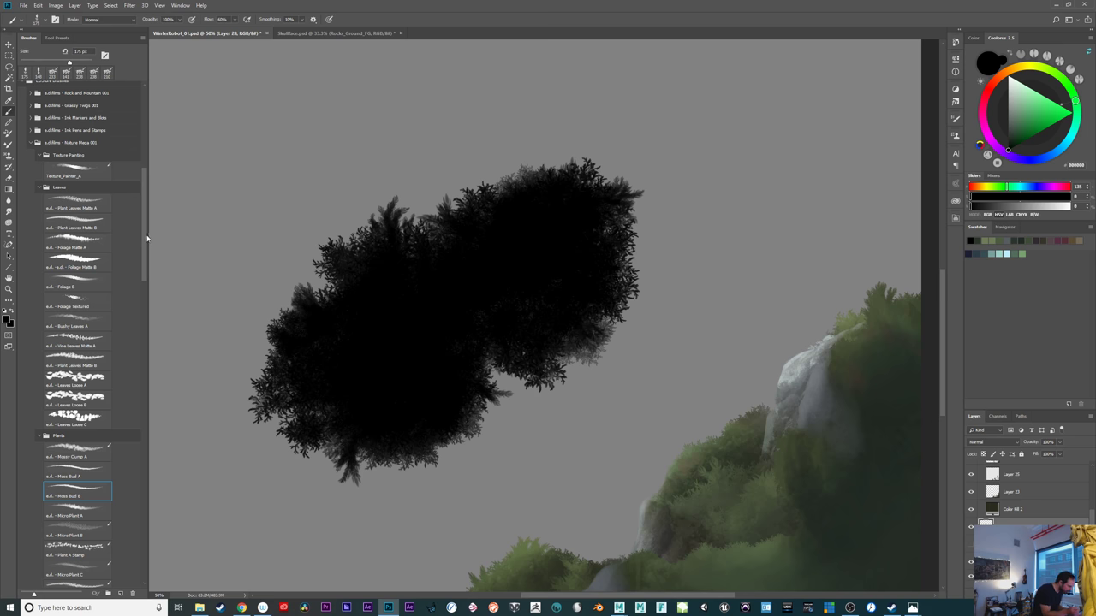
# Paint leafy texture along the silhouette's upper, right and lower edges with Plant Leaves Matte A, resampling black as the paint colour
pyautogui.moveTo(145, 240); pyautogui.dragTo(146, 294)
pyautogui.scroll(5, 121, 210)
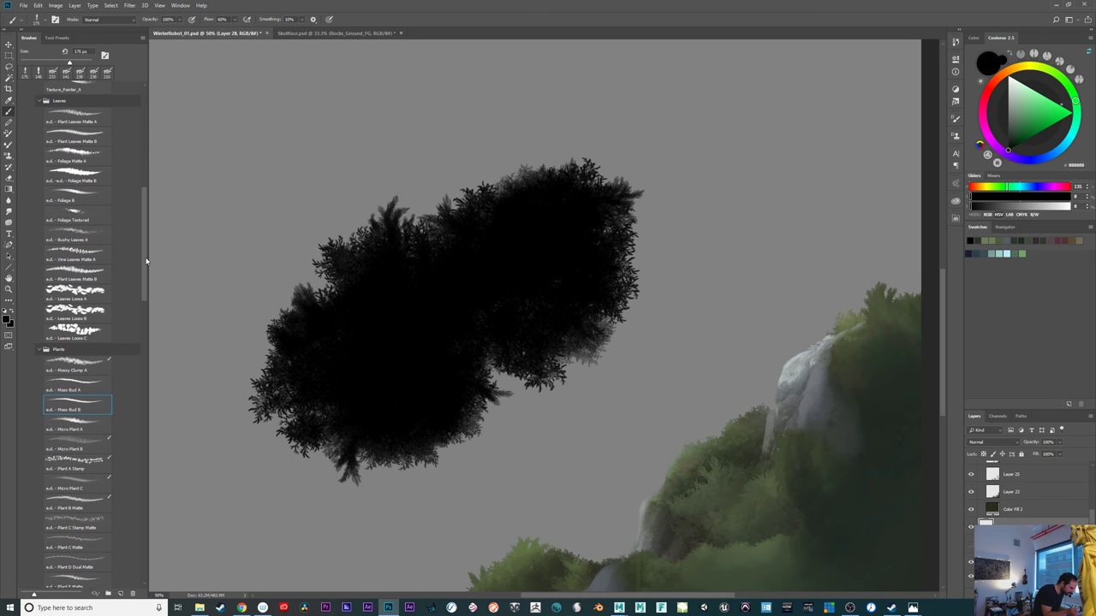
pyautogui.click(75, 133)
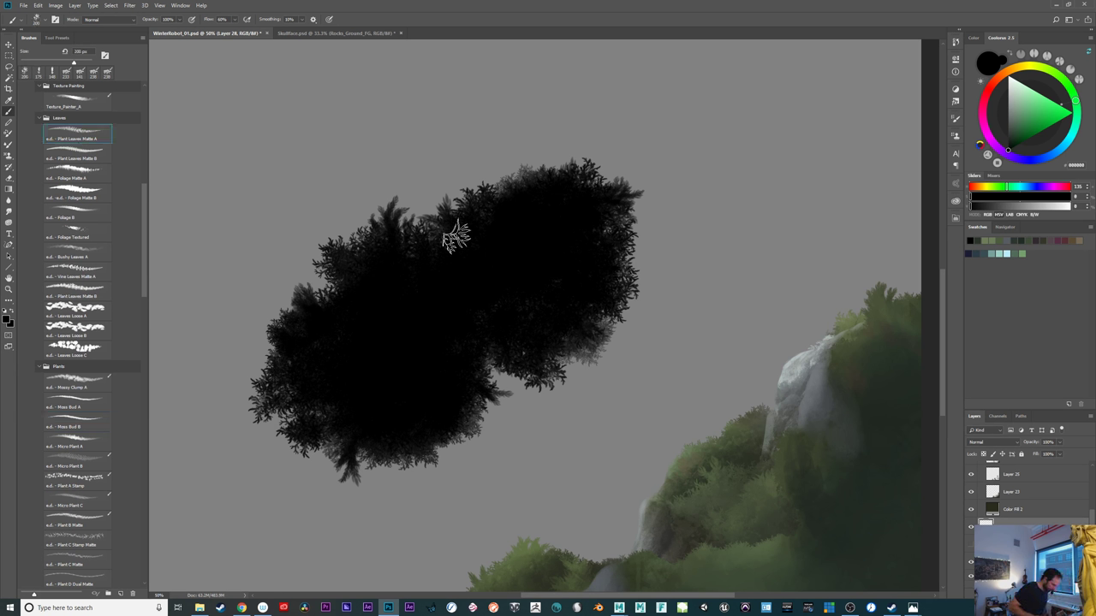
pyautogui.moveTo(457, 237)
pyautogui.mouseDown()
pyautogui.moveTo(516, 208)
pyautogui.moveTo(499, 200)
pyautogui.moveTo(518, 200)
pyautogui.moveTo(504, 203)
pyautogui.moveTo(513, 169)
pyautogui.mouseUp()
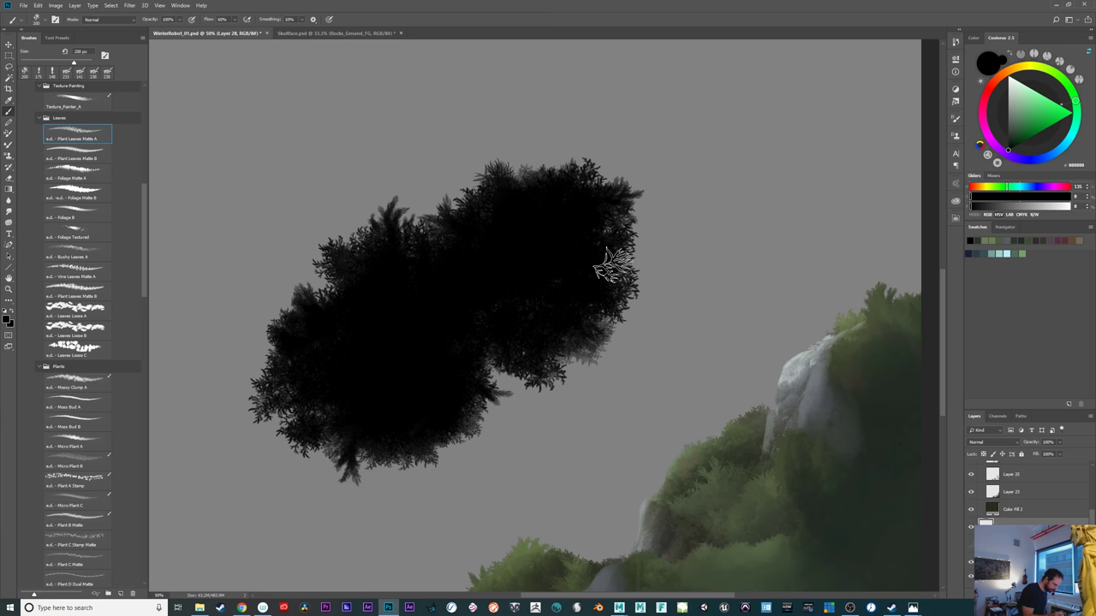
pyautogui.moveTo(634, 255)
pyautogui.mouseDown()
pyautogui.moveTo(629, 293)
pyautogui.moveTo(630, 254)
pyautogui.mouseUp()
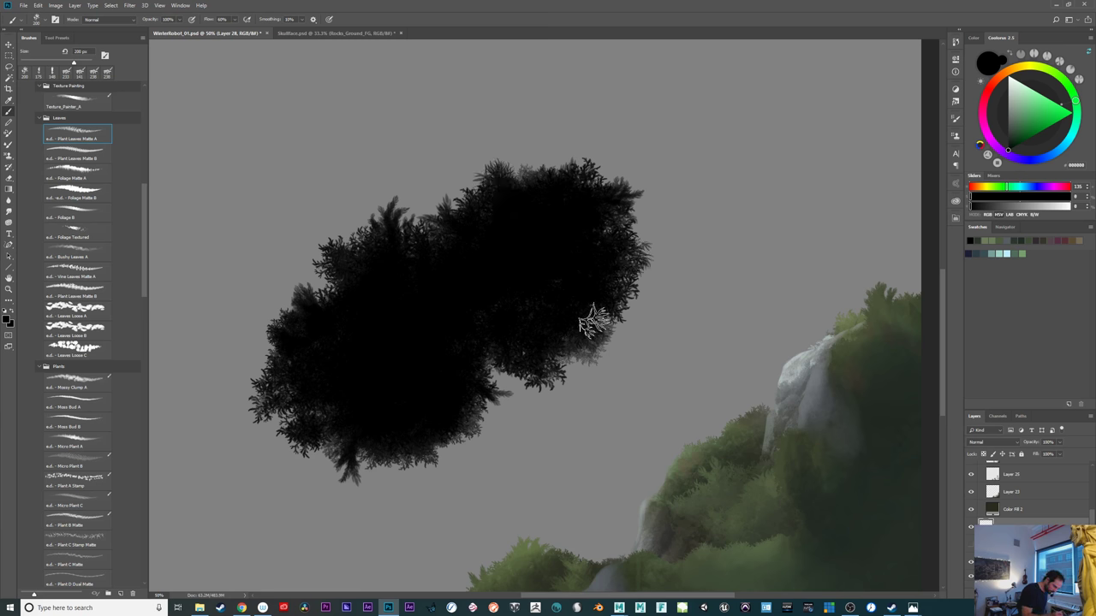
pyautogui.keyDown('alt'); pyautogui.click(419, 436); pyautogui.keyUp('alt')
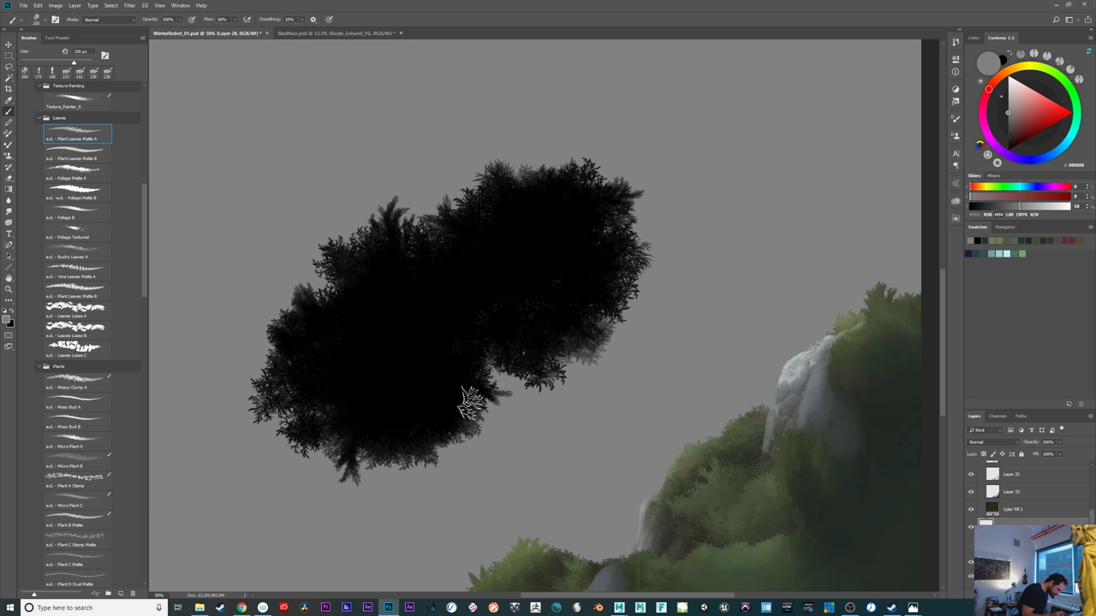
pyautogui.keyDown('alt'); pyautogui.click(441, 411); pyautogui.keyUp('alt')
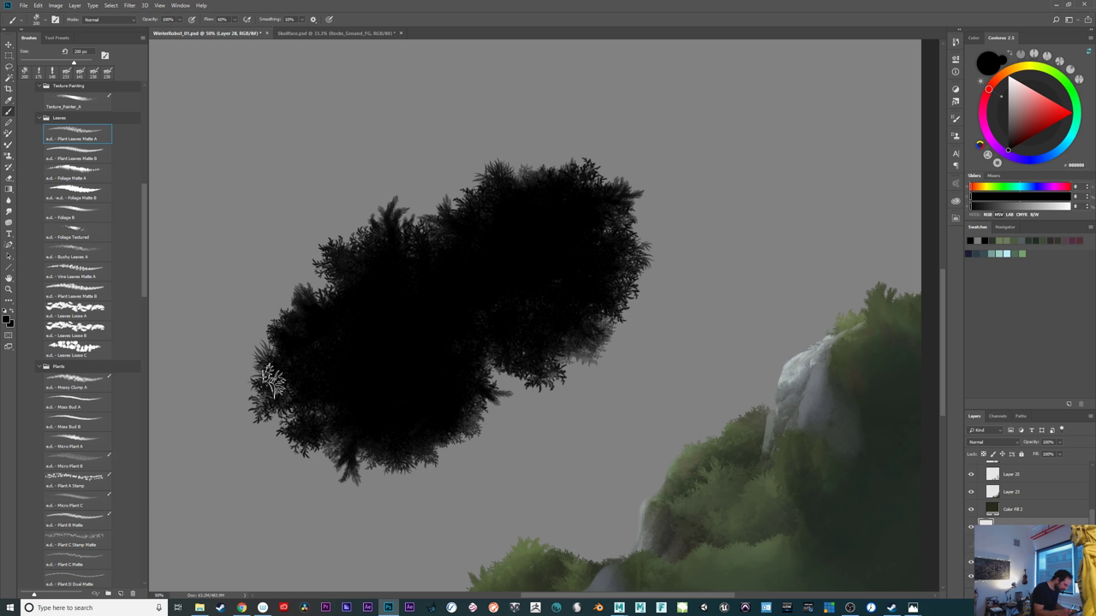
# Dab small black leaves on the silhouette's top edge with Micro Plant B, undoing a stroke on the upper-left side
pyautogui.click(90, 455)
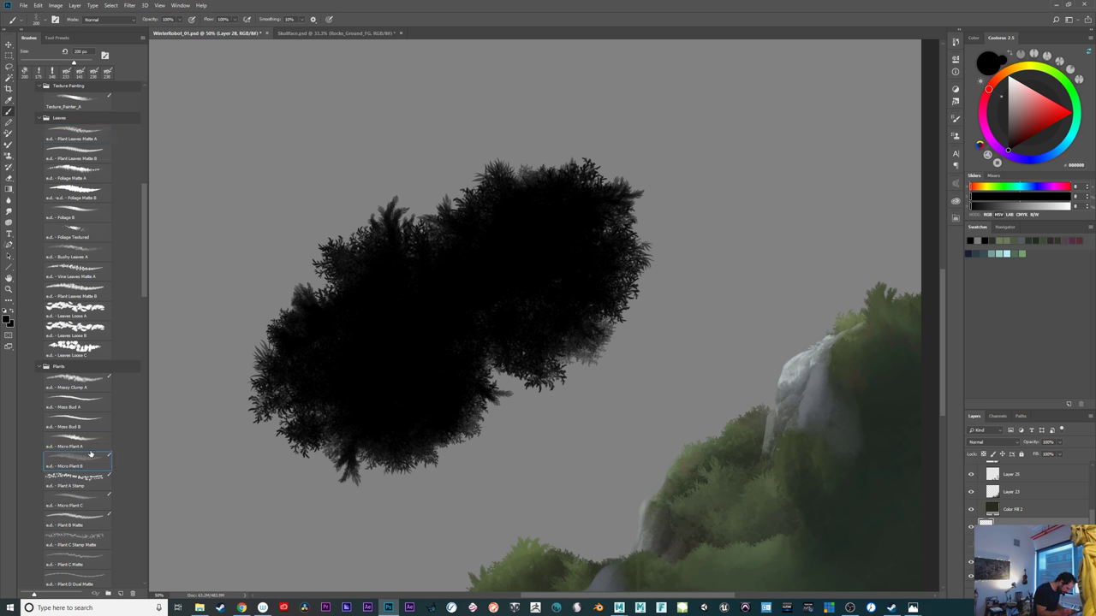
pyautogui.moveTo(320, 288); pyautogui.dragTo(354, 327)
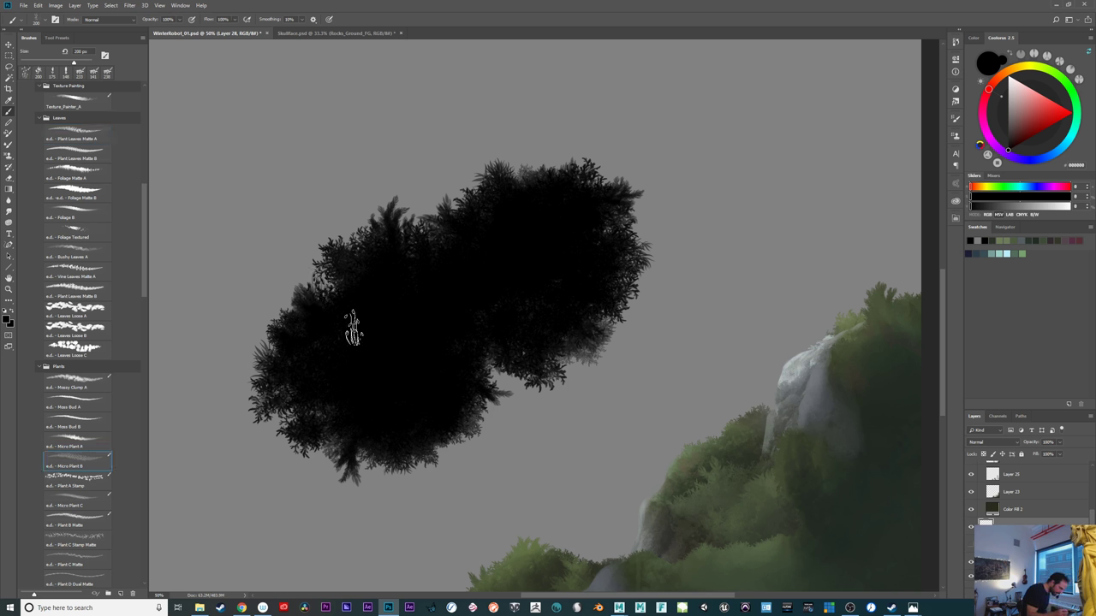
pyautogui.hotkey('ctrl', 'z')
pyautogui.moveTo(454, 205); pyautogui.dragTo(469, 217)
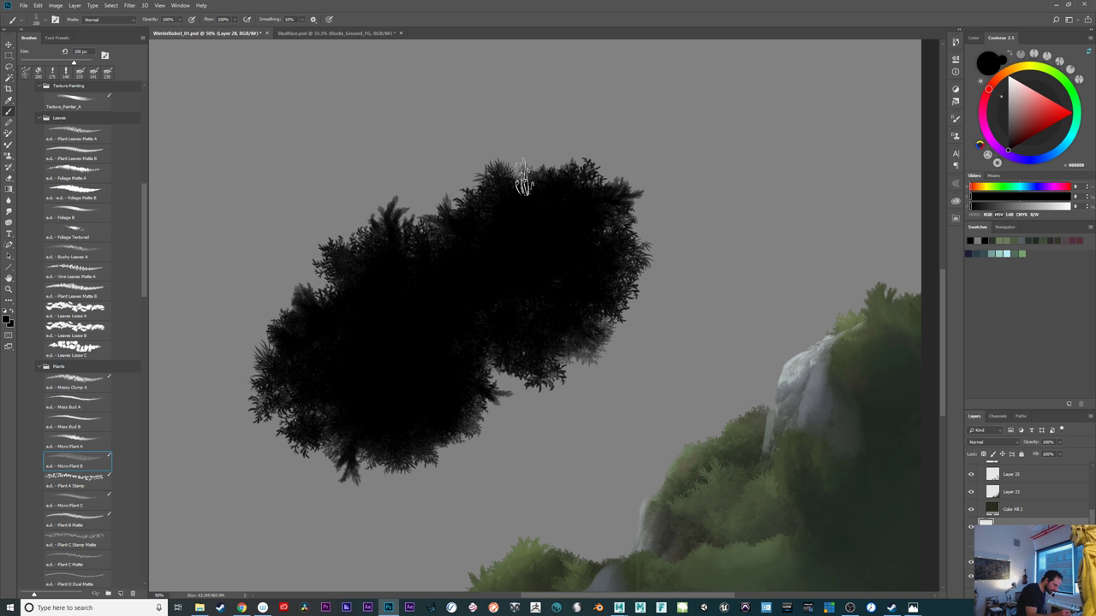
pyautogui.click(541, 178)
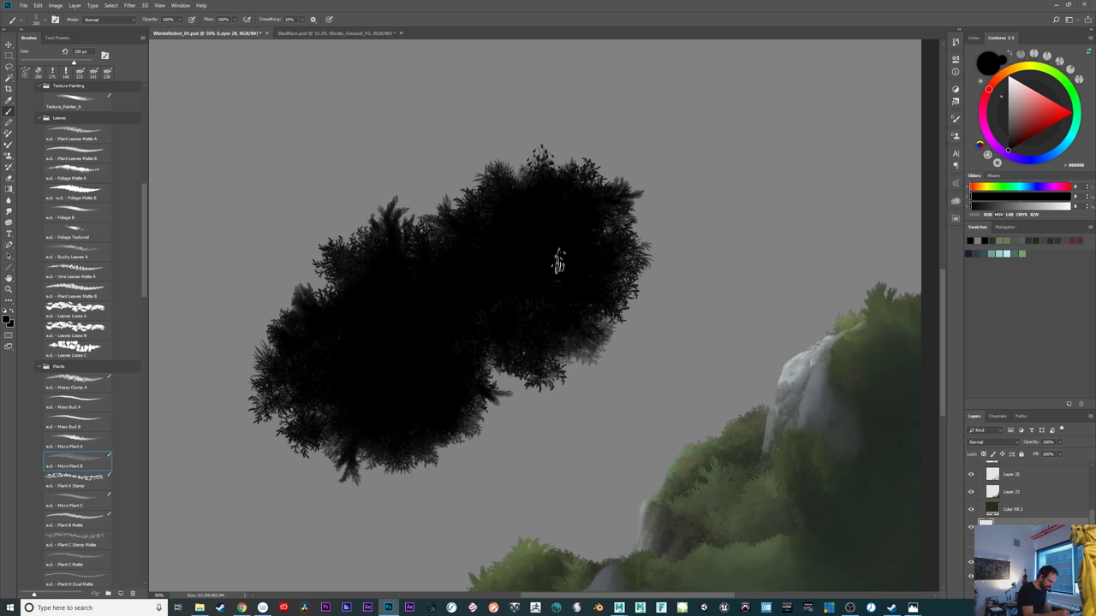
# Set Micro Plant B's angle jitter control to Pen Tilt, rotate its tip to 173°, and dab leaves around the silhouette's edges
pyautogui.click(957, 120)
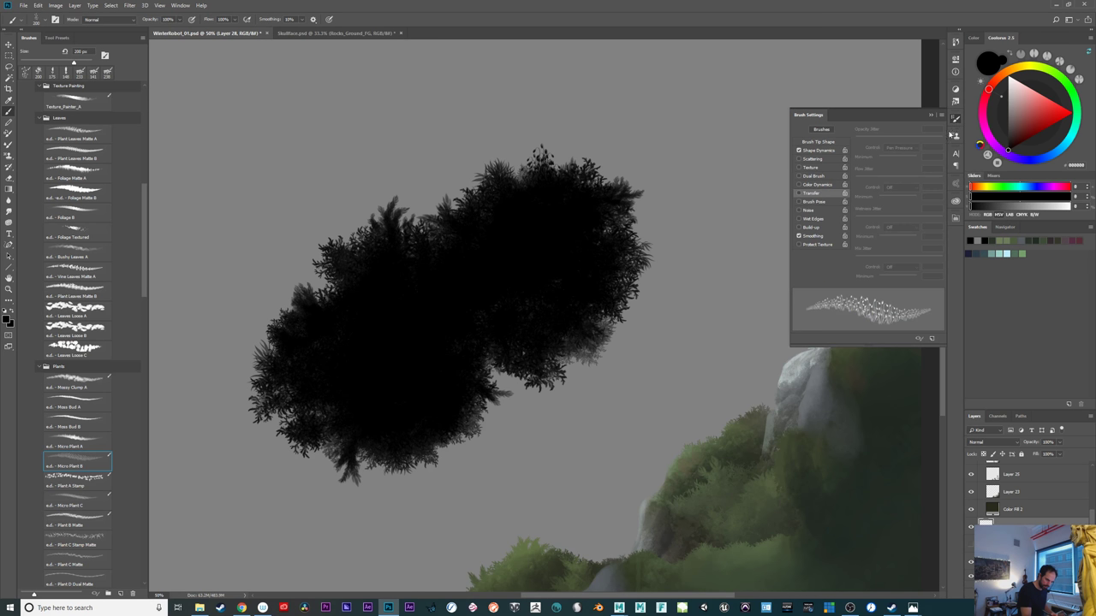
pyautogui.click(817, 150)
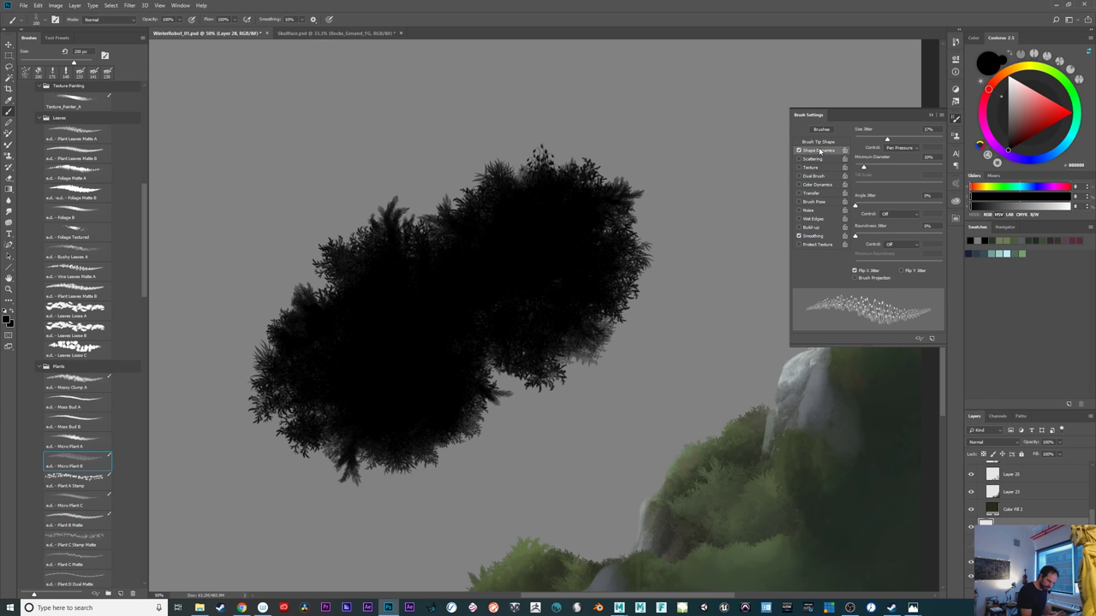
pyautogui.click(885, 214)
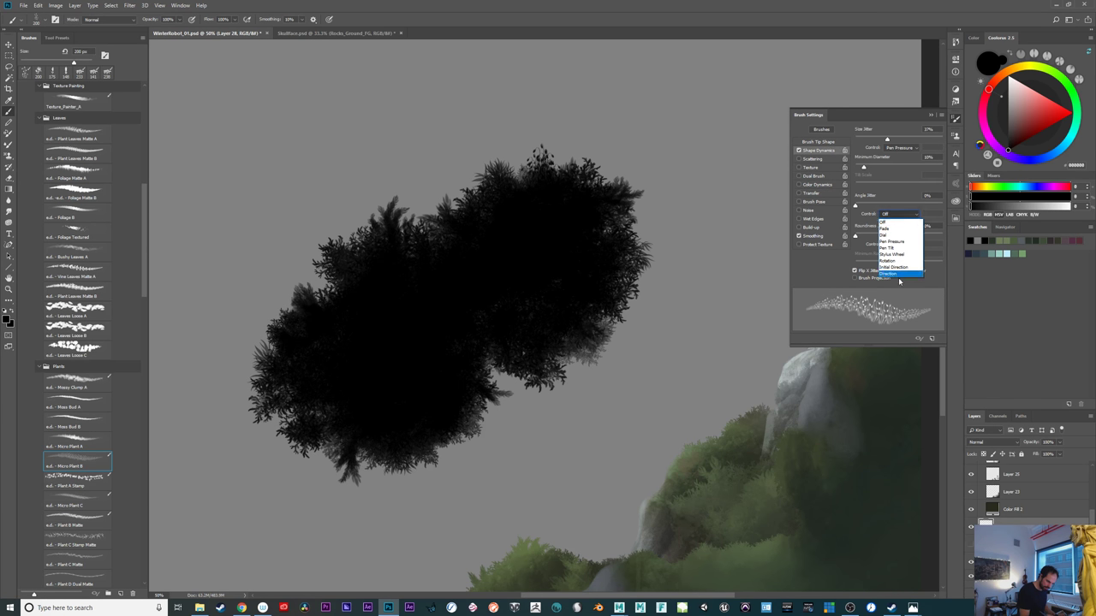
pyautogui.click(907, 249)
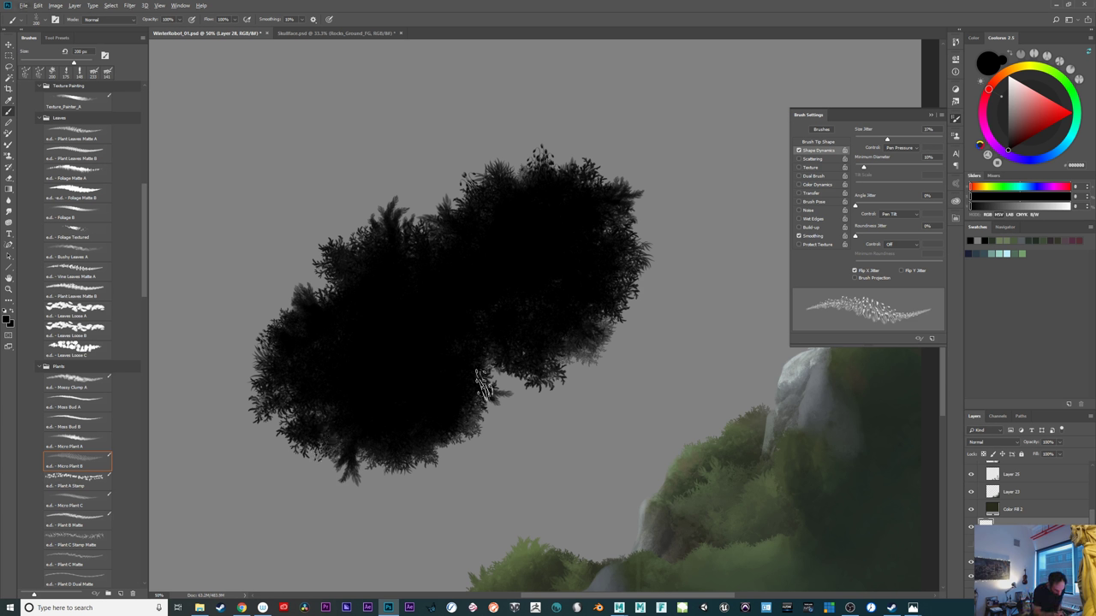
pyautogui.click(818, 142)
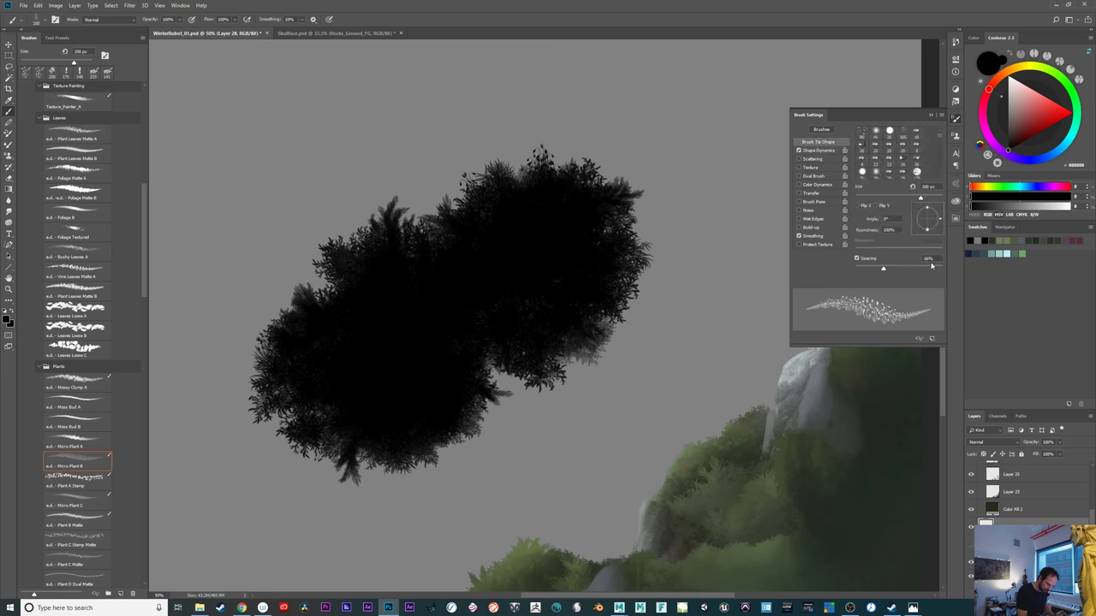
pyautogui.moveTo(941, 219); pyautogui.dragTo(915, 221)
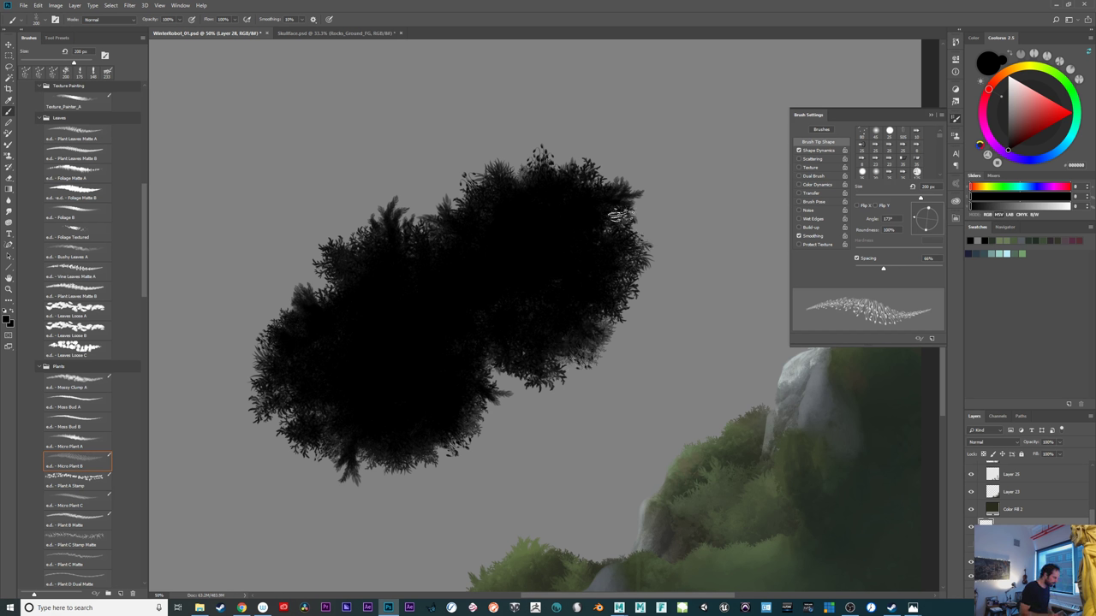
# Preview the Plant B Matte, Plant C Stamp Matte and Plants Ground Dual brush tips, ending on Fern Stack Matte B
pyautogui.click(99, 517)
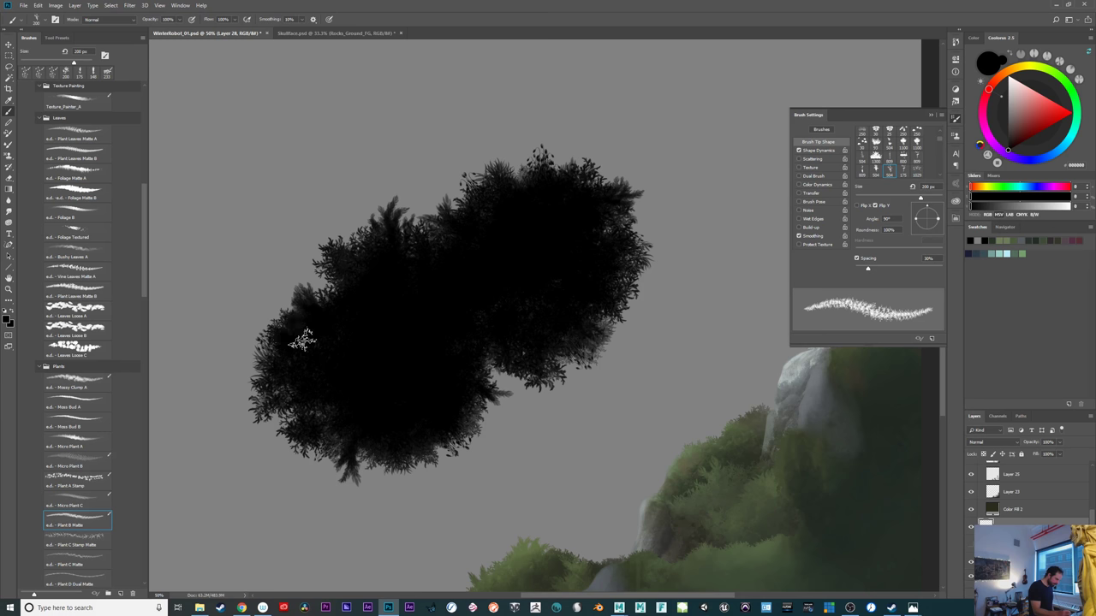
pyautogui.click(99, 544)
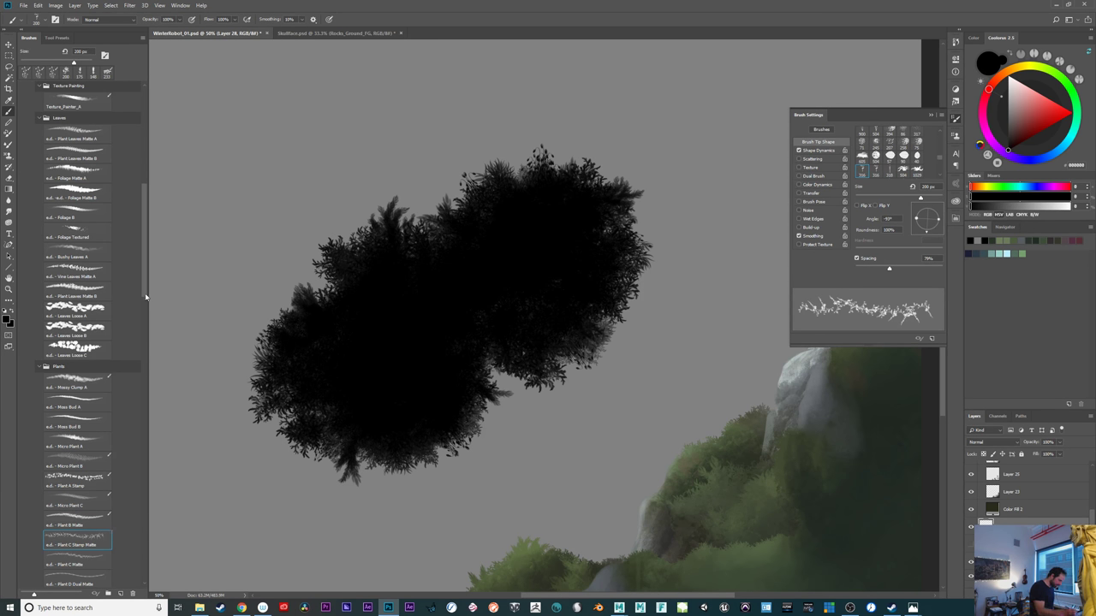
pyautogui.scroll(-5, 145, 297)
pyautogui.click(77, 417)
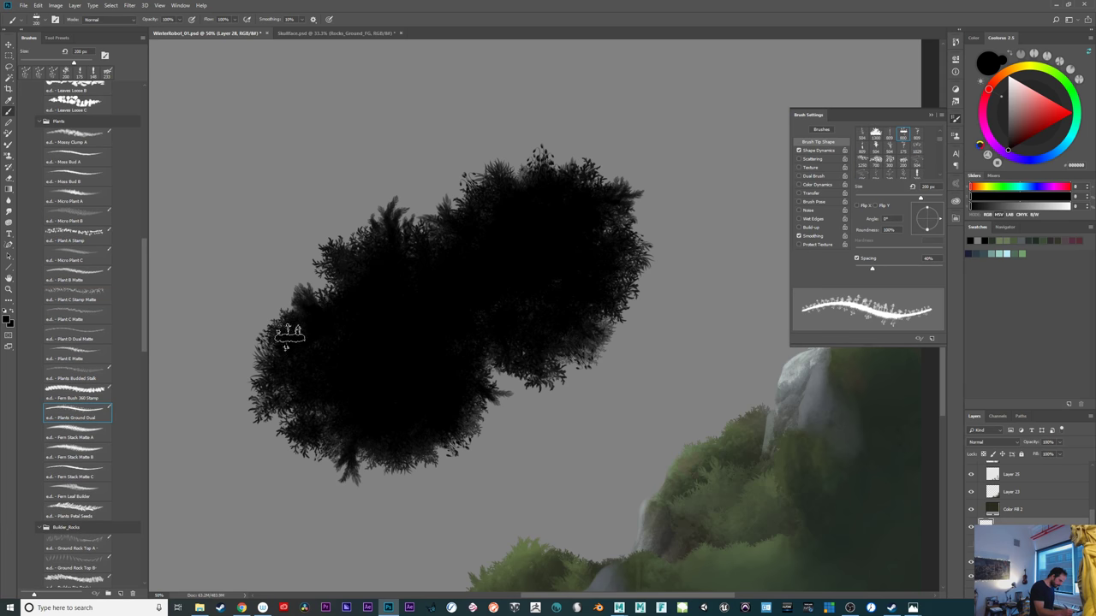
pyautogui.press('.')
pyautogui.press('.')
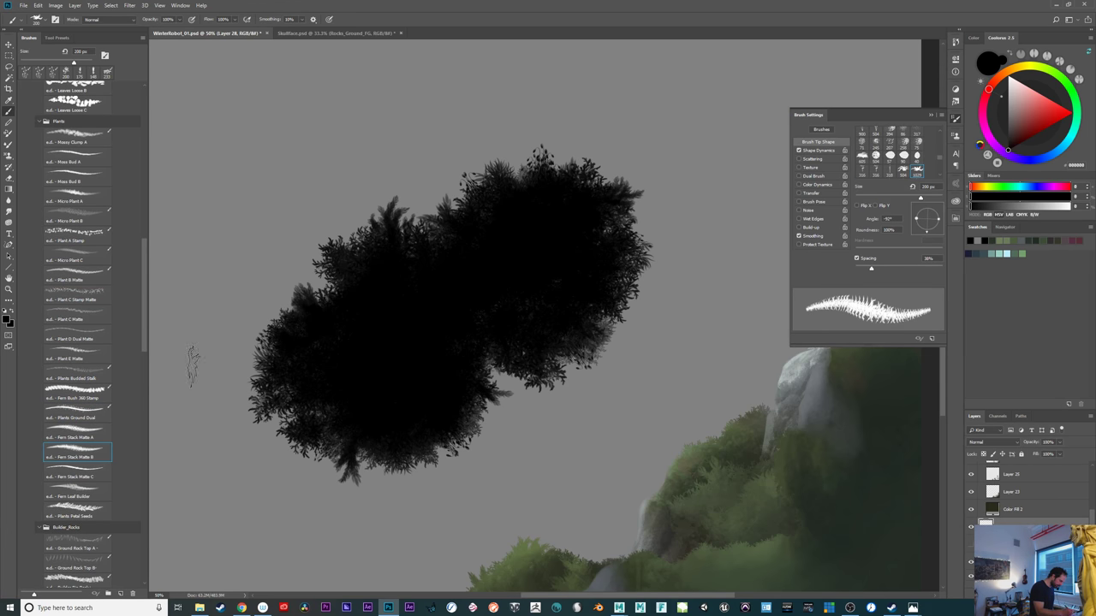
# Try Fern Stack Matte B strokes on the silhouette's upper-left edges at 200 and 280 px, undo them, and switch to Fern Stack Matte C
pyautogui.moveTo(285, 310); pyautogui.dragTo(362, 317)
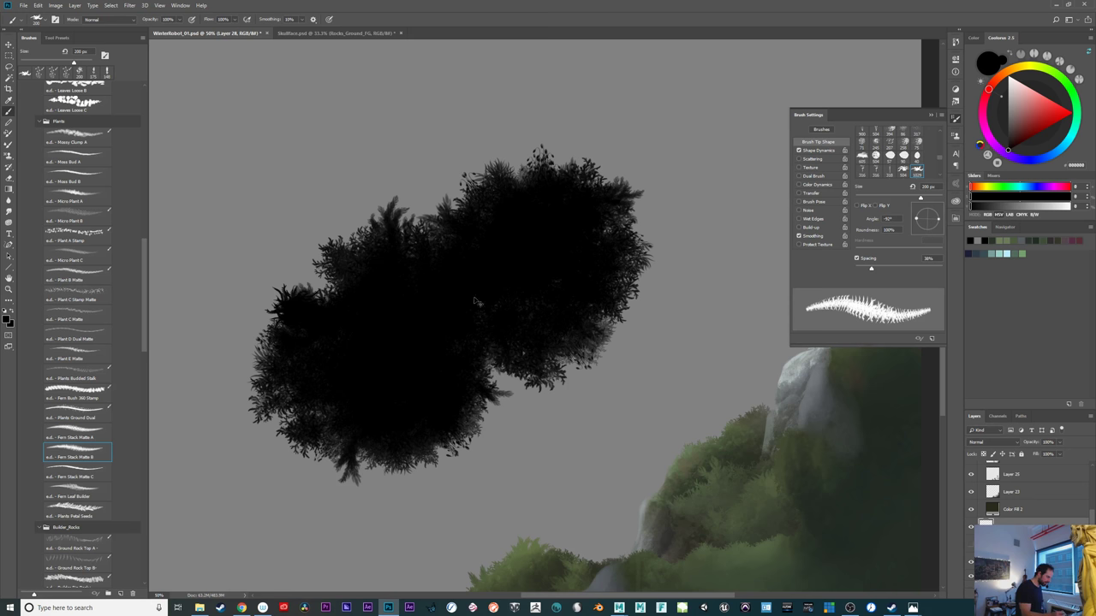
pyautogui.hotkey('ctrl', 'z')
pyautogui.press(']')
pyautogui.press(']')
pyautogui.press(']')
pyautogui.press(']')
pyautogui.moveTo(434, 218); pyautogui.dragTo(454, 236)
pyautogui.hotkey('ctrl', 'z')
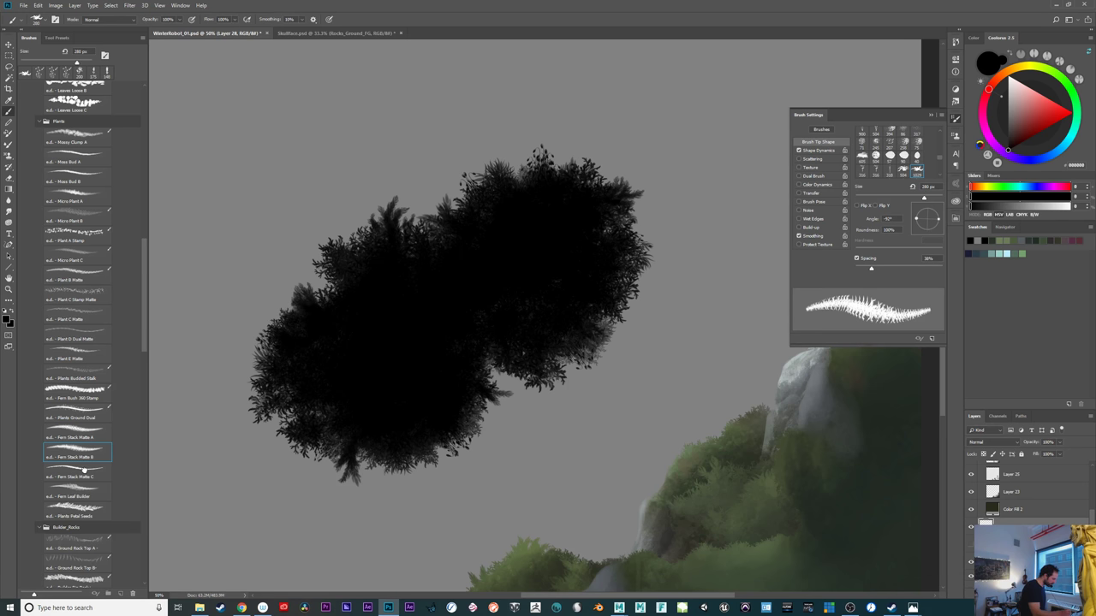
pyautogui.click(83, 470)
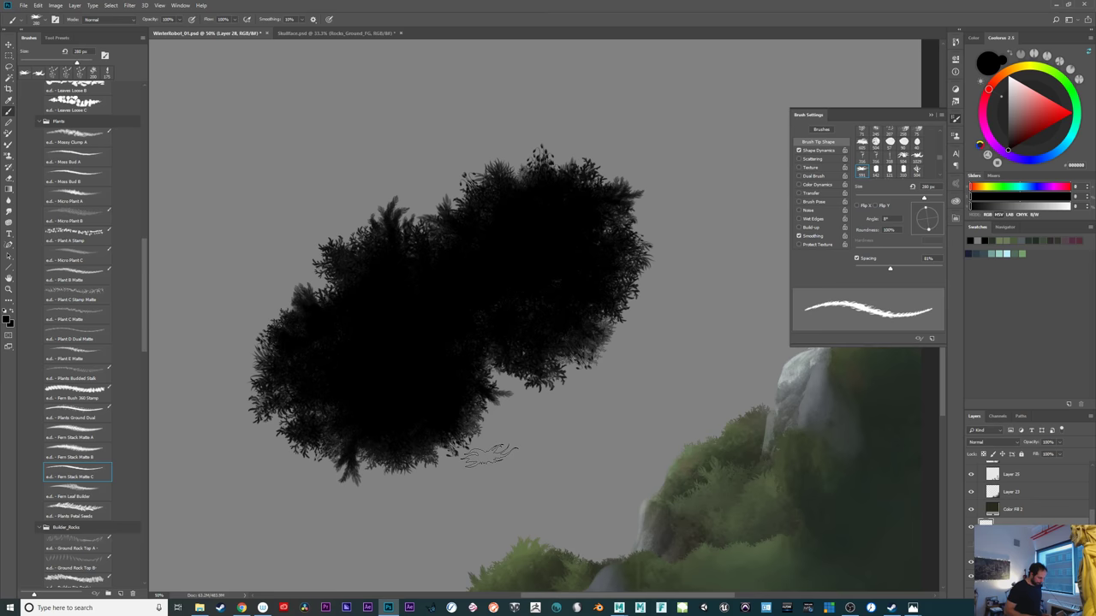
# Toggle the new silhouette layer off and on, including with its outline loaded as a selection, to examine its shape, and deselect
pyautogui.hotkey('ctrl', '-')
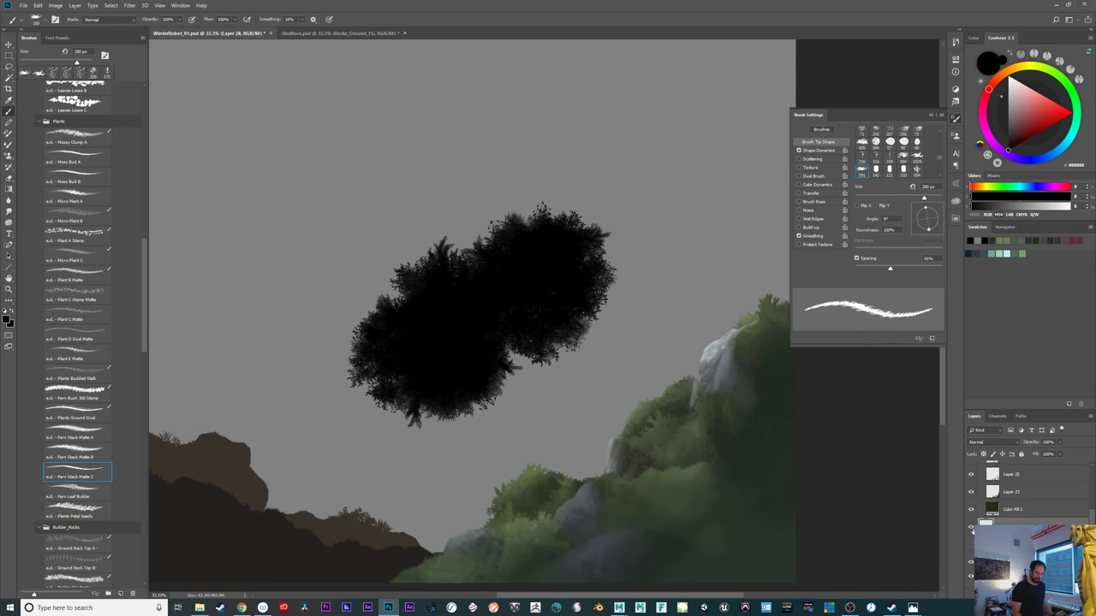
pyautogui.click(972, 528)
pyautogui.click(972, 528)
pyautogui.moveTo(735, 468); pyautogui.dragTo(697, 385)
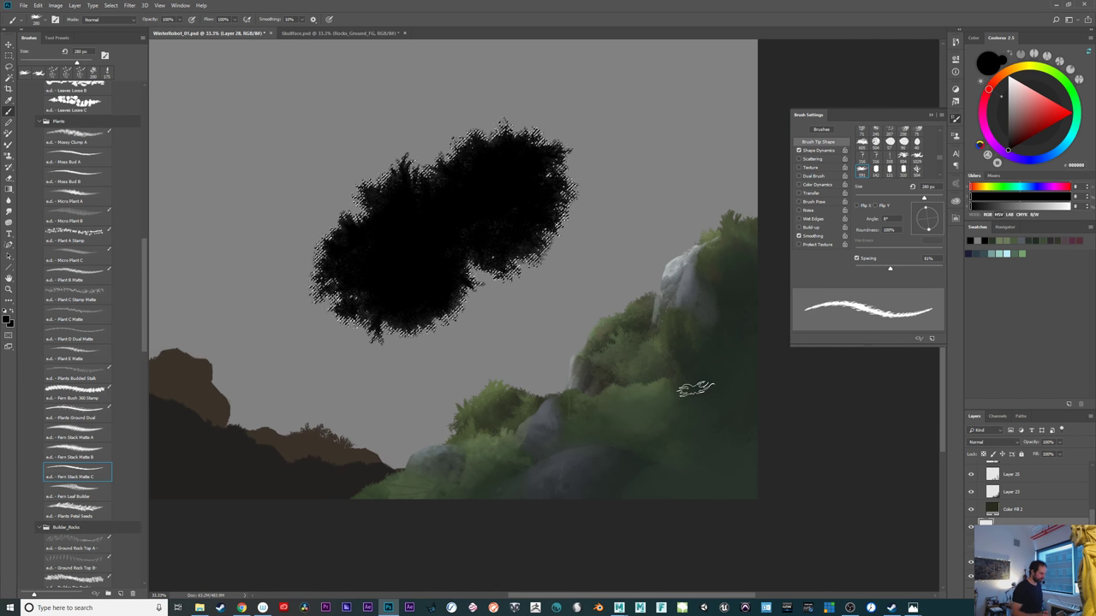
pyautogui.click(971, 527)
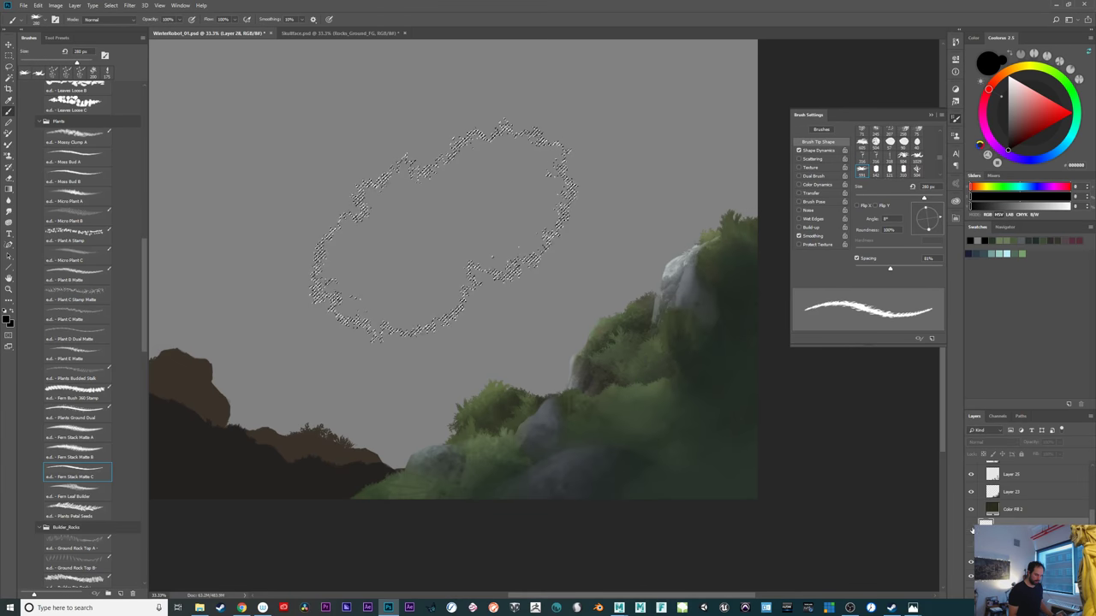
pyautogui.click(971, 527)
pyautogui.hotkey('ctrl', 'd')
# Move the new silhouette up and to the right, show Layer 18, and place its silhouette beside it on the left
pyautogui.press('v')
pyautogui.moveTo(501, 358); pyautogui.dragTo(576, 314)
pyautogui.click(1012, 545)
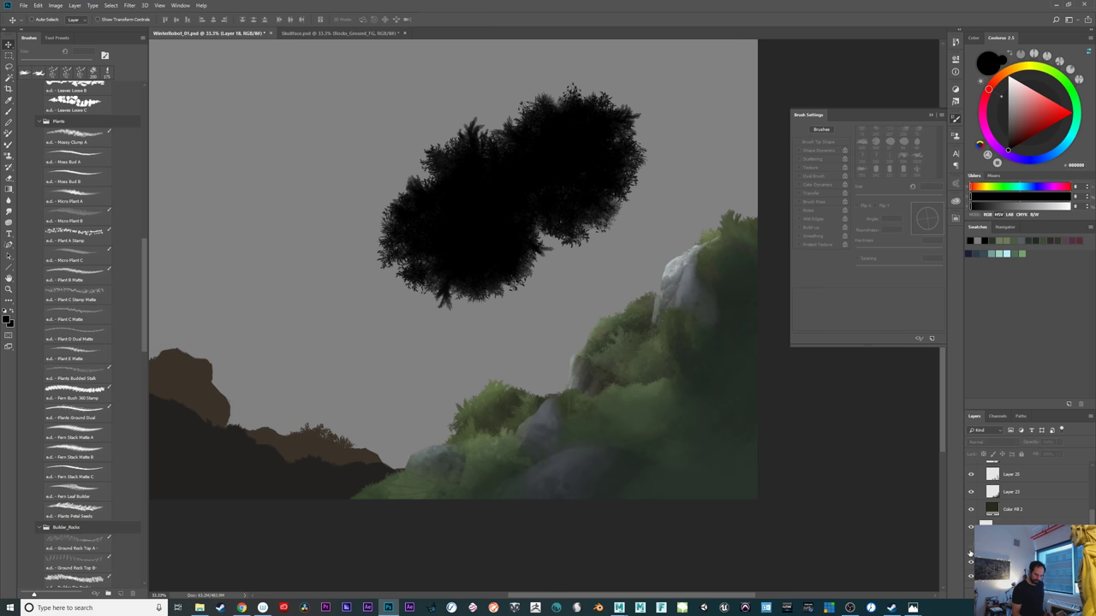
pyautogui.click(971, 546)
pyautogui.moveTo(638, 414); pyautogui.dragTo(341, 367)
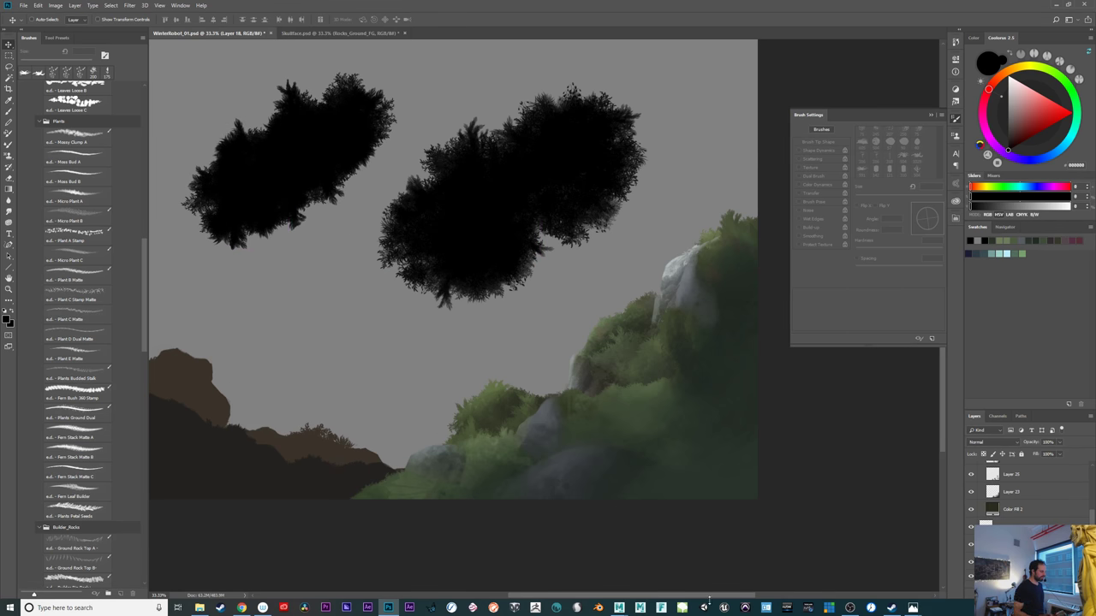
# Load the outline of Layer 28's right-hand silhouette as a selection and hide the layer of foliage and rocks in front of the hillside
pyautogui.keyDown('ctrl'); pyautogui.click(985, 527); pyautogui.keyUp('ctrl')
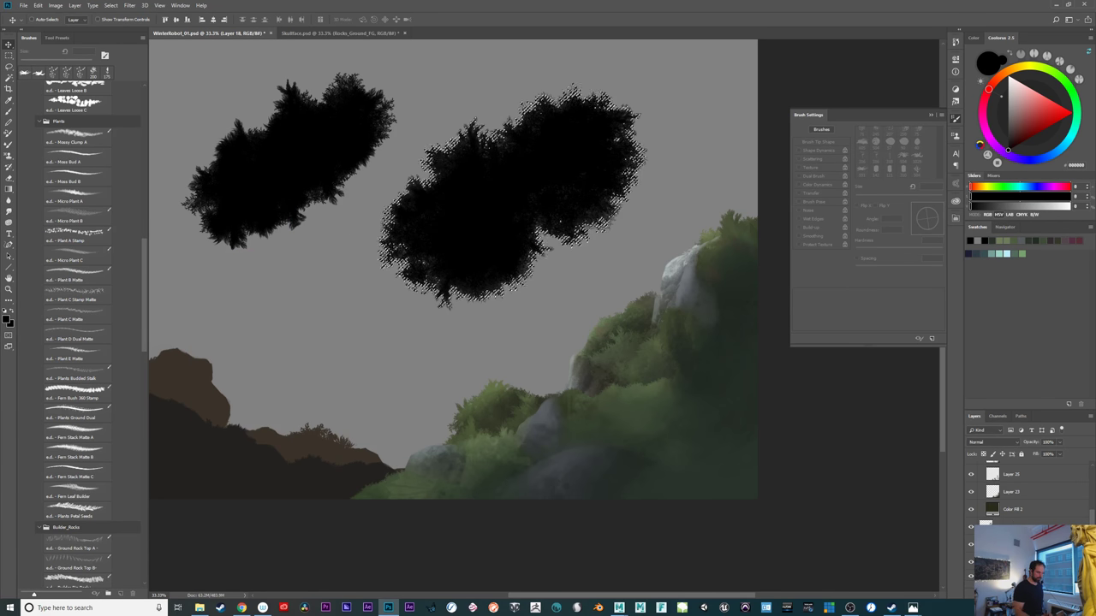
pyautogui.click(1012, 528)
pyautogui.moveTo(728, 516); pyautogui.dragTo(635, 532)
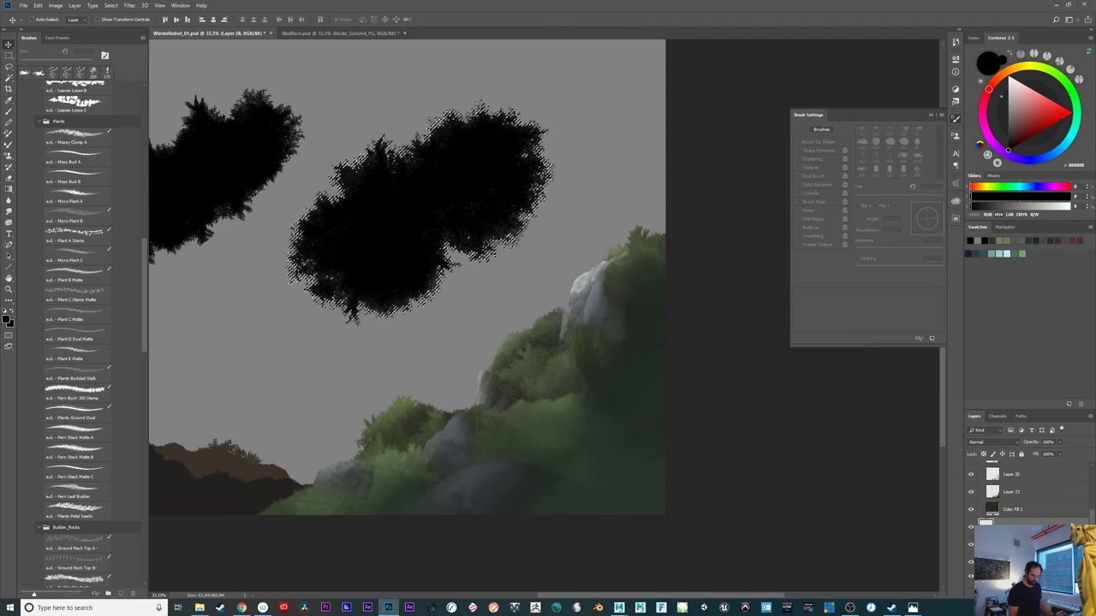
pyautogui.scroll(-1, 1027, 548)
pyautogui.scroll(-1, 1027, 514)
pyautogui.click(971, 537)
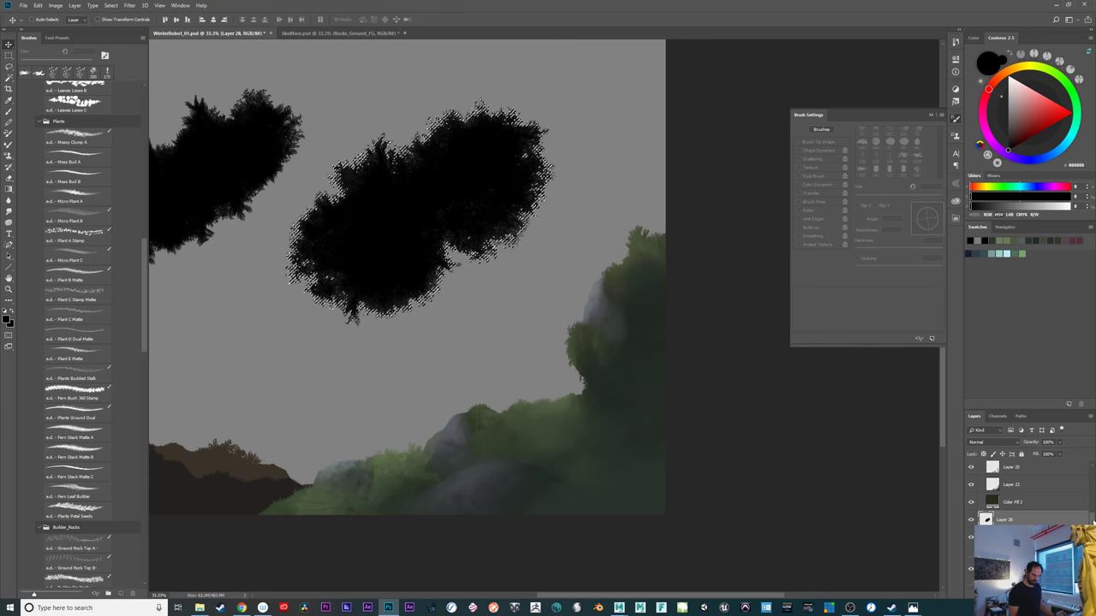
# Add a new empty layer directly above Layer 27 in Group 2
pyautogui.scroll(3, 1061, 504)
pyautogui.click(1061, 504)
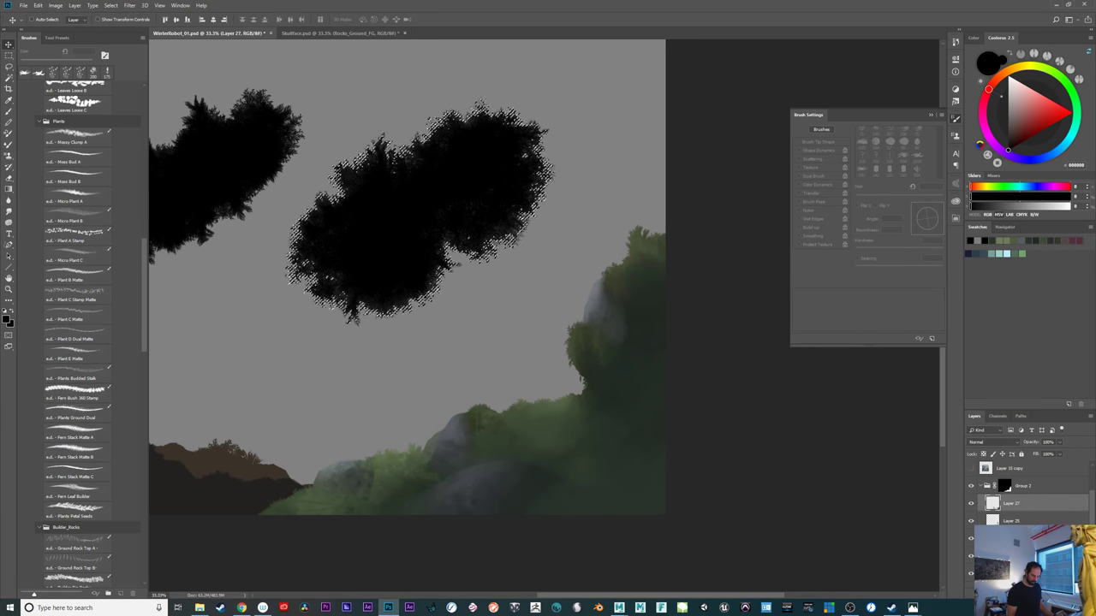
pyautogui.click(1068, 596)
# Transform the silhouette selection, rotating it about 3.5° clockwise and moving it over the lower-right part of the hillside
pyautogui.click(111, 5)
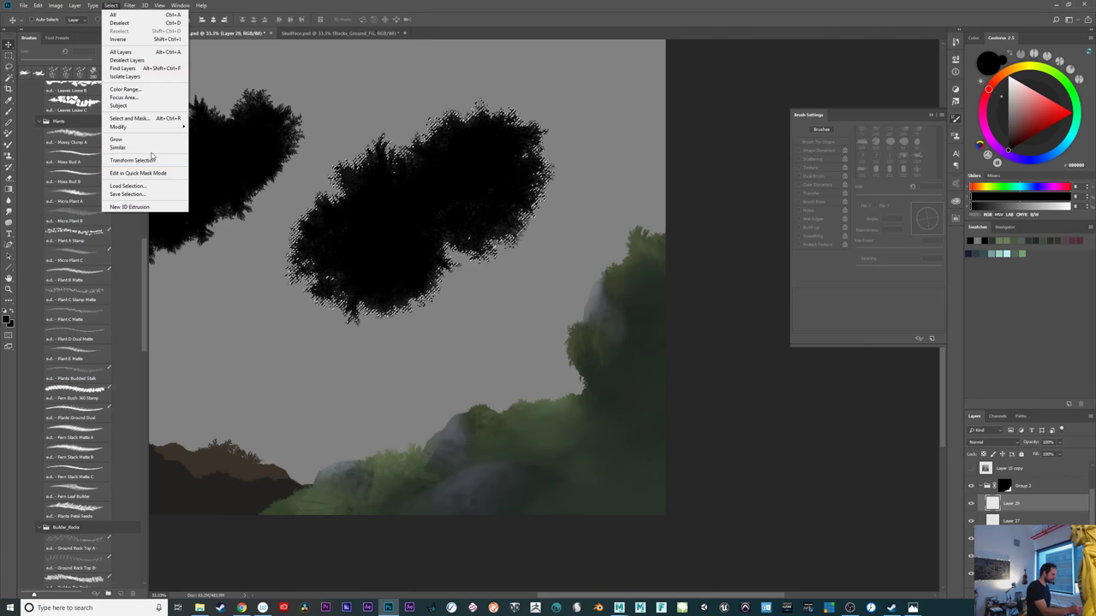
pyautogui.click(137, 160)
pyautogui.moveTo(470, 222); pyautogui.dragTo(564, 372)
pyautogui.hotkey('ctrl', '+')
pyautogui.moveTo(785, 449); pyautogui.dragTo(768, 488)
pyautogui.moveTo(602, 454); pyautogui.dragTo(605, 468)
pyautogui.moveTo(781, 482); pyautogui.dragTo(778, 452)
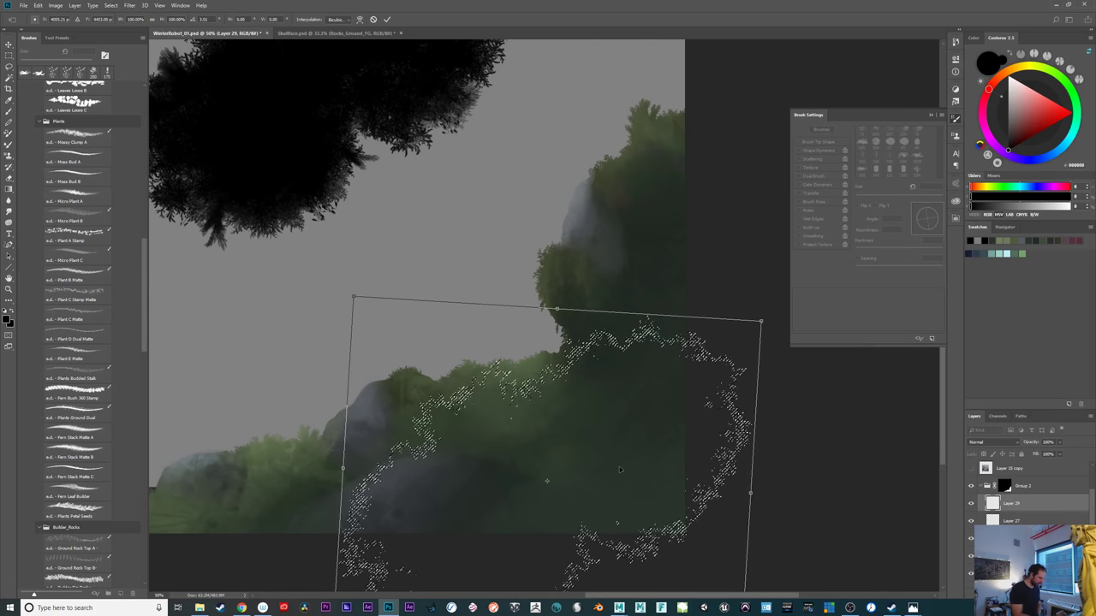
pyautogui.moveTo(632, 472); pyautogui.dragTo(626, 467)
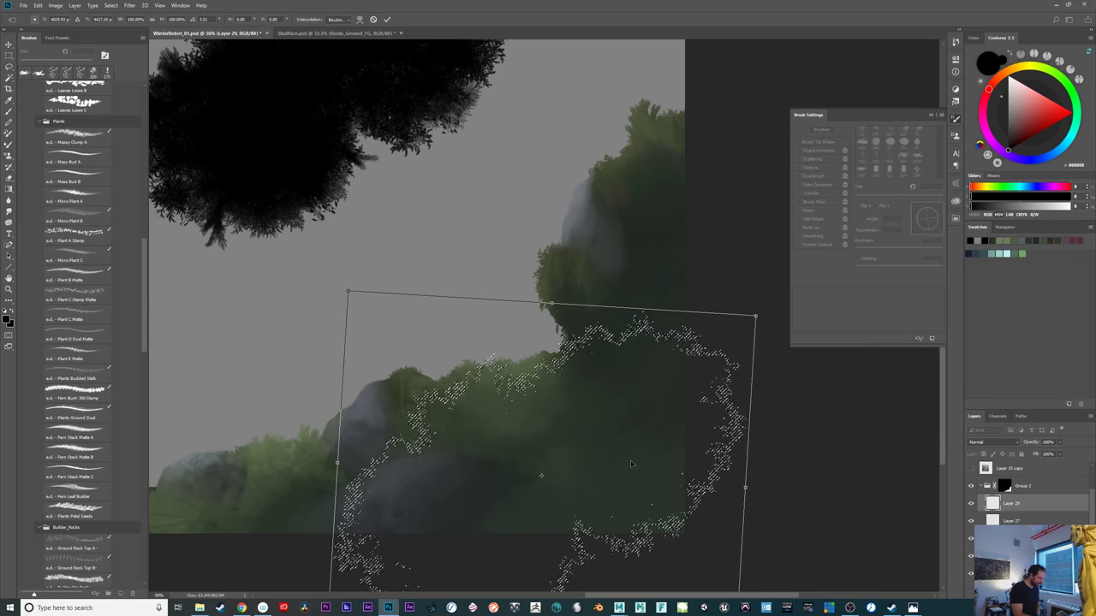
pyautogui.press('Return')
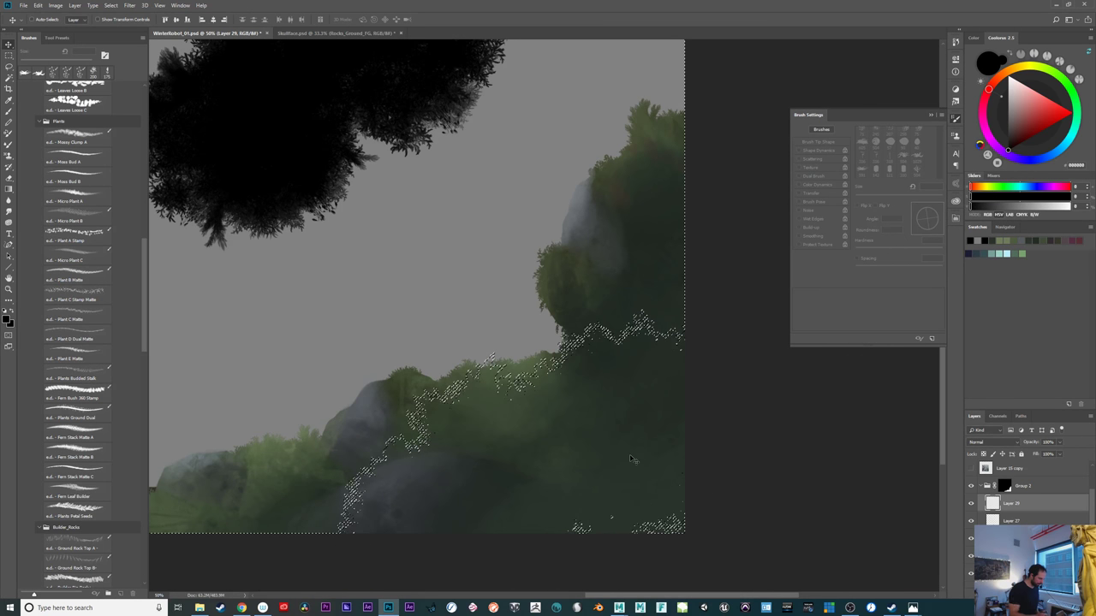
# Paint dark foliage along the selection's upper edge with the Texture_Painter_A brush in a dark green sampled from the hillside, and deselect
pyautogui.press('b')
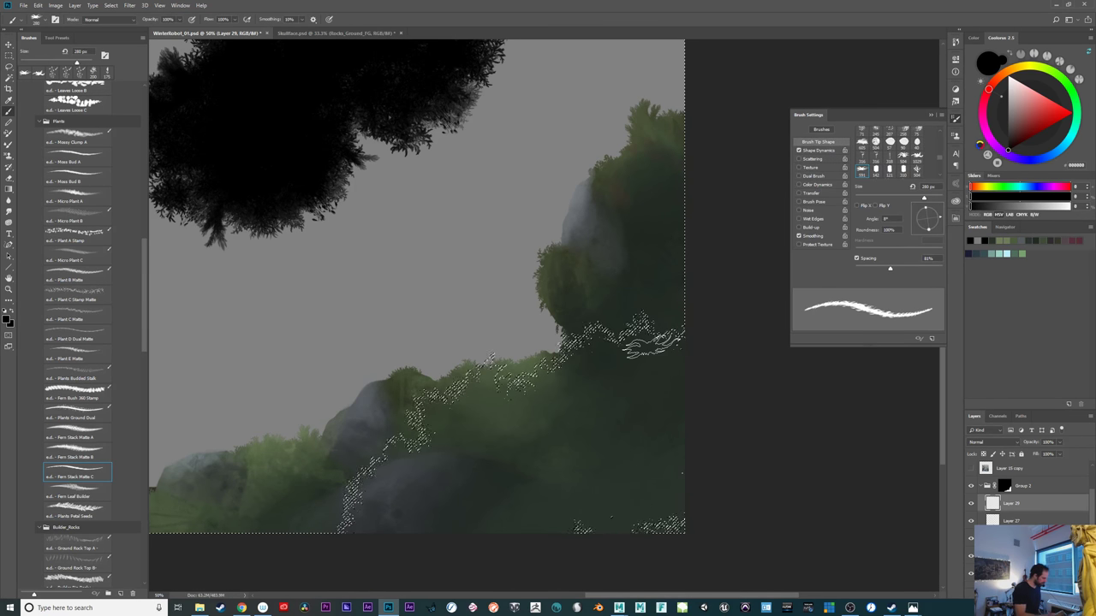
pyautogui.moveTo(144, 290); pyautogui.dragTo(146, 277)
pyautogui.scroll(3, 102, 222)
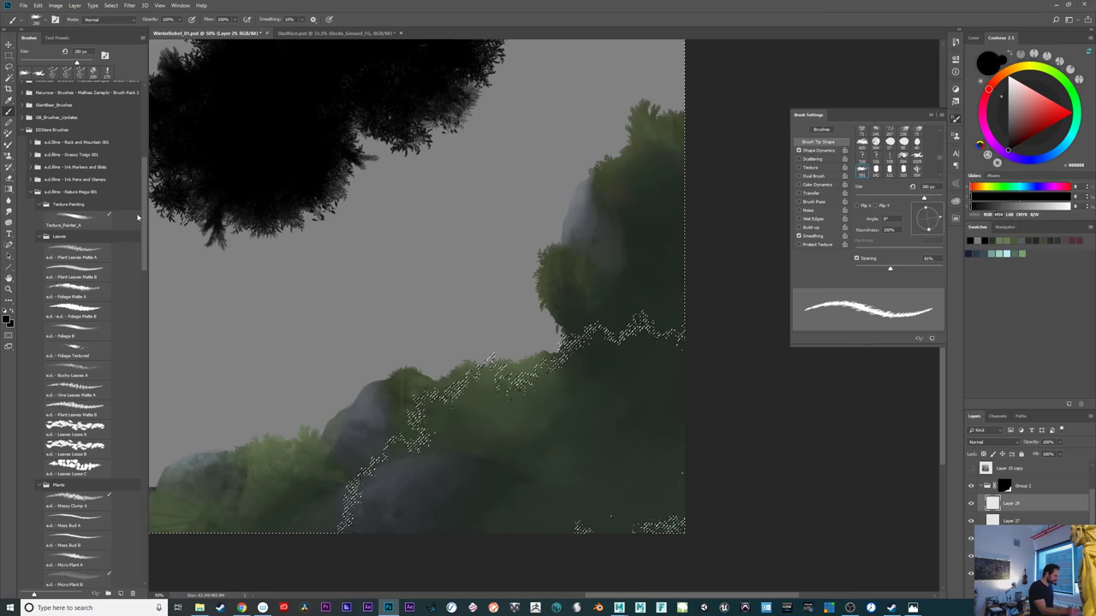
pyautogui.click(77, 219)
pyautogui.keyDown('alt'); pyautogui.click(644, 334); pyautogui.keyUp('alt')
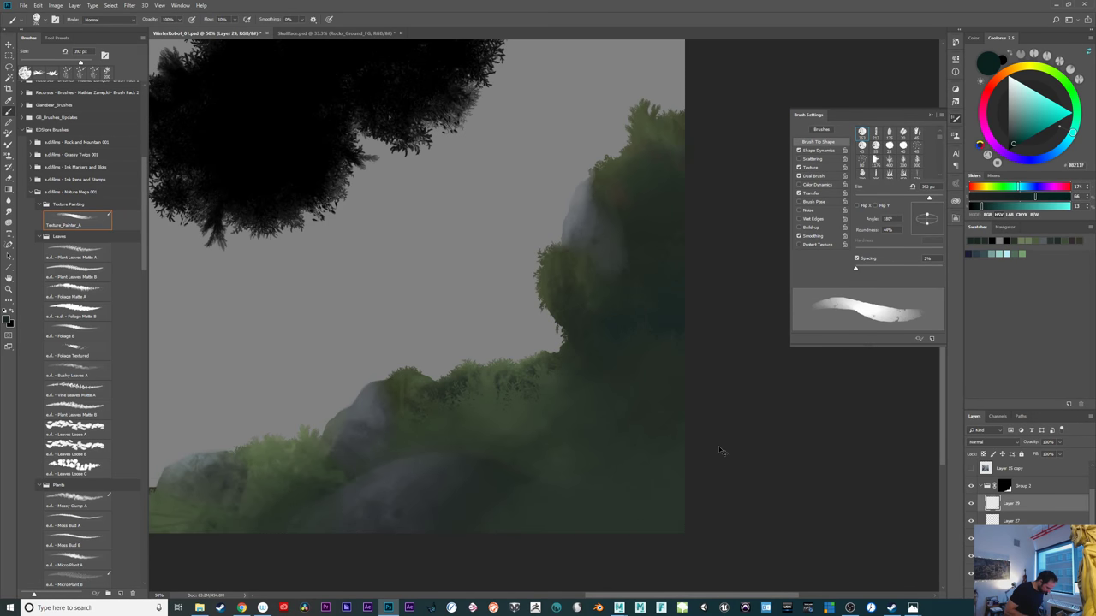
# Load the right-hand silhouette's outline as a selection again, move it over the middle of the hillside, and undo the last change
pyautogui.hotkey('ctrl', '+')
pyautogui.hotkey('ctrl', '+')
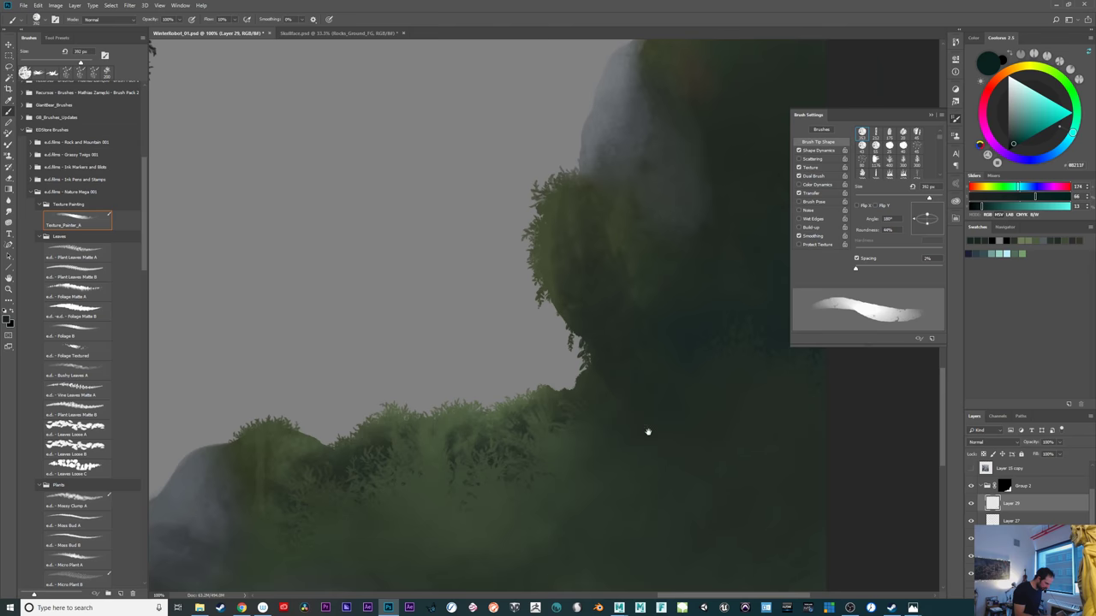
pyautogui.moveTo(648, 432); pyautogui.dragTo(751, 380)
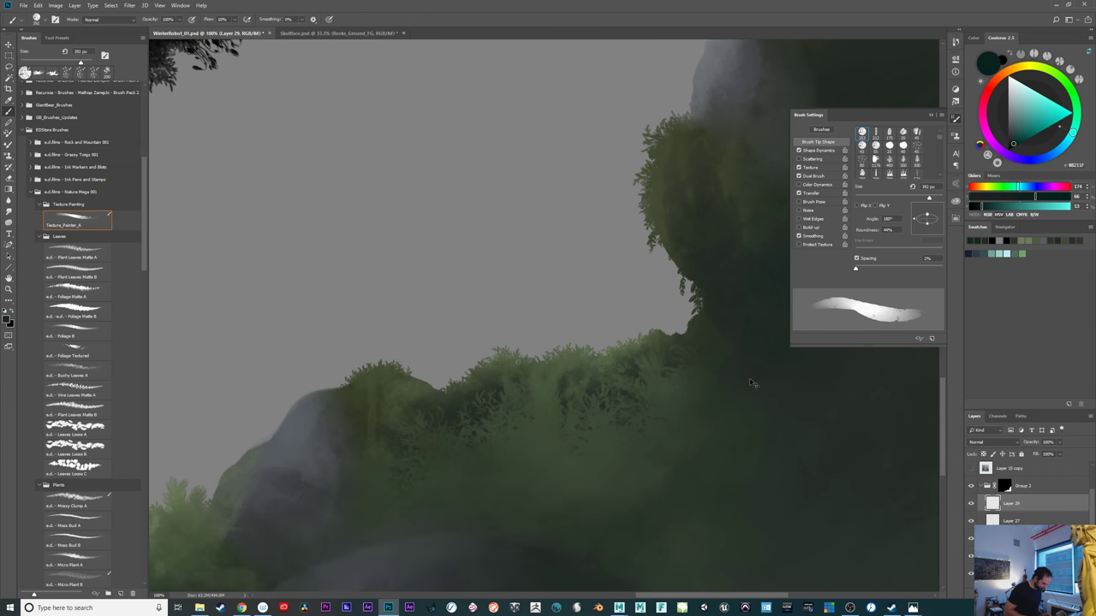
pyautogui.hotkey('ctrl', '-')
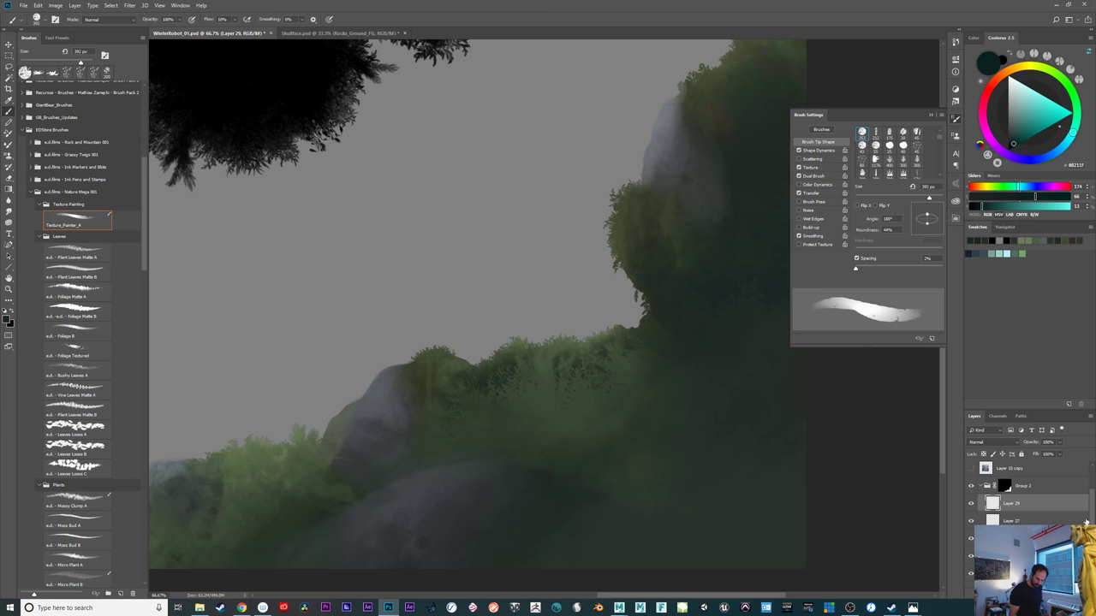
pyautogui.scroll(-3, 1086, 518)
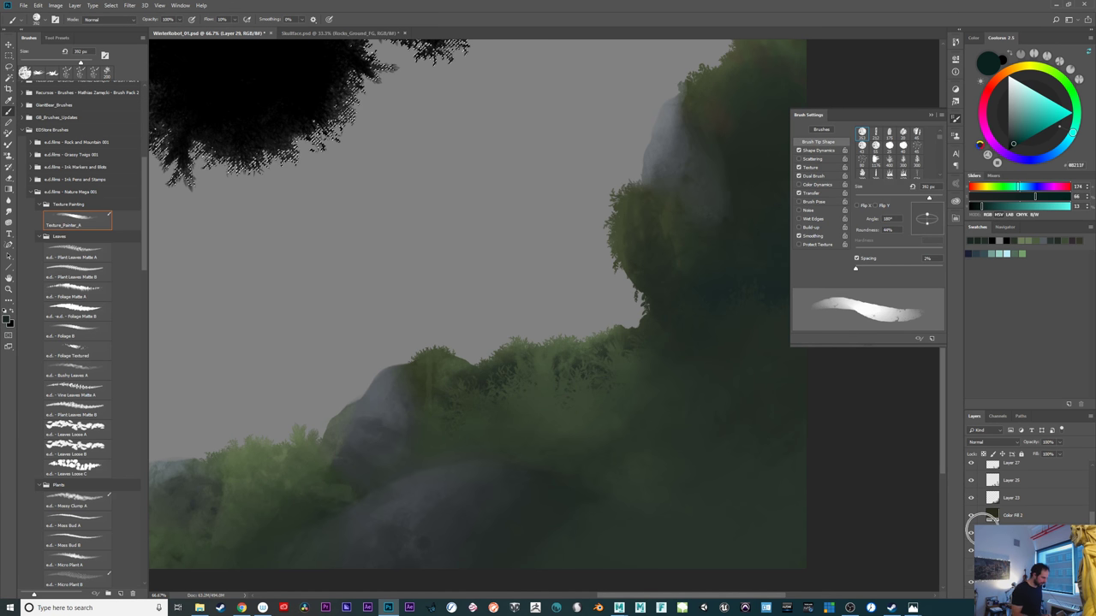
pyautogui.click(110, 5)
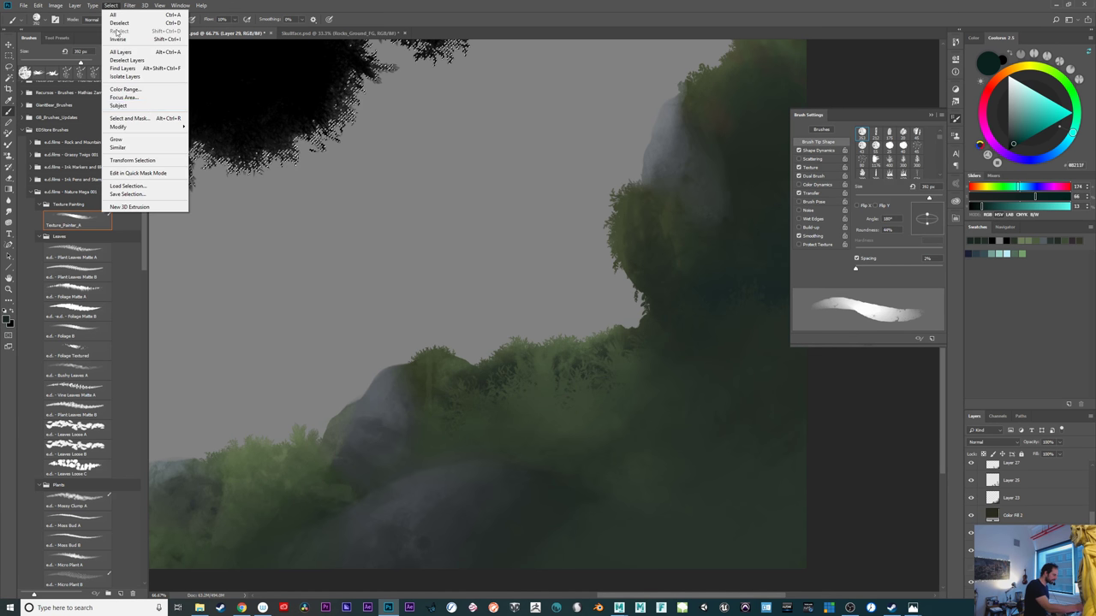
pyautogui.click(156, 160)
pyautogui.moveTo(177, 100); pyautogui.dragTo(570, 466)
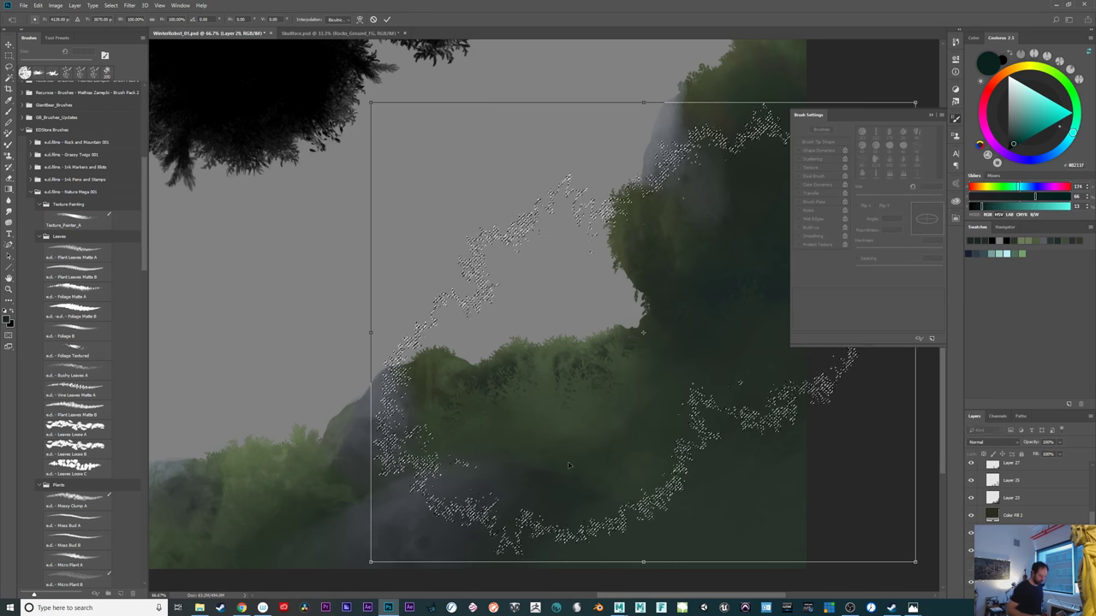
pyautogui.press('Return')
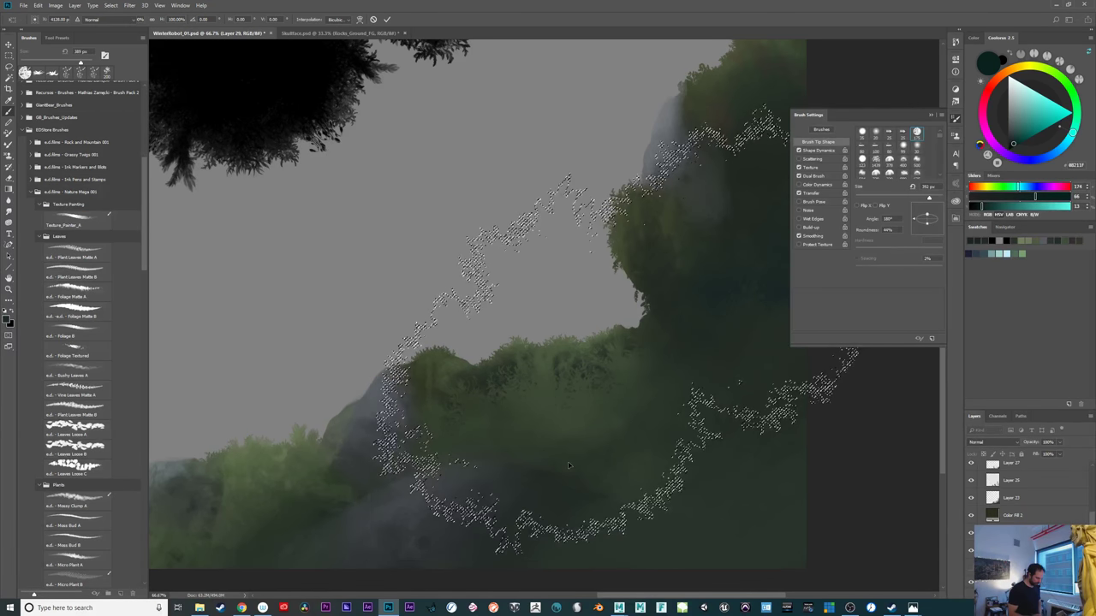
pyautogui.moveTo(843, 505); pyautogui.dragTo(811, 517)
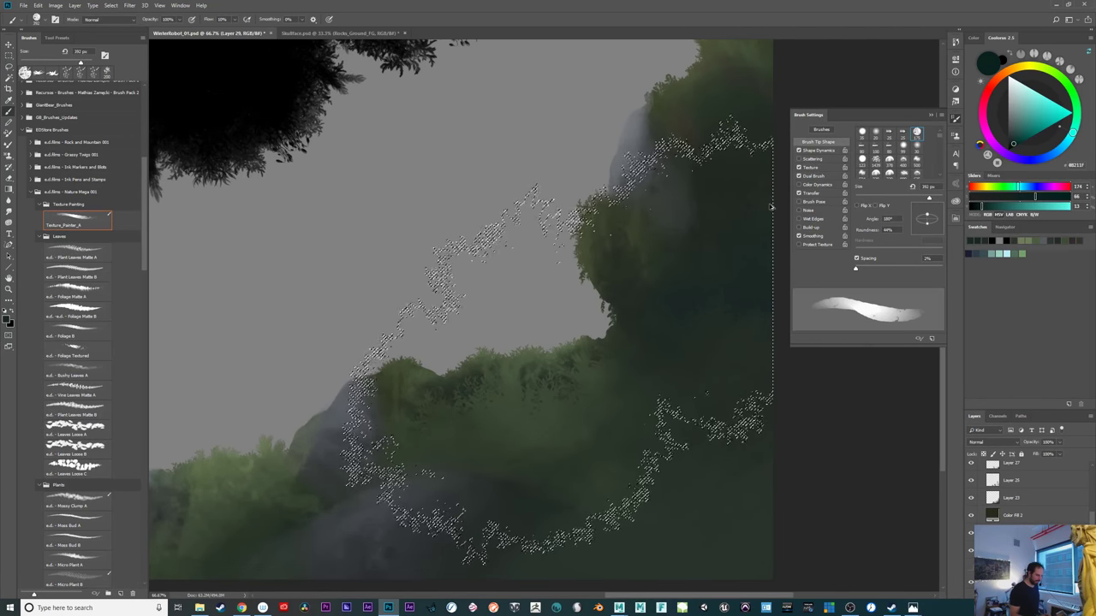
pyautogui.hotkey('ctrl', 'z')
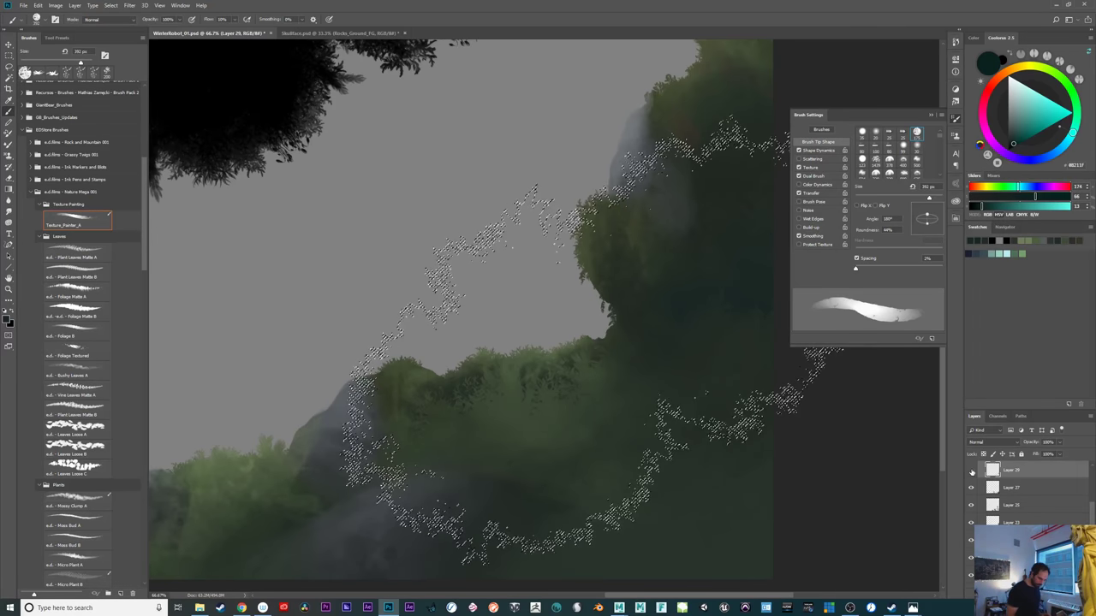
# Transform the selection again, rotating it about 12° clockwise, scaling it to 93.62%, and placing it over the lower-right slope
pyautogui.click(111, 5)
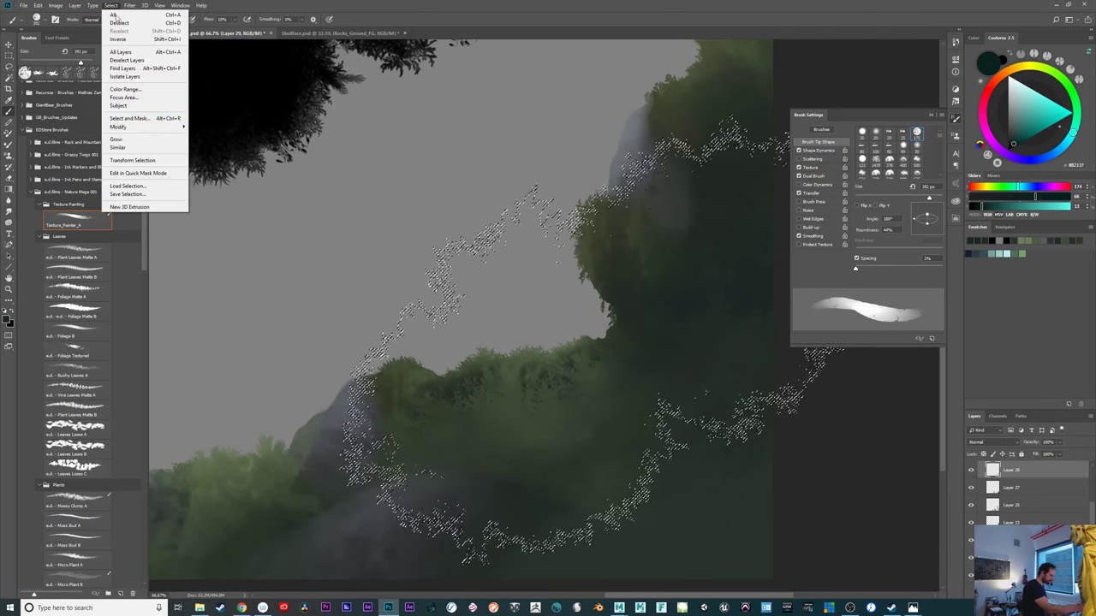
pyautogui.click(141, 157)
pyautogui.moveTo(711, 359); pyautogui.dragTo(620, 476)
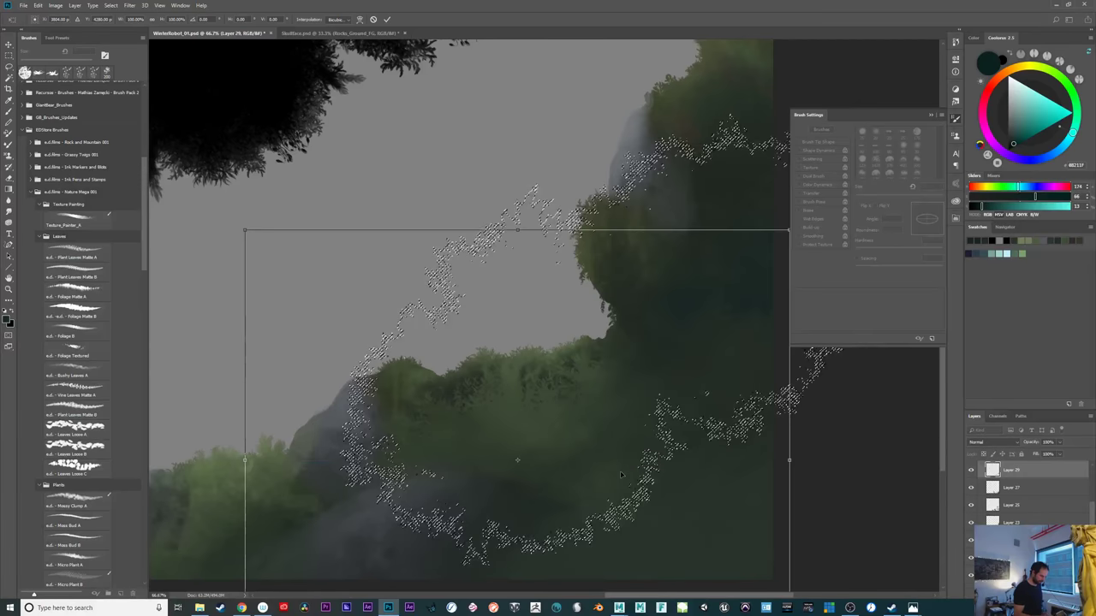
pyautogui.hotkey('ctrl', '-')
pyautogui.hotkey('ctrl', '-')
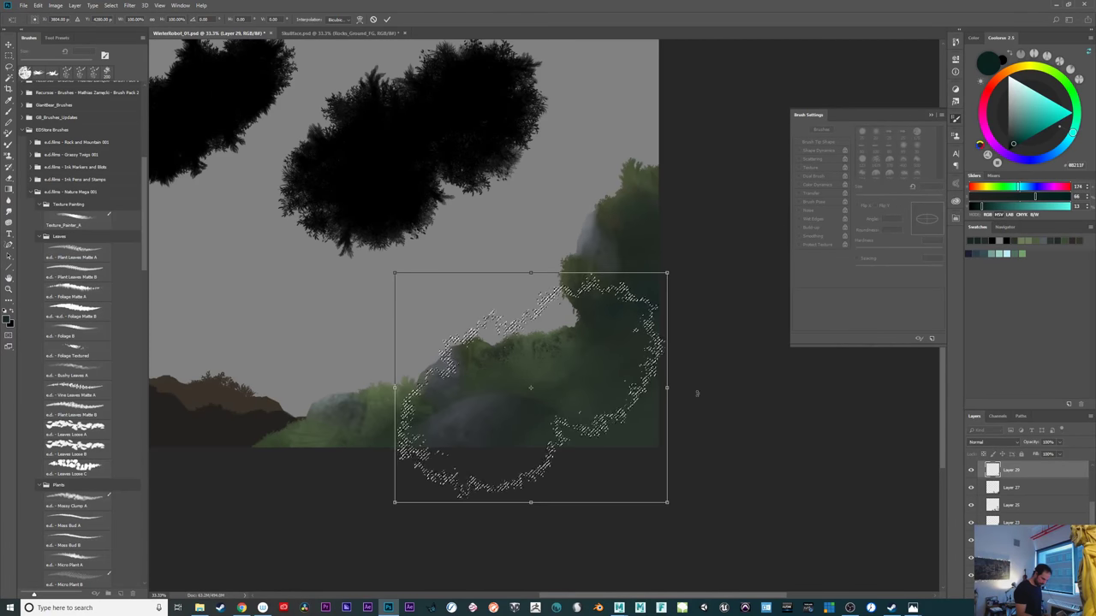
pyautogui.moveTo(695, 392); pyautogui.dragTo(692, 413)
pyautogui.moveTo(633, 390); pyautogui.dragTo(678, 430)
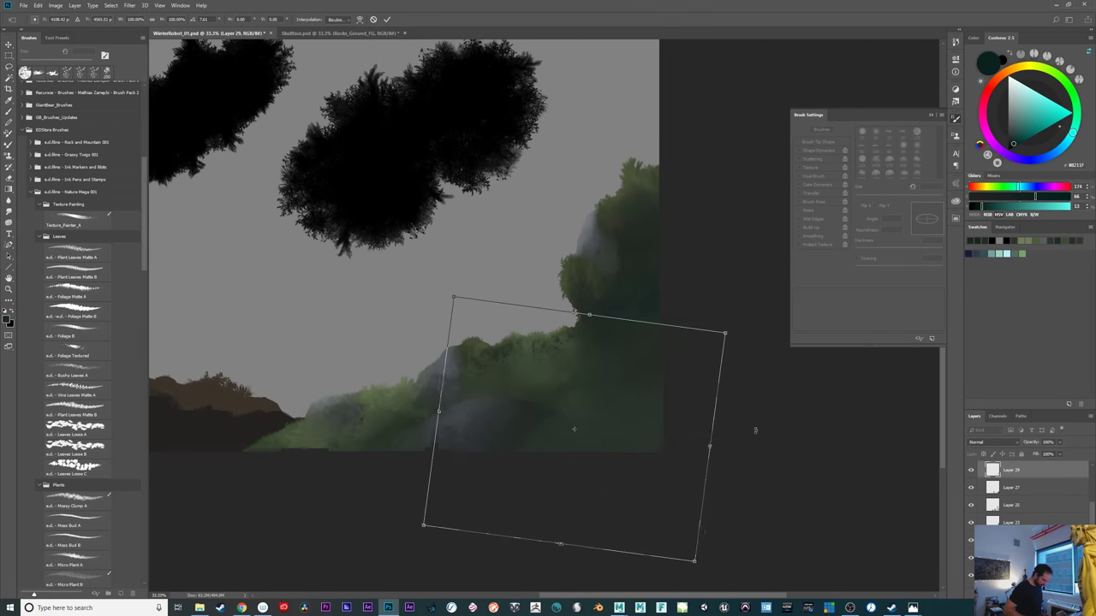
pyautogui.scroll(1, 756, 433)
pyautogui.moveTo(840, 453); pyautogui.dragTo(843, 473)
pyautogui.moveTo(668, 464); pyautogui.dragTo(706, 449)
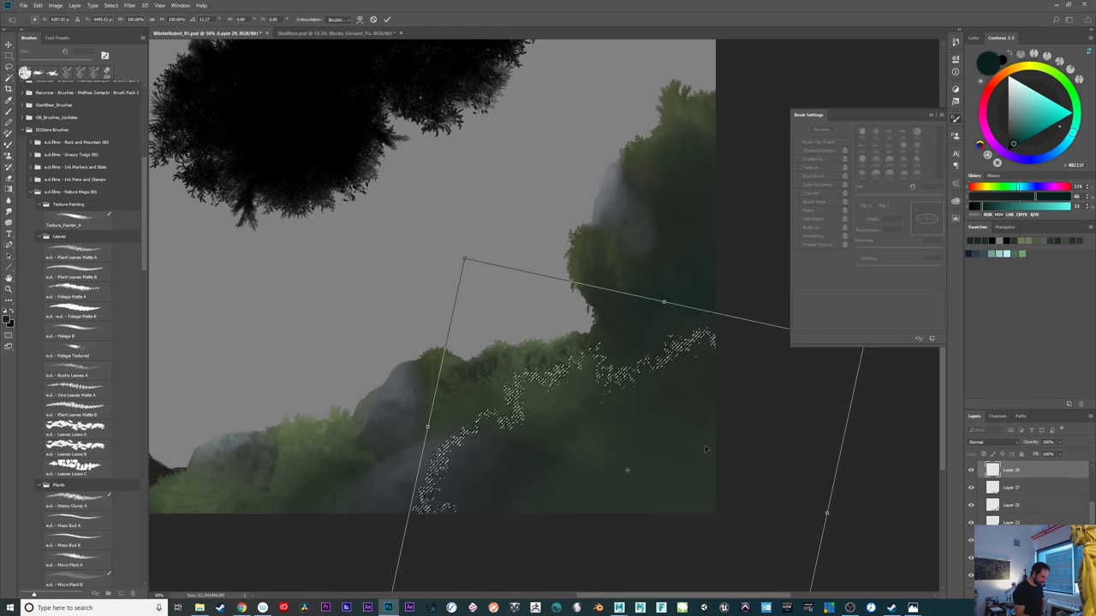
pyautogui.moveTo(464, 256); pyautogui.dragTo(486, 286)
pyautogui.moveTo(667, 456); pyautogui.dragTo(650, 443)
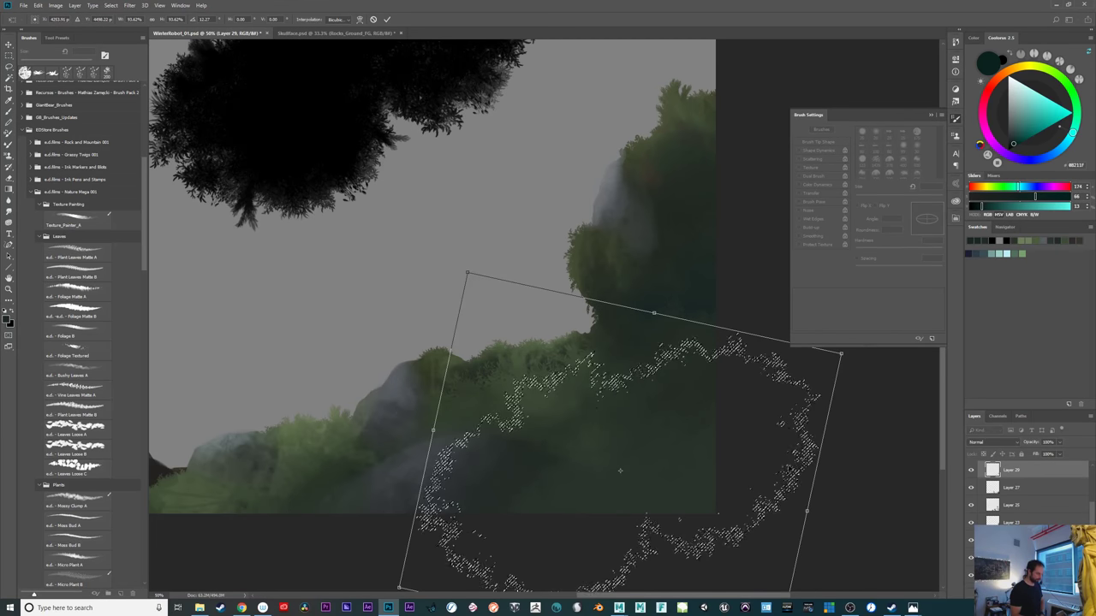
pyautogui.press('Return')
# Paint sampled olive green #576842 inside the selection's upper-left edge, toggling Layer 29's visibility to compare the result
pyautogui.press('b')
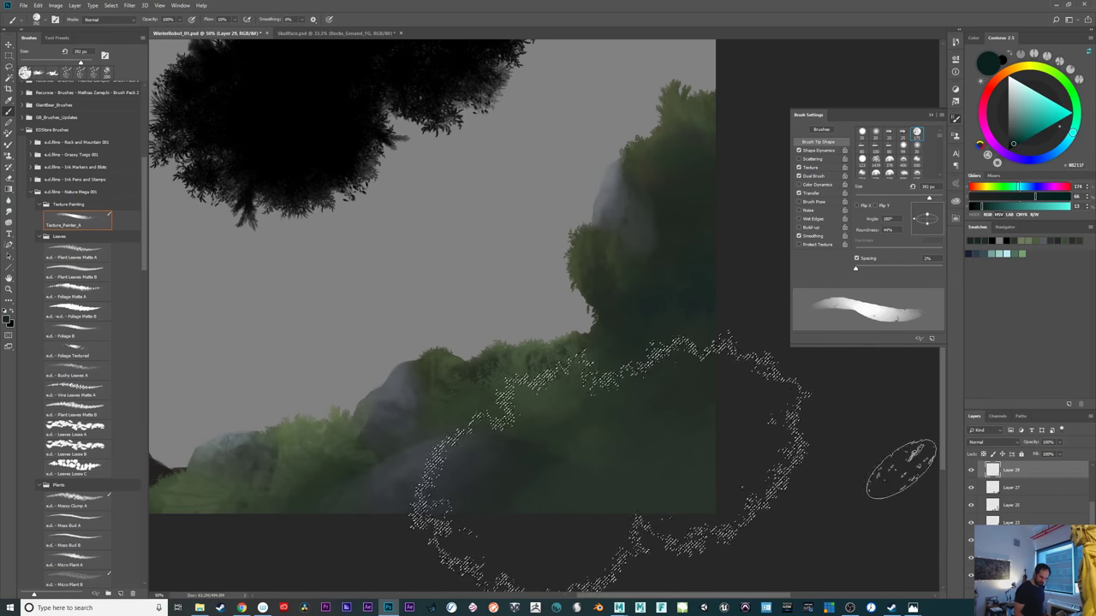
pyautogui.keyDown('alt'); pyautogui.click(578, 246); pyautogui.keyUp('alt')
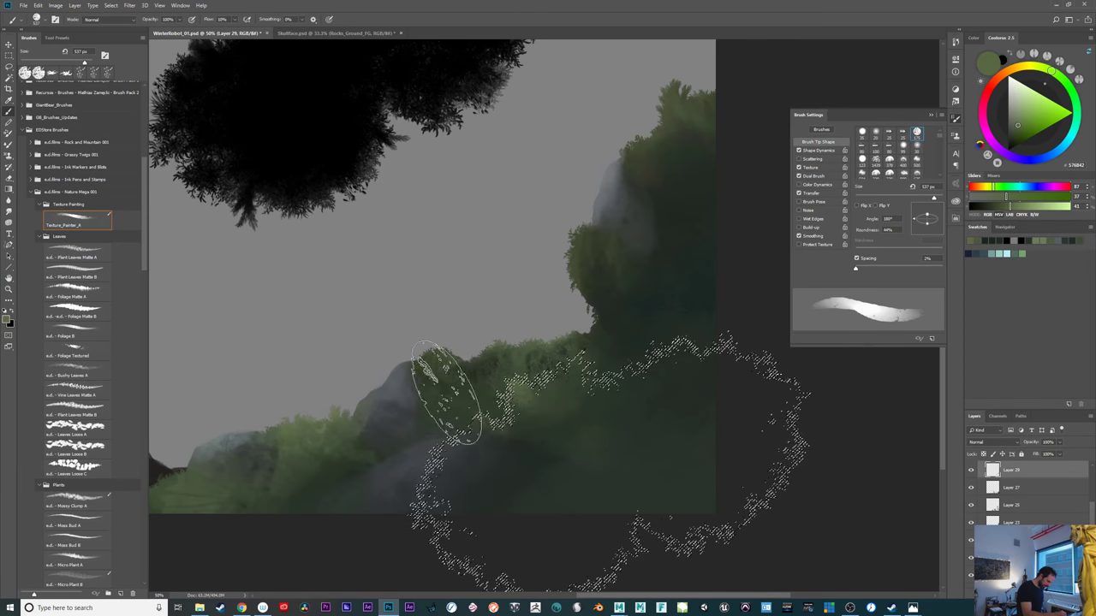
pyautogui.moveTo(536, 360); pyautogui.dragTo(587, 383)
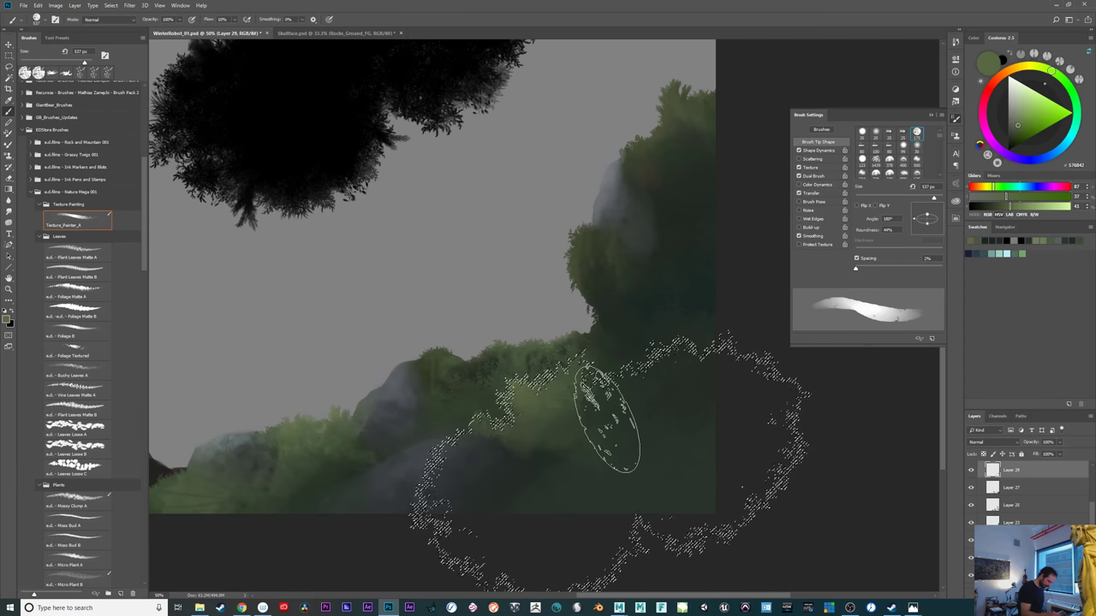
pyautogui.click(971, 470)
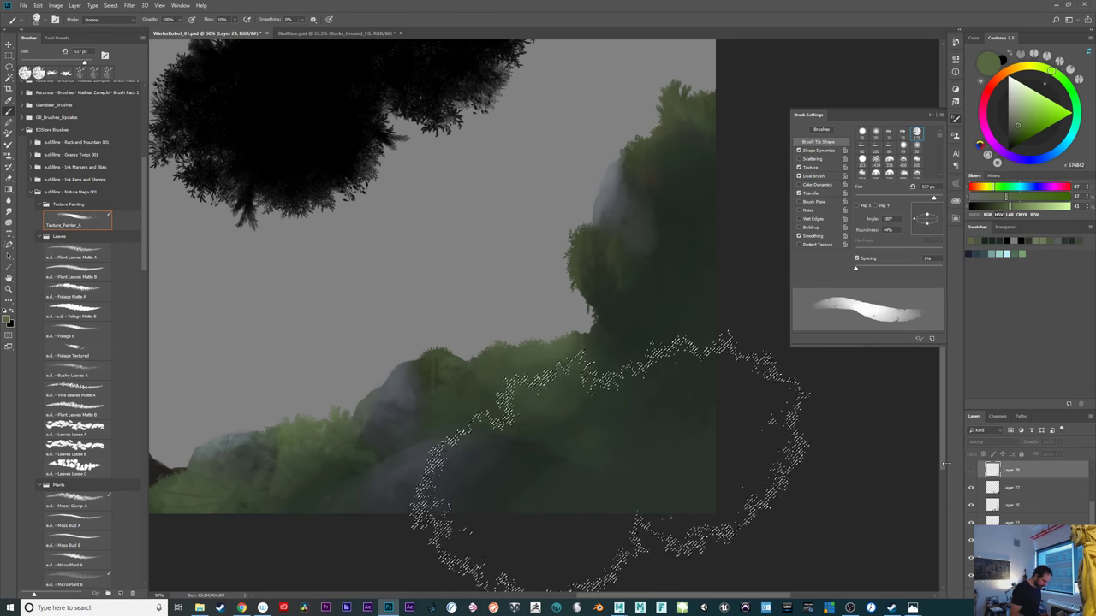
pyautogui.click(971, 470)
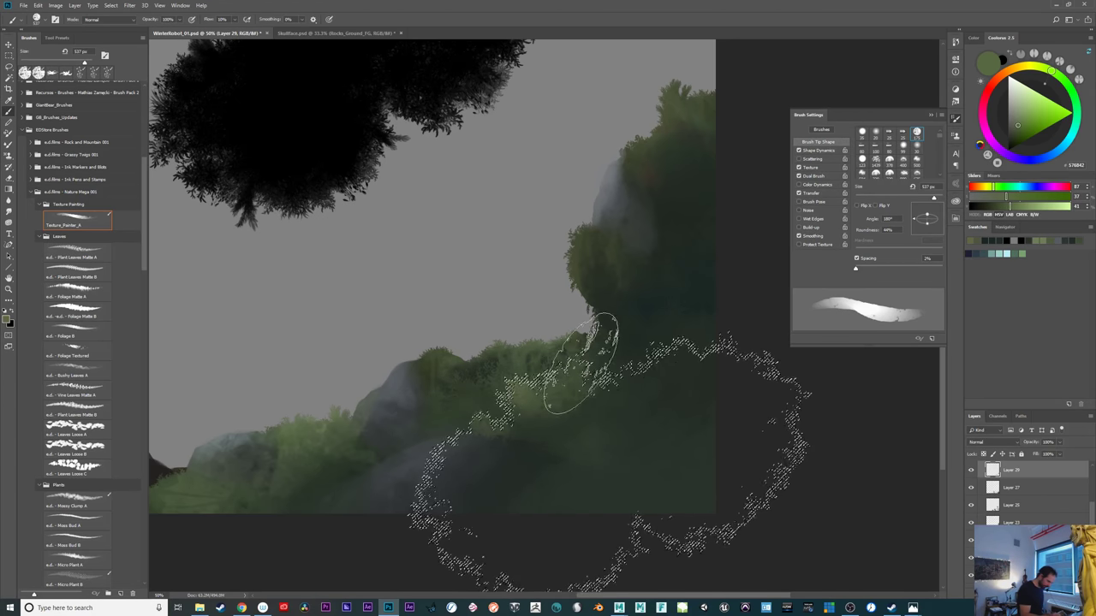
pyautogui.moveTo(514, 405)
pyautogui.mouseDown()
pyautogui.moveTo(592, 391)
pyautogui.moveTo(522, 416)
pyautogui.moveTo(637, 405)
pyautogui.moveTo(595, 363)
pyautogui.moveTo(529, 381)
pyautogui.mouseUp()
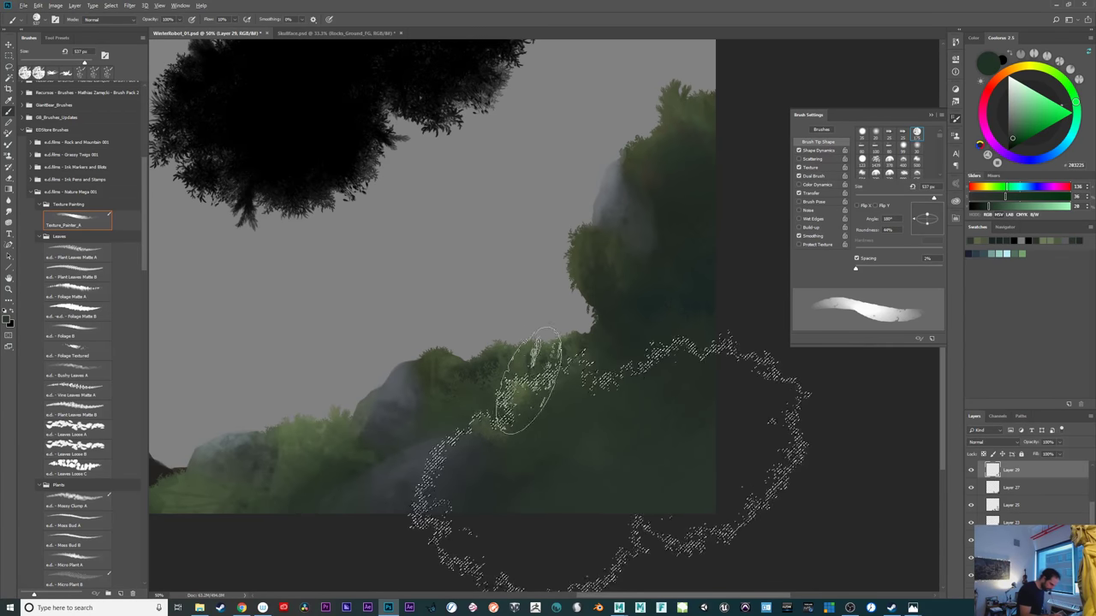
# Paint sampled and adjusted greens along the selection's upper-right edge to form a leafy bush line, and deselect
pyautogui.keyDown('alt'); pyautogui.click(523, 348); pyautogui.keyUp('alt')
pyautogui.moveTo(624, 328)
pyautogui.mouseDown()
pyautogui.moveTo(589, 340)
pyautogui.moveTo(640, 341)
pyautogui.moveTo(650, 366)
pyautogui.moveTo(612, 380)
pyautogui.moveTo(678, 374)
pyautogui.mouseUp()
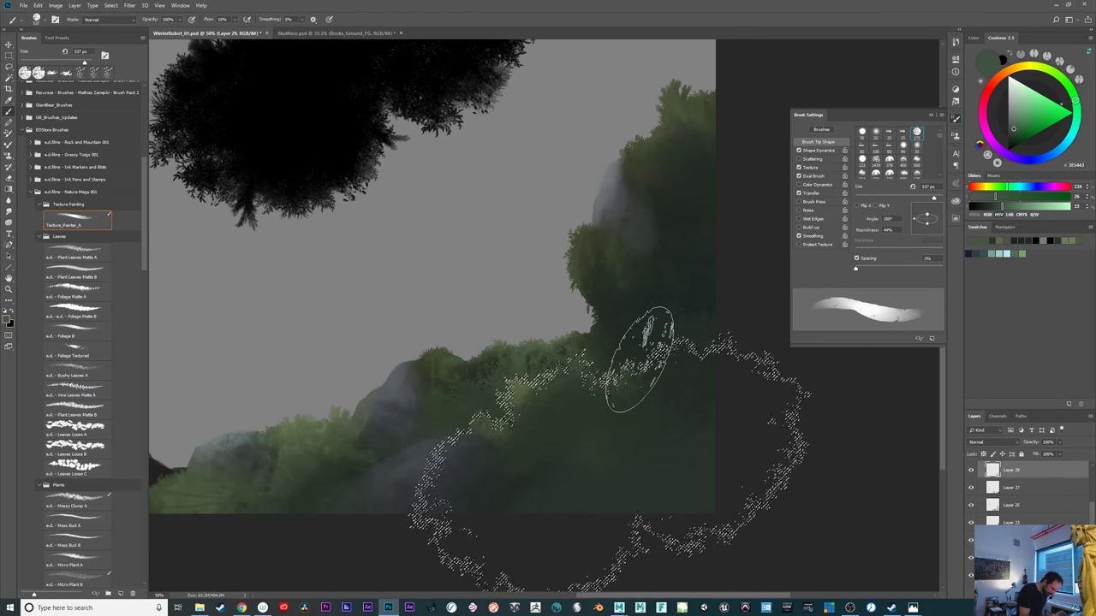
pyautogui.moveTo(640, 360)
pyautogui.mouseDown()
pyautogui.moveTo(685, 345)
pyautogui.moveTo(622, 408)
pyautogui.moveTo(644, 370)
pyautogui.moveTo(614, 365)
pyautogui.moveTo(671, 415)
pyautogui.mouseUp()
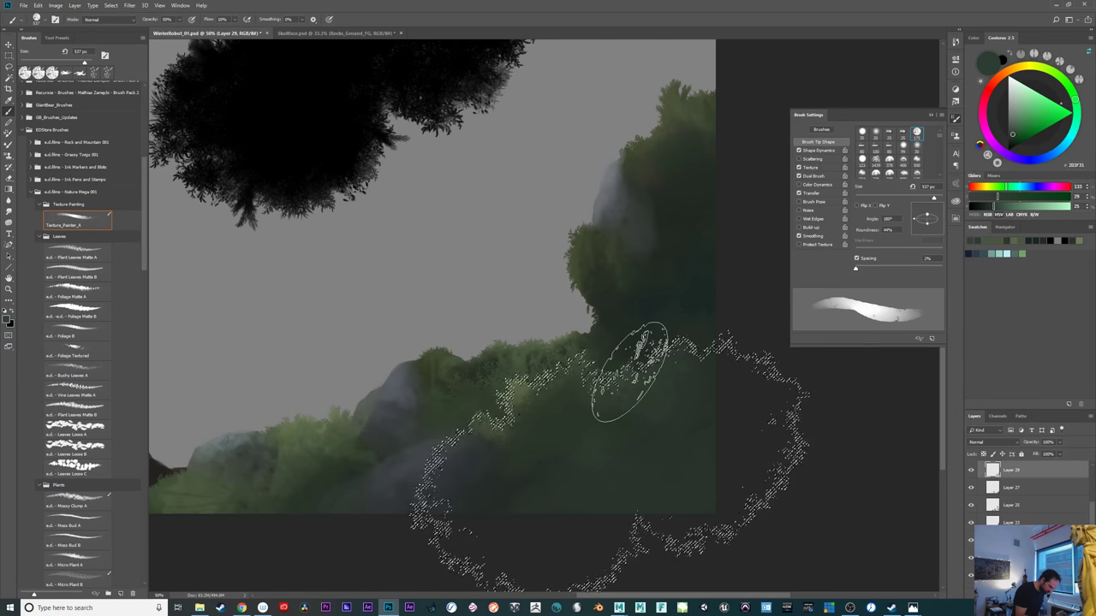
pyautogui.click(1013, 128)
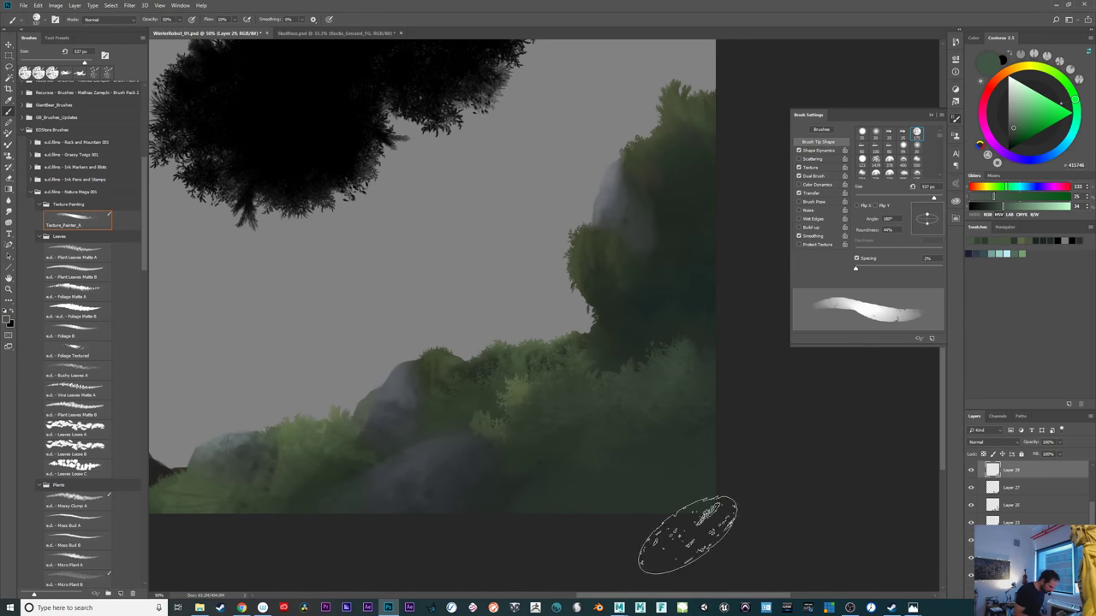
# Load the foliage silhouette from its layer as a selection over the lower-right hillside
pyautogui.moveTo(732, 496)
pyautogui.mouseDown()
pyautogui.moveTo(763, 491)
pyautogui.moveTo(668, 445)
pyautogui.mouseUp()
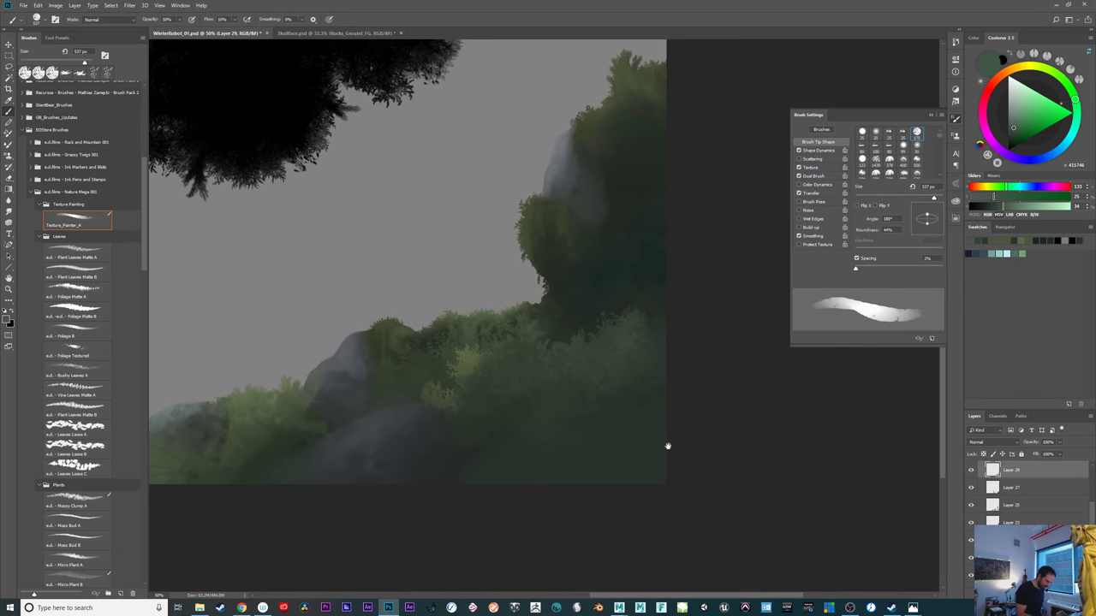
pyautogui.hotkey('ctrl', '+')
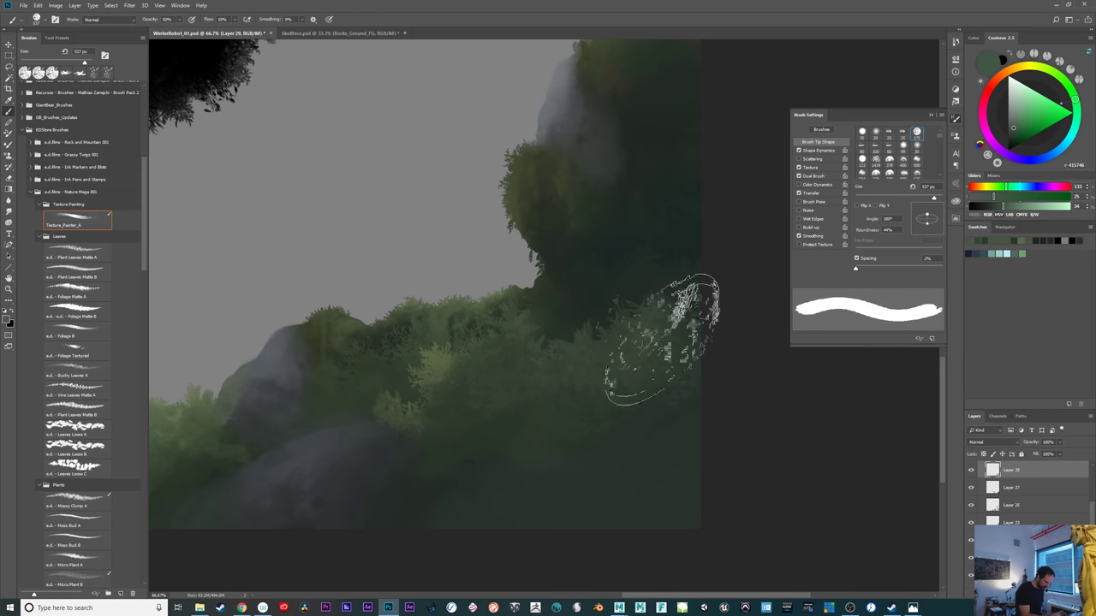
pyautogui.moveTo(713, 472)
pyautogui.mouseDown()
pyautogui.moveTo(822, 472)
pyautogui.moveTo(582, 538)
pyautogui.moveTo(585, 516)
pyautogui.moveTo(619, 475)
pyautogui.moveTo(639, 504)
pyautogui.mouseUp()
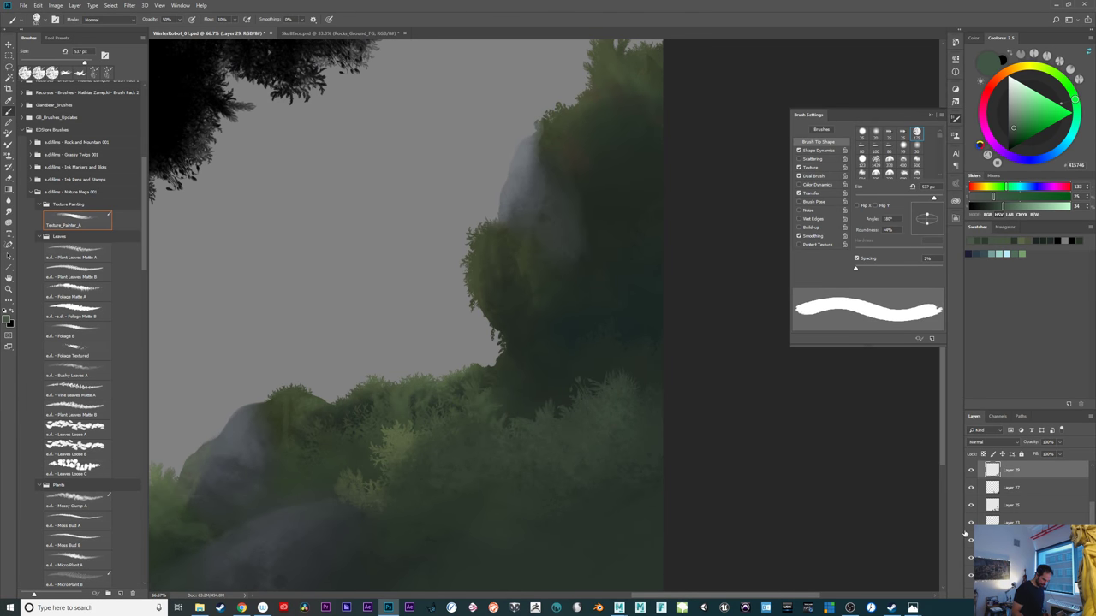
pyautogui.keyDown('ctrl'); pyautogui.click(992, 540); pyautogui.keyUp('ctrl')
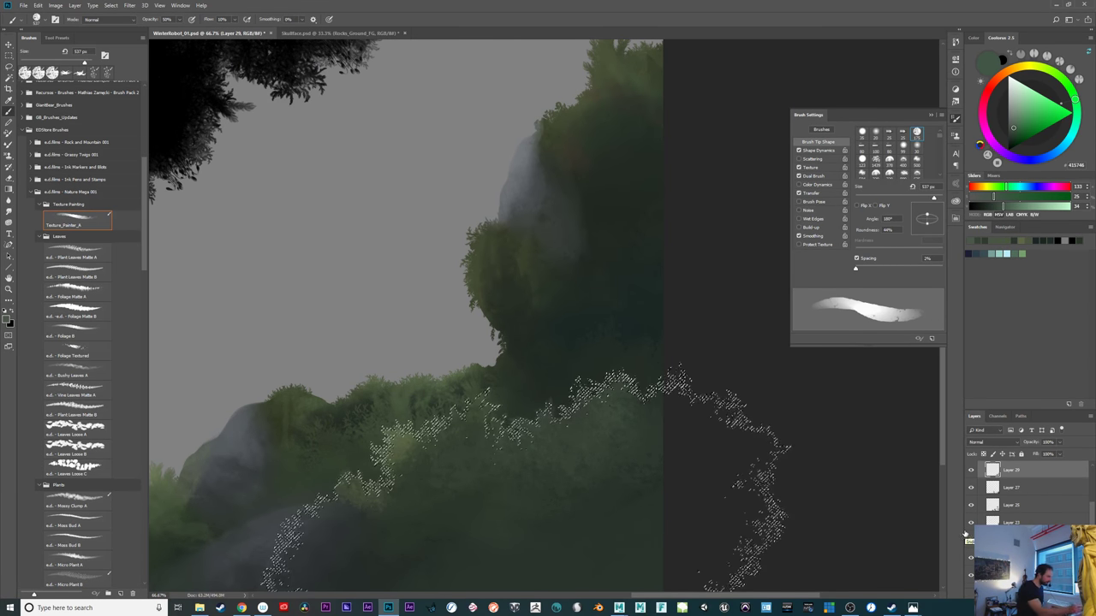
# Transform the selection, rotating it and placing its leafy edge over the upper-right cliff beside the rock
pyautogui.click(109, 6)
pyautogui.click(170, 163)
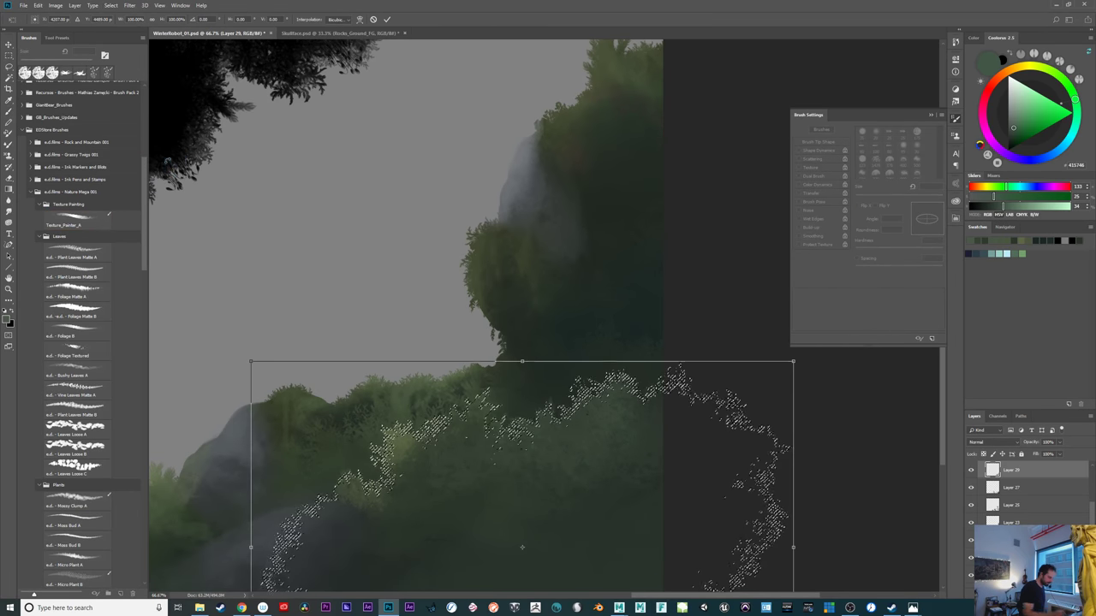
pyautogui.moveTo(698, 491); pyautogui.dragTo(680, 240)
pyautogui.moveTo(793, 430); pyautogui.dragTo(377, 497)
pyautogui.moveTo(710, 412); pyautogui.dragTo(800, 467)
pyautogui.moveTo(633, 328)
pyautogui.mouseDown()
pyautogui.moveTo(641, 306)
pyautogui.moveTo(611, 453)
pyautogui.mouseUp()
pyautogui.press('Return')
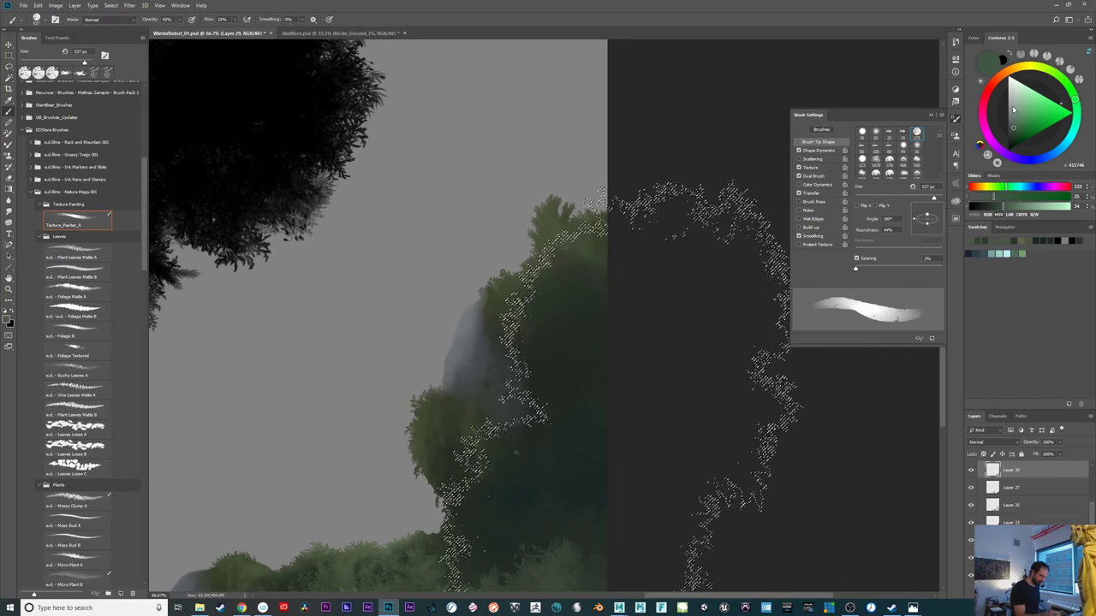
# Sample the cliff bush's green, adjust its hue and brightness, and paint inside the selection's upper-left edge
pyautogui.keyDown('alt'); pyautogui.click(514, 287); pyautogui.keyUp('alt')
pyautogui.click(1016, 127)
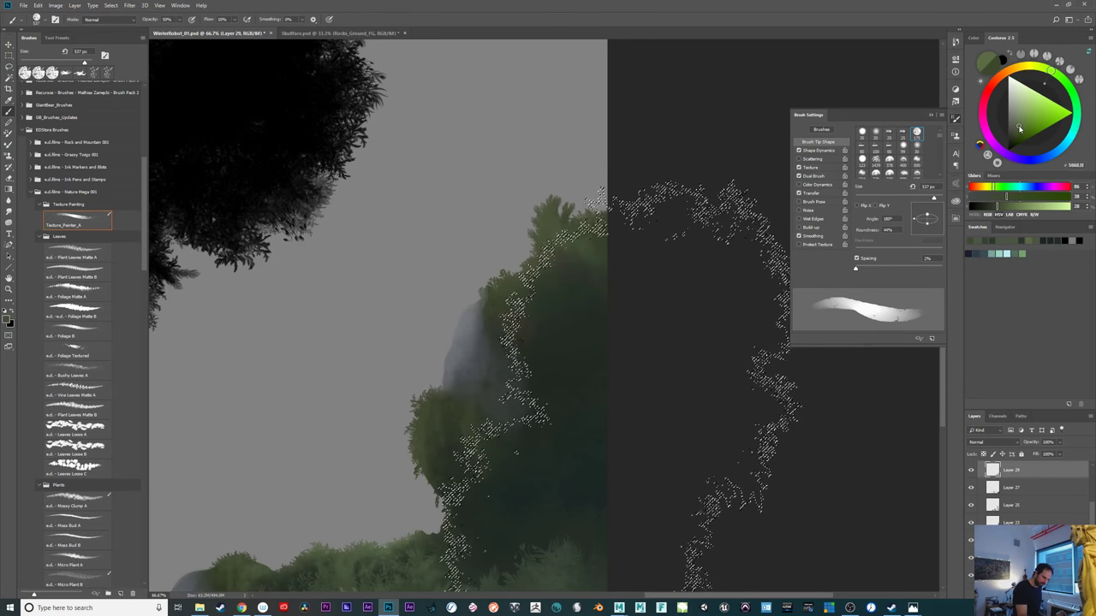
pyautogui.click(1056, 74)
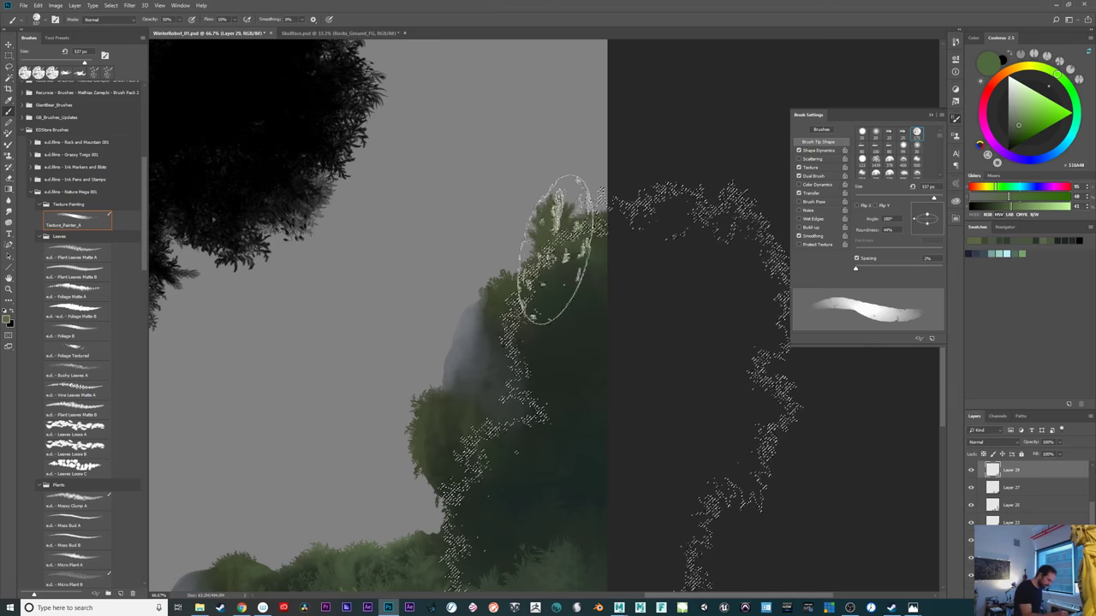
pyautogui.moveTo(584, 205); pyautogui.dragTo(552, 205)
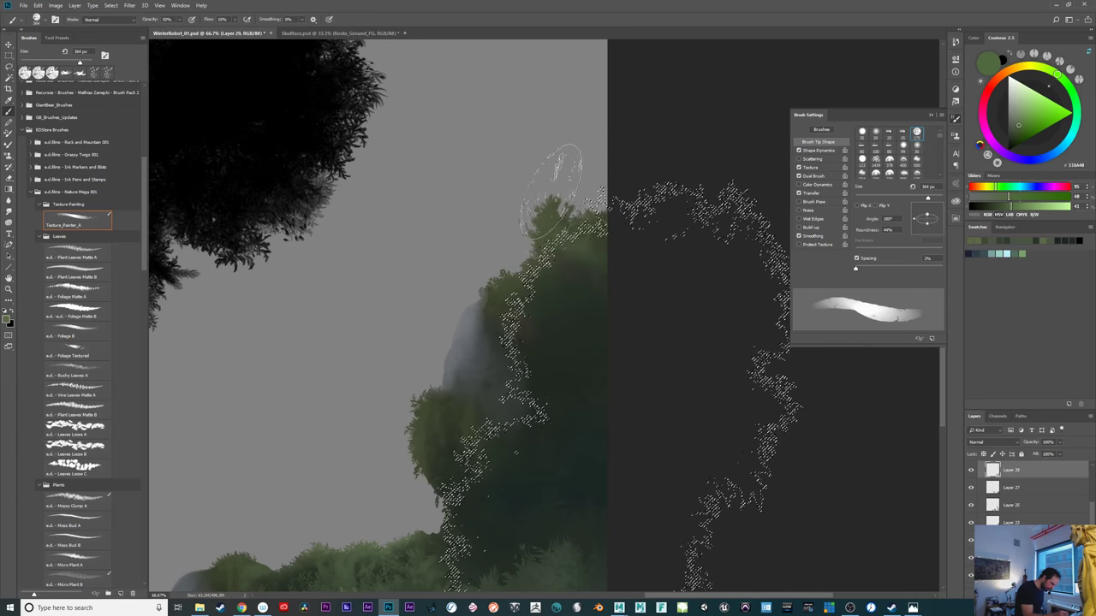
pyautogui.moveTo(591, 244)
pyautogui.mouseDown()
pyautogui.moveTo(518, 277)
pyautogui.moveTo(551, 329)
pyautogui.mouseUp()
pyautogui.moveTo(539, 289); pyautogui.dragTo(568, 288)
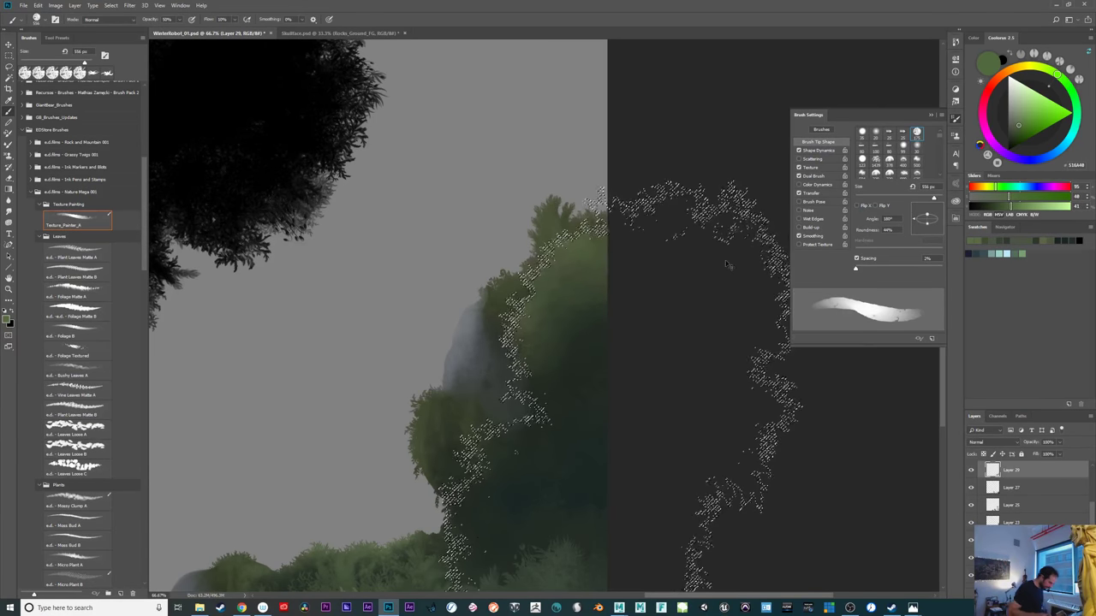
# Sample a dark green, then choose the lighter olive #647E4F and brighten the leafy edge at the cliff's top
pyautogui.keyDown('alt'); pyautogui.click(561, 273); pyautogui.keyUp('alt')
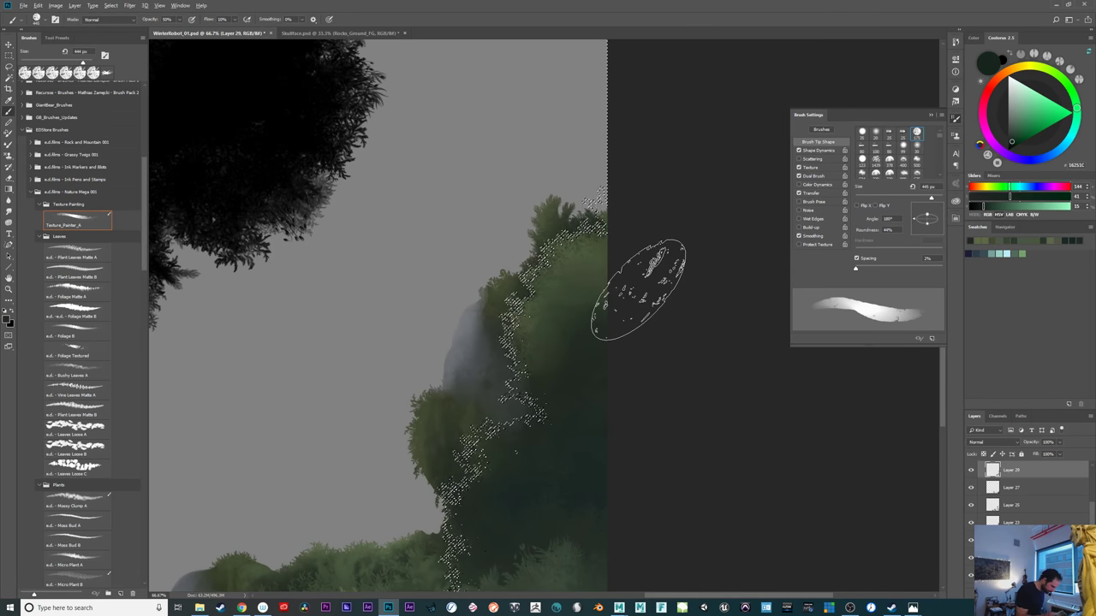
pyautogui.click(1017, 126)
pyautogui.click(1020, 119)
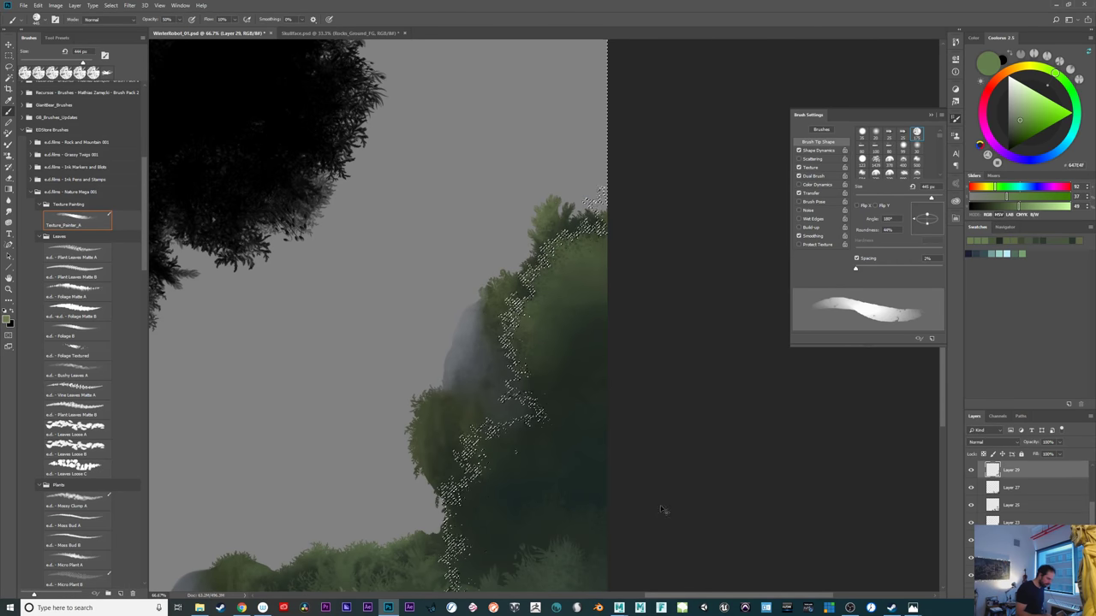
pyautogui.moveTo(676, 405); pyautogui.dragTo(667, 401)
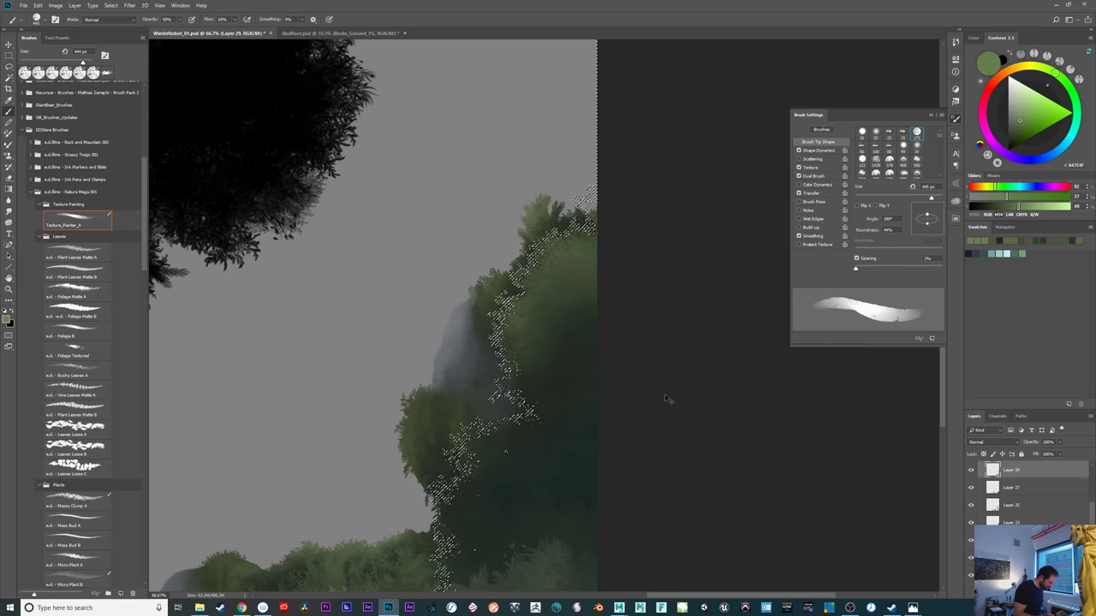
pyautogui.moveTo(658, 440)
pyautogui.mouseDown()
pyautogui.moveTo(648, 435)
pyautogui.moveTo(682, 398)
pyautogui.mouseUp()
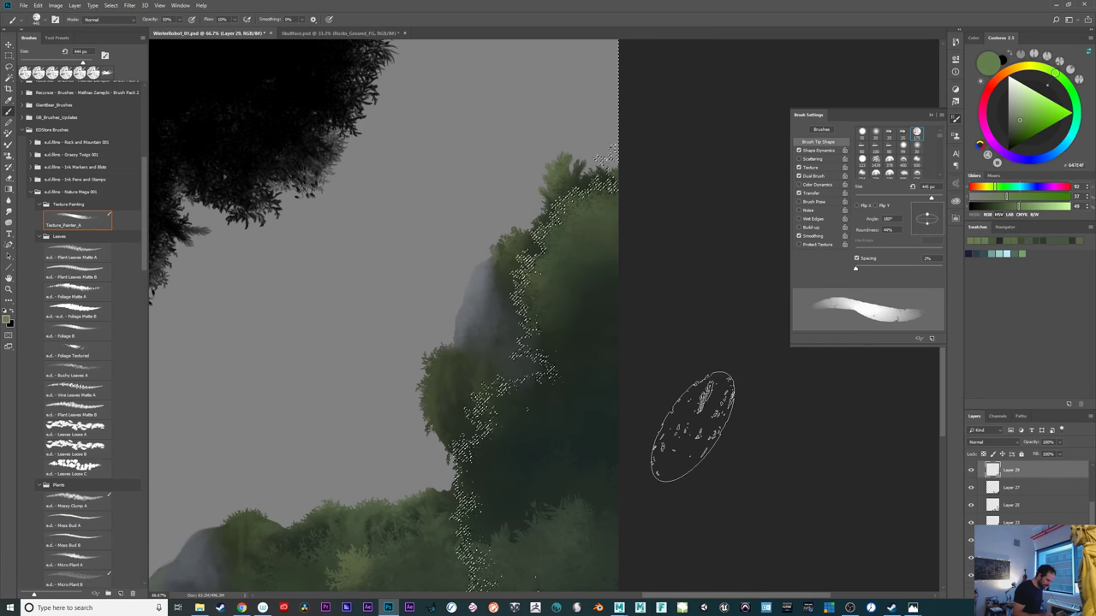
# Sample the cliff's dark shadow green, paint shading below the bright leafy edge, and deselect
pyautogui.keyDown('alt'); pyautogui.click(593, 295); pyautogui.keyUp('alt')
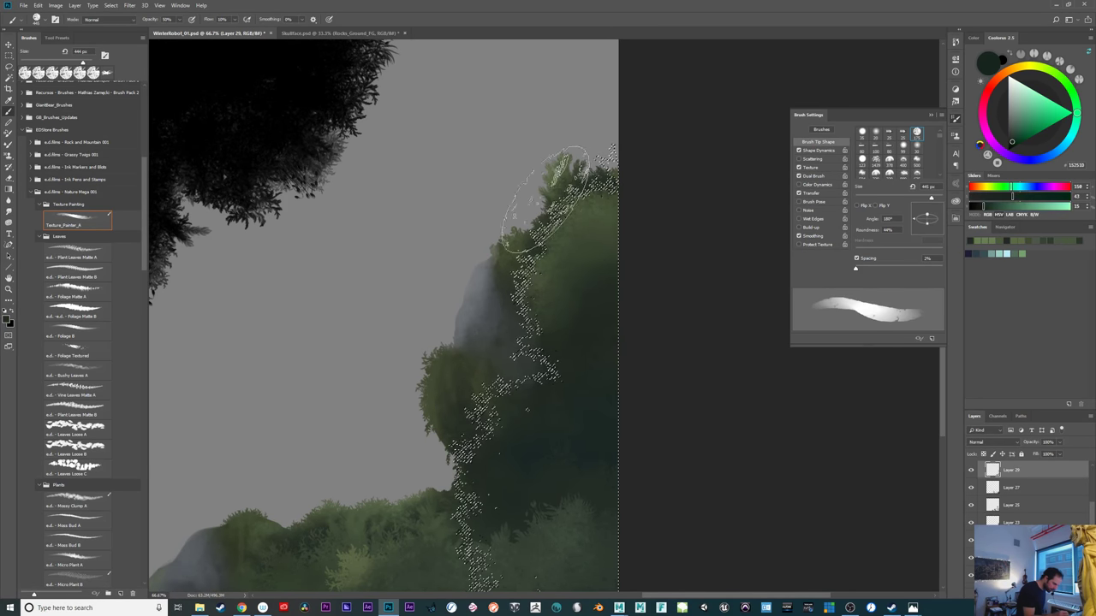
pyautogui.moveTo(602, 266)
pyautogui.mouseDown()
pyautogui.moveTo(553, 279)
pyautogui.moveTo(607, 273)
pyautogui.moveTo(548, 263)
pyautogui.moveTo(554, 306)
pyautogui.moveTo(604, 237)
pyautogui.moveTo(531, 310)
pyautogui.moveTo(582, 344)
pyautogui.mouseUp()
pyautogui.moveTo(703, 448)
pyautogui.mouseDown()
pyautogui.moveTo(736, 411)
pyautogui.moveTo(736, 423)
pyautogui.moveTo(781, 300)
pyautogui.moveTo(692, 514)
pyautogui.mouseUp()
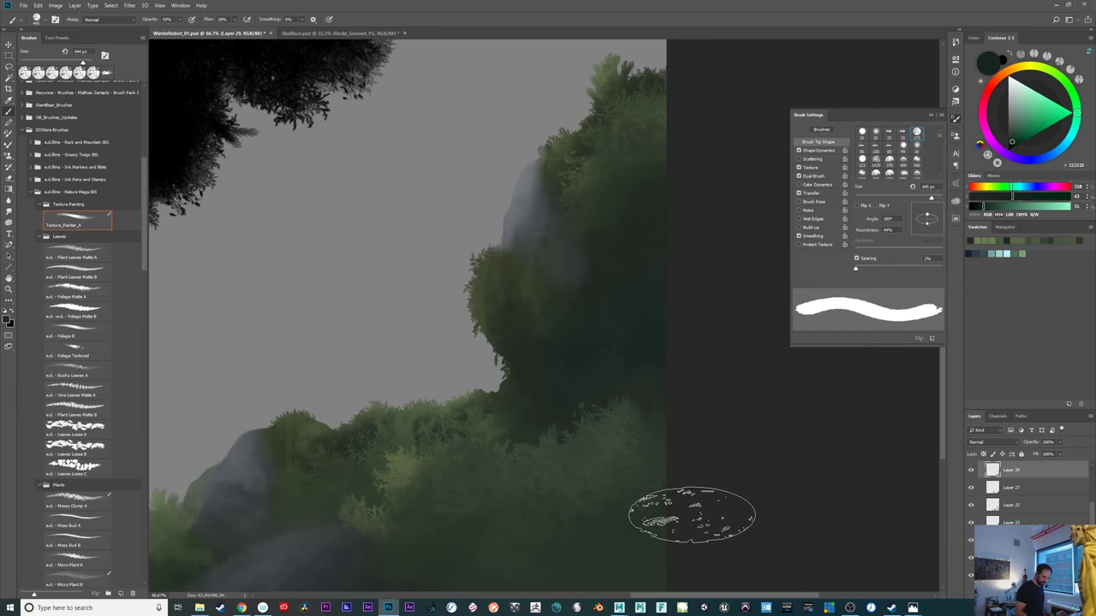
# Load the black canopy silhouette as a selection, rotate it about 79°, and place it over the cliff's olive bush
pyautogui.moveTo(601, 313); pyautogui.dragTo(603, 312)
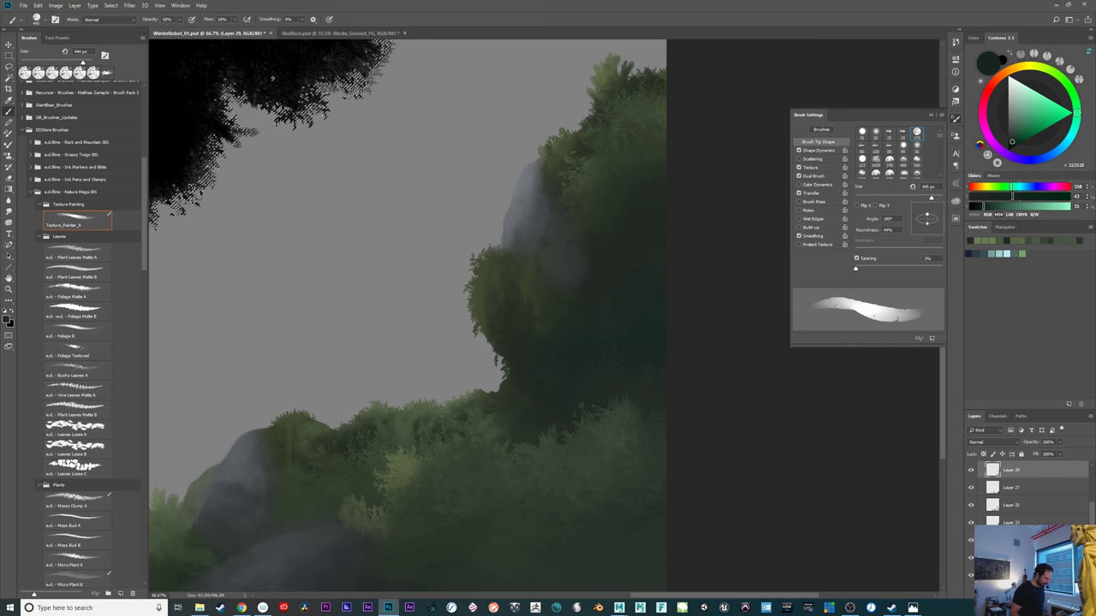
pyautogui.click(110, 5)
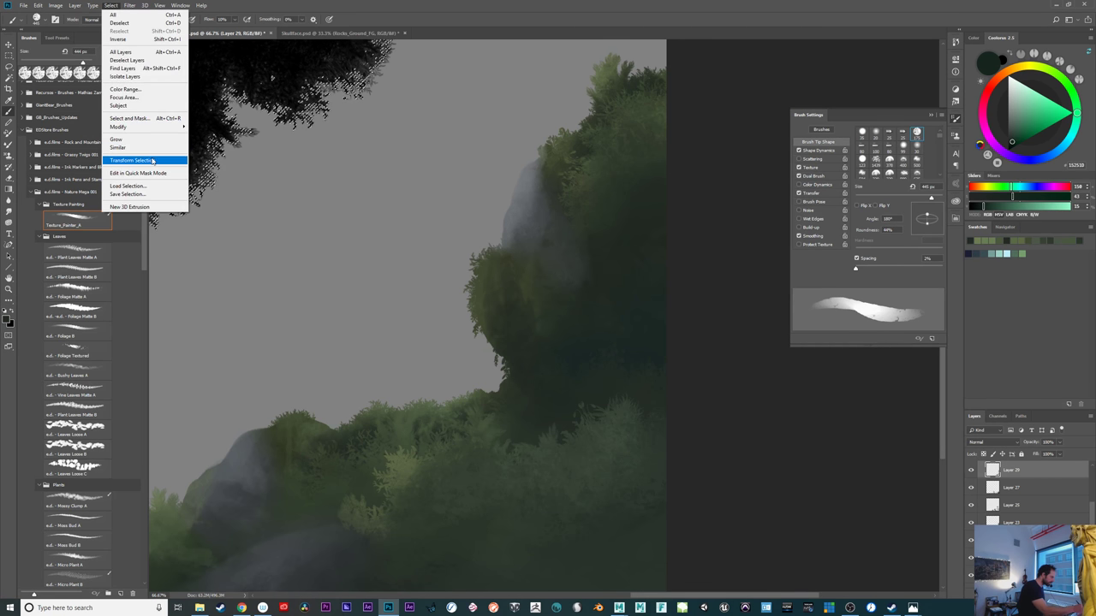
pyautogui.click(153, 161)
pyautogui.moveTo(216, 78); pyautogui.dragTo(534, 382)
pyautogui.moveTo(819, 484); pyautogui.dragTo(495, 608)
pyautogui.moveTo(608, 466); pyautogui.dragTo(709, 310)
pyautogui.moveTo(767, 482); pyautogui.dragTo(699, 507)
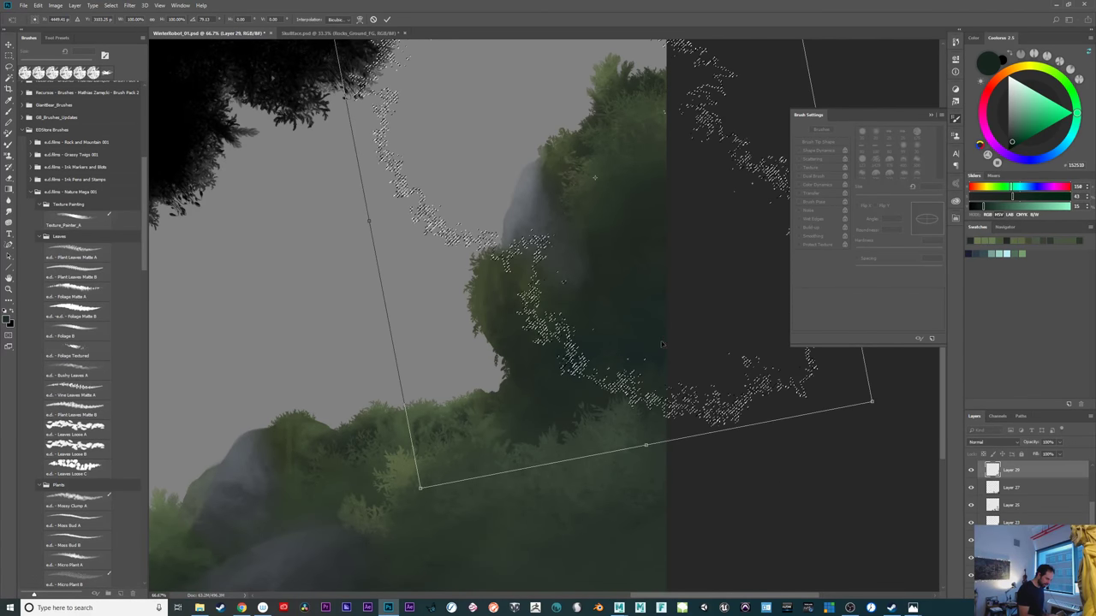
pyautogui.moveTo(660, 344); pyautogui.dragTo(605, 381)
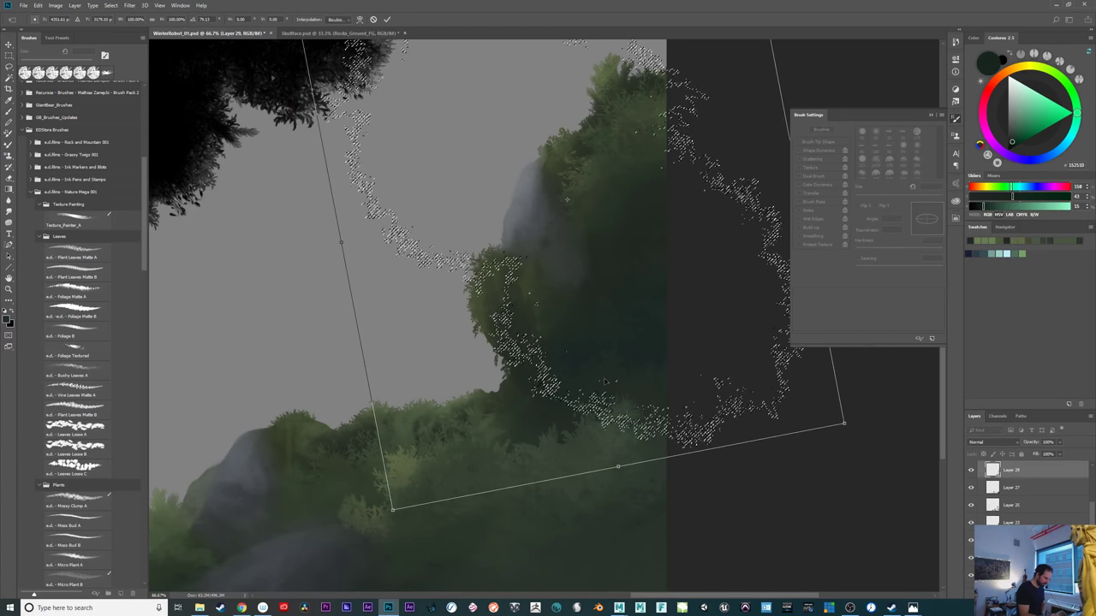
pyautogui.press('Return')
# Paint sampled olive green along the selection's edge at the bush, and darker bluish green over the adjoining shadow area
pyautogui.press('b')
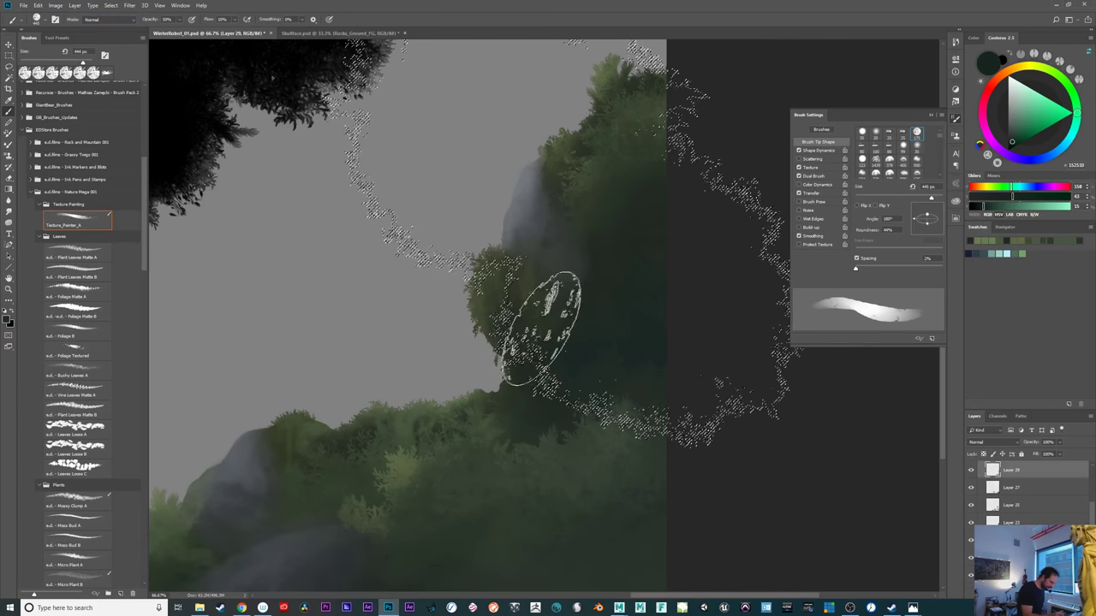
pyautogui.keyDown('alt'); pyautogui.click(503, 306); pyautogui.keyUp('alt')
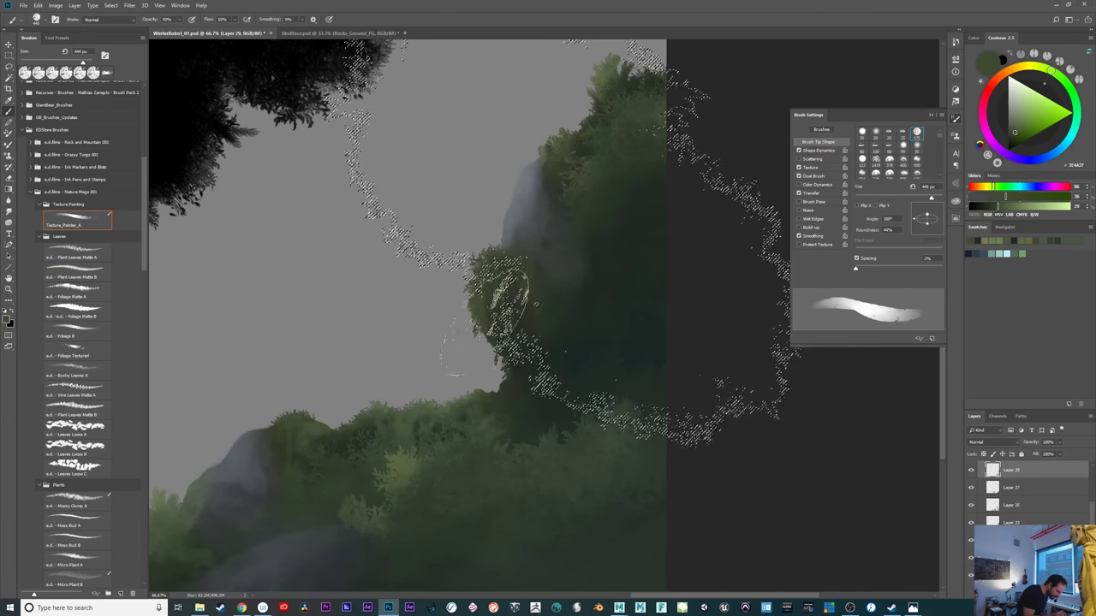
pyautogui.moveTo(484, 323)
pyautogui.mouseDown()
pyautogui.moveTo(511, 282)
pyautogui.moveTo(523, 313)
pyautogui.moveTo(489, 272)
pyautogui.moveTo(507, 368)
pyautogui.moveTo(526, 244)
pyautogui.moveTo(514, 366)
pyautogui.moveTo(538, 343)
pyautogui.moveTo(631, 416)
pyautogui.moveTo(546, 377)
pyautogui.mouseUp()
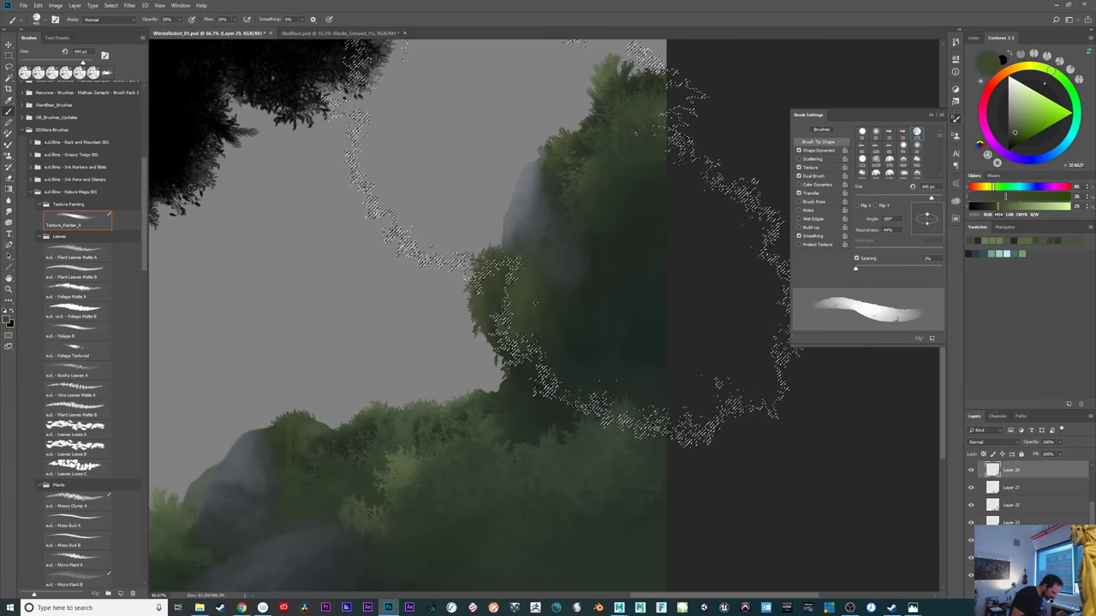
pyautogui.click(1032, 132)
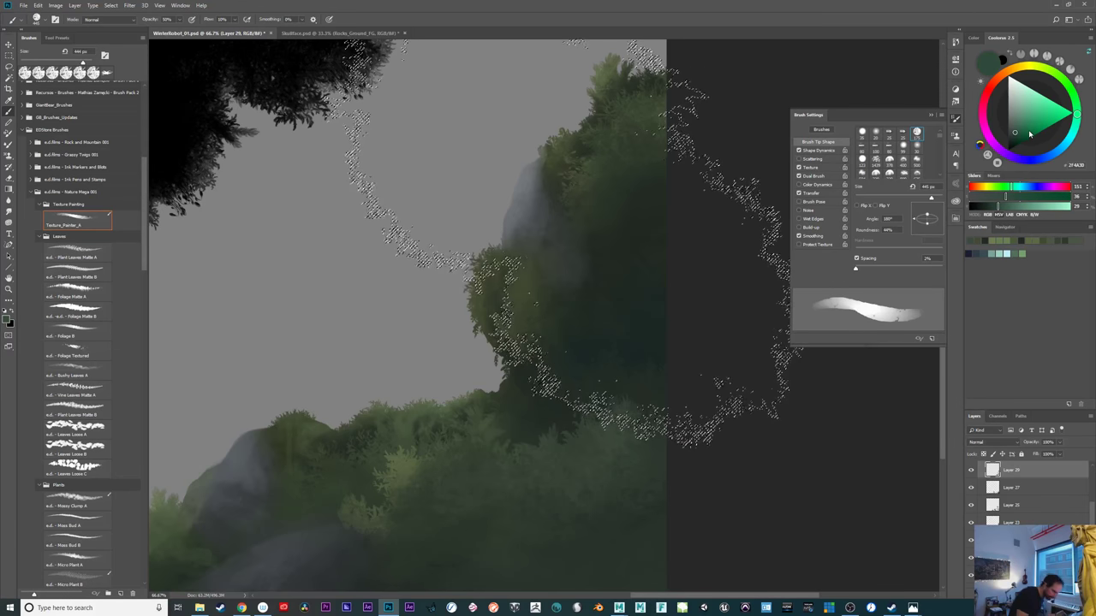
pyautogui.moveTo(538, 365)
pyautogui.mouseDown()
pyautogui.moveTo(624, 403)
pyautogui.moveTo(552, 377)
pyautogui.moveTo(618, 418)
pyautogui.moveTo(597, 350)
pyautogui.mouseUp()
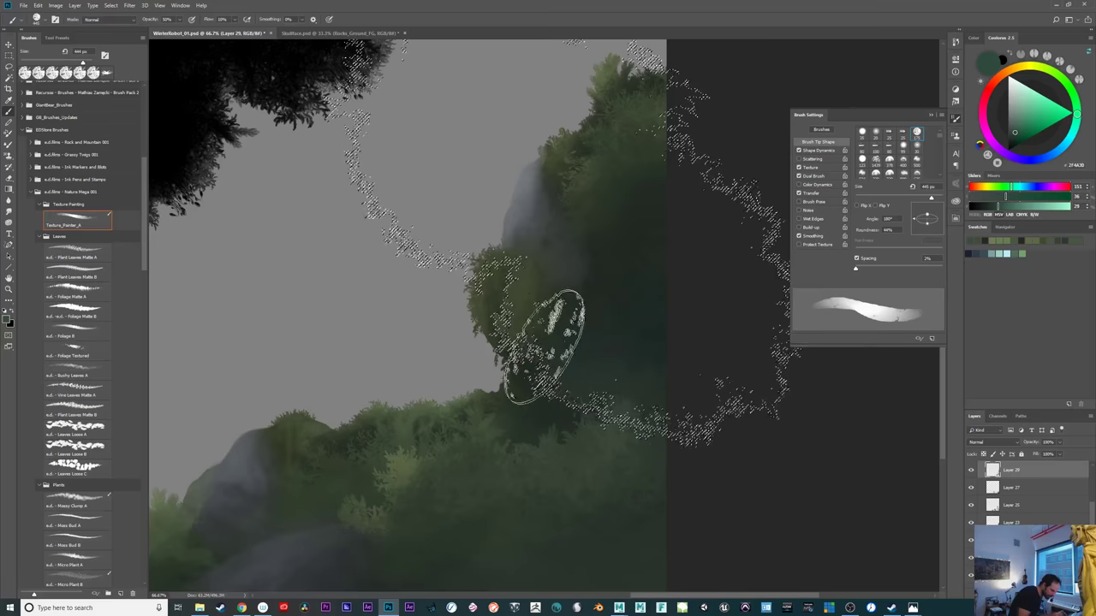
# Transform the selection again, rotating it and placing it over the dark slope beside the upper rock, and deselect
pyautogui.click(110, 5)
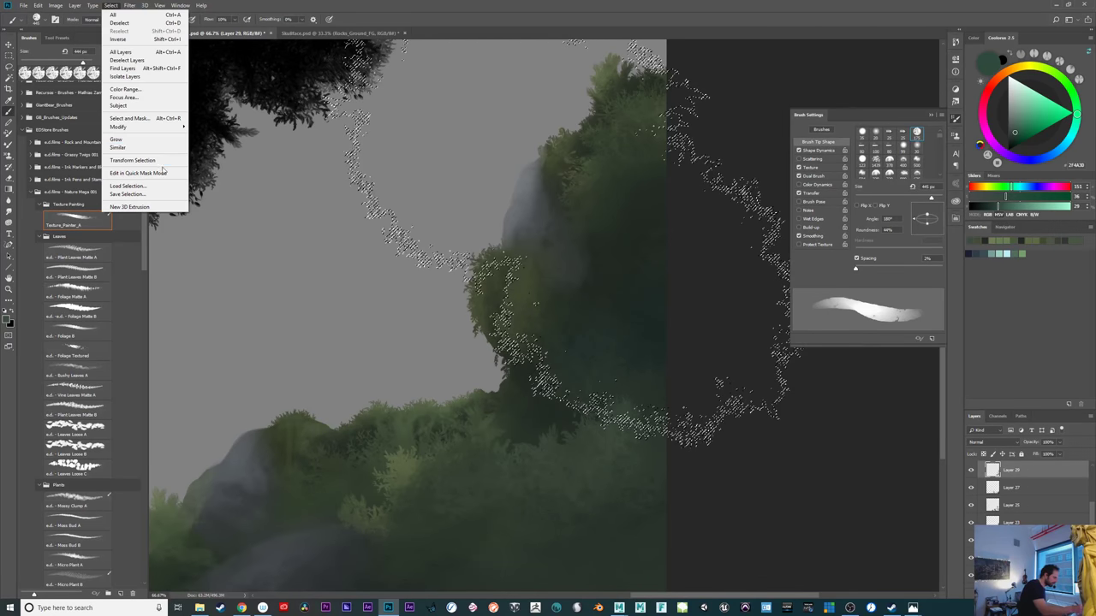
pyautogui.click(161, 162)
pyautogui.moveTo(717, 478); pyautogui.dragTo(531, 514)
pyautogui.moveTo(599, 386); pyautogui.dragTo(687, 334)
pyautogui.moveTo(815, 452); pyautogui.dragTo(748, 445)
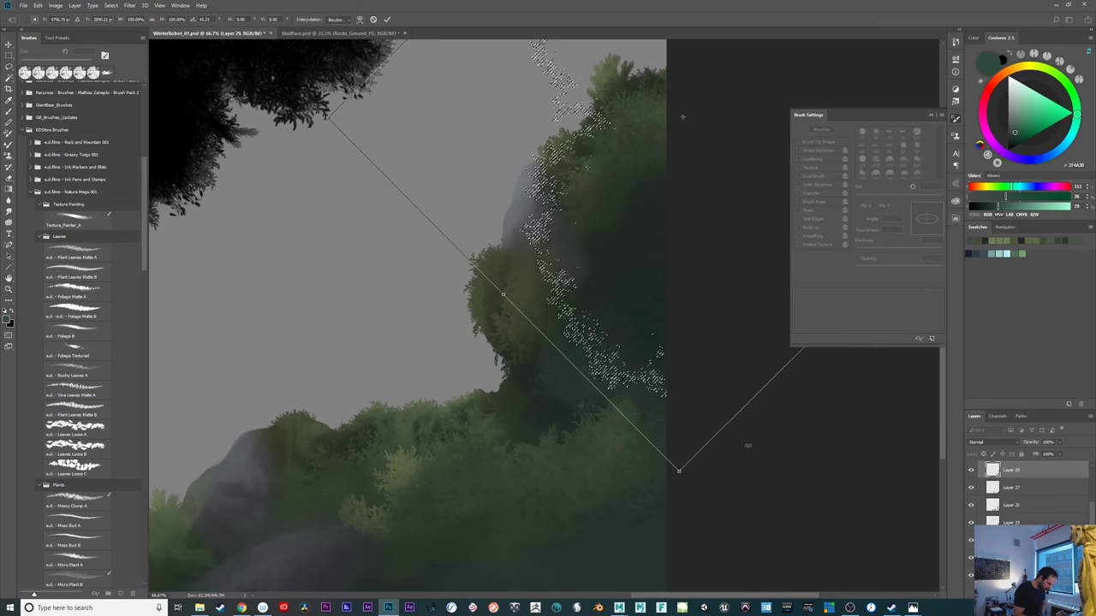
pyautogui.moveTo(671, 302); pyautogui.dragTo(666, 289)
pyautogui.moveTo(741, 457); pyautogui.dragTo(665, 462)
pyautogui.moveTo(644, 350); pyautogui.dragTo(688, 364)
pyautogui.press('Return')
pyautogui.press('b')
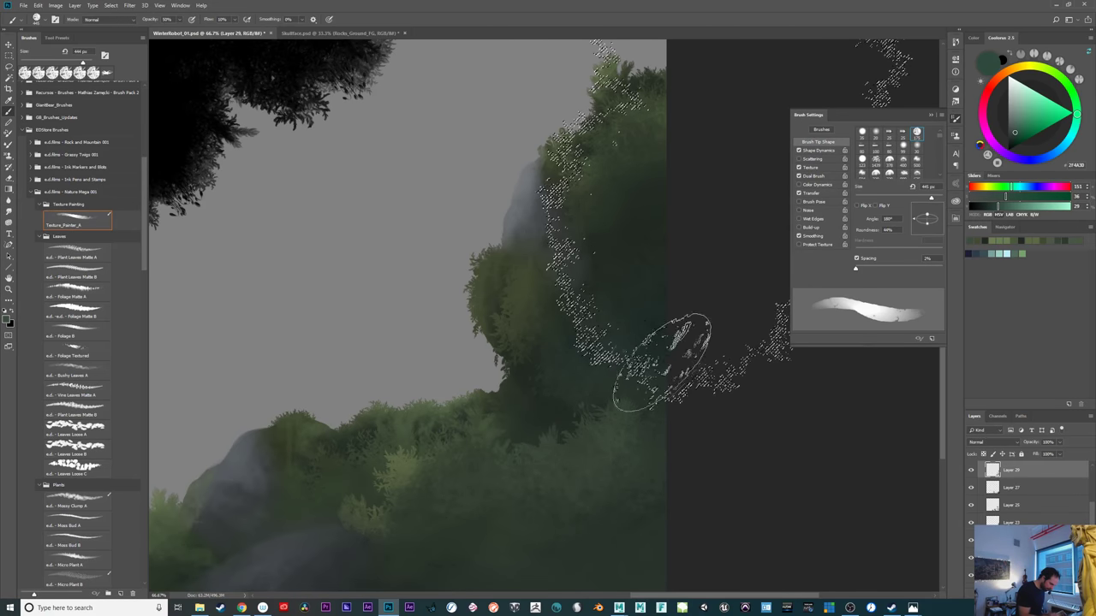
pyautogui.hotkey('ctrl', 'd')
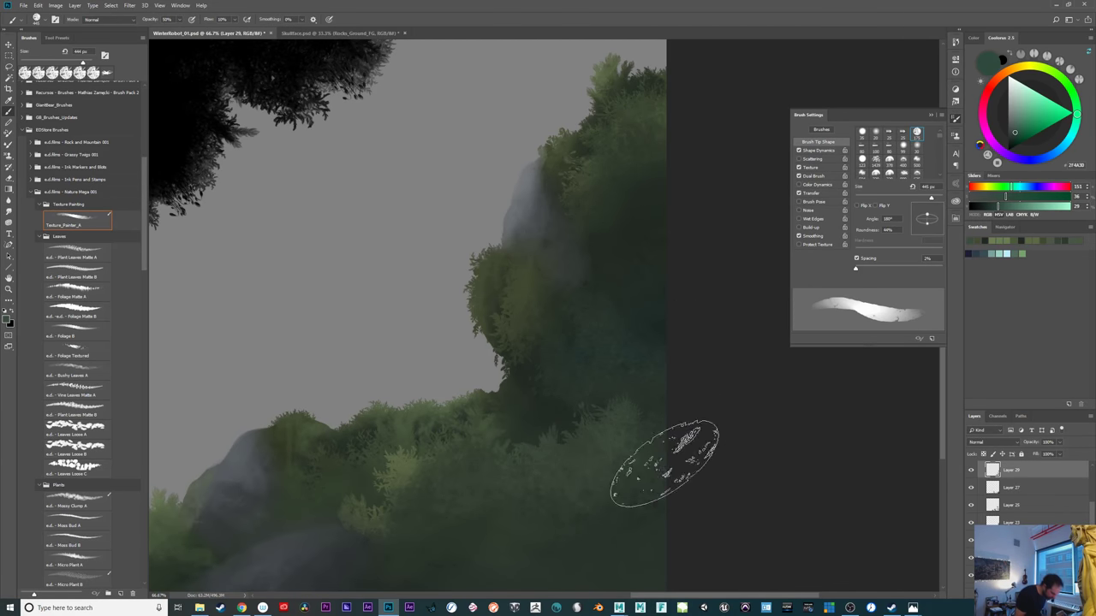
# Switch to the Eraser, load the Textured_Eraser preset, and touch up the dark gap beneath the cliff's olive bush
pyautogui.press('.')
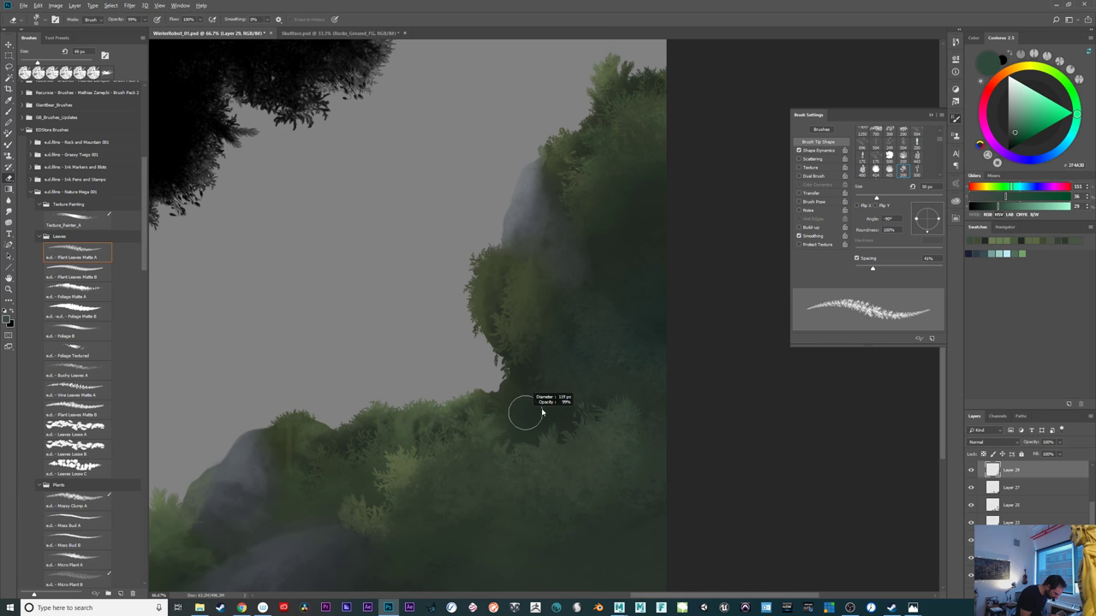
pyautogui.moveTo(542, 413); pyautogui.dragTo(522, 411)
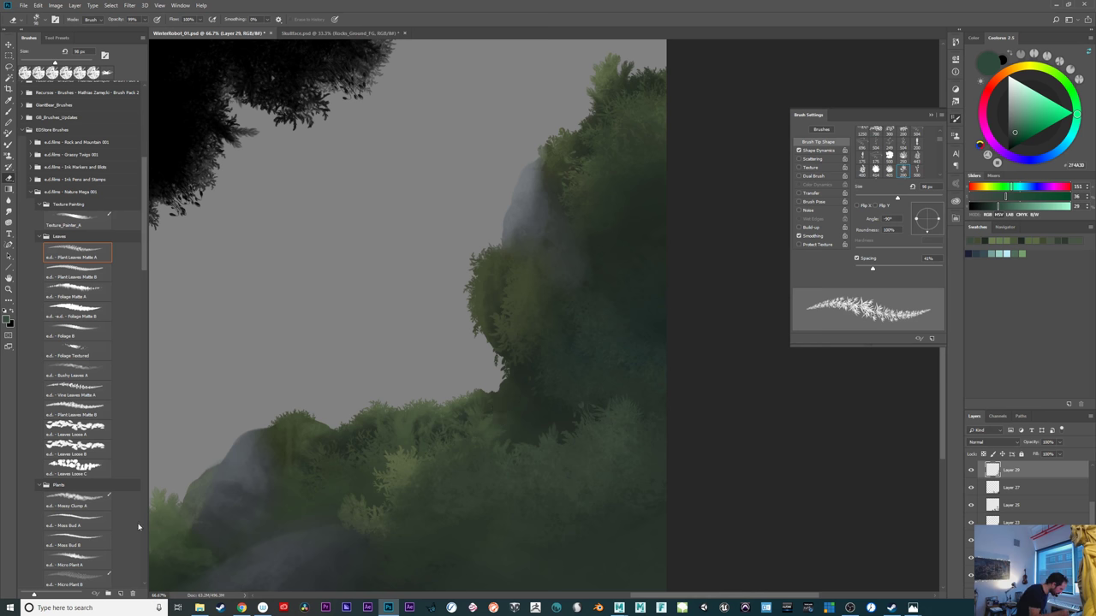
pyautogui.moveTo(146, 231)
pyautogui.mouseDown()
pyautogui.moveTo(149, 128)
pyautogui.moveTo(141, 249)
pyautogui.moveTo(132, 121)
pyautogui.mouseUp()
pyautogui.click(73, 115)
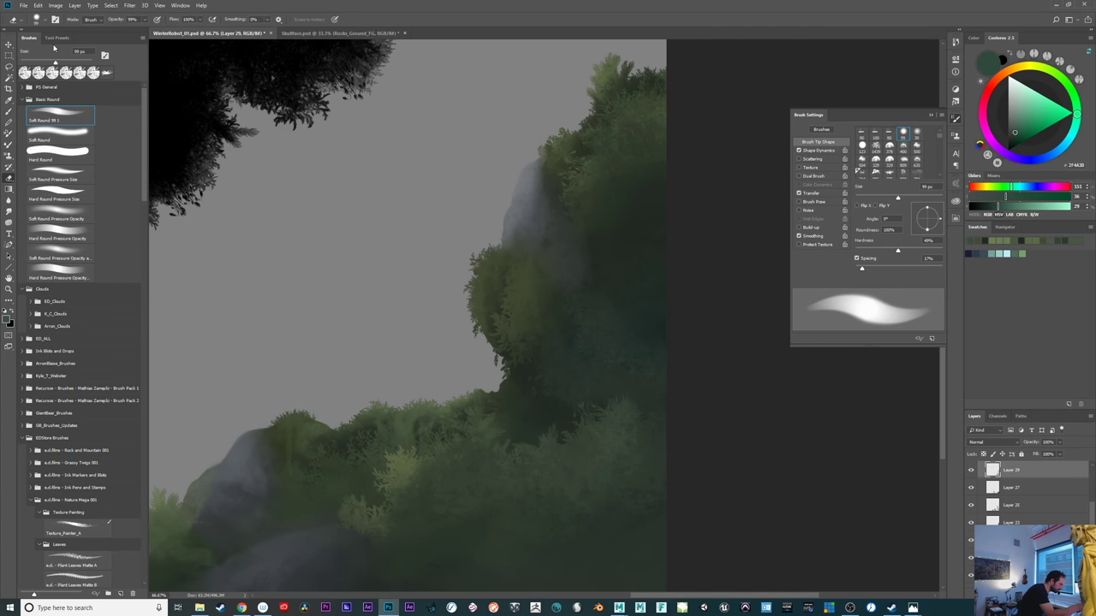
pyautogui.click(56, 37)
pyautogui.click(59, 134)
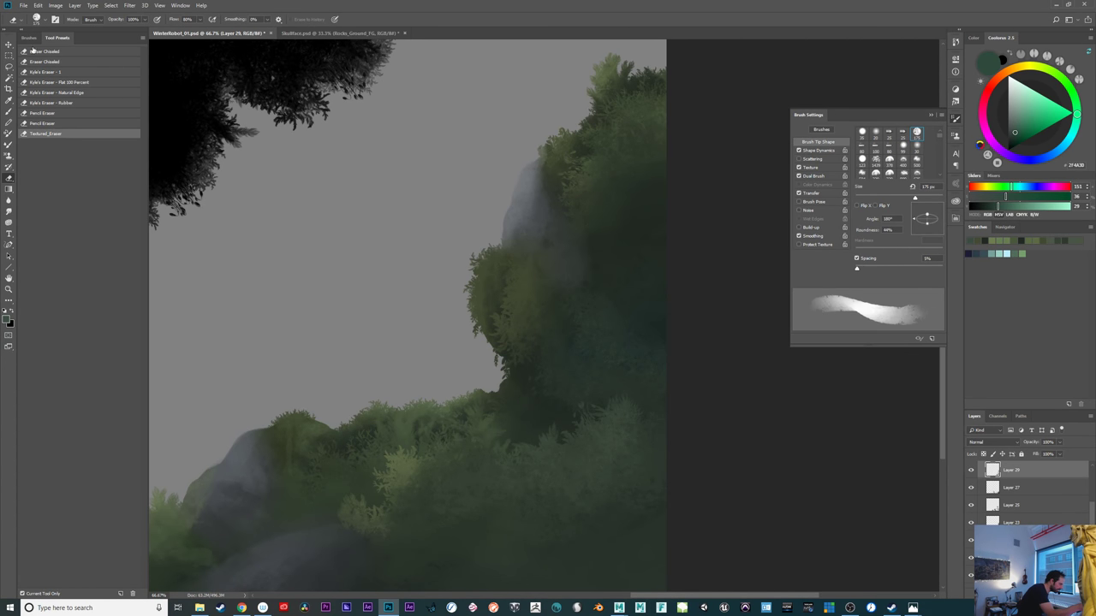
pyautogui.click(30, 38)
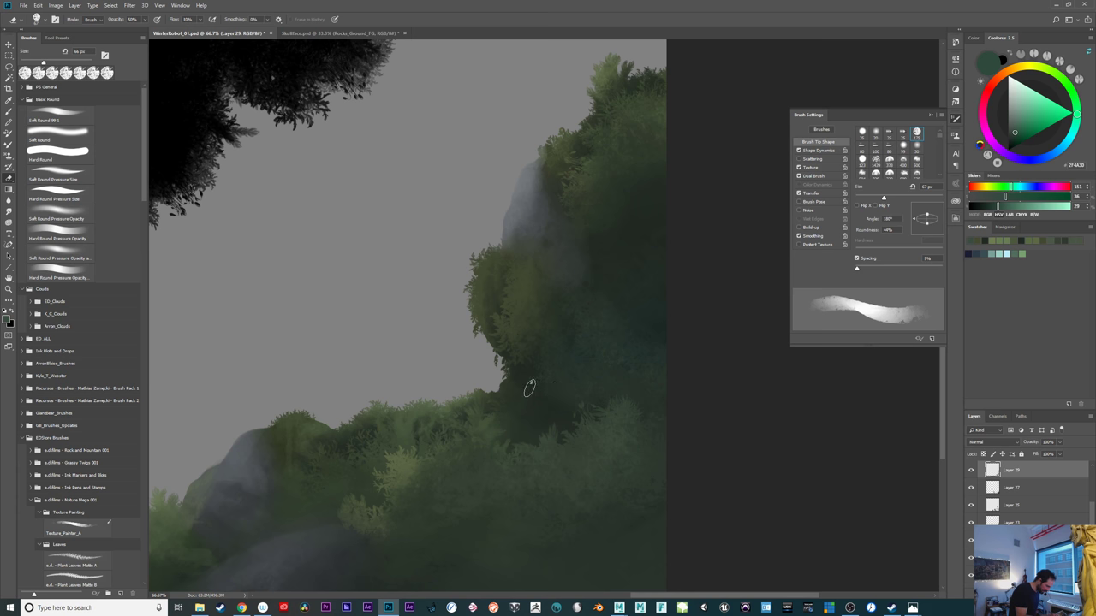
pyautogui.moveTo(529, 388); pyautogui.dragTo(536, 396)
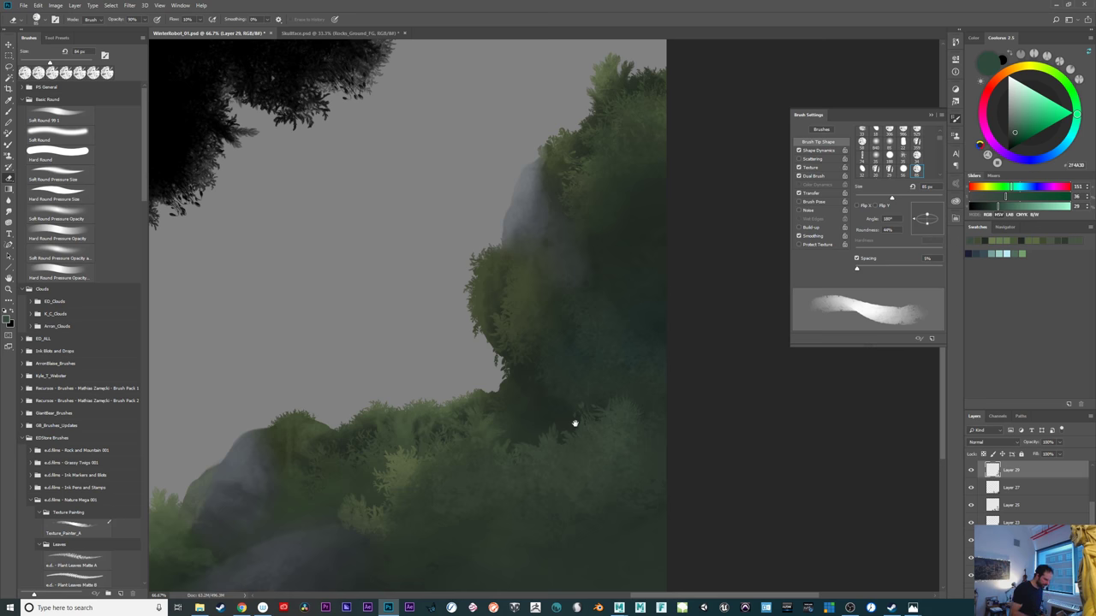
# Switch back to the Texture_Painter_A brush and load the black canopy silhouette's layer as a selection
pyautogui.moveTo(751, 489); pyautogui.dragTo(762, 507)
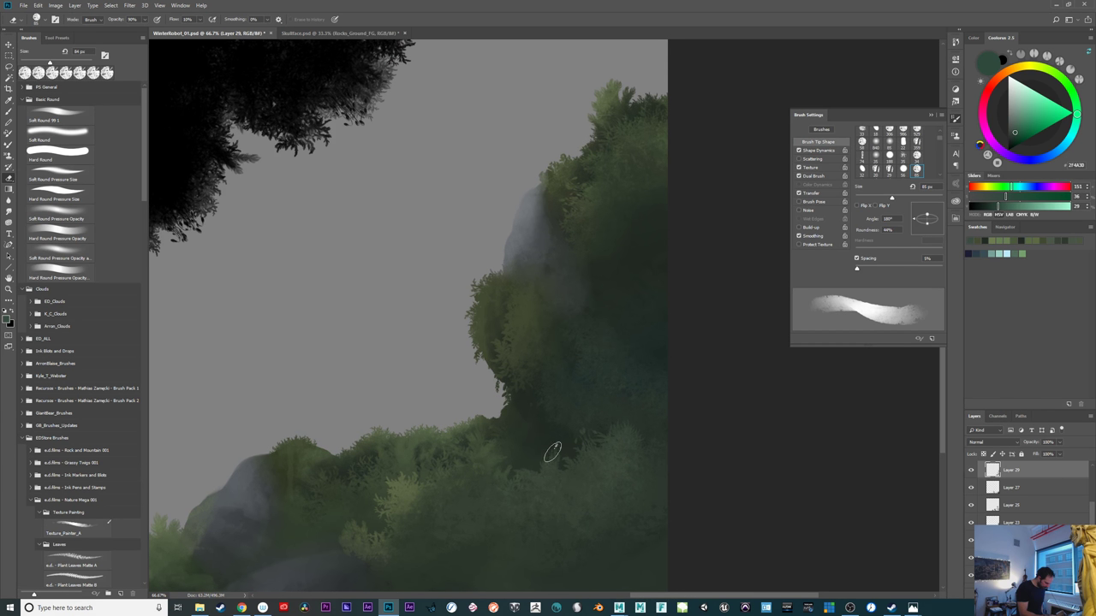
pyautogui.press('b')
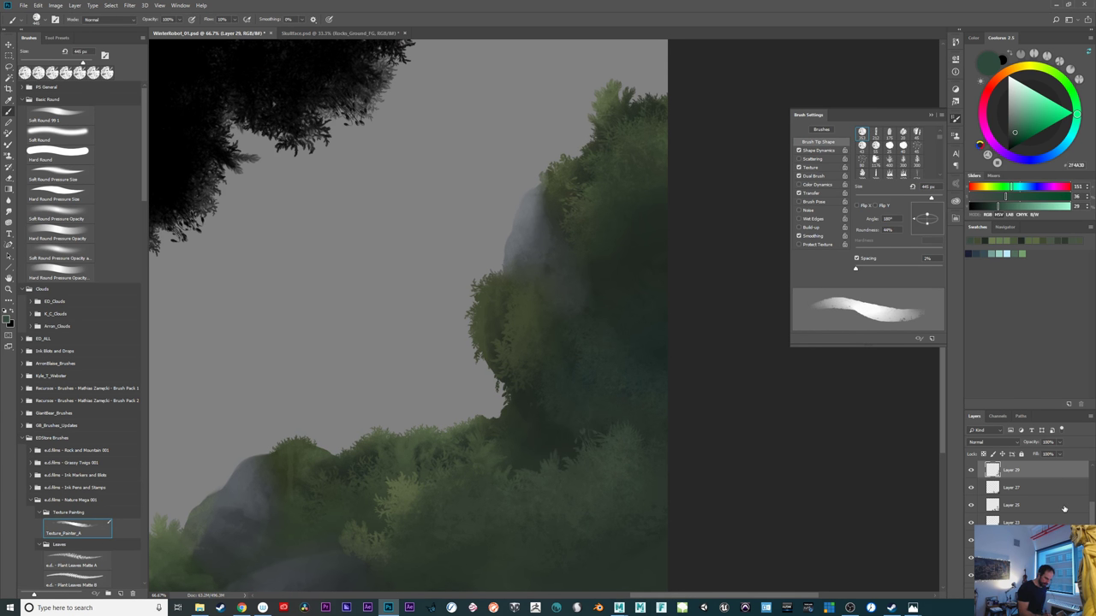
pyautogui.scroll(-5, 1092, 503)
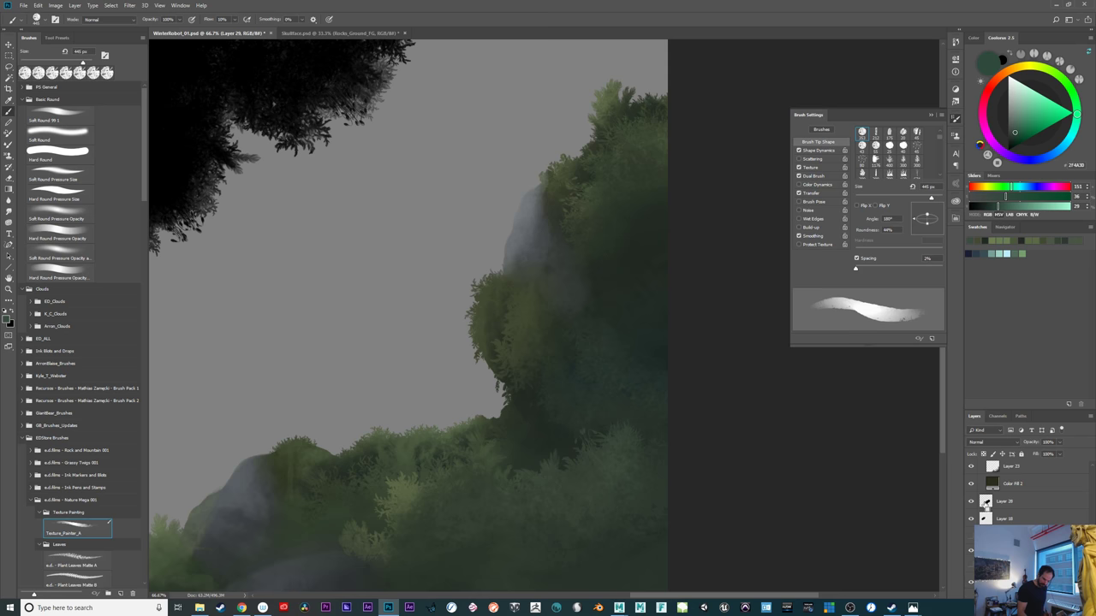
pyautogui.keyDown('ctrl'); pyautogui.click(987, 504); pyautogui.keyUp('ctrl')
pyautogui.moveTo(704, 370); pyautogui.dragTo(741, 390)
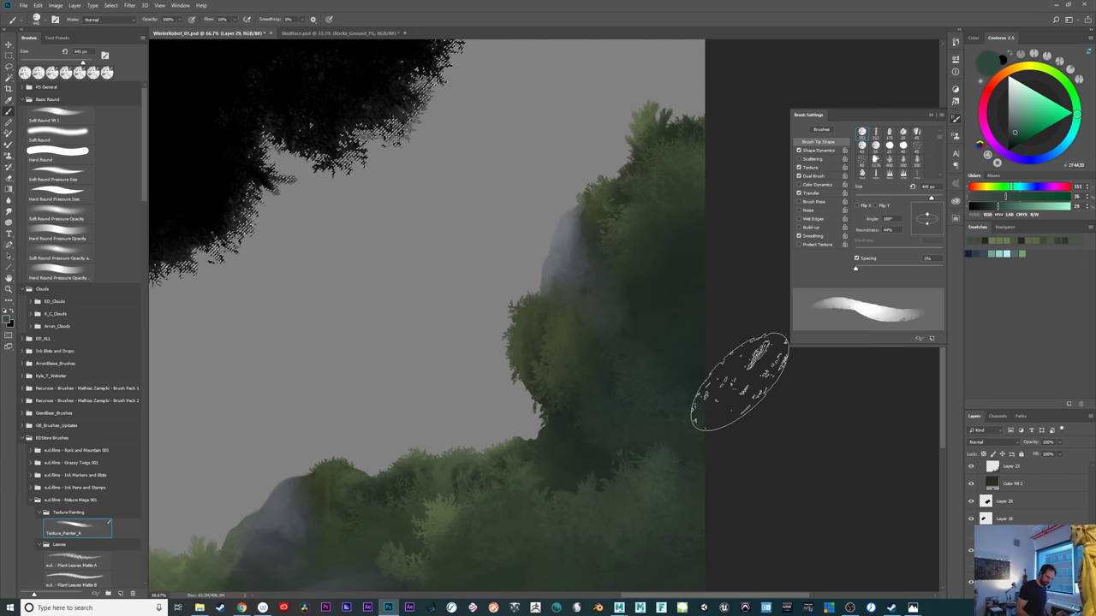
# Transform the selection, rotating it and placing its leafy edge across the dark hillside below the cliff
pyautogui.click(110, 5)
pyautogui.click(150, 161)
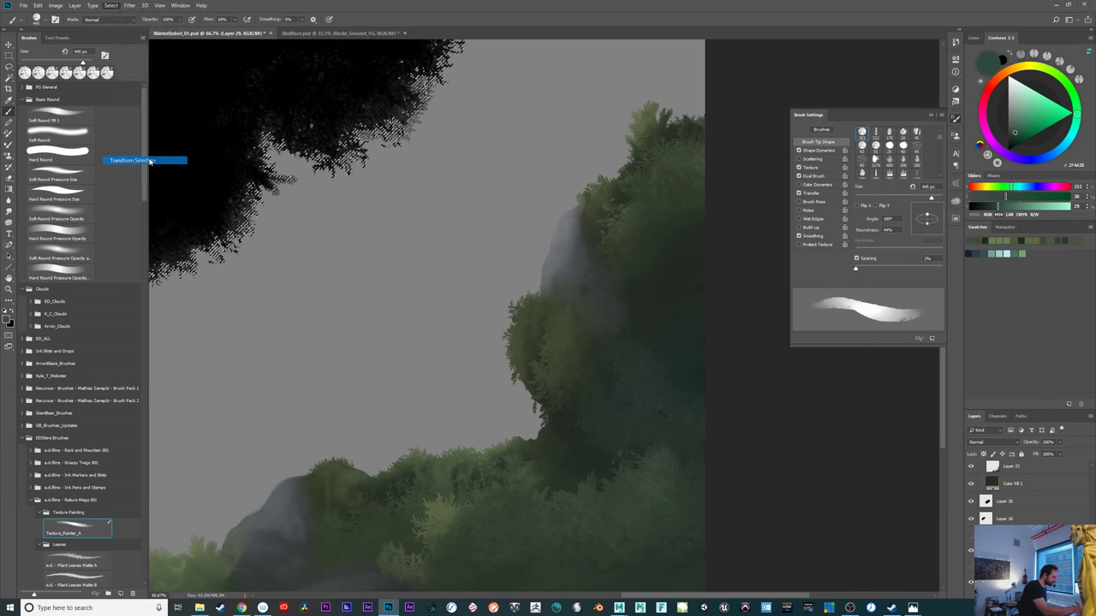
pyautogui.moveTo(301, 190); pyautogui.dragTo(570, 555)
pyautogui.moveTo(715, 473); pyautogui.dragTo(715, 332)
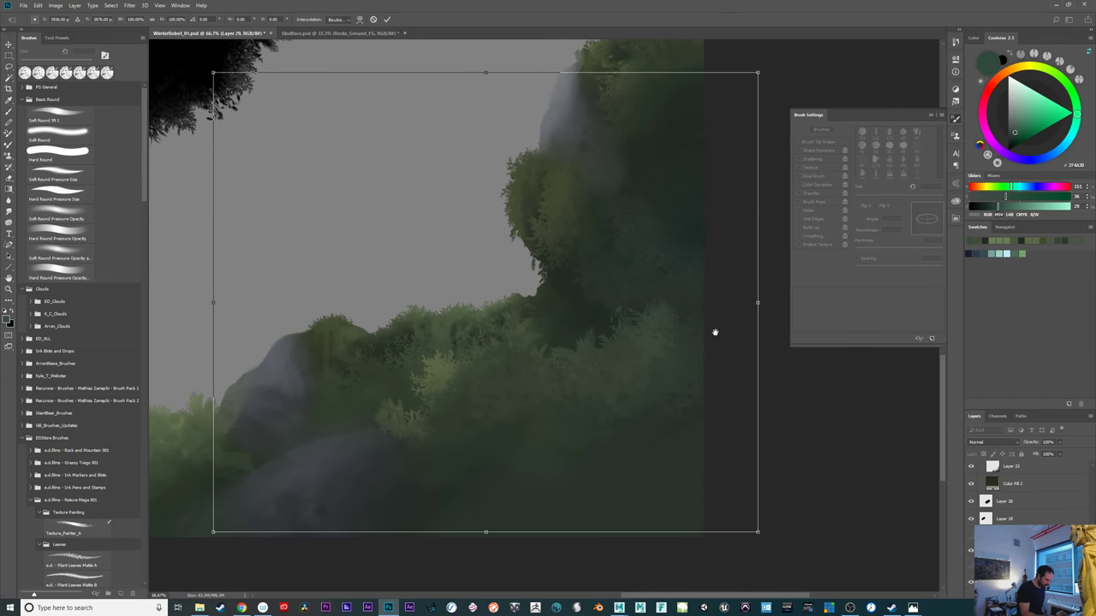
pyautogui.moveTo(496, 363); pyautogui.dragTo(629, 544)
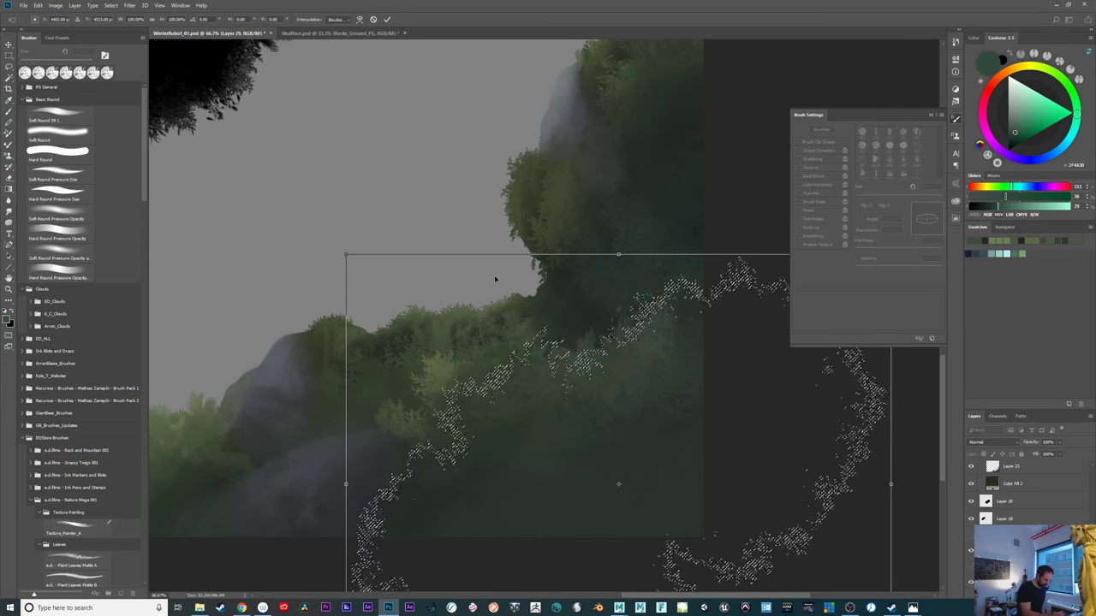
pyautogui.moveTo(451, 242); pyautogui.dragTo(859, 585)
pyautogui.moveTo(640, 494)
pyautogui.mouseDown()
pyautogui.moveTo(623, 484)
pyautogui.moveTo(624, 459)
pyautogui.moveTo(608, 471)
pyautogui.mouseUp()
pyautogui.press('Return')
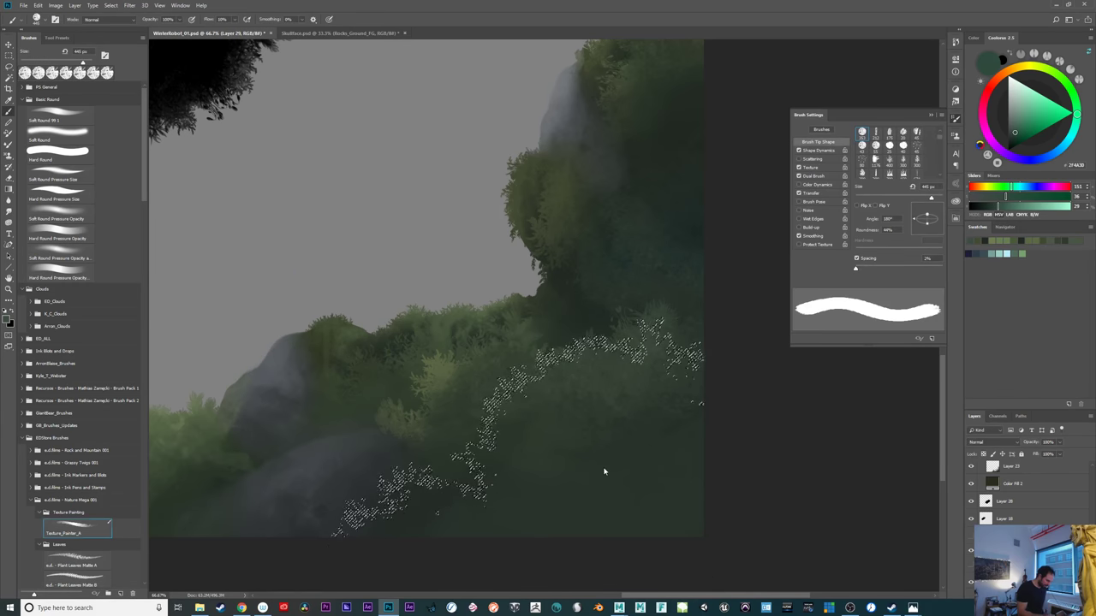
# Invert the selection, paint dark blue-green shadow behind the leafy edge on the lower hillside, and deselect
pyautogui.keyDown('alt'); pyautogui.click(448, 408); pyautogui.keyUp('alt')
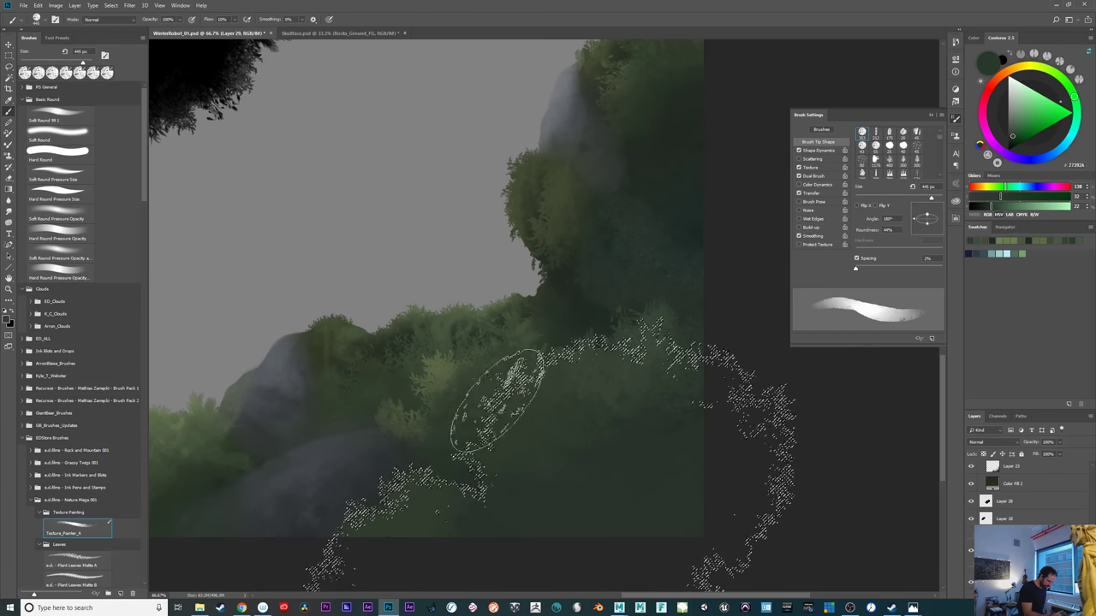
pyautogui.hotkey('ctrl', 'shift', 'i')
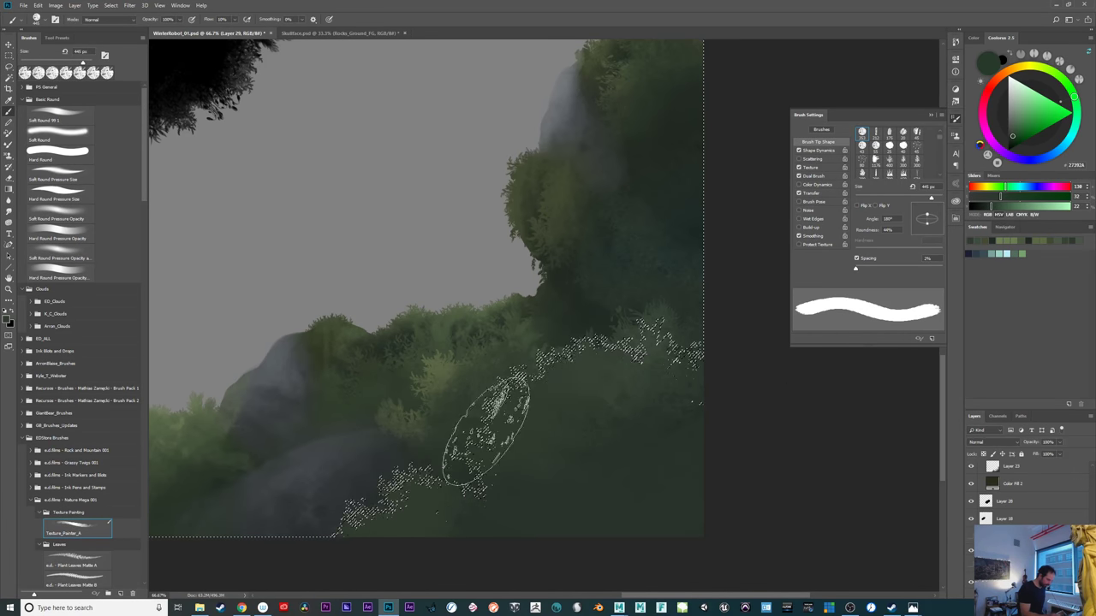
pyautogui.keyDown('alt'); pyautogui.click(342, 496); pyautogui.keyUp('alt')
pyautogui.click(1006, 188)
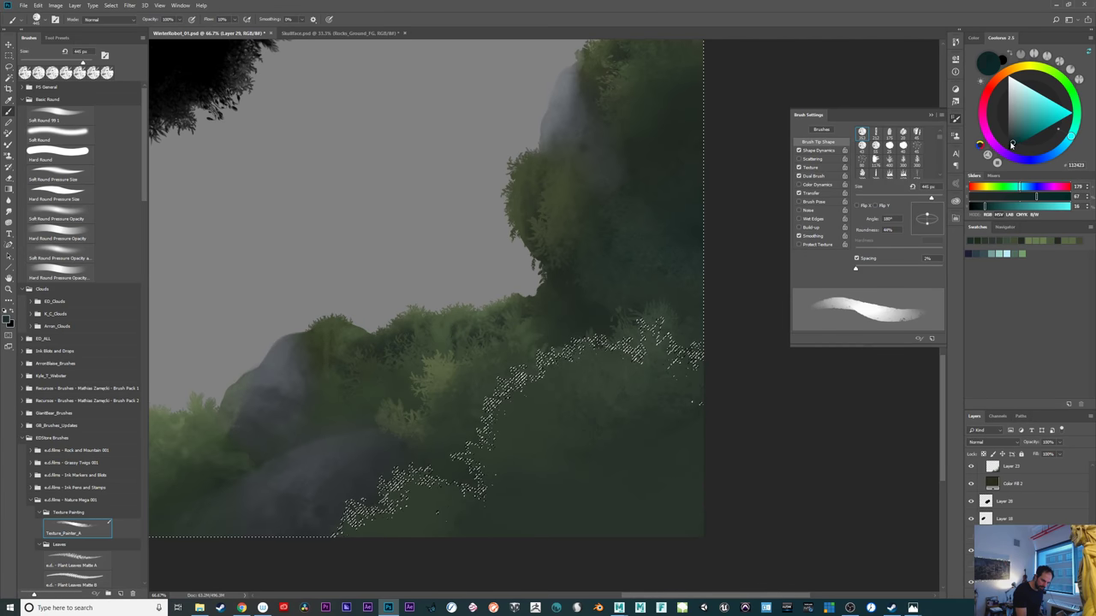
pyautogui.moveTo(1064, 147); pyautogui.dragTo(1066, 145)
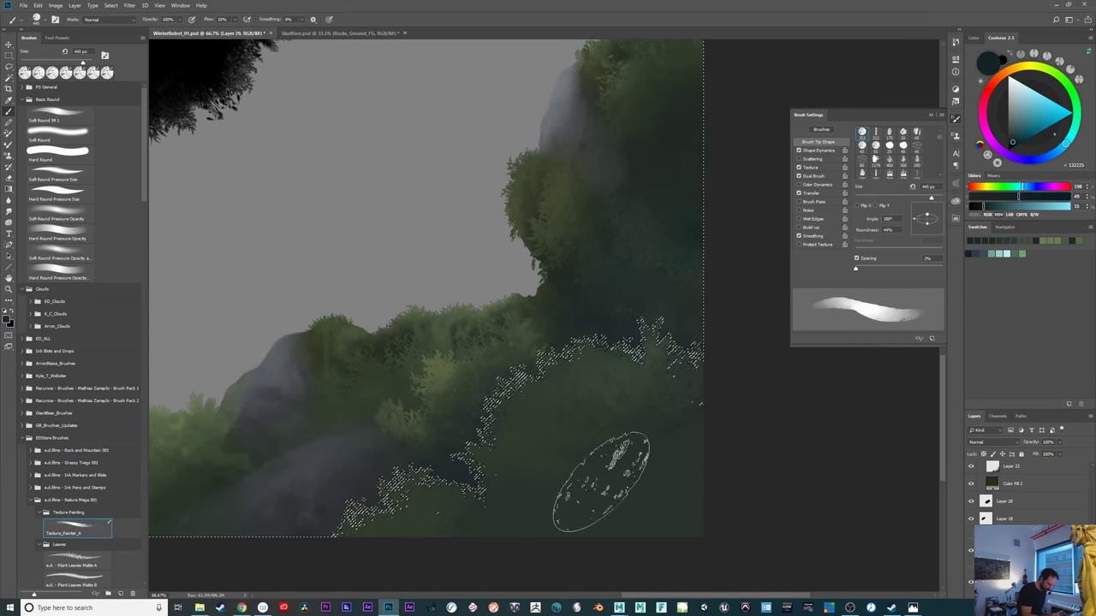
pyautogui.hotkey('ctrl', 'd')
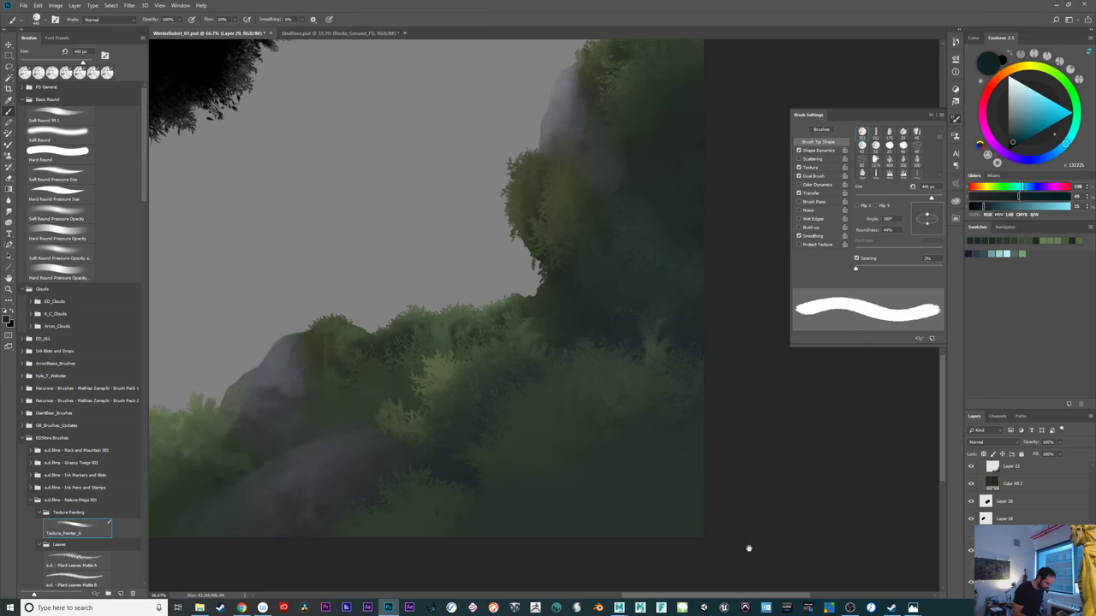
# Examine the hillside shadows and the upper cliff both zoomed out and up close
pyautogui.moveTo(748, 546)
pyautogui.mouseDown()
pyautogui.moveTo(810, 465)
pyautogui.moveTo(918, 471)
pyautogui.mouseUp()
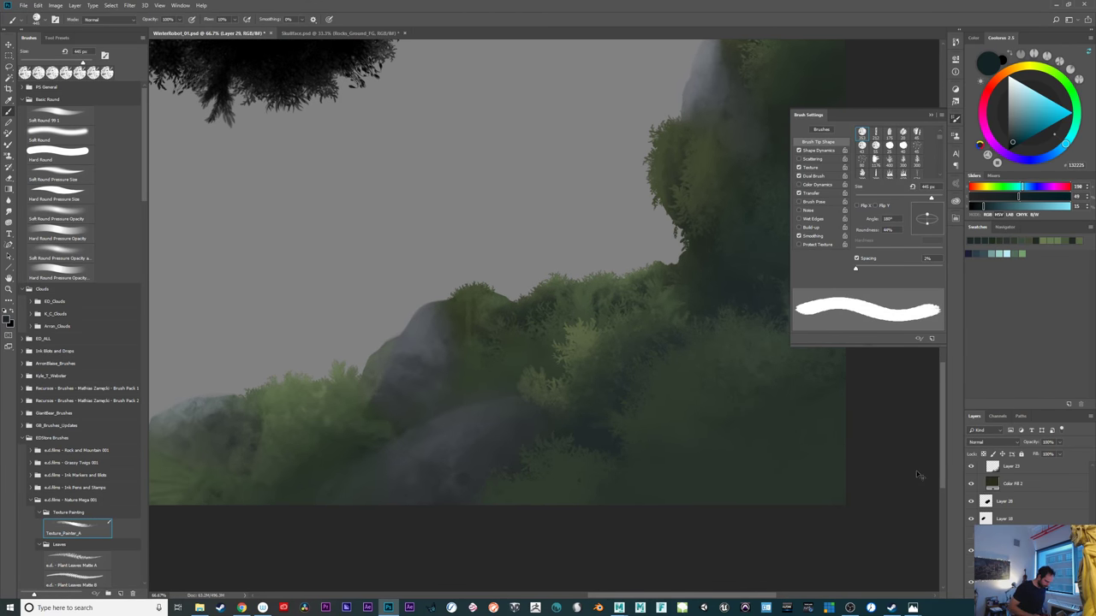
pyautogui.hotkey('ctrl', '-')
pyautogui.moveTo(788, 435); pyautogui.dragTo(590, 502)
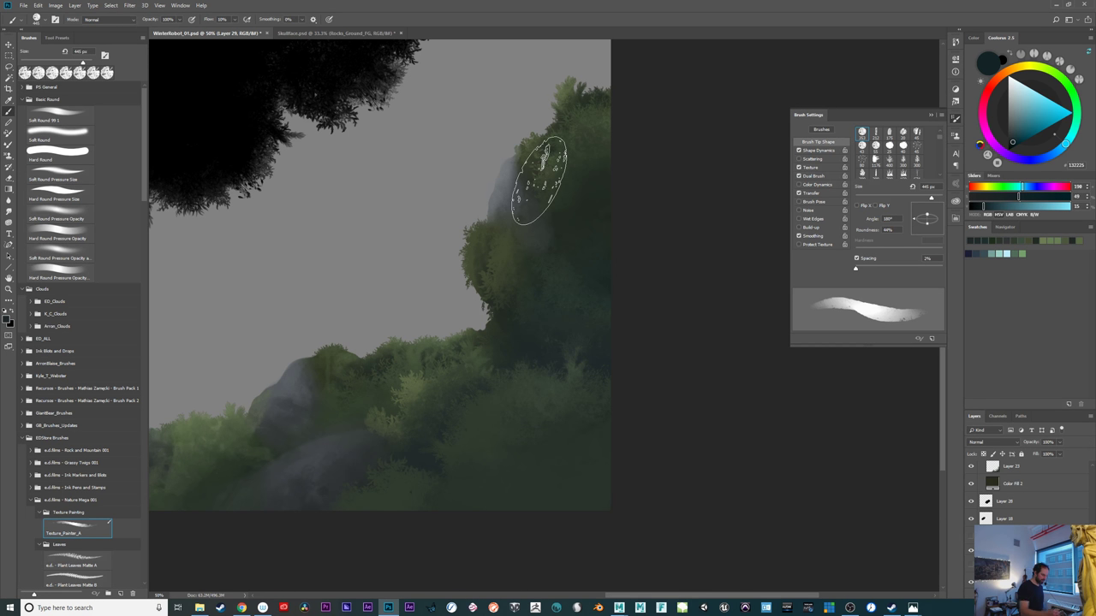
pyautogui.hotkey('ctrl', '+')
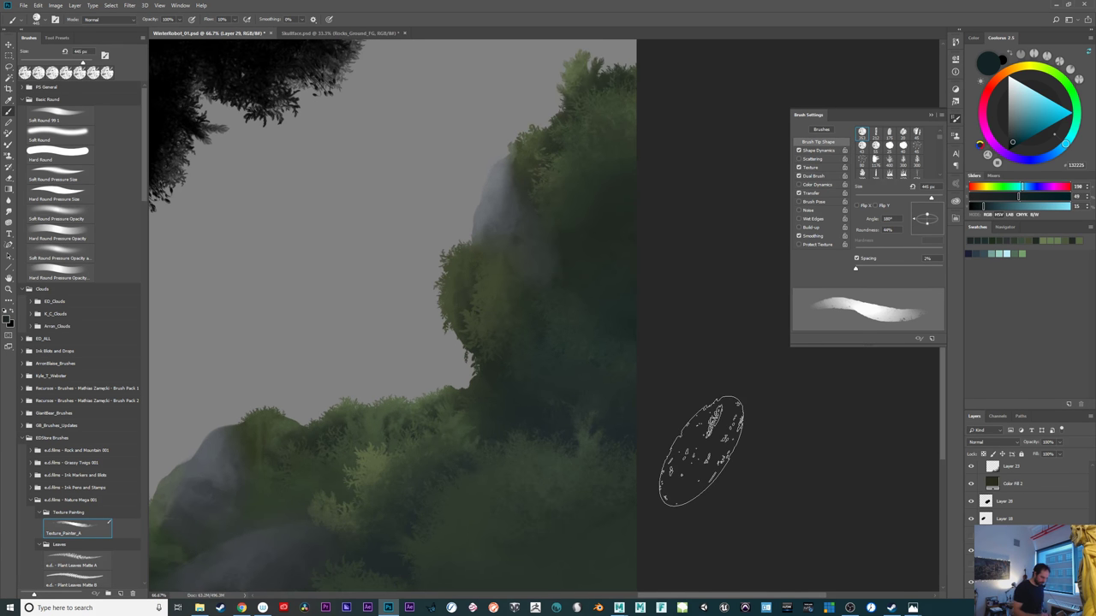
pyautogui.hotkey('ctrl', '+')
pyautogui.moveTo(699, 448)
pyautogui.mouseDown()
pyautogui.moveTo(751, 526)
pyautogui.moveTo(759, 475)
pyautogui.moveTo(716, 440)
pyautogui.moveTo(711, 457)
pyautogui.mouseUp()
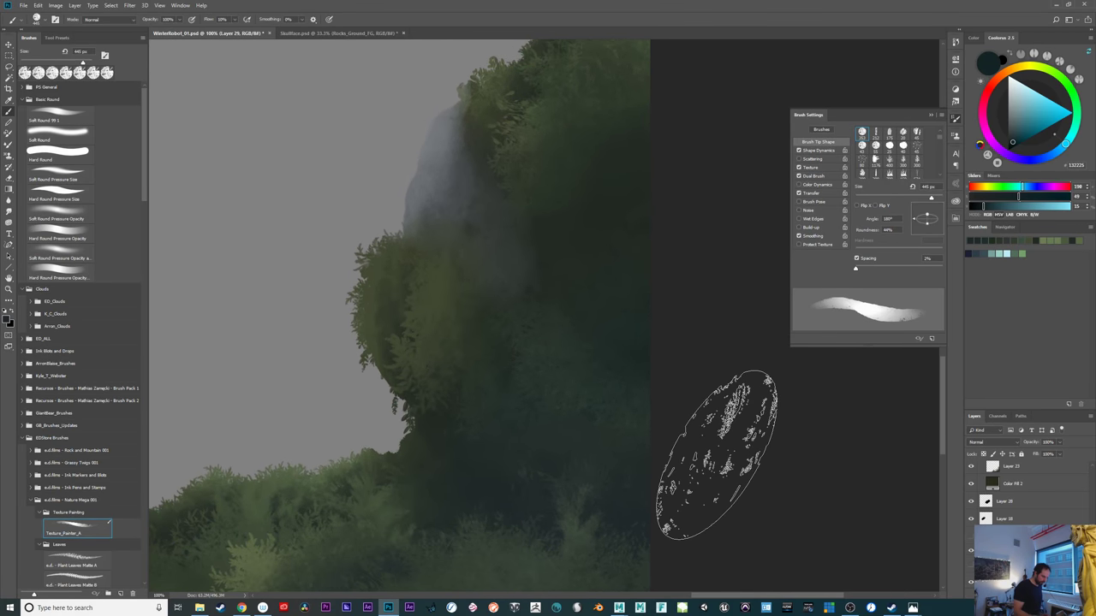
pyautogui.moveTo(614, 355); pyautogui.dragTo(795, 496)
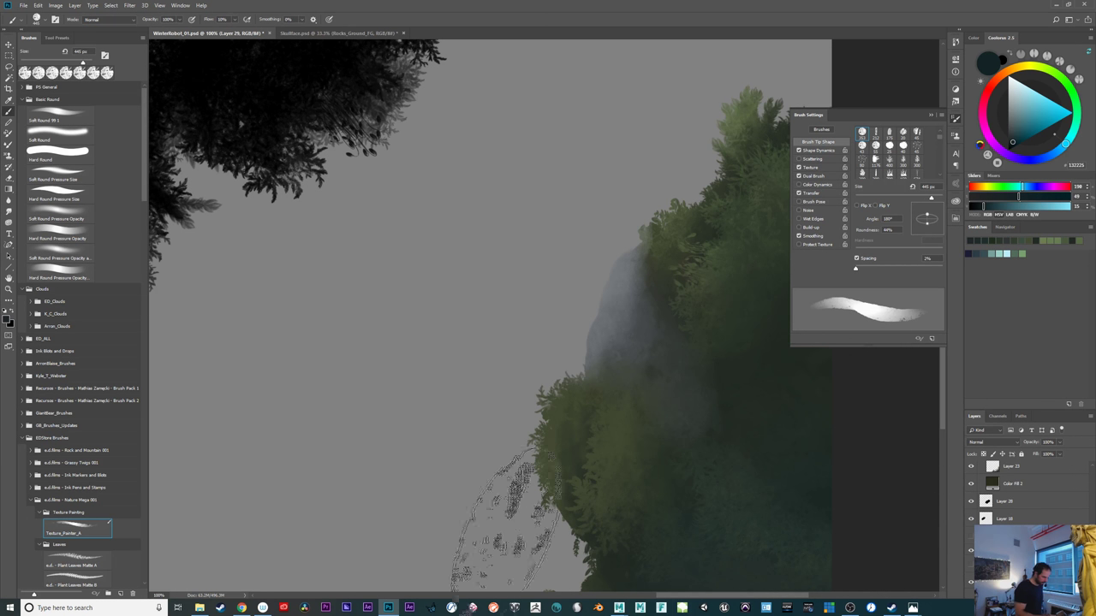
# Load a black foliage silhouette as a selection, then rotate and place it over the dark cliff face beside the upper rock
pyautogui.moveTo(467, 485)
pyautogui.mouseDown()
pyautogui.moveTo(622, 375)
pyautogui.moveTo(746, 379)
pyautogui.mouseUp()
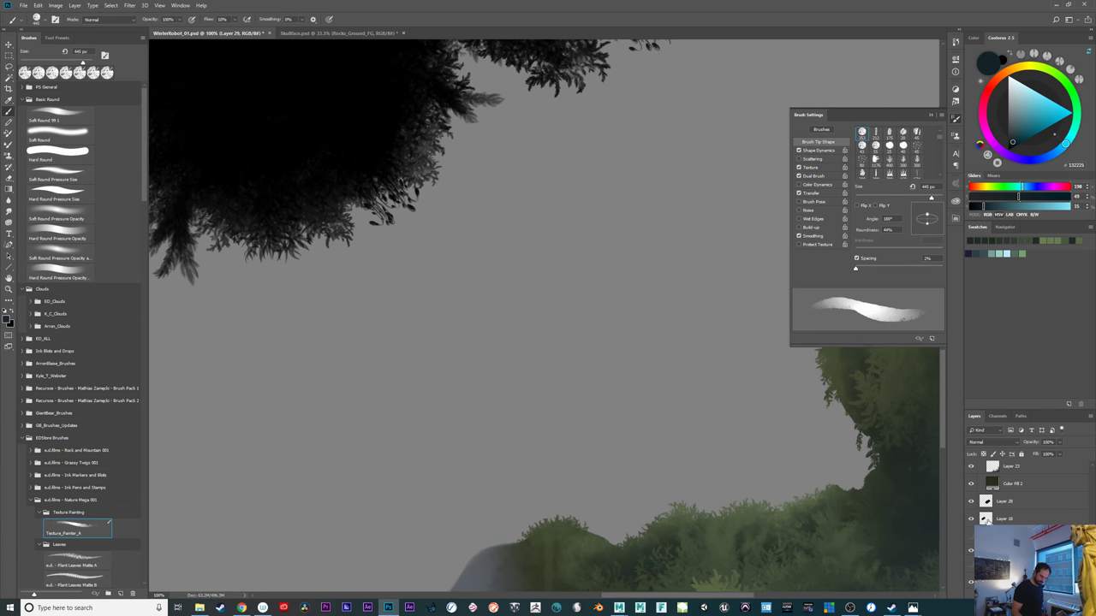
pyautogui.click(116, 7)
pyautogui.click(173, 162)
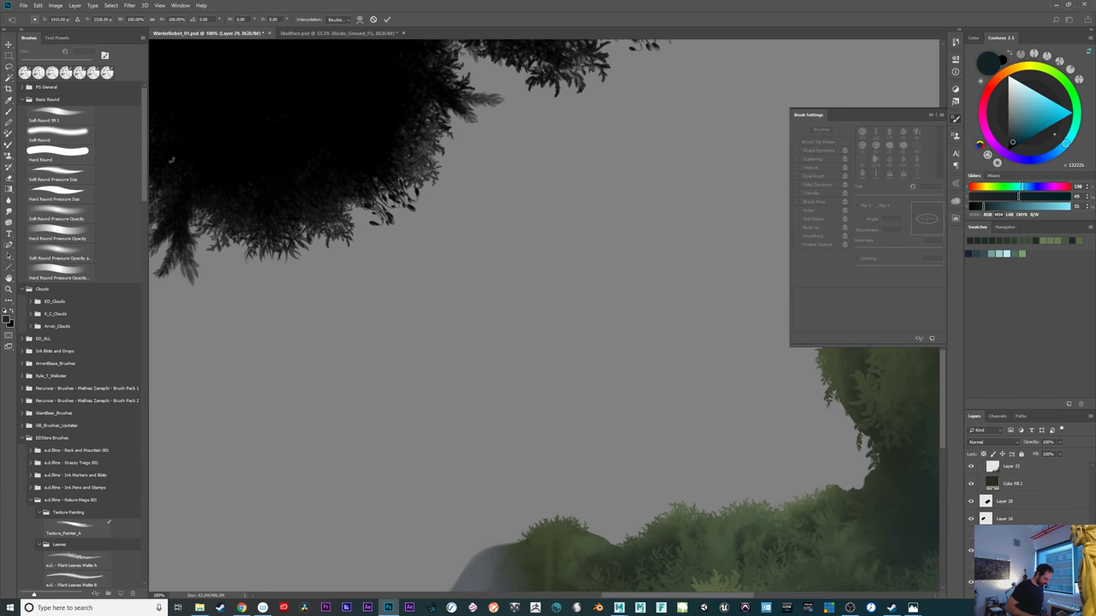
pyautogui.hotkey('ctrl', '-')
pyautogui.moveTo(501, 346); pyautogui.dragTo(539, 479)
pyautogui.moveTo(446, 454); pyautogui.dragTo(732, 390)
pyautogui.moveTo(810, 511); pyautogui.dragTo(689, 333)
pyautogui.press('Return')
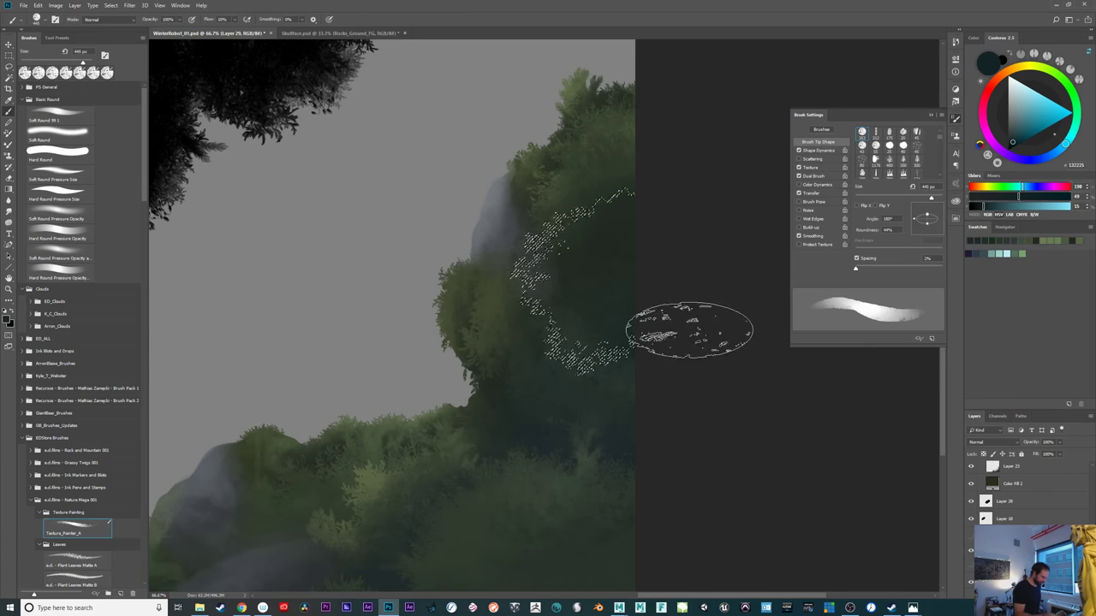
# Paint sampled dark green and a brighter olive green along the selection's leafy edge beside the upper rock
pyautogui.keyDown('alt'); pyautogui.click(611, 137); pyautogui.keyUp('alt')
pyautogui.keyDown('alt'); pyautogui.click(610, 137); pyautogui.keyUp('alt')
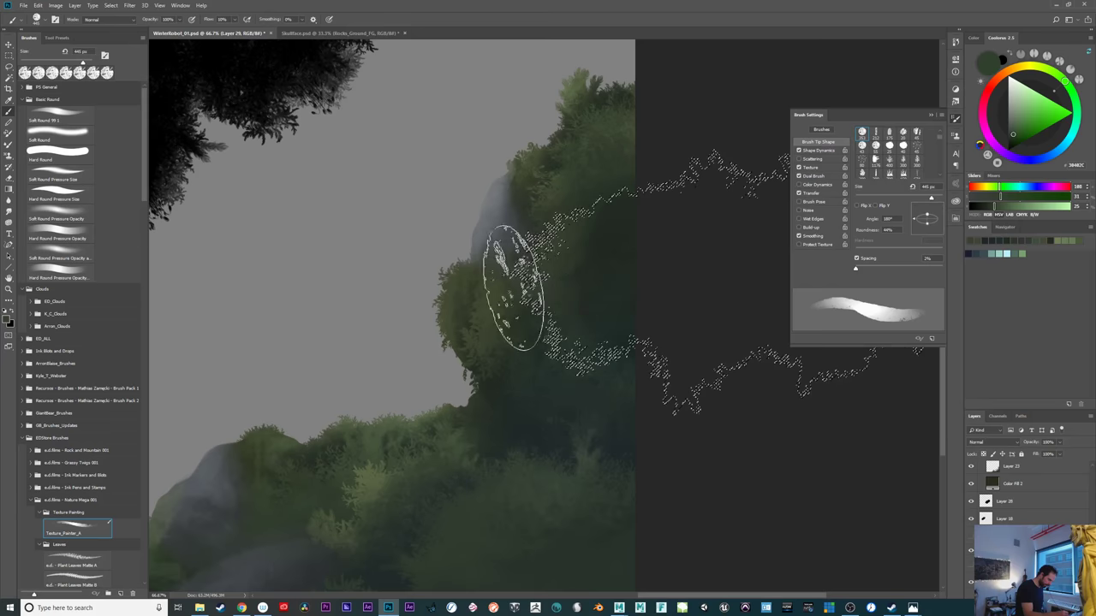
pyautogui.hotkey('ctrl', '+')
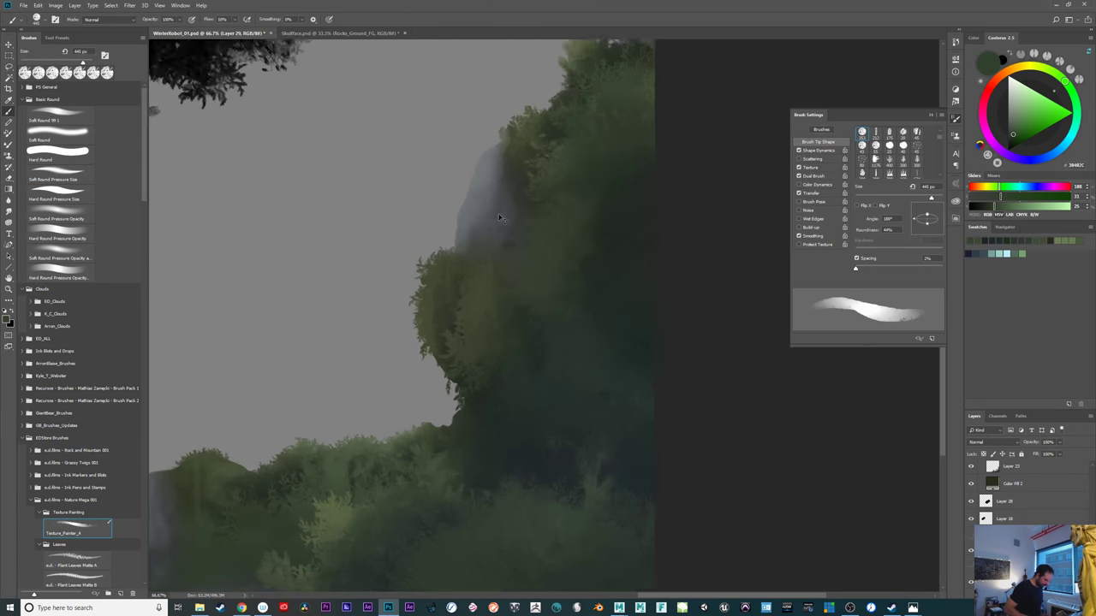
pyautogui.moveTo(687, 383); pyautogui.dragTo(703, 456)
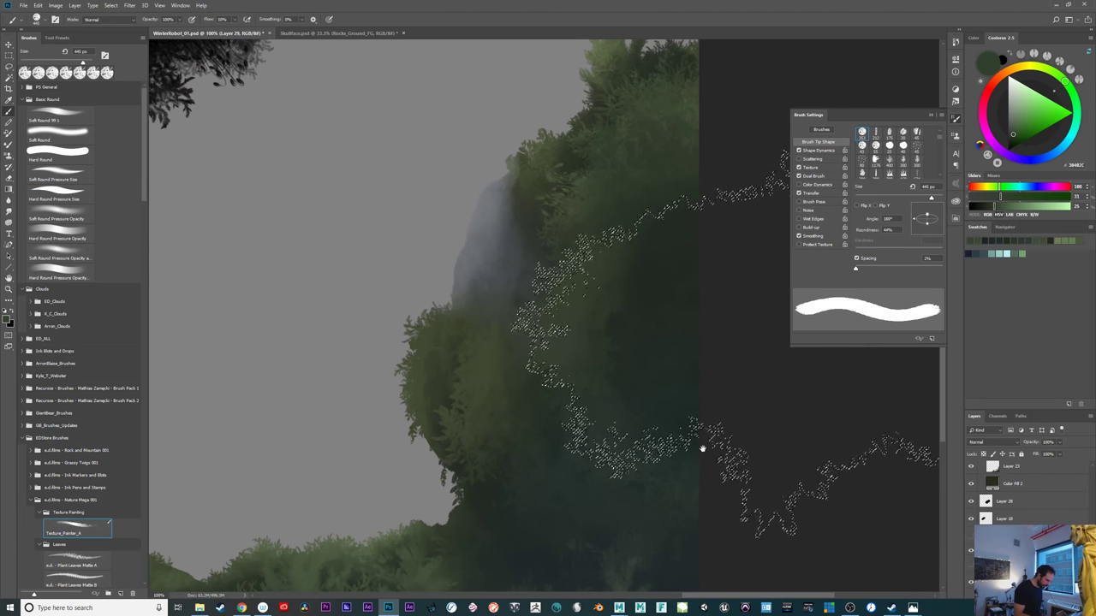
pyautogui.click(1018, 125)
pyautogui.moveTo(1061, 82); pyautogui.dragTo(1059, 76)
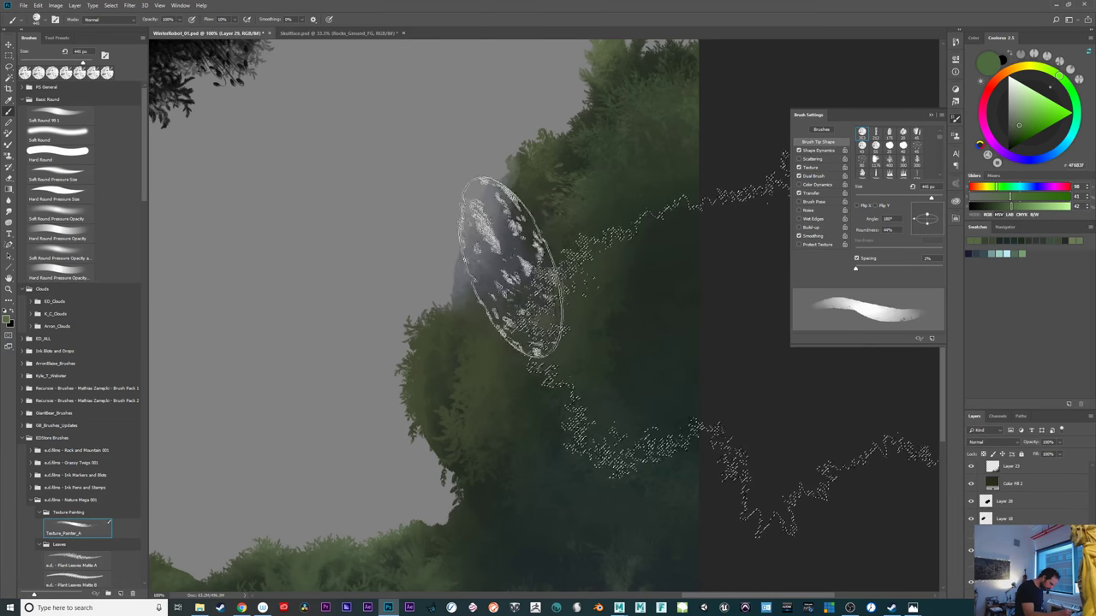
pyautogui.moveTo(511, 231)
pyautogui.mouseDown()
pyautogui.moveTo(562, 322)
pyautogui.moveTo(494, 305)
pyautogui.moveTo(600, 343)
pyautogui.mouseUp()
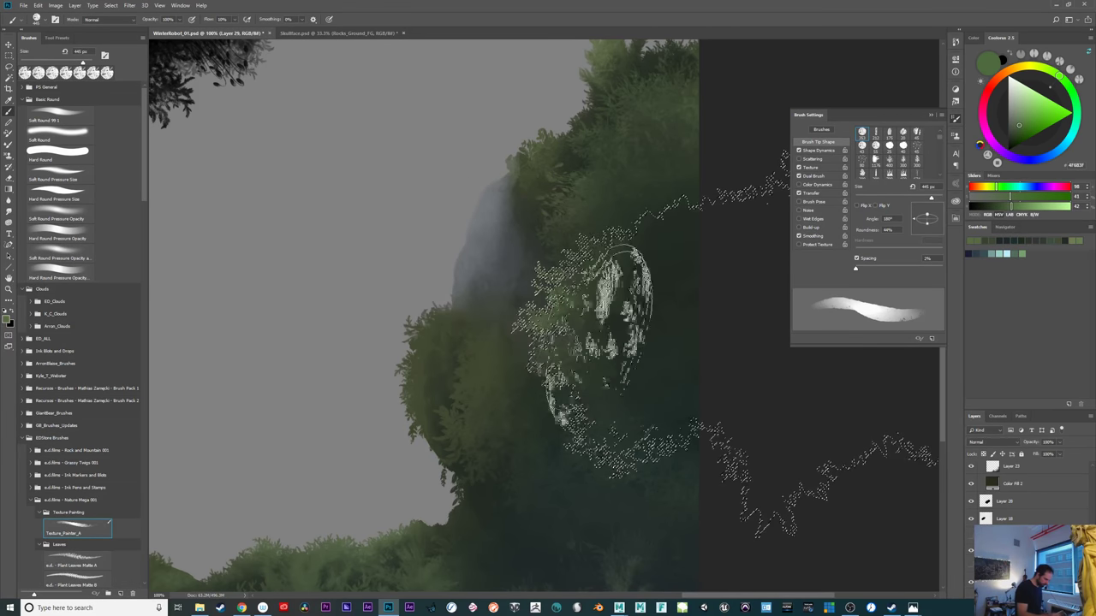
# Deselect the foliage shape and enlarge the Eraser to about 345 px over the cliff's new leaves
pyautogui.moveTo(744, 506)
pyautogui.mouseDown()
pyautogui.moveTo(600, 448)
pyautogui.moveTo(756, 418)
pyautogui.moveTo(739, 385)
pyautogui.mouseUp()
pyautogui.hotkey('ctrl', '-')
pyautogui.hotkey('ctrl', '-')
pyautogui.press('e')
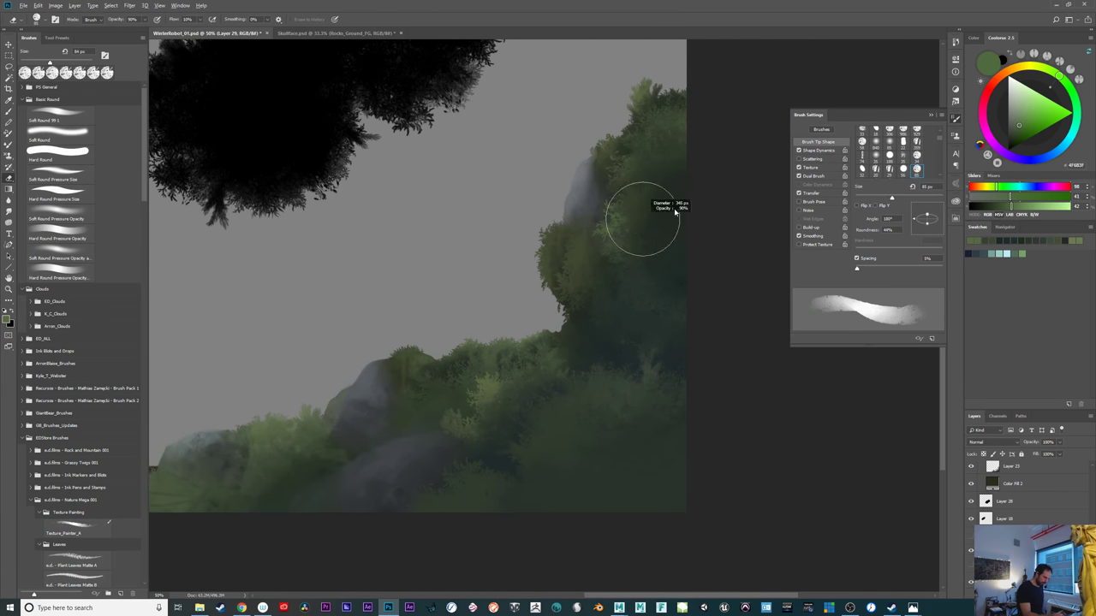
pyautogui.moveTo(676, 212); pyautogui.dragTo(676, 212)
pyautogui.moveTo(753, 479); pyautogui.dragTo(717, 531)
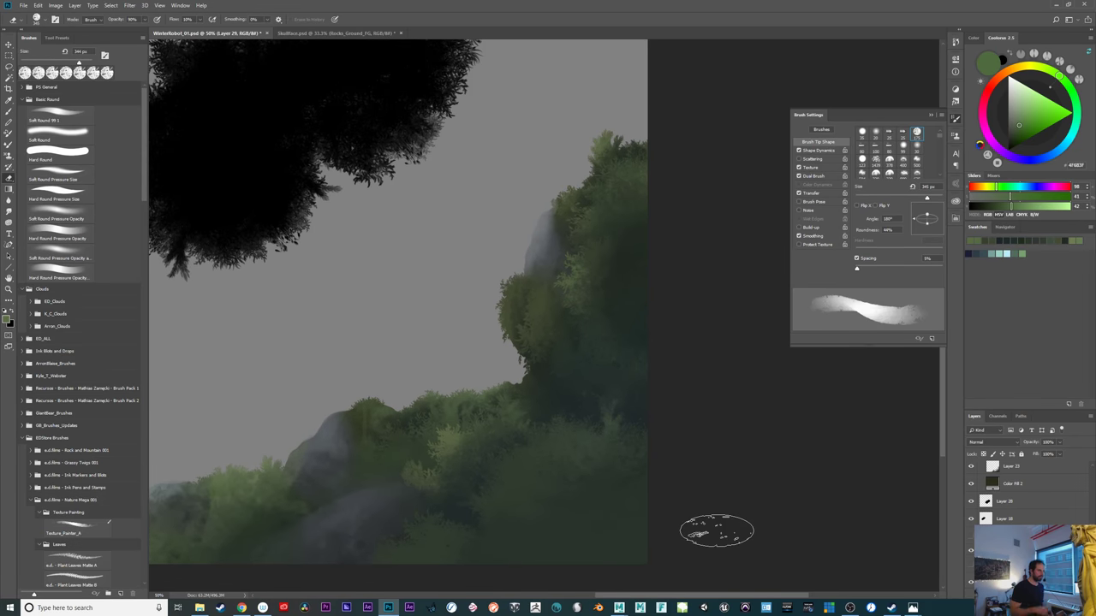
pyautogui.hotkey('ctrl', '+')
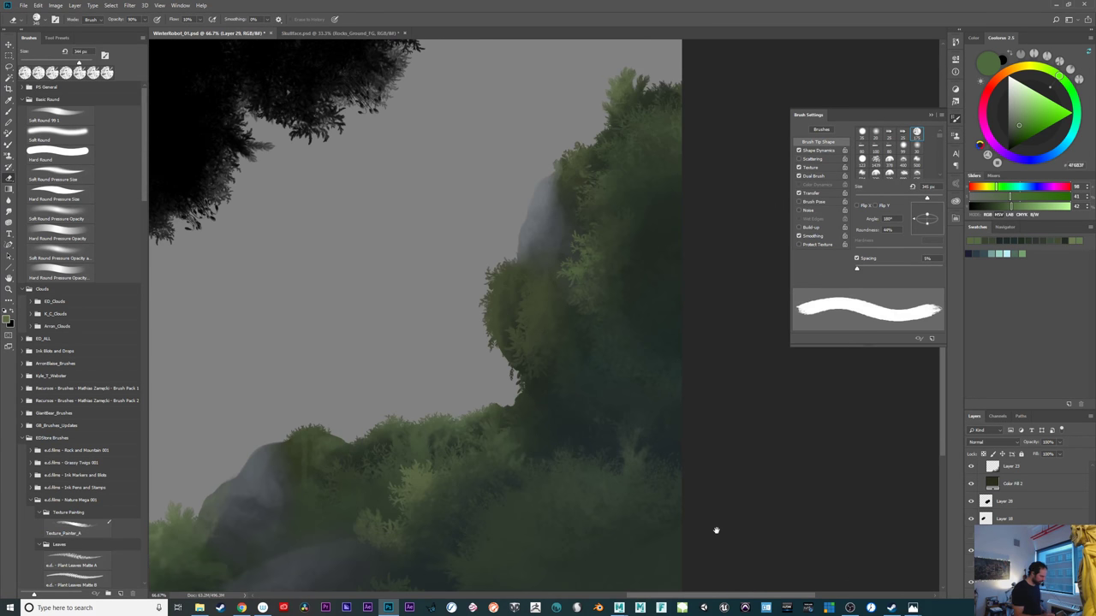
# Load the Ground Rock Top B- brush from the Builder_Rocks group
pyautogui.moveTo(719, 426); pyautogui.dragTo(775, 402)
pyautogui.moveTo(145, 199); pyautogui.dragTo(153, 421)
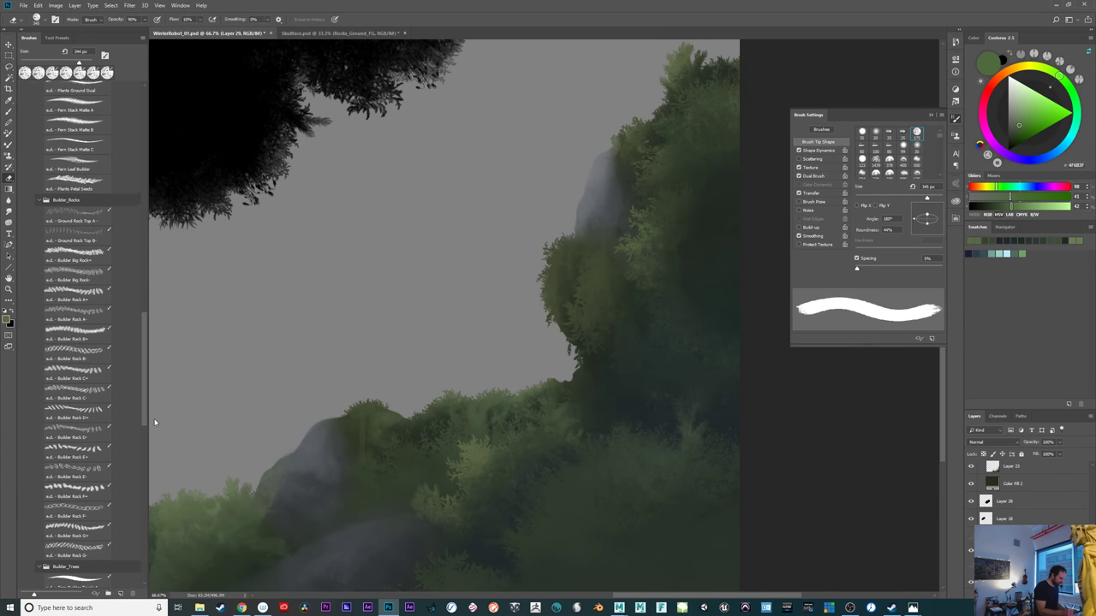
pyautogui.click(84, 229)
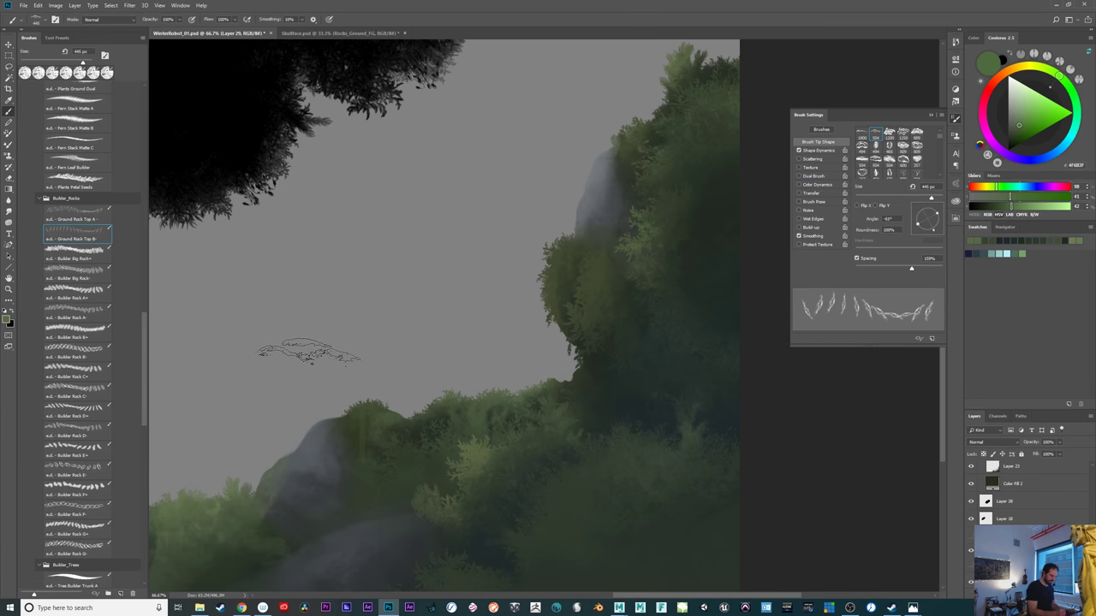
# Show the hidden winter reference painting layer and sample a light blue-grey from its misty background
pyautogui.moveTo(1092, 533); pyautogui.dragTo(1091, 492)
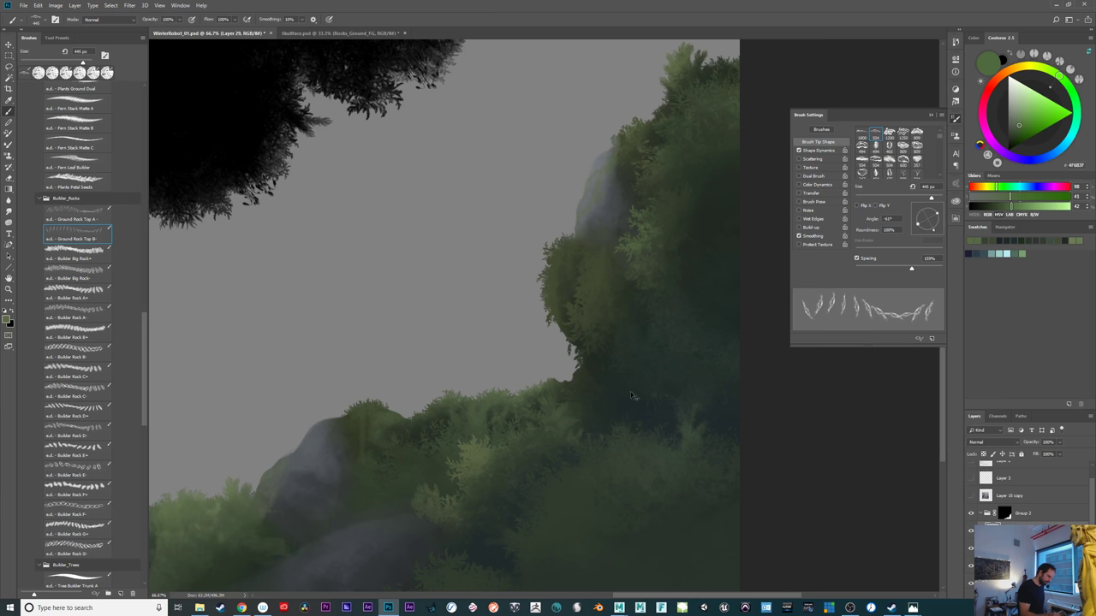
pyautogui.keyDown('alt'); pyautogui.click(550, 172); pyautogui.keyUp('alt')
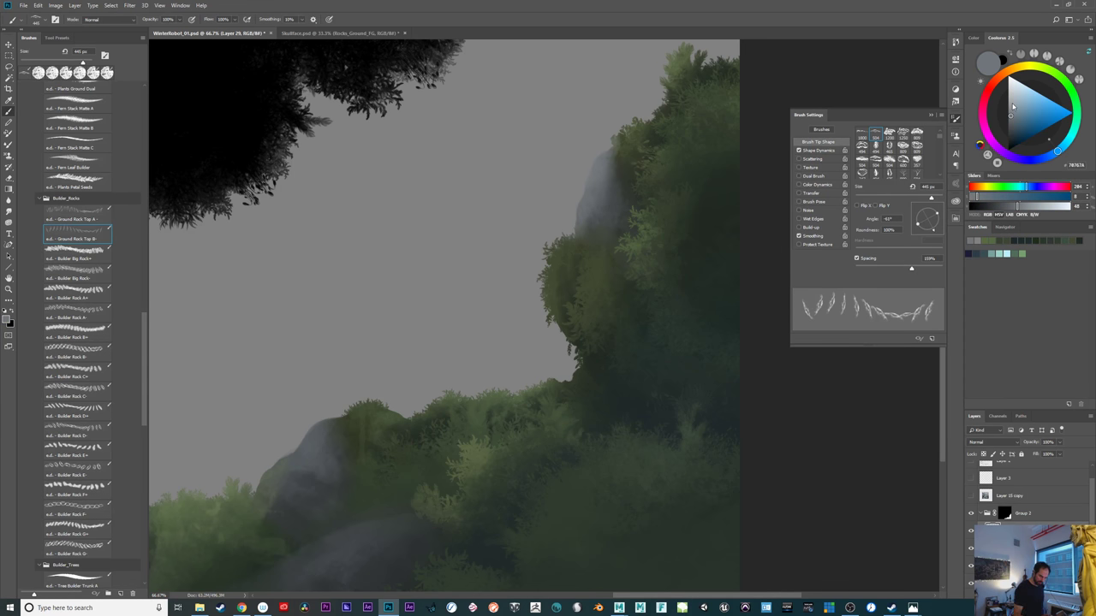
pyautogui.click(972, 511)
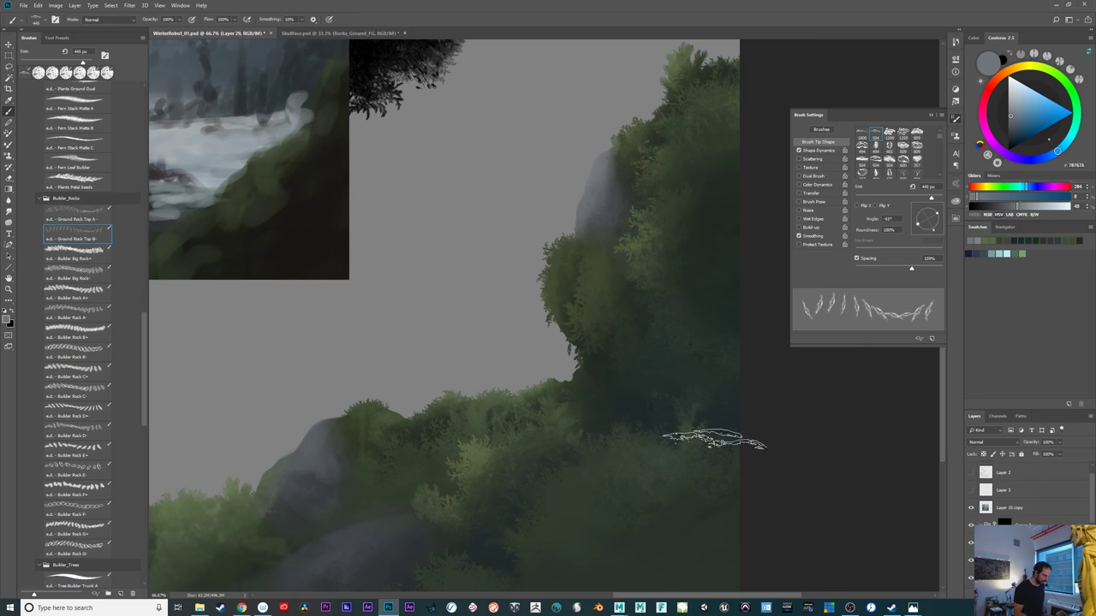
pyautogui.moveTo(524, 309)
pyautogui.mouseDown()
pyautogui.moveTo(655, 445)
pyautogui.moveTo(729, 492)
pyautogui.mouseUp()
pyautogui.keyDown('alt'); pyautogui.click(419, 93); pyautogui.keyUp('alt')
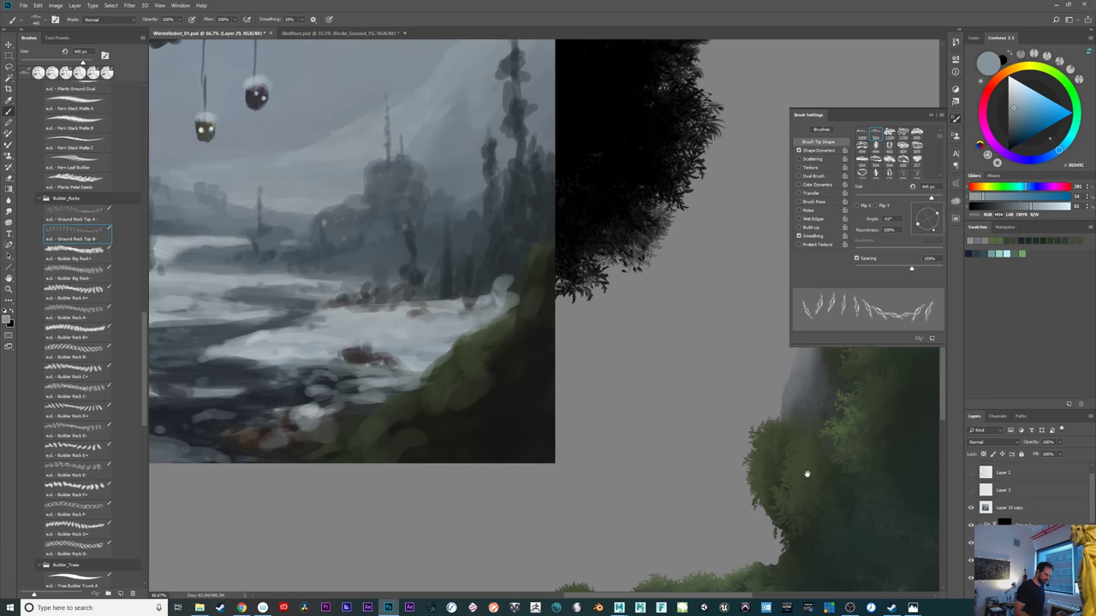
# Stamp light blue-grey Ground Rock Top B- texture along the outer edge of the cliff's upper rock
pyautogui.moveTo(808, 471); pyautogui.dragTo(604, 433)
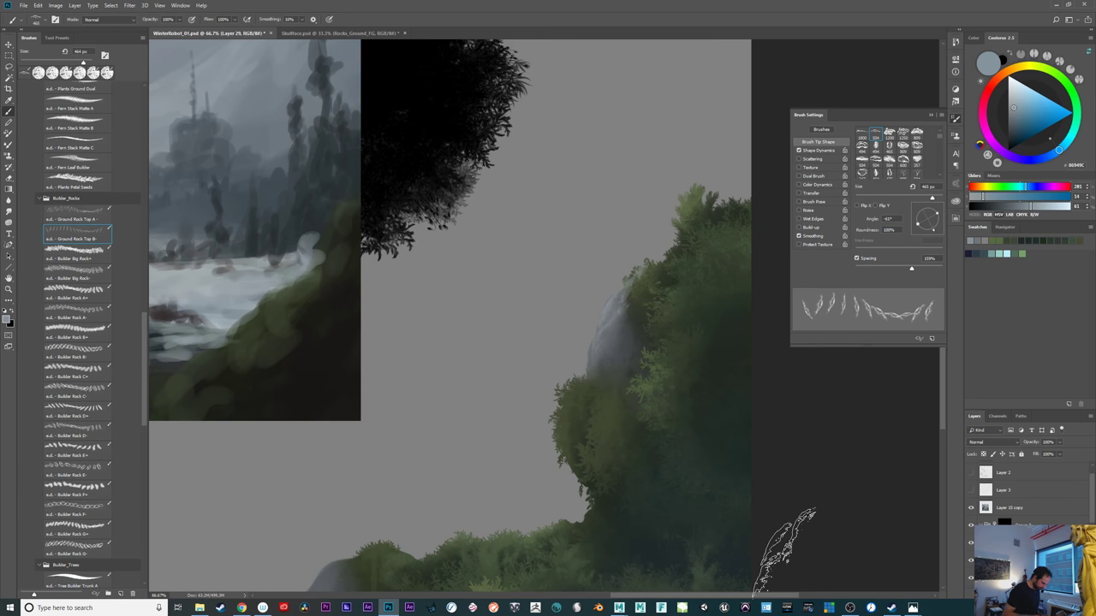
pyautogui.hotkey('ctrl', '+')
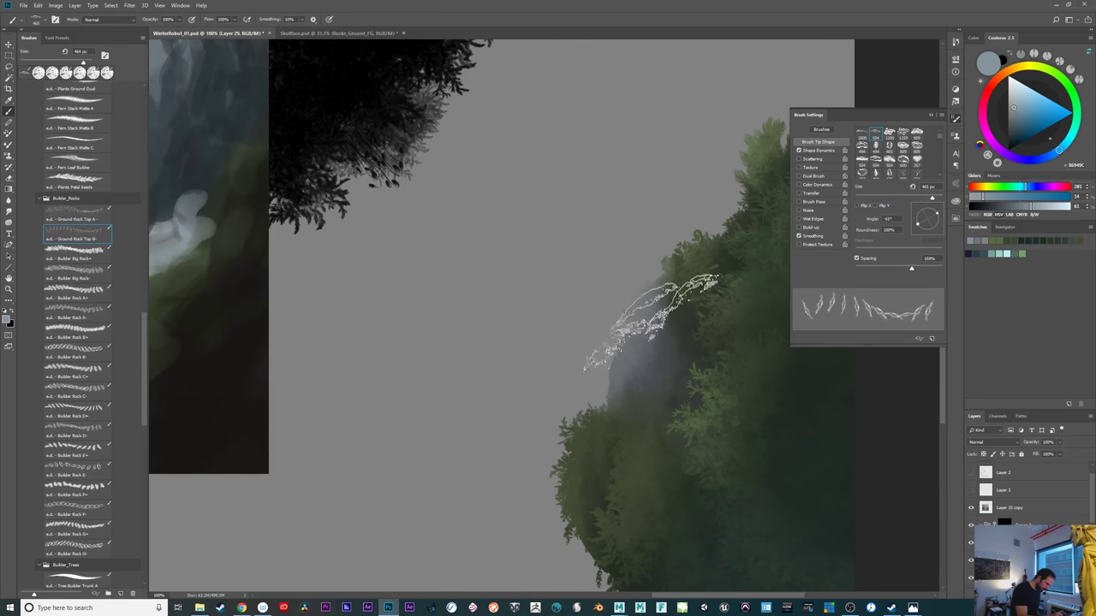
pyautogui.click(653, 320)
pyautogui.click(651, 322)
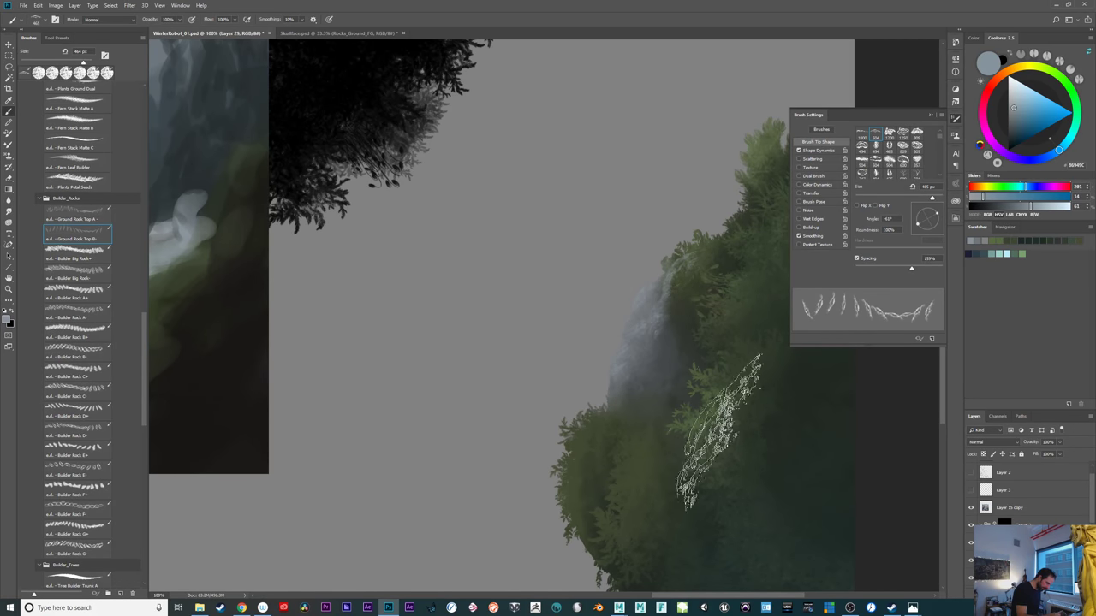
# Erase the light rock texture spilling onto the leaves beside the cliff's upper rock
pyautogui.moveTo(900, 519); pyautogui.dragTo(873, 508)
pyautogui.press('e')
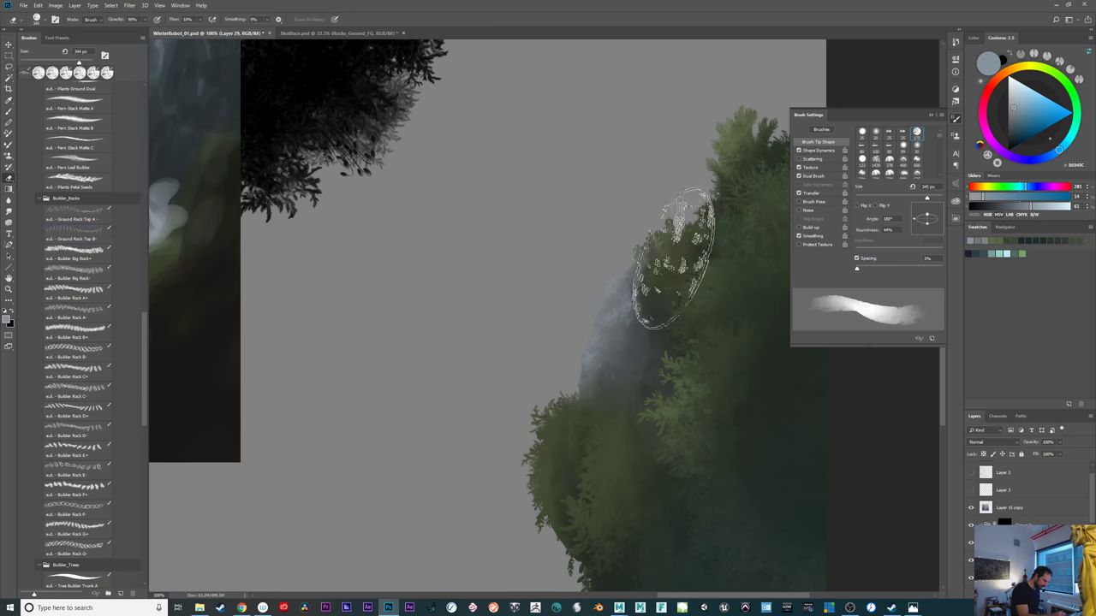
pyautogui.moveTo(667, 217); pyautogui.dragTo(673, 265)
pyautogui.moveTo(673, 213); pyautogui.dragTo(680, 279)
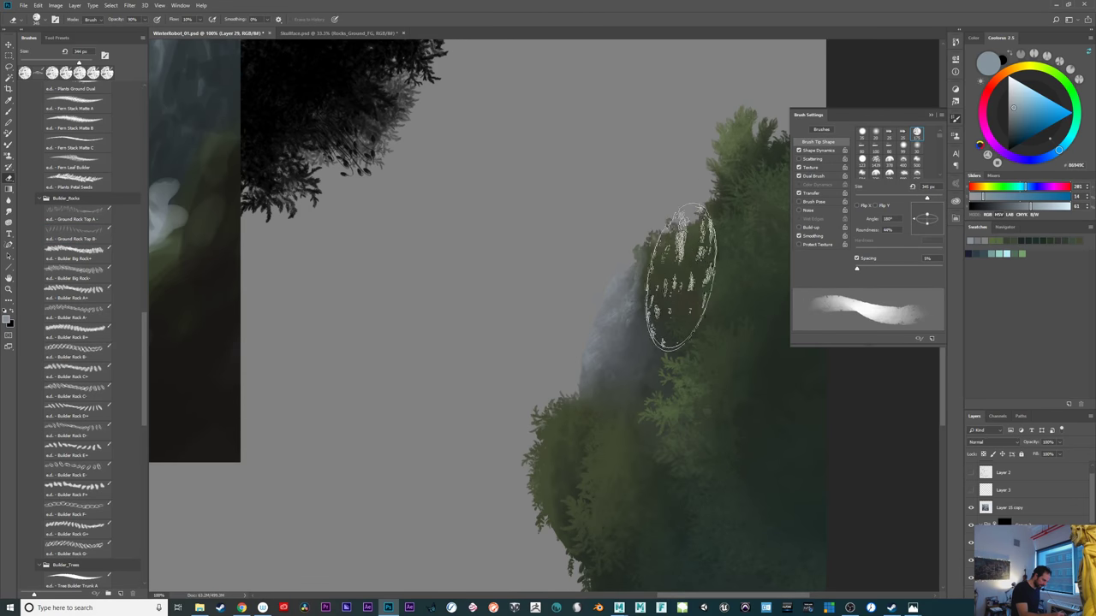
# Load the Builder Rock A+ brush and try light blue-grey stamps over the upper rock and the foliage below it
pyautogui.press('b')
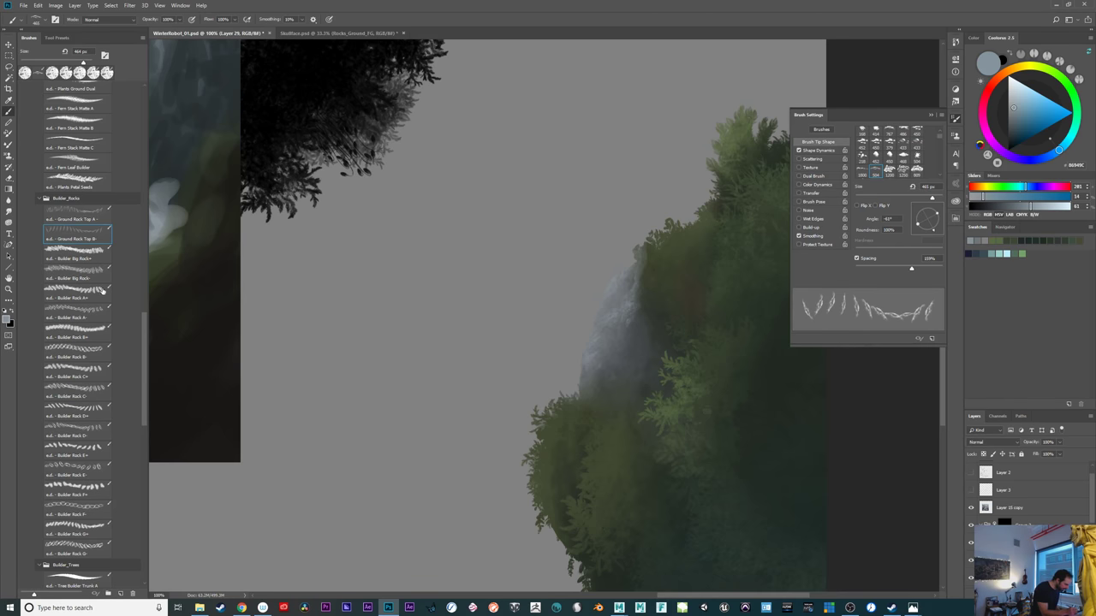
pyautogui.click(94, 295)
pyautogui.click(642, 344)
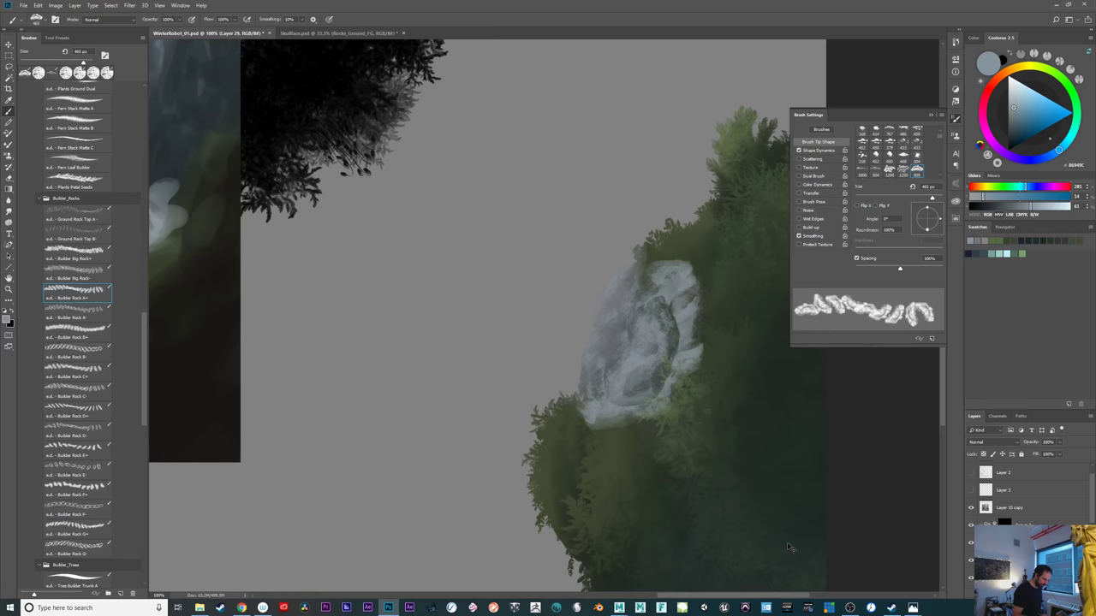
pyautogui.hotkey('ctrl', 'z')
pyautogui.click(699, 488)
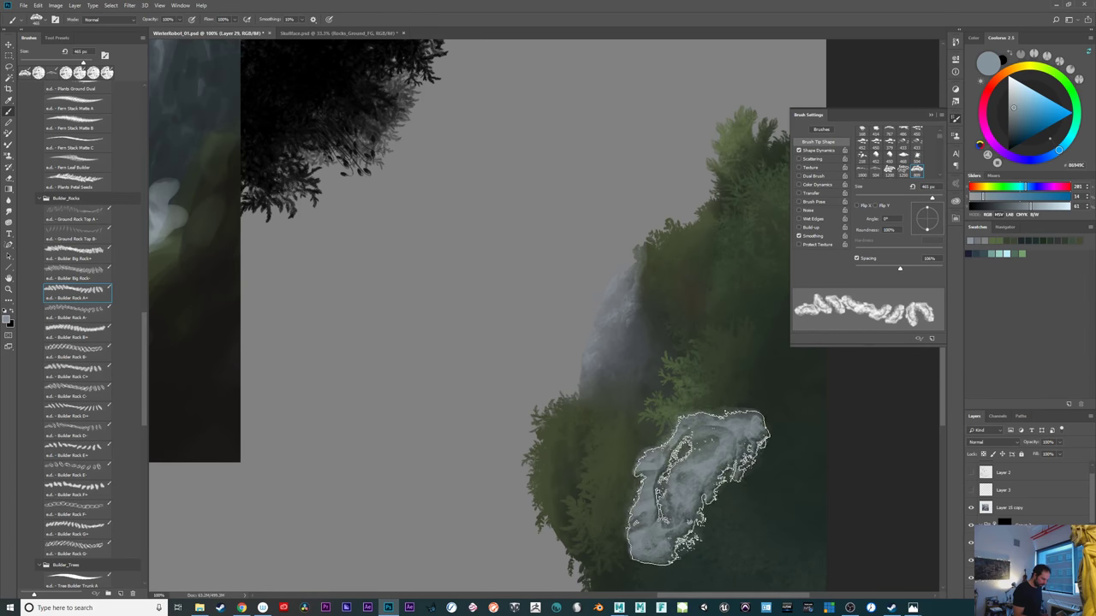
pyautogui.moveTo(856, 502); pyautogui.dragTo(796, 465)
pyautogui.hotkey('ctrl', 'z')
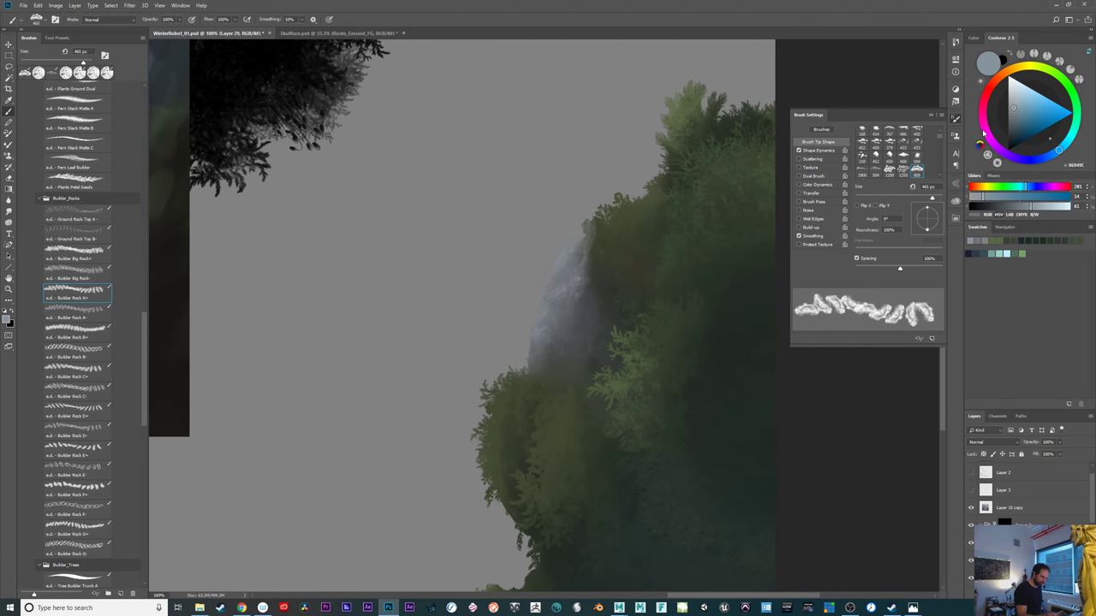
# Stamp dark blue-green Builder Rock A+ shading on the upper rock's shadow side on a new layer, and erase the overlap
pyautogui.keyDown('alt'); pyautogui.click(593, 329); pyautogui.keyUp('alt')
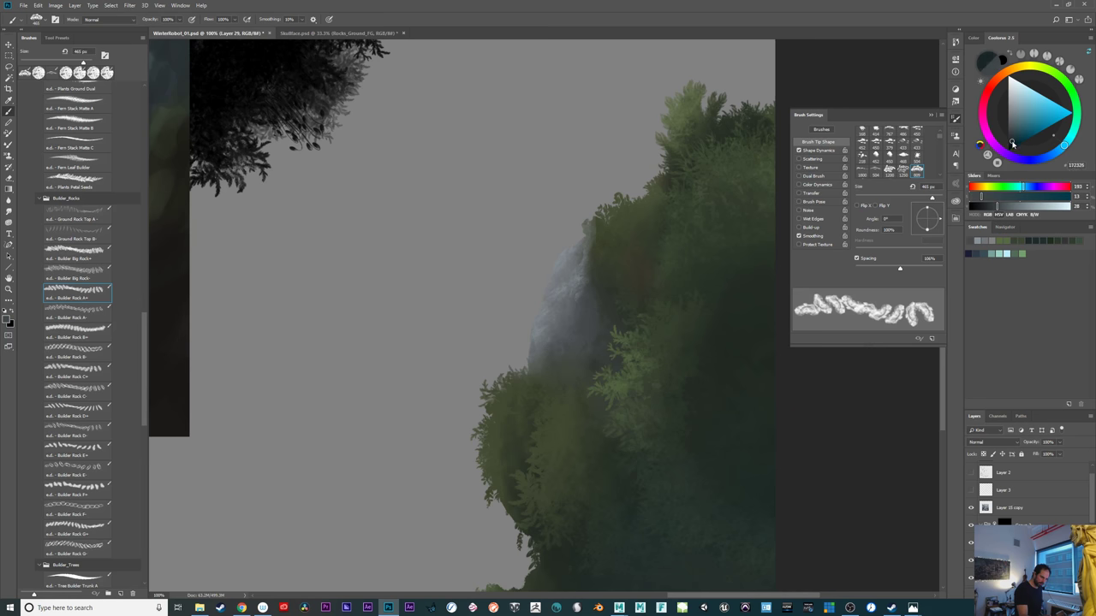
pyautogui.click(1013, 144)
pyautogui.click(600, 368)
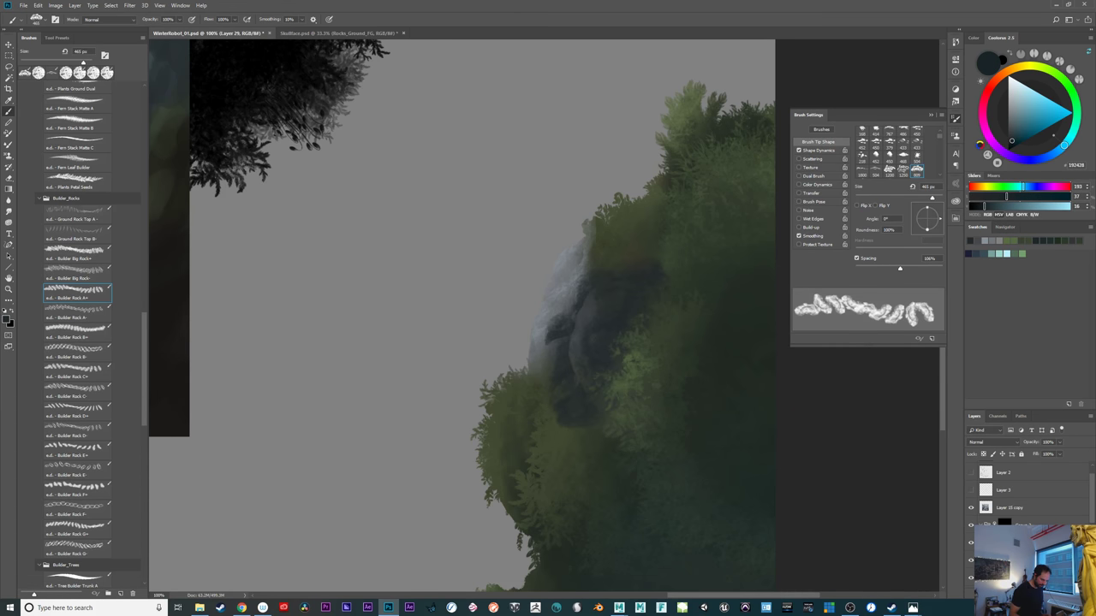
pyautogui.hotkey('ctrl', 'z')
pyautogui.click(970, 542)
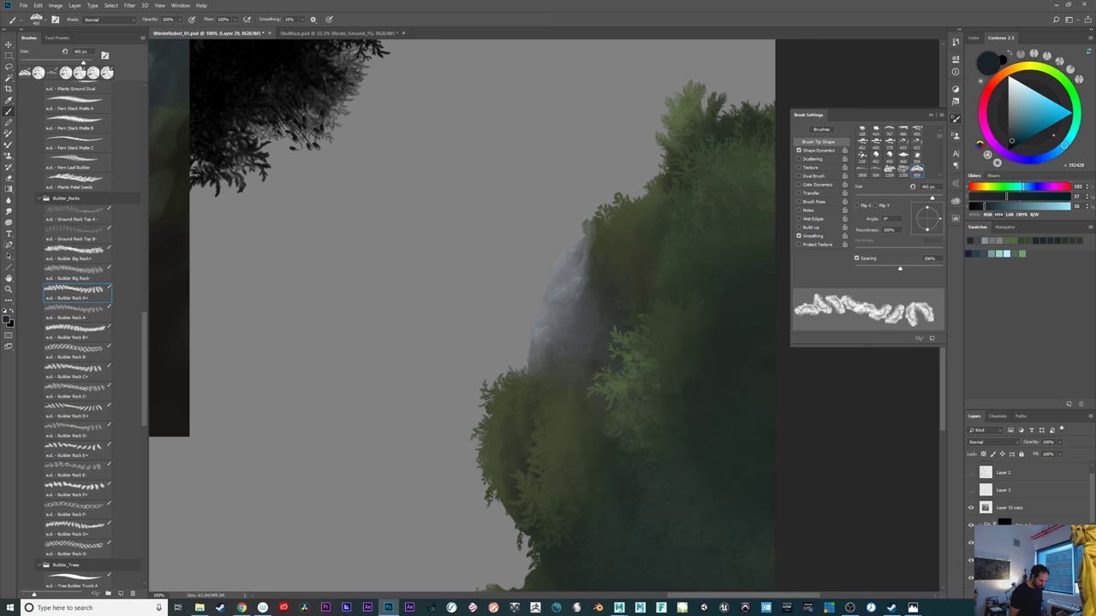
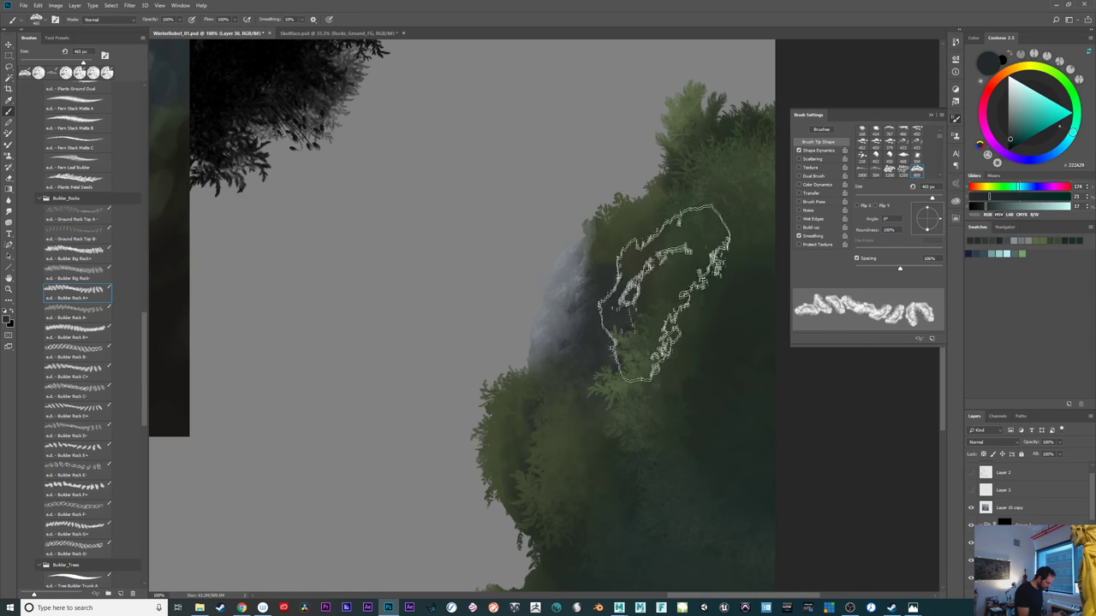
pyautogui.press('e')
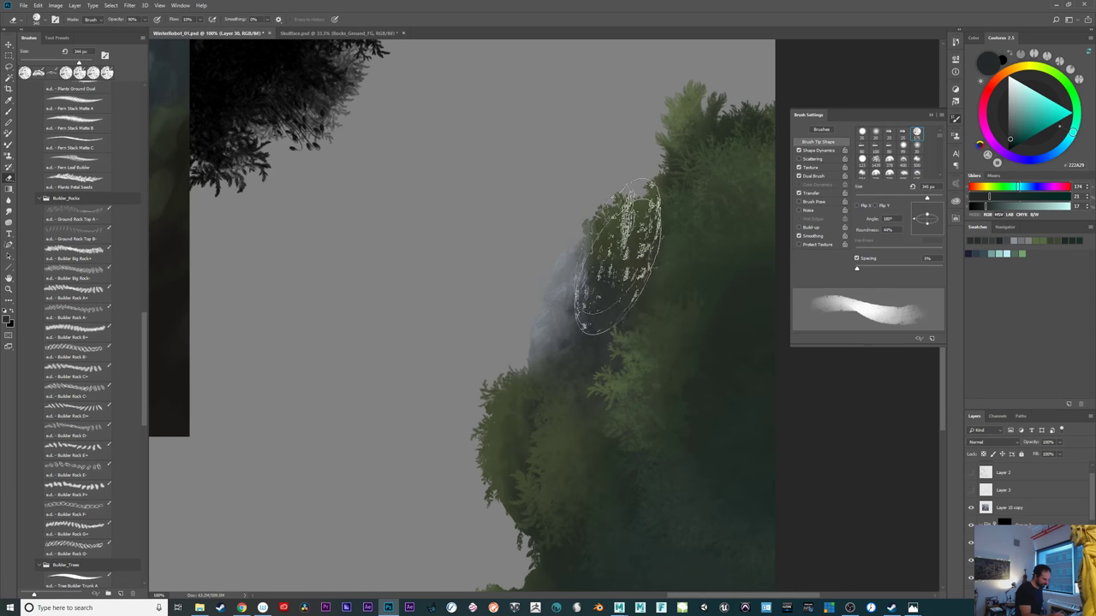
# Try a dark Builder Rock A+ stamp on the grey rock between the bushes of the lower hillside
pyautogui.moveTo(721, 489)
pyautogui.mouseDown()
pyautogui.moveTo(763, 416)
pyautogui.moveTo(735, 425)
pyautogui.moveTo(745, 359)
pyautogui.mouseUp()
pyautogui.moveTo(651, 579); pyautogui.dragTo(678, 470)
pyautogui.moveTo(552, 518); pyautogui.dragTo(770, 443)
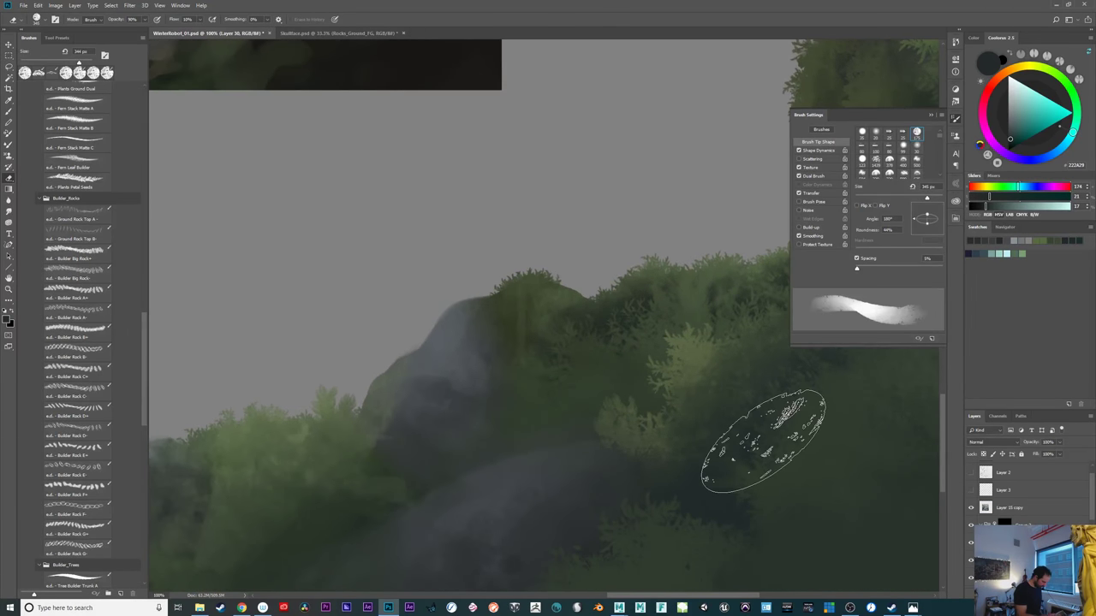
pyautogui.press('b')
pyautogui.moveTo(453, 416); pyautogui.dragTo(446, 428)
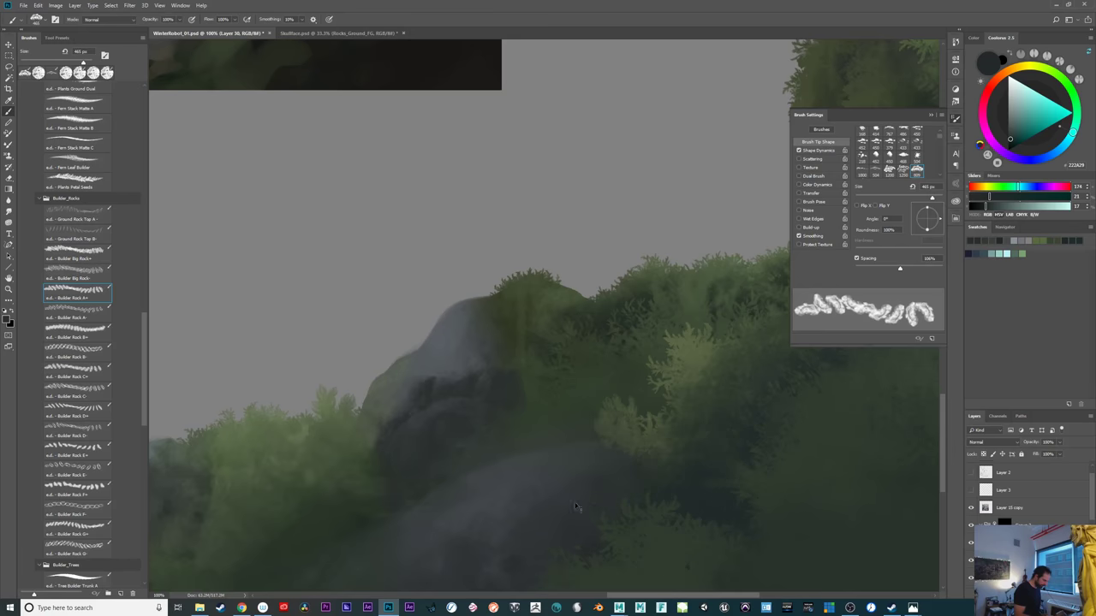
pyautogui.hotkey('ctrl', 'z')
pyautogui.press(']')
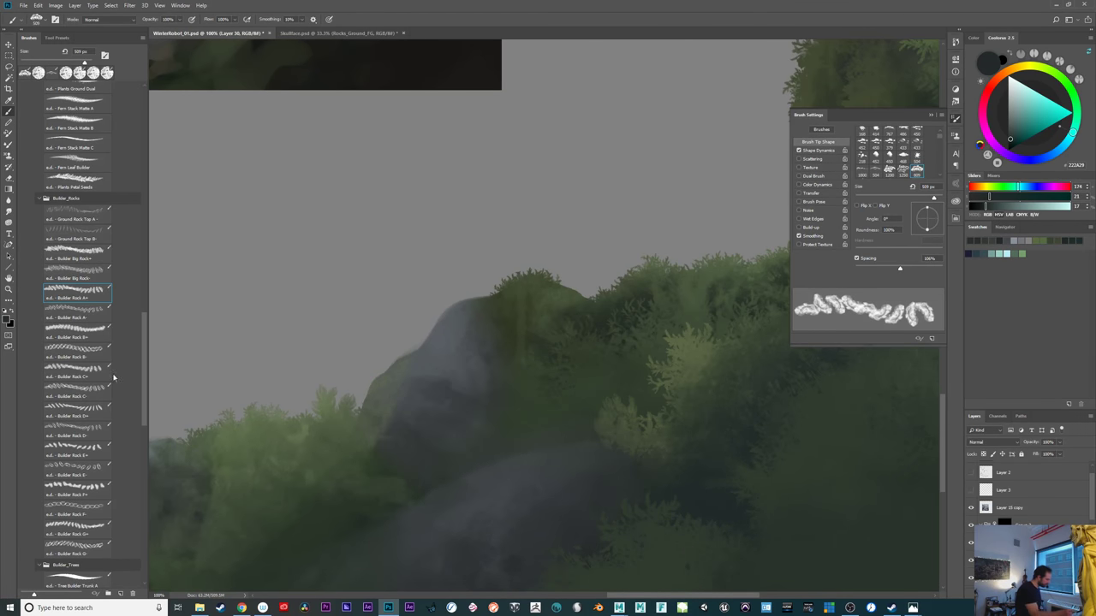
# Stamp dark Builder Rock B+ shading on the lower hillside rock and erase the overflow with an eraser of about 246 px
pyautogui.click(101, 330)
pyautogui.moveTo(496, 399)
pyautogui.mouseDown()
pyautogui.moveTo(533, 416)
pyautogui.moveTo(477, 428)
pyautogui.moveTo(480, 454)
pyautogui.moveTo(484, 405)
pyautogui.moveTo(499, 406)
pyautogui.mouseUp()
pyautogui.hotkey('ctrl', 'z')
pyautogui.moveTo(476, 457); pyautogui.dragTo(495, 468)
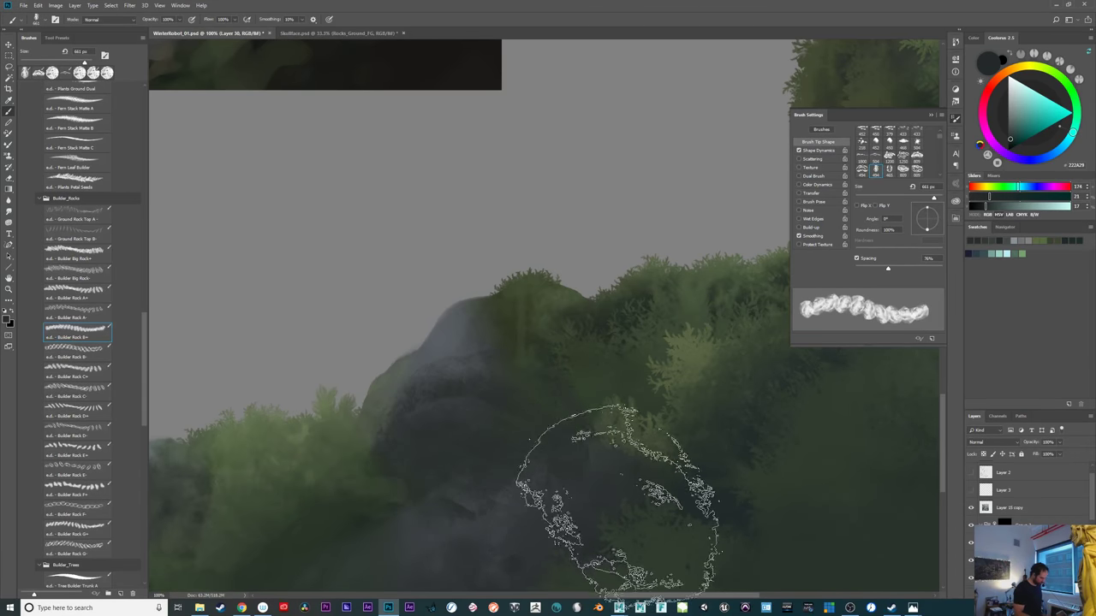
pyautogui.press('e')
pyautogui.keyDown('alt'); pyautogui.rightClick(560, 475); pyautogui.keyUp('alt')
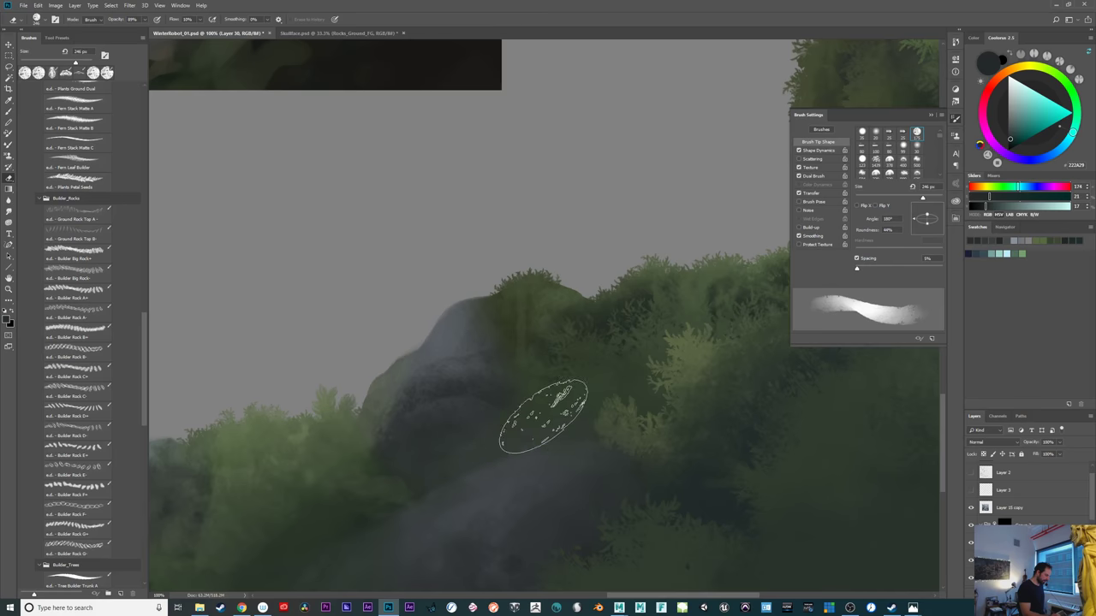
# Load the Builder Rock B- brush and start a new layer for the hillside rock's texture
pyautogui.press('b')
pyautogui.click(82, 328)
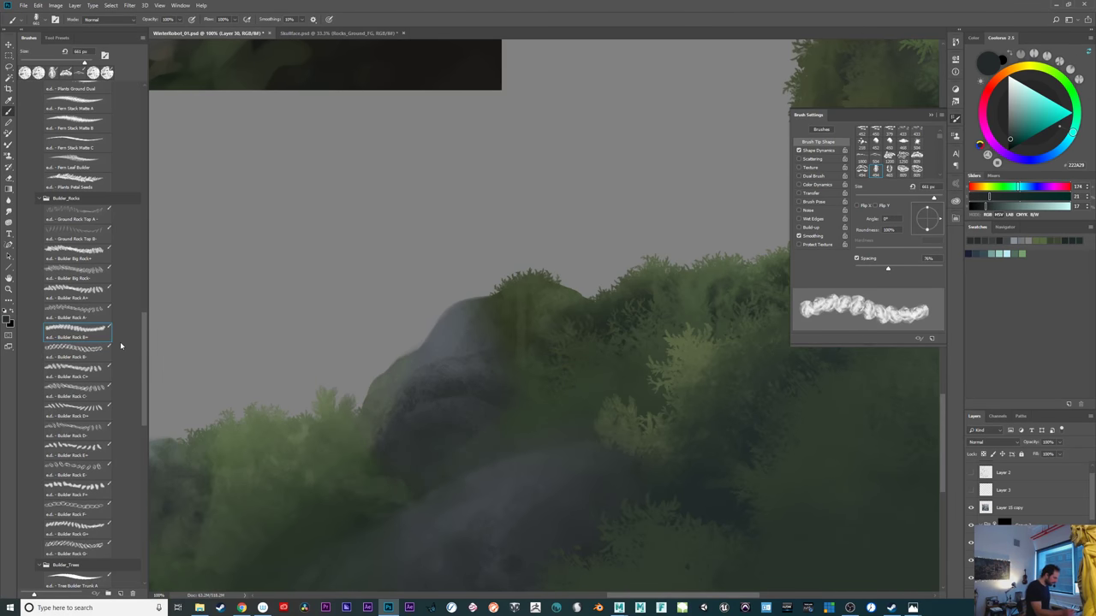
pyautogui.click(100, 356)
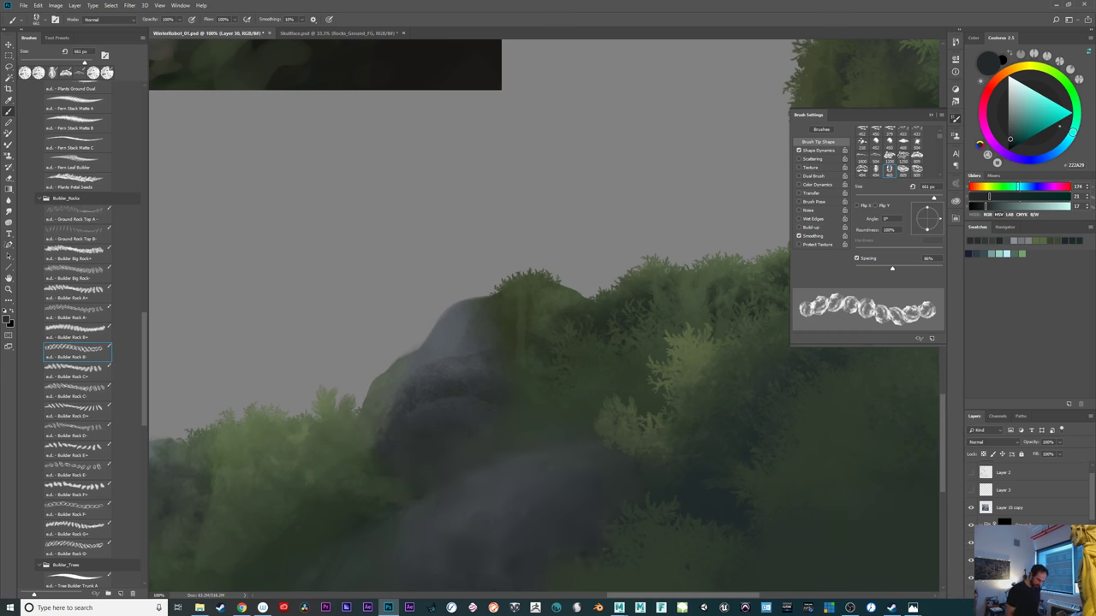
pyautogui.click(476, 411)
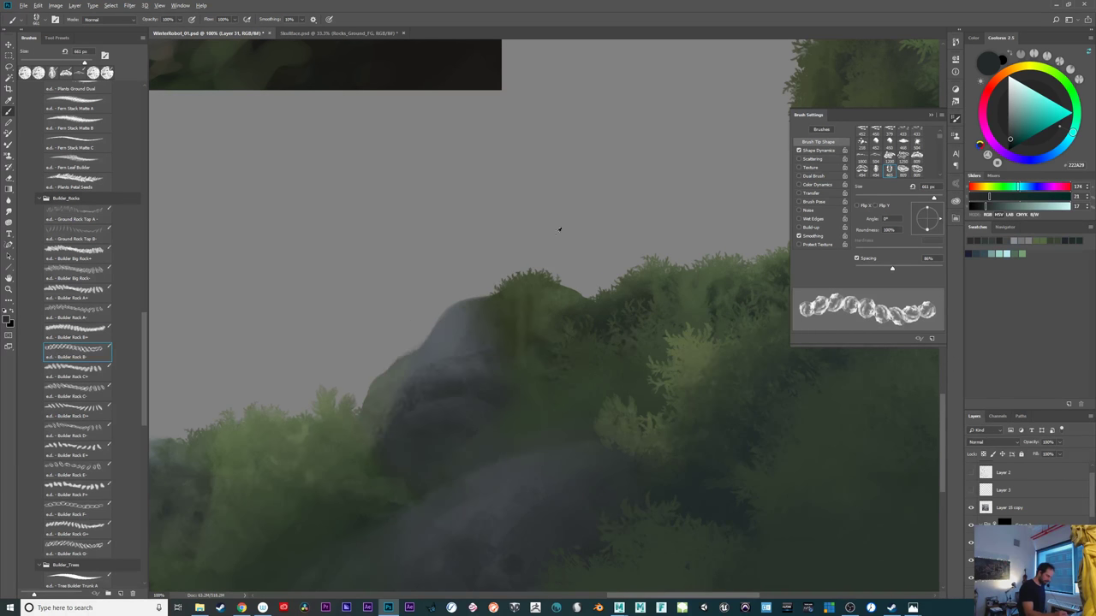
# Sample a light blue-grey from the misty trees in the winter reference painting
pyautogui.moveTo(582, 227); pyautogui.dragTo(626, 587)
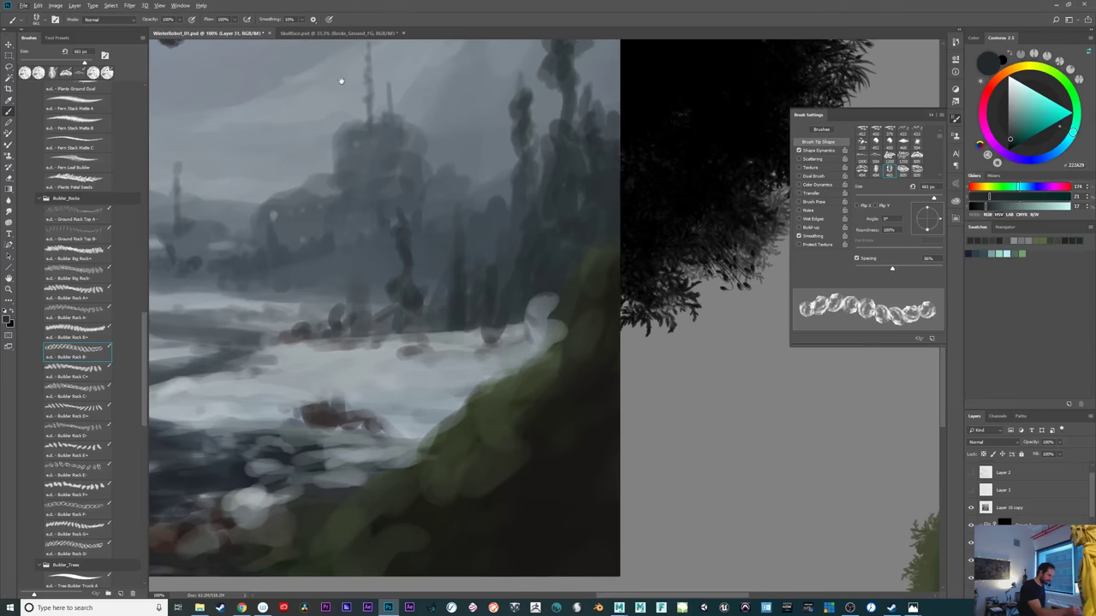
pyautogui.keyDown('alt'); pyautogui.click(396, 124); pyautogui.keyUp('alt')
pyautogui.moveTo(648, 501); pyautogui.dragTo(727, 126)
pyautogui.moveTo(642, 401)
pyautogui.mouseDown()
pyautogui.moveTo(619, 355)
pyautogui.moveTo(480, 310)
pyautogui.mouseUp()
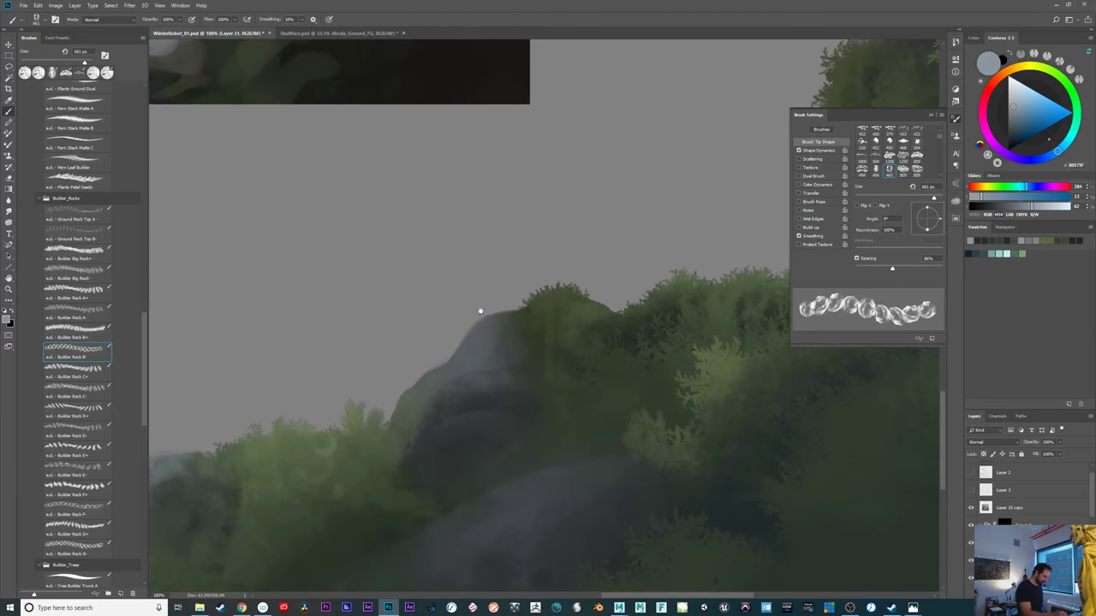
# Stamp light Builder Rock B- texture on the hillside rock and erase it except along the rock's outer upper edge
pyautogui.click(530, 397)
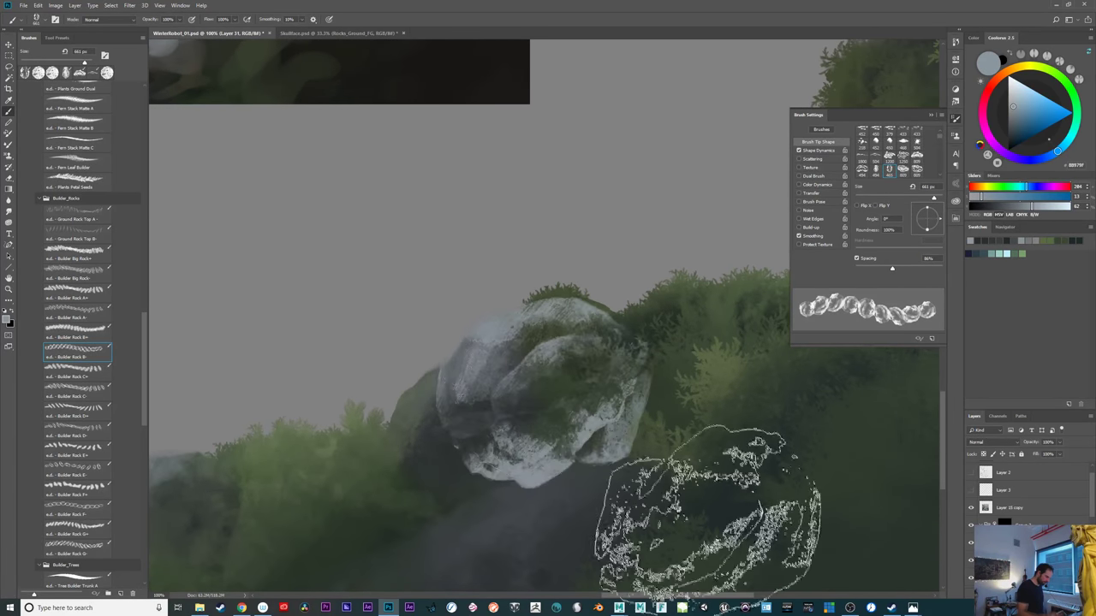
pyautogui.hotkey('ctrl', 'z')
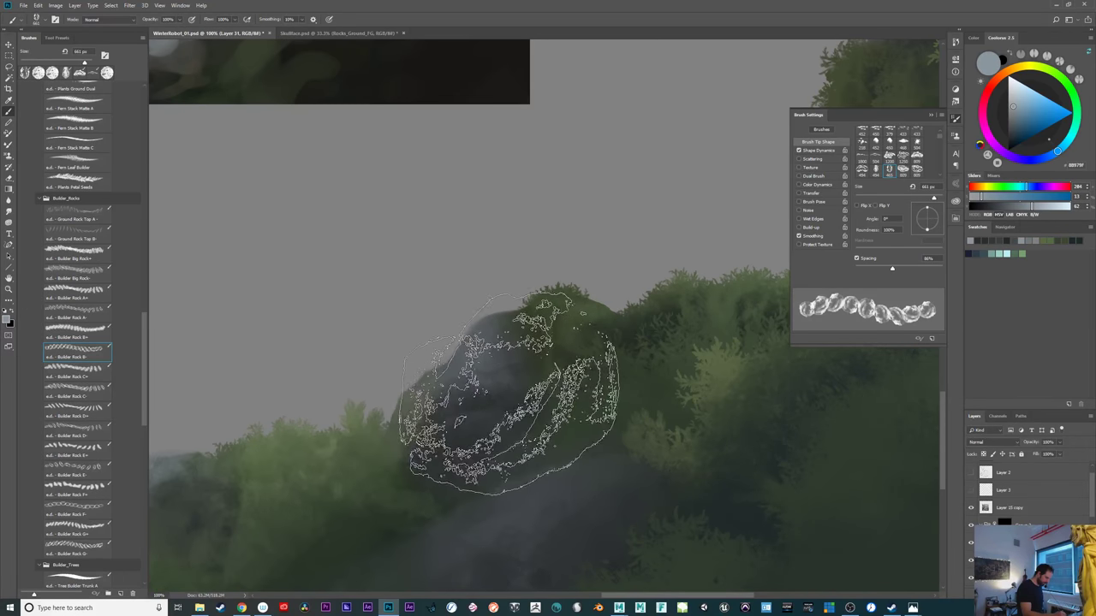
pyautogui.click(505, 390)
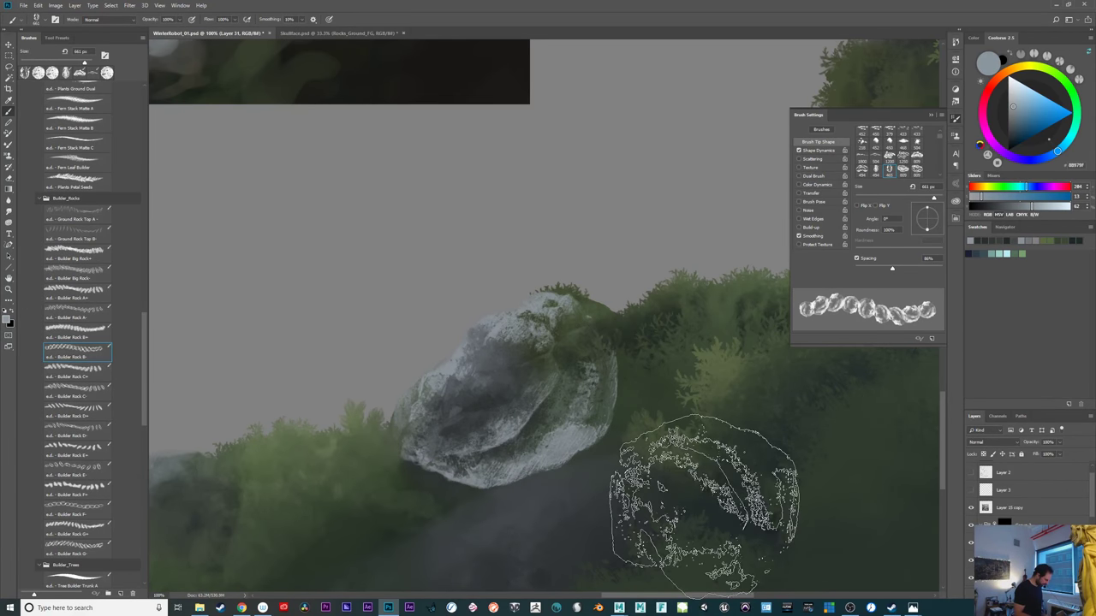
pyautogui.press('e')
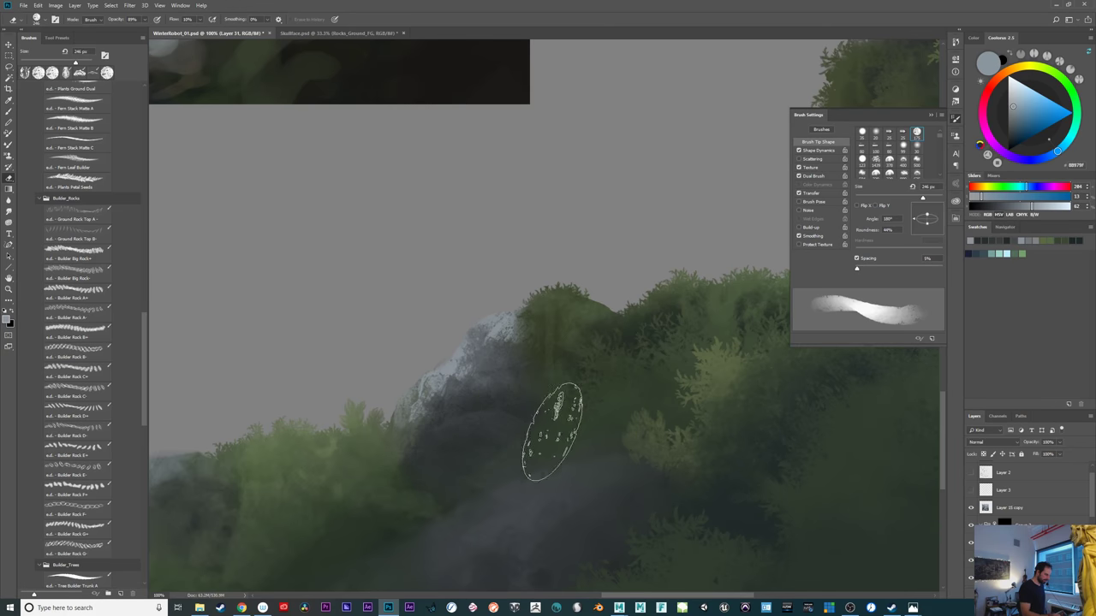
# Load the Builder Rock C- brush and try a light stamp on the large rock at the painting's lower edge
pyautogui.moveTo(668, 436); pyautogui.dragTo(685, 318)
pyautogui.press('b')
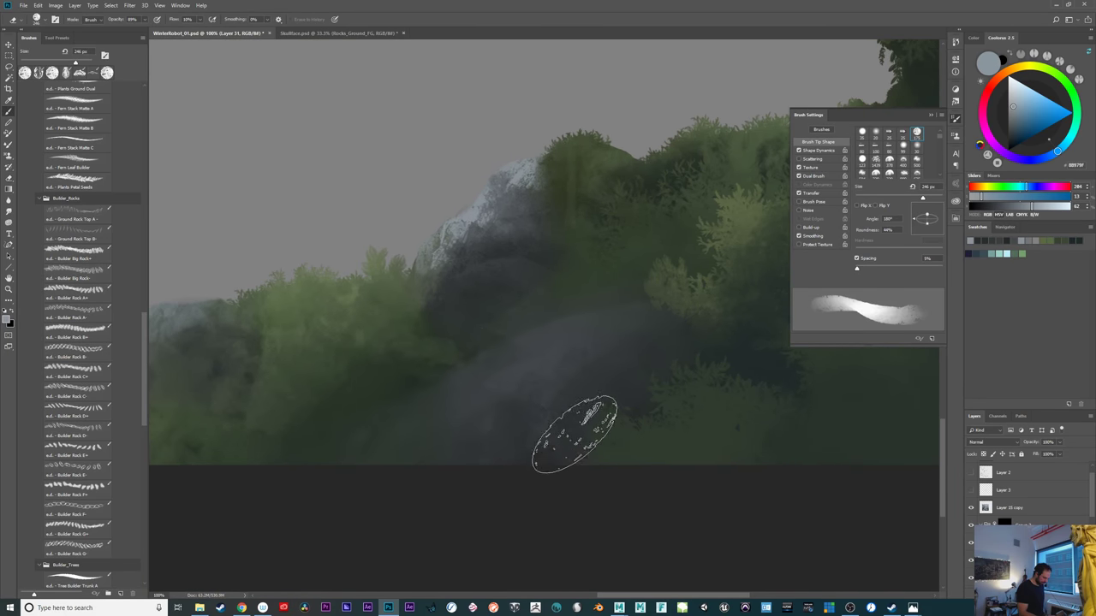
pyautogui.click(88, 389)
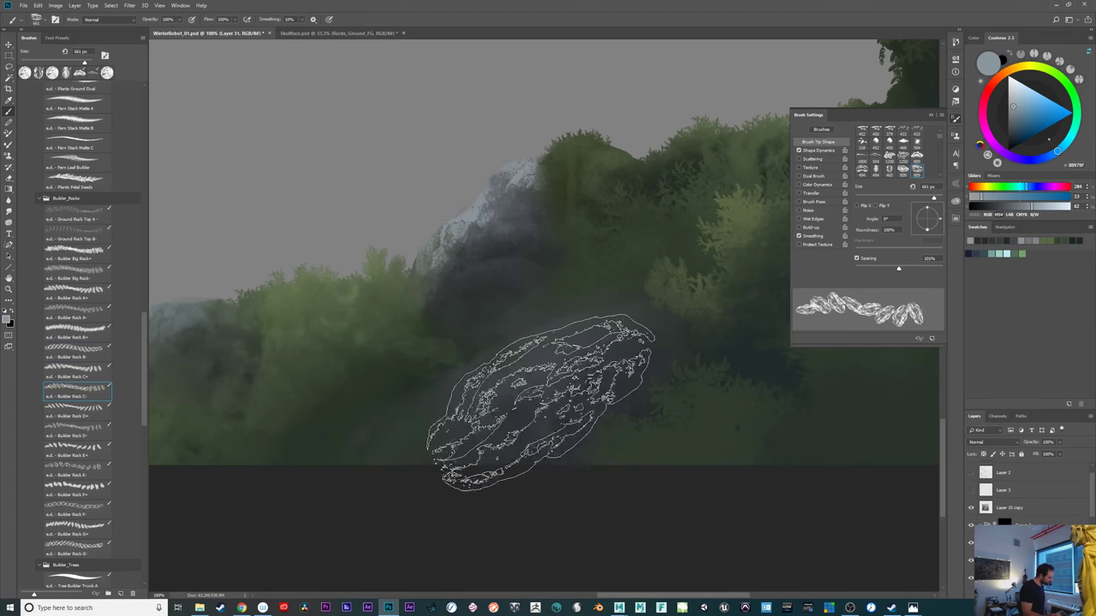
pyautogui.click(542, 401)
pyautogui.hotkey('ctrl', 'z')
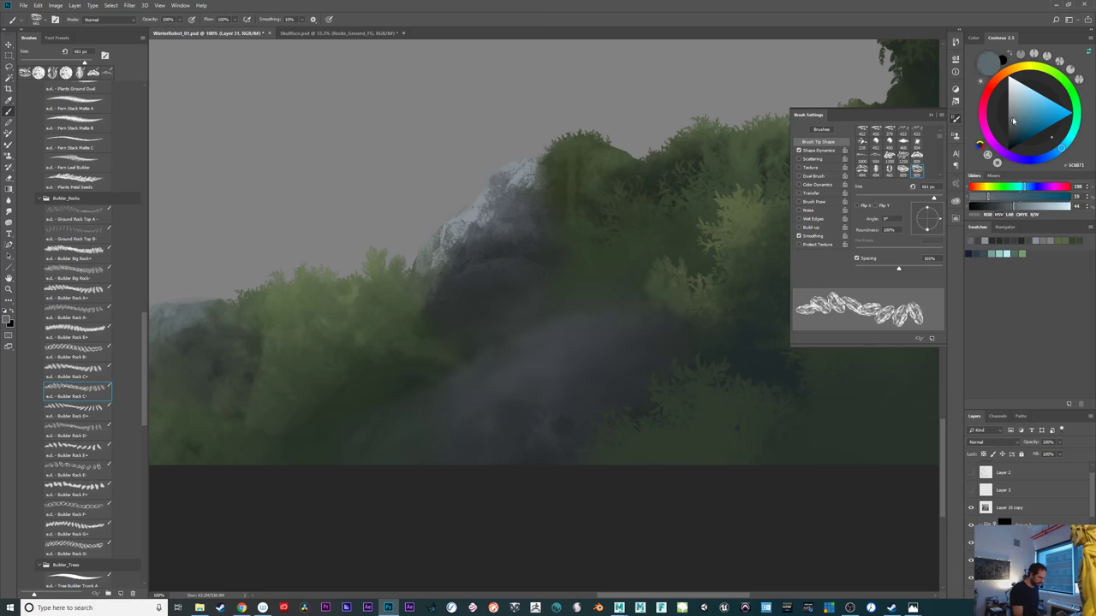
# Lasso the large bottom rock and stamp muted blue-grey Builder Rock C- texture inside, erasing it except along the top edge
pyautogui.press('l')
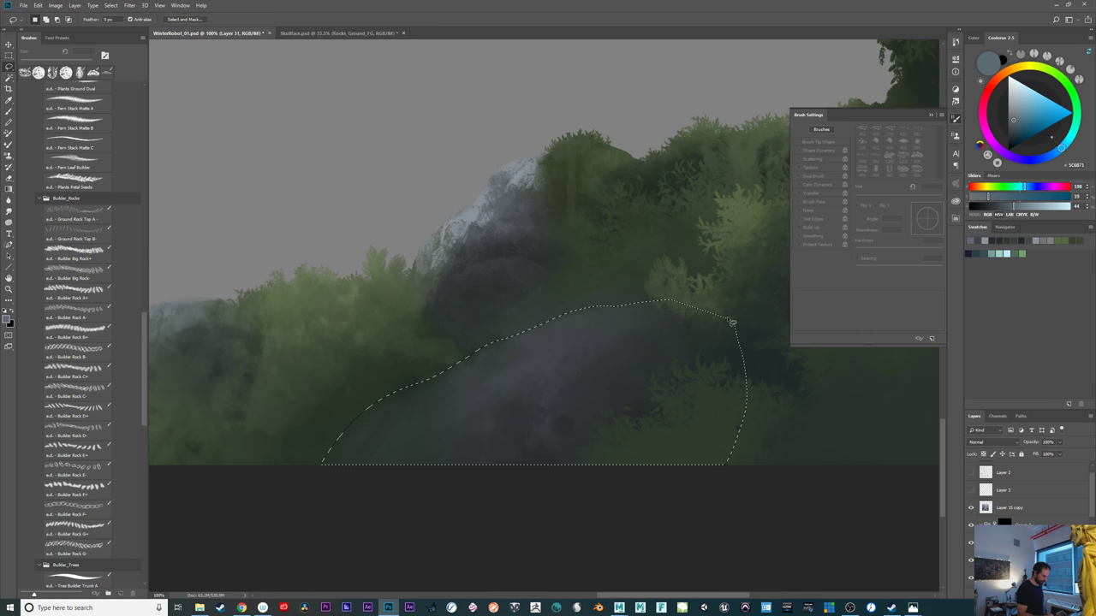
pyautogui.press('b')
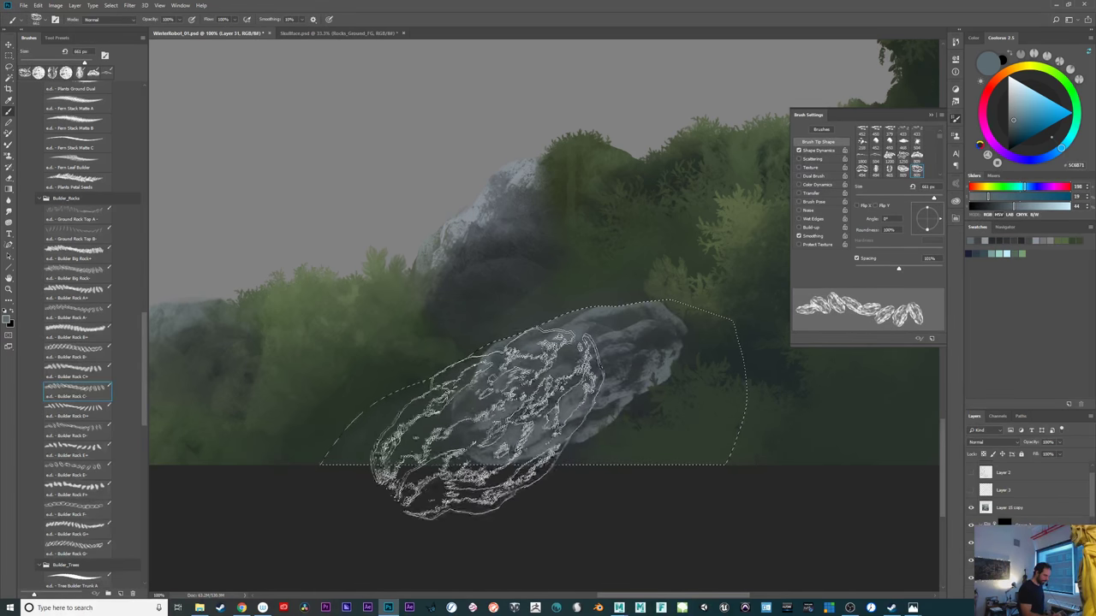
pyautogui.click(568, 392)
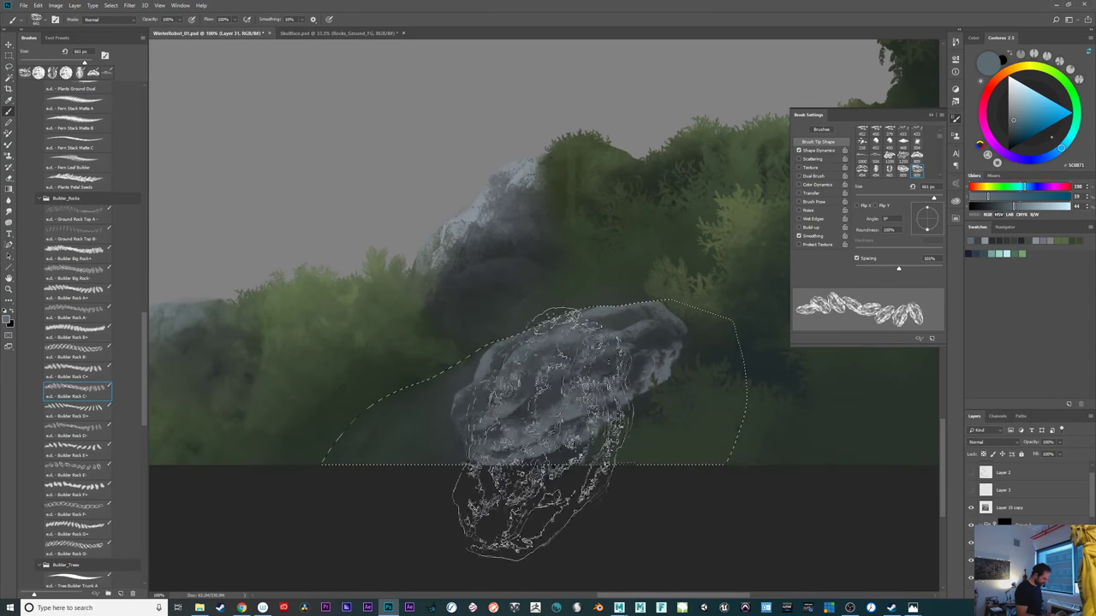
pyautogui.press('e')
pyautogui.moveTo(477, 460)
pyautogui.mouseDown()
pyautogui.moveTo(501, 441)
pyautogui.moveTo(535, 463)
pyautogui.mouseUp()
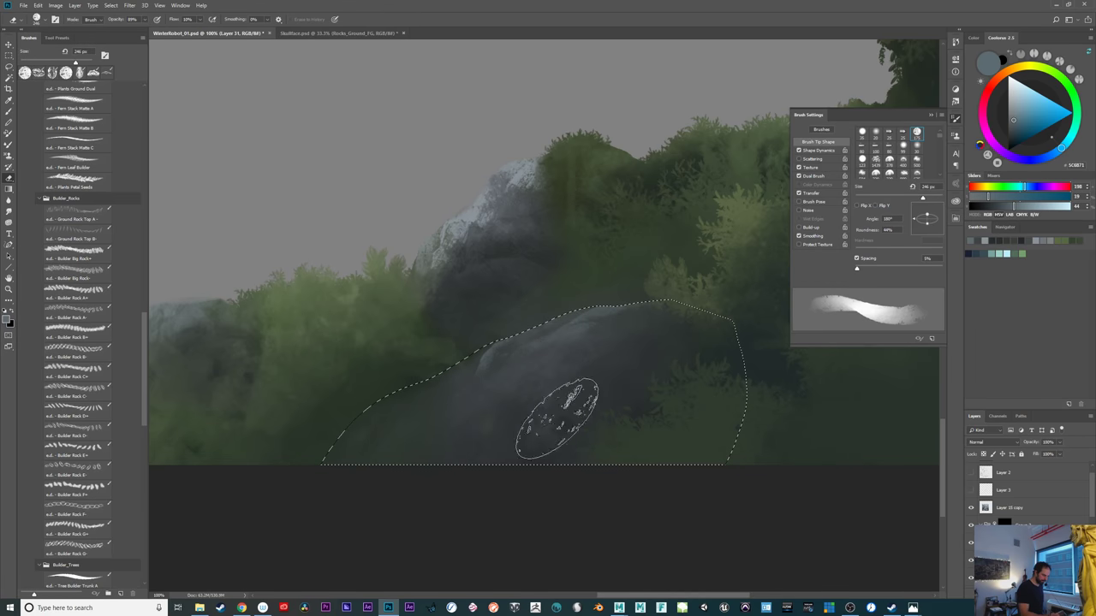
# Stamp faint blue-grey Builder Rock C- texture along the large bottom rock's lower slope at 50% opacity, then deselect and soften it
pyautogui.press('b')
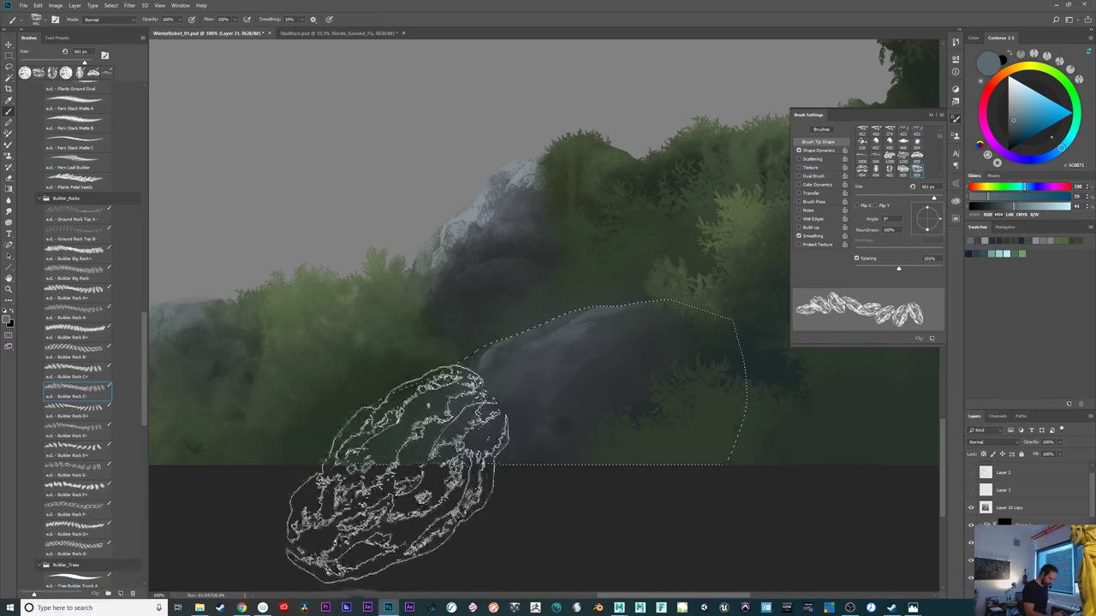
pyautogui.click(420, 454)
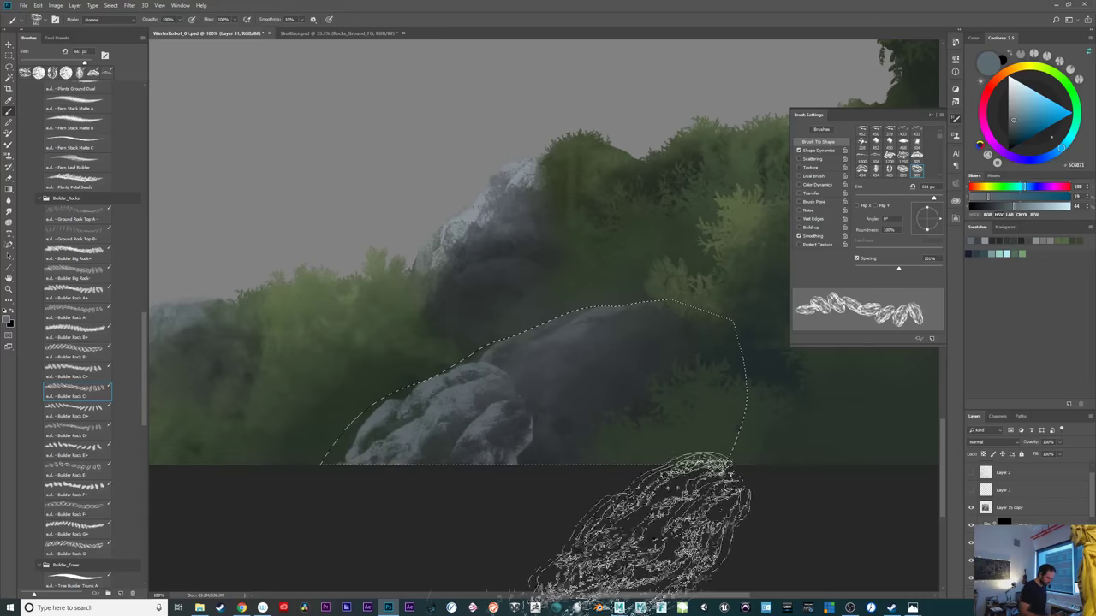
pyautogui.hotkey('ctrl', 'z')
pyautogui.press('5')
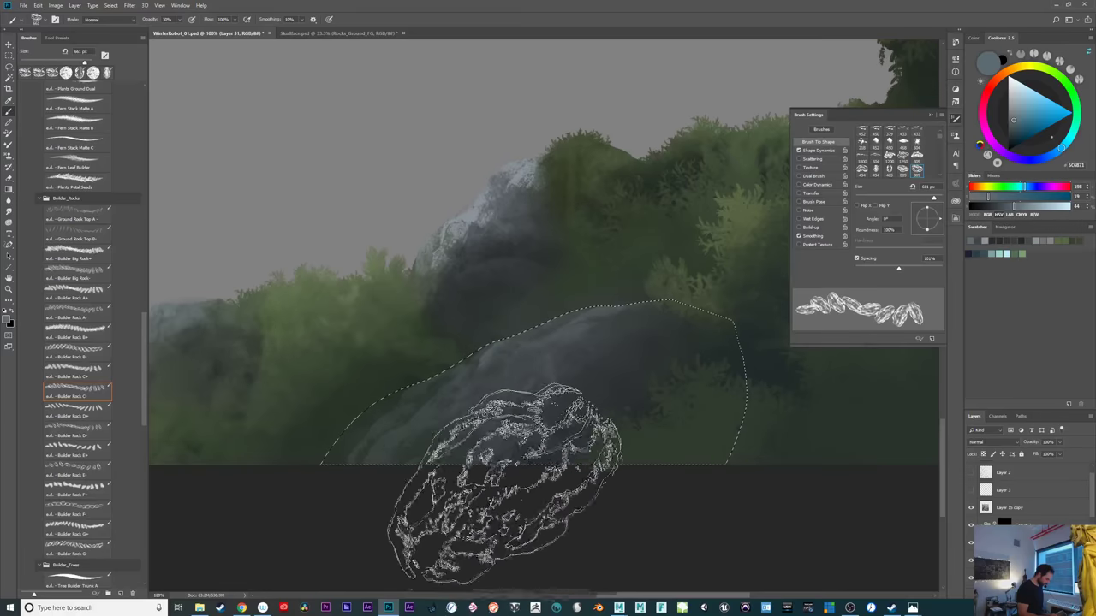
pyautogui.hotkey('ctrl', 'd')
pyautogui.press('e')
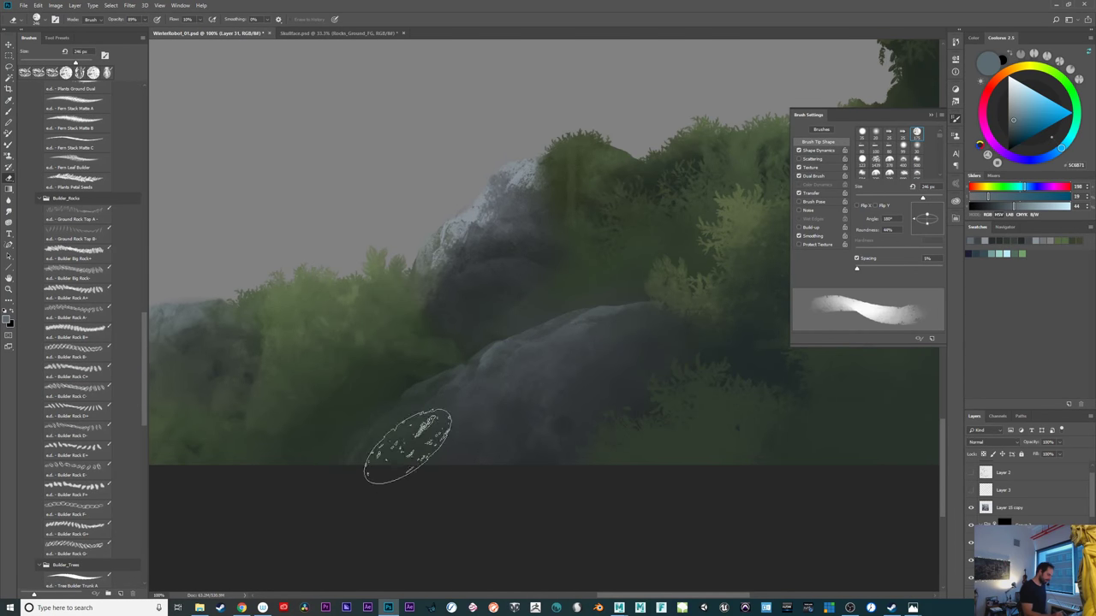
# Load the Builder Rock C+ brush and stamp dark blue-grey texture along the shadowed base of the large bottom rock
pyautogui.press('b')
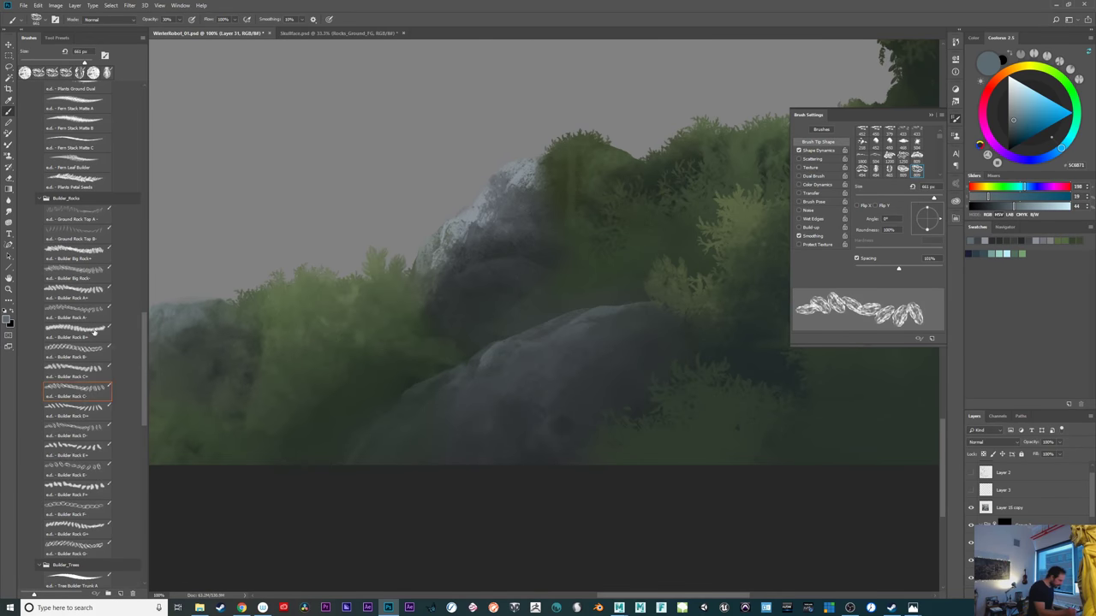
pyautogui.click(97, 376)
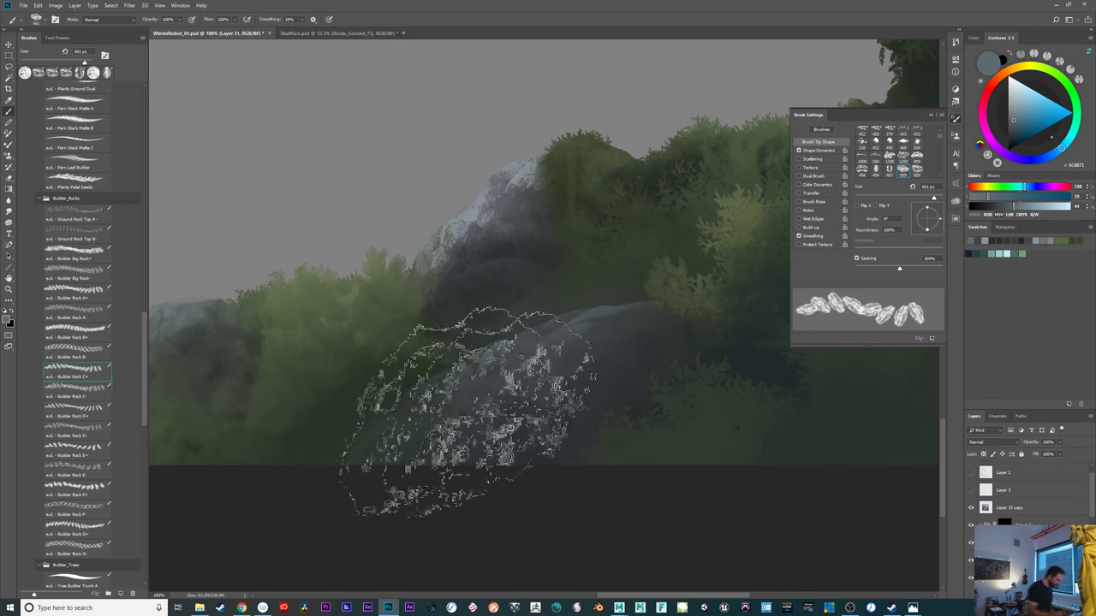
pyautogui.click(1014, 135)
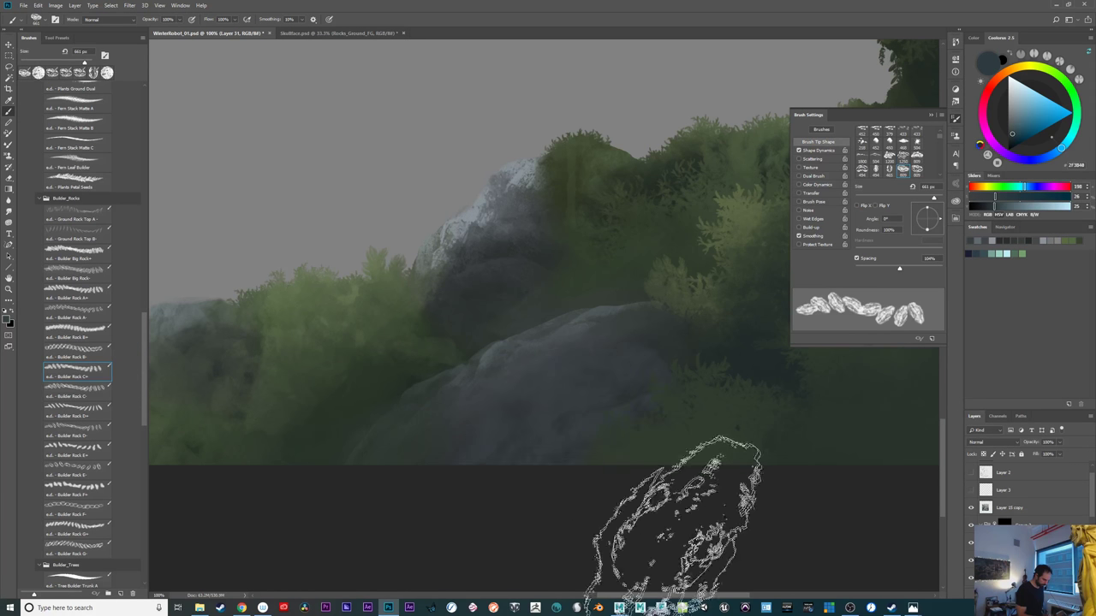
pyautogui.keyDown('alt'); pyautogui.click(580, 384); pyautogui.keyUp('alt')
pyautogui.click(1011, 143)
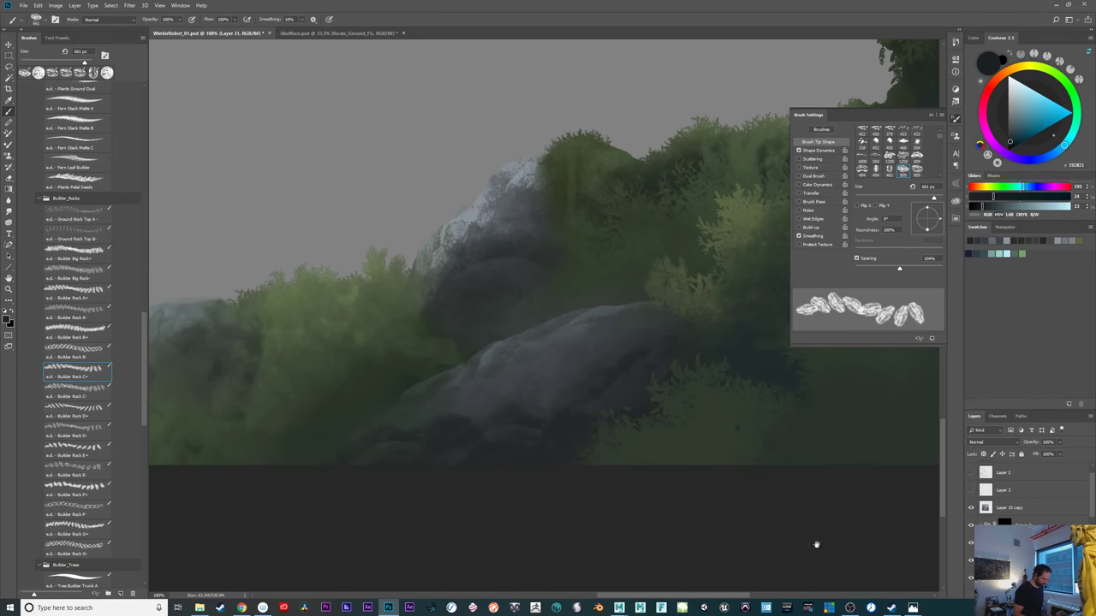
pyautogui.moveTo(788, 517)
pyautogui.mouseDown()
pyautogui.moveTo(737, 545)
pyautogui.moveTo(917, 521)
pyautogui.moveTo(526, 543)
pyautogui.moveTo(539, 543)
pyautogui.mouseUp()
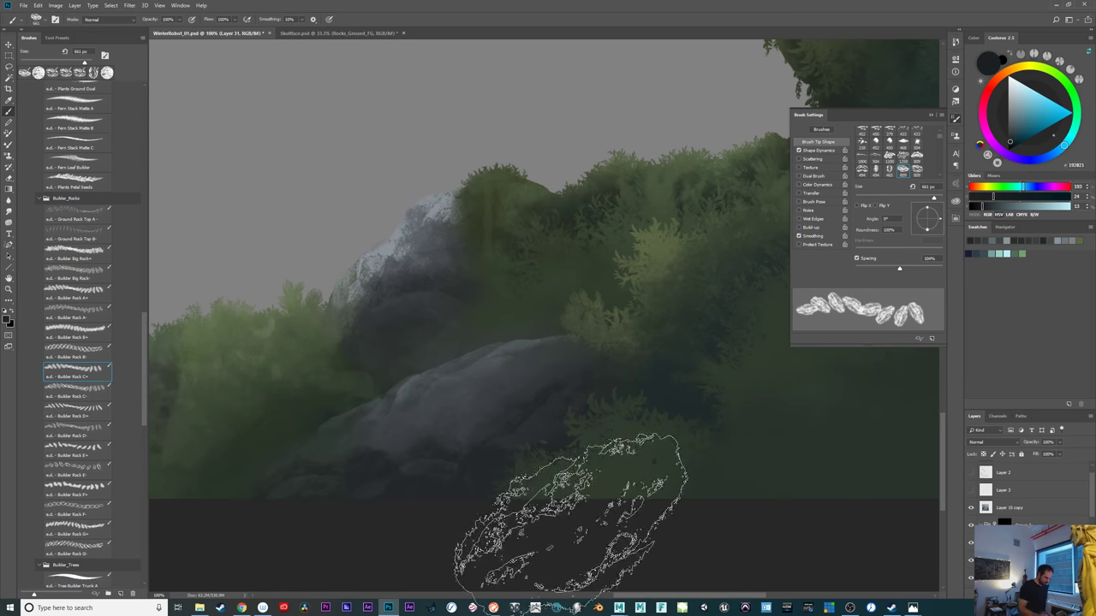
# Try stamping muted green Builder Rock D+ texture on the hillside slope below the cliff
pyautogui.hotkey('ctrl', '-')
pyautogui.moveTo(709, 421); pyautogui.dragTo(519, 583)
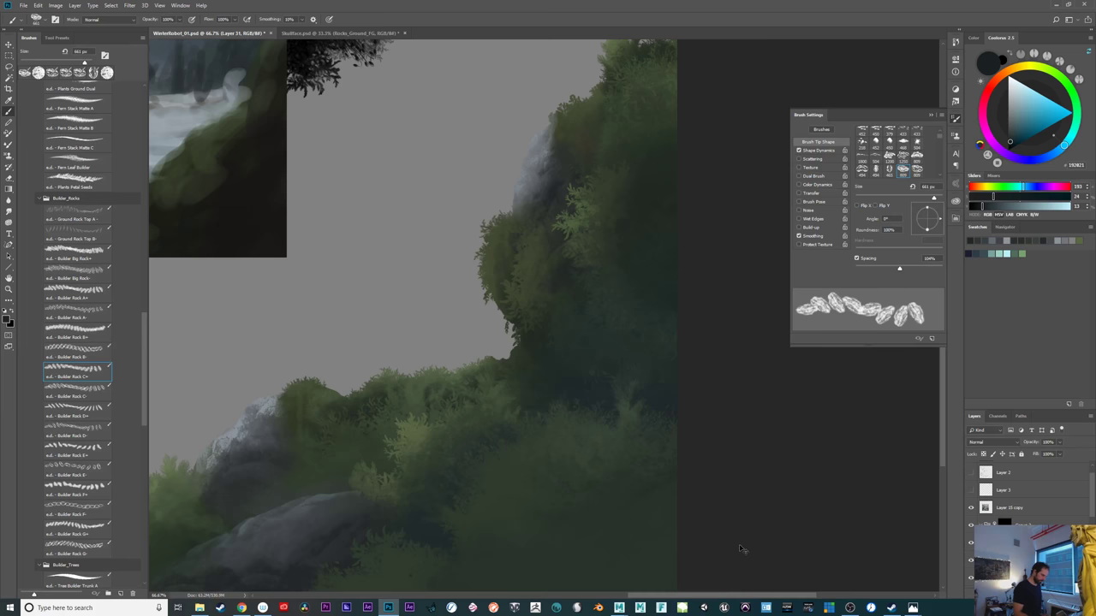
pyautogui.moveTo(610, 427); pyautogui.dragTo(665, 384)
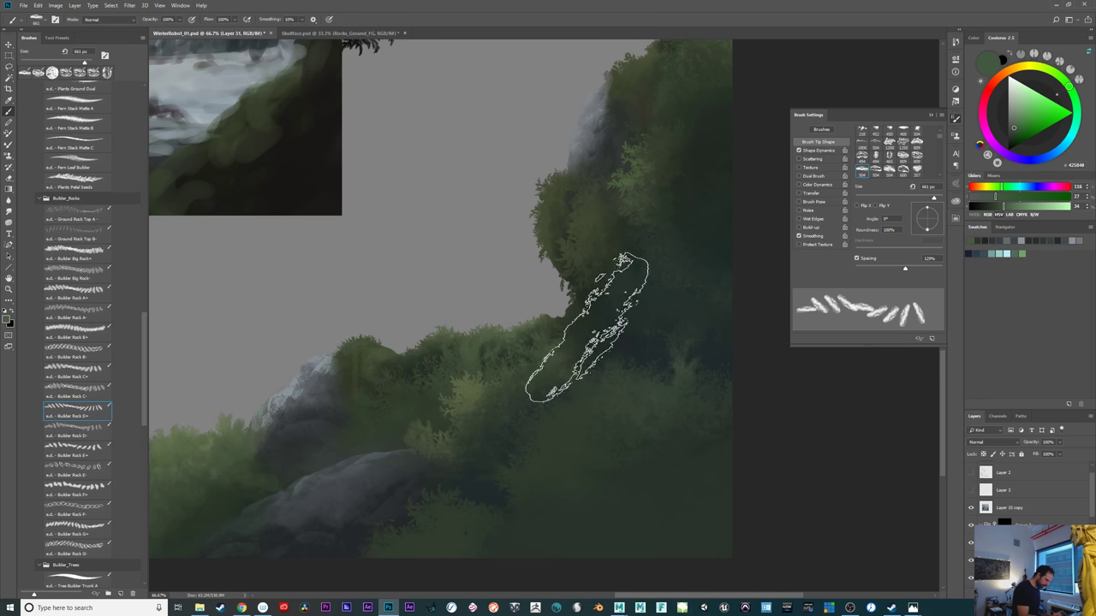
pyautogui.hotkey('ctrl', 'z')
pyautogui.moveTo(593, 503); pyautogui.dragTo(609, 511)
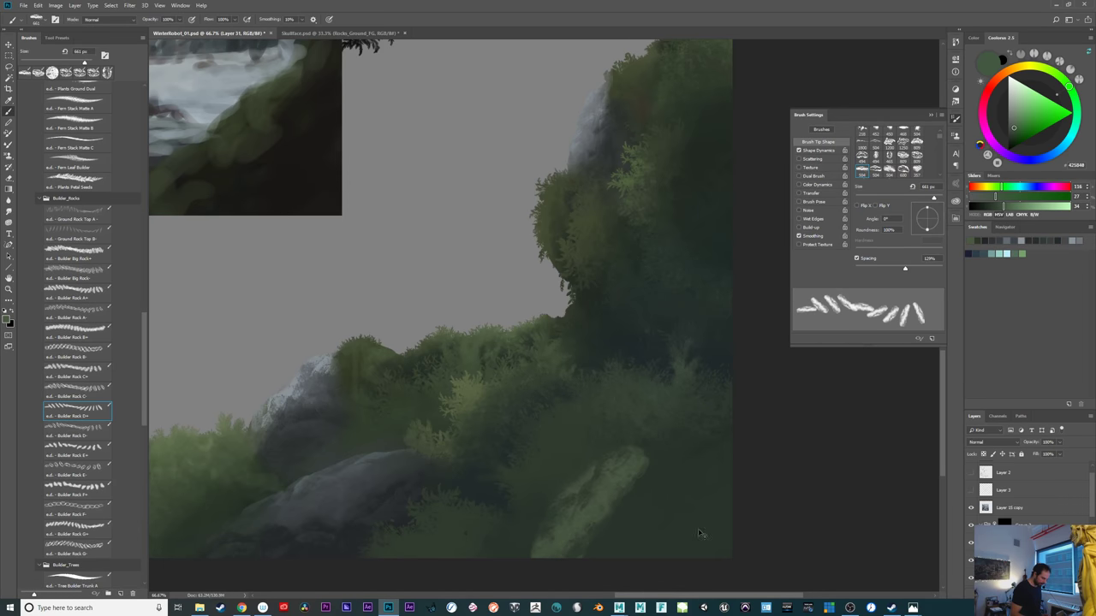
pyautogui.hotkey('ctrl', 'z')
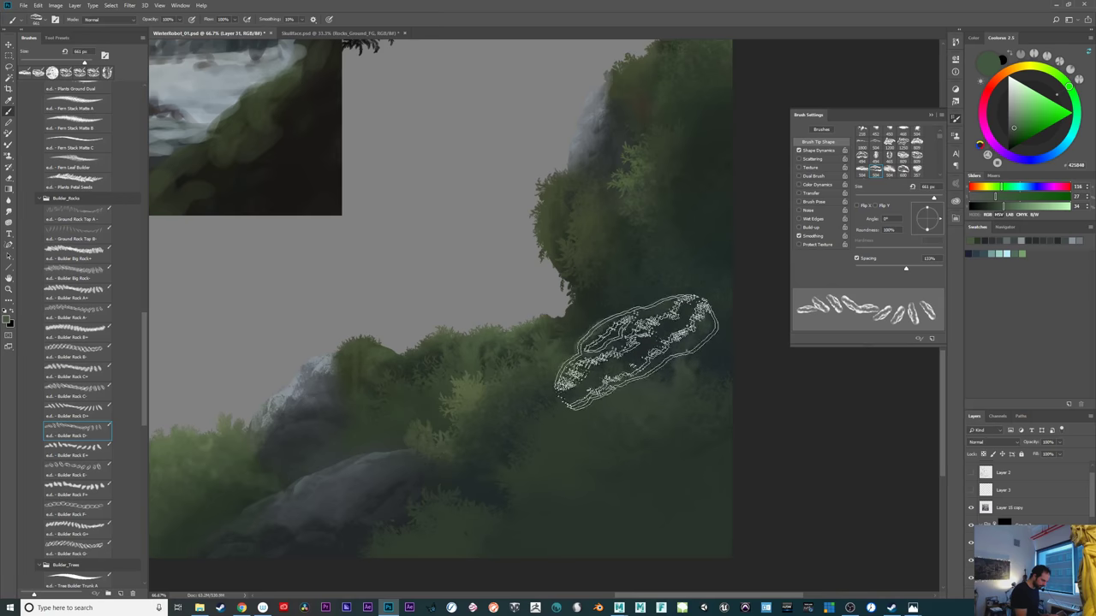
# Stamp a dark blue-grey Builder Rock D- boulder at the foot of the cliff and blend its lower edge into the foliage by erasing
pyautogui.click(641, 342)
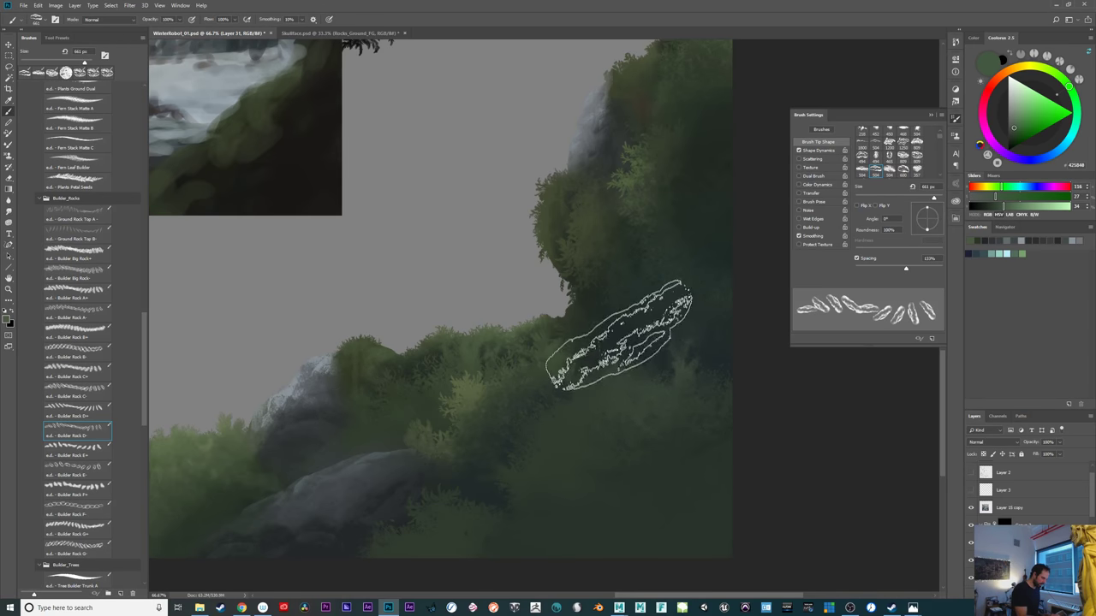
pyautogui.keyDown('alt'); pyautogui.click(620, 240); pyautogui.keyUp('alt')
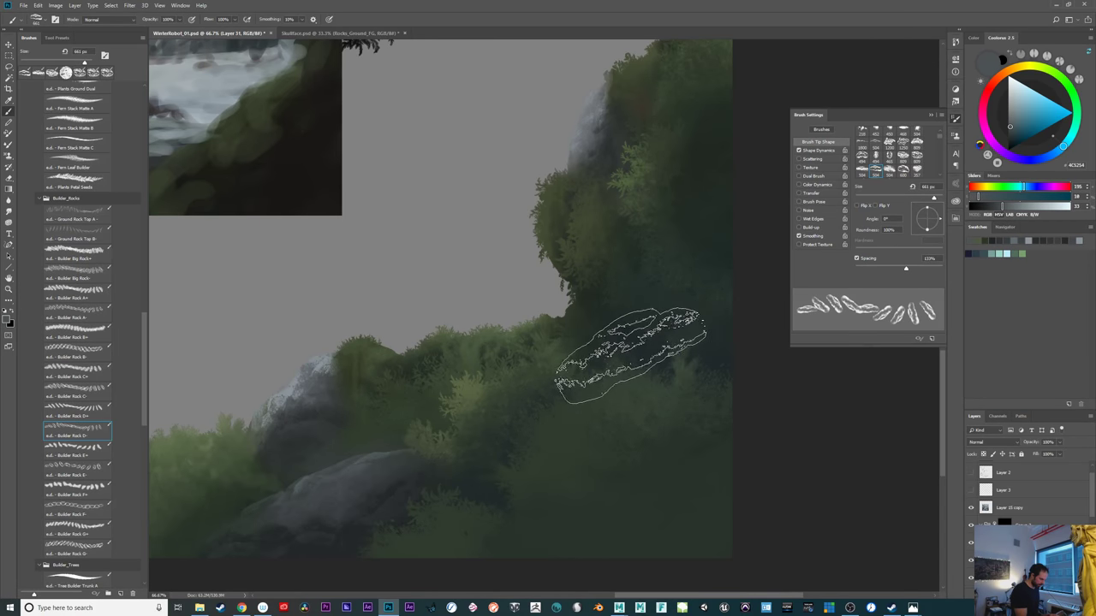
pyautogui.click(636, 347)
pyautogui.press('e')
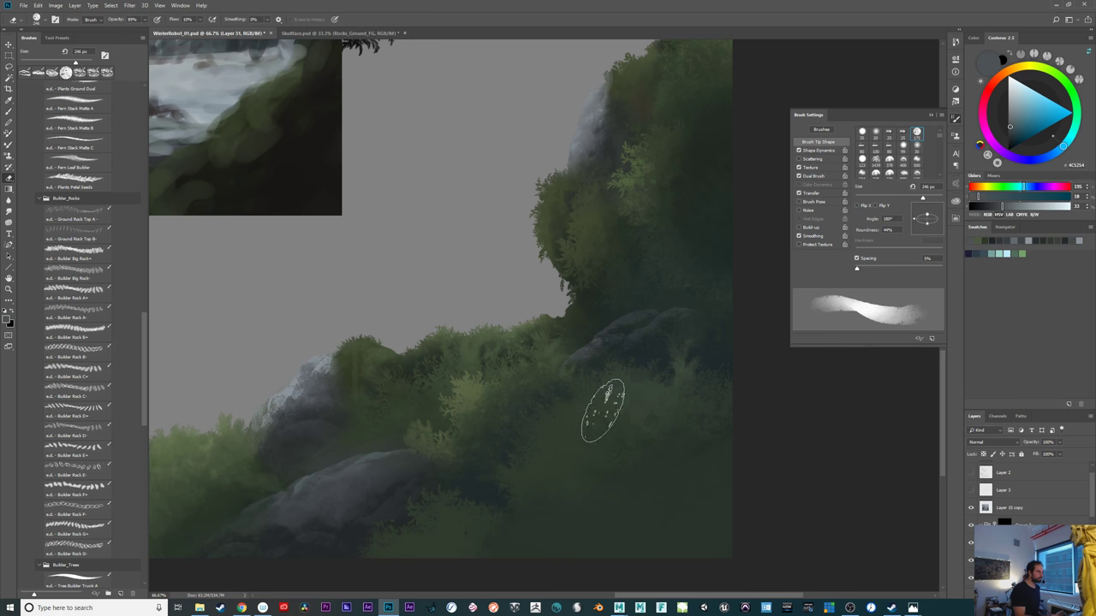
pyautogui.hotkey('ctrl', '+')
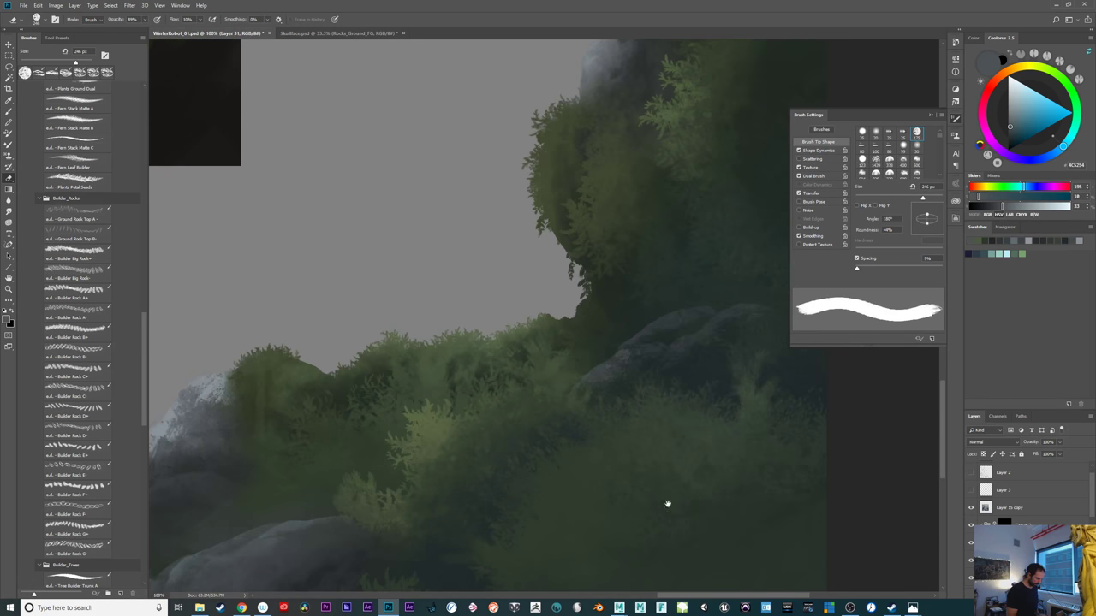
pyautogui.moveTo(767, 467); pyautogui.dragTo(657, 488)
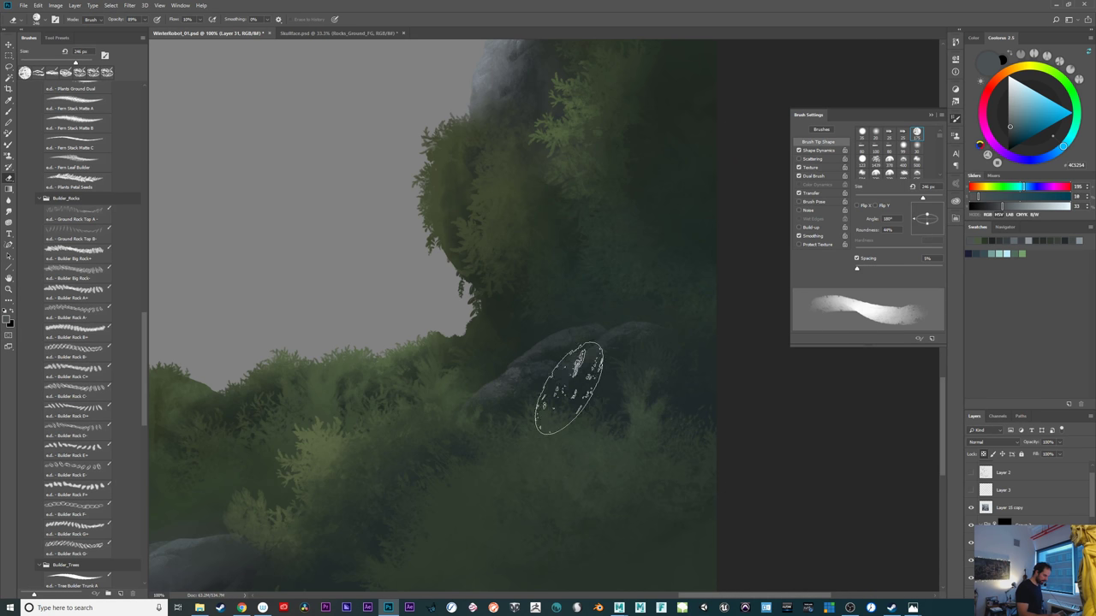
# Load the Texture_Painter_A brush and shade the cliff-foot boulder with a dark color sampled from the cliff above it
pyautogui.press('b')
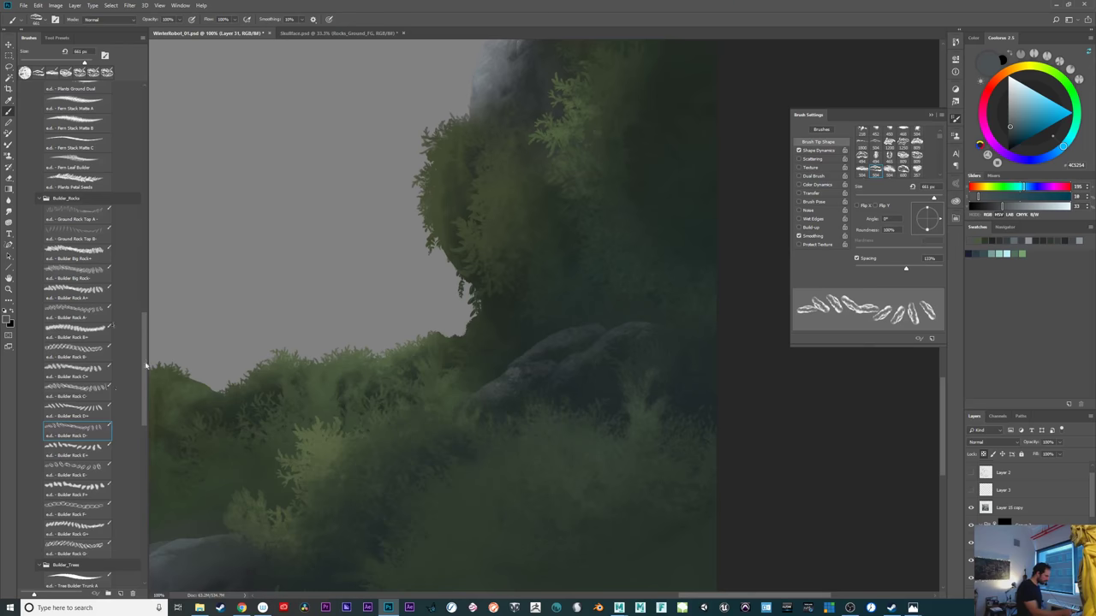
pyautogui.moveTo(145, 337); pyautogui.dragTo(161, 180)
pyautogui.click(77, 205)
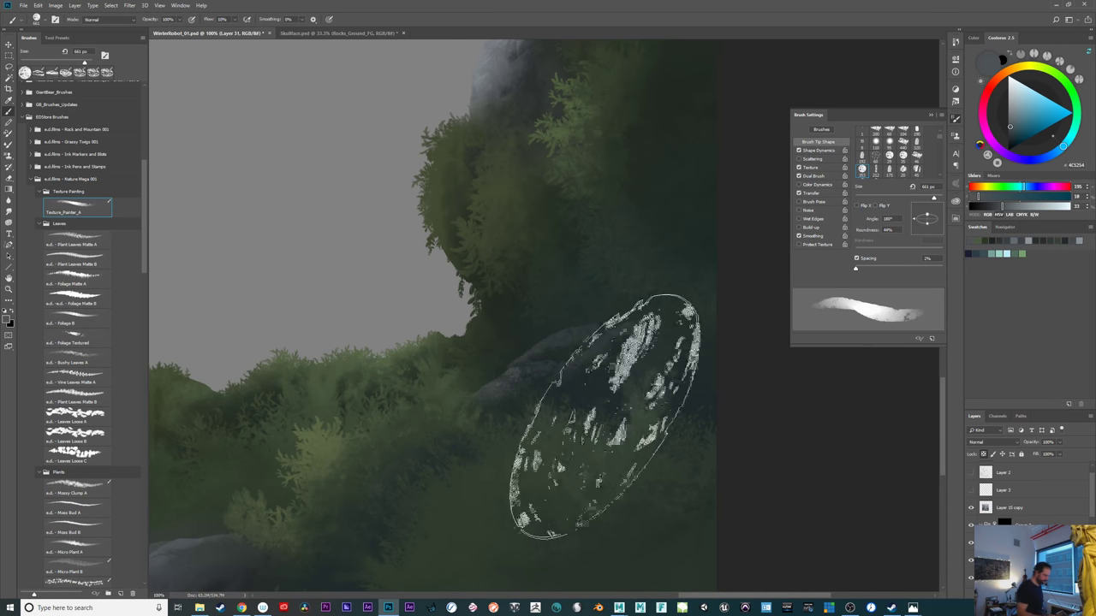
pyautogui.moveTo(617, 398); pyautogui.dragTo(588, 378)
pyautogui.keyDown('alt'); pyautogui.click(605, 310); pyautogui.keyUp('alt')
pyautogui.moveTo(593, 323); pyautogui.dragTo(630, 338)
# Glaze the cliff-foot boulder with dark teal, blue-grey and dark green tones sampled from the surrounding rock and foliage
pyautogui.keyDown('alt'); pyautogui.click(705, 308); pyautogui.keyUp('alt')
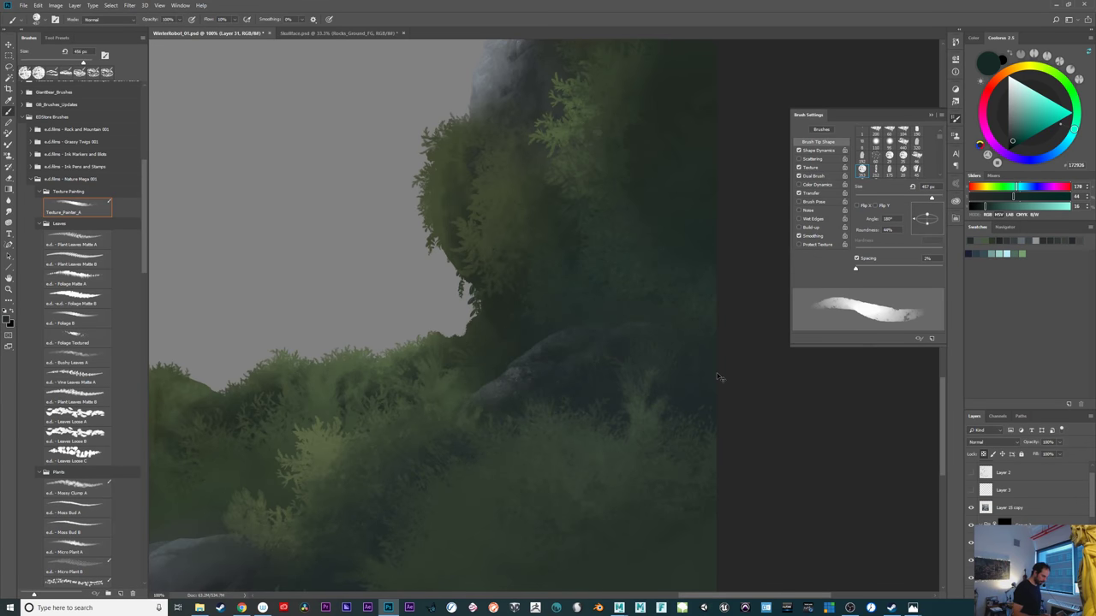
pyautogui.keyDown('alt'); pyautogui.click(504, 378); pyautogui.keyUp('alt')
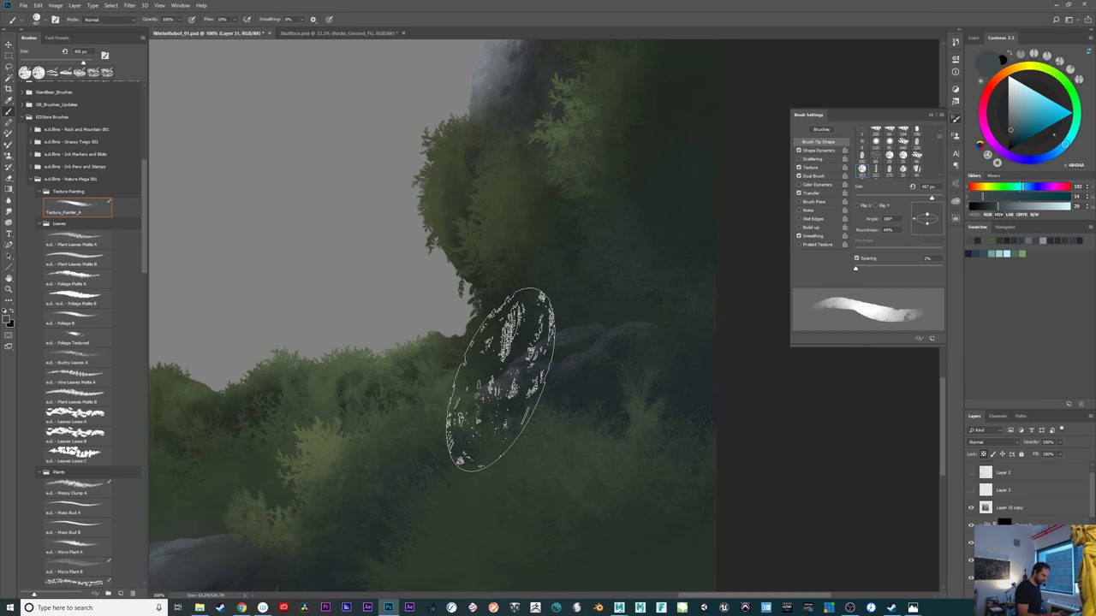
pyautogui.click(1072, 136)
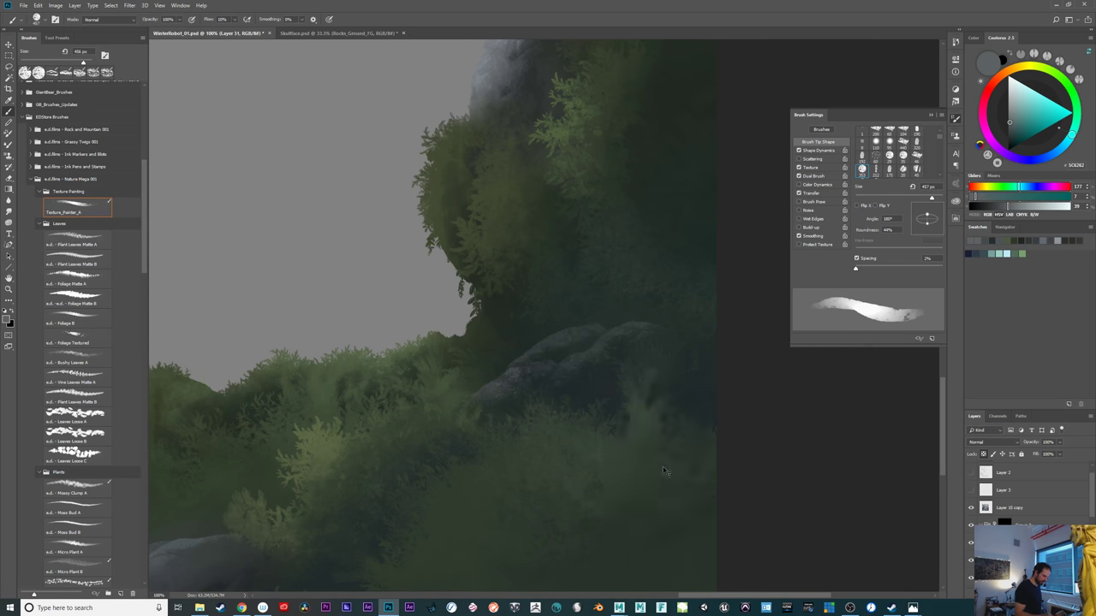
pyautogui.keyDown('alt'); pyautogui.click(647, 413); pyautogui.keyUp('alt')
pyautogui.moveTo(572, 325)
pyautogui.mouseDown()
pyautogui.moveTo(566, 382)
pyautogui.moveTo(636, 450)
pyautogui.moveTo(627, 322)
pyautogui.moveTo(546, 311)
pyautogui.moveTo(641, 416)
pyautogui.mouseUp()
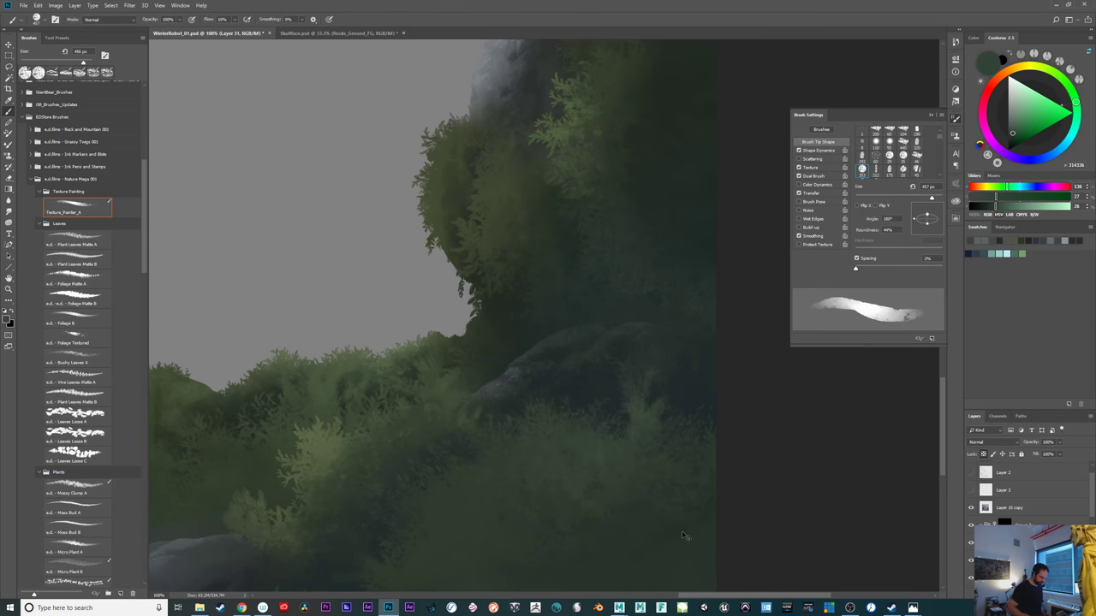
# Load the Moss Bud A brush for a new layer and mix a muted brown color
pyautogui.hotkey('ctrl', '-')
pyautogui.moveTo(634, 468)
pyautogui.mouseDown()
pyautogui.moveTo(827, 494)
pyautogui.moveTo(891, 423)
pyautogui.mouseUp()
pyautogui.moveTo(687, 455); pyautogui.dragTo(706, 443)
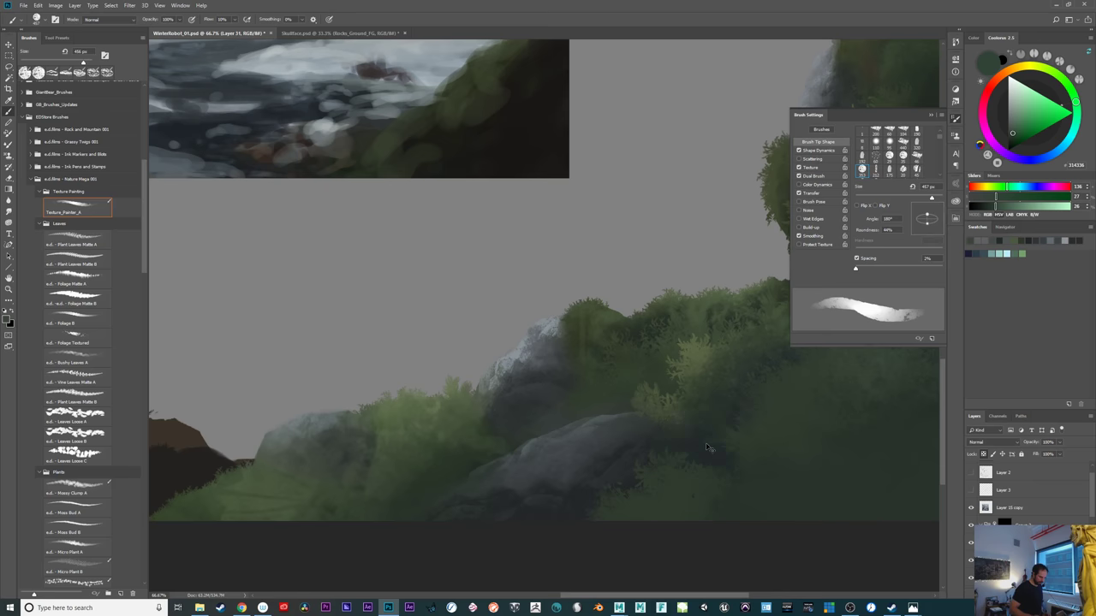
pyautogui.moveTo(817, 462)
pyautogui.mouseDown()
pyautogui.moveTo(589, 557)
pyautogui.moveTo(583, 585)
pyautogui.mouseUp()
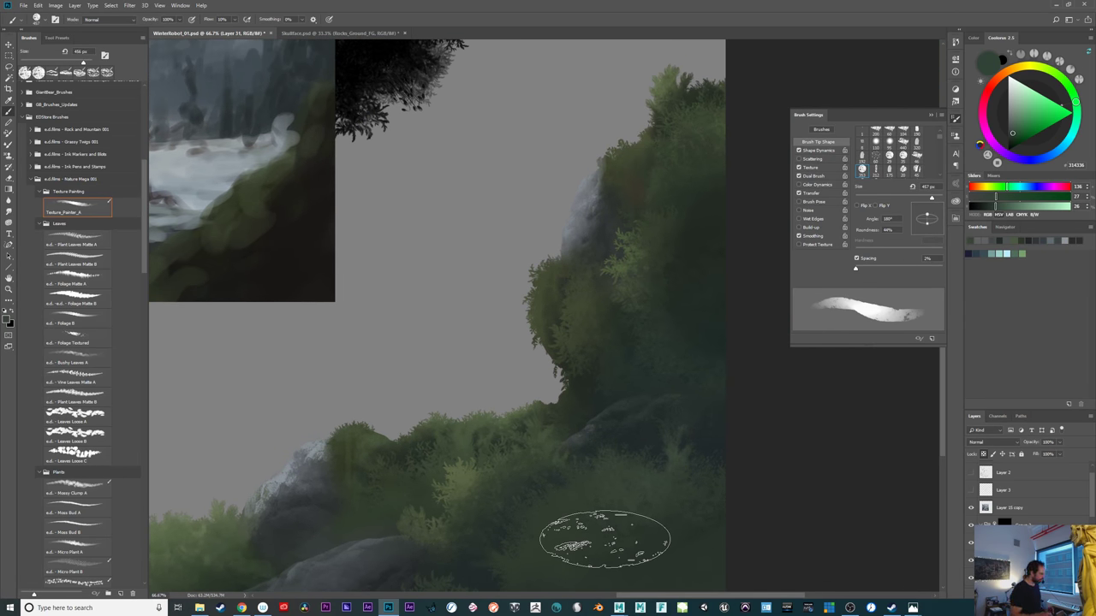
pyautogui.click(77, 507)
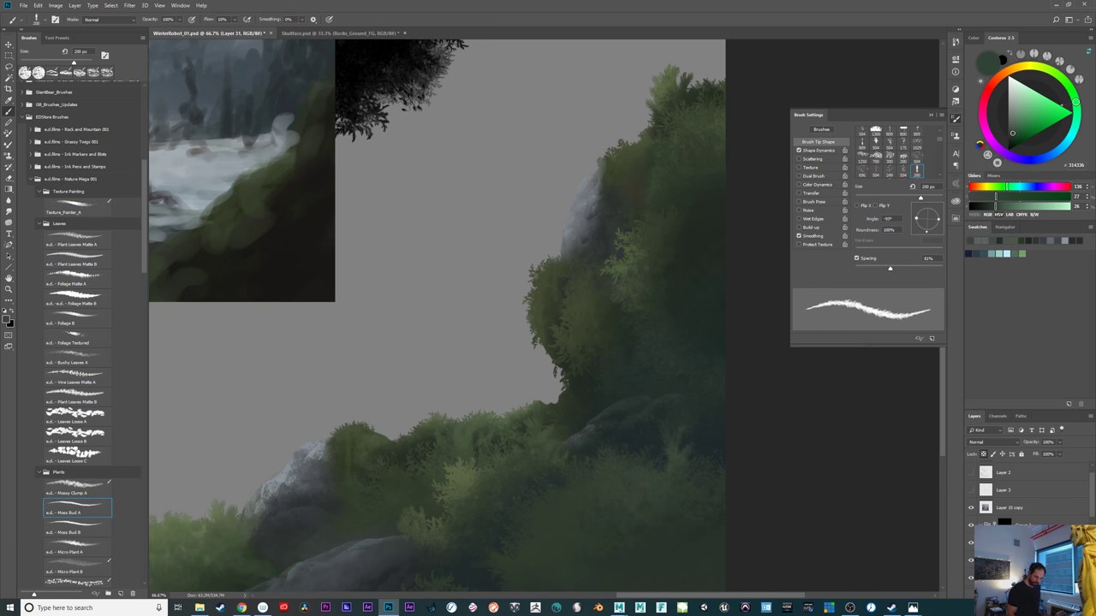
pyautogui.moveTo(590, 485); pyautogui.dragTo(710, 396)
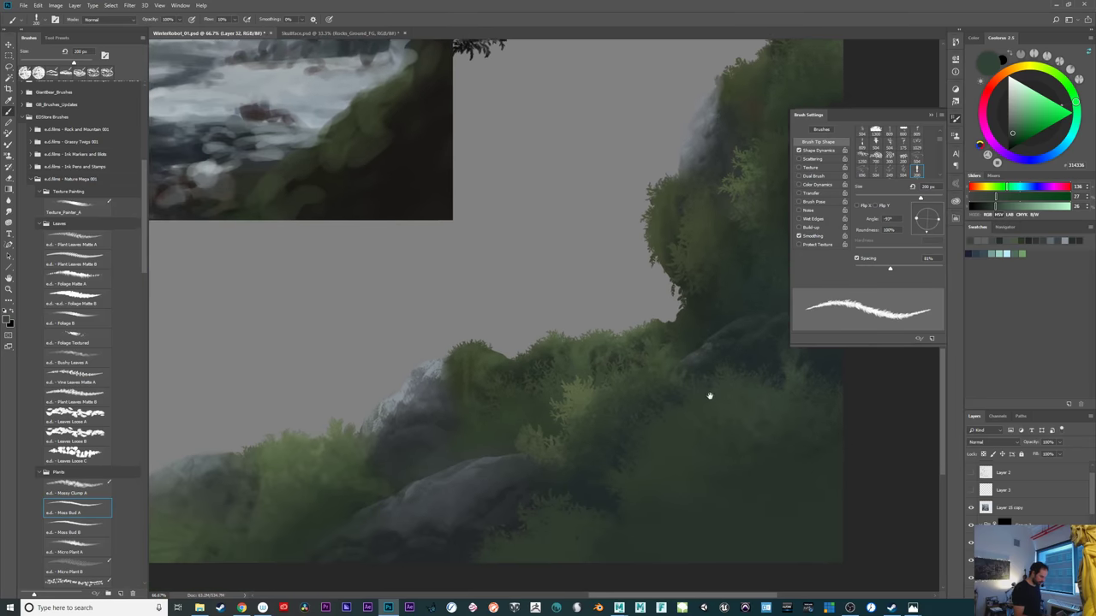
pyautogui.keyDown('alt'); pyautogui.click(511, 541); pyautogui.keyUp('alt')
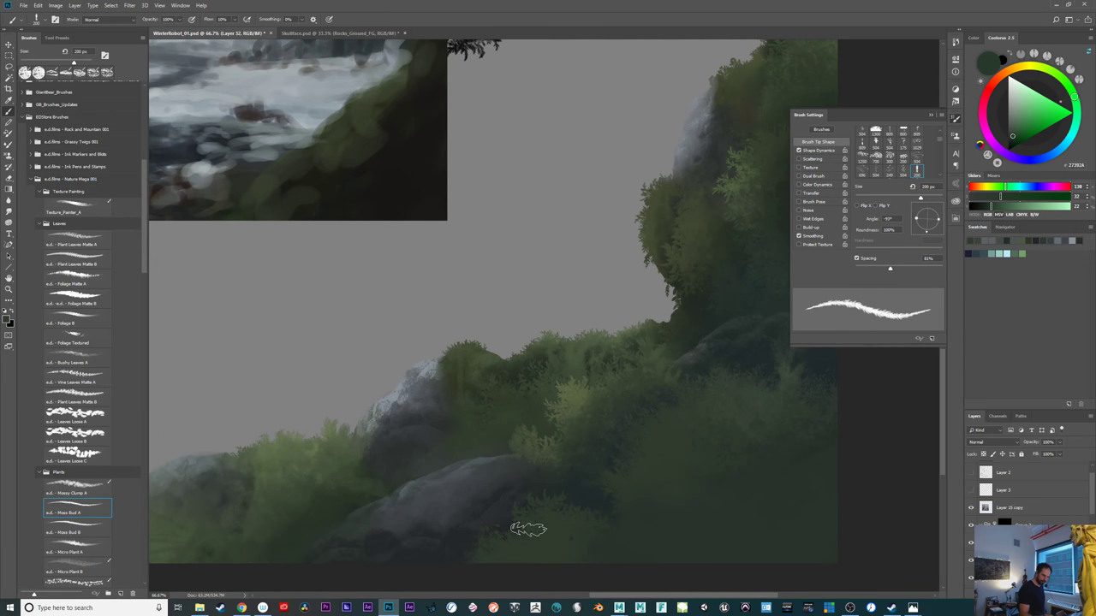
pyautogui.moveTo(1030, 67); pyautogui.dragTo(1003, 74)
pyautogui.moveTo(1022, 126); pyautogui.dragTo(1020, 124)
# Set the flow to 100% and paint a darker brown Moss Bud A plant clump in front of the large bottom rock
pyautogui.moveTo(521, 538)
pyautogui.mouseDown()
pyautogui.moveTo(516, 492)
pyautogui.moveTo(540, 516)
pyautogui.moveTo(498, 507)
pyautogui.mouseUp()
pyautogui.hotkey('shift', '0')
pyautogui.hotkey('ctrl', 'z')
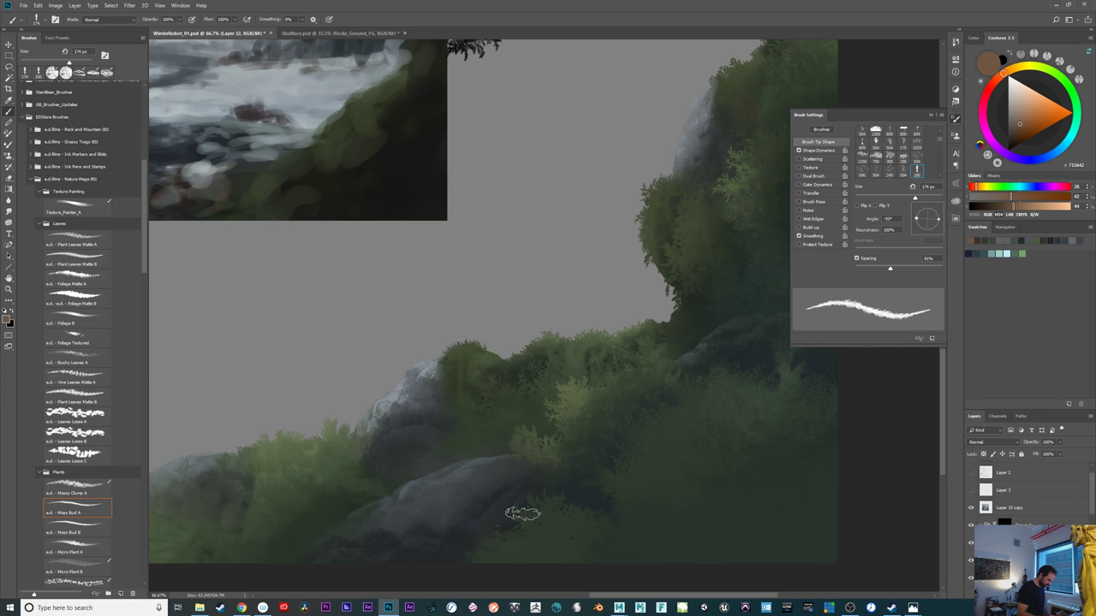
pyautogui.click(1022, 131)
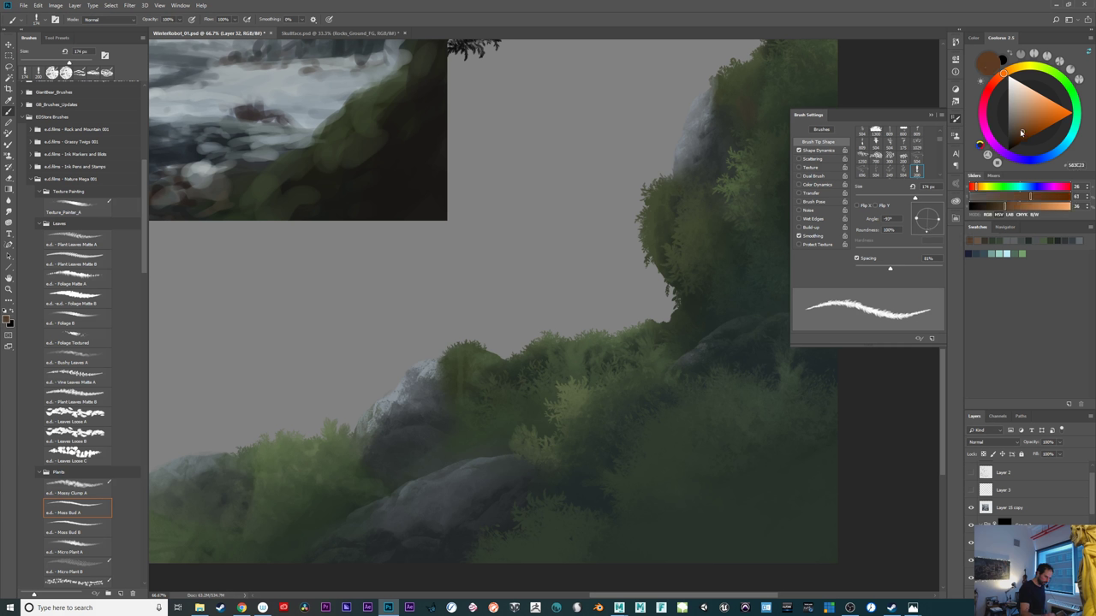
pyautogui.moveTo(464, 561)
pyautogui.mouseDown()
pyautogui.moveTo(463, 519)
pyautogui.moveTo(467, 565)
pyautogui.moveTo(471, 544)
pyautogui.moveTo(443, 550)
pyautogui.mouseUp()
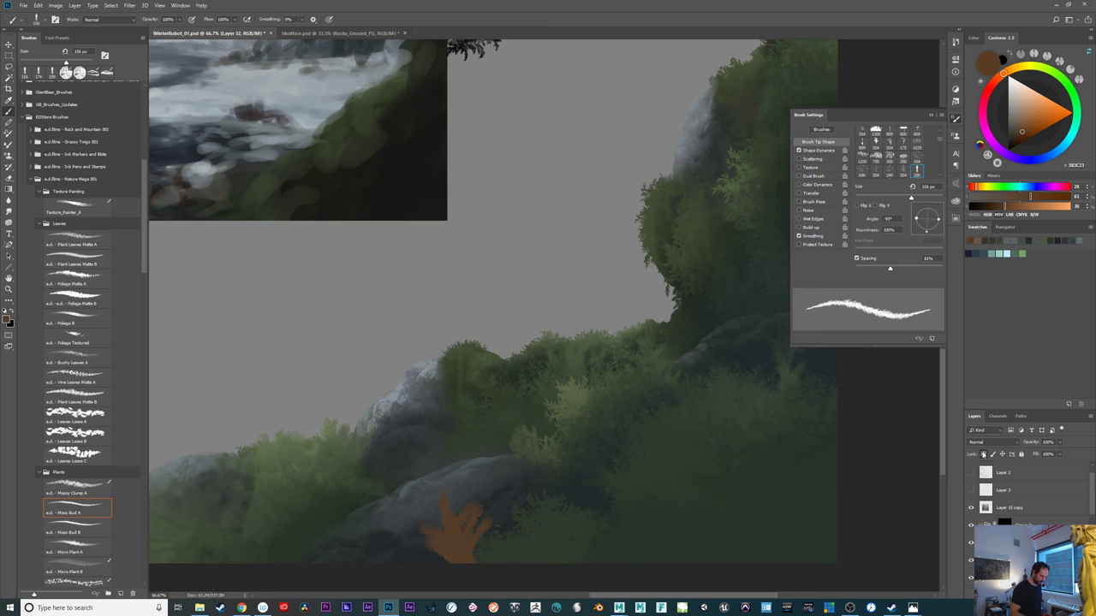
# Shade the brown plant clump with Texture_Painter_A, using dark brown and painting its tips with green sampled from nearby foliage
pyautogui.click(92, 202)
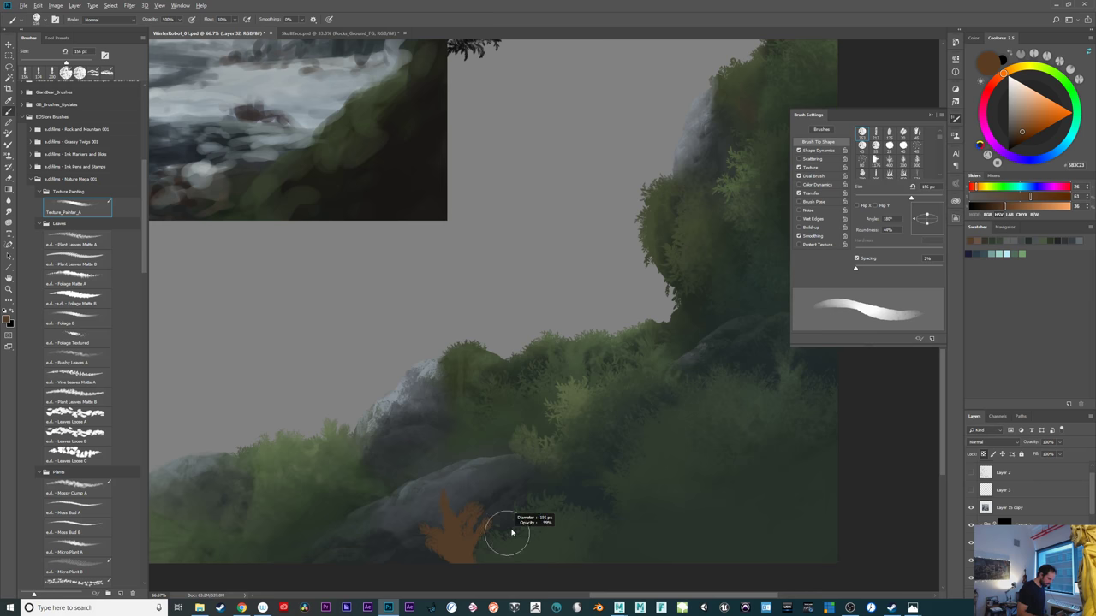
pyautogui.keyDown('alt'); pyautogui.click(481, 524); pyautogui.keyUp('alt')
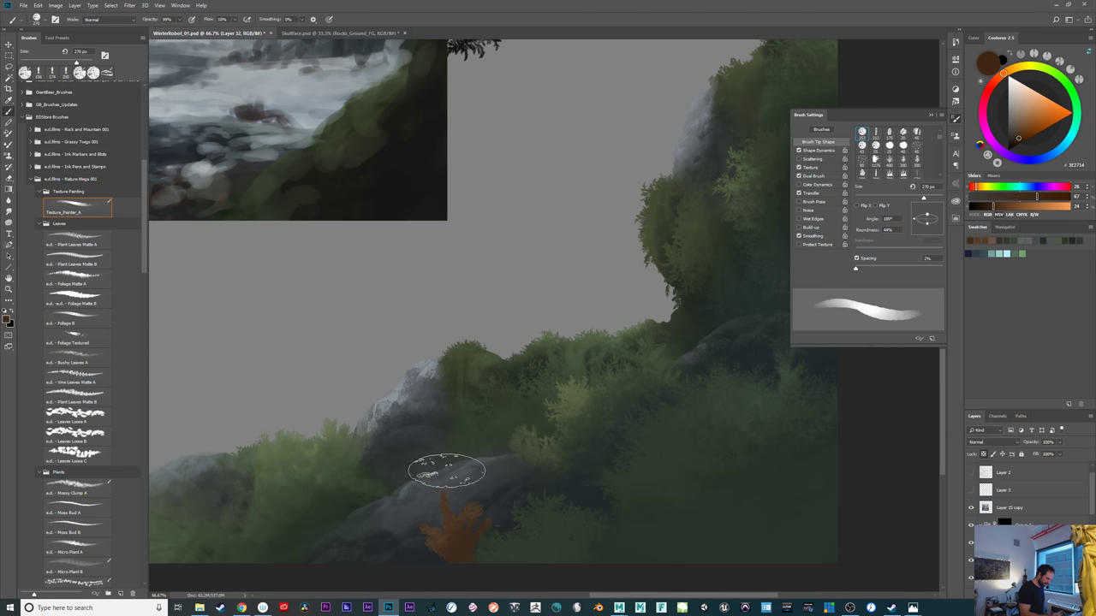
pyautogui.keyDown('alt'); pyautogui.click(548, 450); pyautogui.keyUp('alt')
pyautogui.moveTo(469, 535)
pyautogui.mouseDown()
pyautogui.moveTo(496, 516)
pyautogui.moveTo(426, 530)
pyautogui.moveTo(442, 533)
pyautogui.moveTo(415, 494)
pyautogui.moveTo(486, 531)
pyautogui.mouseUp()
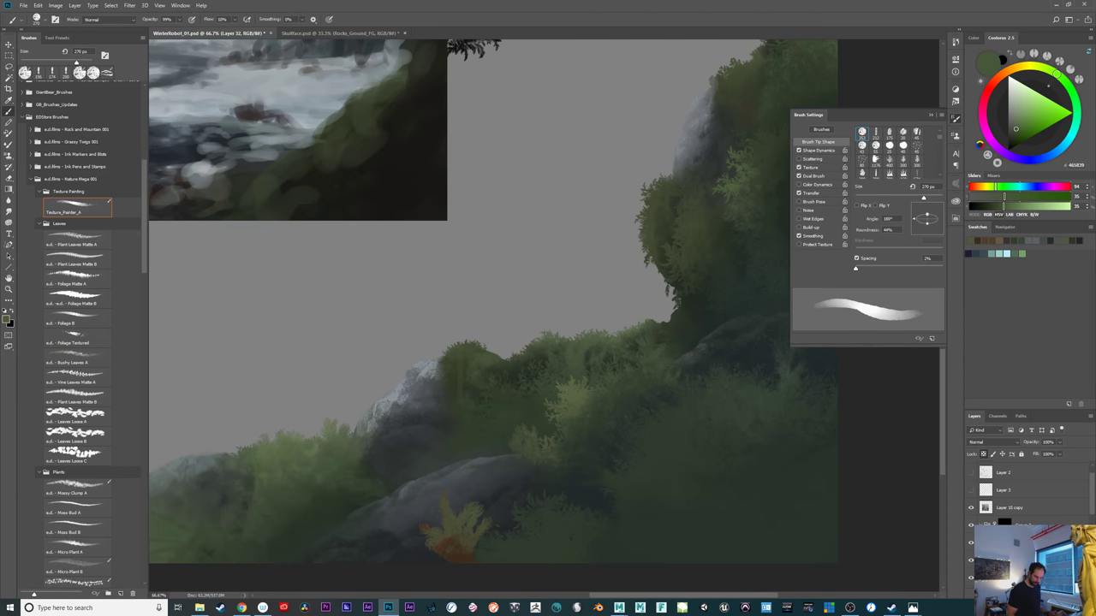
# Delete the brown plant clump, collapse Group 2 and show the rocky cliff artwork behind the foreground hillside
pyautogui.press('Delete')
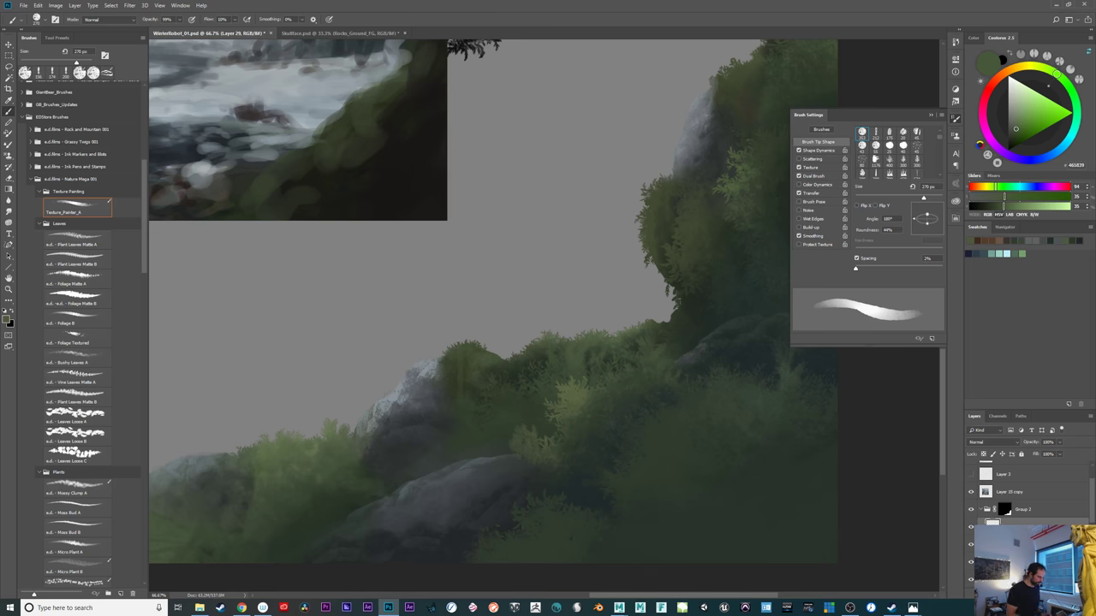
pyautogui.moveTo(628, 487)
pyautogui.mouseDown()
pyautogui.moveTo(540, 543)
pyautogui.moveTo(522, 541)
pyautogui.mouseUp()
pyautogui.hotkey('ctrl', '-')
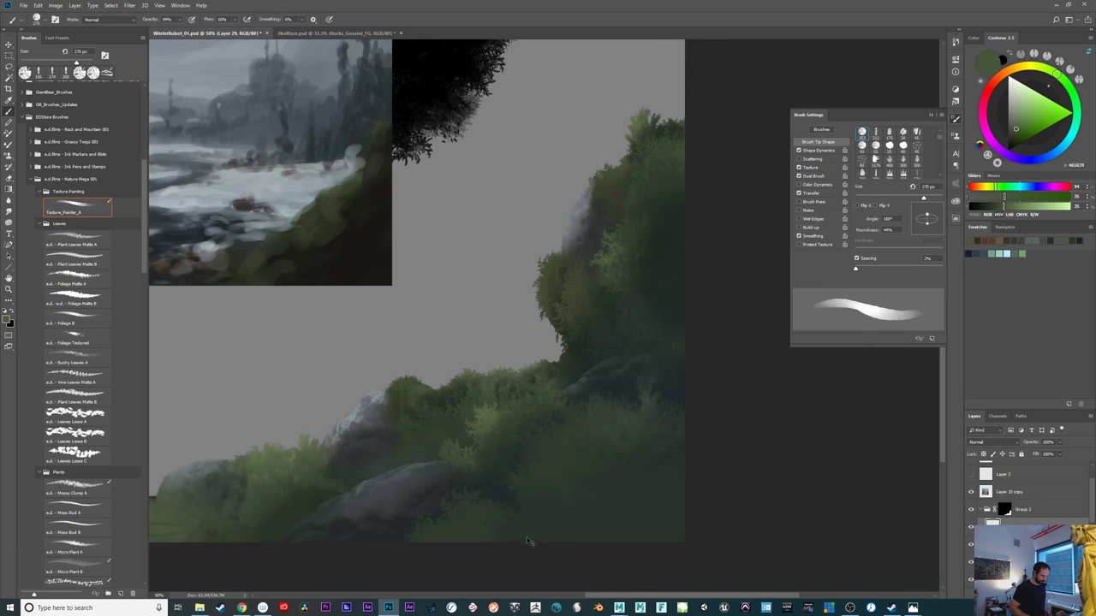
pyautogui.moveTo(732, 444); pyautogui.dragTo(824, 471)
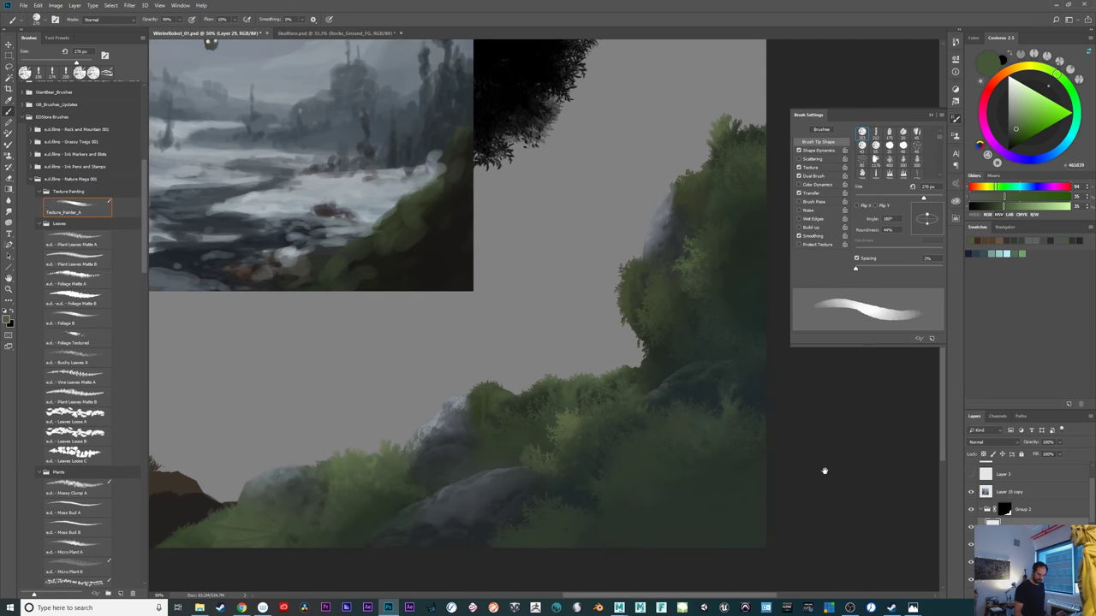
pyautogui.click(978, 511)
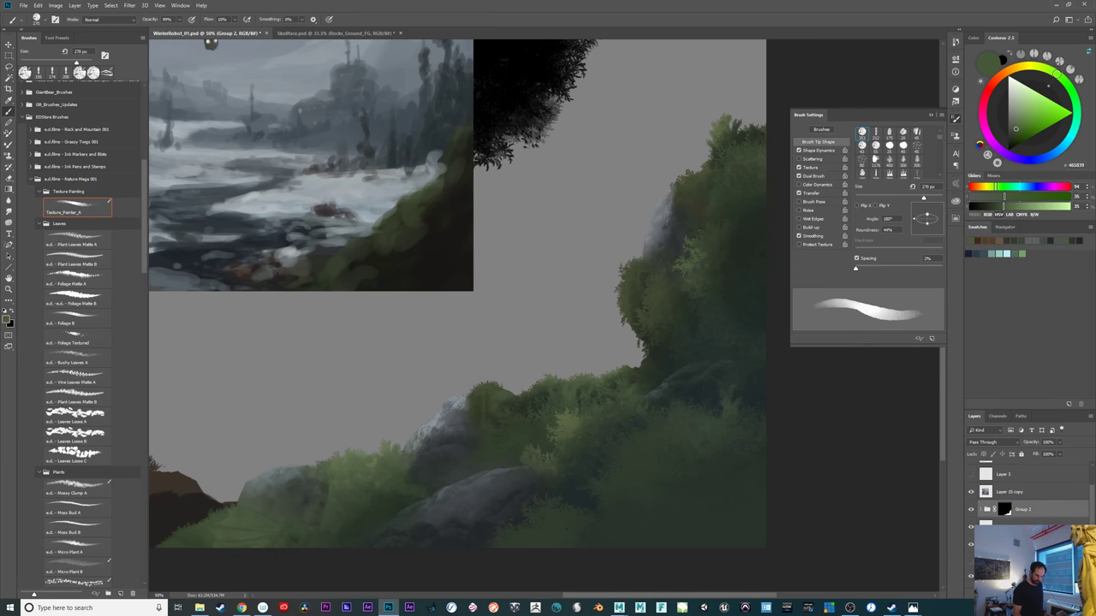
pyautogui.click(971, 528)
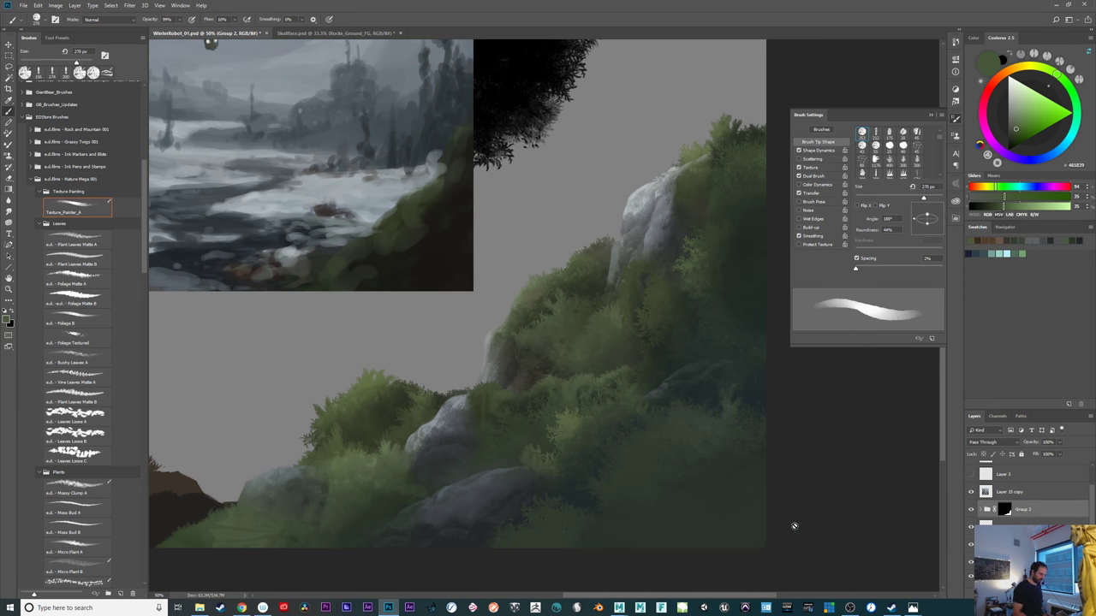
# Try repositioning the foreground hillside group against the cliff behind it
pyautogui.press('v')
pyautogui.moveTo(727, 516)
pyautogui.mouseDown()
pyautogui.moveTo(594, 434)
pyautogui.moveTo(861, 557)
pyautogui.moveTo(809, 548)
pyautogui.moveTo(678, 478)
pyautogui.mouseUp()
pyautogui.hotkey('ctrl', 'z')
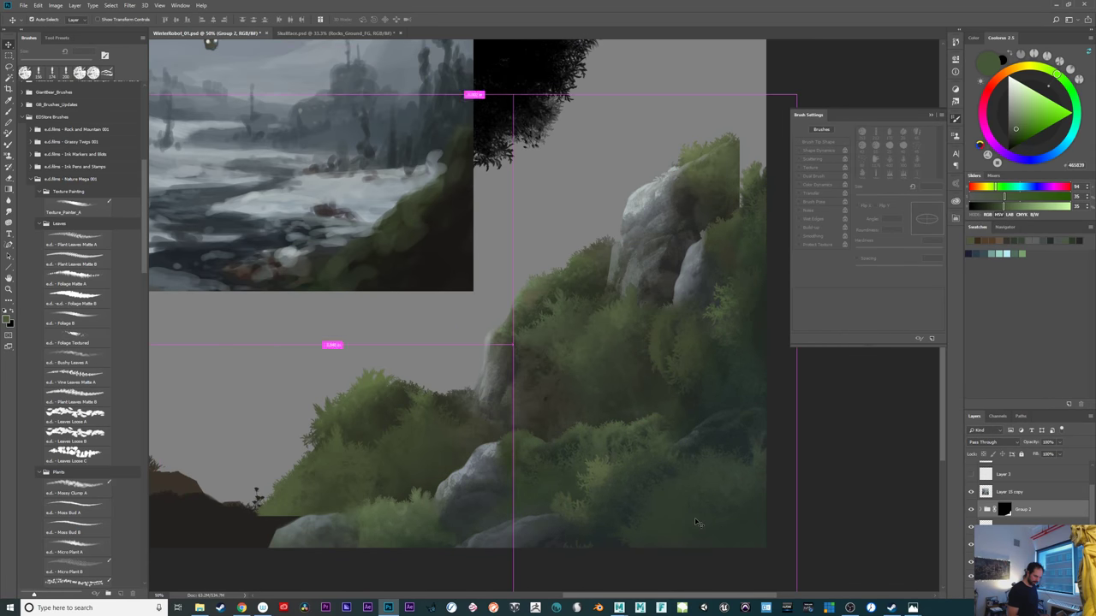
pyautogui.hotkey('ctrl', 'z')
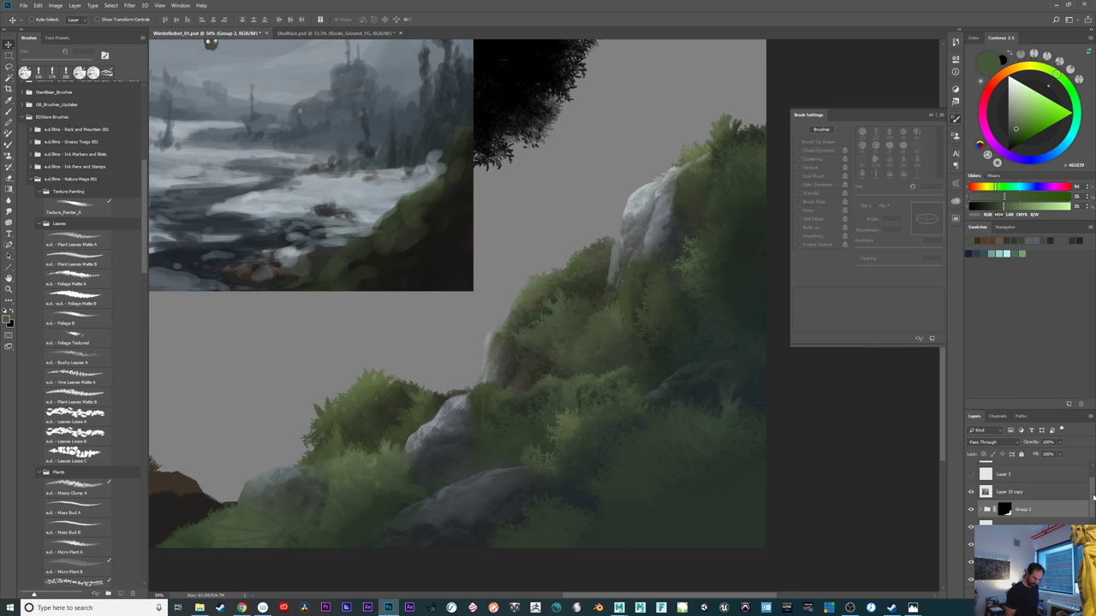
# Collapse Group 1 and review the hillside and cliff within the whole composition
pyautogui.moveTo(1093, 497); pyautogui.dragTo(1093, 523)
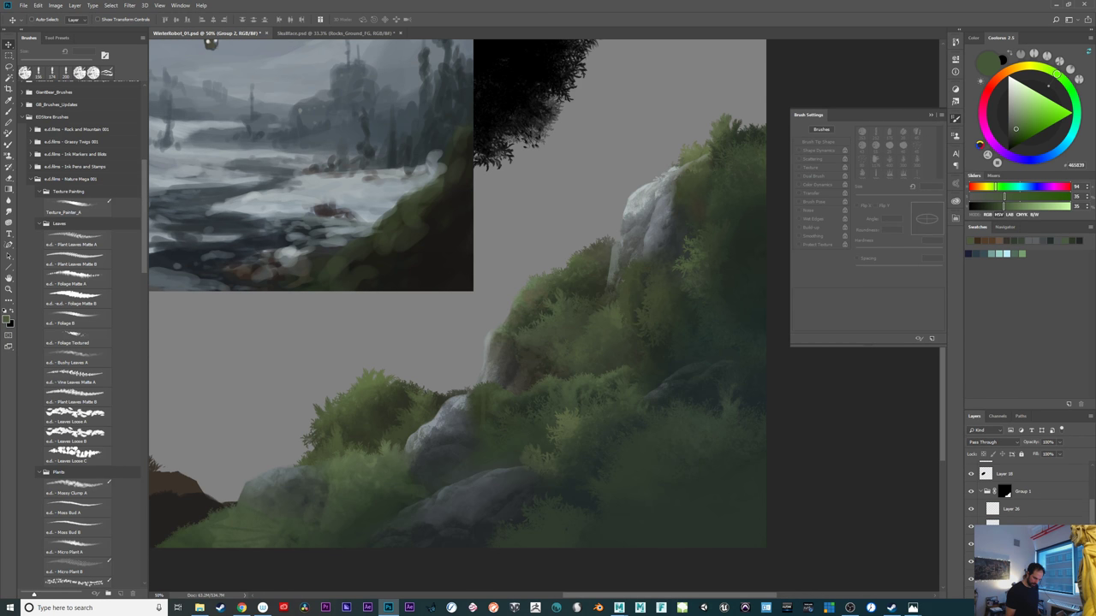
pyautogui.click(969, 545)
pyautogui.click(969, 544)
pyautogui.scroll(1, 980, 495)
pyautogui.moveTo(799, 512); pyautogui.dragTo(770, 542)
pyautogui.moveTo(779, 486); pyautogui.dragTo(773, 509)
pyautogui.scroll(1, 773, 508)
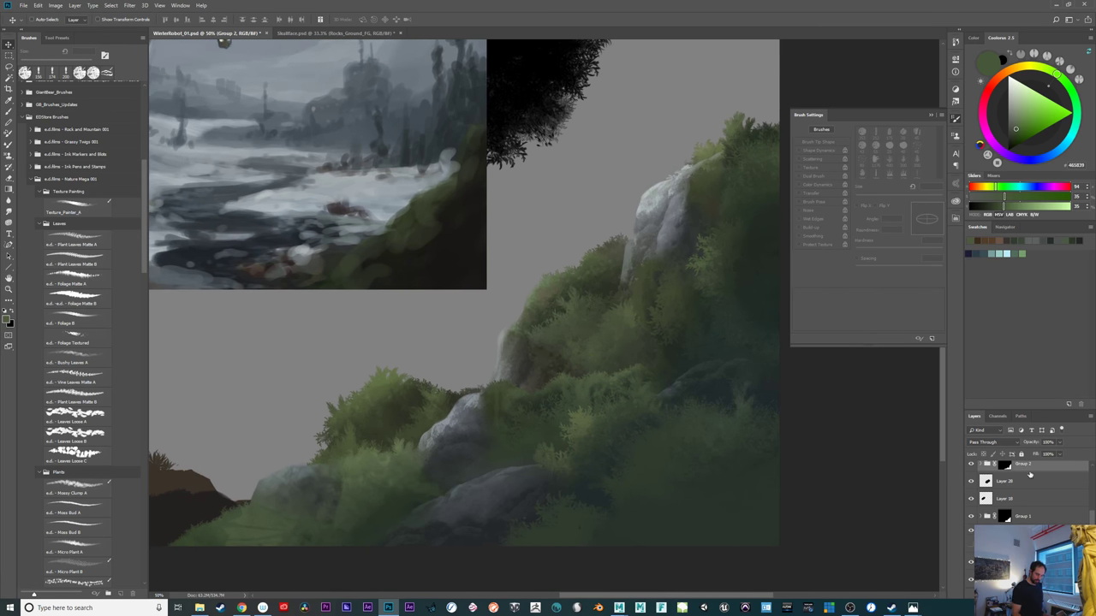
pyautogui.moveTo(707, 503)
pyautogui.mouseDown()
pyautogui.moveTo(790, 506)
pyautogui.moveTo(641, 492)
pyautogui.moveTo(778, 528)
pyautogui.moveTo(688, 489)
pyautogui.moveTo(769, 526)
pyautogui.moveTo(717, 507)
pyautogui.mouseUp()
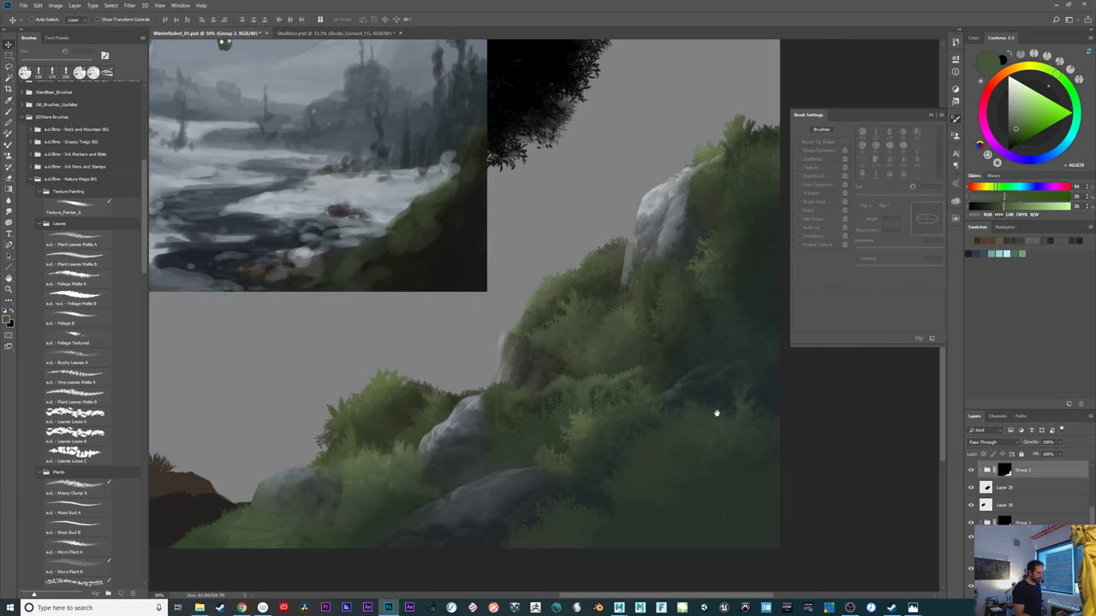
pyautogui.moveTo(717, 413); pyautogui.dragTo(728, 517)
pyautogui.scroll(-2, 730, 520)
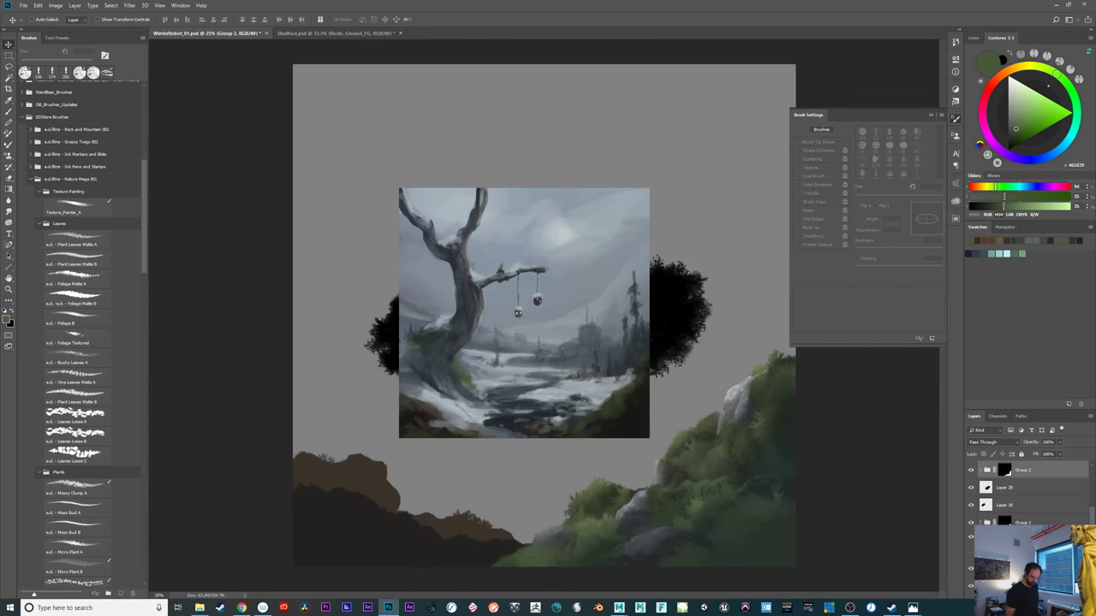
# Add a Curves adjustment layer clipped to Group 2 and pull its midtones down to darken the hillside
pyautogui.scroll(2, 1093, 511)
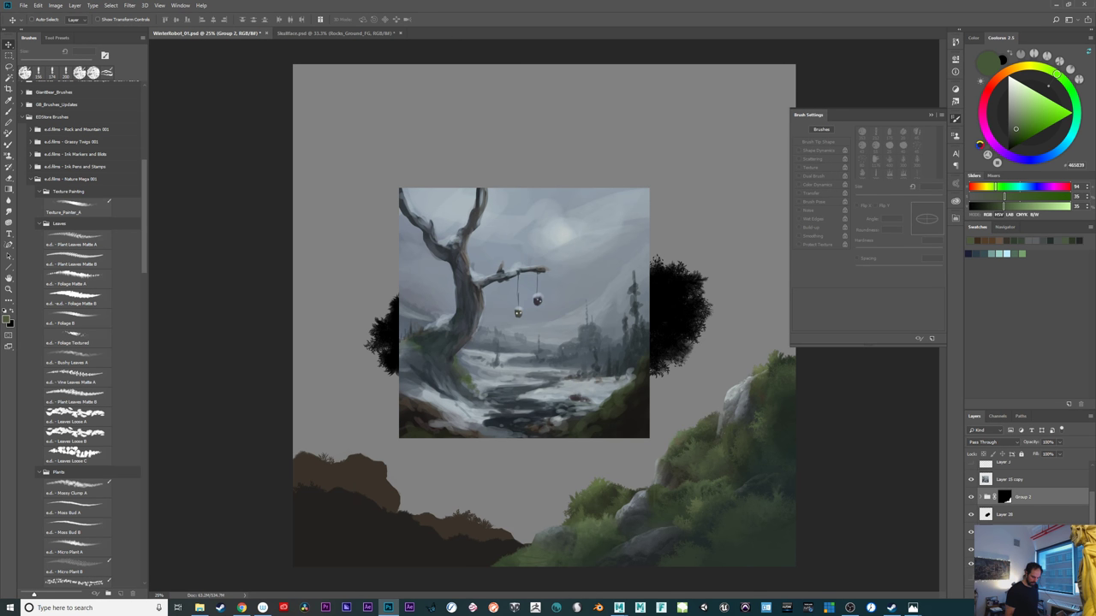
pyautogui.click(1030, 592)
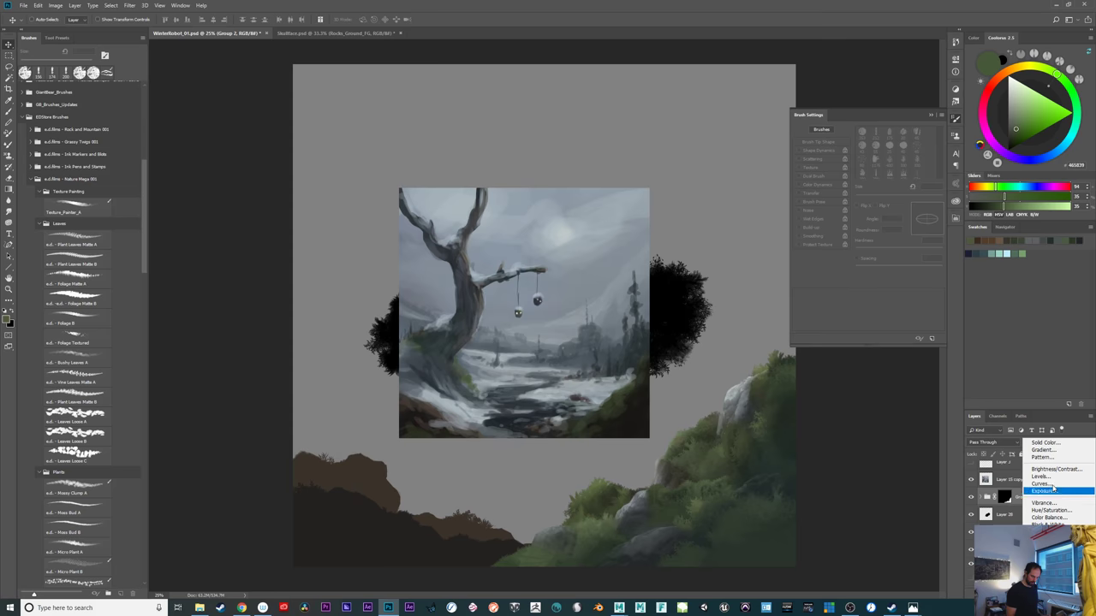
pyautogui.click(1056, 484)
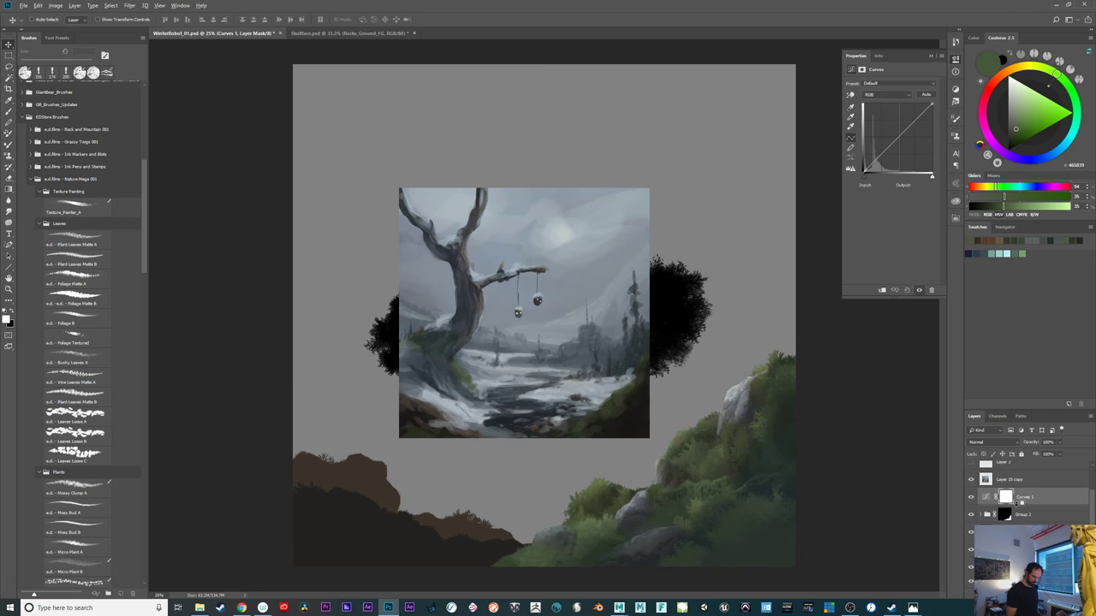
pyautogui.keyDown('alt'); pyautogui.click(988, 502); pyautogui.keyUp('alt')
pyautogui.moveTo(894, 141)
pyautogui.mouseDown()
pyautogui.moveTo(899, 159)
pyautogui.moveTo(898, 147)
pyautogui.mouseUp()
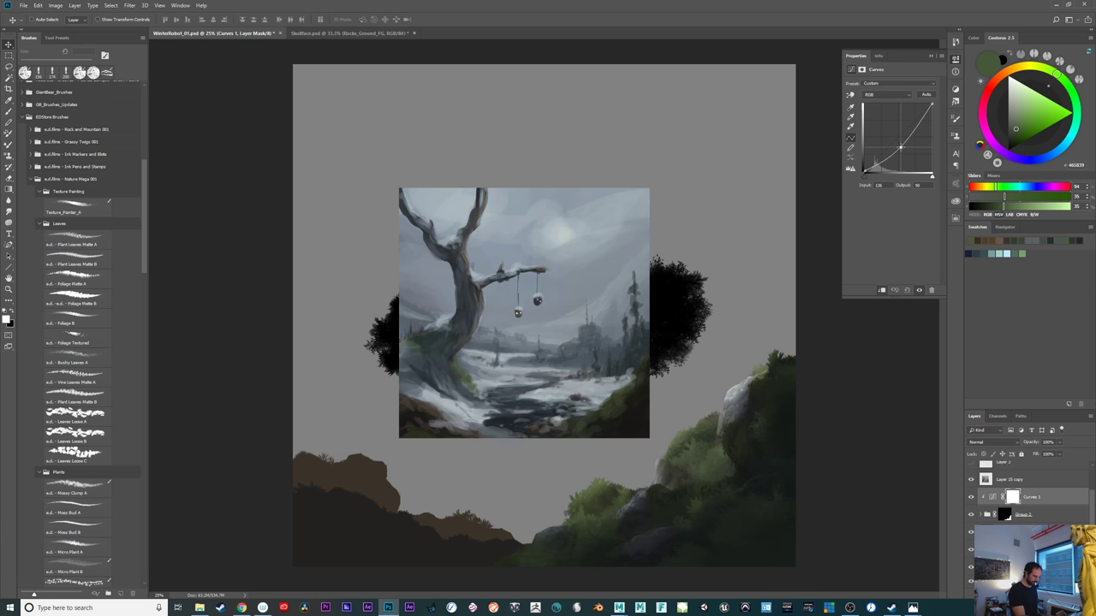
# Paint black on the Curves mask with Texture_Painter_A to restore light along the hillside's upper edge and rocks
pyautogui.click(1012, 496)
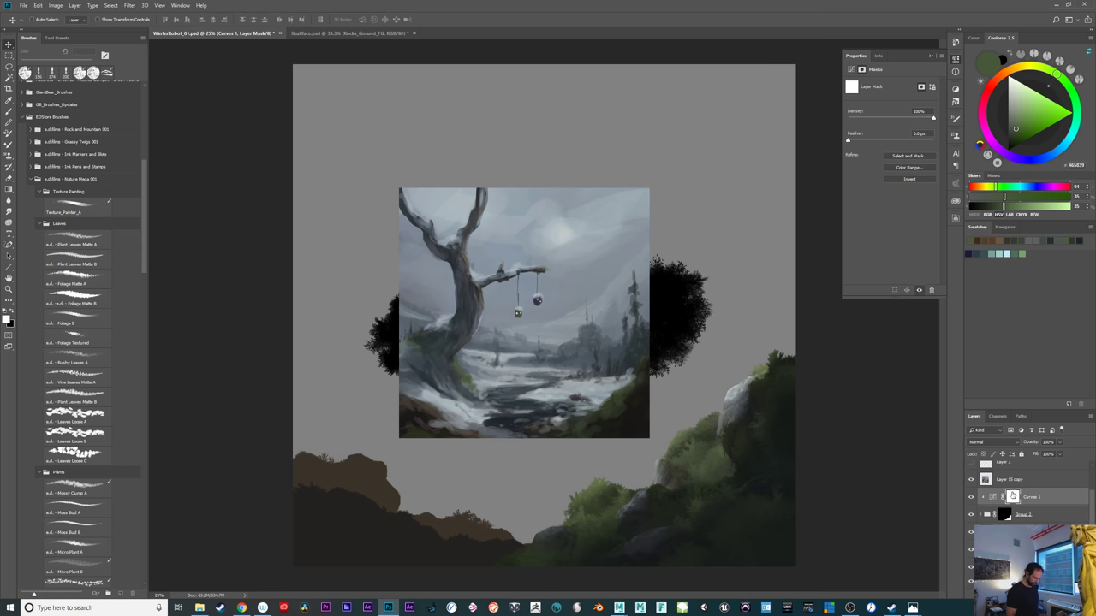
pyautogui.press('b')
pyautogui.press('d')
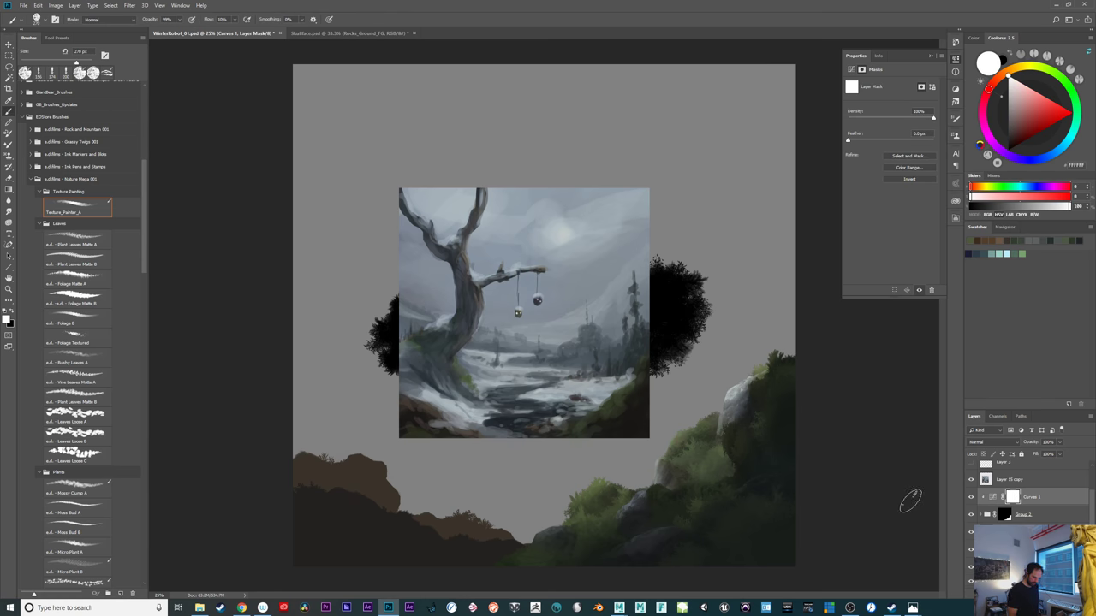
pyautogui.press('x')
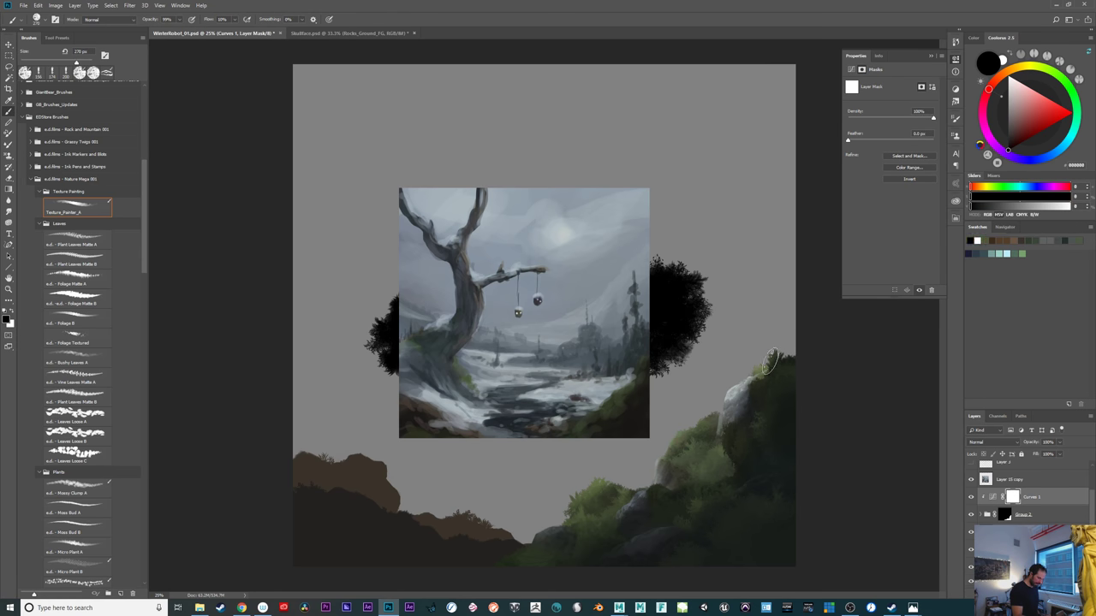
pyautogui.moveTo(747, 370)
pyautogui.mouseDown()
pyautogui.moveTo(771, 375)
pyautogui.moveTo(736, 389)
pyautogui.moveTo(730, 431)
pyautogui.mouseUp()
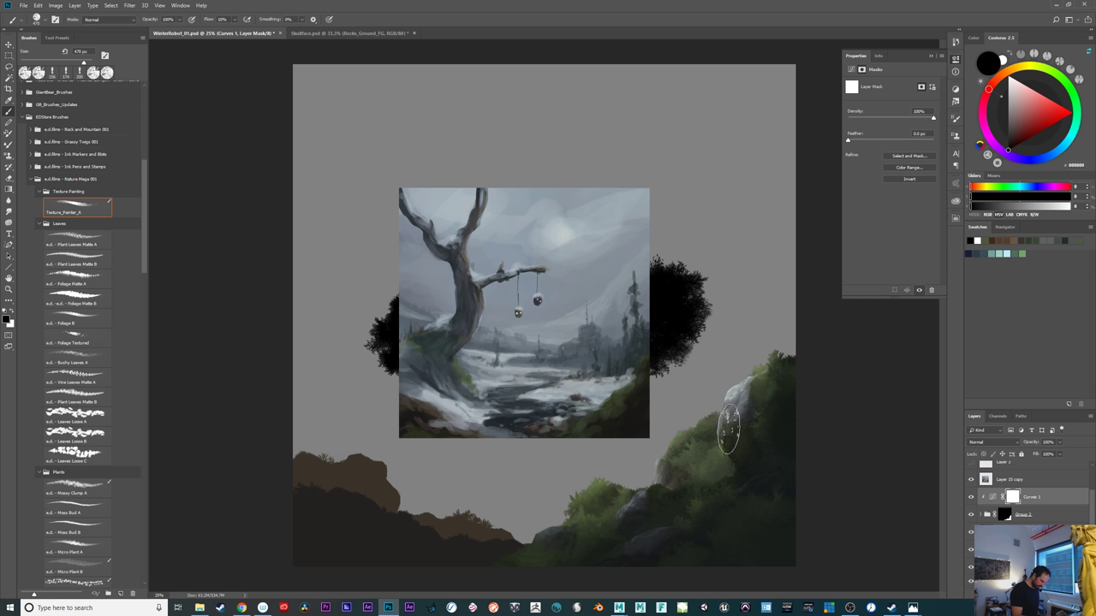
pyautogui.moveTo(644, 471)
pyautogui.mouseDown()
pyautogui.moveTo(623, 500)
pyautogui.moveTo(681, 487)
pyautogui.moveTo(623, 521)
pyautogui.moveTo(673, 507)
pyautogui.moveTo(584, 529)
pyautogui.moveTo(569, 514)
pyautogui.moveTo(543, 521)
pyautogui.moveTo(518, 543)
pyautogui.moveTo(548, 551)
pyautogui.mouseUp()
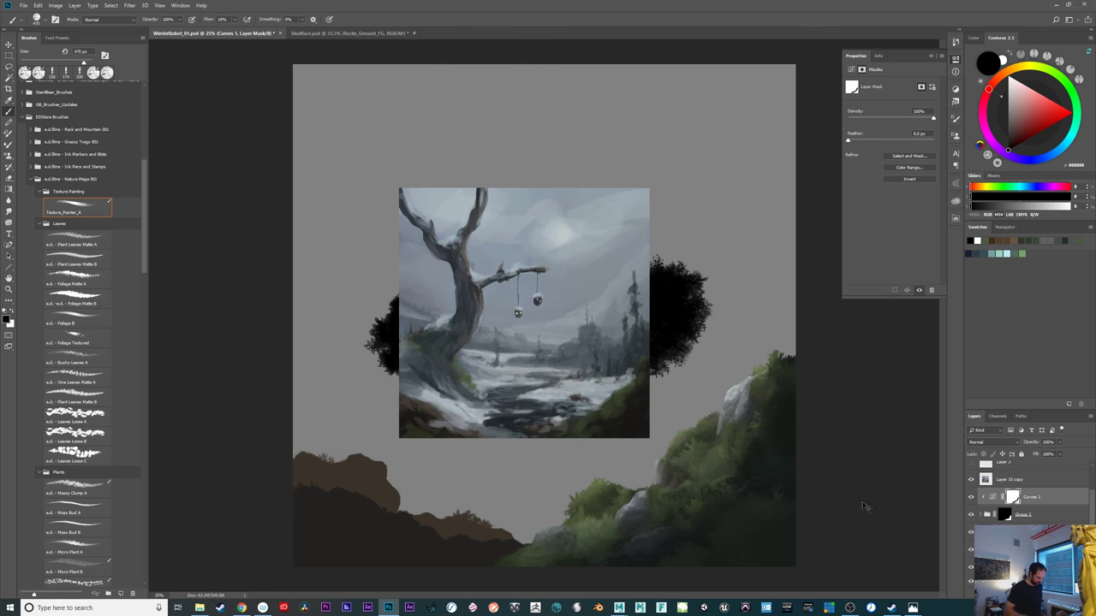
# Hide the small reference painting covering the canvas centre and show the enlarged winter scene behind the hillside
pyautogui.hotkey('ctrl', '+')
pyautogui.hotkey('ctrl', '+')
pyautogui.moveTo(742, 453)
pyautogui.mouseDown()
pyautogui.moveTo(653, 410)
pyautogui.moveTo(592, 324)
pyautogui.mouseUp()
pyautogui.moveTo(833, 508); pyautogui.dragTo(822, 504)
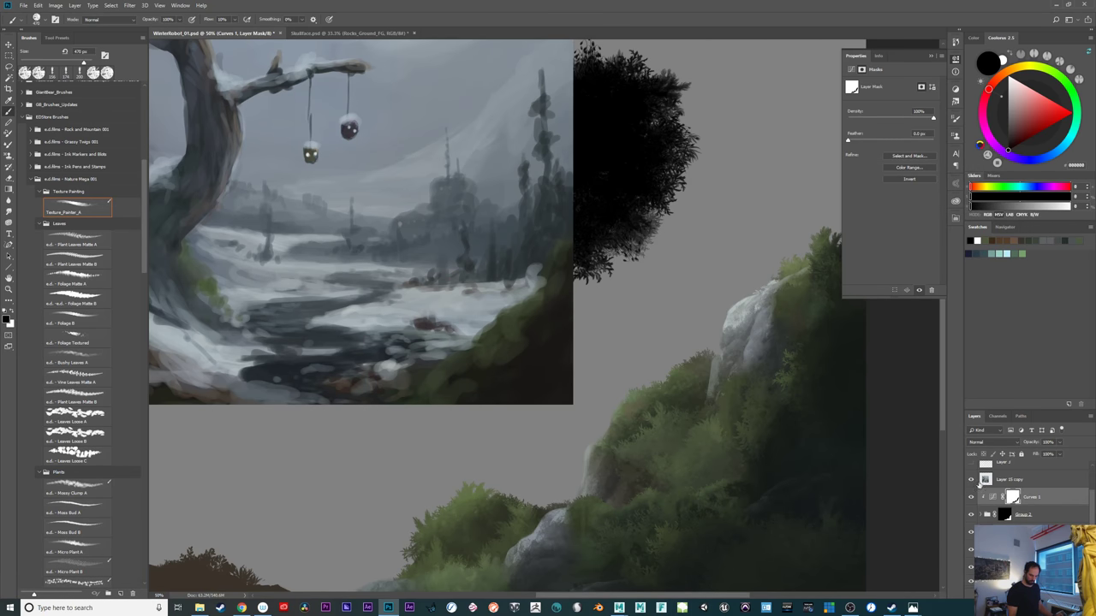
pyautogui.click(970, 480)
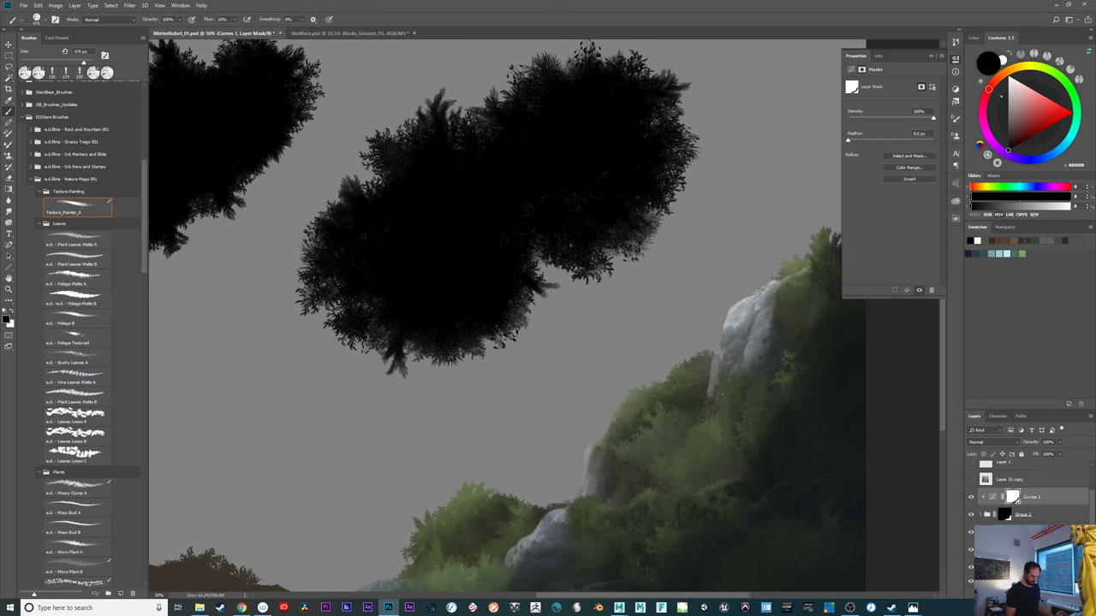
pyautogui.scroll(-2, 1014, 499)
pyautogui.click(971, 545)
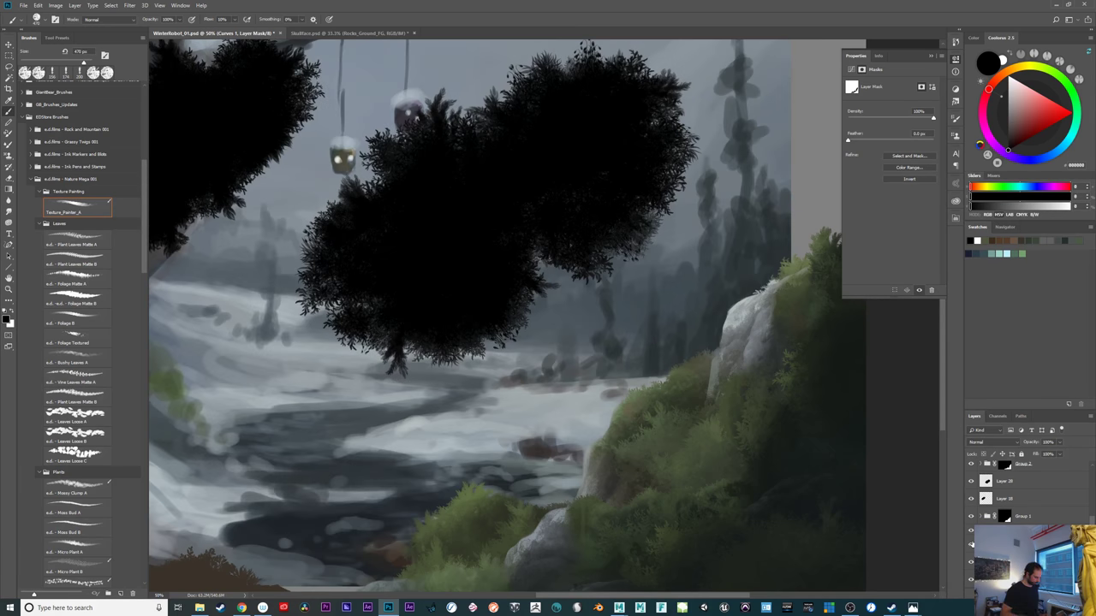
pyautogui.hotkey('ctrl', '-')
pyautogui.hotkey('ctrl', '-')
pyautogui.moveTo(839, 447)
pyautogui.mouseDown()
pyautogui.moveTo(929, 524)
pyautogui.moveTo(890, 458)
pyautogui.mouseUp()
pyautogui.hotkey('ctrl', '+')
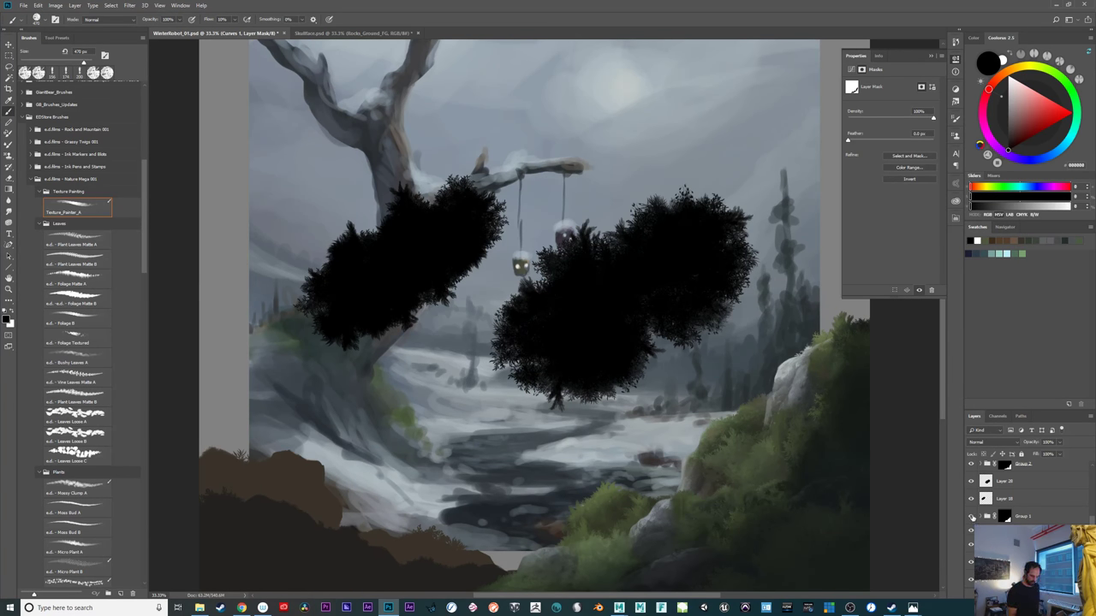
# Hide Group 2 and create a new empty layer directly above Group 1
pyautogui.click(972, 517)
pyautogui.click(972, 517)
pyautogui.click(972, 464)
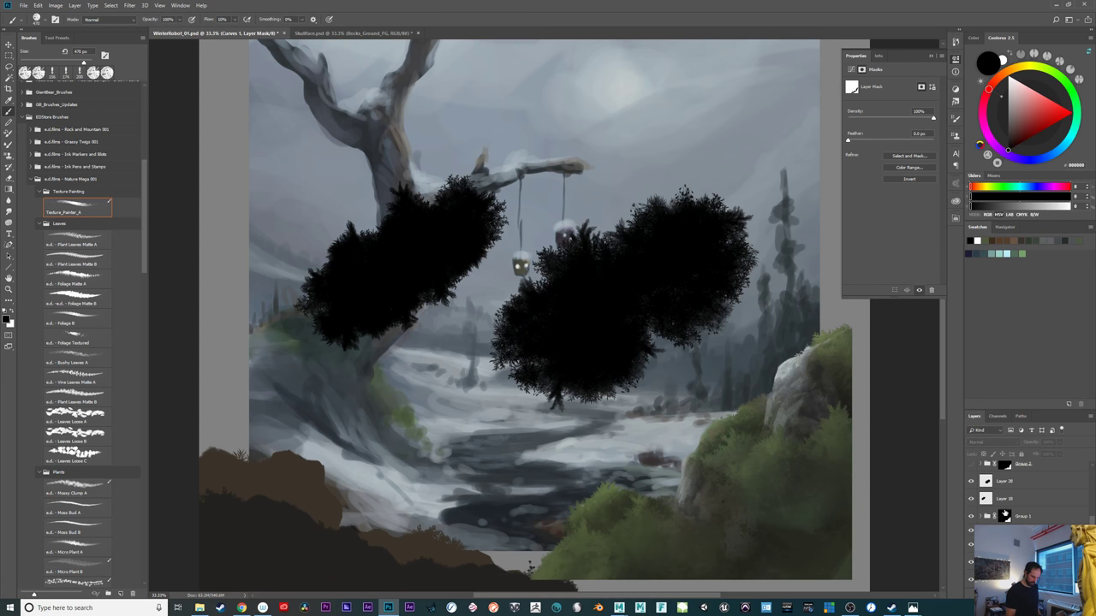
pyautogui.click(981, 517)
pyautogui.click(1003, 534)
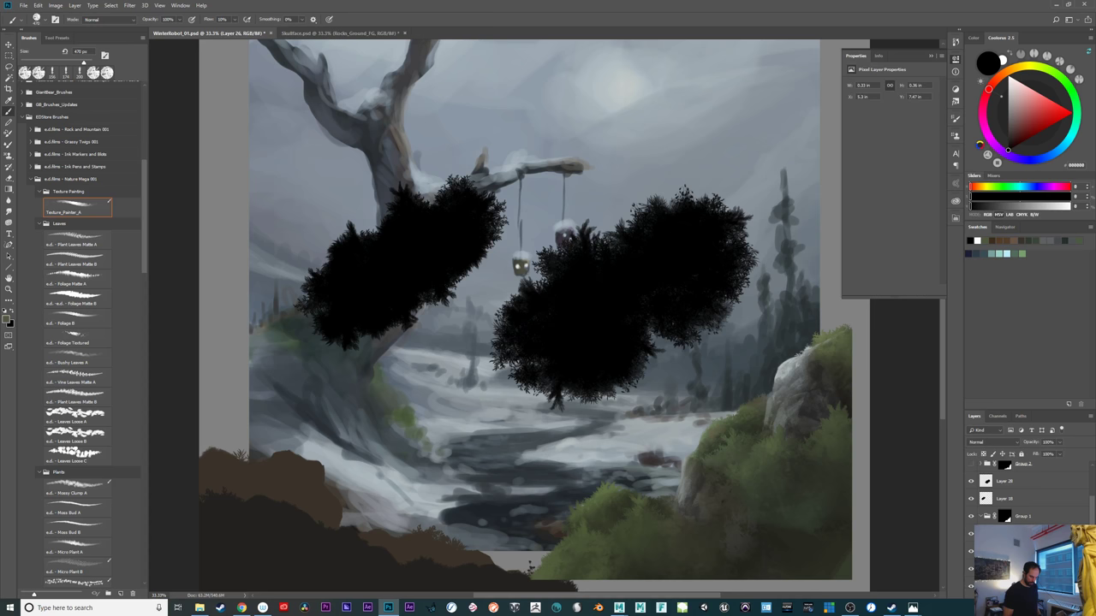
pyautogui.hotkey('ctrl', '+')
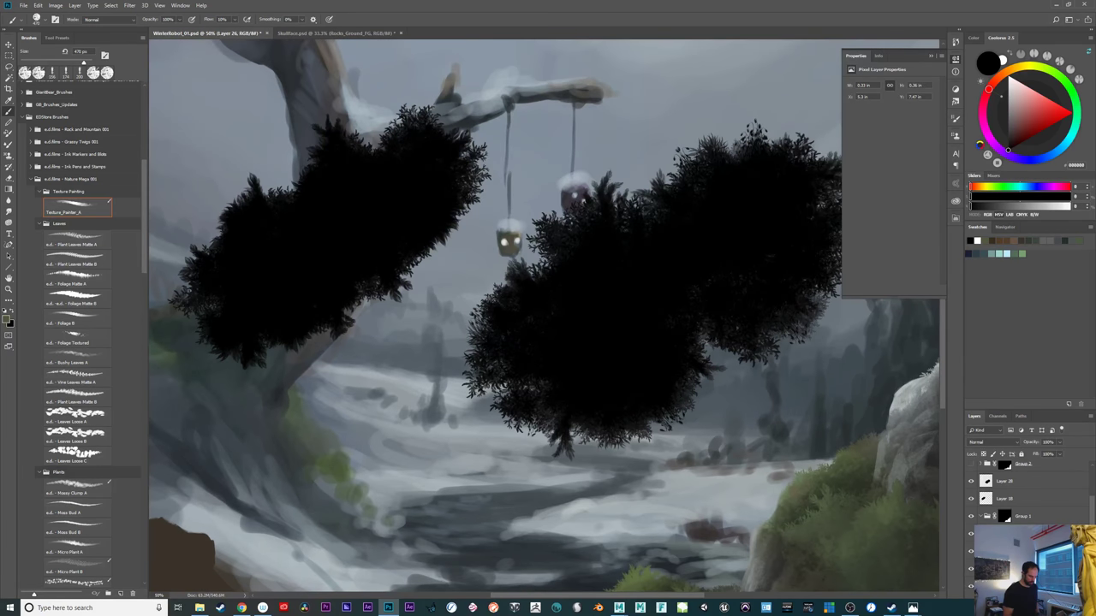
pyautogui.moveTo(833, 526); pyautogui.dragTo(692, 437)
pyautogui.click(1032, 517)
pyautogui.click(1019, 534)
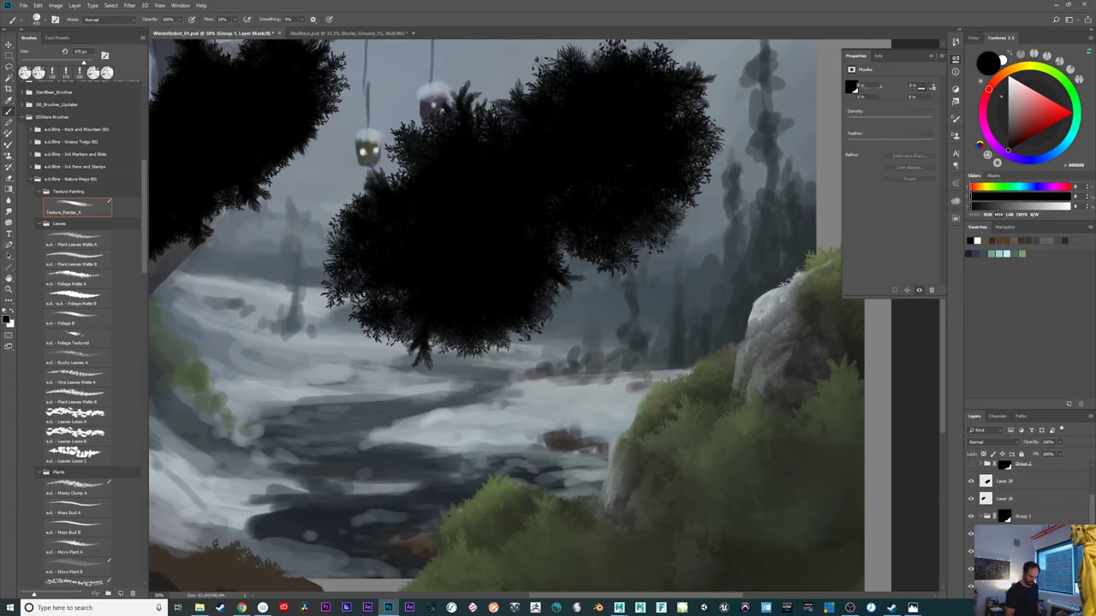
pyautogui.moveTo(1024, 532); pyautogui.dragTo(1025, 506)
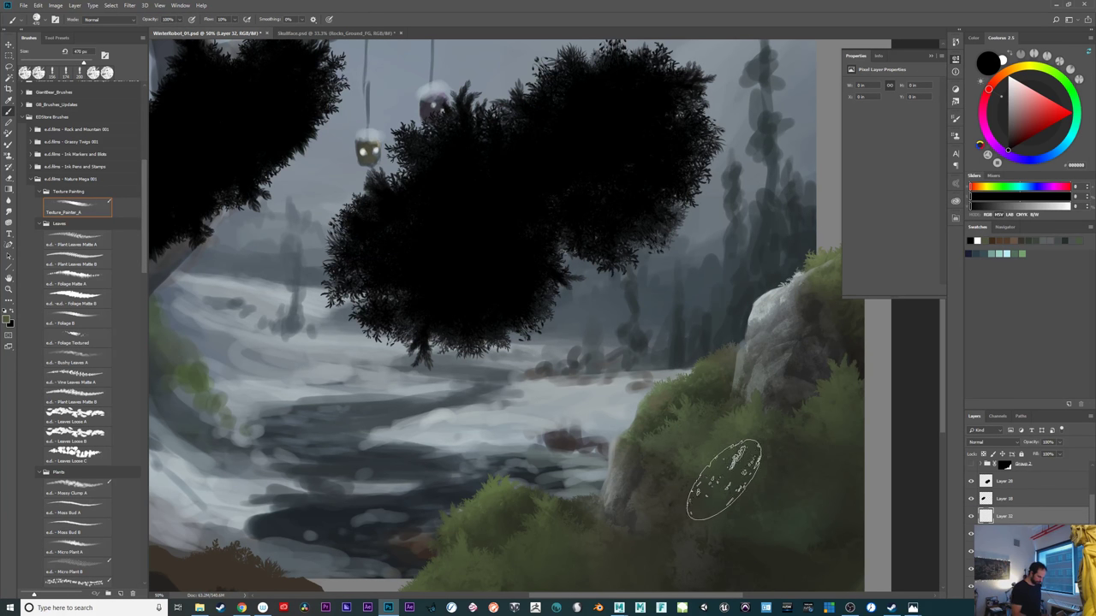
# Paint a rounded boulder silhouette beside the upper cliff rock in a darkened blue-grey sampled from the snowy river scene
pyautogui.moveTo(726, 462); pyautogui.dragTo(709, 463)
pyautogui.keyDown('alt'); pyautogui.click(601, 460); pyautogui.keyUp('alt')
pyautogui.moveTo(676, 420); pyautogui.dragTo(659, 419)
pyautogui.moveTo(679, 389); pyautogui.dragTo(655, 403)
pyautogui.hotkey('ctrl', 'z')
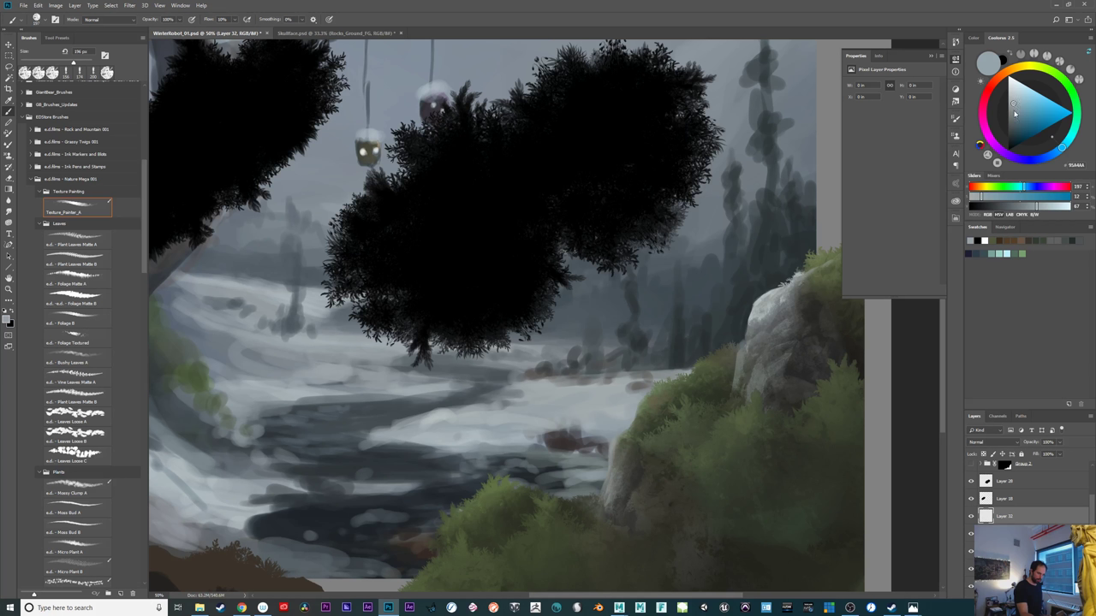
pyautogui.click(1014, 113)
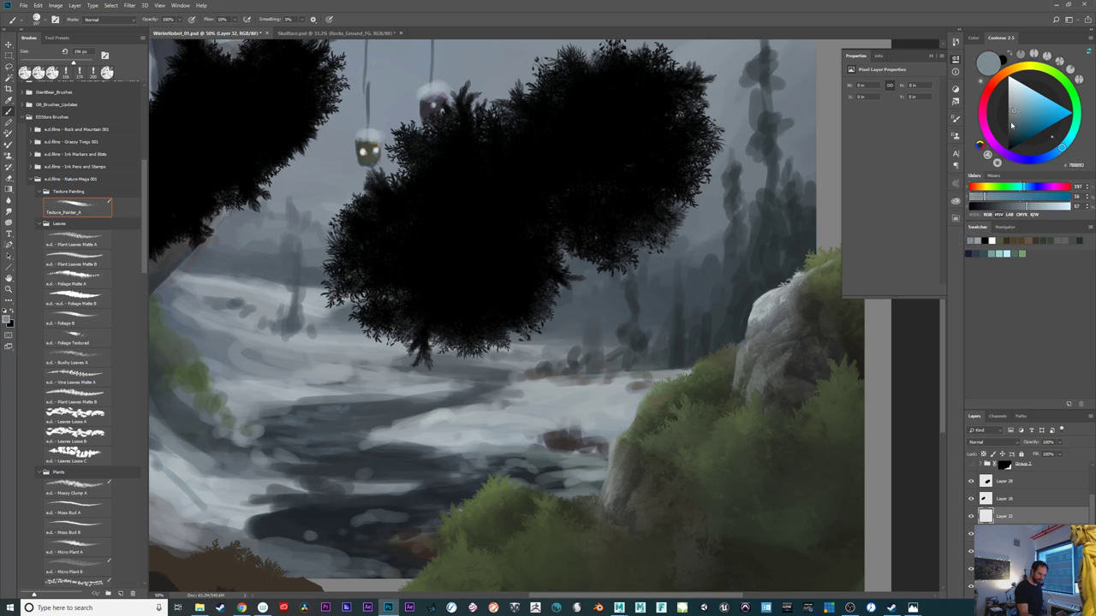
pyautogui.moveTo(1014, 128); pyautogui.dragTo(1012, 125)
pyautogui.moveTo(671, 405)
pyautogui.mouseDown()
pyautogui.moveTo(642, 405)
pyautogui.moveTo(635, 424)
pyautogui.moveTo(678, 391)
pyautogui.moveTo(644, 408)
pyautogui.moveTo(678, 404)
pyautogui.moveTo(650, 420)
pyautogui.moveTo(668, 383)
pyautogui.moveTo(707, 401)
pyautogui.moveTo(632, 437)
pyautogui.moveTo(694, 412)
pyautogui.moveTo(675, 376)
pyautogui.moveTo(636, 403)
pyautogui.moveTo(678, 382)
pyautogui.moveTo(647, 410)
pyautogui.moveTo(659, 389)
pyautogui.moveTo(632, 402)
pyautogui.moveTo(641, 414)
pyautogui.moveTo(635, 399)
pyautogui.moveTo(652, 383)
pyautogui.moveTo(629, 413)
pyautogui.moveTo(638, 415)
pyautogui.moveTo(615, 409)
pyautogui.moveTo(619, 427)
pyautogui.moveTo(625, 402)
pyautogui.moveTo(641, 408)
pyautogui.moveTo(608, 418)
pyautogui.mouseUp()
pyautogui.keyDown('alt'); pyautogui.rightClick(638, 414); pyautogui.keyUp('alt')
pyautogui.keyDown('alt'); pyautogui.rightClick(615, 408); pyautogui.keyUp('alt')
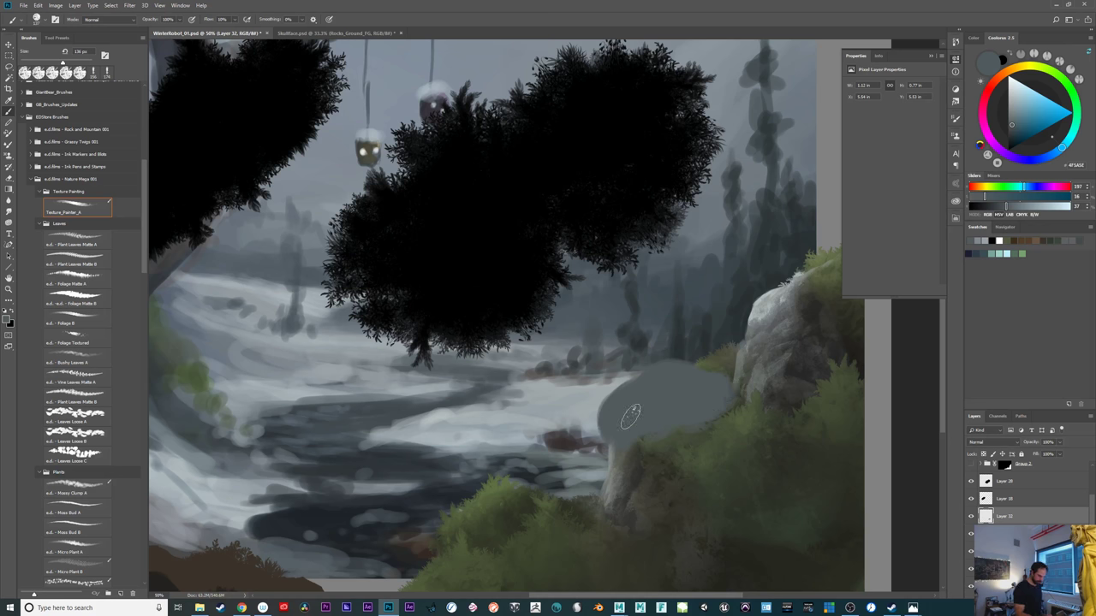
# Load the black foliage clump's outline as a selection, transform it over the new boulder's lower edge, and switch to the Eraser
pyautogui.keyDown('ctrl'); pyautogui.click(986, 482); pyautogui.keyUp('ctrl')
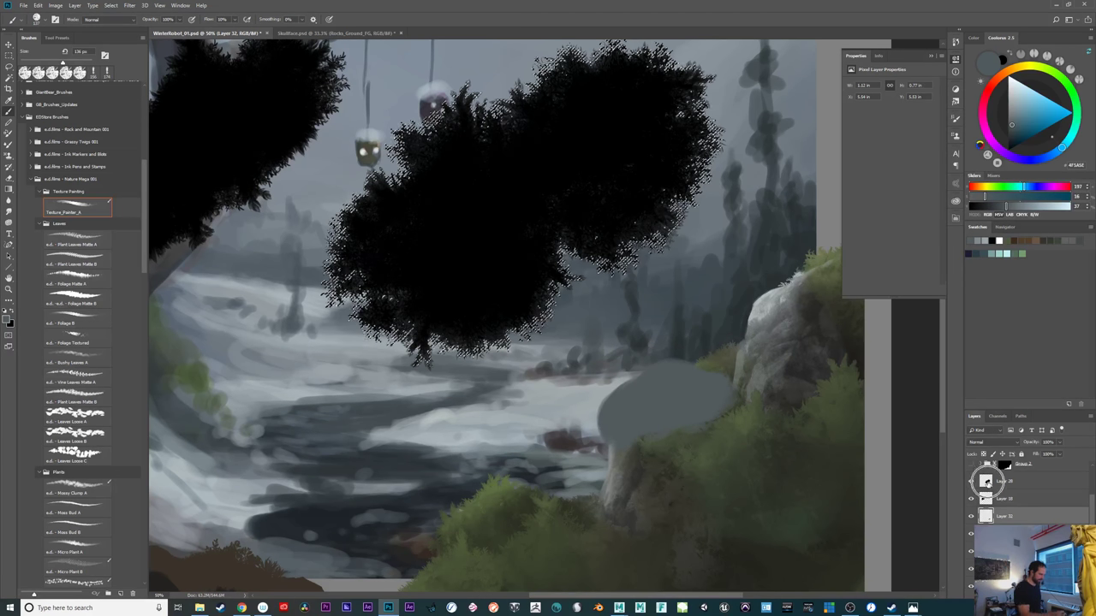
pyautogui.click(110, 5)
pyautogui.click(153, 162)
pyautogui.moveTo(565, 142); pyautogui.dragTo(773, 489)
pyautogui.moveTo(935, 493); pyautogui.dragTo(937, 442)
pyautogui.moveTo(777, 457); pyautogui.dragTo(780, 490)
pyautogui.moveTo(930, 474); pyautogui.dragTo(935, 531)
pyautogui.moveTo(796, 491); pyautogui.dragTo(758, 502)
pyautogui.press('Return')
pyautogui.press('b')
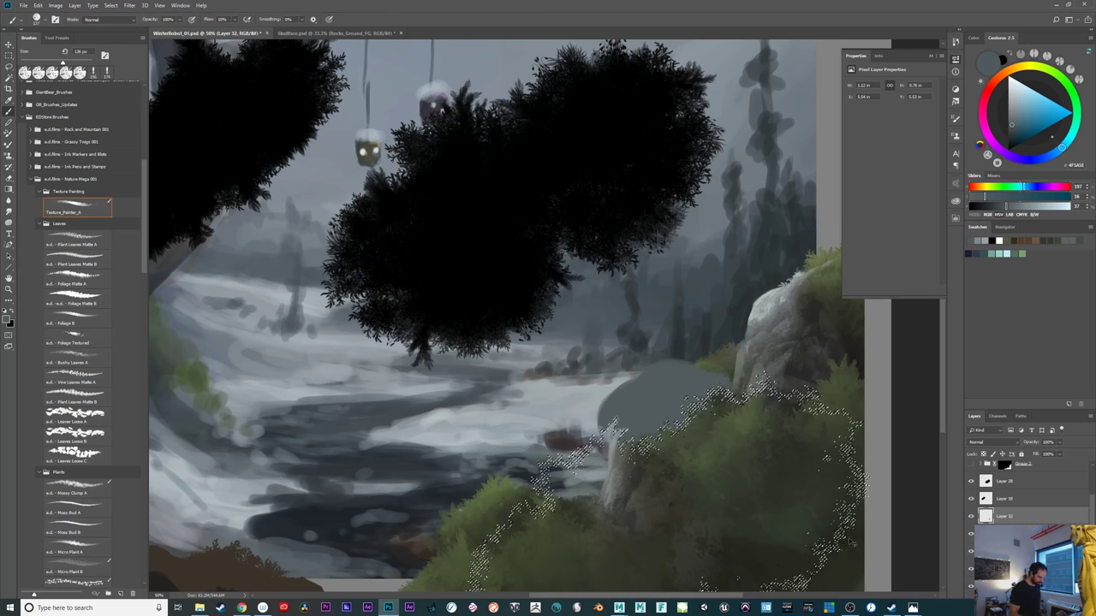
pyautogui.press('e')
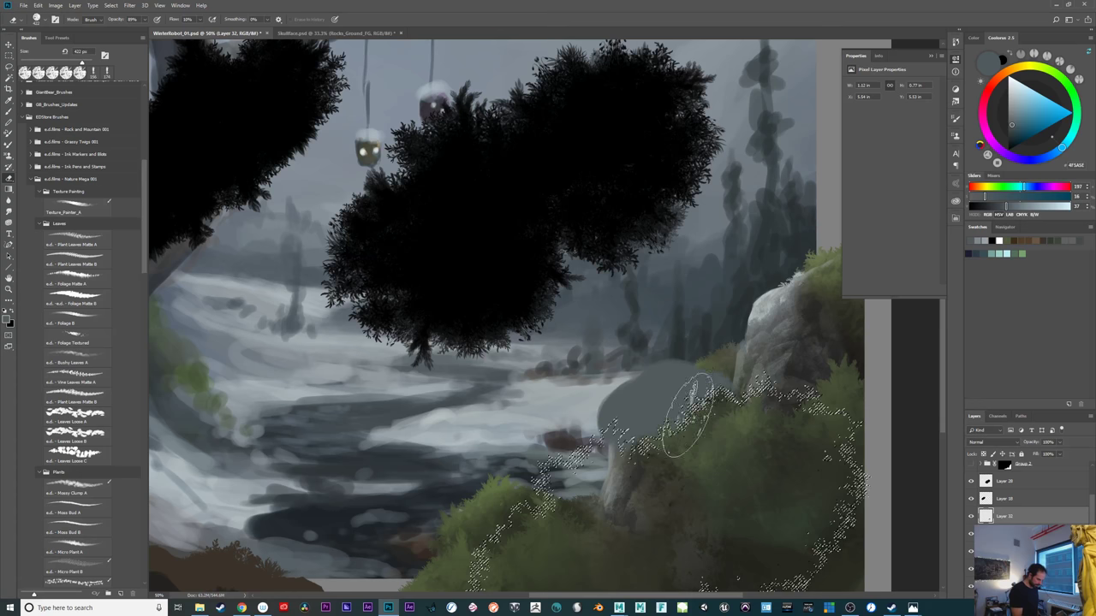
# Deselect the foliage outline, lock Layer 32's transparent pixels, and paint a snow grey sampled from the riverbank over the boulder with a larger brush
pyautogui.hotkey('ctrl', 'd')
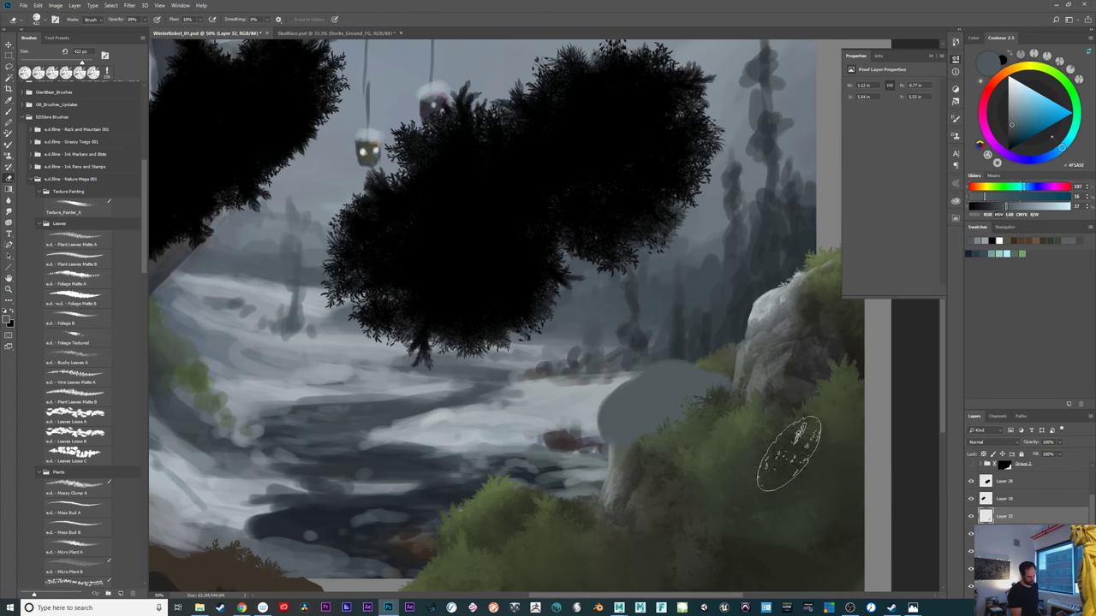
pyautogui.click(984, 455)
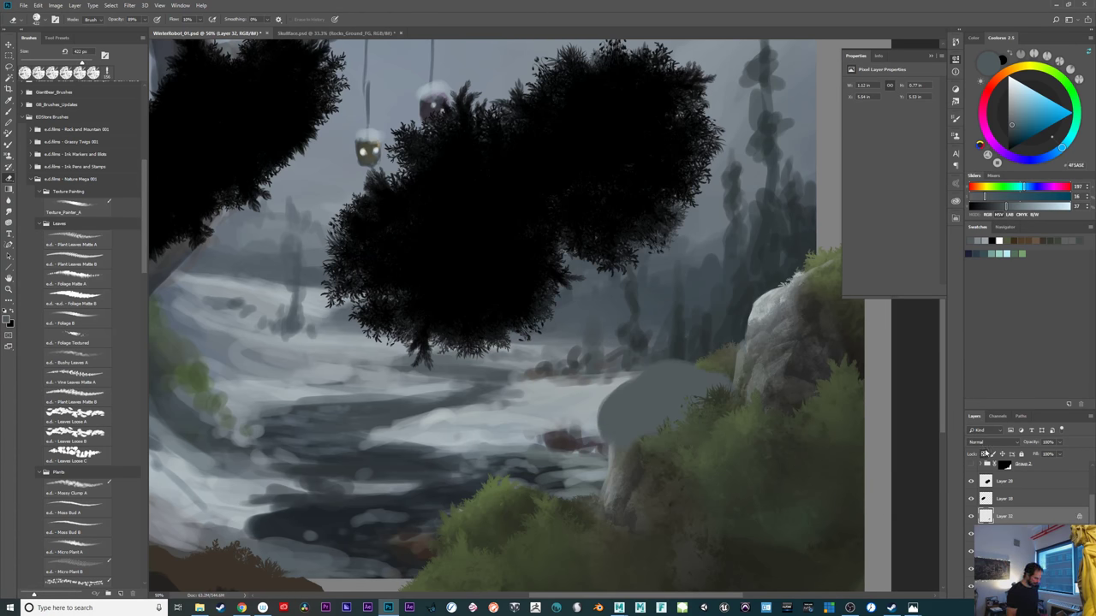
pyautogui.press('b')
pyautogui.keyDown('alt'); pyautogui.click(602, 399); pyautogui.keyUp('alt')
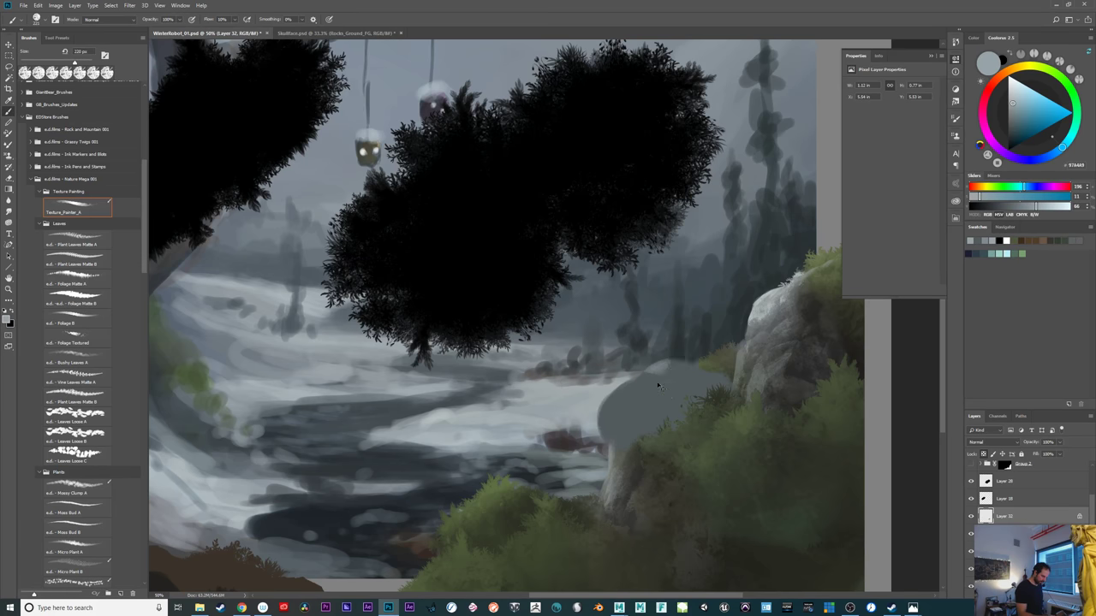
pyautogui.press(']')
pyautogui.press(']')
pyautogui.press(']')
pyautogui.press(']')
pyautogui.moveTo(657, 375)
pyautogui.mouseDown()
pyautogui.moveTo(592, 369)
pyautogui.moveTo(652, 369)
pyautogui.moveTo(684, 393)
pyautogui.moveTo(615, 419)
pyautogui.moveTo(684, 440)
pyautogui.moveTo(657, 409)
pyautogui.mouseUp()
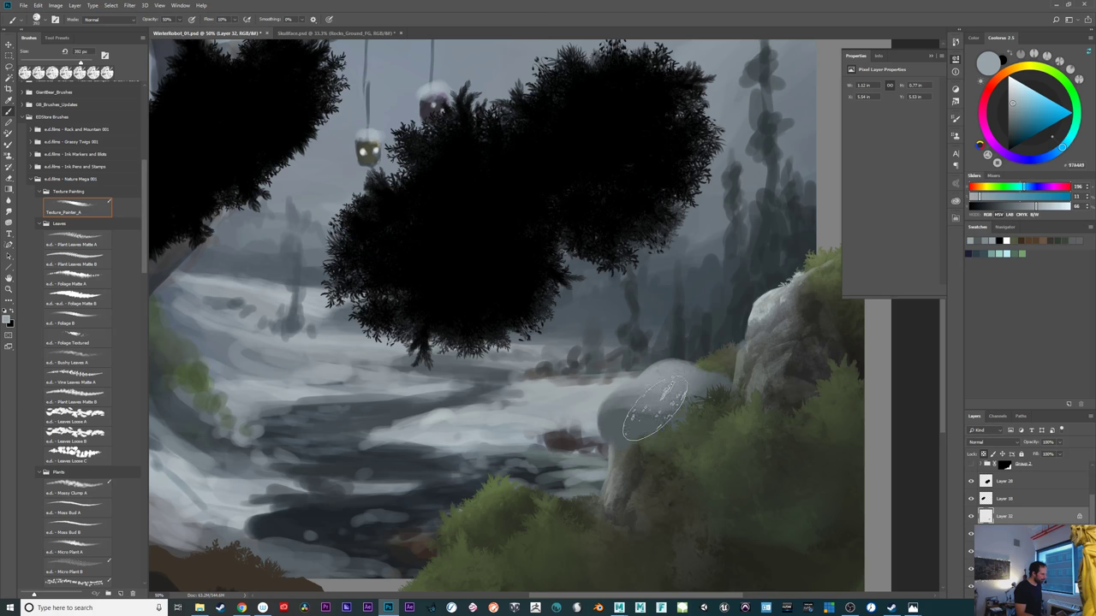
# Set the brush opacity to 50% and build up the boulder's snow cap with sampled and lighter blue-grey
pyautogui.press('5')
pyautogui.moveTo(586, 406)
pyautogui.mouseDown()
pyautogui.moveTo(647, 386)
pyautogui.moveTo(608, 414)
pyautogui.moveTo(659, 392)
pyautogui.moveTo(634, 409)
pyautogui.moveTo(646, 362)
pyautogui.moveTo(676, 375)
pyautogui.moveTo(623, 400)
pyautogui.moveTo(619, 415)
pyautogui.moveTo(624, 399)
pyautogui.moveTo(673, 370)
pyautogui.mouseUp()
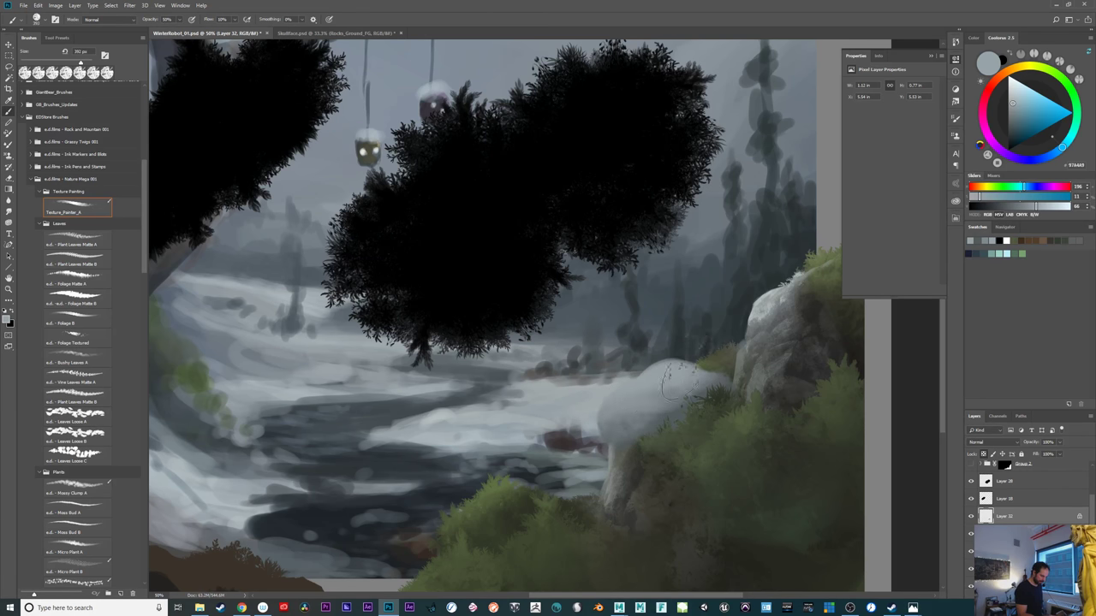
pyautogui.click(1011, 92)
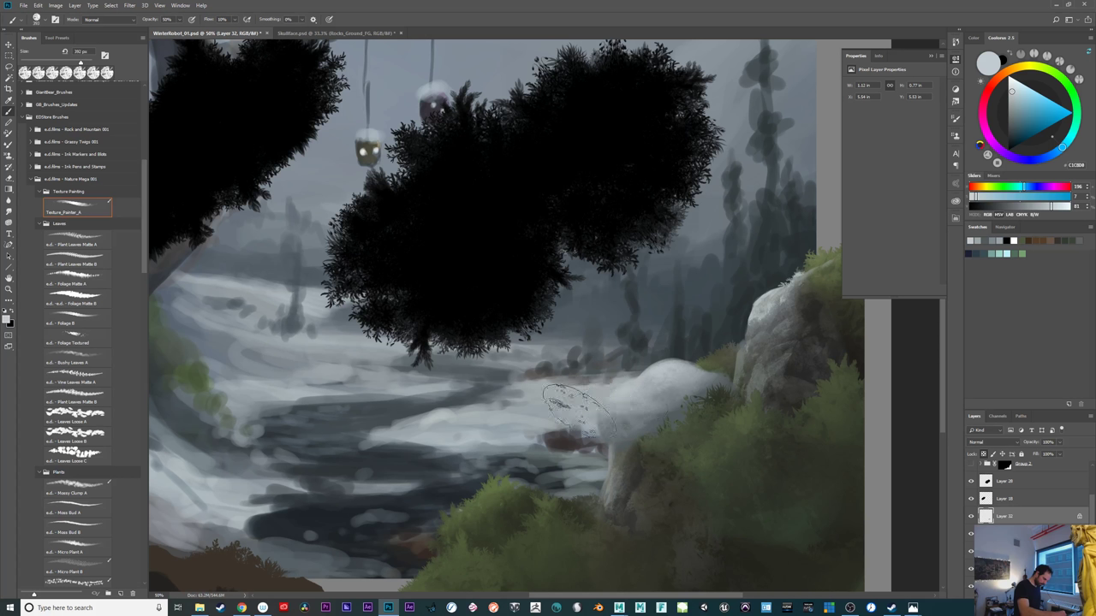
pyautogui.moveTo(668, 394); pyautogui.dragTo(649, 390)
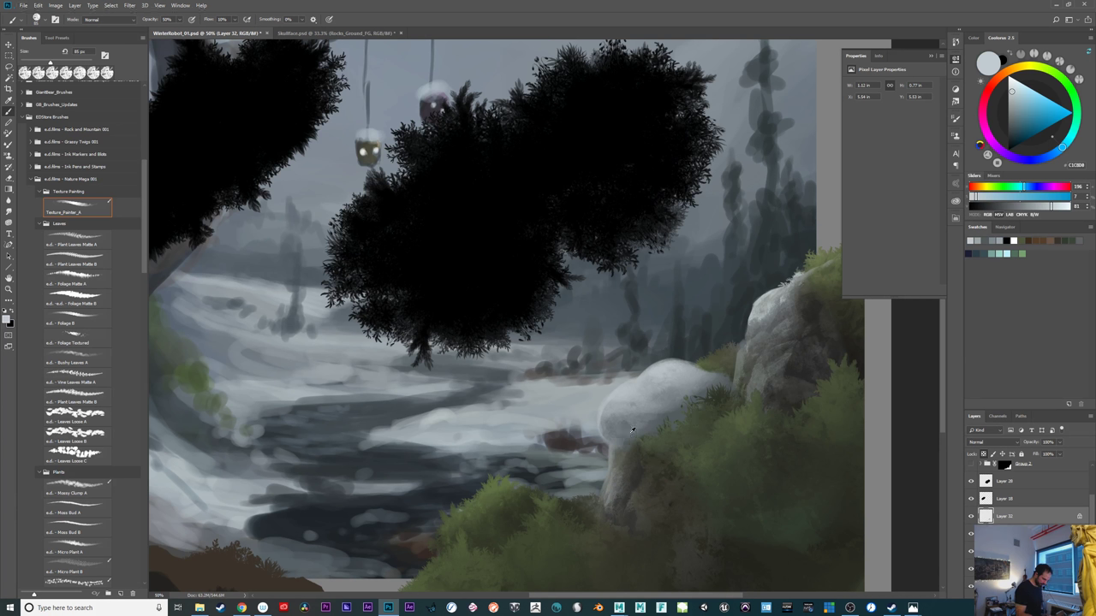
# Shade the snowy boulder softly with mid blue-greys sampled from the misty sky, using an enlarged brush
pyautogui.press(']')
pyautogui.press(']')
pyautogui.press(']')
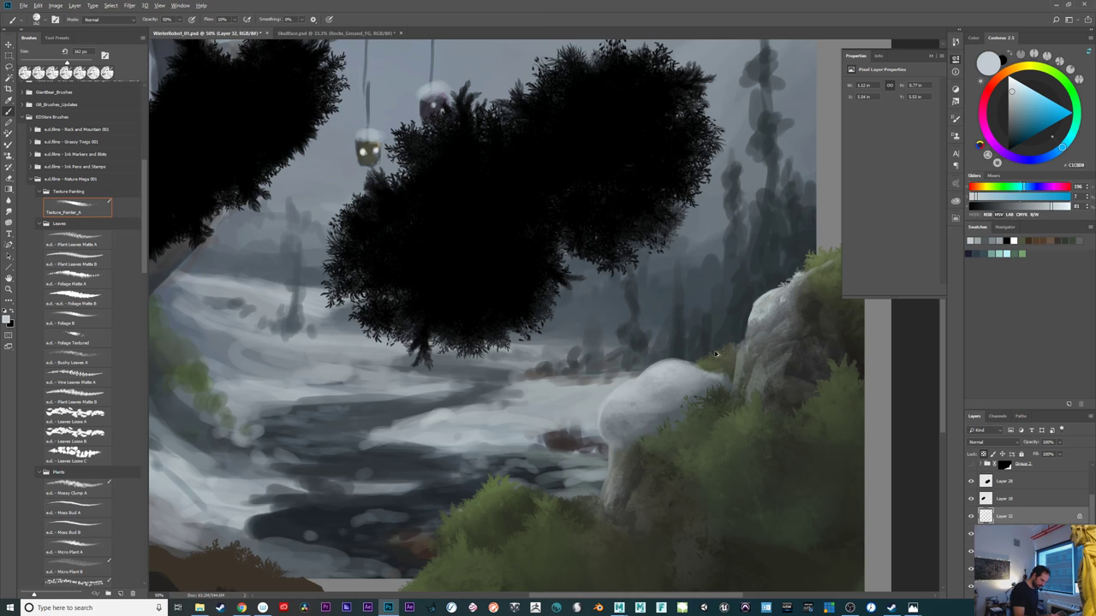
pyautogui.keyDown('alt'); pyautogui.click(729, 238); pyautogui.keyUp('alt')
pyautogui.scroll(2, 737, 188)
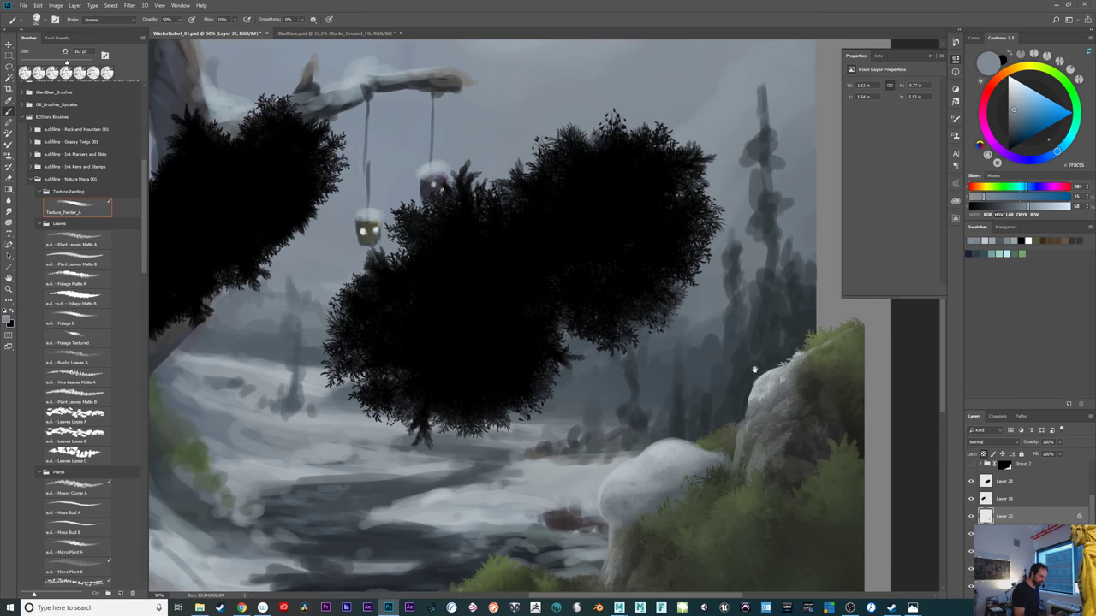
pyautogui.keyDown('alt'); pyautogui.click(809, 133); pyautogui.keyUp('alt')
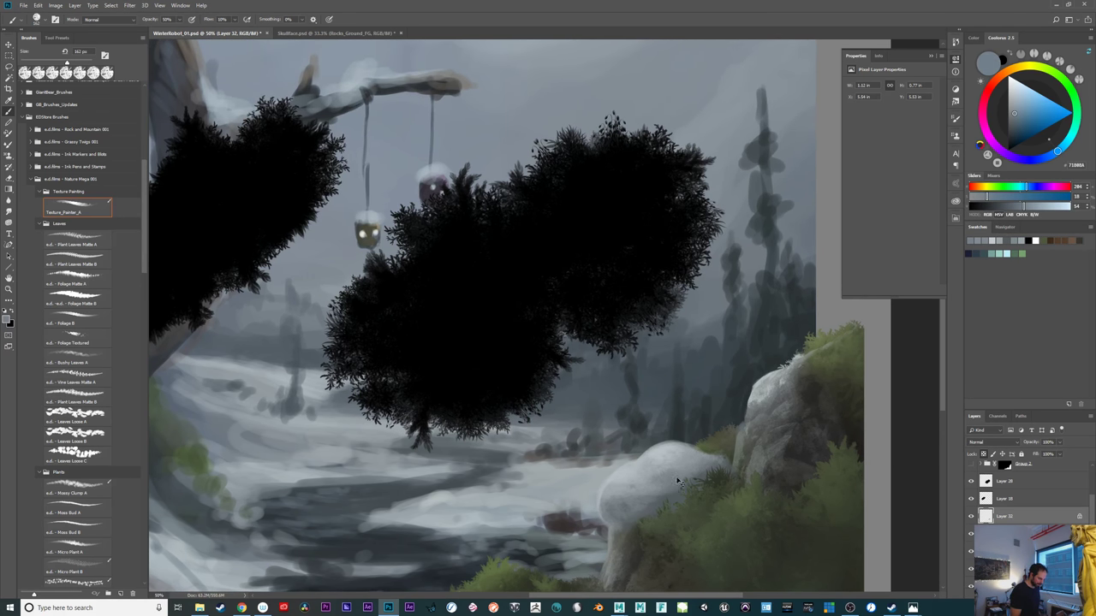
pyautogui.press(']')
pyautogui.press(']')
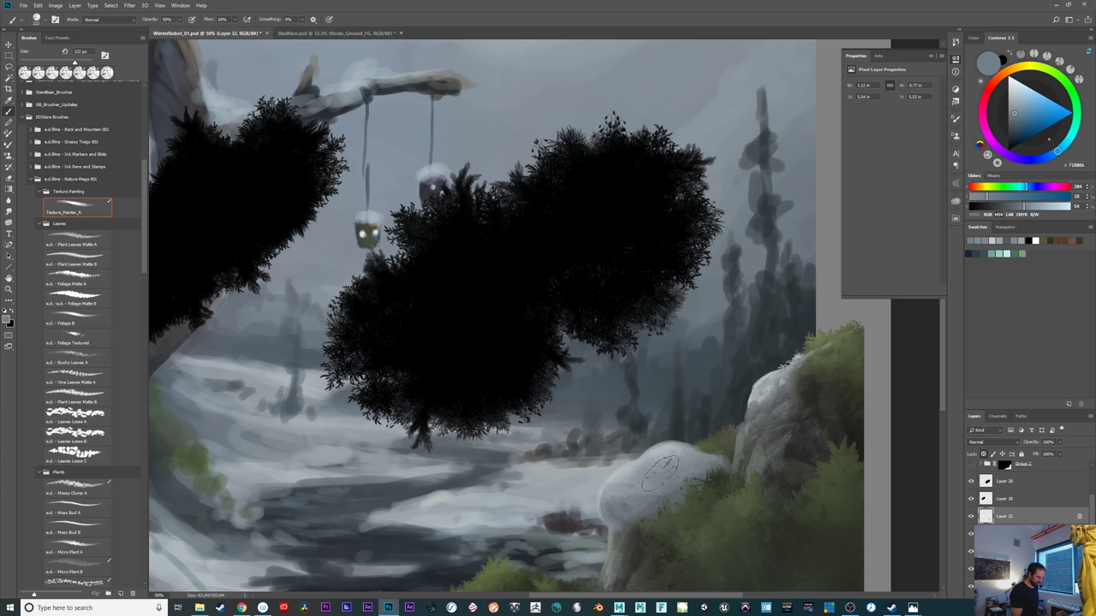
pyautogui.keyDown('alt'); pyautogui.click(798, 227); pyautogui.keyUp('alt')
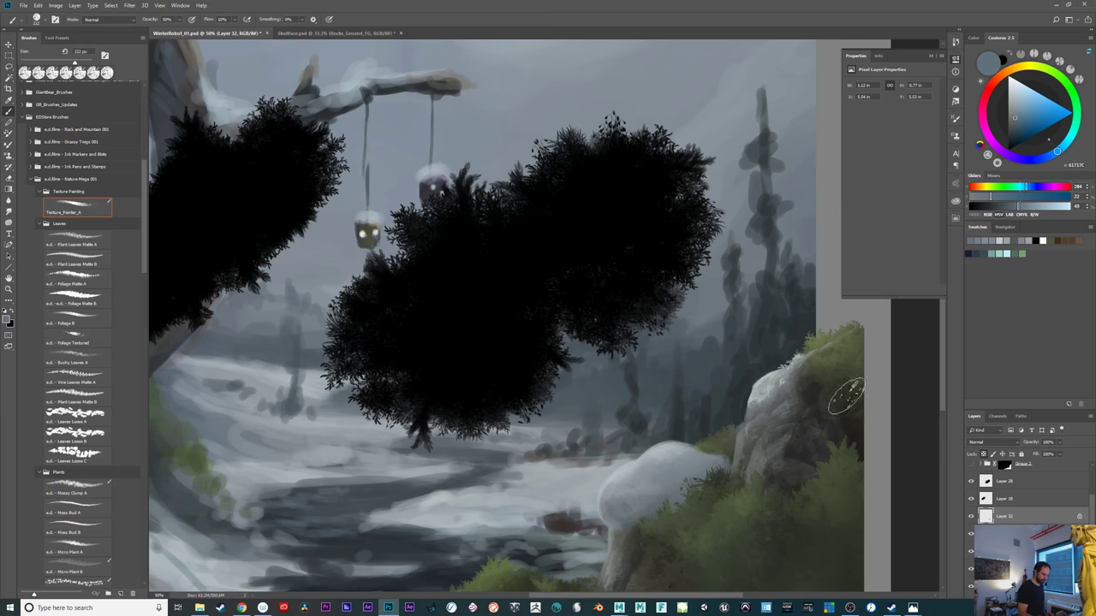
# Sample the boulder's shaded side, darken the colour to deep blue-grey, and paint shadow along its lower edge above the foliage
pyautogui.scroll(-3, 761, 469)
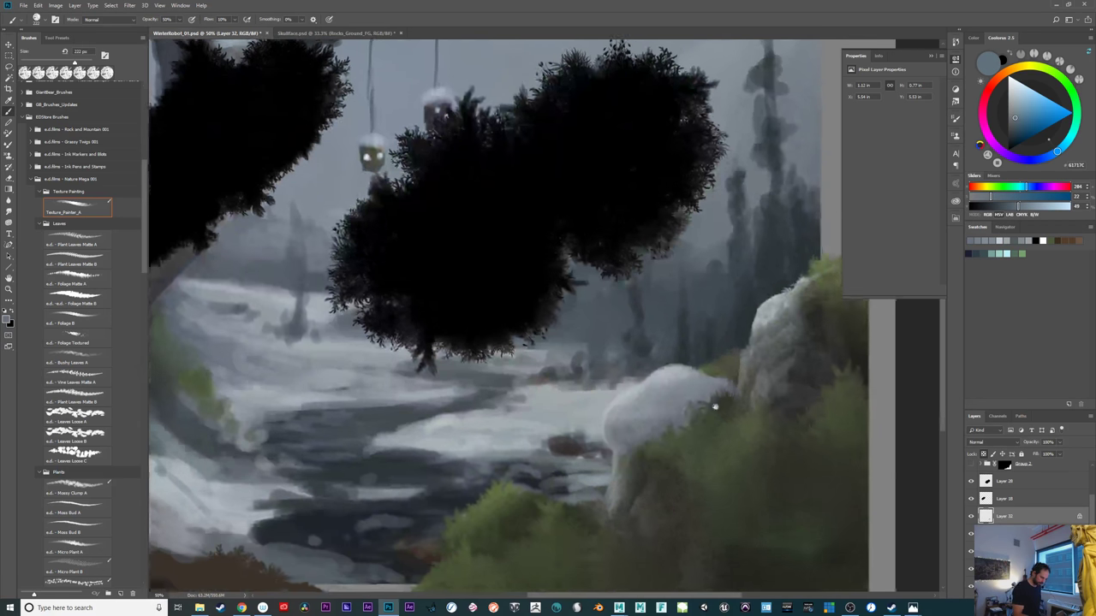
pyautogui.keyDown('alt'); pyautogui.click(671, 415); pyautogui.keyUp('alt')
pyautogui.keyDown('alt'); pyautogui.click(658, 427); pyautogui.keyUp('alt')
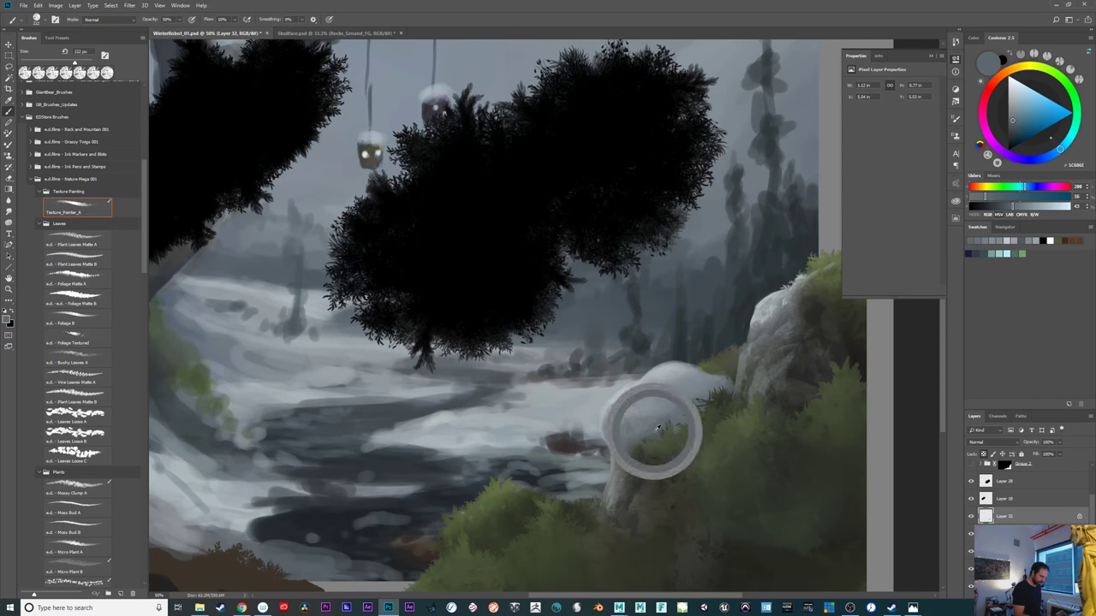
pyautogui.click(1015, 133)
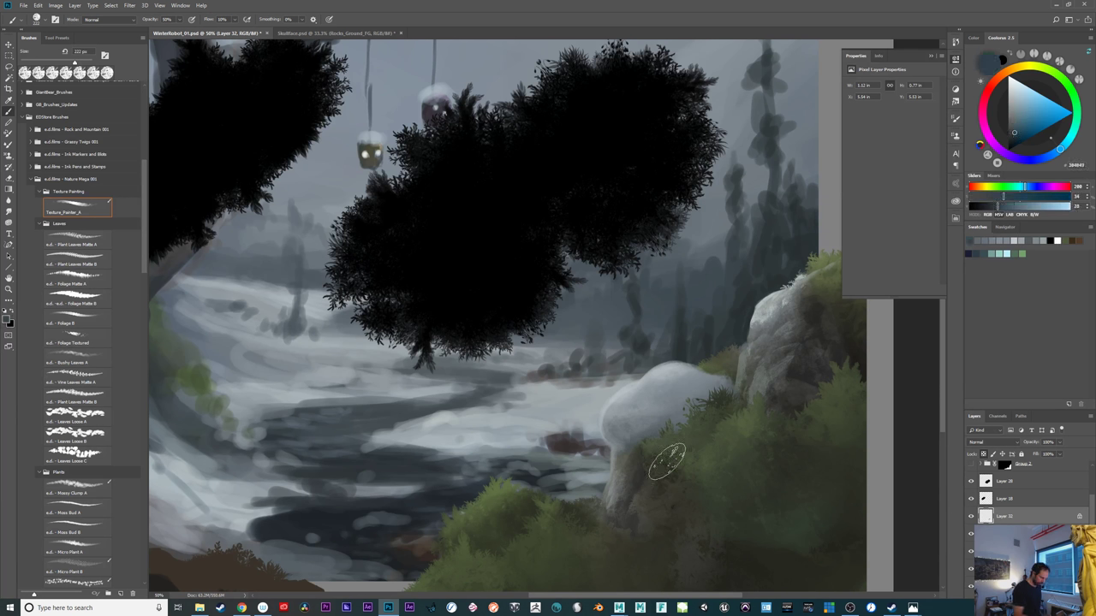
pyautogui.moveTo(650, 433)
pyautogui.mouseDown()
pyautogui.moveTo(692, 428)
pyautogui.moveTo(675, 403)
pyautogui.moveTo(700, 411)
pyautogui.mouseUp()
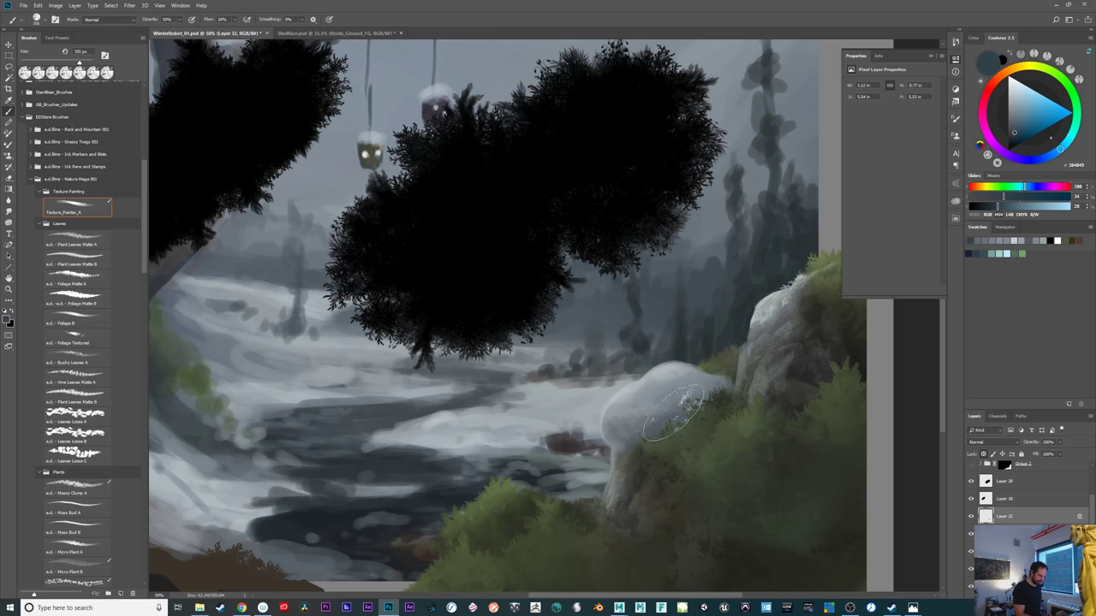
# Sample dark green from the foliage, brighten it slightly, and tint the boulder's base where it meets the moss
pyautogui.keyDown('alt'); pyautogui.click(680, 420); pyautogui.keyUp('alt')
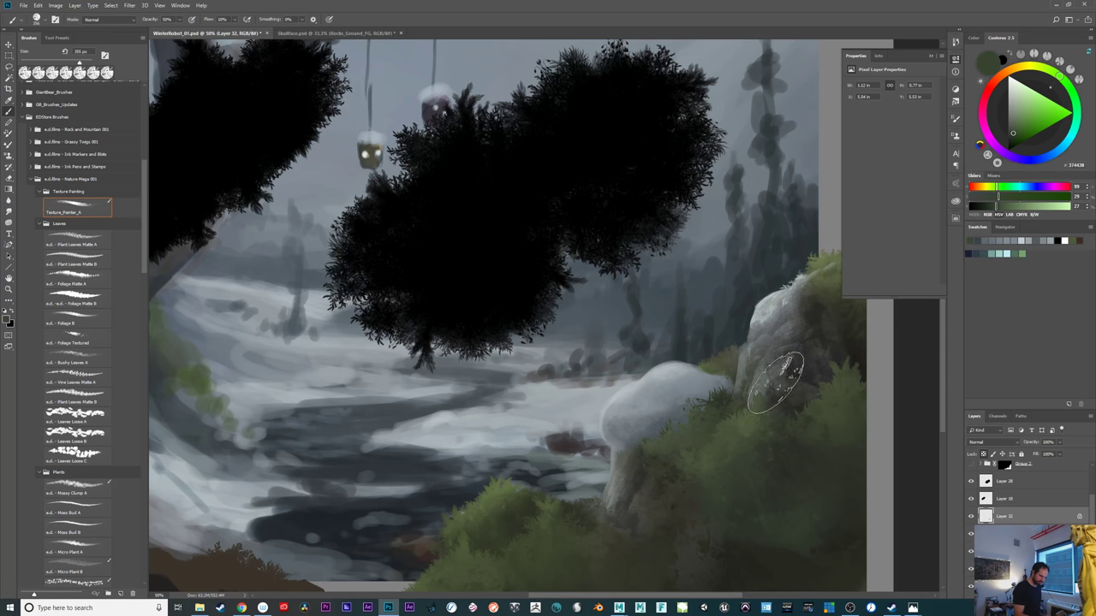
pyautogui.click(1015, 129)
pyautogui.moveTo(639, 490); pyautogui.dragTo(653, 483)
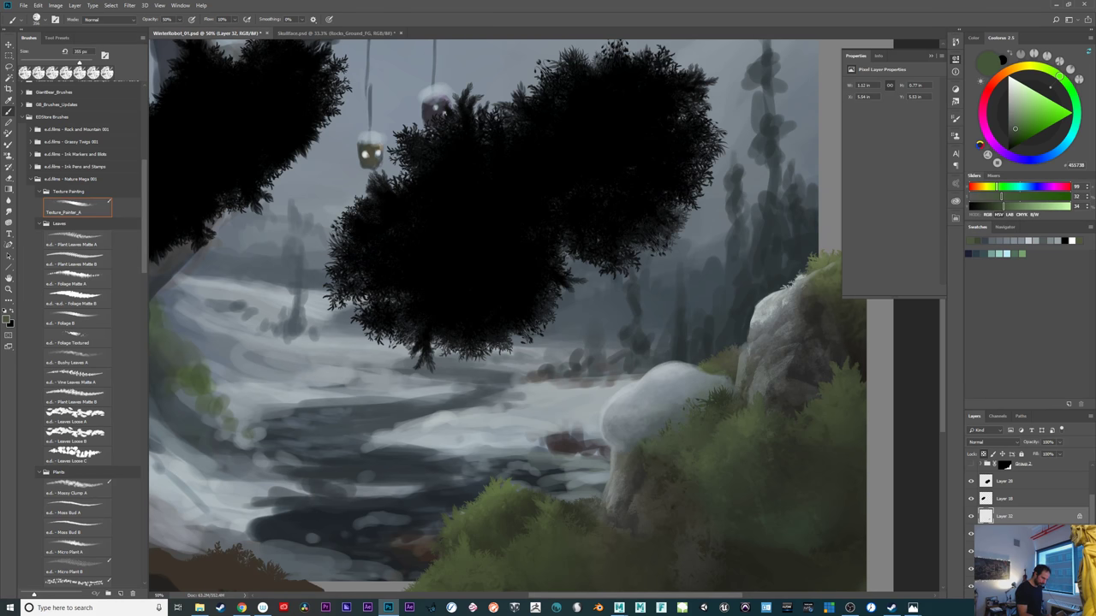
# Soften the boulder's river-facing side with light snow greys sampled from the riverbank and the boulder
pyautogui.moveTo(776, 501); pyautogui.dragTo(749, 479)
pyautogui.keyDown('alt'); pyautogui.click(584, 390); pyautogui.keyUp('alt')
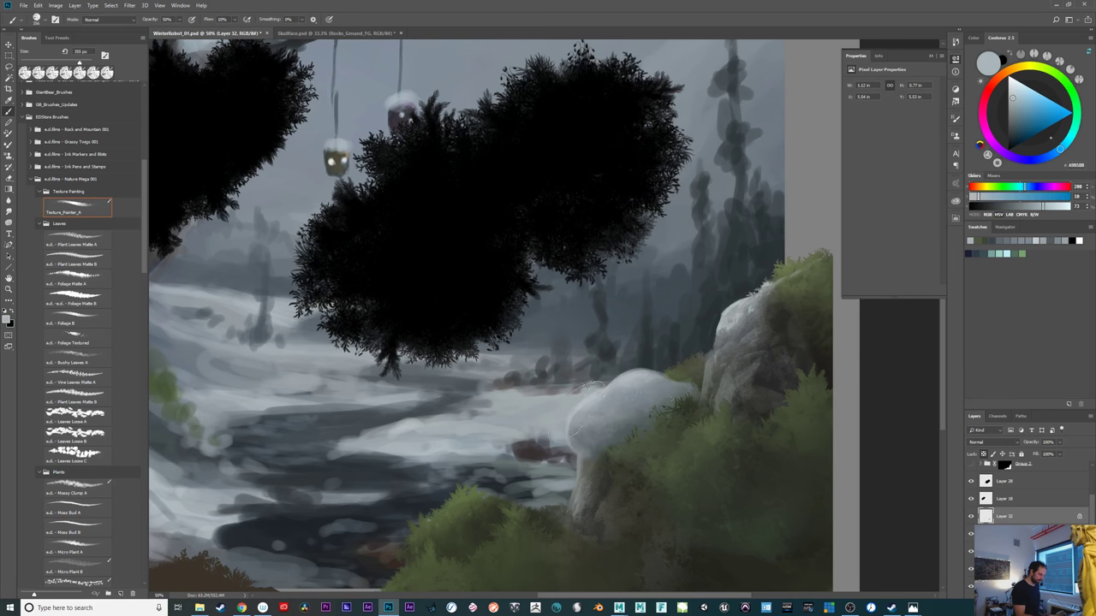
pyautogui.moveTo(613, 427)
pyautogui.mouseDown()
pyautogui.moveTo(592, 411)
pyautogui.moveTo(618, 391)
pyautogui.moveTo(646, 396)
pyautogui.moveTo(584, 408)
pyautogui.moveTo(569, 413)
pyautogui.moveTo(575, 423)
pyautogui.mouseUp()
pyautogui.keyDown('alt'); pyautogui.click(625, 416); pyautogui.keyUp('alt')
pyautogui.keyDown('alt'); pyautogui.click(469, 430); pyautogui.keyUp('alt')
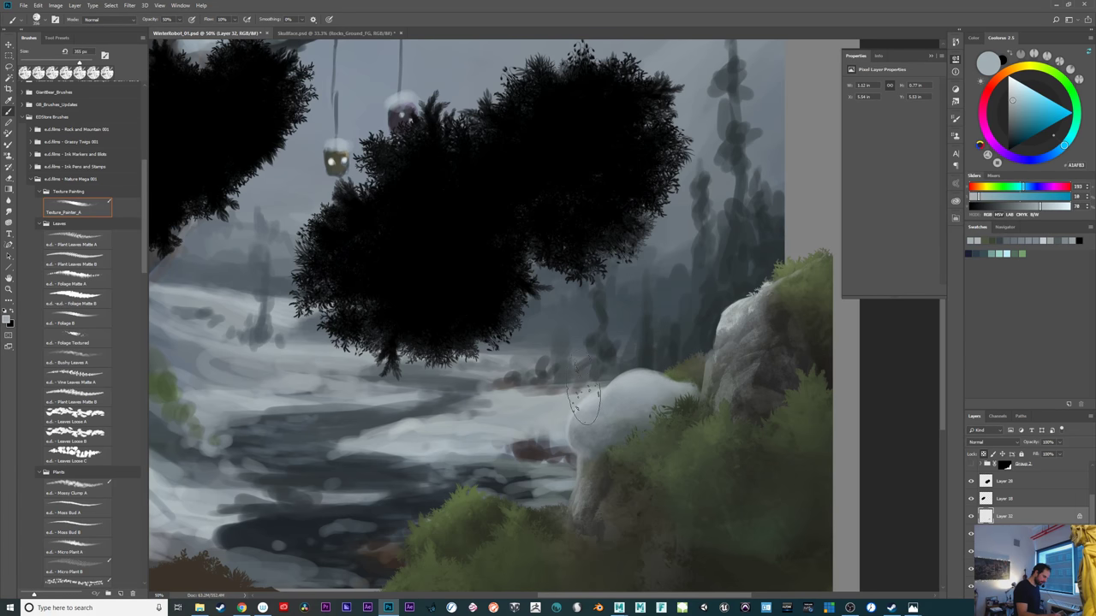
# Compare the scene with Layer 32 hidden and shown, and brighten the boulder's snow cap with a pale blue-white
pyautogui.moveTo(773, 494)
pyautogui.mouseDown()
pyautogui.moveTo(732, 442)
pyautogui.moveTo(592, 472)
pyautogui.moveTo(816, 434)
pyautogui.moveTo(777, 450)
pyautogui.mouseUp()
pyautogui.click(971, 517)
pyautogui.click(971, 517)
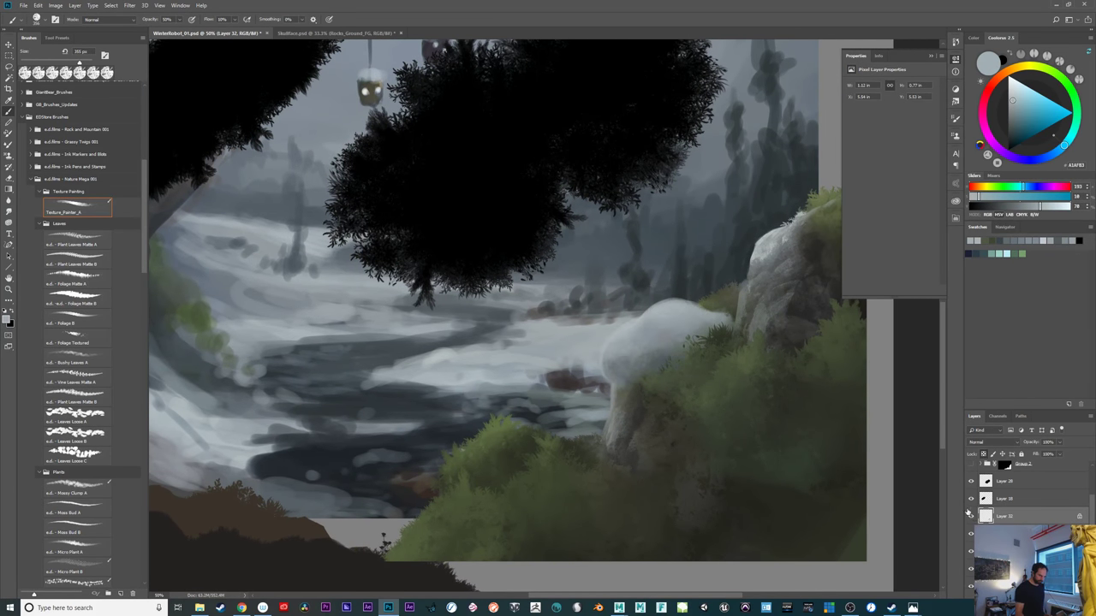
pyautogui.moveTo(632, 373); pyautogui.dragTo(613, 372)
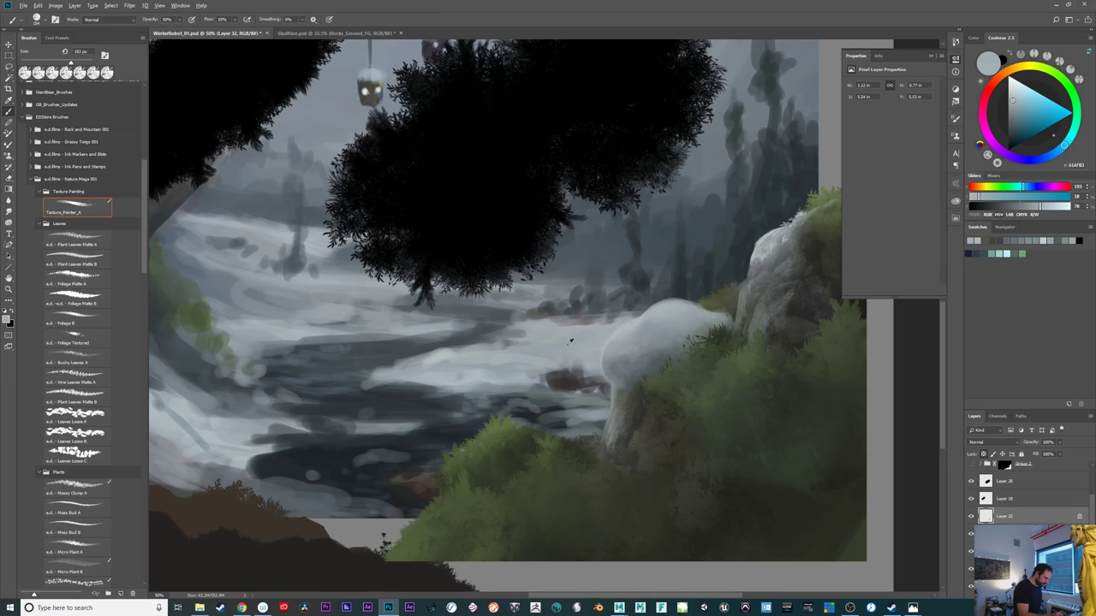
pyautogui.keyDown('alt'); pyautogui.click(702, 273); pyautogui.keyUp('alt')
pyautogui.click(1012, 89)
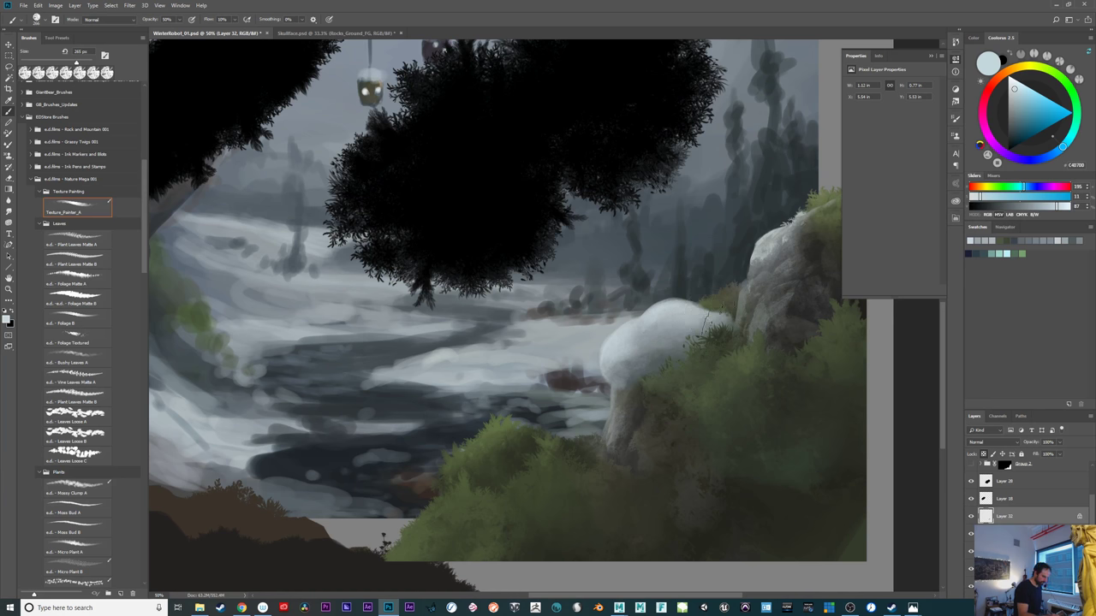
# Extend the bright snow from the boulder down over the small cliff rock to the riverbank foliage
pyautogui.moveTo(795, 353); pyautogui.dragTo(819, 333)
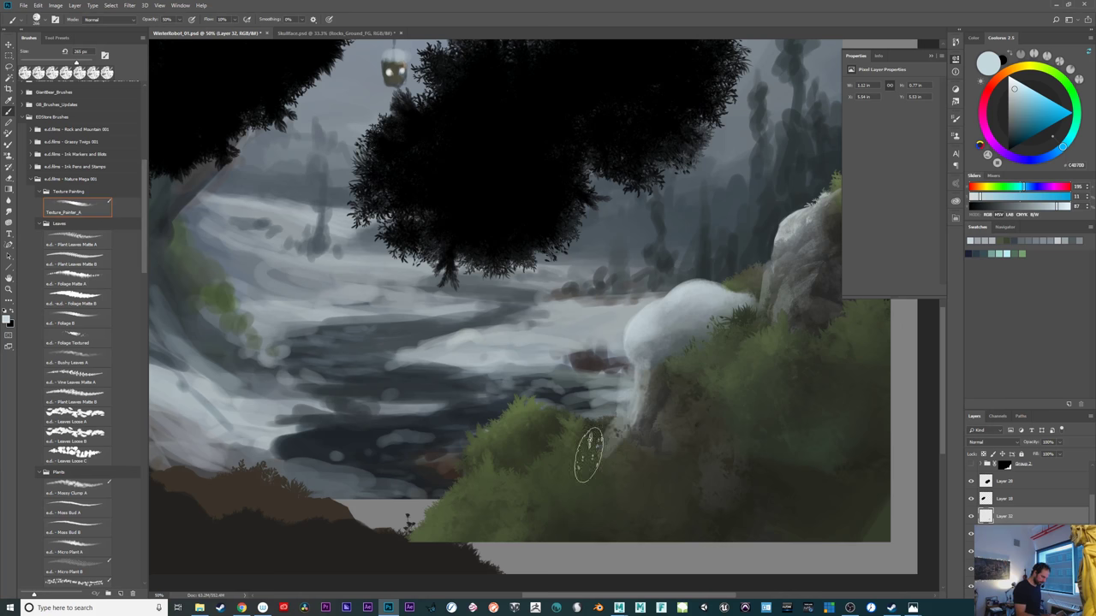
pyautogui.moveTo(631, 379)
pyautogui.mouseDown()
pyautogui.moveTo(609, 418)
pyautogui.moveTo(638, 368)
pyautogui.moveTo(626, 424)
pyautogui.moveTo(613, 403)
pyautogui.mouseUp()
pyautogui.moveTo(754, 520); pyautogui.dragTo(705, 474)
pyautogui.moveTo(582, 363)
pyautogui.mouseDown()
pyautogui.moveTo(563, 430)
pyautogui.moveTo(563, 407)
pyautogui.mouseUp()
pyautogui.moveTo(564, 390); pyautogui.dragTo(532, 424)
pyautogui.moveTo(539, 411); pyautogui.dragTo(523, 421)
# Sample a mid blue-grey from the boulder and paint shadow streaks down the snow slope beneath it
pyautogui.keyDown('alt'); pyautogui.click(625, 351); pyautogui.keyUp('alt')
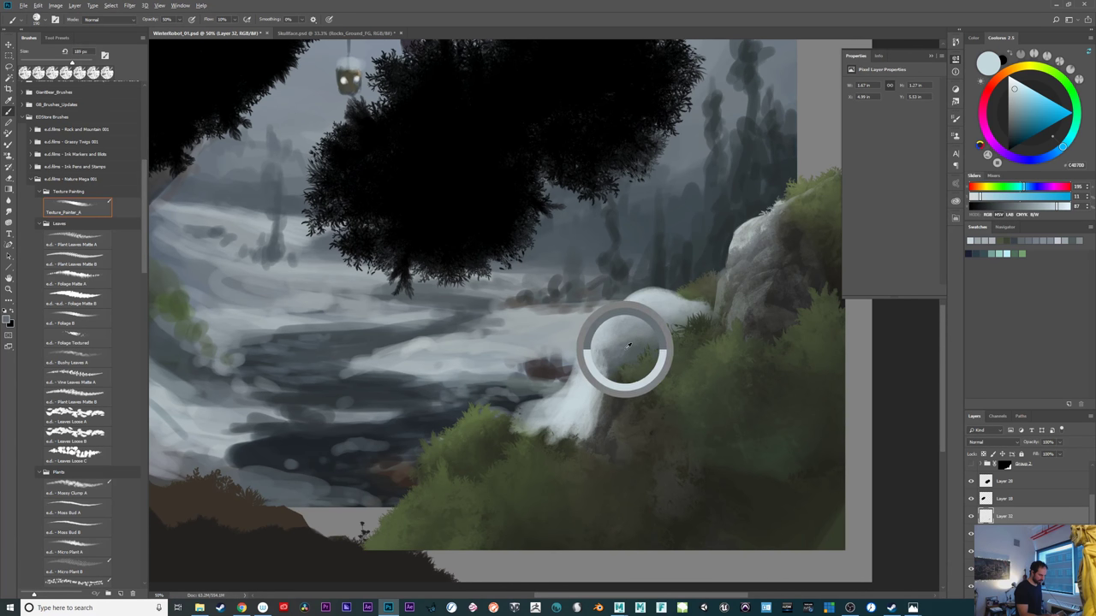
pyautogui.moveTo(598, 356)
pyautogui.mouseDown()
pyautogui.moveTo(559, 421)
pyautogui.moveTo(582, 423)
pyautogui.mouseUp()
pyautogui.moveTo(598, 364)
pyautogui.mouseDown()
pyautogui.moveTo(592, 428)
pyautogui.moveTo(583, 397)
pyautogui.mouseUp()
pyautogui.moveTo(577, 382); pyautogui.dragTo(544, 428)
pyautogui.moveTo(754, 425); pyautogui.dragTo(780, 424)
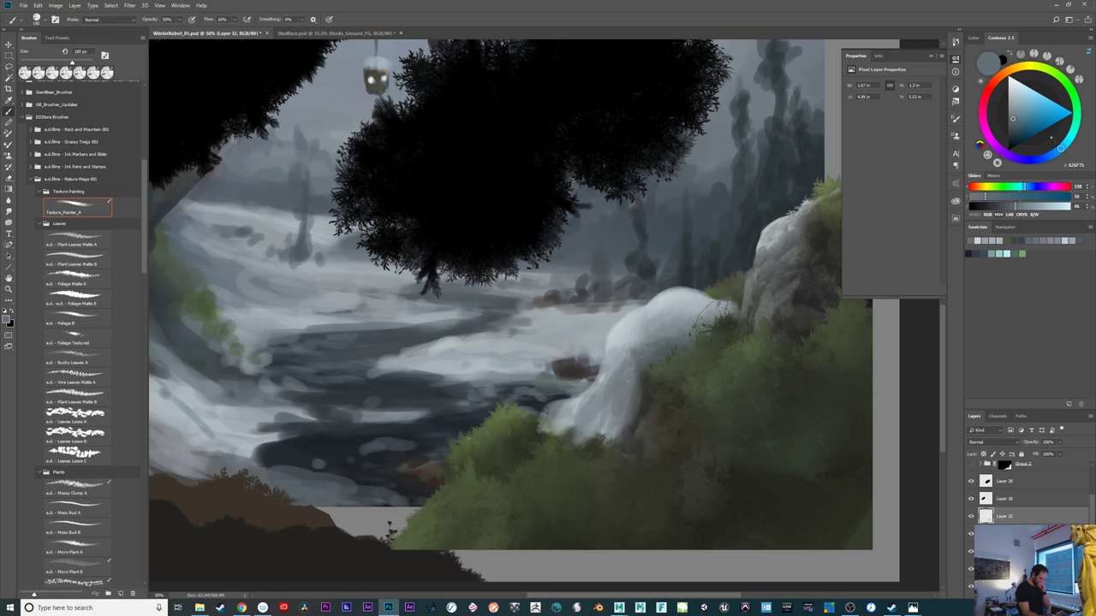
# Examine the snow-covered boulder and upper cliff rock up close and within the wider river scene
pyautogui.hotkey('ctrl', '+')
pyautogui.hotkey('ctrl', '+')
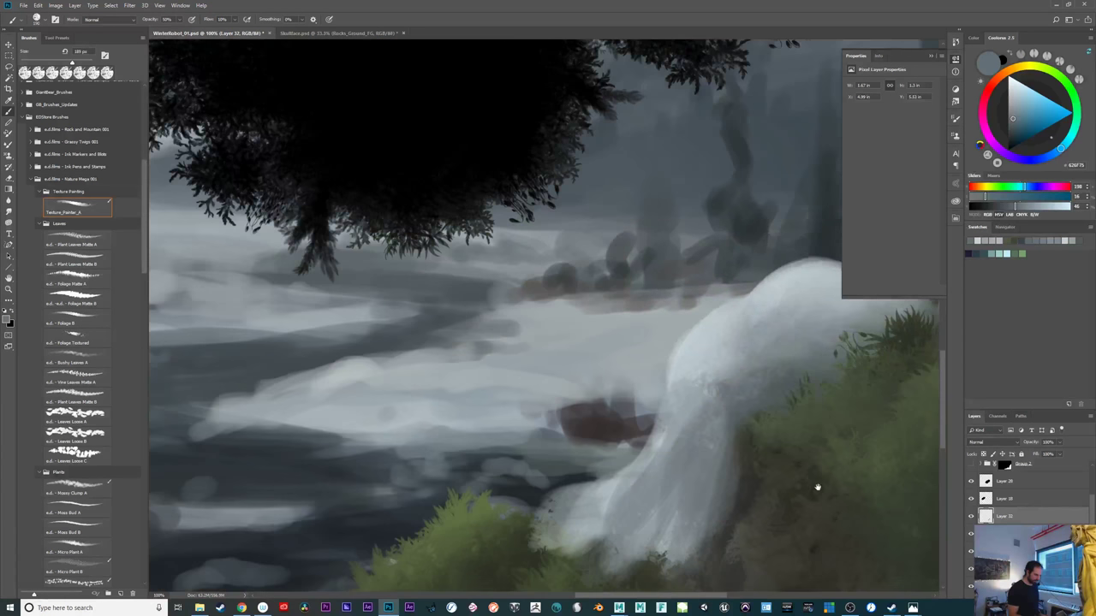
pyautogui.moveTo(816, 487); pyautogui.dragTo(590, 509)
pyautogui.moveTo(601, 355)
pyautogui.mouseDown()
pyautogui.moveTo(598, 296)
pyautogui.moveTo(650, 323)
pyautogui.mouseUp()
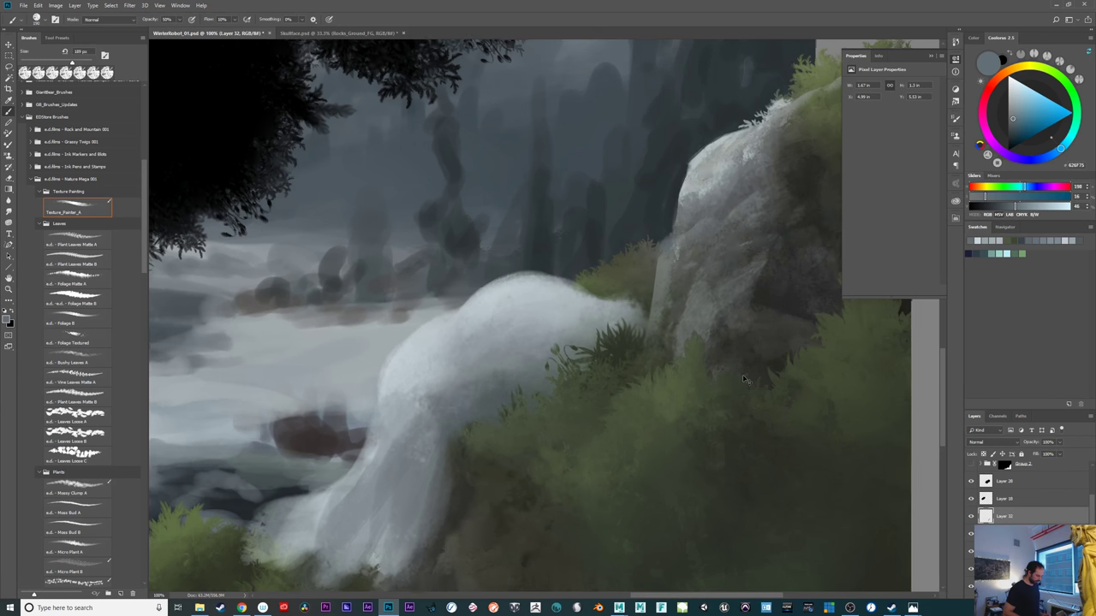
pyautogui.hotkey('ctrl', '-')
pyautogui.hotkey('ctrl', '-')
pyautogui.moveTo(590, 352); pyautogui.dragTo(742, 389)
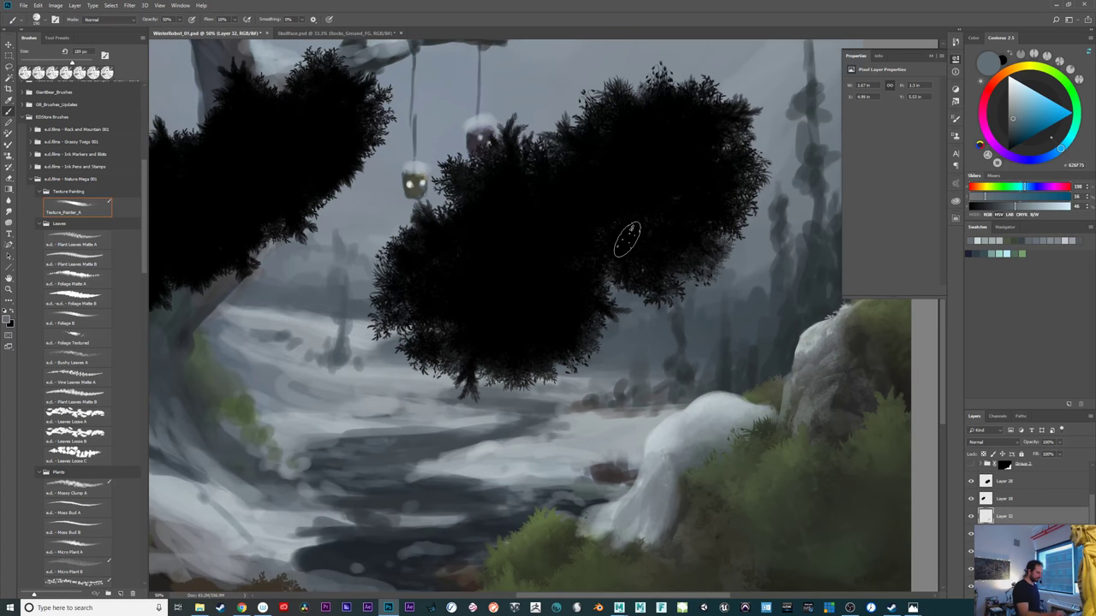
pyautogui.moveTo(770, 428); pyautogui.dragTo(735, 352)
pyautogui.moveTo(730, 456)
pyautogui.mouseDown()
pyautogui.moveTo(710, 399)
pyautogui.moveTo(692, 397)
pyautogui.mouseUp()
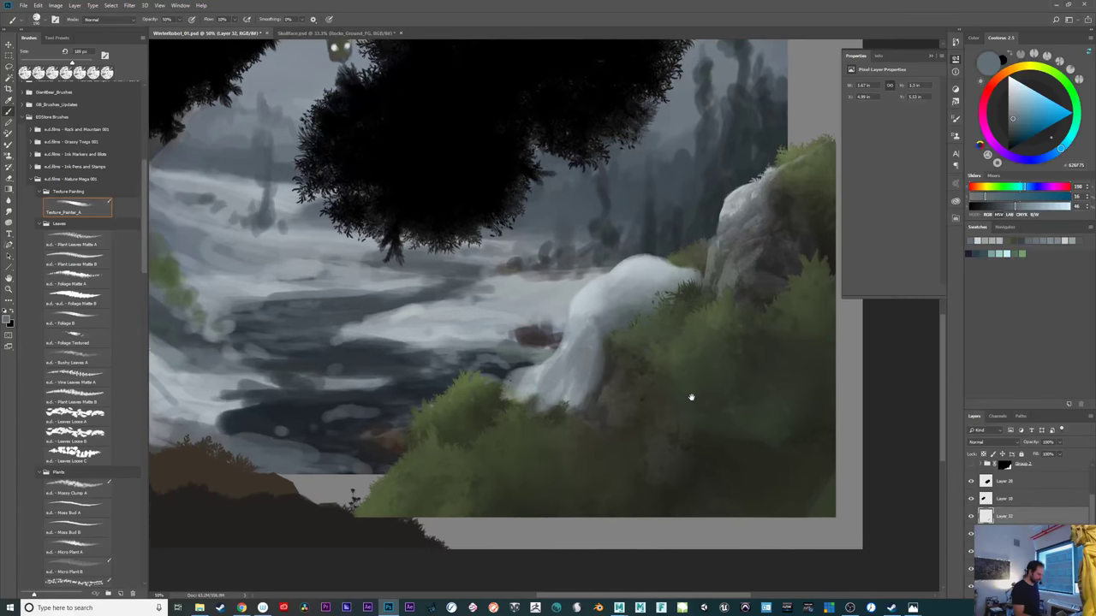
# Cut the entire contents of Layer 32 to remove the snowy boulder and slope from the hillside
pyautogui.hotkey('ctrl', 'a')
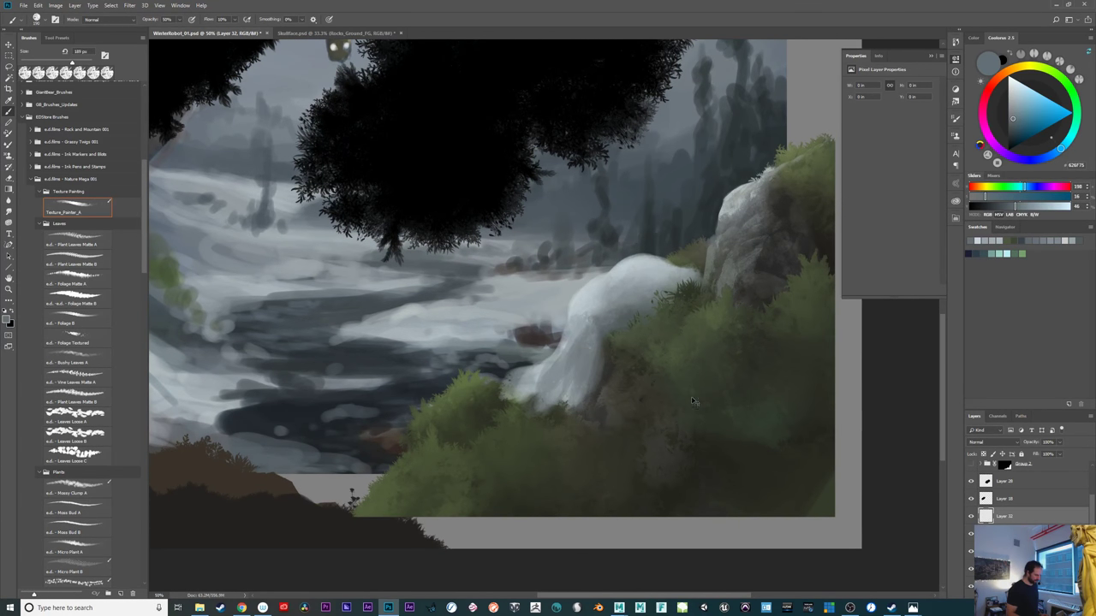
pyautogui.hotkey('ctrl', 'x')
pyautogui.hotkey('ctrl', '-')
pyautogui.moveTo(690, 435)
pyautogui.mouseDown()
pyautogui.moveTo(788, 426)
pyautogui.moveTo(829, 472)
pyautogui.mouseUp()
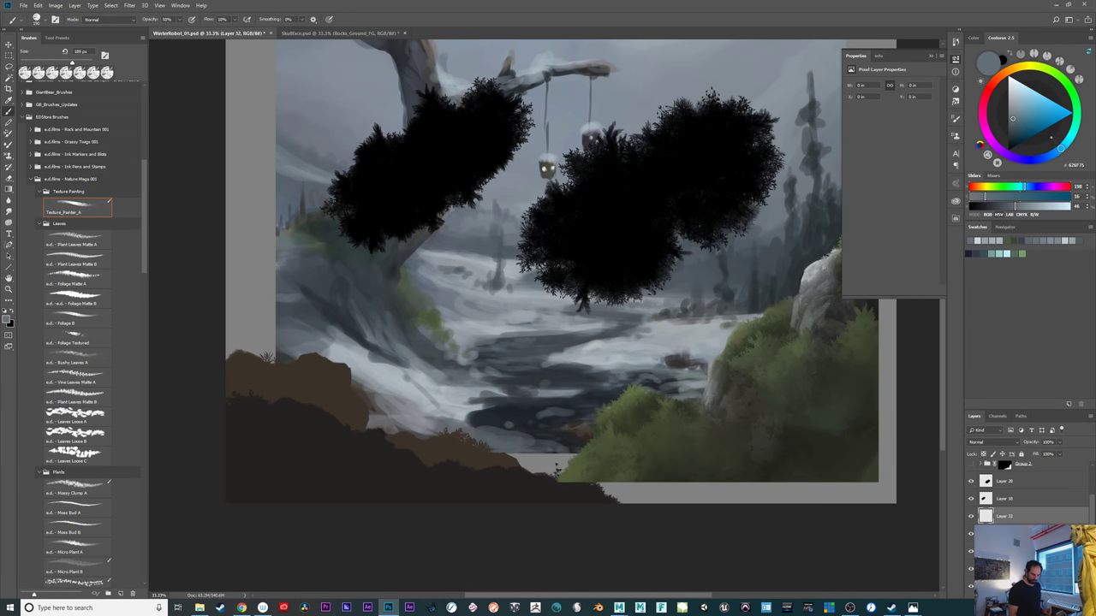
# Show the hidden foreground hillside with rocks, compare it with and without Curves 1, and select the Curves 1 layer mask
pyautogui.moveTo(1092, 516); pyautogui.dragTo(1094, 494)
pyautogui.click(970, 537)
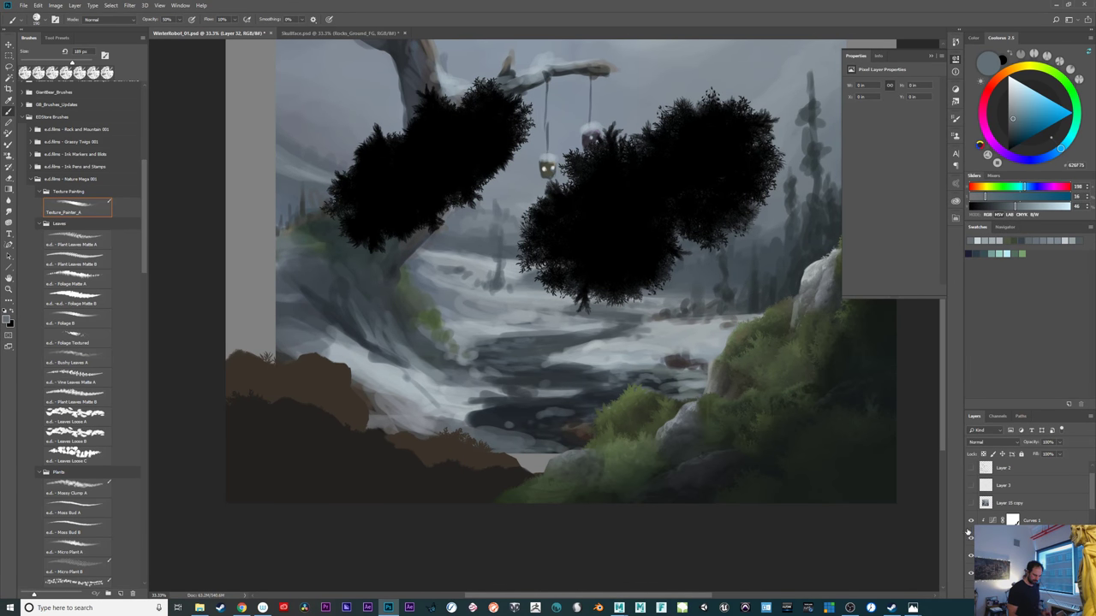
pyautogui.click(971, 522)
pyautogui.click(971, 522)
pyautogui.click(971, 522)
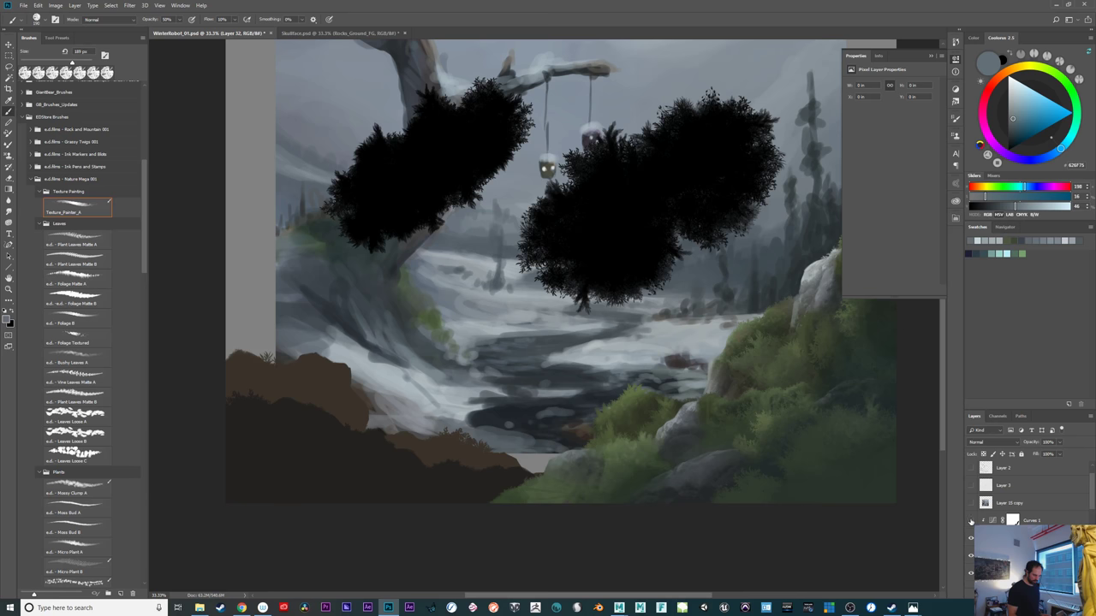
pyautogui.click(971, 525)
pyautogui.click(1013, 520)
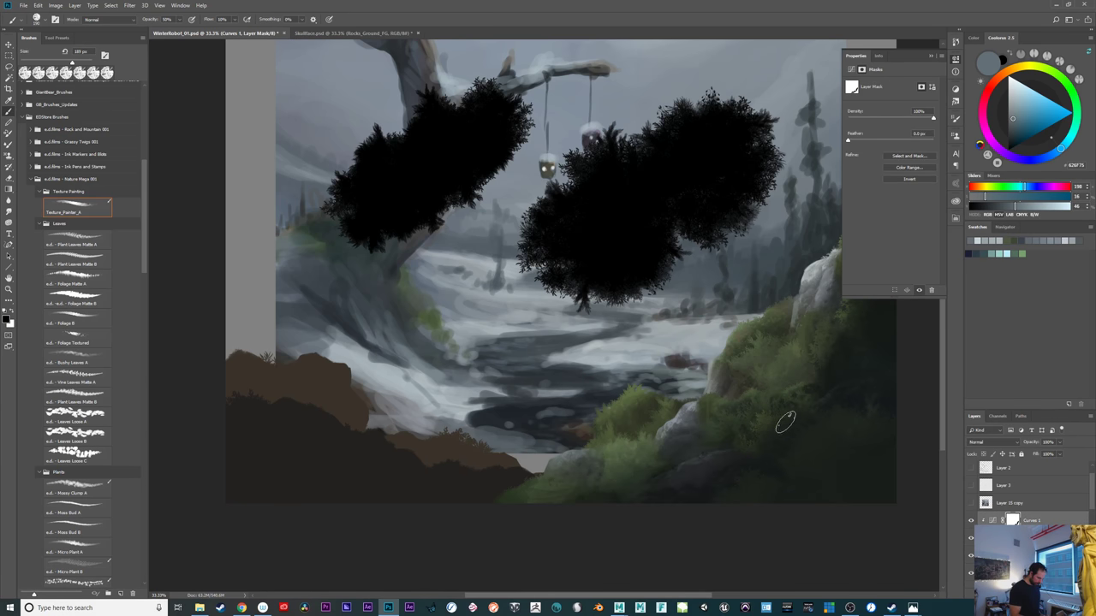
# Paint black on the Curves 1 mask over the lower hillside foliage and rocks with a large Texture_Painter_A brush
pyautogui.moveTo(775, 401)
pyautogui.mouseDown()
pyautogui.moveTo(796, 396)
pyautogui.moveTo(778, 393)
pyautogui.mouseUp()
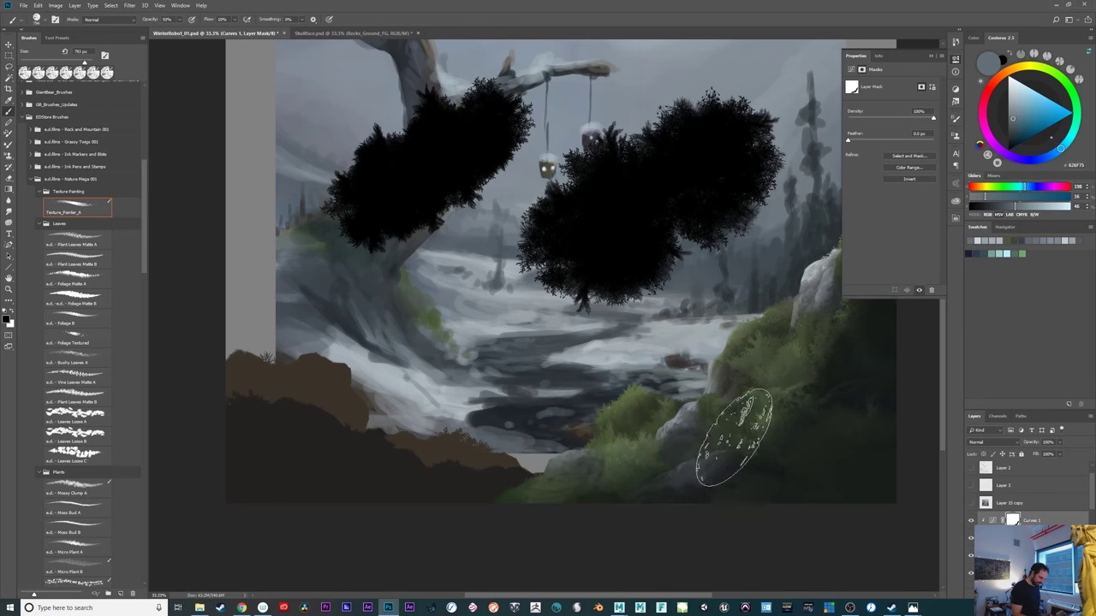
pyautogui.moveTo(824, 474); pyautogui.dragTo(756, 497)
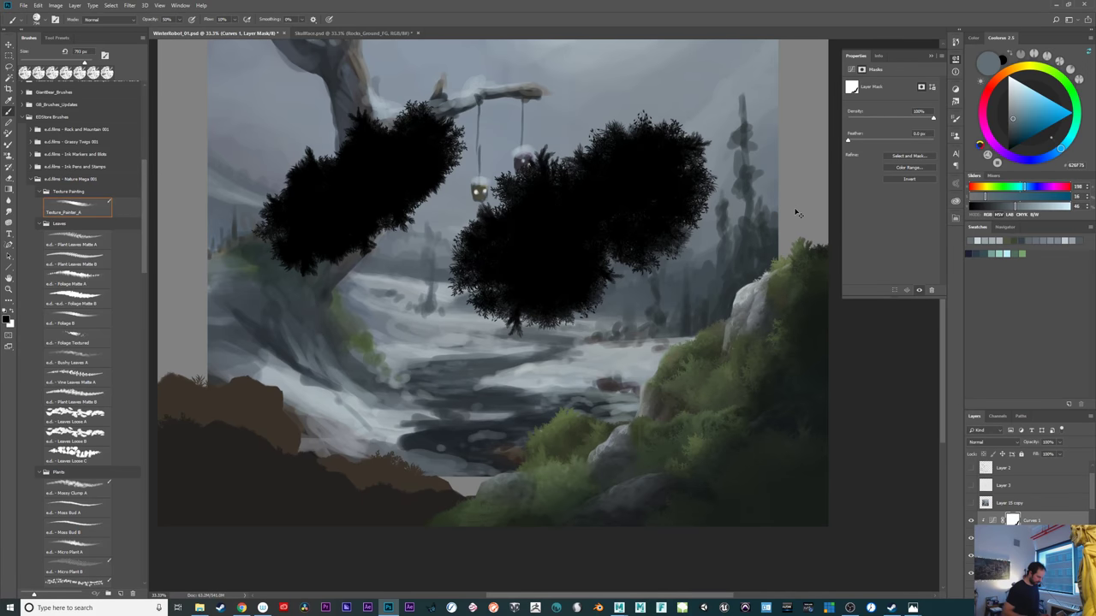
pyautogui.hotkey('ctrl', '+')
pyautogui.hotkey('ctrl', '+')
pyautogui.moveTo(843, 514)
pyautogui.mouseDown()
pyautogui.moveTo(641, 489)
pyautogui.moveTo(712, 485)
pyautogui.mouseUp()
pyautogui.hotkey('ctrl', '-')
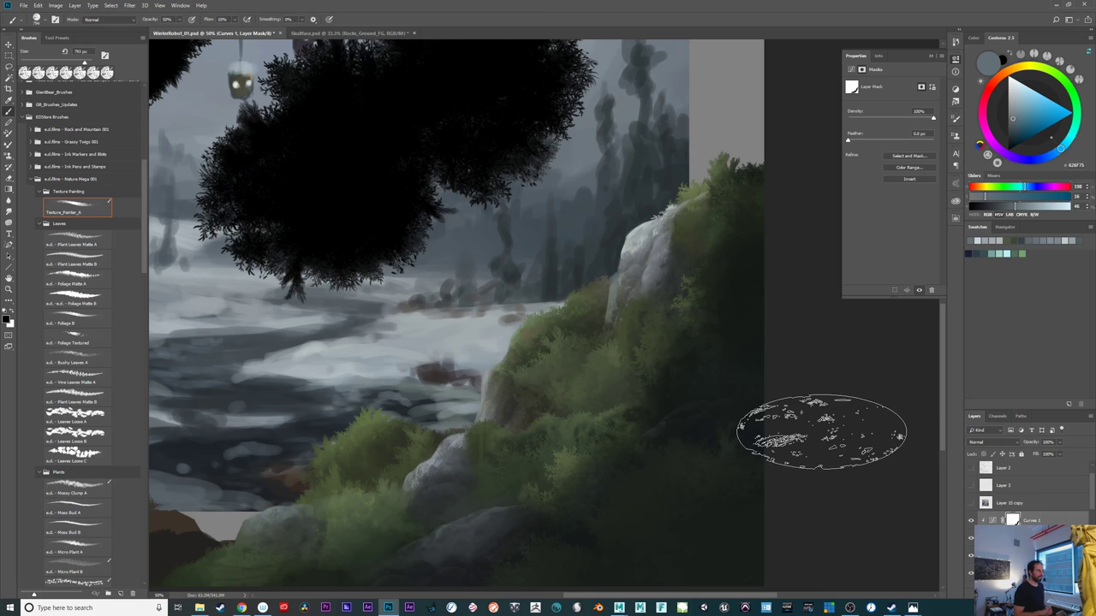
pyautogui.moveTo(758, 435)
pyautogui.mouseDown()
pyautogui.moveTo(815, 443)
pyautogui.moveTo(750, 457)
pyautogui.mouseUp()
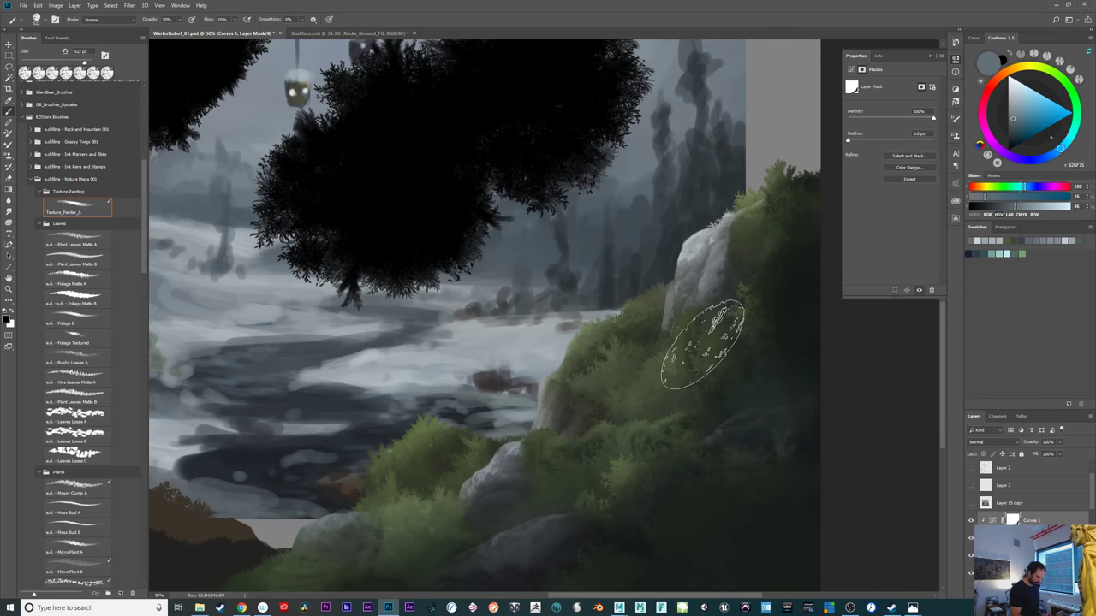
pyautogui.moveTo(699, 501); pyautogui.dragTo(709, 503)
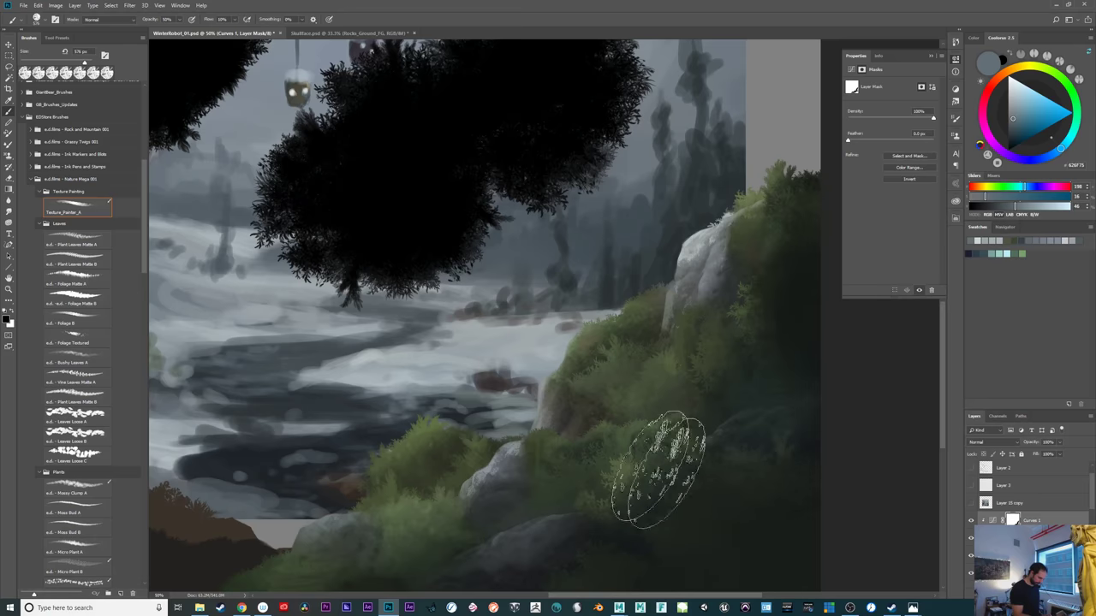
pyautogui.moveTo(627, 533); pyautogui.dragTo(751, 458)
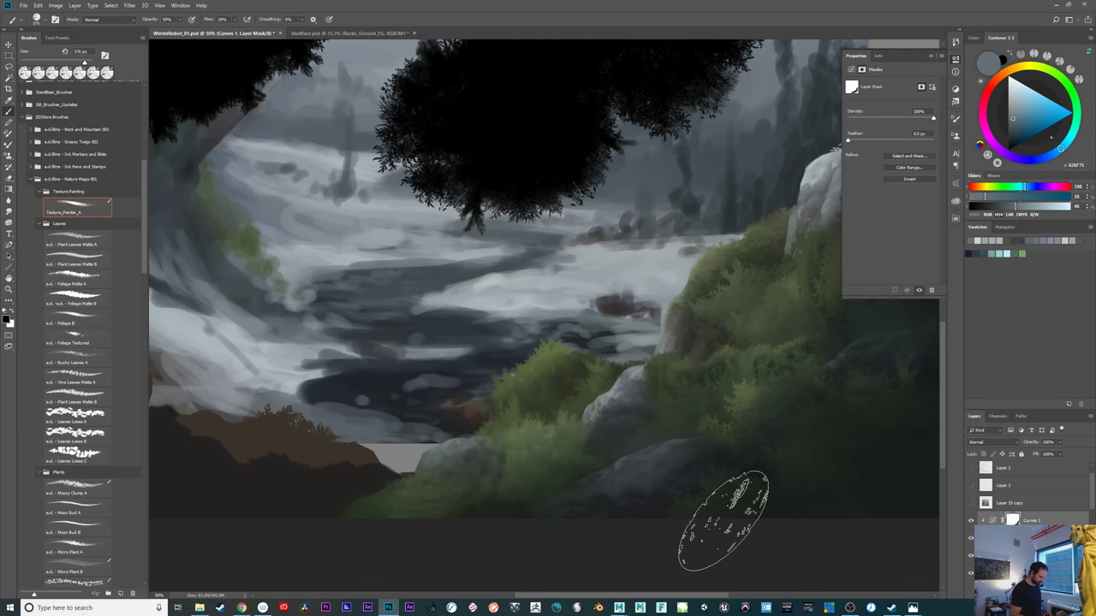
# Hide the two black leafy test clusters that cover the tree and sky
pyautogui.hotkey('ctrl', '-')
pyautogui.hotkey('ctrl', '-')
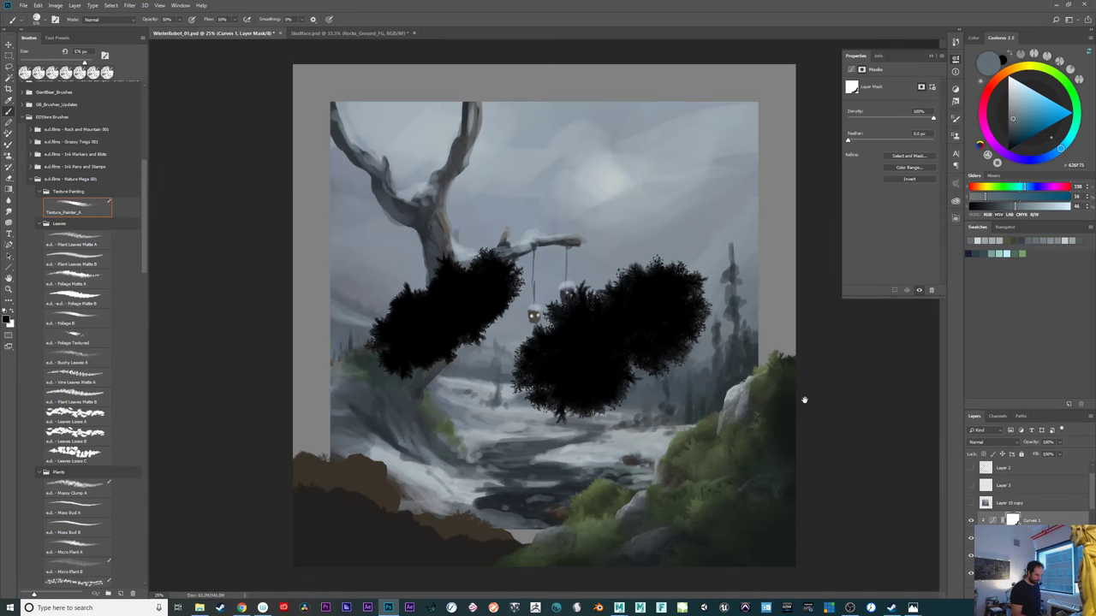
pyautogui.click(970, 557)
pyautogui.click(970, 567)
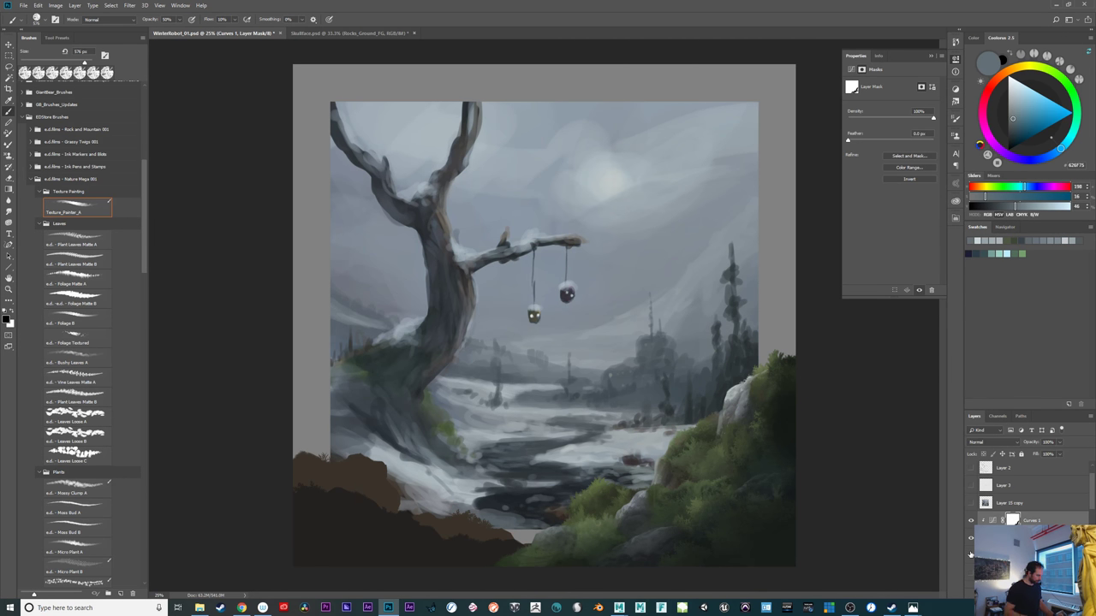
# Find the Builder_Trees brushes, choose Tree Builder Trunk A, and add a new empty layer above Curves 1
pyautogui.hotkey('ctrl', '+')
pyautogui.moveTo(792, 511)
pyautogui.mouseDown()
pyautogui.moveTo(756, 428)
pyautogui.moveTo(744, 428)
pyautogui.mouseUp()
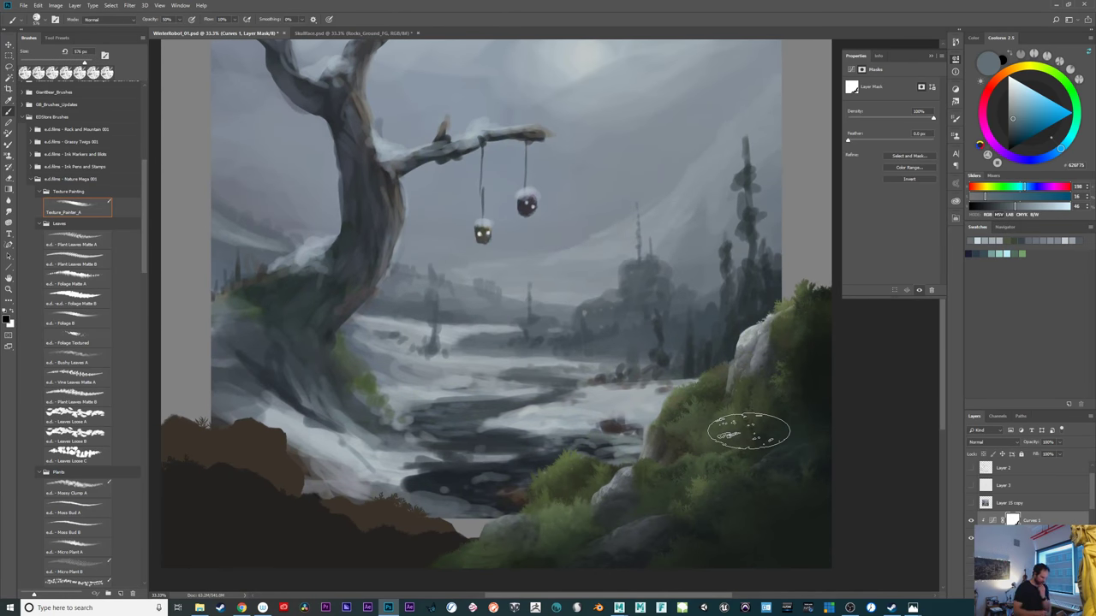
pyautogui.hotkey('ctrl', '+')
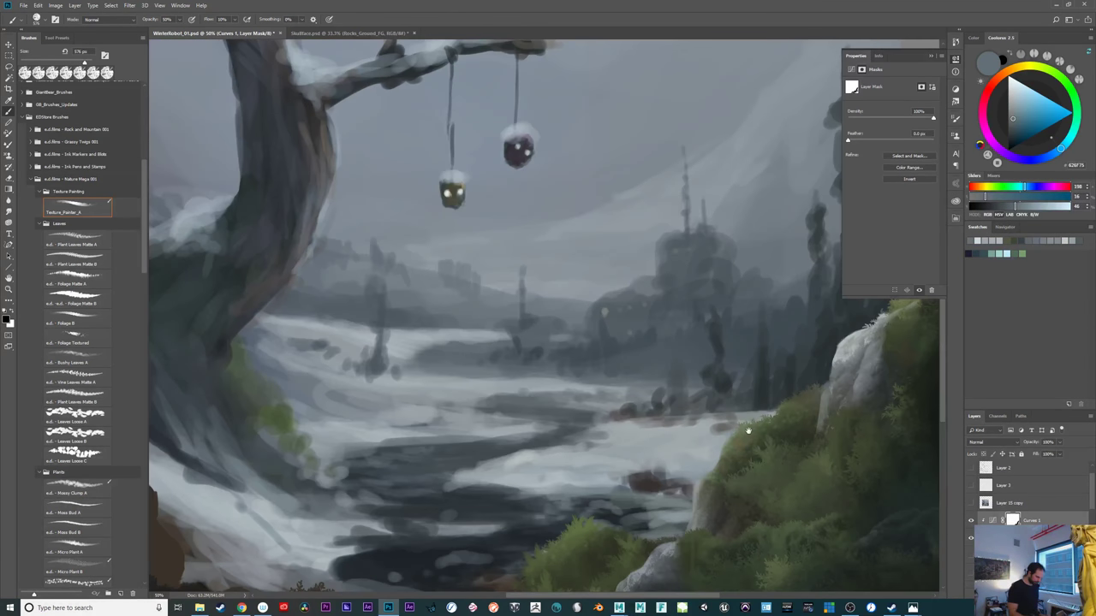
pyautogui.moveTo(748, 432); pyautogui.dragTo(807, 372)
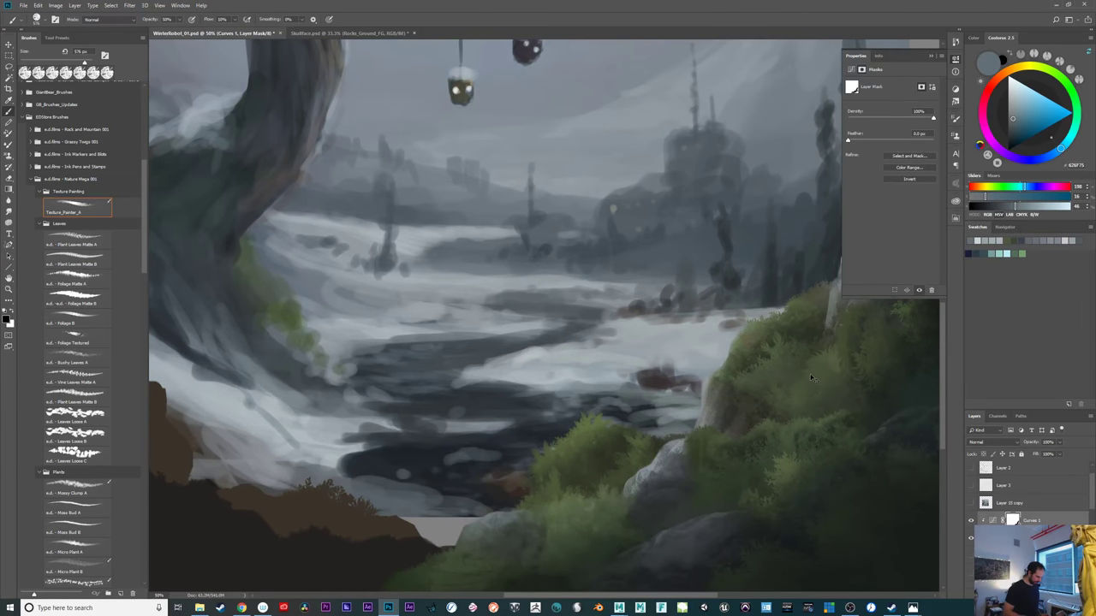
pyautogui.hotkey('ctrl', '-')
pyautogui.moveTo(145, 257); pyautogui.dragTo(142, 518)
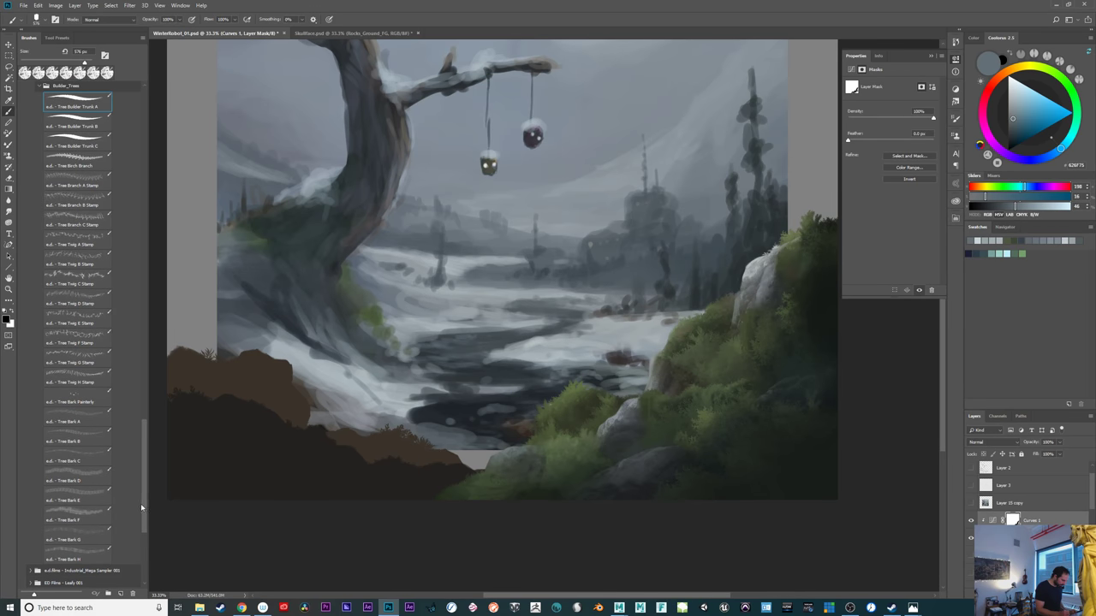
pyautogui.scroll(2, 137, 493)
pyautogui.moveTo(501, 352)
pyautogui.mouseDown()
pyautogui.moveTo(502, 510)
pyautogui.moveTo(476, 530)
pyautogui.mouseUp()
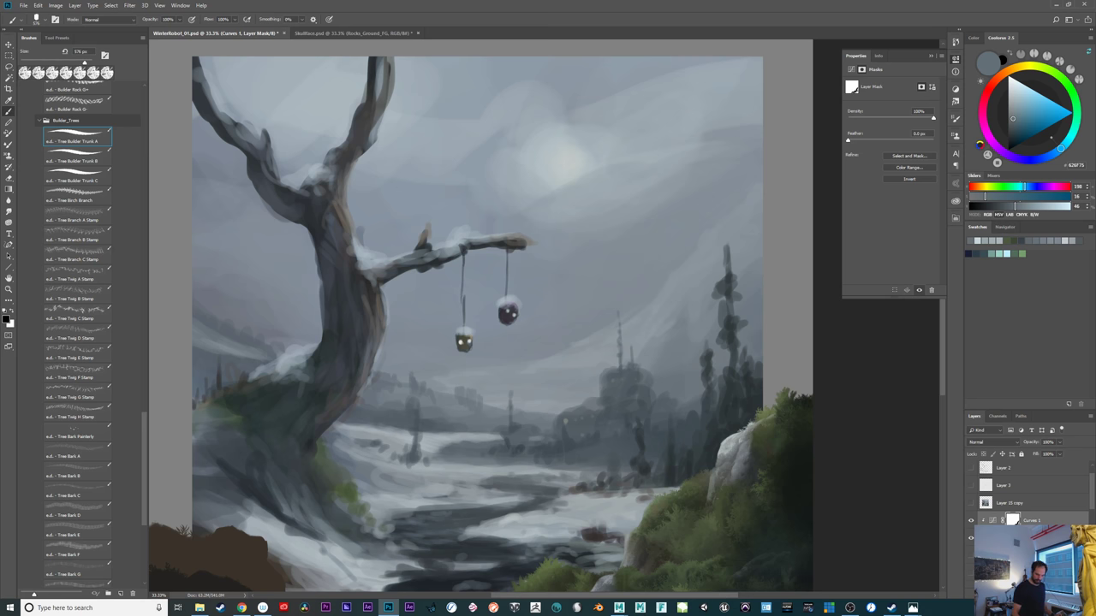
pyautogui.hotkey('ctrl', 'shift', 'alt', 'n')
pyautogui.moveTo(544, 428); pyautogui.dragTo(550, 199)
pyautogui.hotkey('ctrl', 'z')
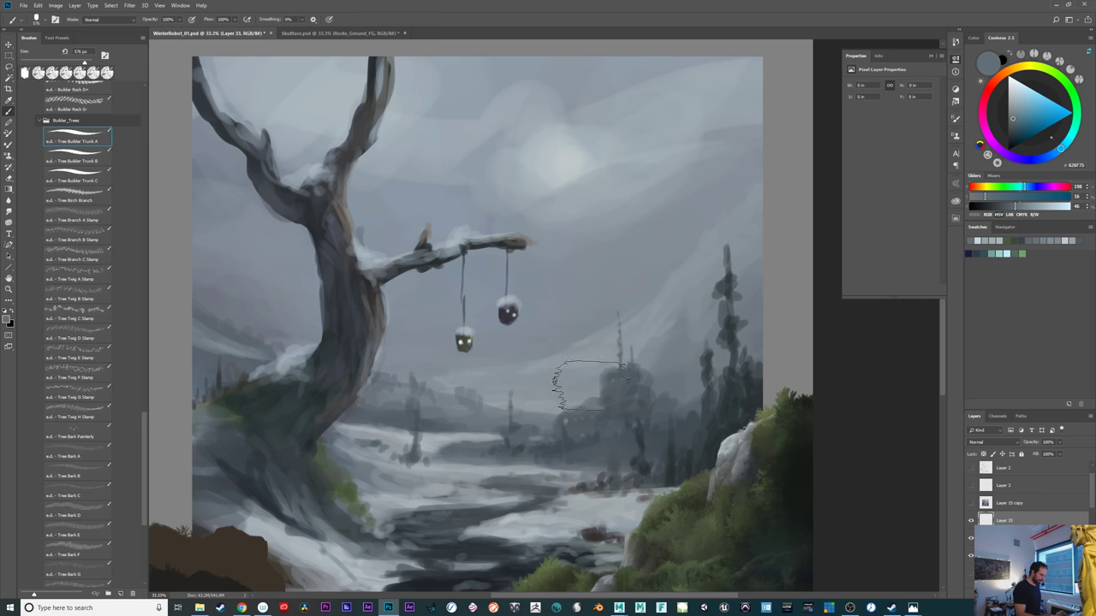
pyautogui.moveTo(556, 433)
pyautogui.mouseDown()
pyautogui.moveTo(612, 286)
pyautogui.moveTo(541, 443)
pyautogui.moveTo(625, 236)
pyautogui.mouseUp()
pyautogui.hotkey('ctrl', 'z')
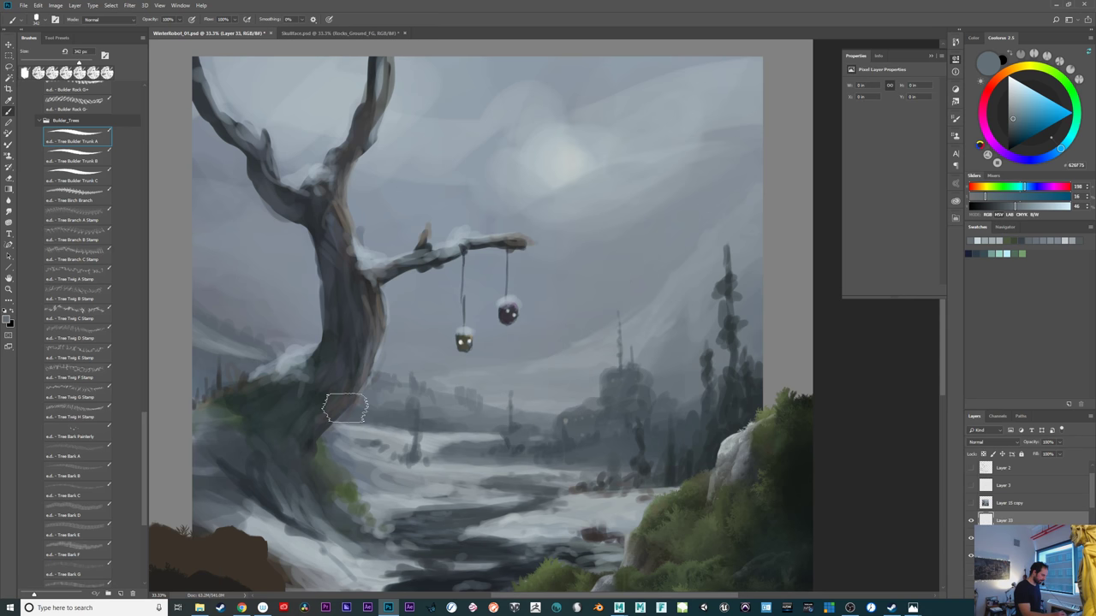
# Sample dark blue-grey from the old tree's trunk and paint a thick leaning trunk with a thinner forked branch on its right
pyautogui.keyDown('alt'); pyautogui.click(327, 380); pyautogui.keyUp('alt')
pyautogui.moveTo(513, 467)
pyautogui.mouseDown()
pyautogui.moveTo(560, 319)
pyautogui.moveTo(533, 386)
pyautogui.moveTo(603, 257)
pyautogui.moveTo(597, 242)
pyautogui.moveTo(580, 322)
pyautogui.moveTo(685, 206)
pyautogui.mouseUp()
pyautogui.hotkey('ctrl', 'z')
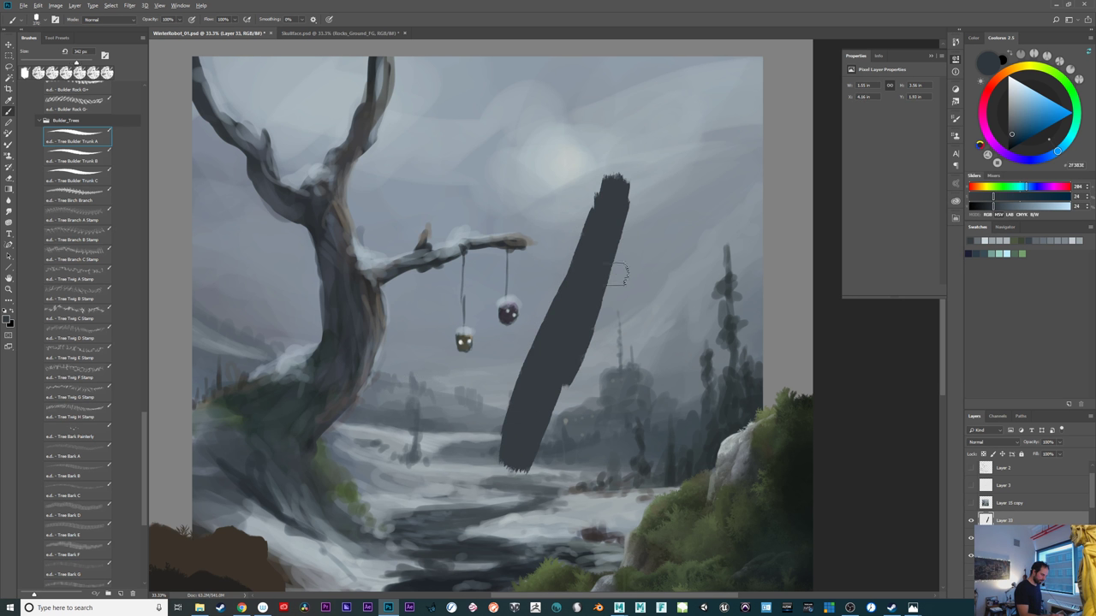
pyautogui.moveTo(599, 279)
pyautogui.mouseDown()
pyautogui.moveTo(684, 204)
pyautogui.moveTo(721, 139)
pyautogui.moveTo(683, 203)
pyautogui.moveTo(634, 251)
pyautogui.moveTo(681, 202)
pyautogui.mouseUp()
pyautogui.hotkey('ctrl', 'z')
pyautogui.keyDown('alt'); pyautogui.rightClick(695, 171); pyautogui.keyUp('alt')
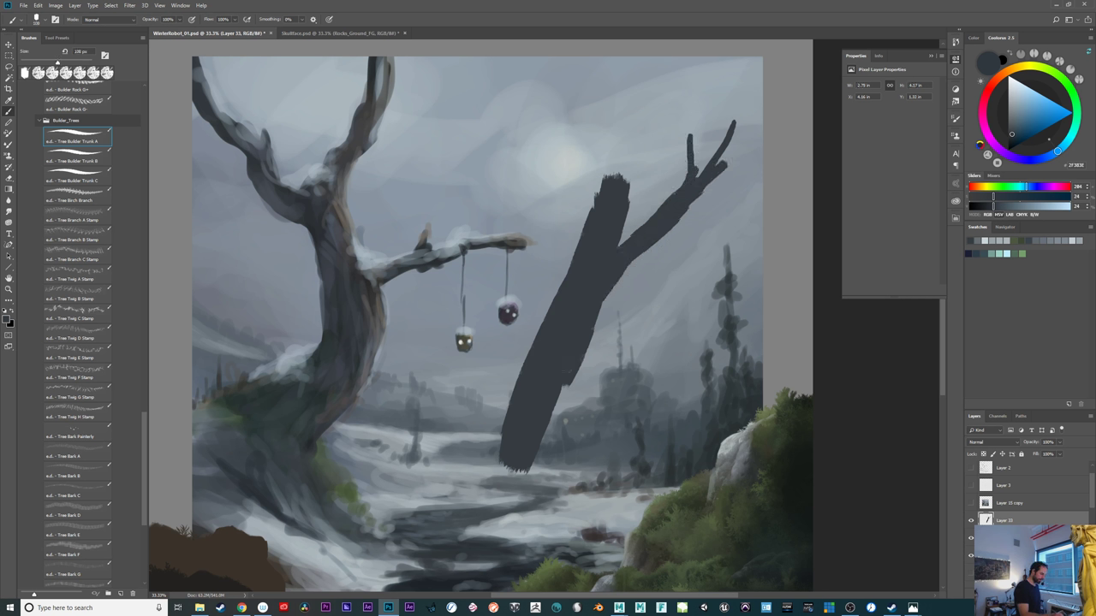
pyautogui.moveTo(603, 300); pyautogui.dragTo(542, 452)
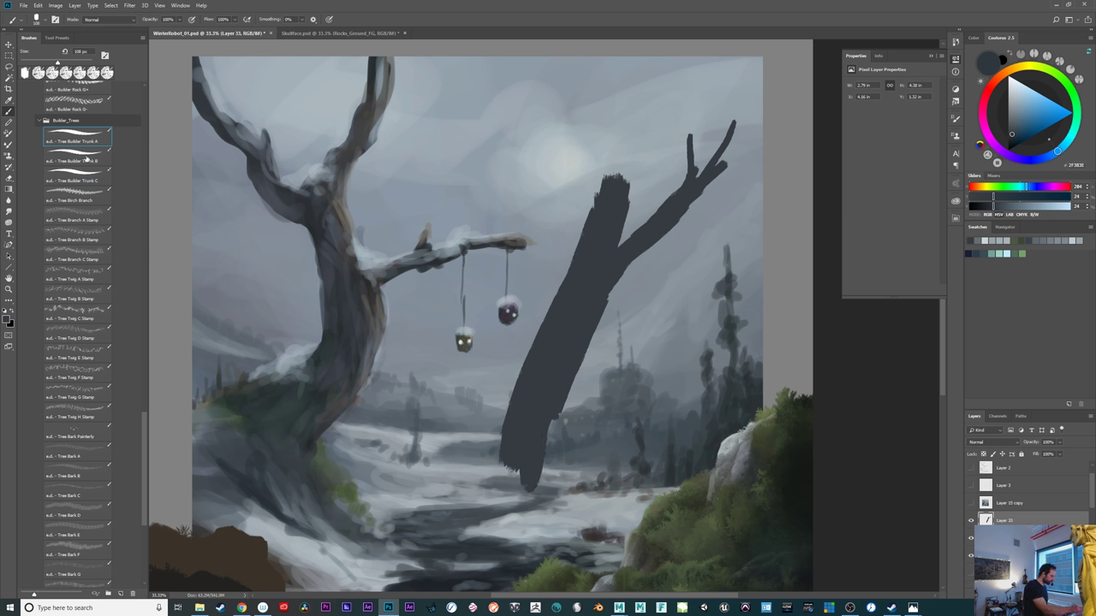
# Extend the new trunk upward into jagged broken tips and fill out its base using the Tree Builder Trunk B brush
pyautogui.moveTo(585, 255)
pyautogui.mouseDown()
pyautogui.moveTo(591, 131)
pyautogui.moveTo(602, 211)
pyautogui.mouseUp()
pyautogui.hotkey('ctrl', 'z')
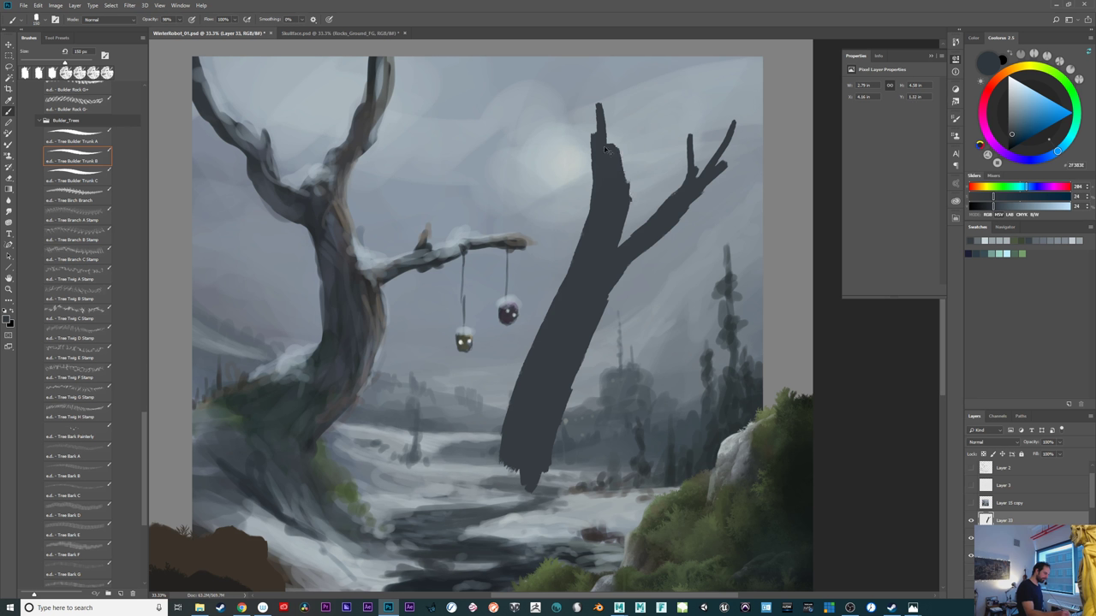
pyautogui.hotkey('ctrl', 'z')
pyautogui.moveTo(596, 106); pyautogui.dragTo(618, 192)
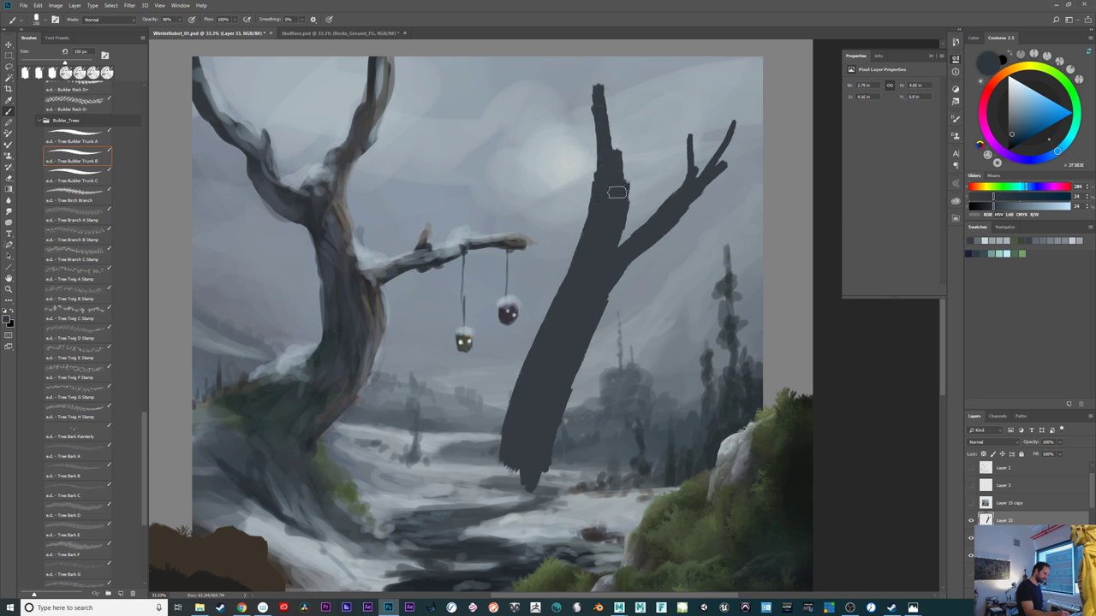
pyautogui.moveTo(623, 128); pyautogui.dragTo(618, 183)
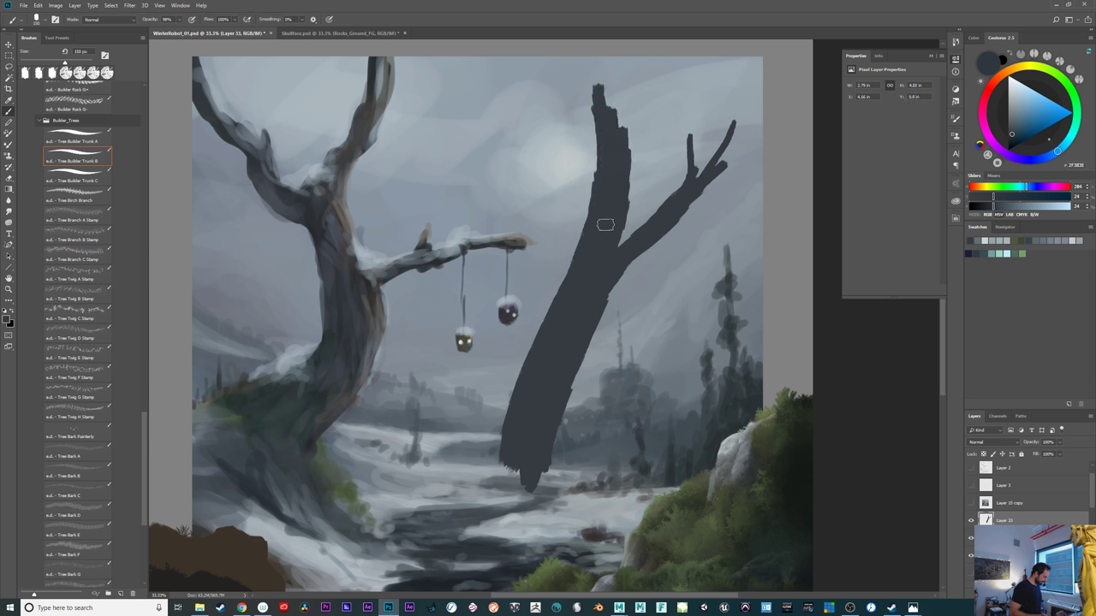
pyautogui.moveTo(630, 308); pyautogui.dragTo(600, 449)
pyautogui.hotkey('ctrl', 'z')
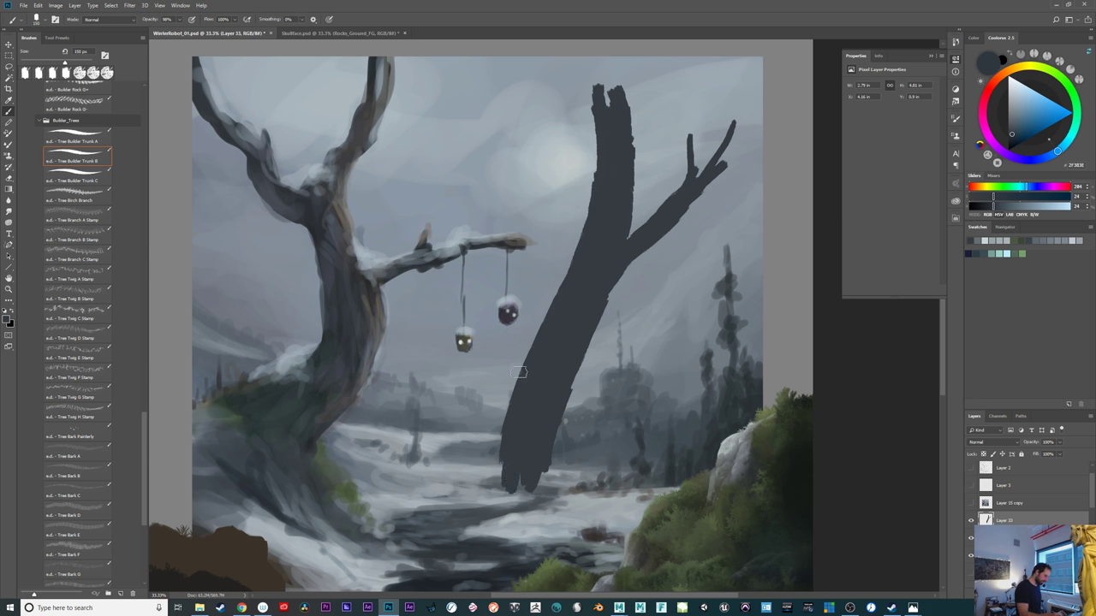
# Paint a short broken branch stub on the left side of the new trunk, below the upper fork
pyautogui.hotkey('ctrl', 'z')
pyautogui.moveTo(550, 277)
pyautogui.mouseDown()
pyautogui.moveTo(579, 279)
pyautogui.moveTo(560, 260)
pyautogui.moveTo(575, 295)
pyautogui.mouseUp()
pyautogui.hotkey('ctrl', 'z')
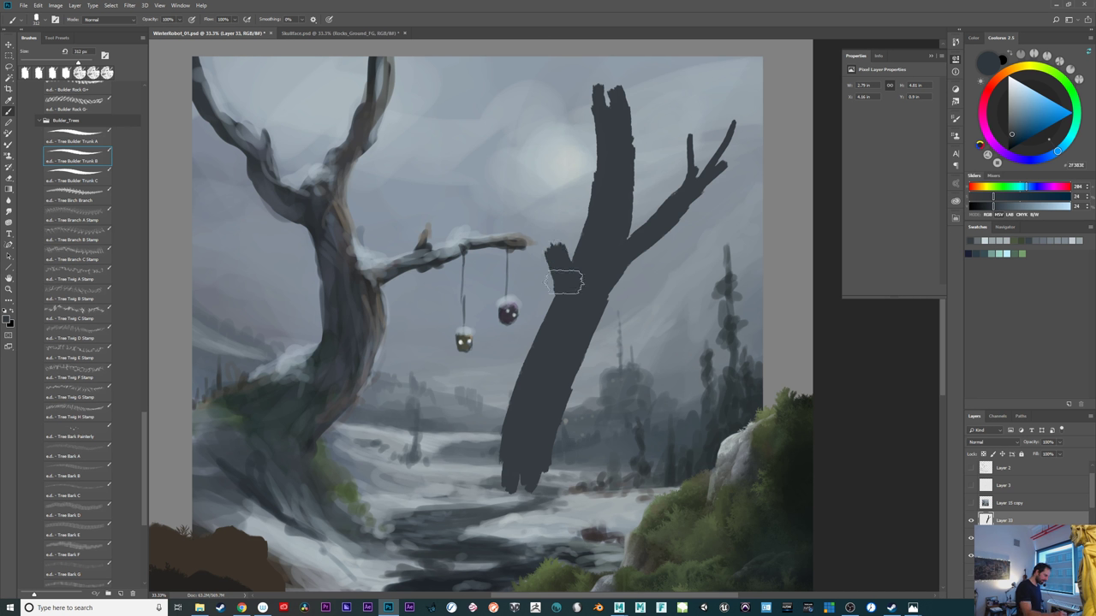
# Stamp leafy clusters above the broken stub and beside the upper trunk with the Tree Birch Branch brush
pyautogui.click(96, 202)
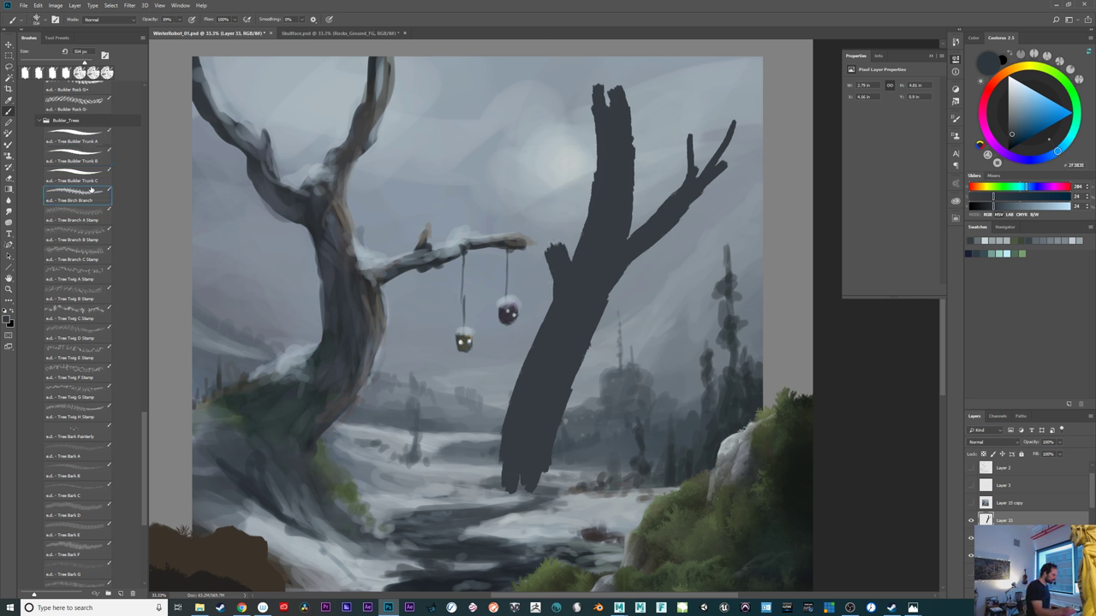
pyautogui.click(559, 228)
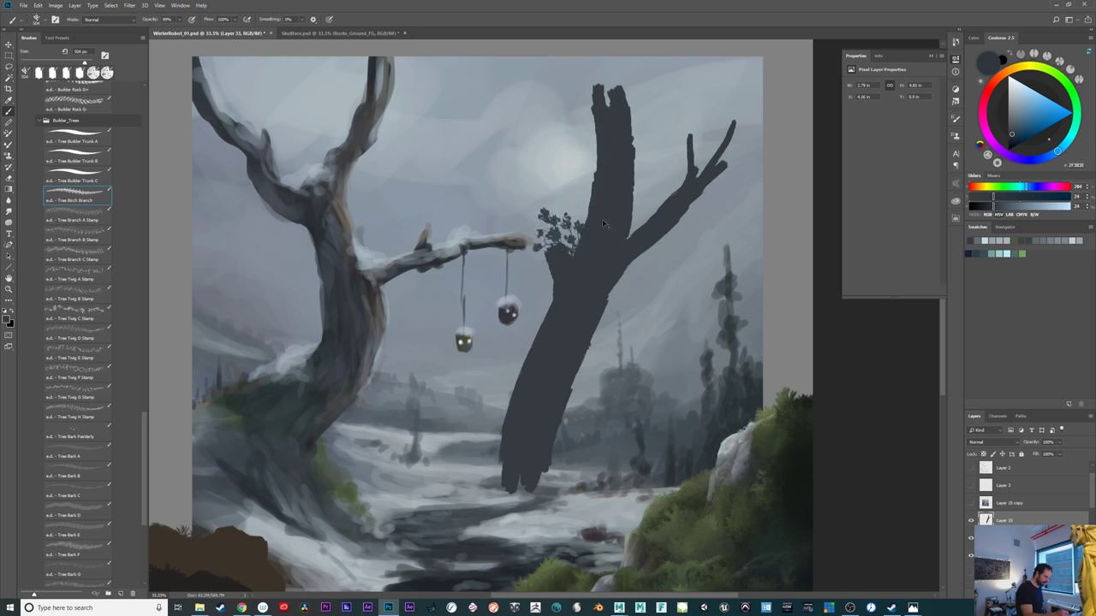
pyautogui.click(657, 150)
pyautogui.click(666, 116)
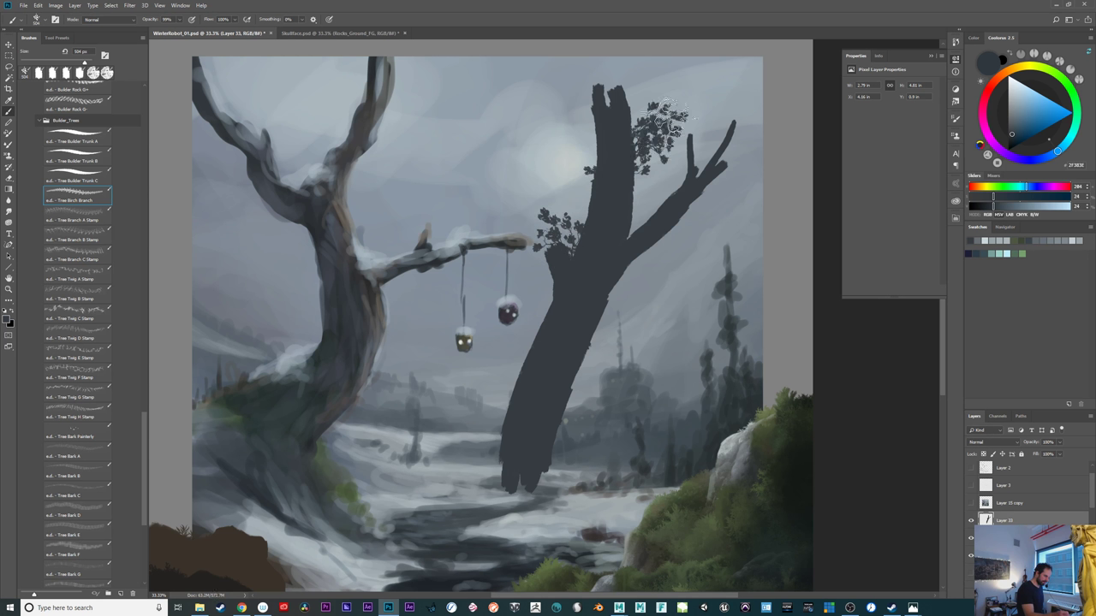
pyautogui.hotkey('ctrl', 'z')
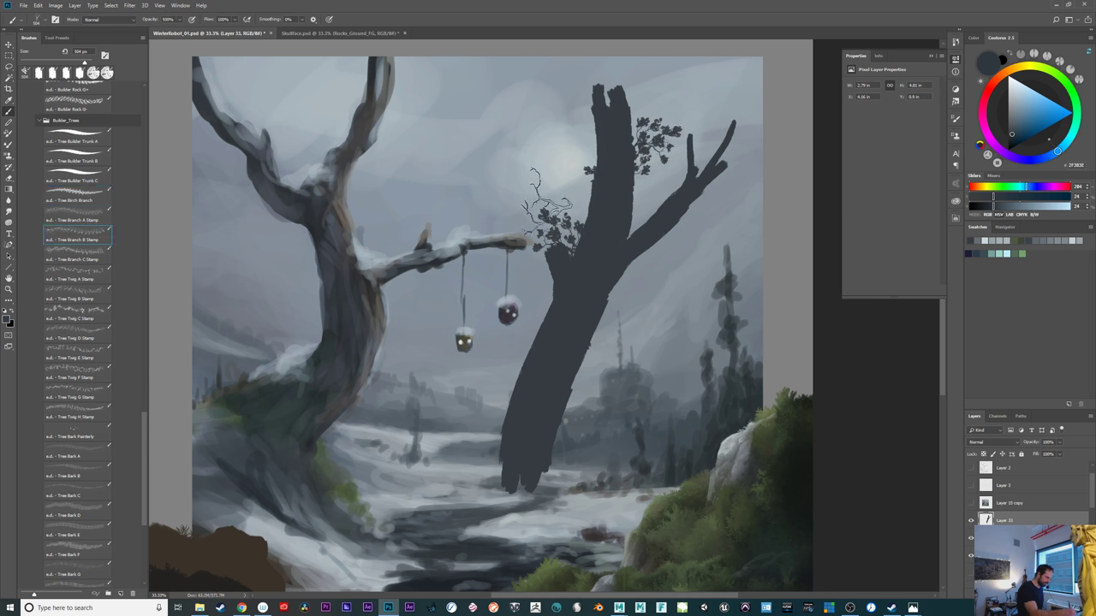
# Stamp a bare branch onto the left side of the upper trunk with the Tree Branch B Stamp brush
pyautogui.click(569, 156)
pyautogui.moveTo(563, 248); pyautogui.dragTo(591, 241)
pyautogui.hotkey('ctrl', 'z')
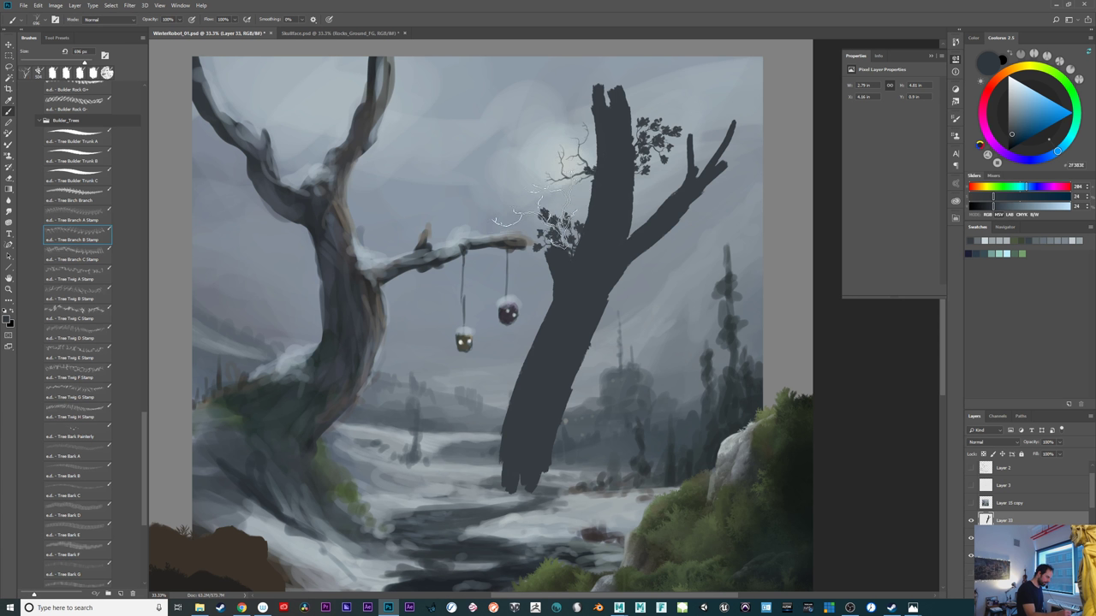
pyautogui.click(541, 214)
pyautogui.hotkey('ctrl', 'z')
pyautogui.click(558, 164)
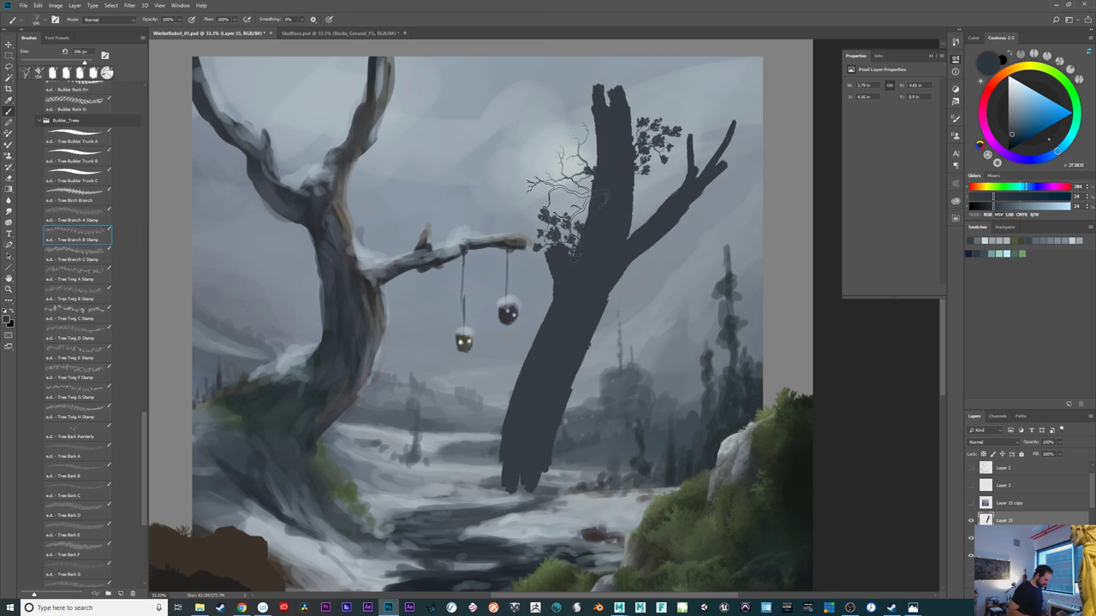
pyautogui.hotkey('ctrl', 'z')
pyautogui.click(582, 151)
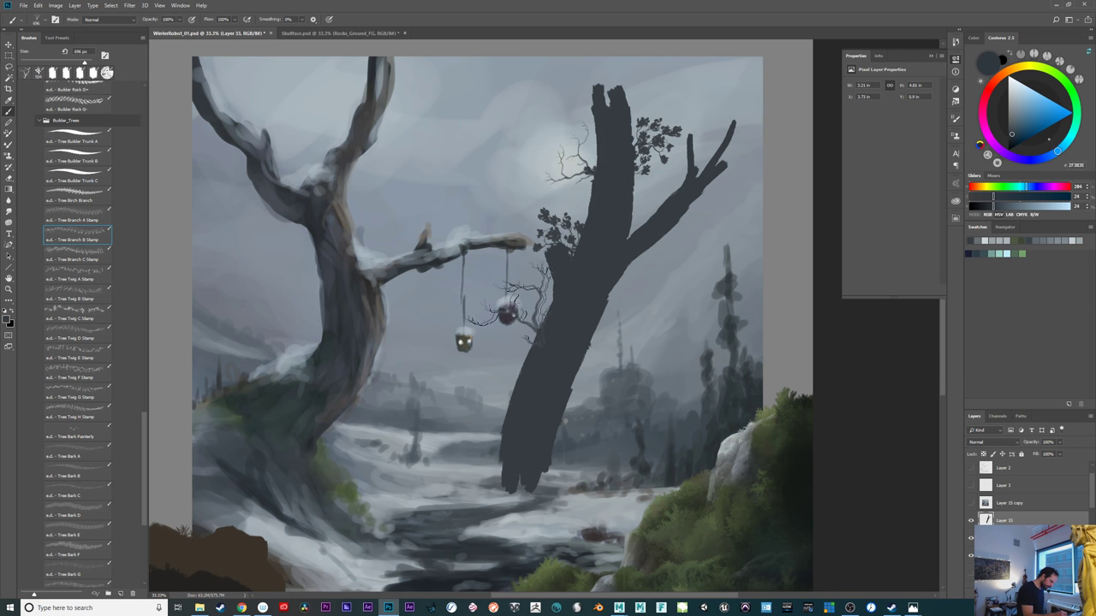
# Stamp more bare branches near the hanging skulls and beside the trunk's top, reducing the Tree Branch B Stamp size between stamps
pyautogui.click(507, 305)
pyautogui.moveTo(575, 255); pyautogui.dragTo(551, 269)
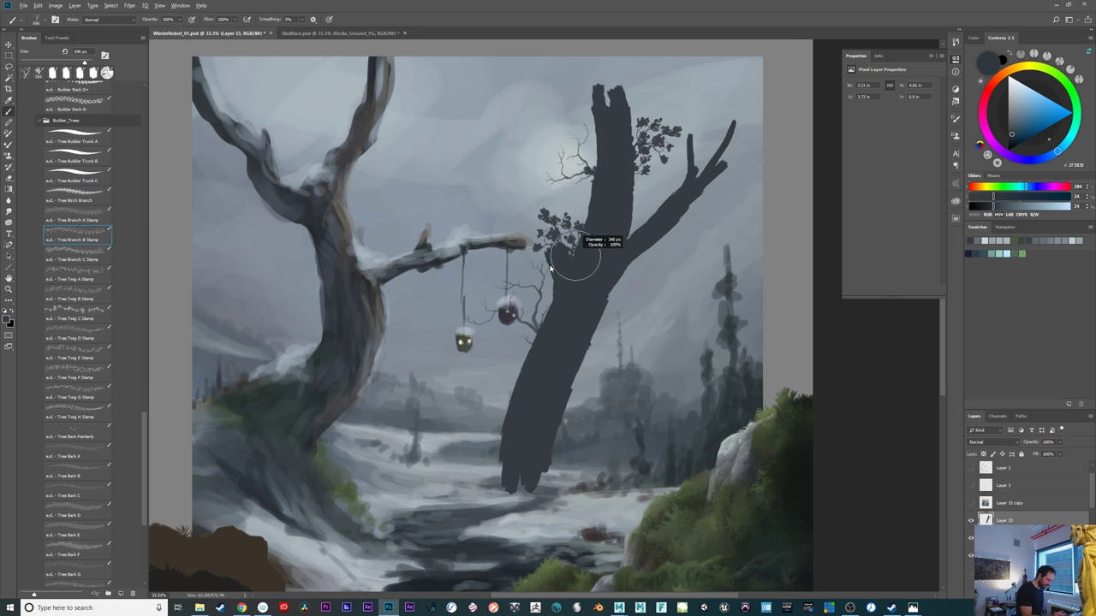
pyautogui.click(548, 272)
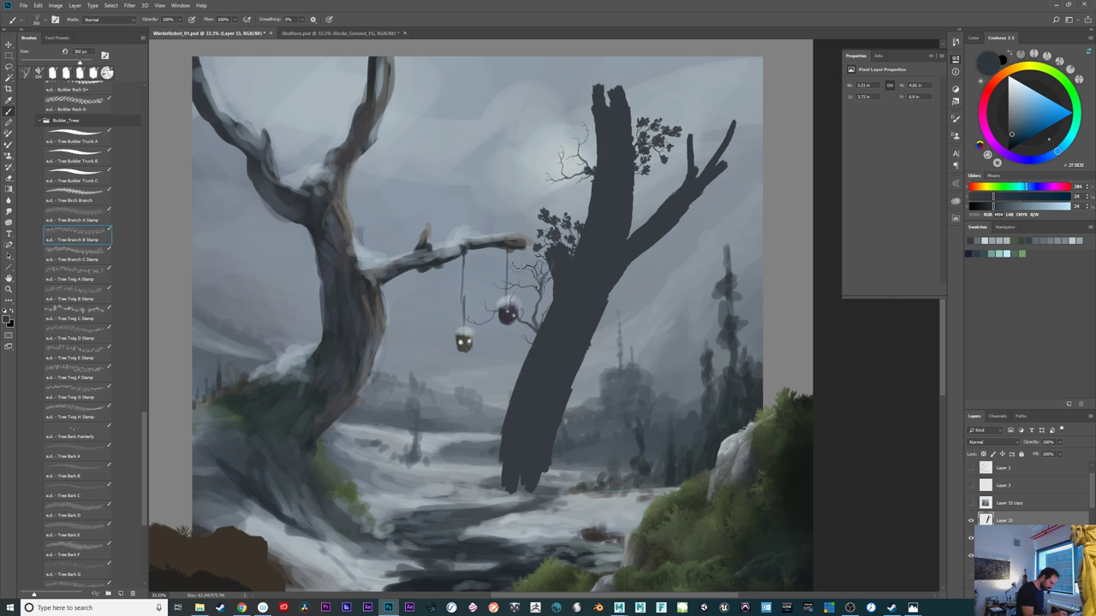
pyautogui.moveTo(586, 153); pyautogui.dragTo(568, 109)
pyautogui.click(568, 123)
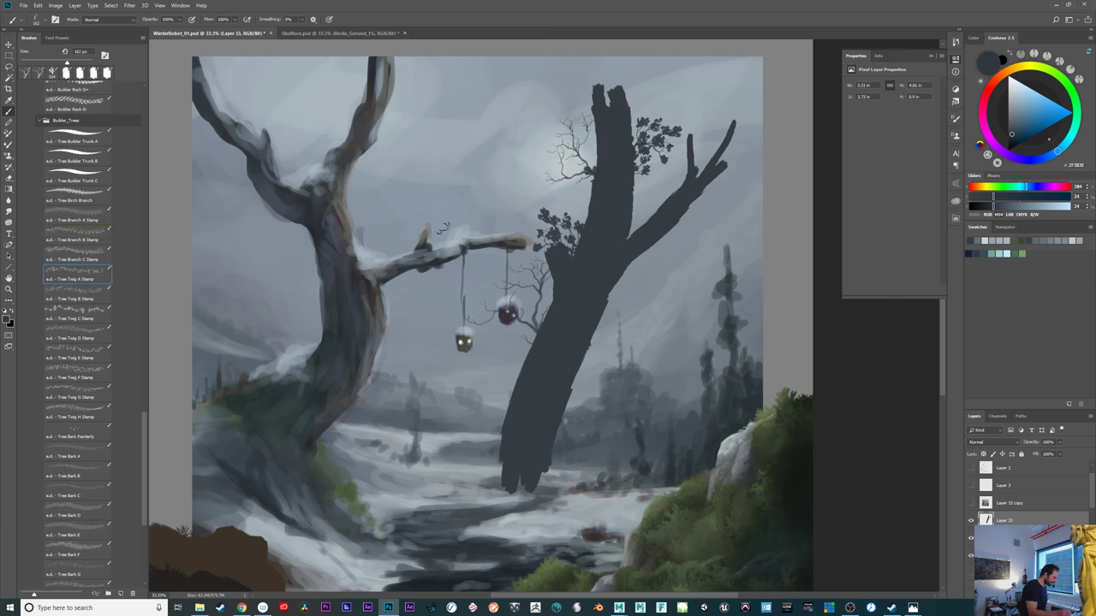
# Enlarge the Tree Twig A Stamp brush to 864 px and stamp twigs on the new trunk's right limb
pyautogui.moveTo(484, 208); pyautogui.dragTo(536, 207)
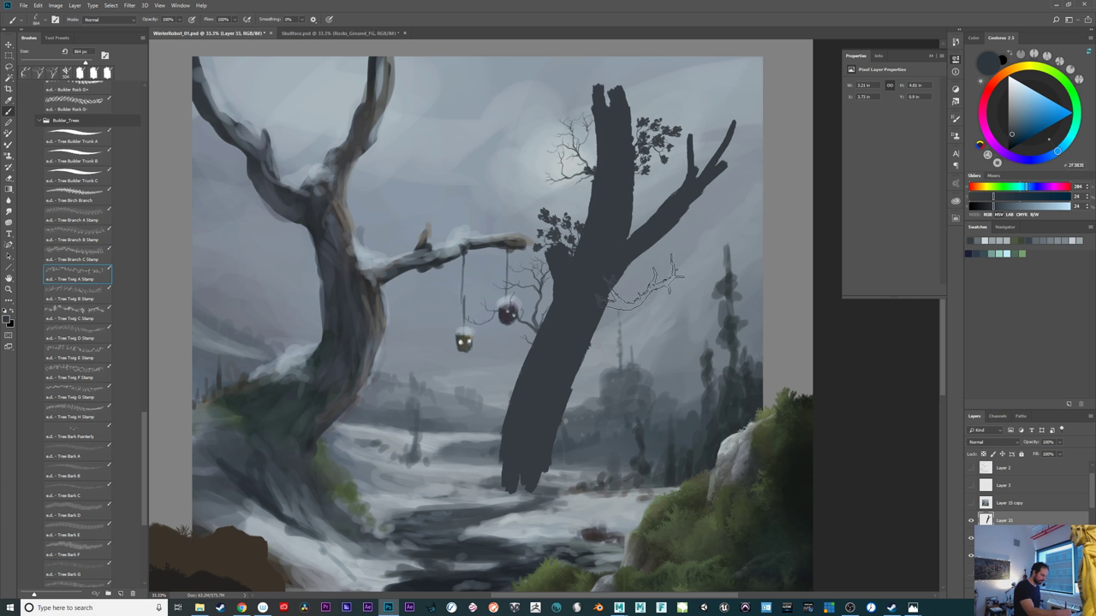
pyautogui.click(640, 284)
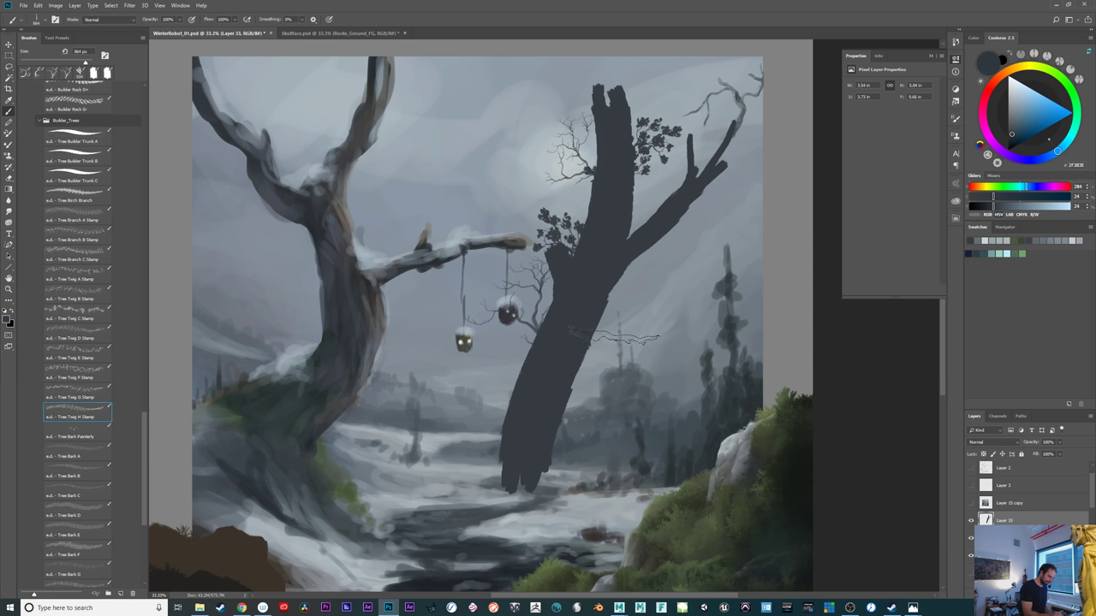
# Try the Tree Twig H, Twig G, Twig A and Branch C stamps around the new trunk, undoing each test mark
pyautogui.click(634, 301)
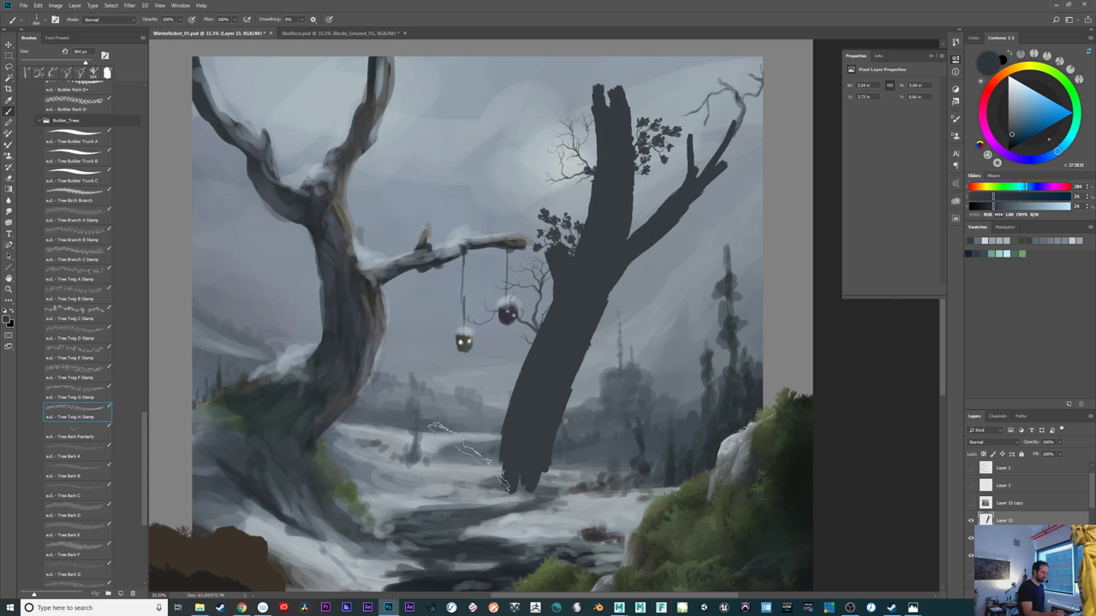
pyautogui.click(94, 398)
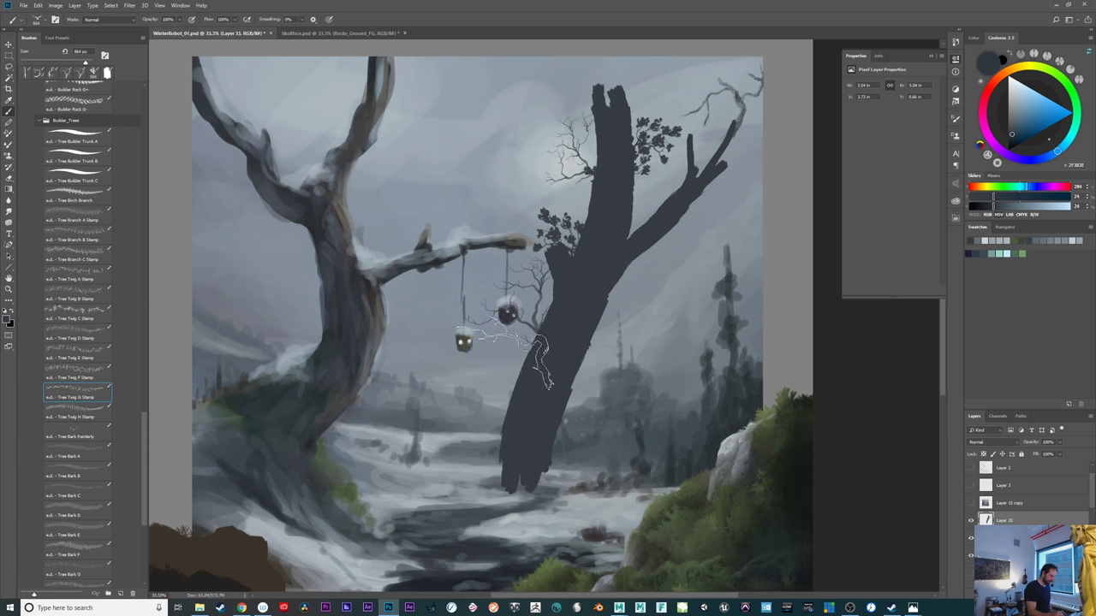
pyautogui.click(492, 366)
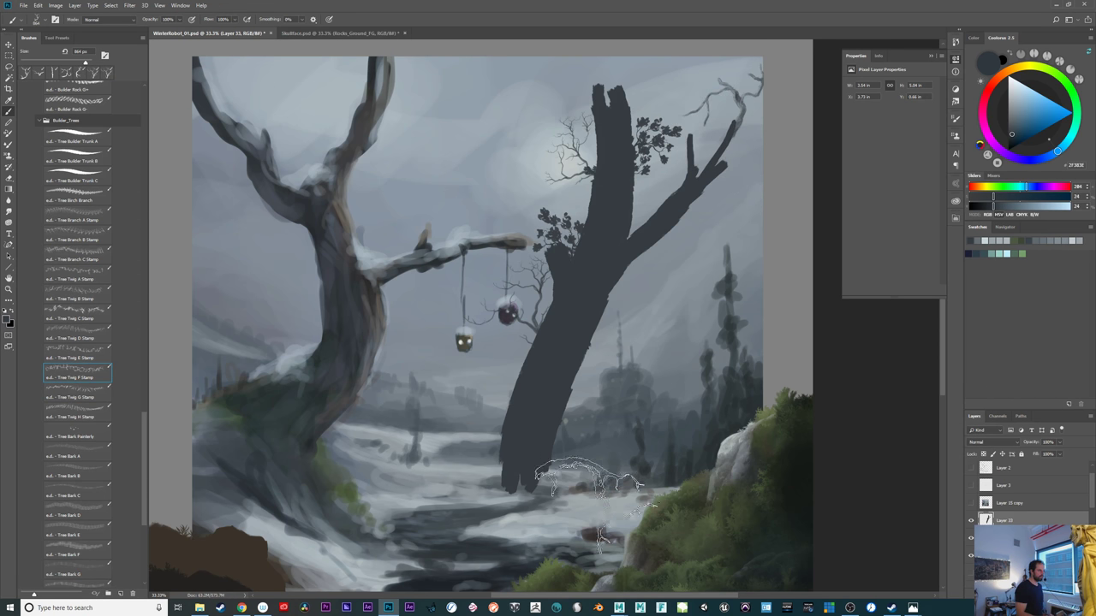
pyautogui.click(102, 278)
pyautogui.click(647, 304)
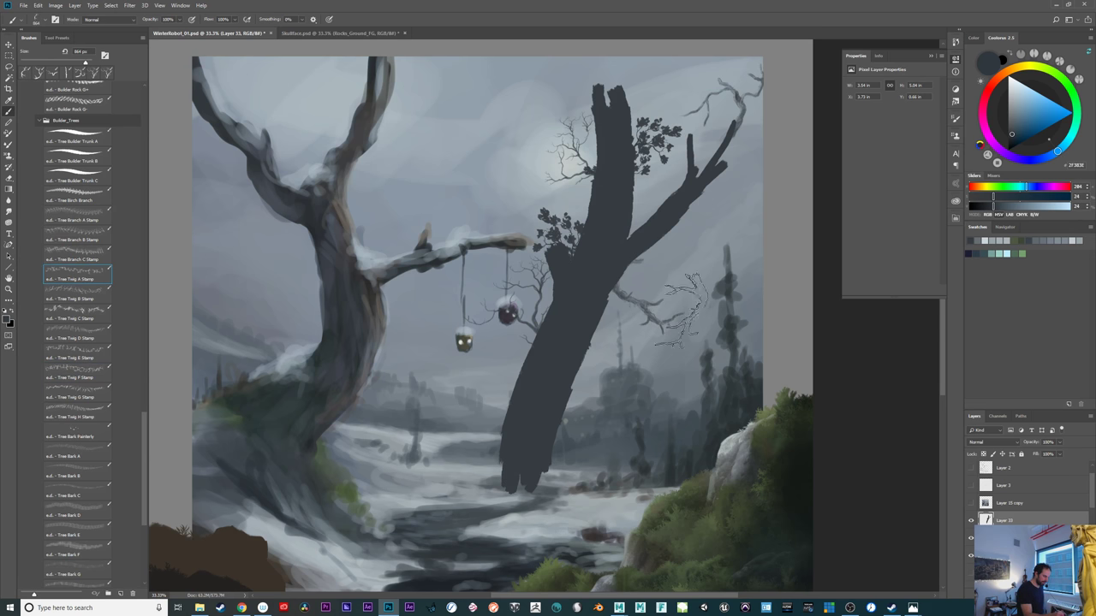
pyautogui.moveTo(687, 480)
pyautogui.mouseDown()
pyautogui.moveTo(543, 465)
pyautogui.moveTo(656, 514)
pyautogui.moveTo(765, 473)
pyautogui.mouseUp()
pyautogui.hotkey('ctrl', 'z')
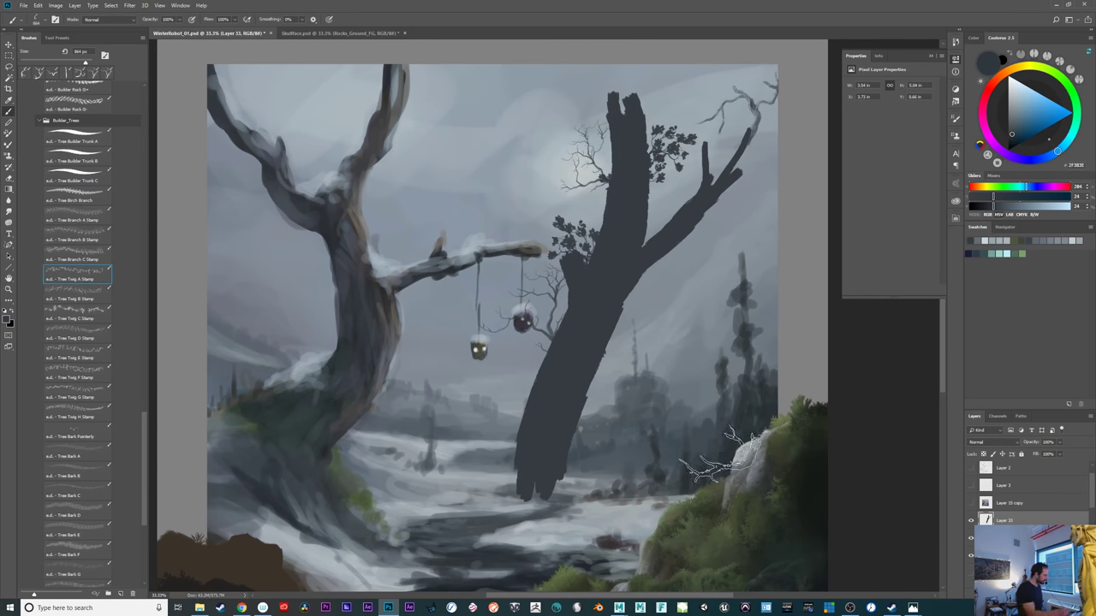
pyautogui.click(567, 230)
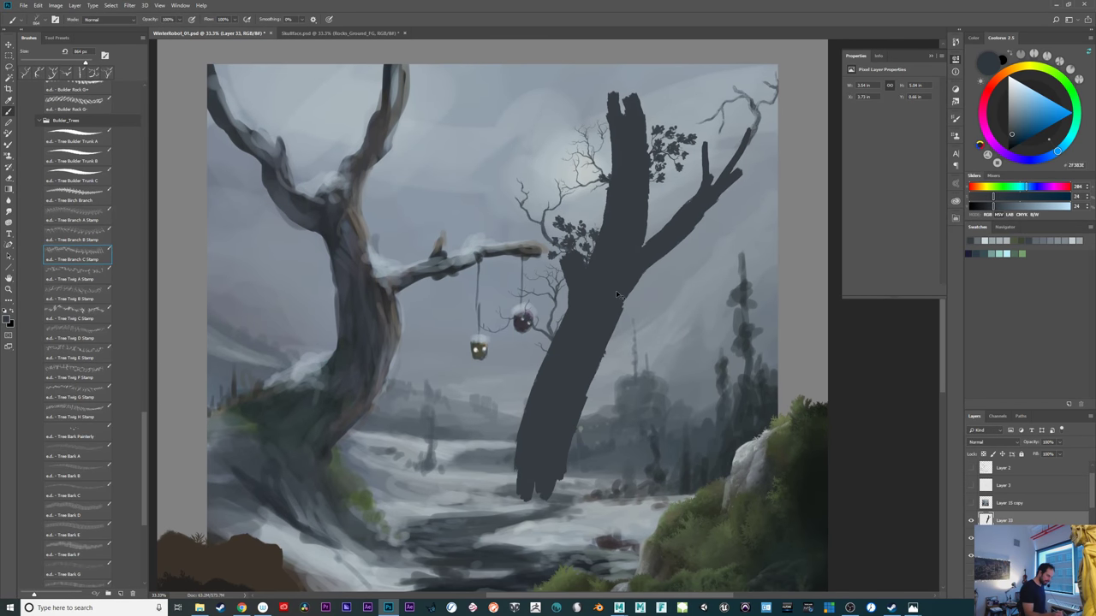
pyautogui.hotkey('ctrl', 'z')
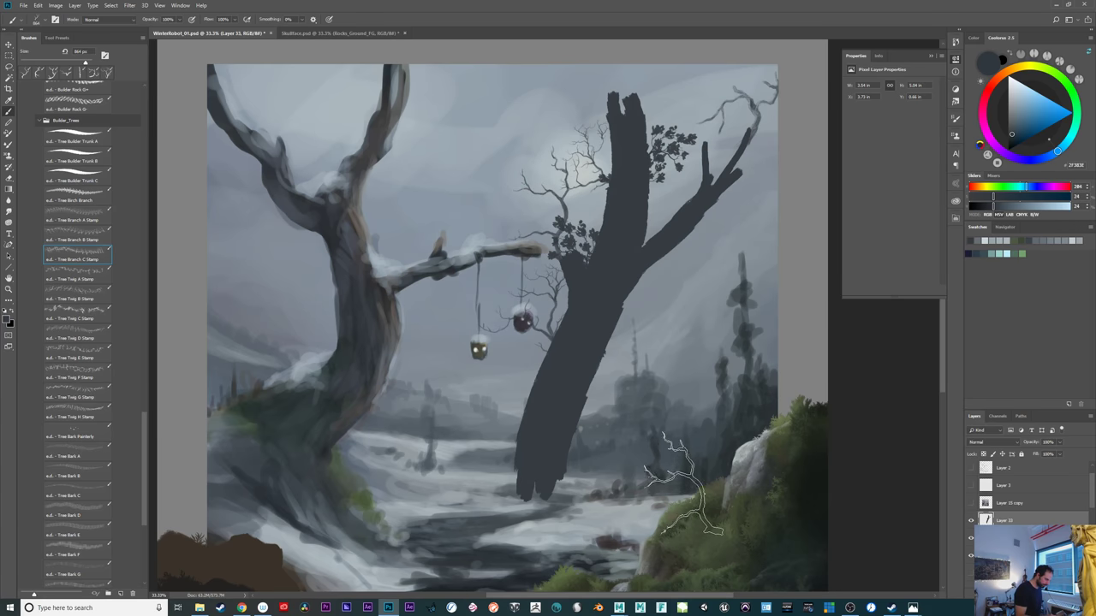
# Stamp two bare branches above the broken stub on the left tree's snowy limb with Tree Branch C Stamp, and reduce the brush to 300 px
pyautogui.click(468, 170)
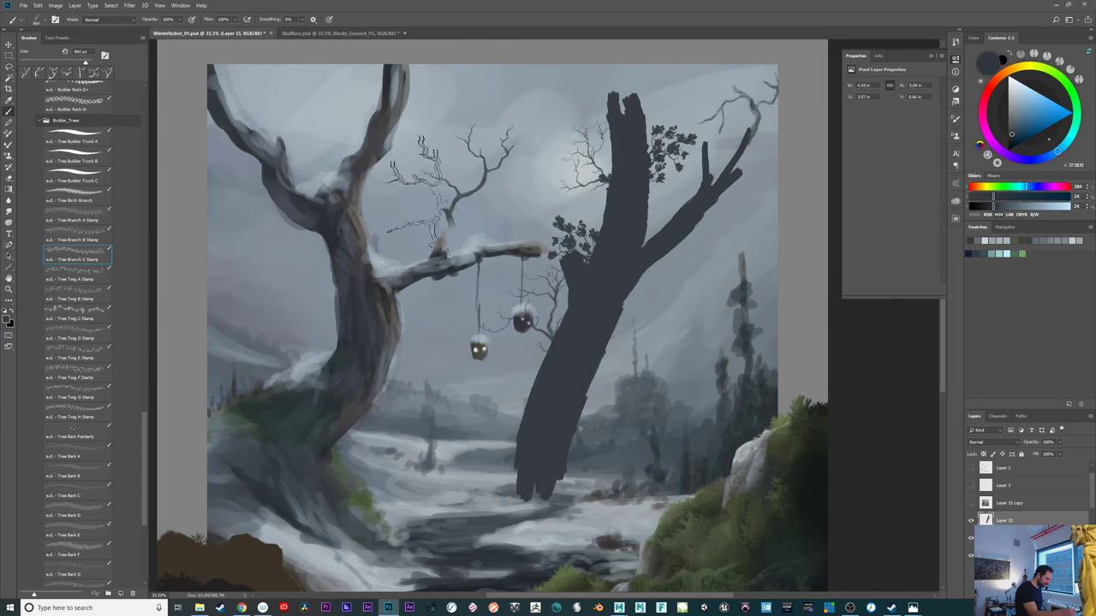
pyautogui.click(409, 170)
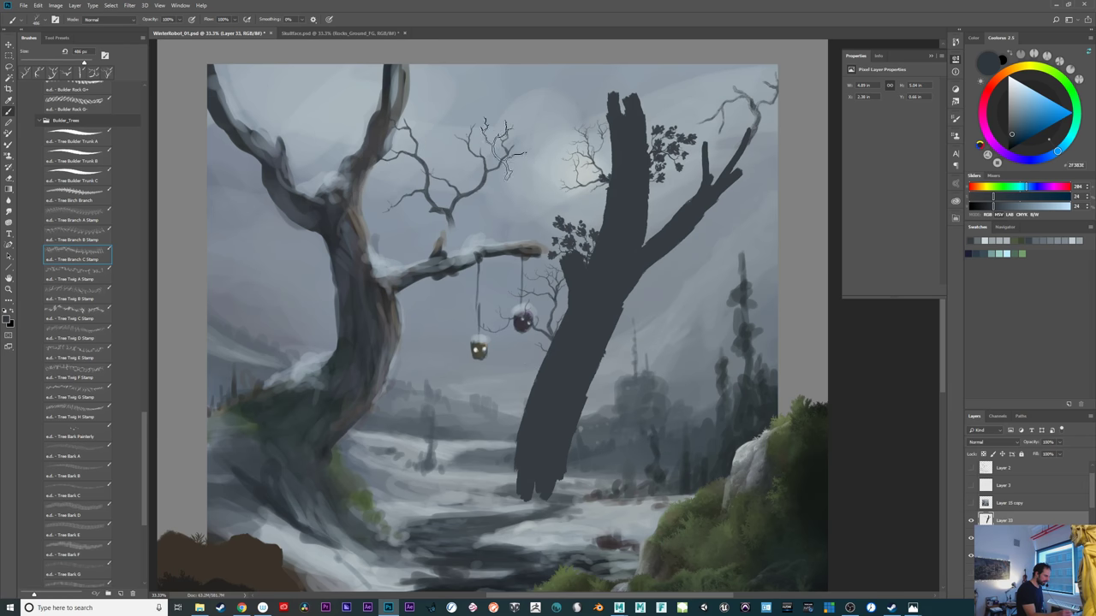
pyautogui.moveTo(520, 119); pyautogui.dragTo(487, 133)
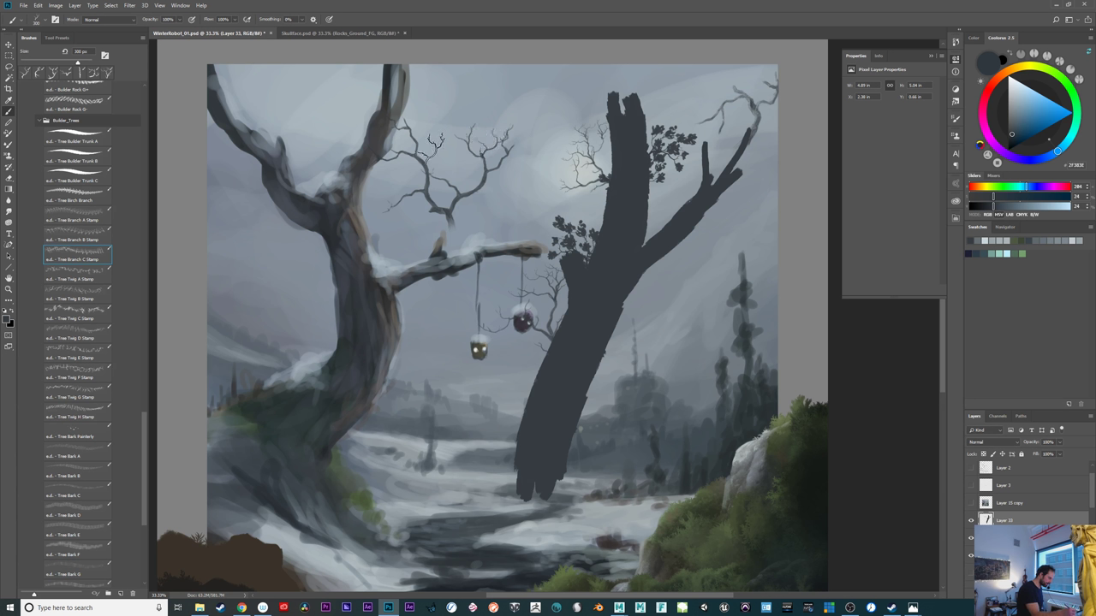
# Switch to the Tree Branch B Stamp brush and enlarge it
pyautogui.click(94, 240)
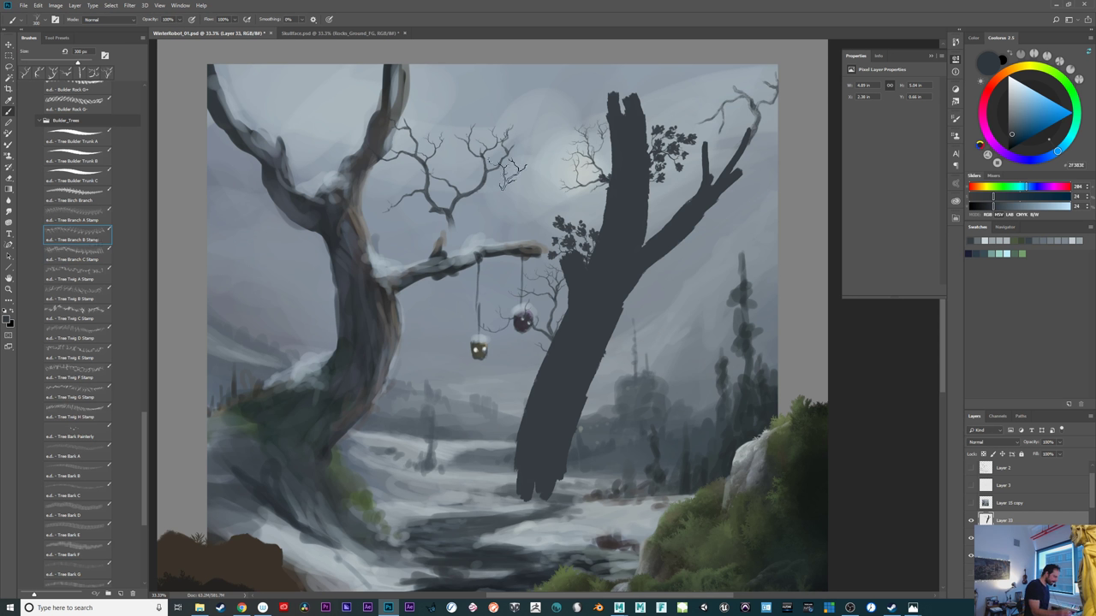
pyautogui.press(']')
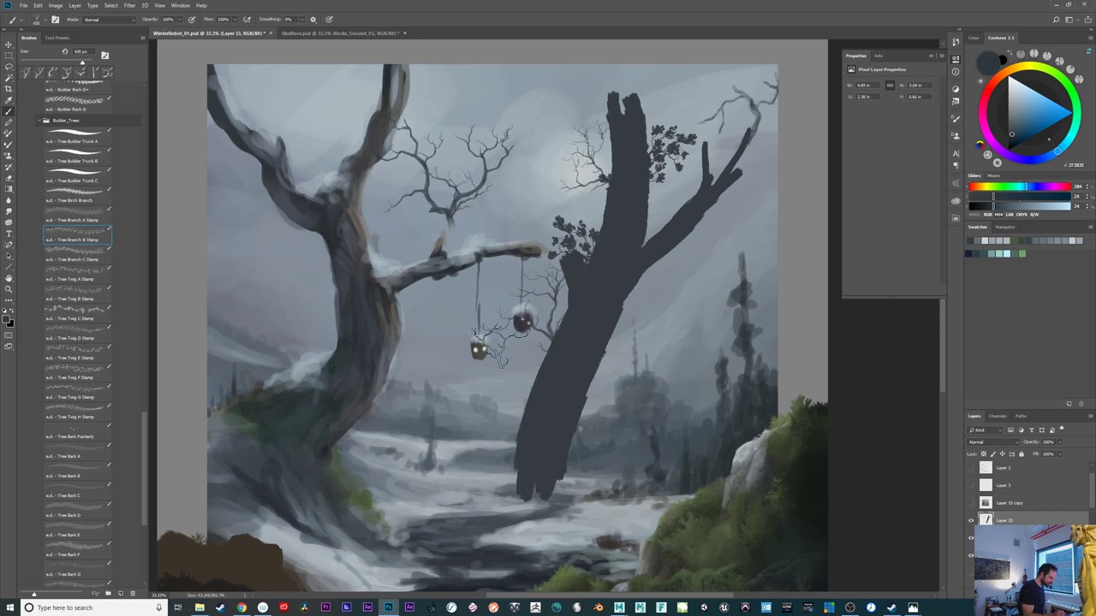